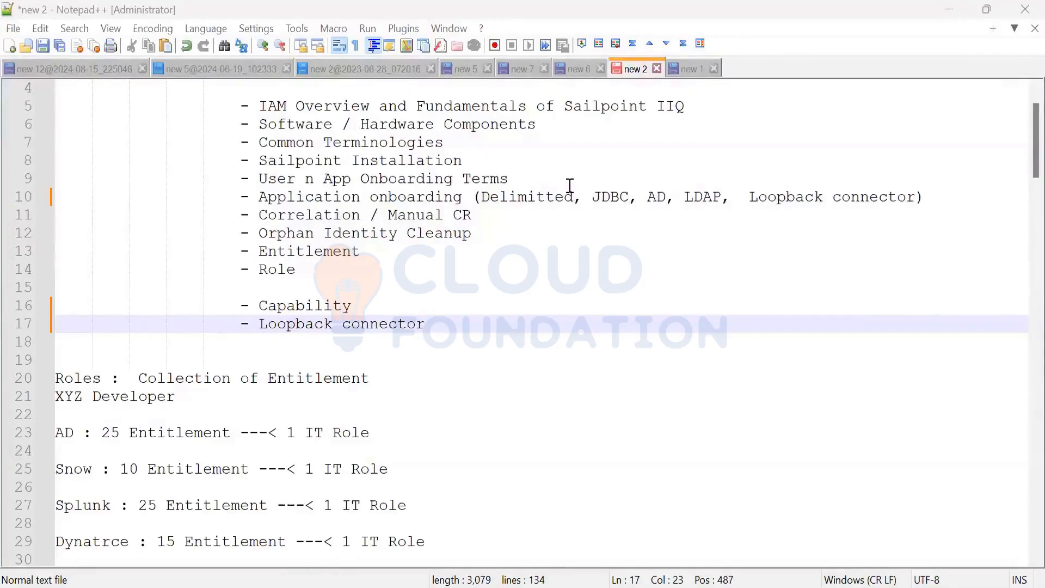
Paste the four new topic bullets on a new line after the connector topic.
key(Return)
scroll(478, 380, up, 1)
text(- Sunset / Sun rise / Timemachine - Access request customization - Extended Attributes Creation (Identity ) (Entitlement/ Application) - Multi-level of Approval (Scheme(Multi Layer Approval) & Mode (Diff Approaches))
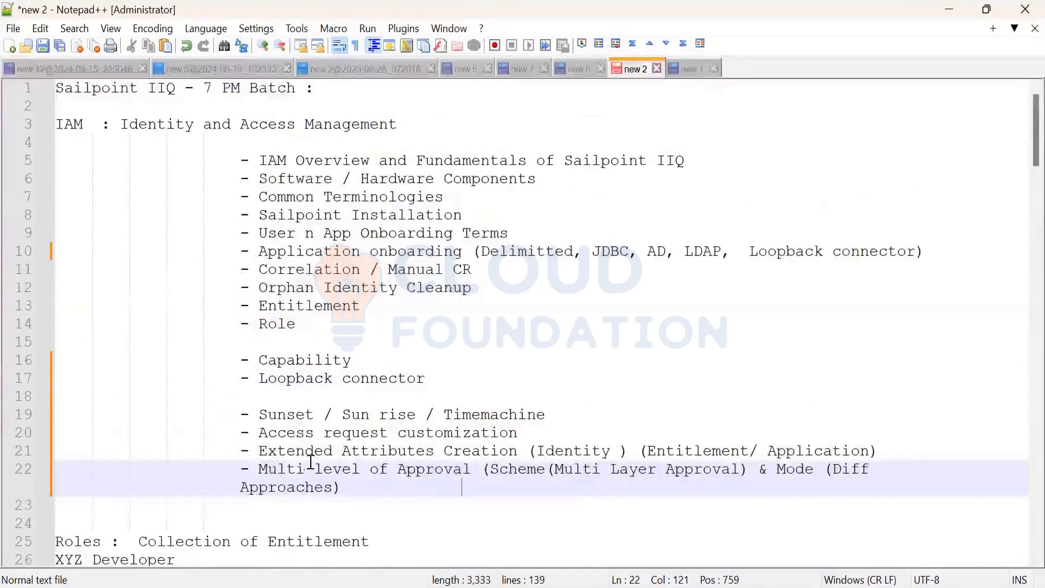
Move the Extended Attributes line below the Multi level of Approval topic.
drag(249, 469, 499, 469)
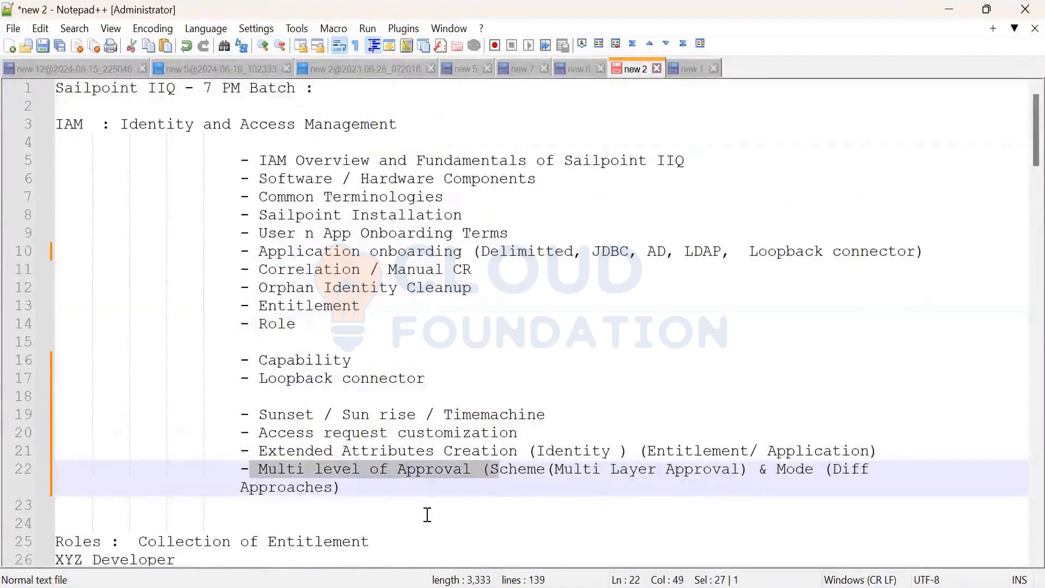
click(427, 514)
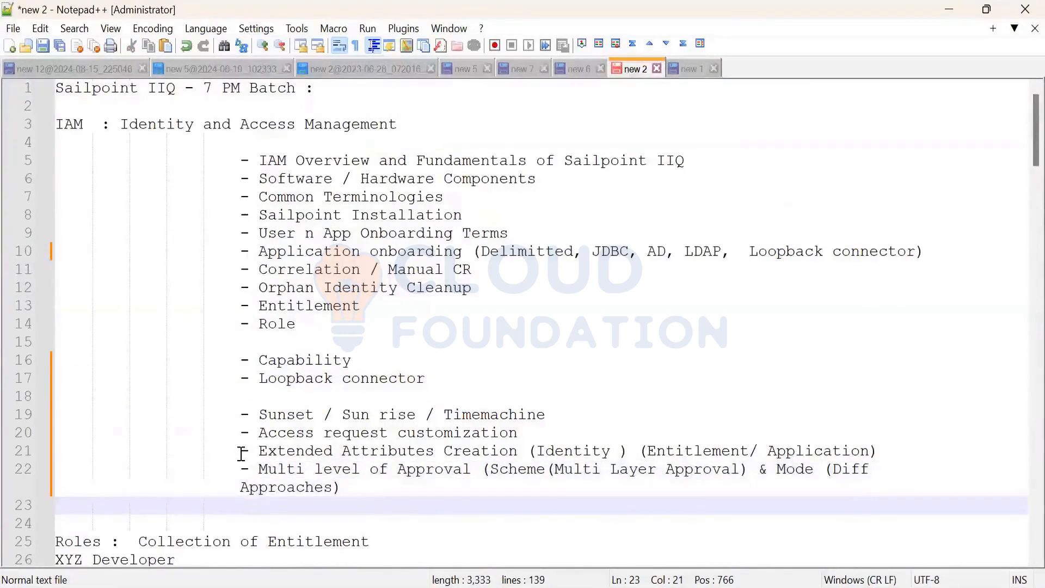
drag(242, 452, 727, 431)
shift+click(911, 449)
key(ctrl+c)
key(Delete)
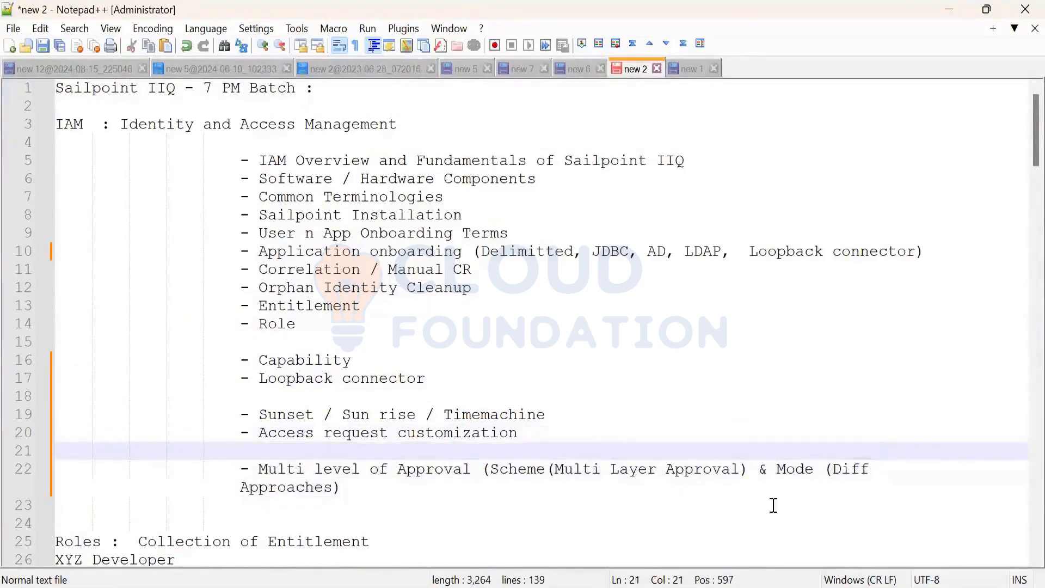
click(579, 488)
key(Return)
key(Return)
key(ctrl+v)
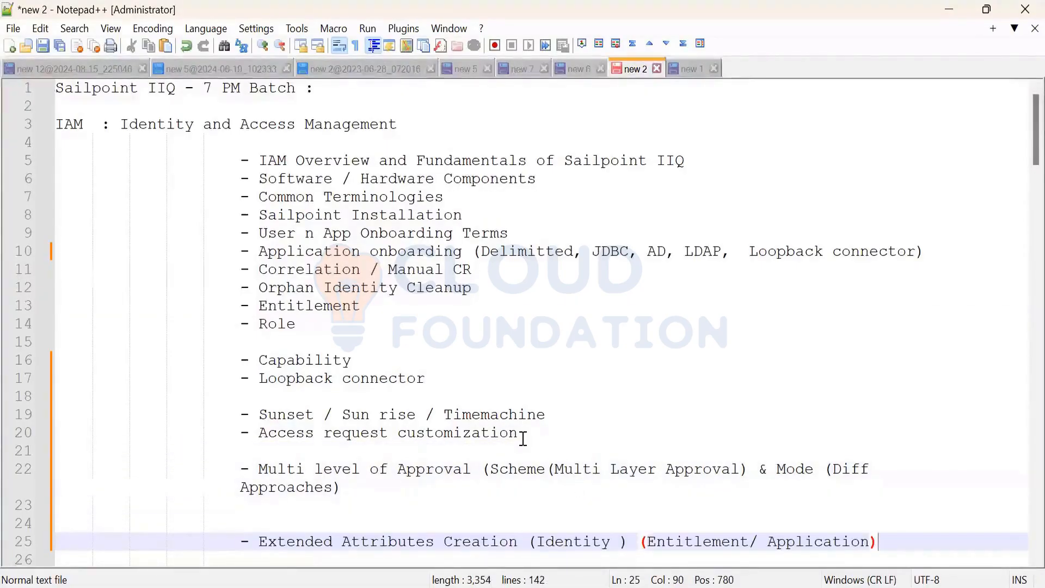
Relocate the Sunset and Access request topics after the Approaches line and re-indent Sunset.
drag(520, 434, 235, 423)
key(ctrl+x)
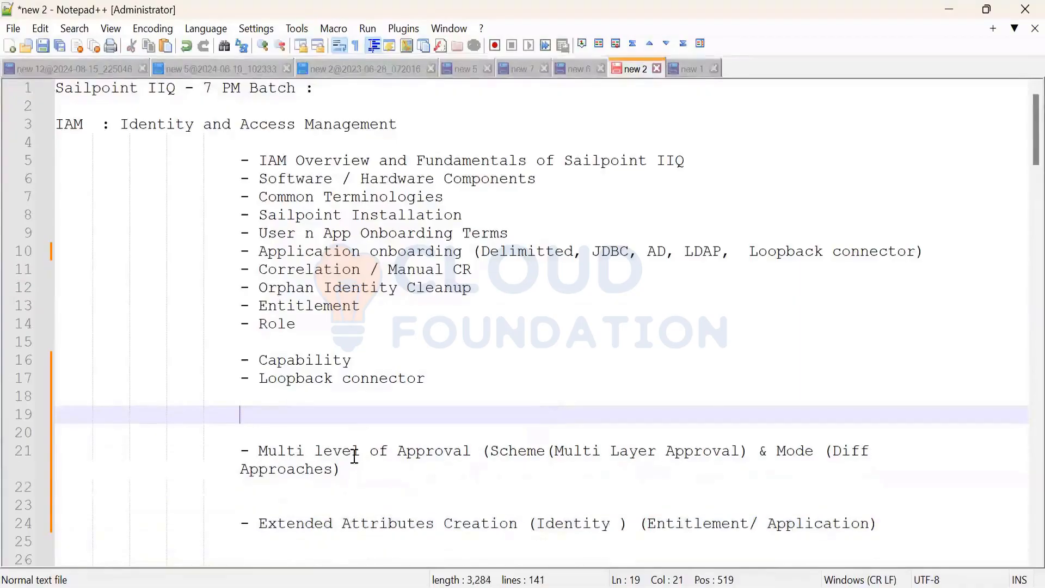
key(Delete)
key(Delete)
key(Delete)
key(Delete)
key(Delete)
key(Delete)
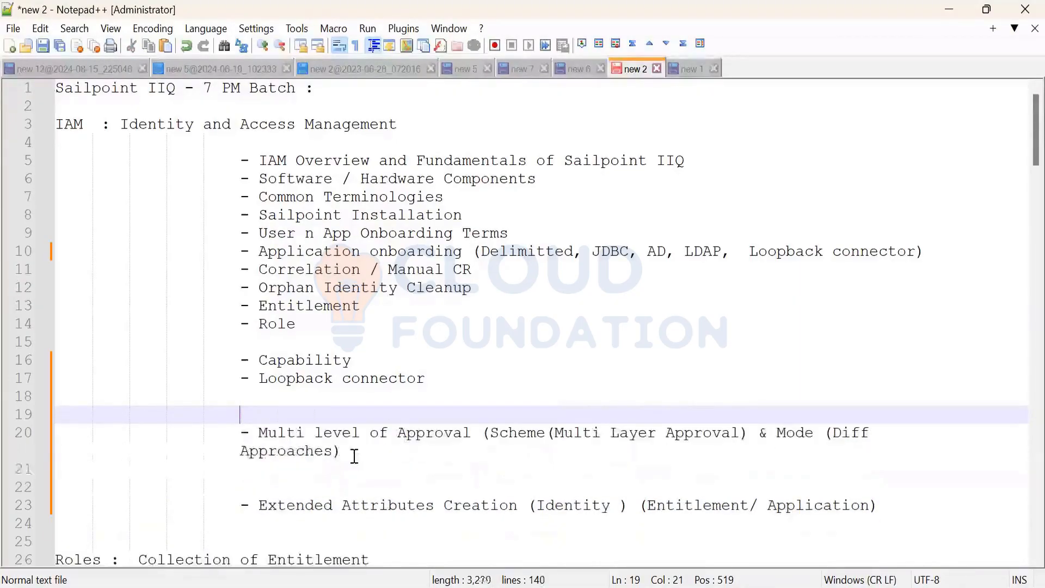
drag(254, 419, 63, 400)
key(Delete)
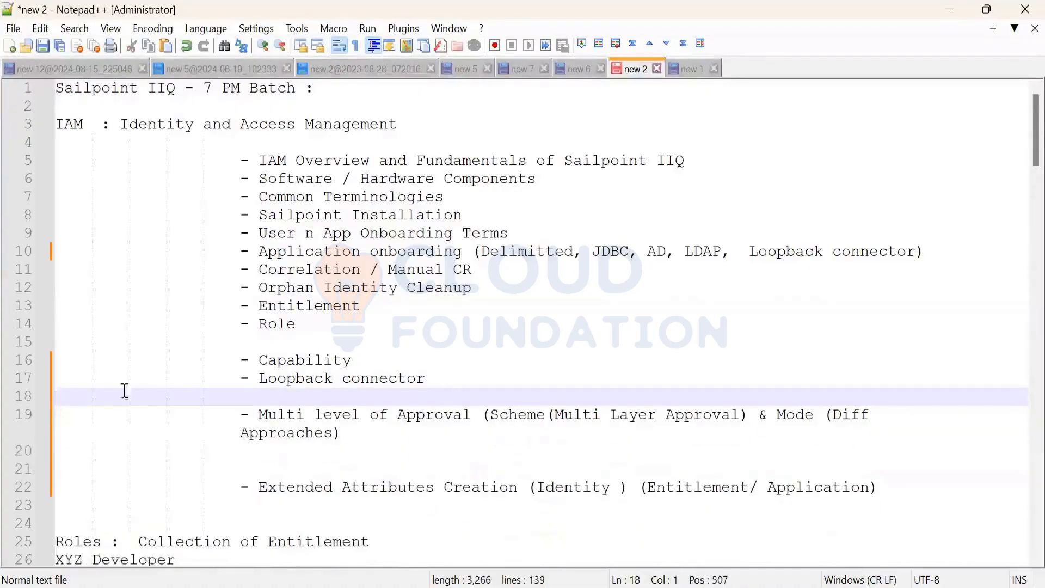
click(408, 436)
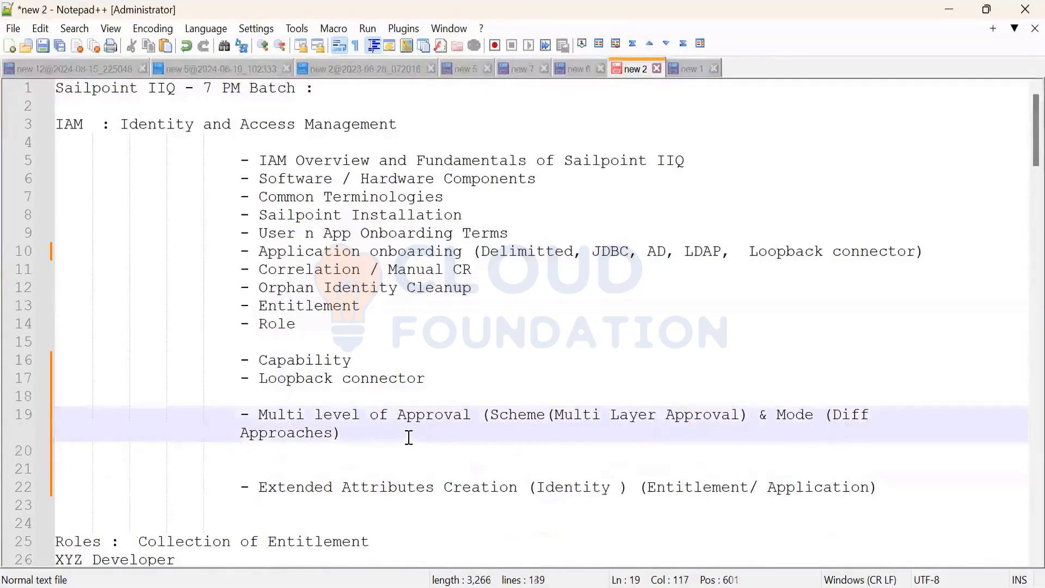
key(ctrl+v)
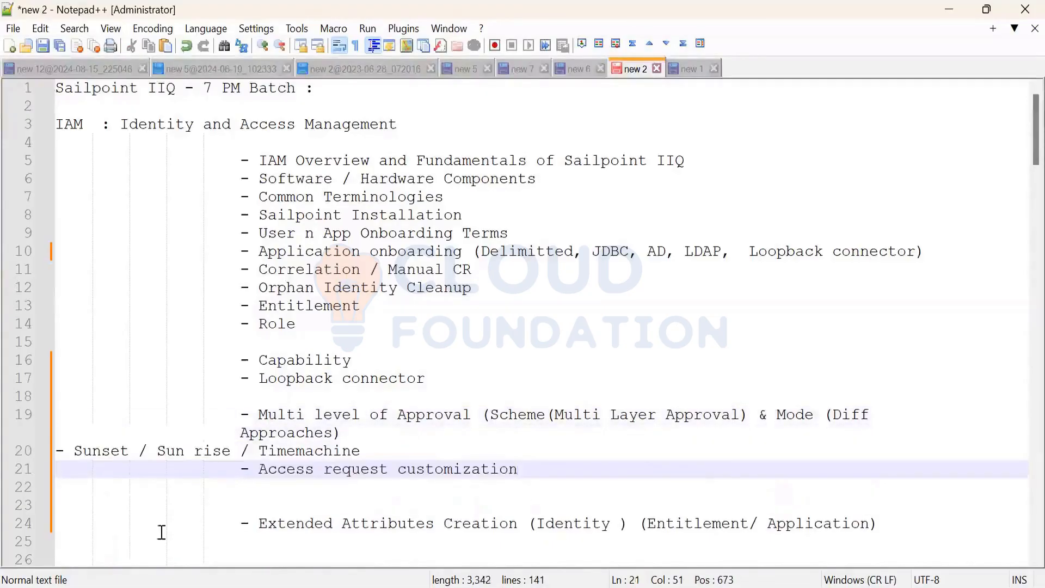
click(59, 451)
key(Tab)
key(Tab)
key(Tab)
key(Tab)
key(Tab)
key(Tab)
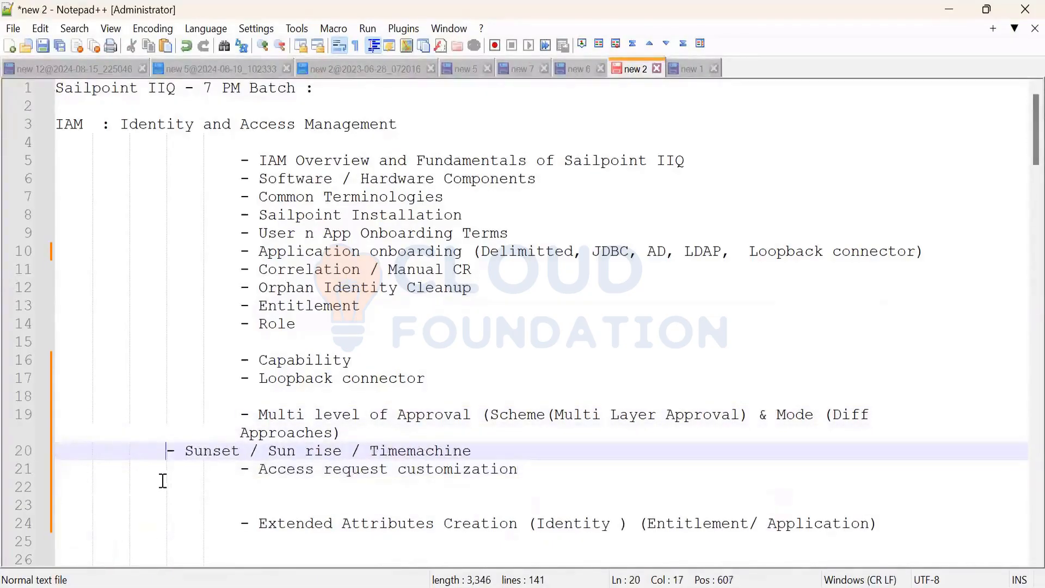
key(BackSpace)
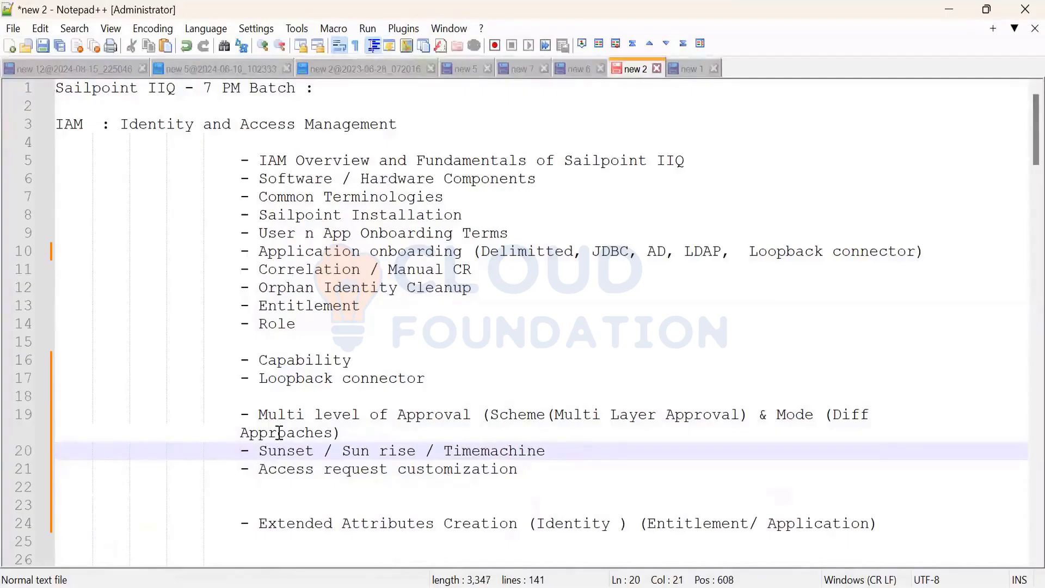
Place Capability on its own line directly under Role.
click(315, 325)
drag(134, 369, 68, 353)
key(Delete)
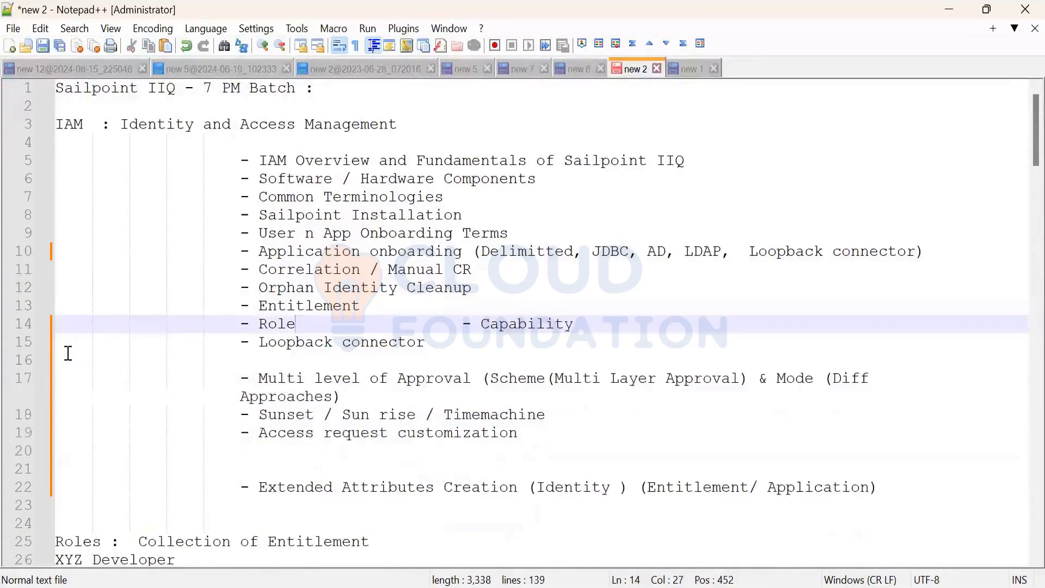
key(Return)
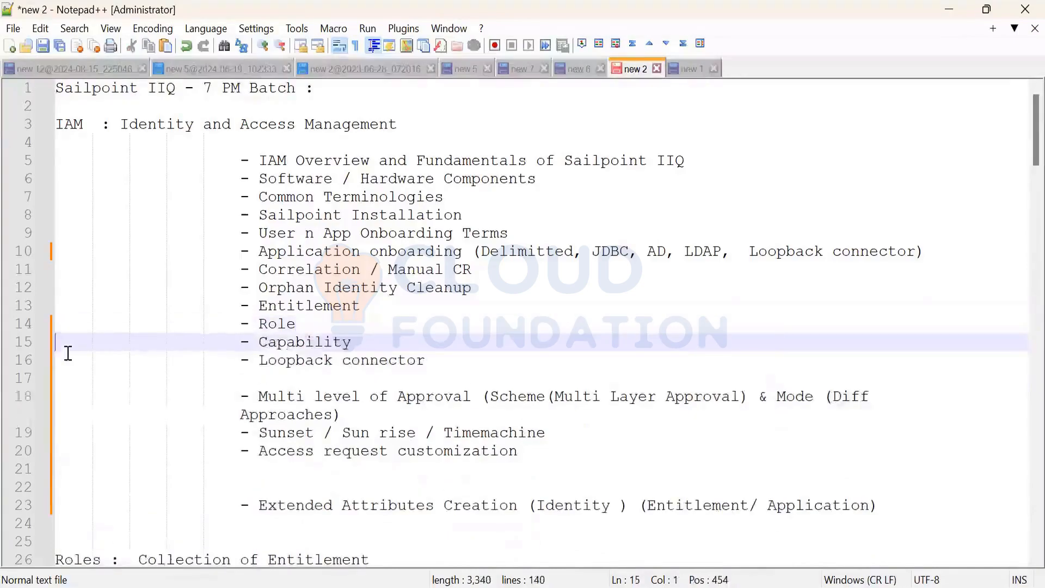
Add a '- Approval Split' bullet beneath the Multi level of Approval topic.
click(375, 412)
key(Return)
text(-)
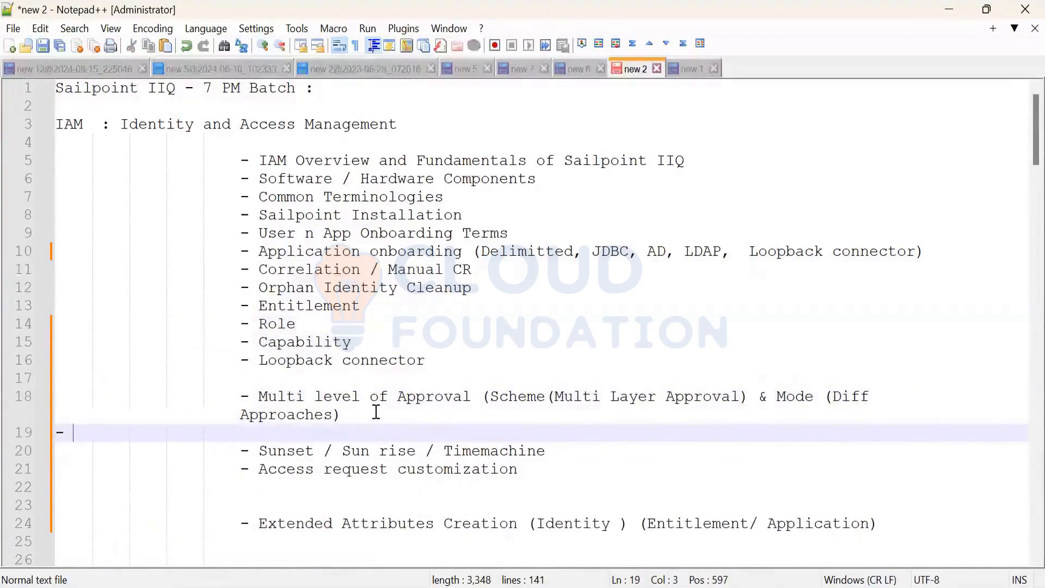
key(BackSpace)
key(Tab)
key(Tab)
key(Tab)
key(Tab)
key(Tab)
key(Tab)
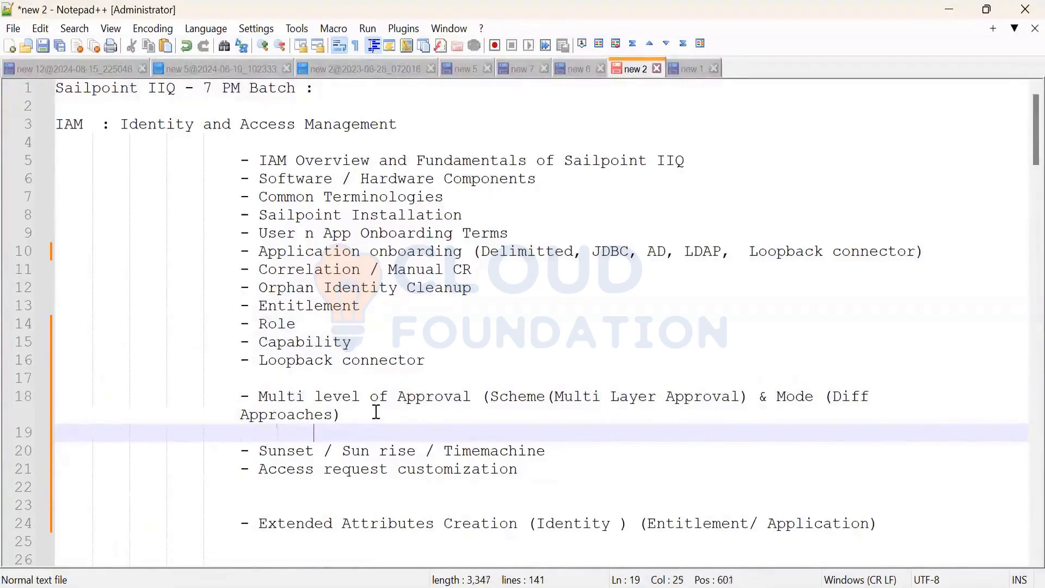
key(BackSpace)
text(0)
key(BackSpace)
key(BackSpace)
text(- Approval Spl)
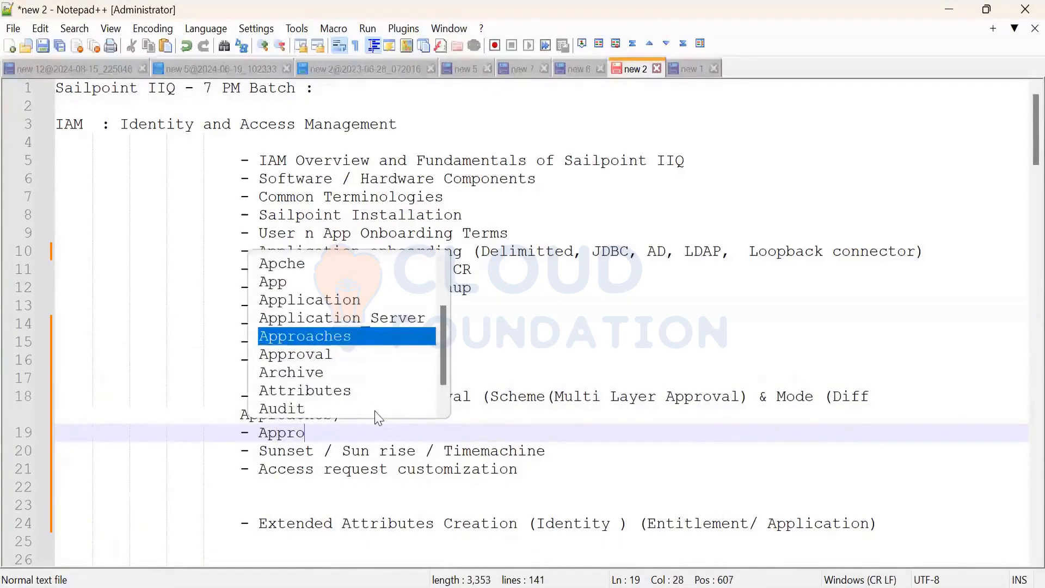
text(it)
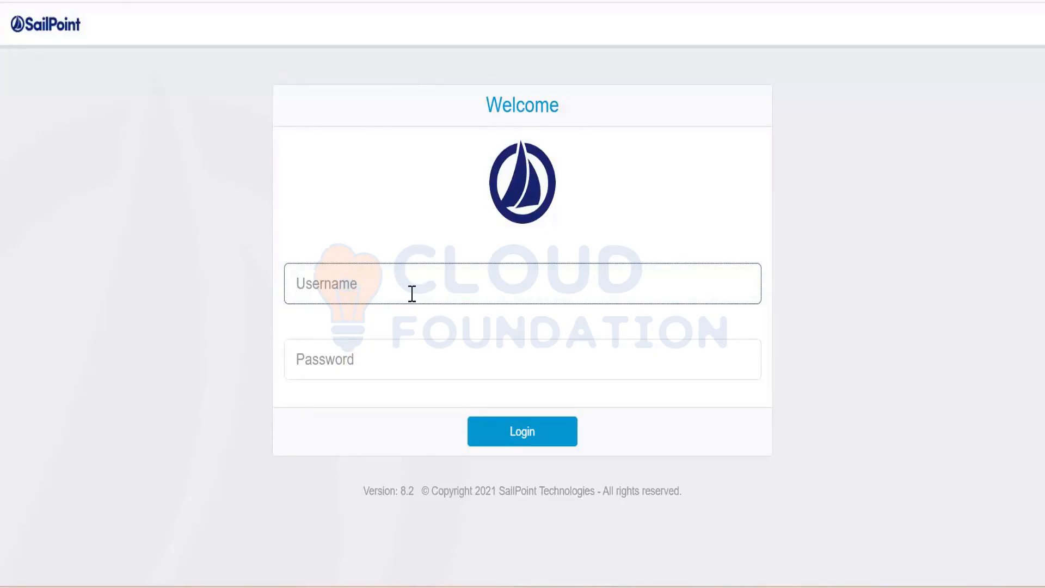
Log in with the administrator username and password, dismiss the password warning, and go Home.
text(spadmin)
key(Tab)
text(admin)
key(Return)
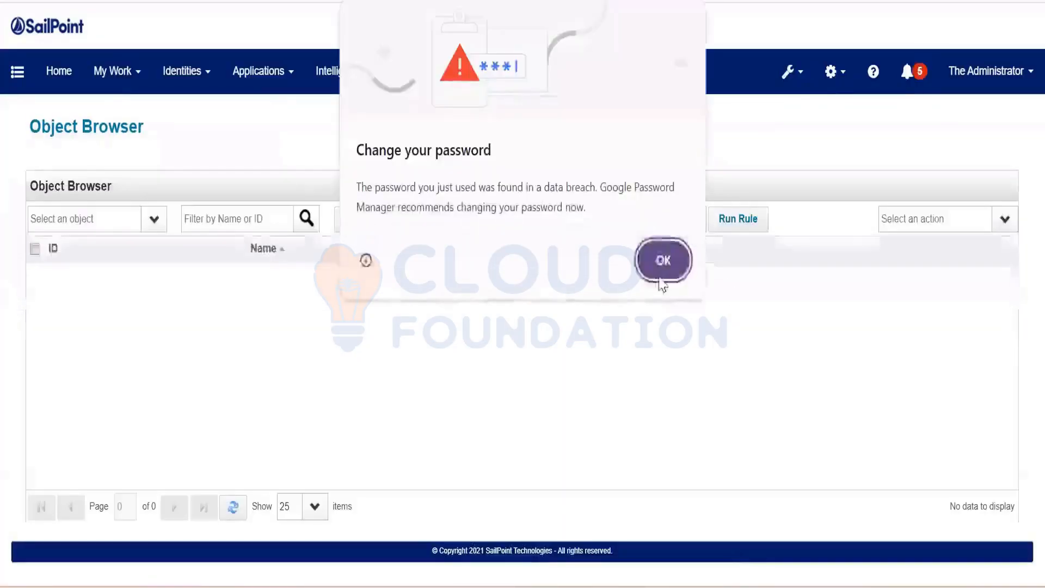
click(660, 265)
click(60, 76)
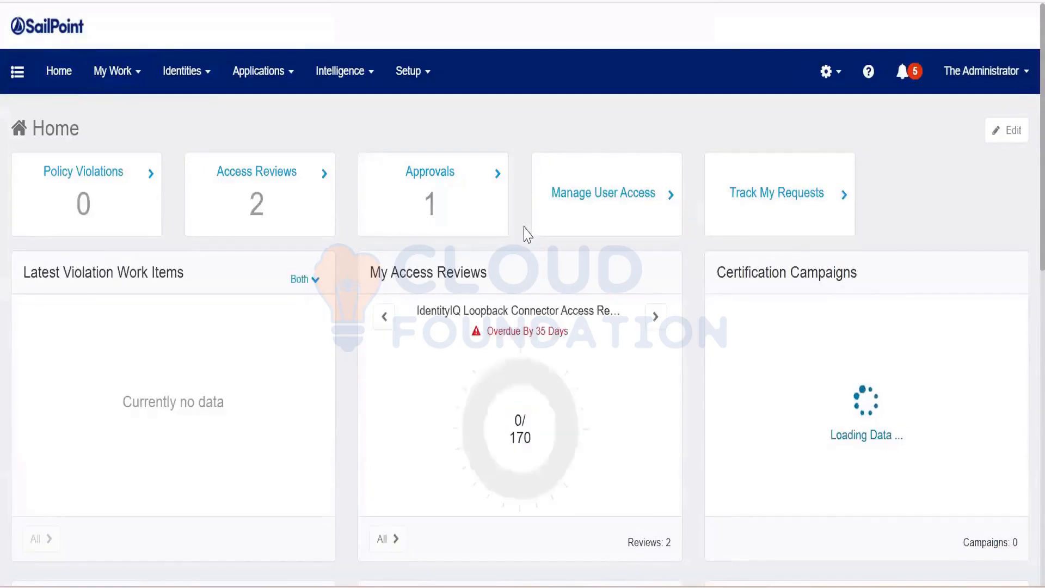
mouse_move(516, 191)
mouse_down()
mouse_move(516, 159)
mouse_move(528, 191)
mouse_up()
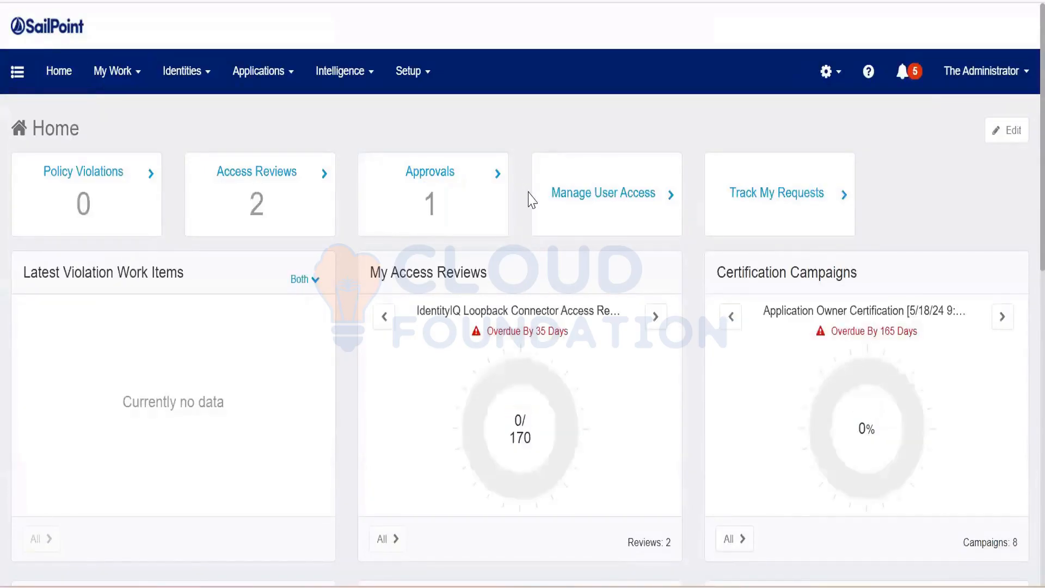
click(459, 212)
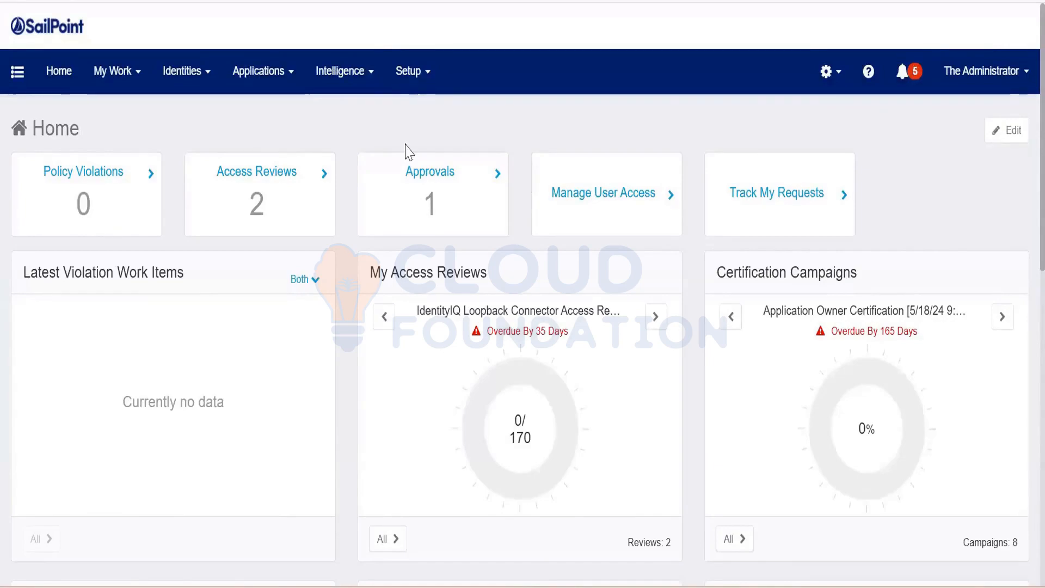
Browse the Identity Warehouse list, then go to Application Definitions.
click(206, 89)
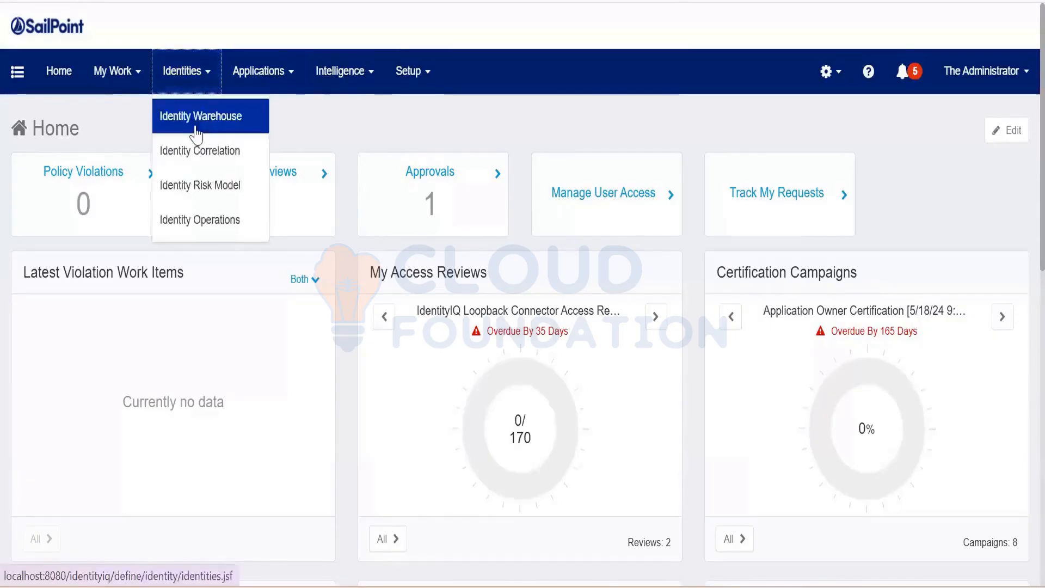
click(197, 117)
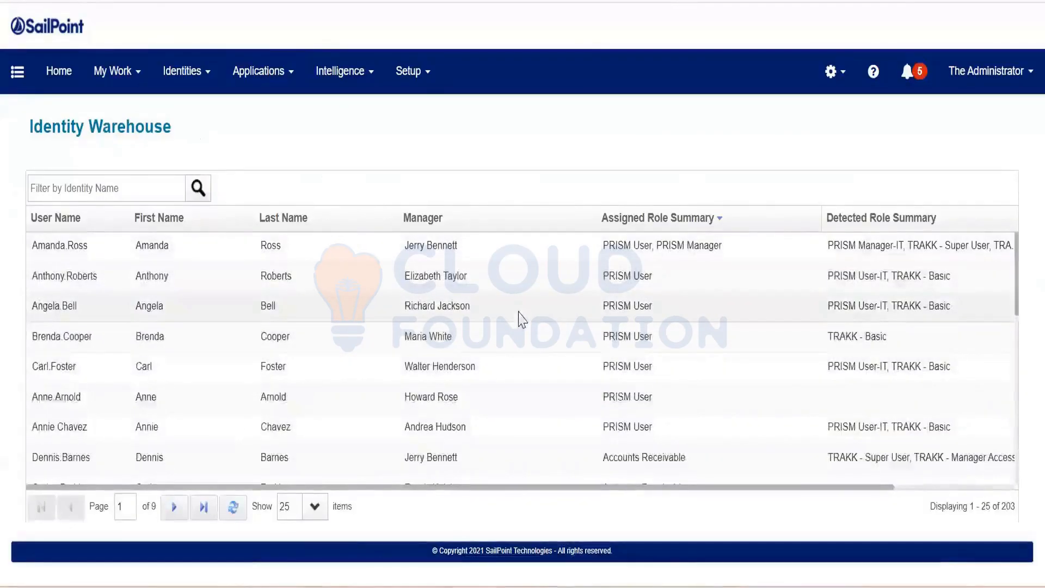
scroll(520, 318, down, 5)
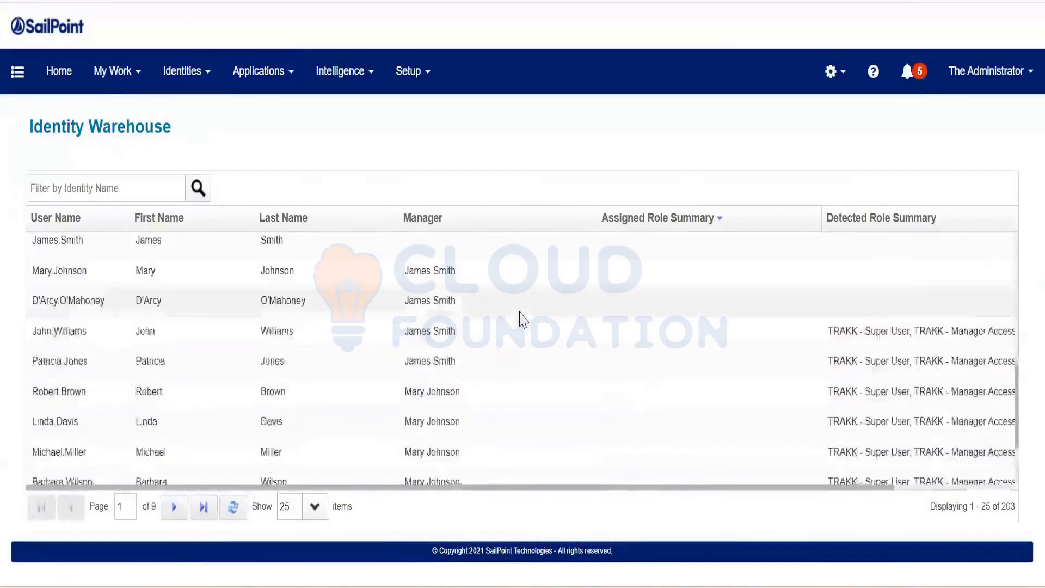
scroll(519, 319, down, 2)
scroll(517, 320, up, 7)
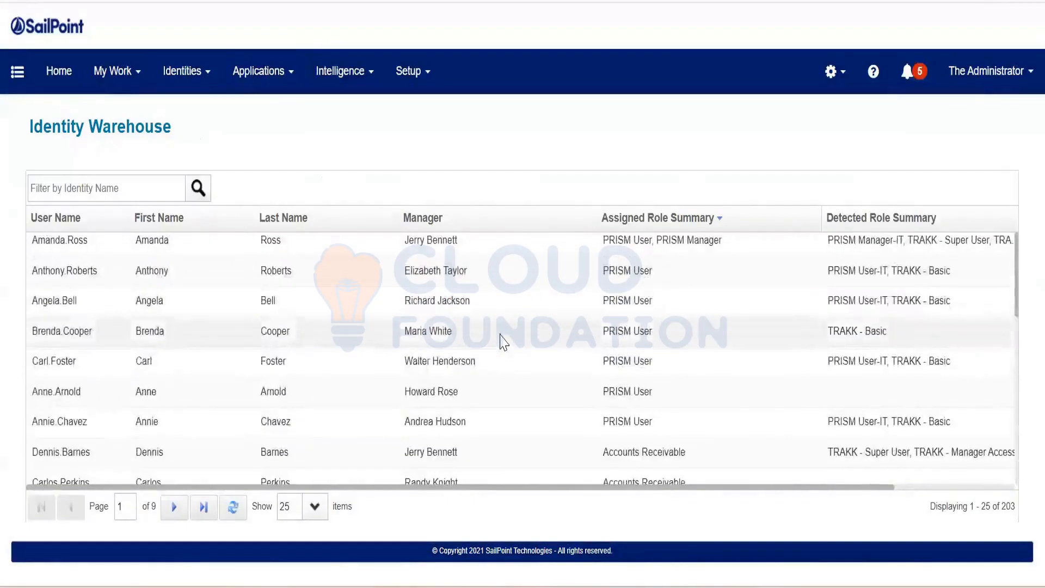
scroll(503, 342, up, 1)
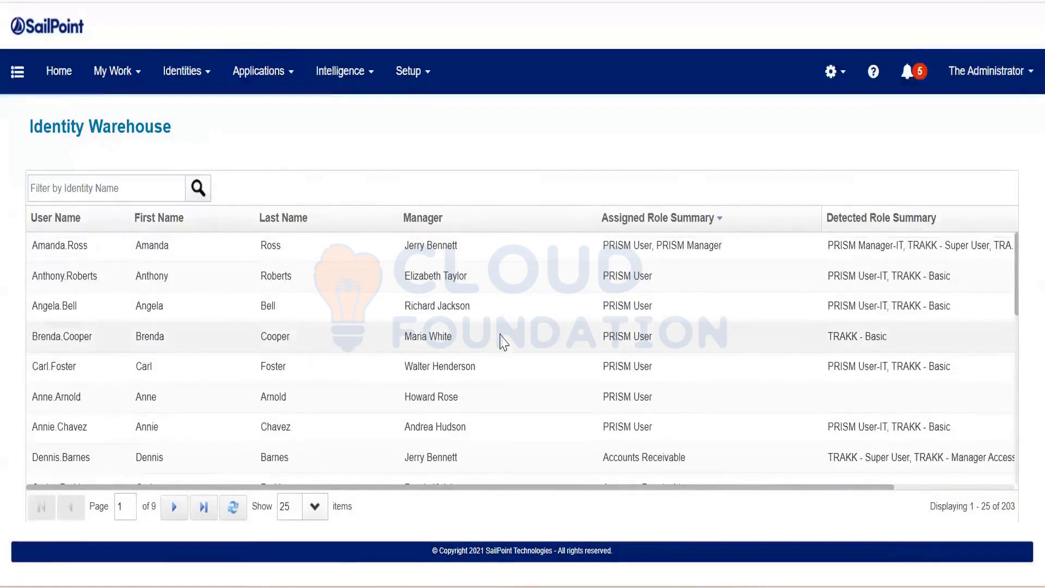
click(279, 96)
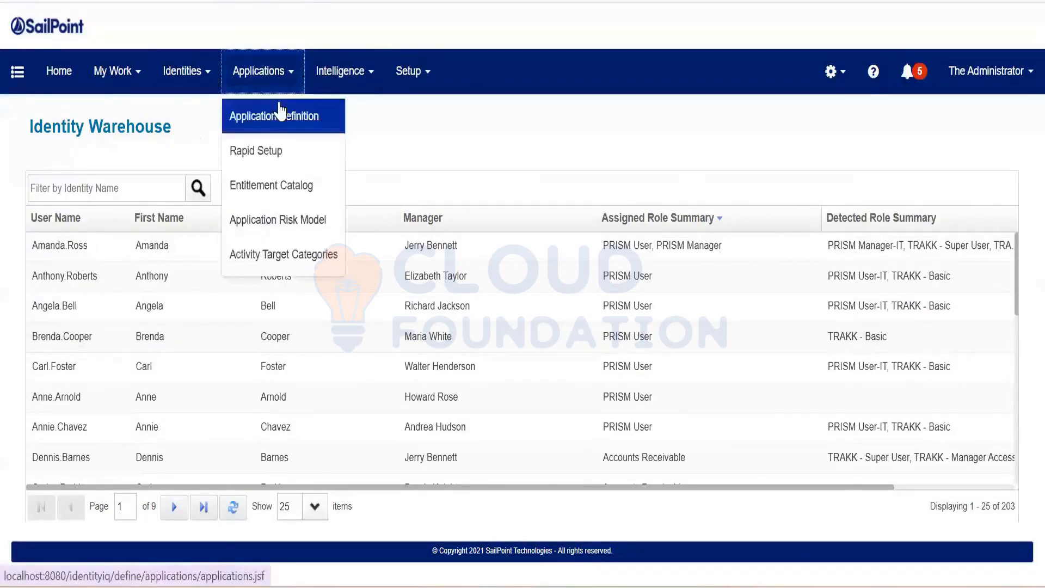
click(279, 112)
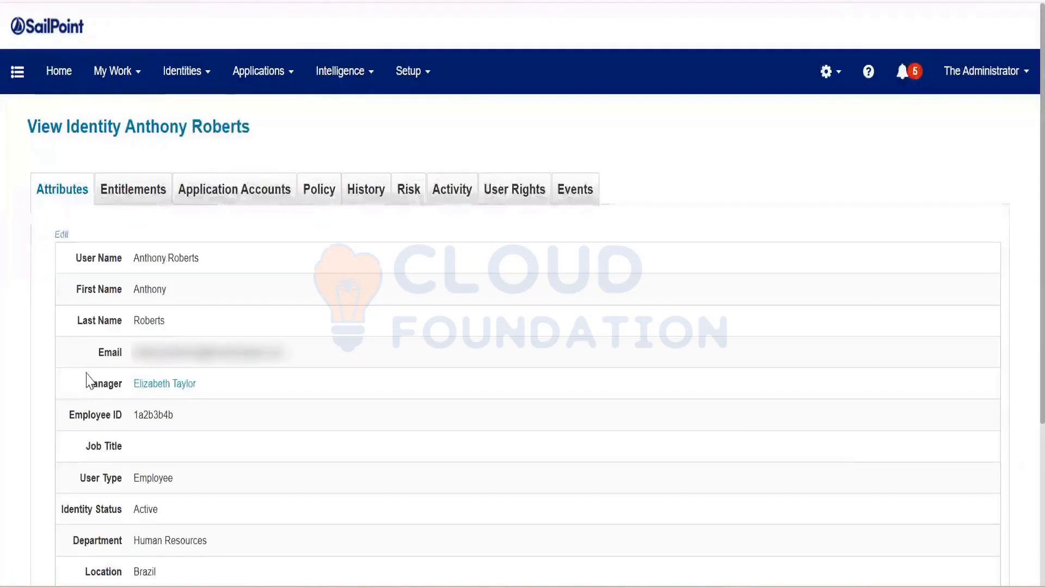
drag(86, 381, 212, 383)
click(286, 388)
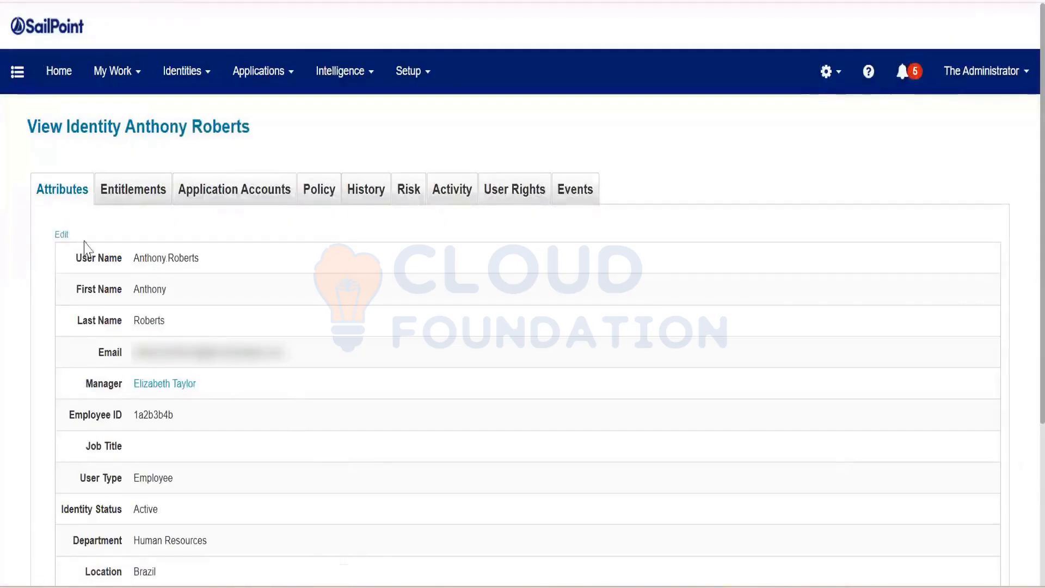
click(61, 235)
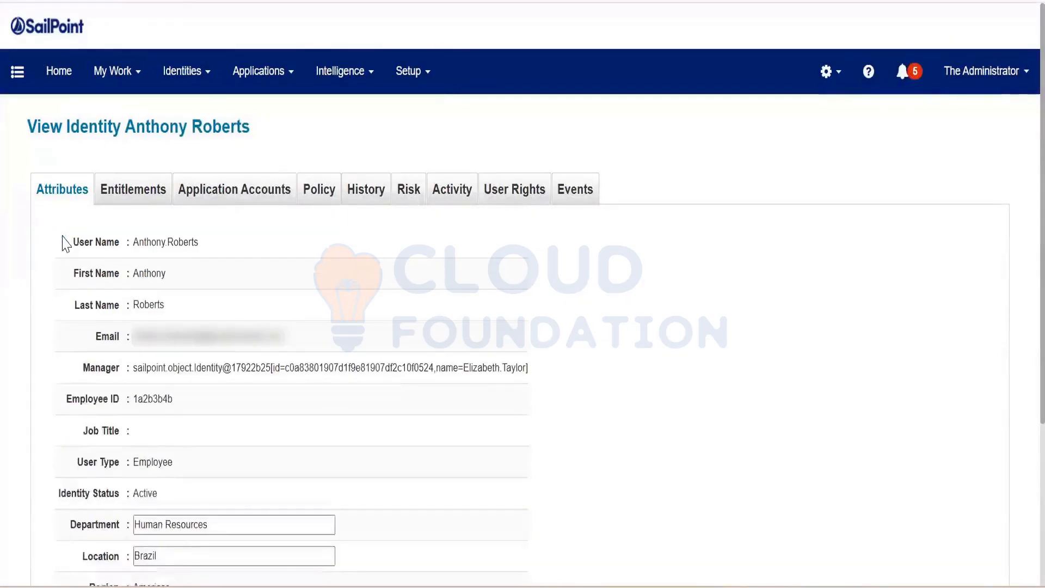
scroll(107, 242, down, 2)
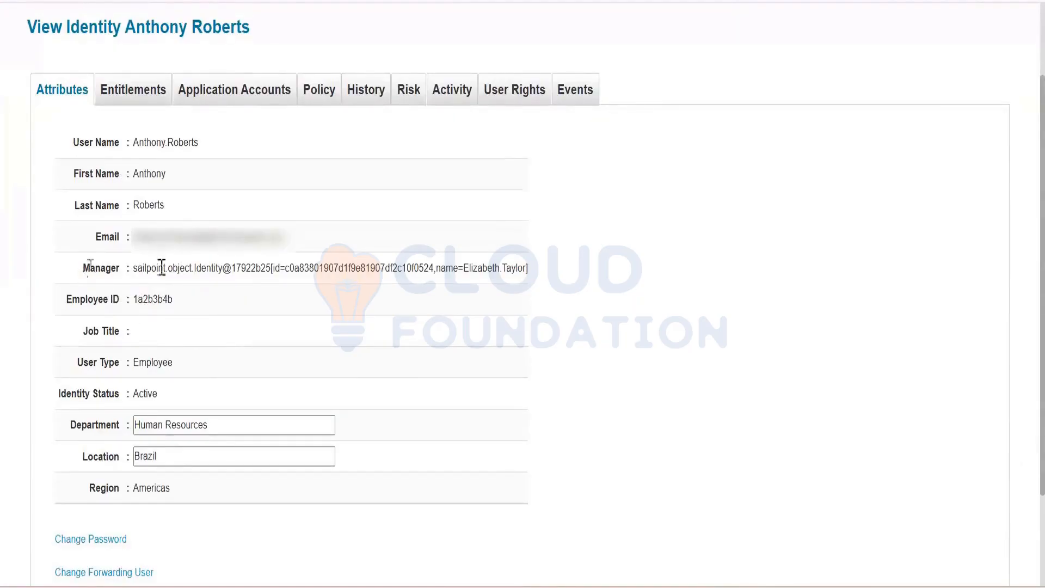
drag(84, 268, 534, 266)
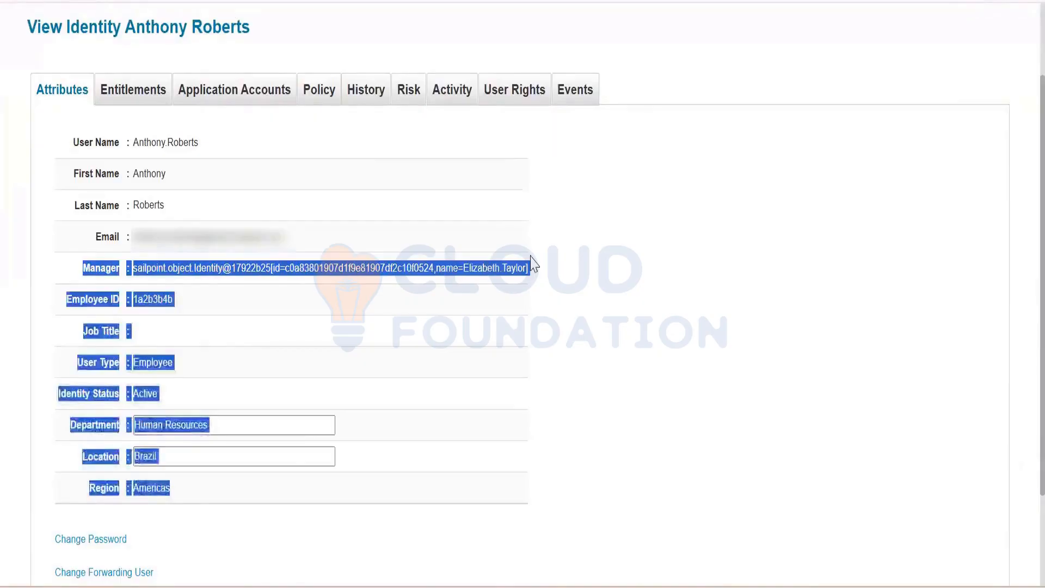
click(537, 269)
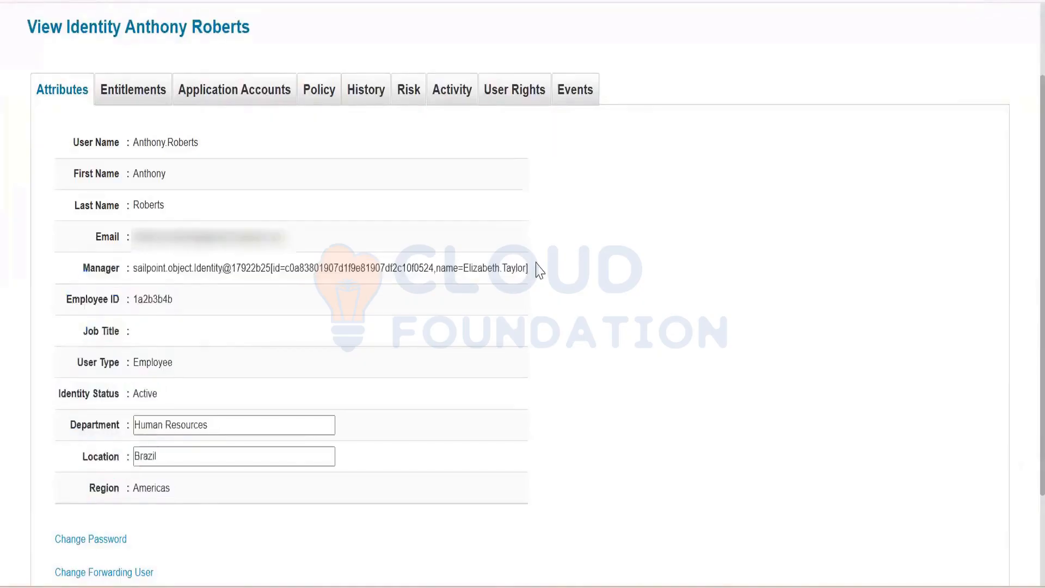
drag(536, 265, 37, 275)
click(140, 280)
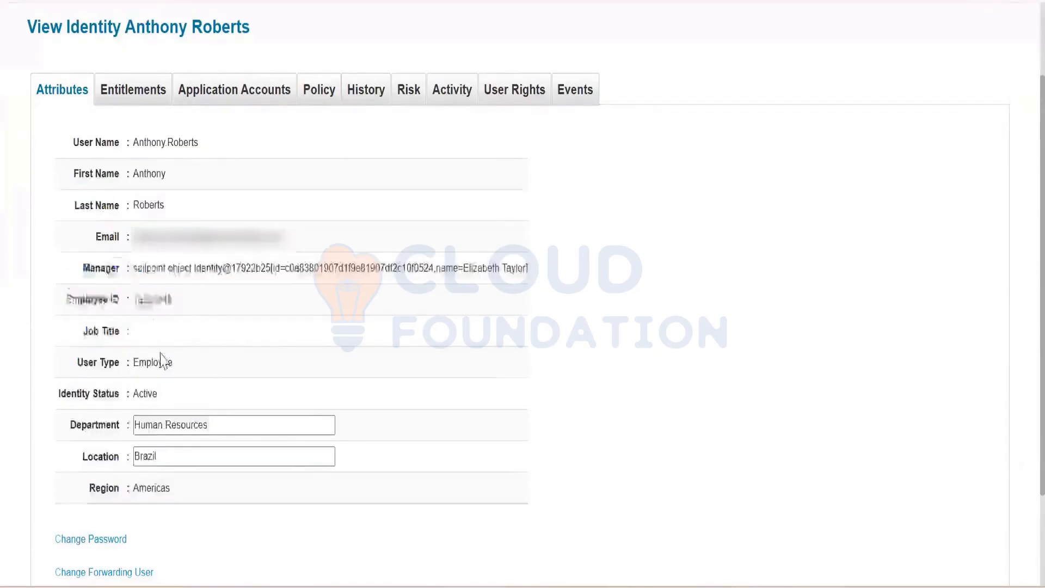
scroll(161, 361, down, 2)
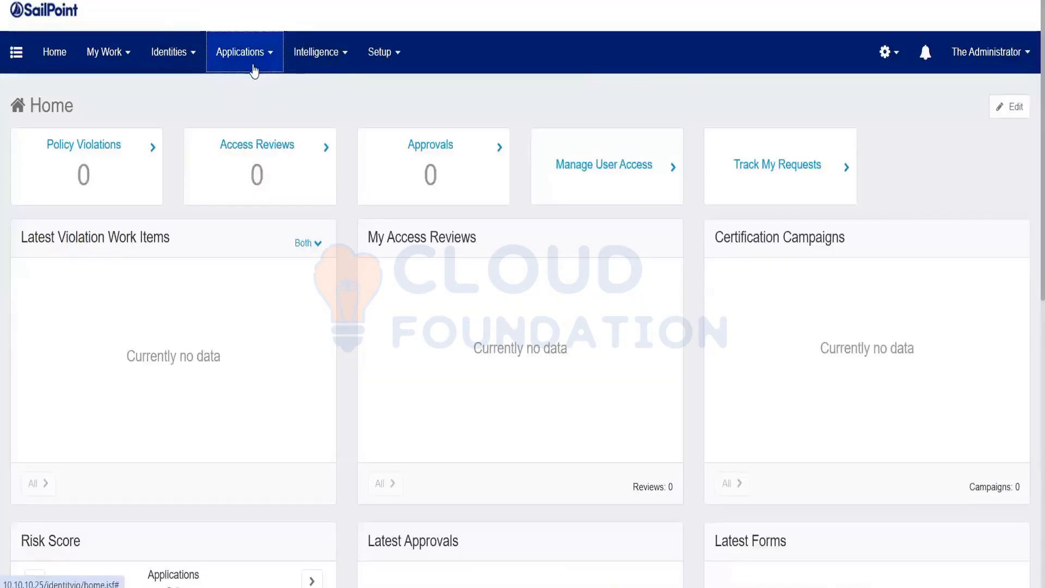
Review the Application Definition list, then the Identity Warehouse list.
click(252, 68)
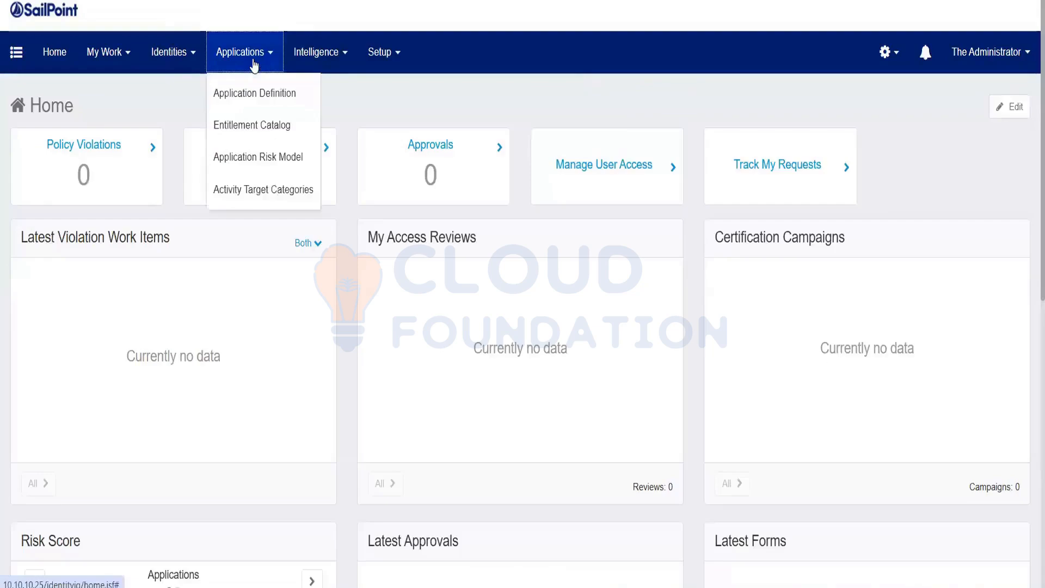
click(250, 112)
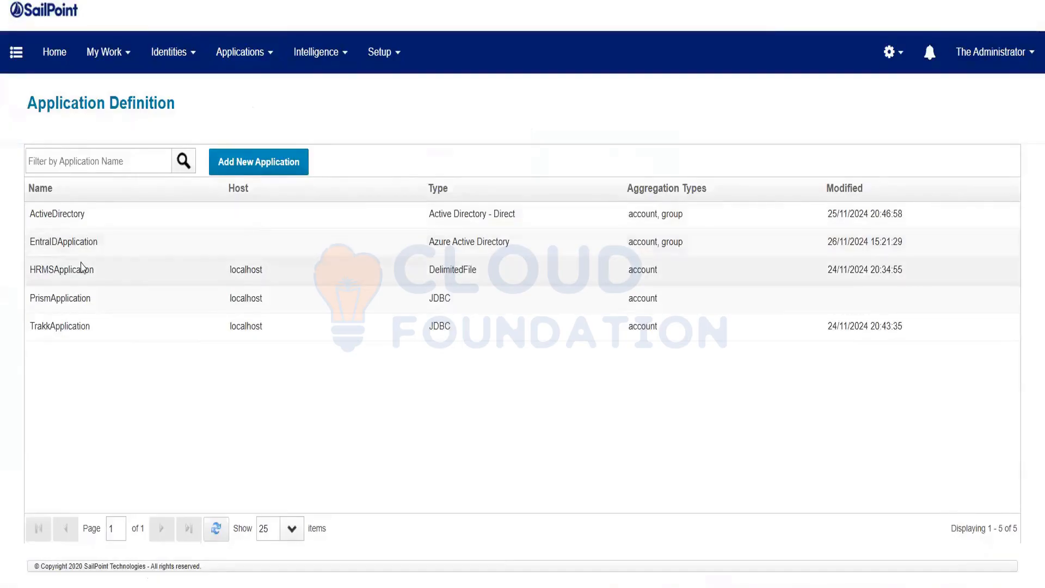
click(166, 53)
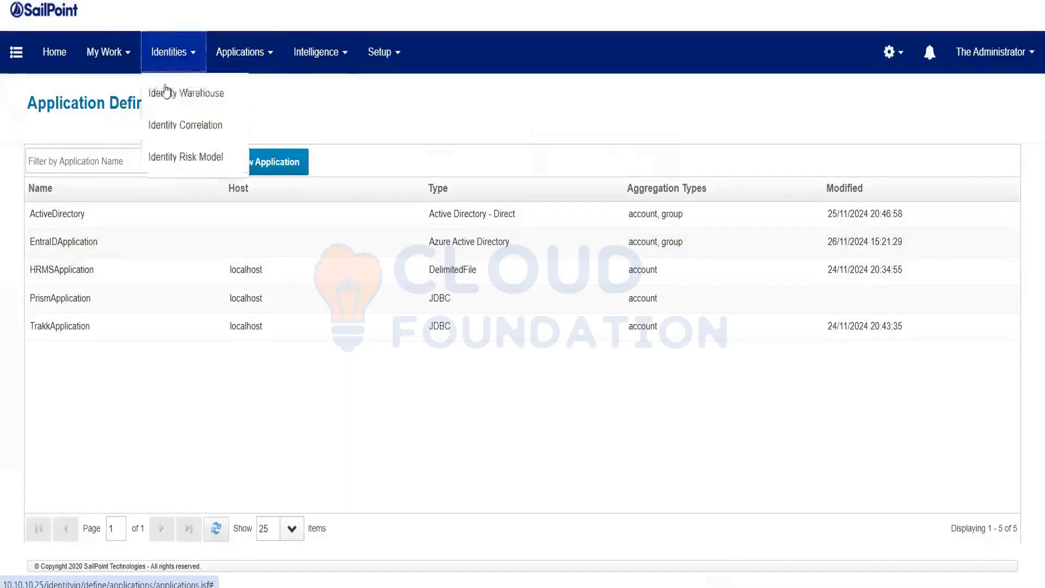
click(166, 92)
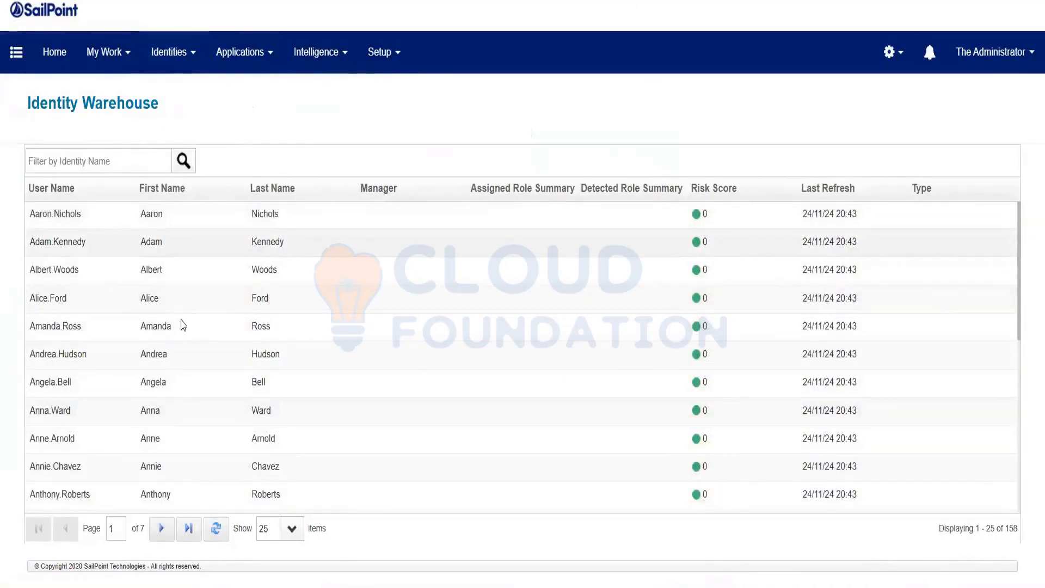
Check the pending work item counts, then open Global Settings.
click(930, 76)
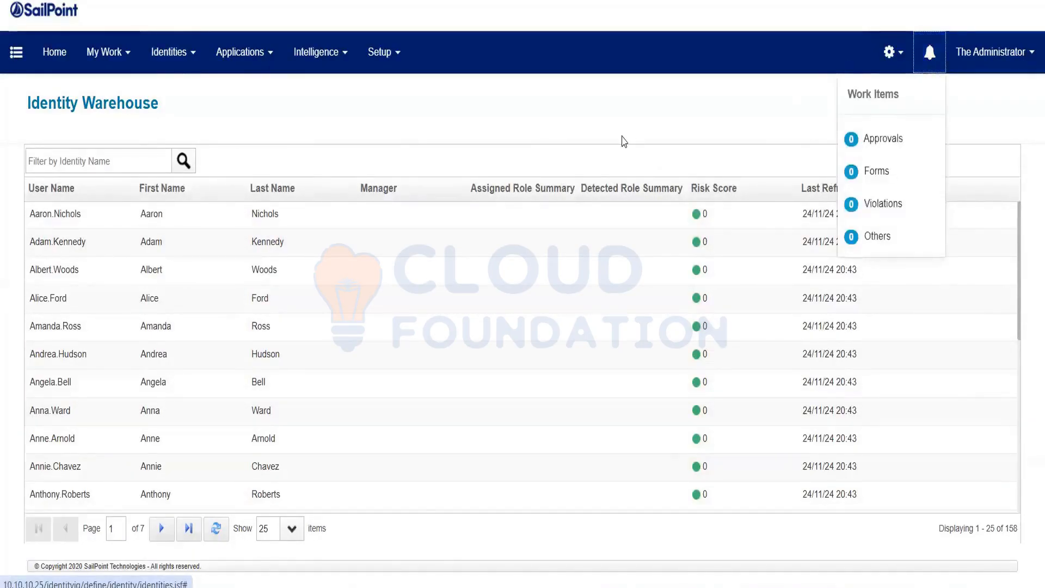
click(605, 109)
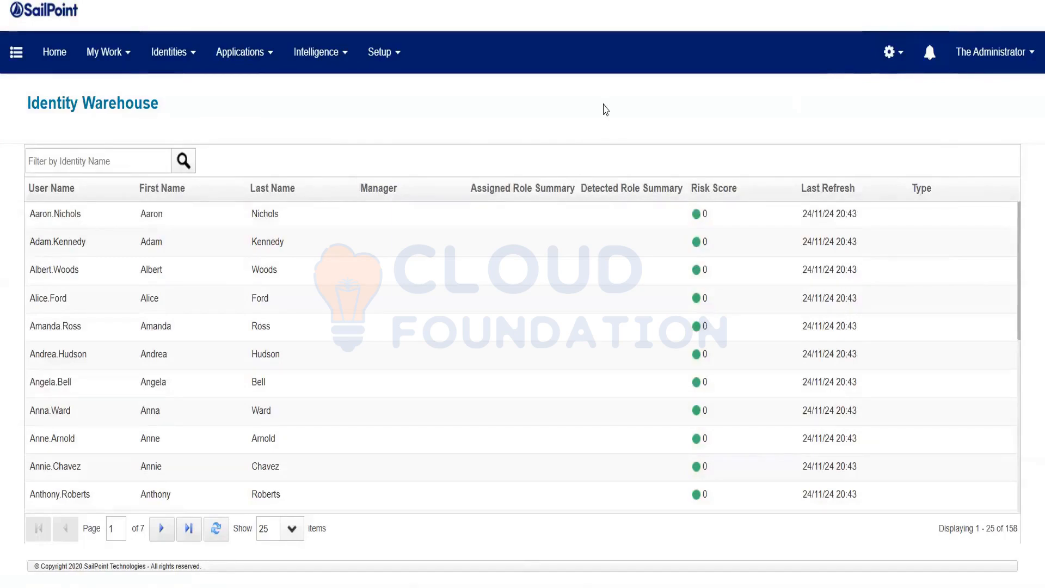
click(882, 64)
click(869, 99)
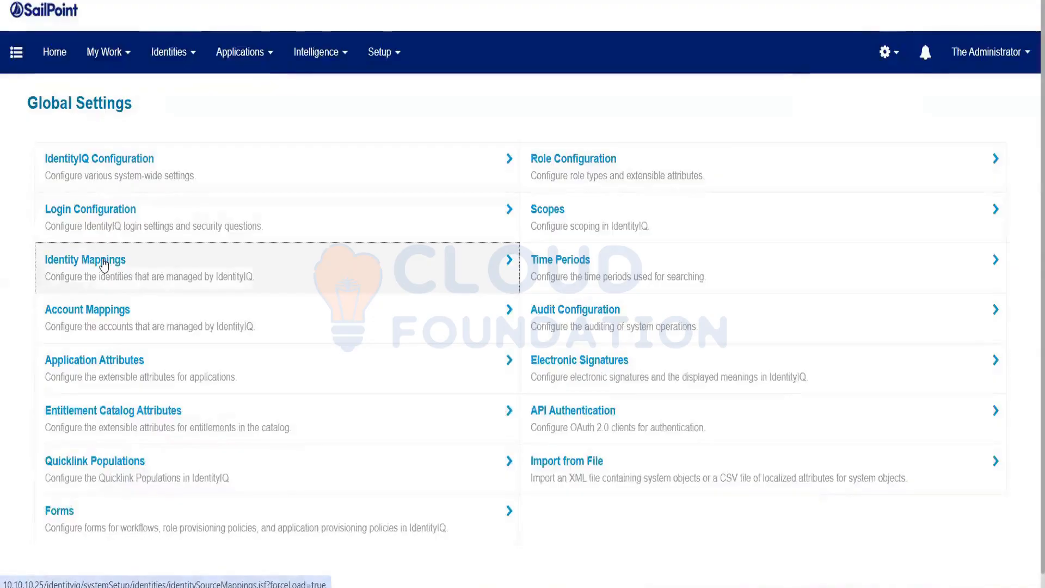
Open Identity Mappings from the Global Settings page.
click(103, 260)
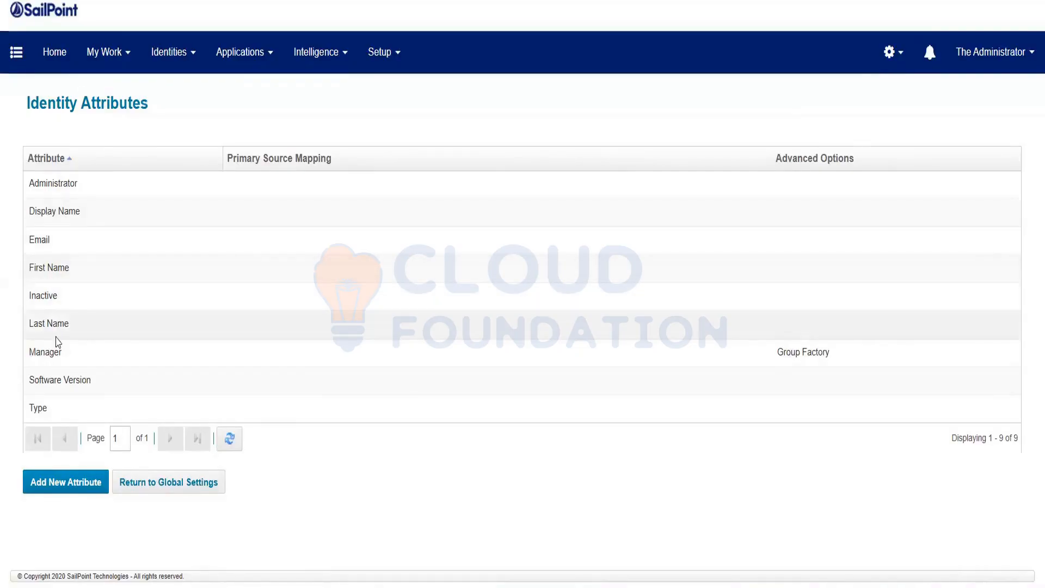
Add HRMSApplication's managerId as the Manager attribute's source and save.
click(128, 358)
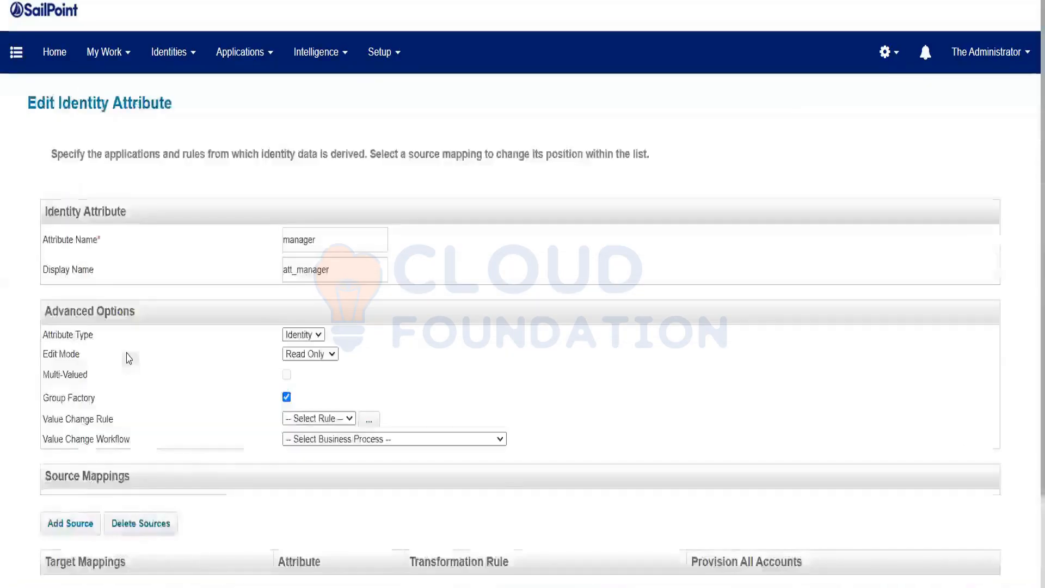
scroll(405, 323, down, 1)
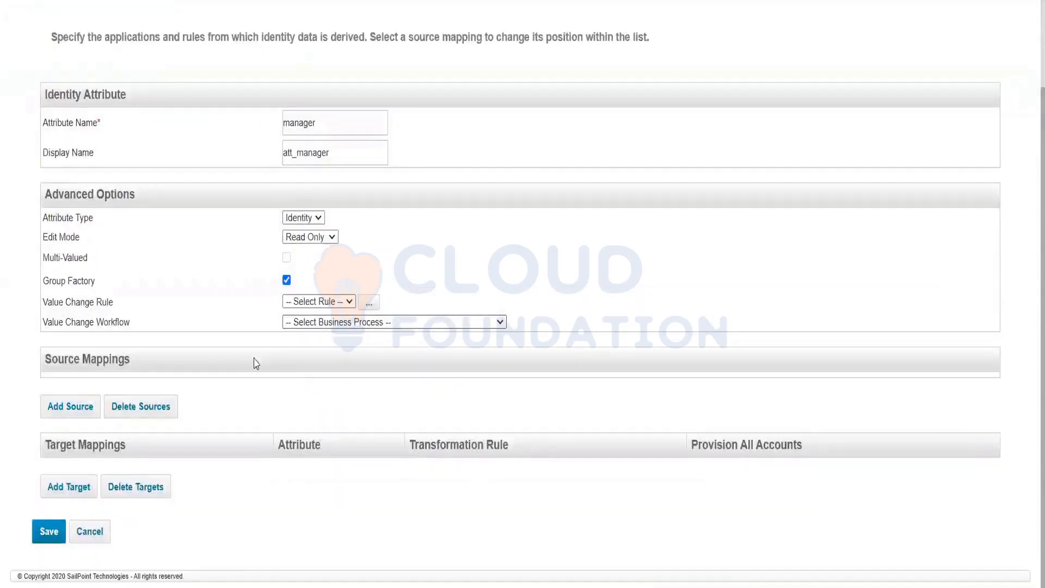
click(74, 417)
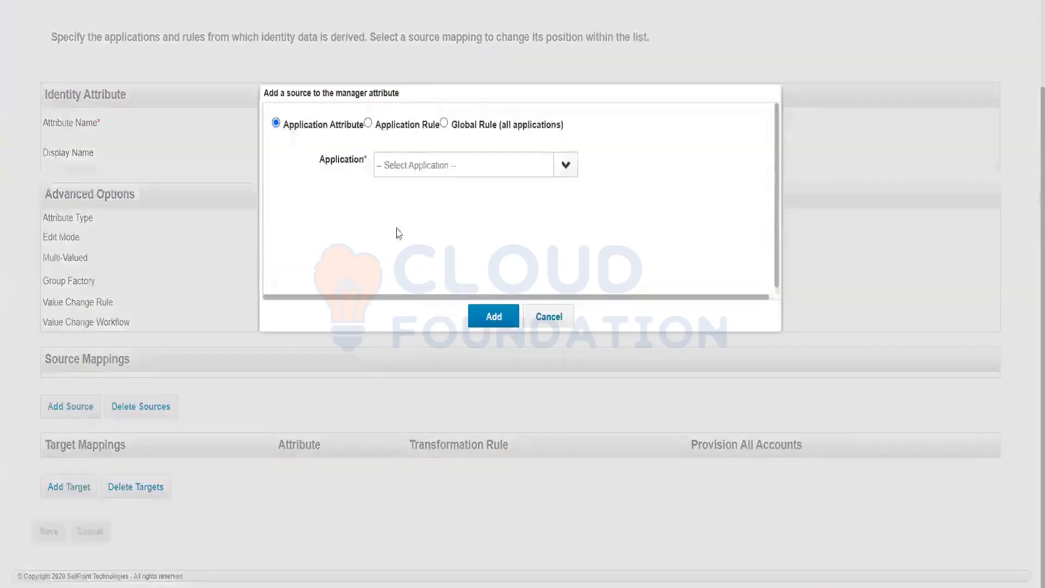
click(564, 165)
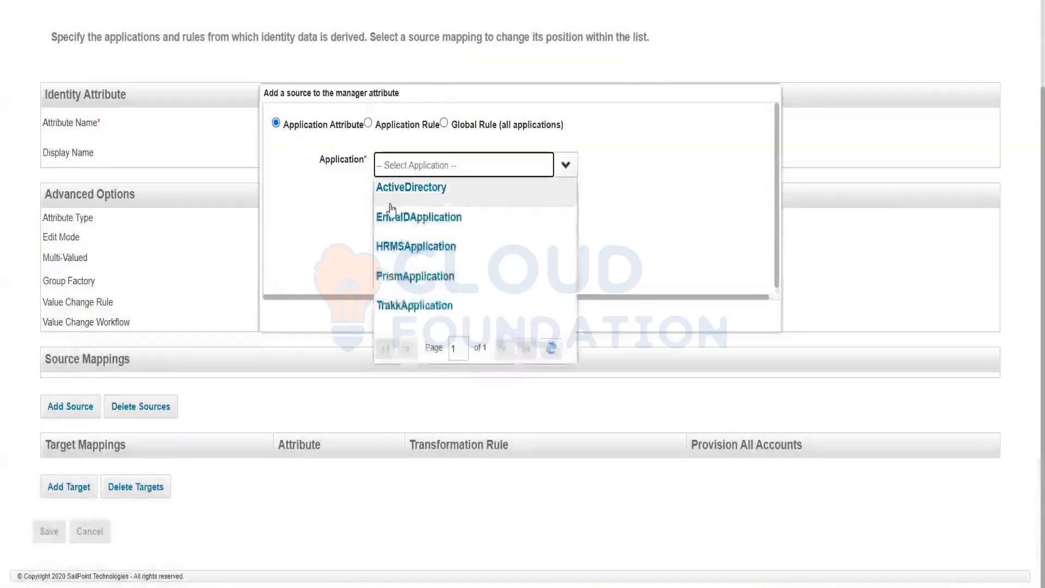
click(424, 245)
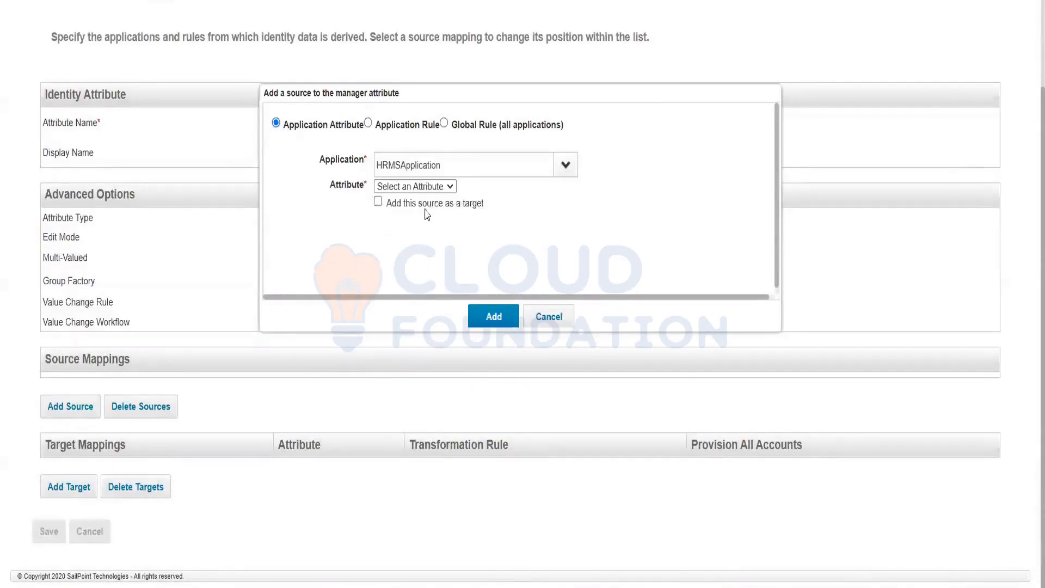
click(437, 188)
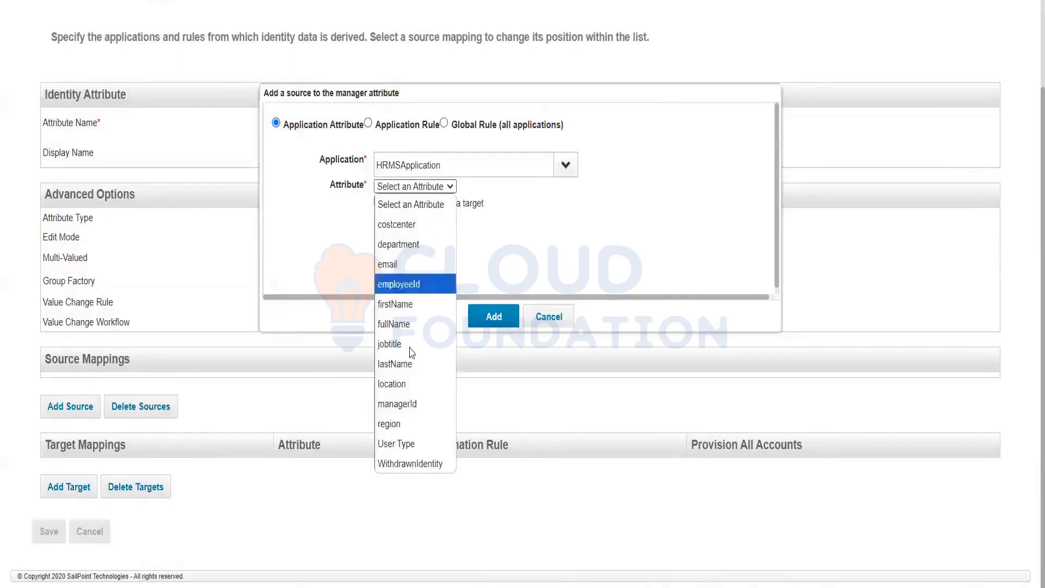
click(406, 408)
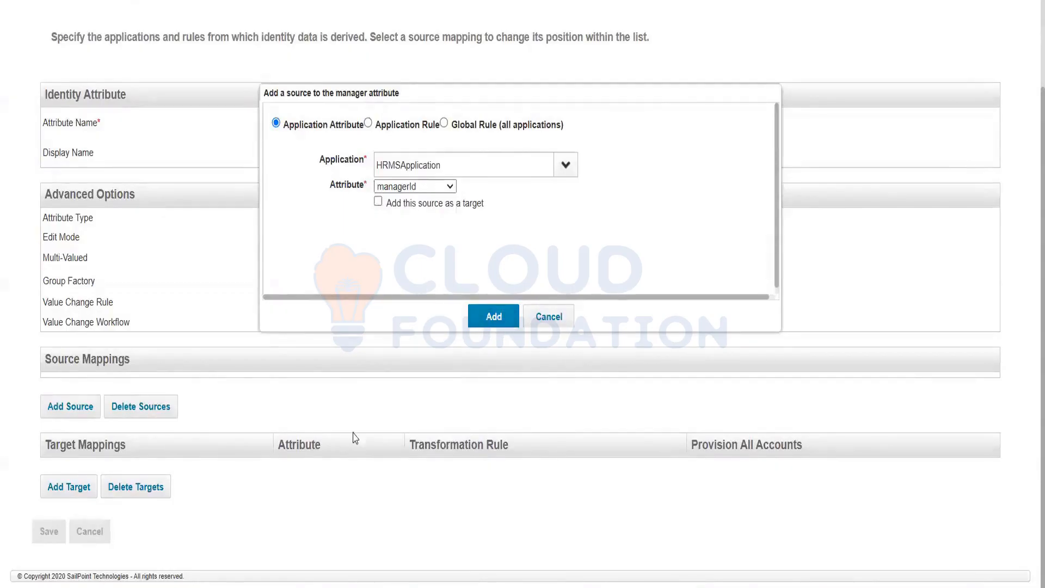
scroll(352, 434, down, 1)
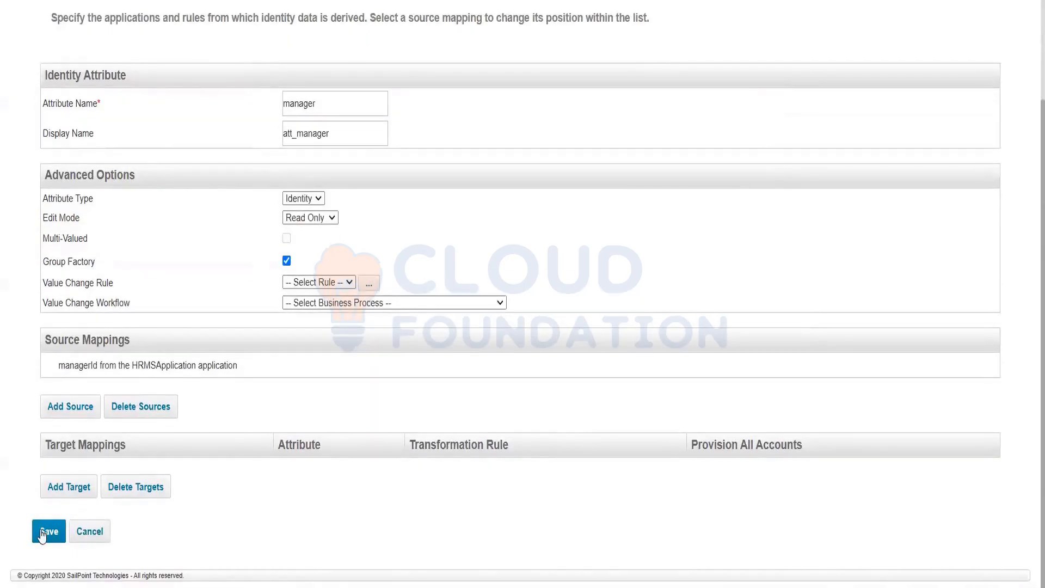
click(43, 531)
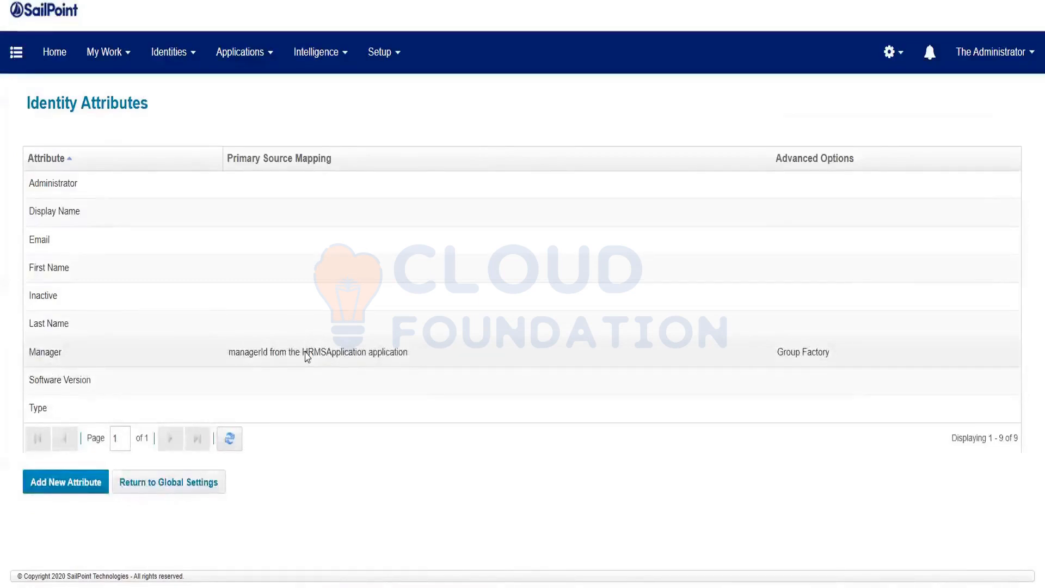
mouse_move(474, 587)
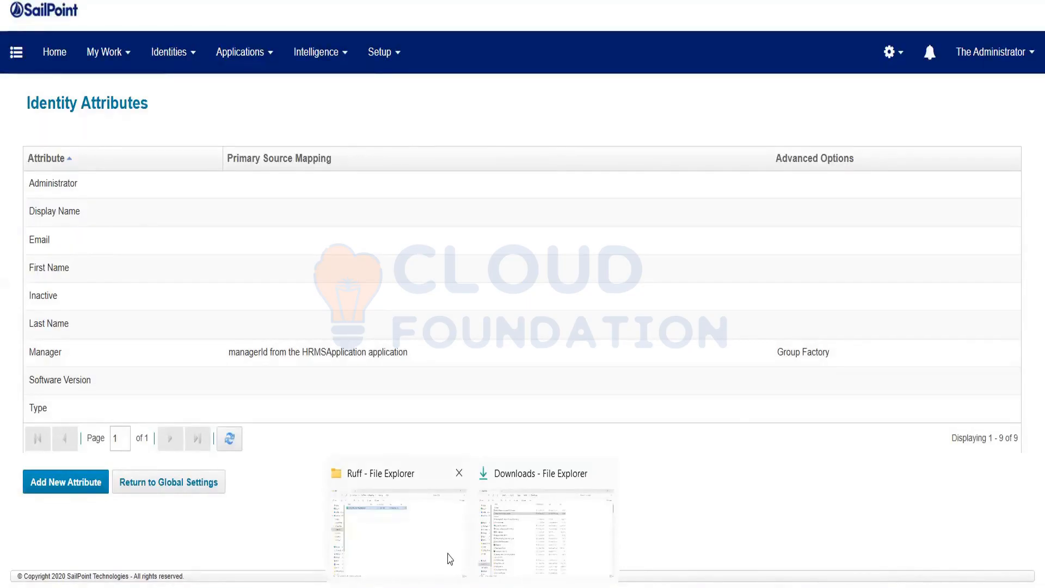
Bring the remote server desktop to the front and widen its window.
click(448, 555)
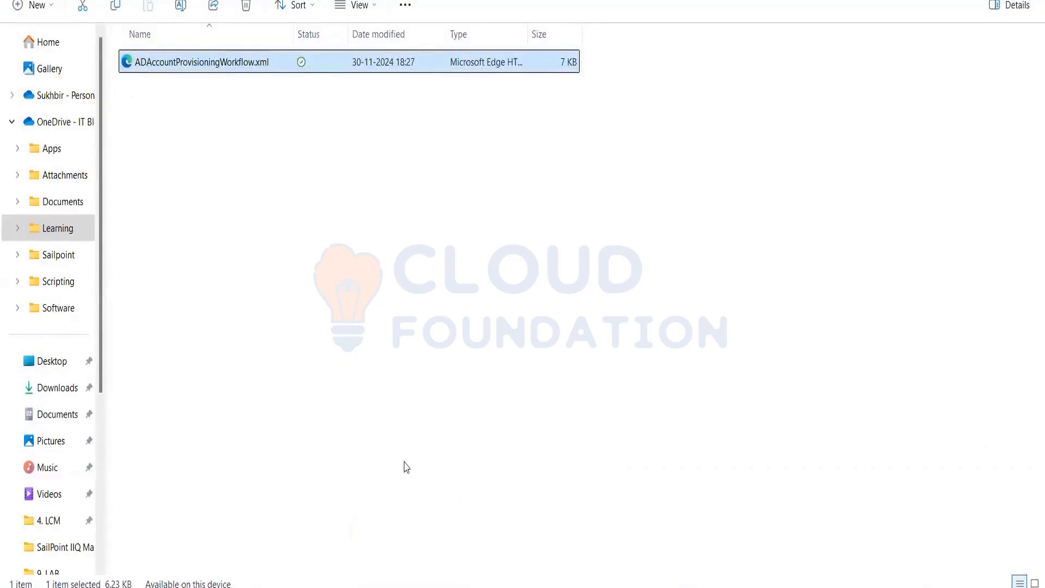
mouse_move(681, 586)
click(747, 532)
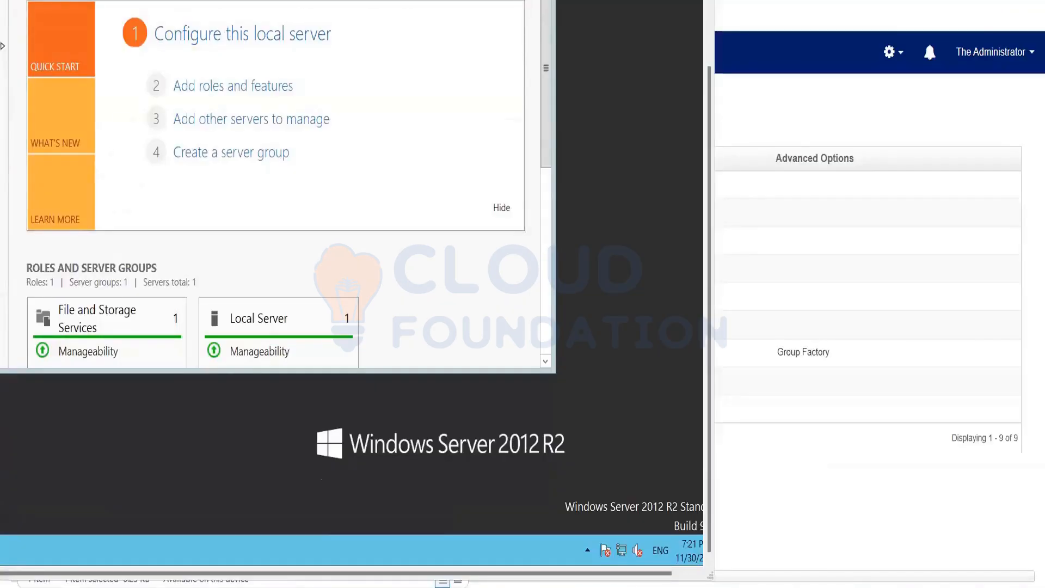
drag(714, 28, 737, 32)
Browse to C:\Program Files\Apache Software Foundation\HRFeedFile on the server.
click(50, 564)
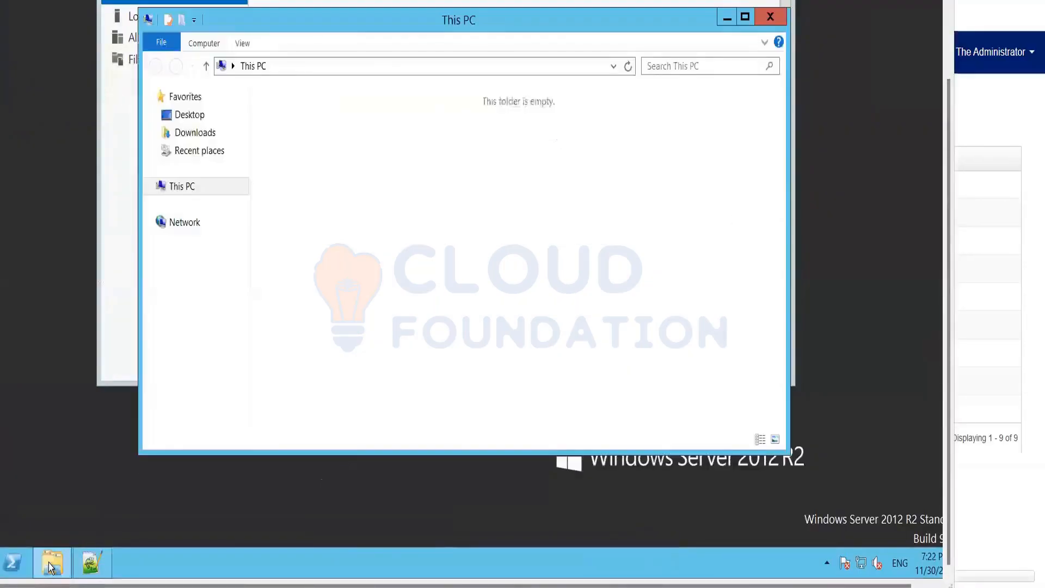
double_click(310, 236)
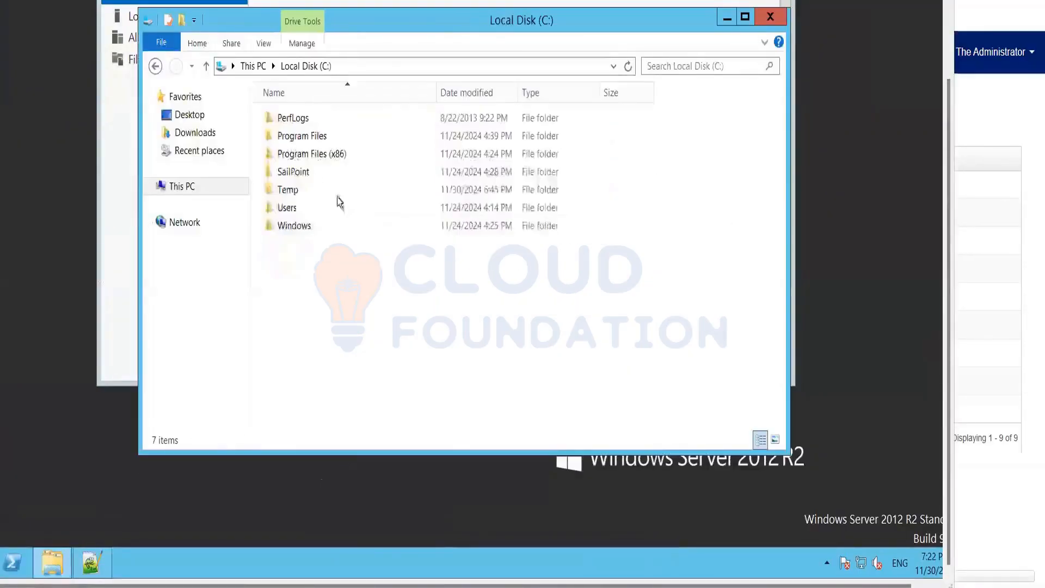
double_click(315, 138)
double_click(296, 138)
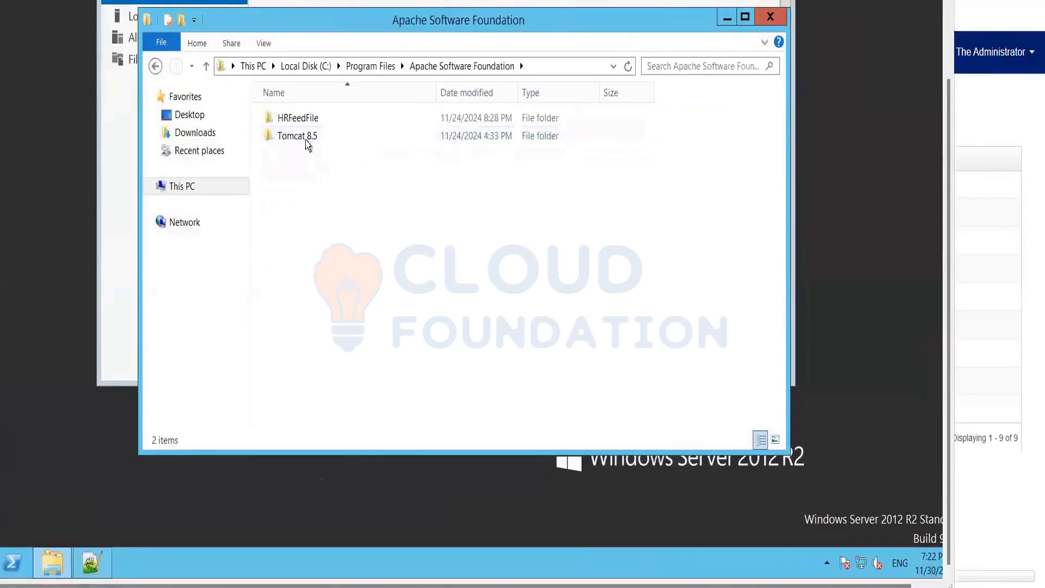
double_click(295, 120)
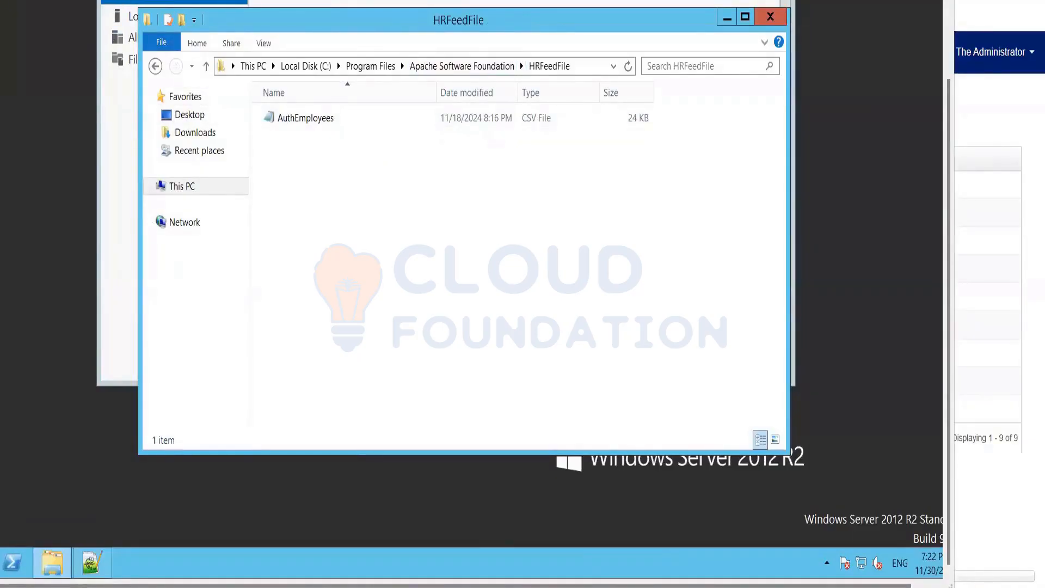
Open AuthEmployees.csv and highlight its managerId column heading.
click(310, 121)
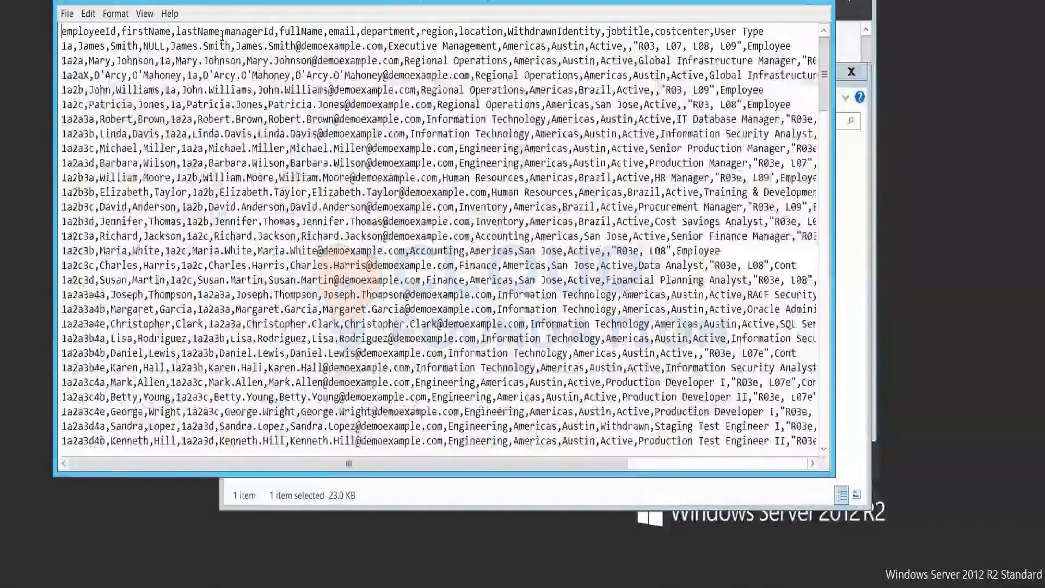
drag(224, 31, 275, 34)
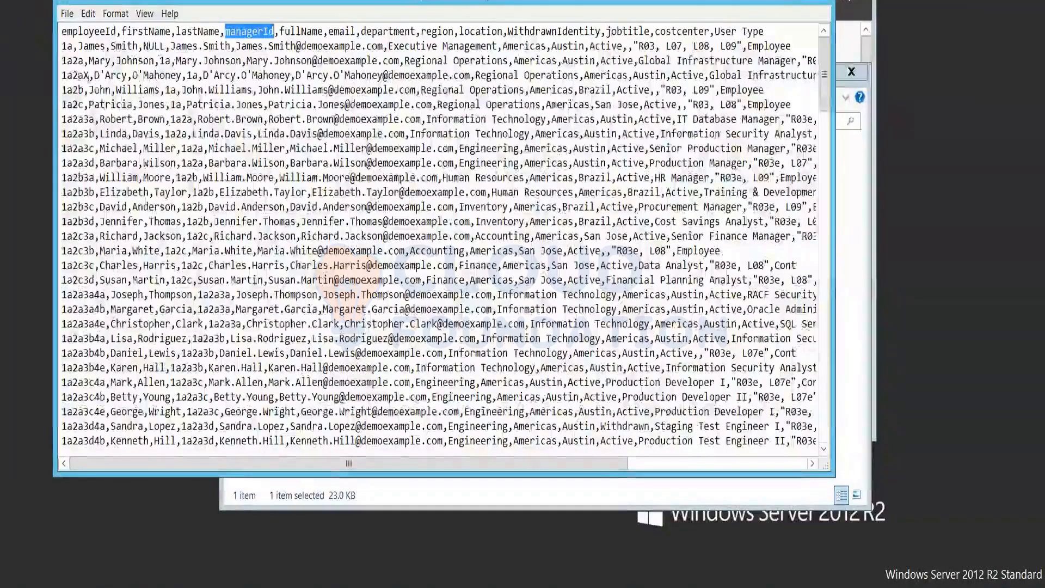
Match the second record's managerId 1a against the header, then switch to SailPoint IdentityIQ.
double_click(165, 60)
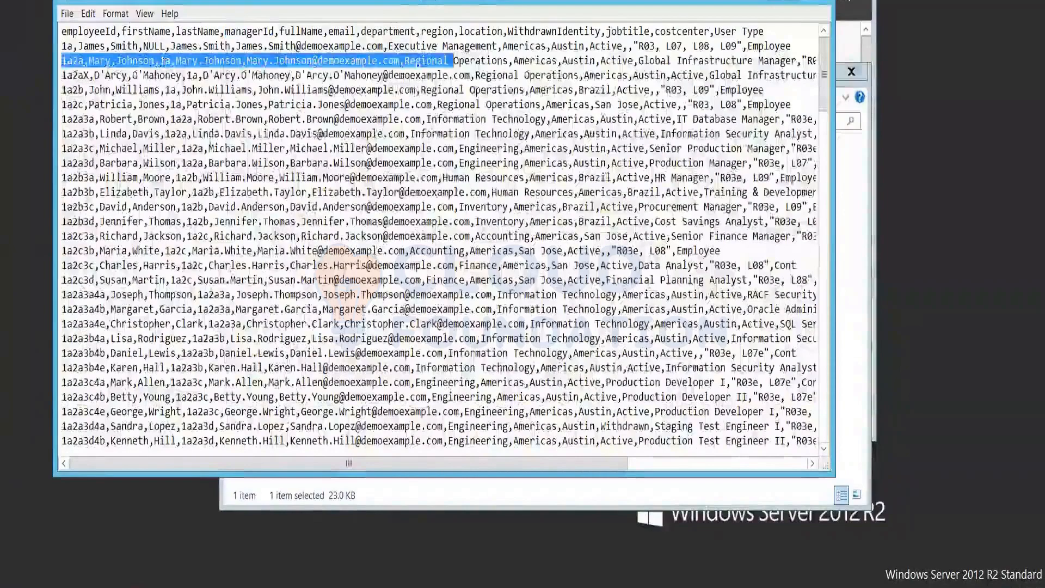
click(164, 61)
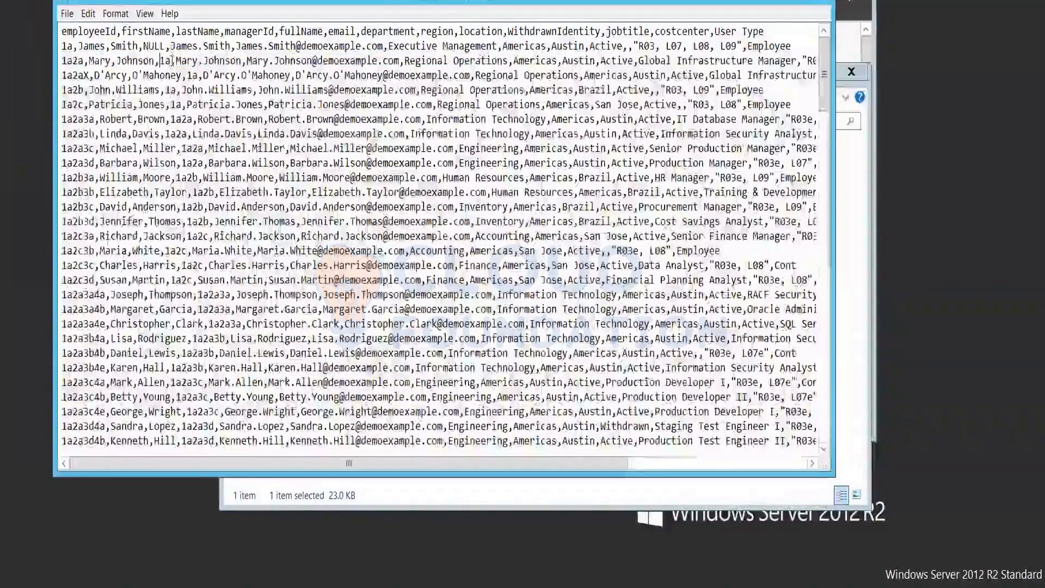
drag(159, 61, 155, 60)
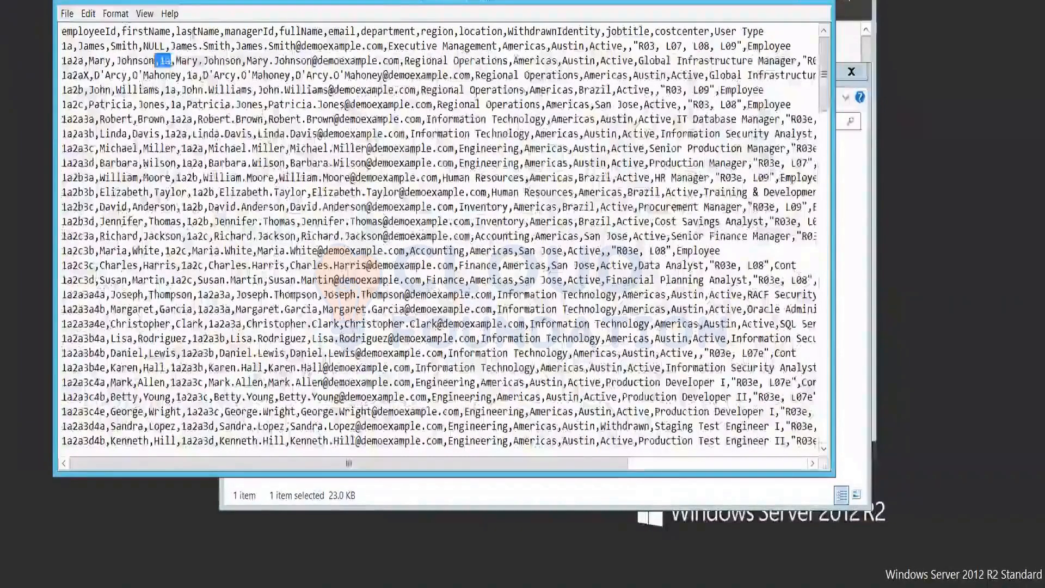
drag(229, 31, 268, 31)
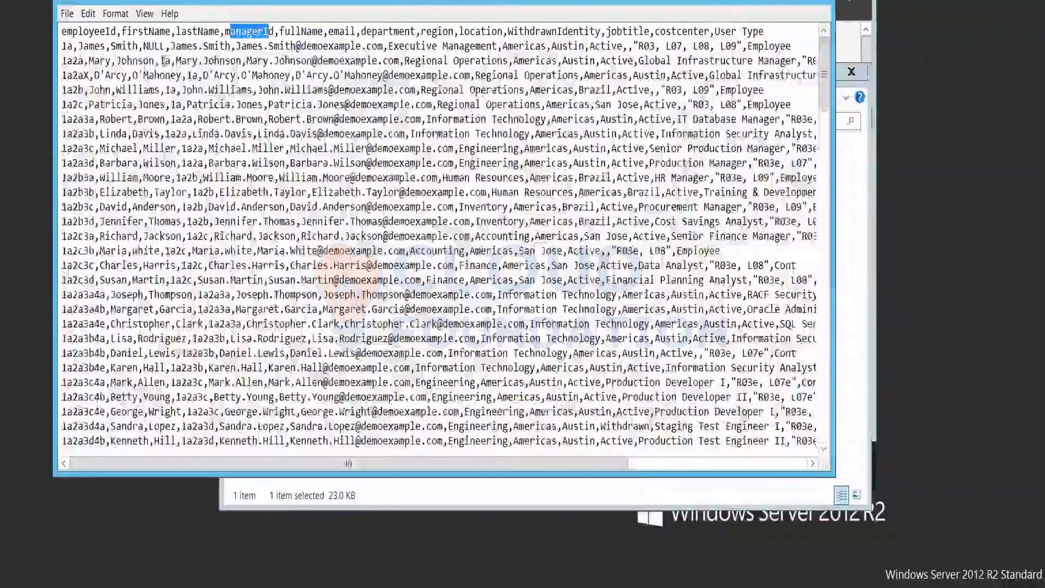
drag(62, 60, 452, 61)
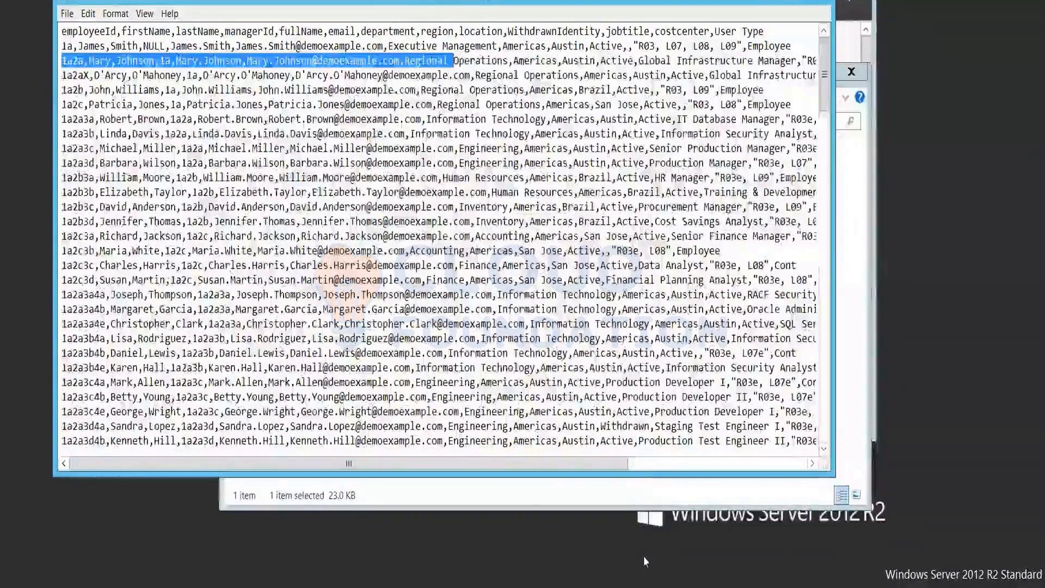
mouse_move(653, 586)
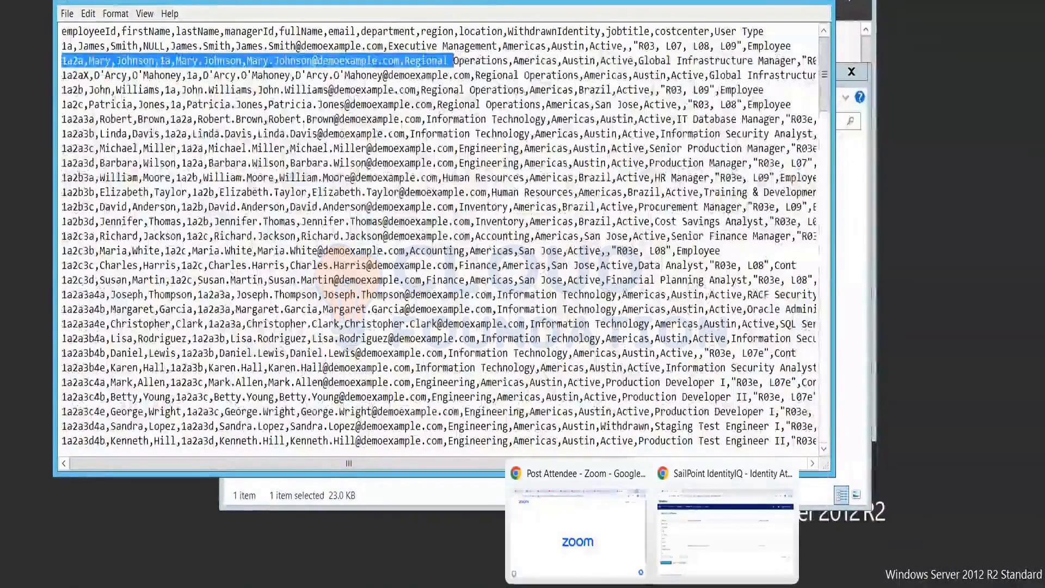
click(707, 566)
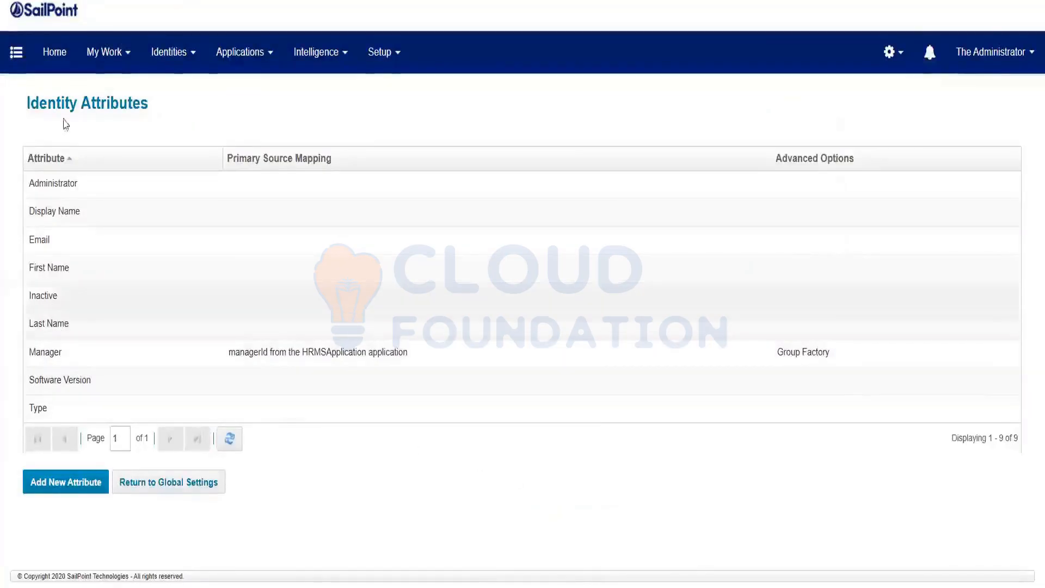
Open an identity's details from the Identity Warehouse and see its Manager attribute is empty.
mouse_move(170, 57)
click(172, 90)
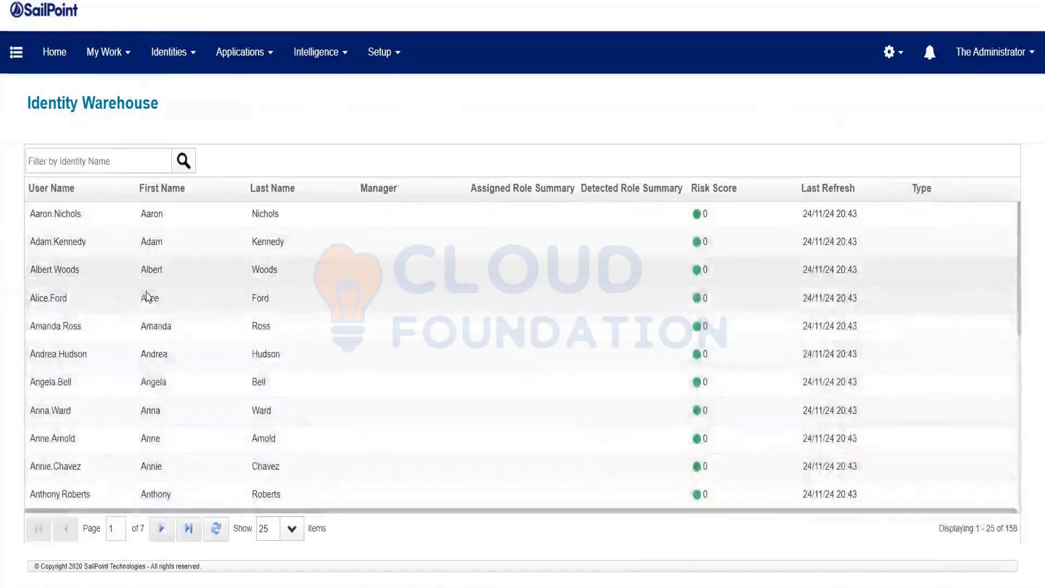
click(73, 269)
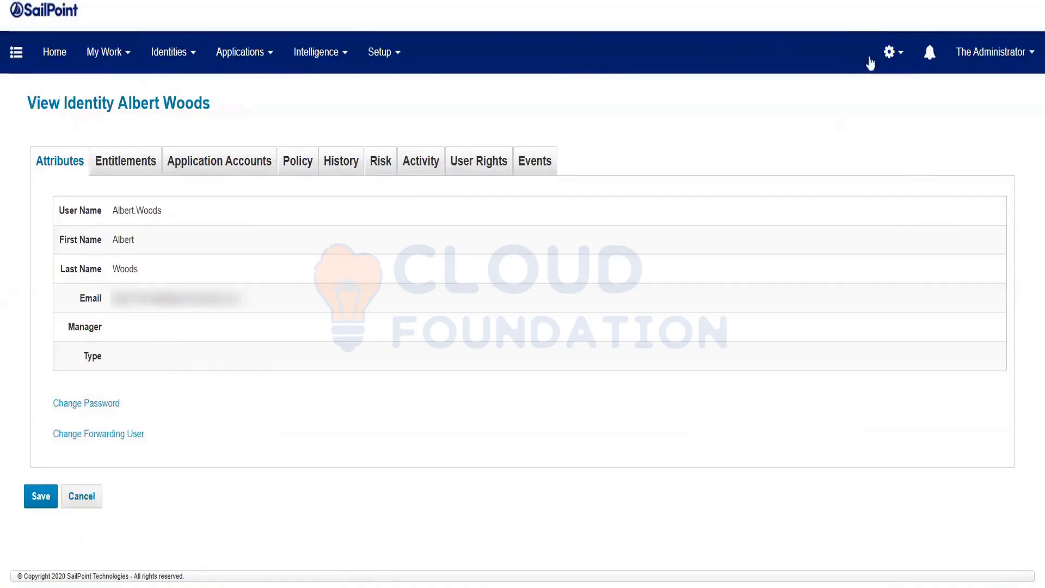
click(890, 52)
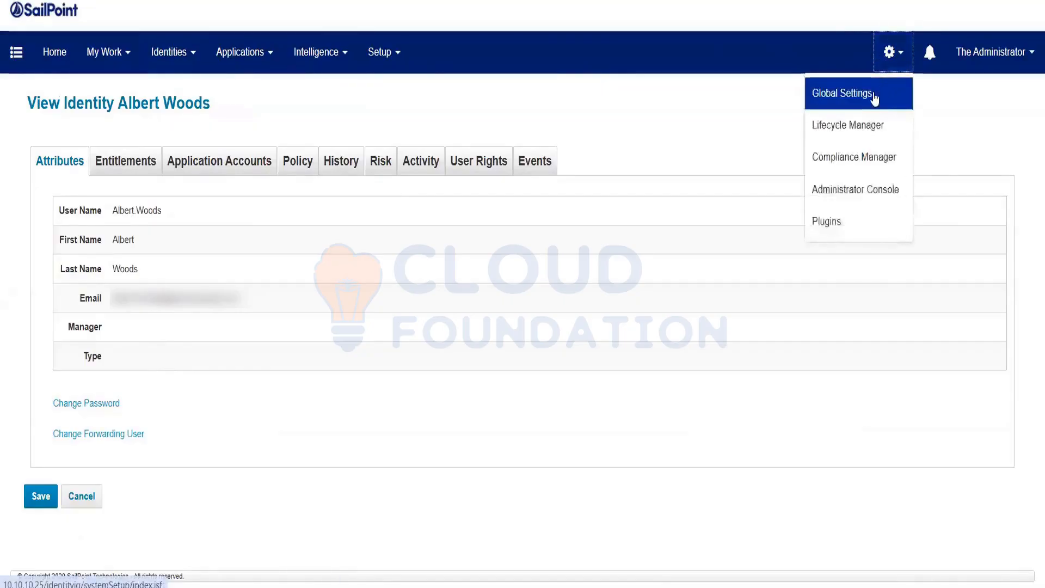
Add a new identity attribute named employeeID, with display name employeeID, marked Searchable.
click(874, 95)
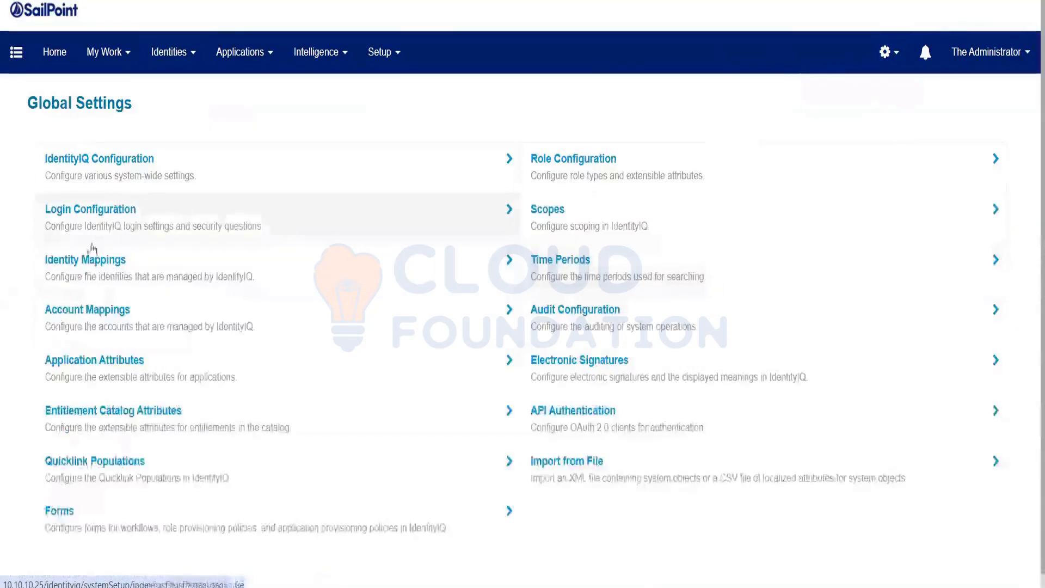
click(86, 272)
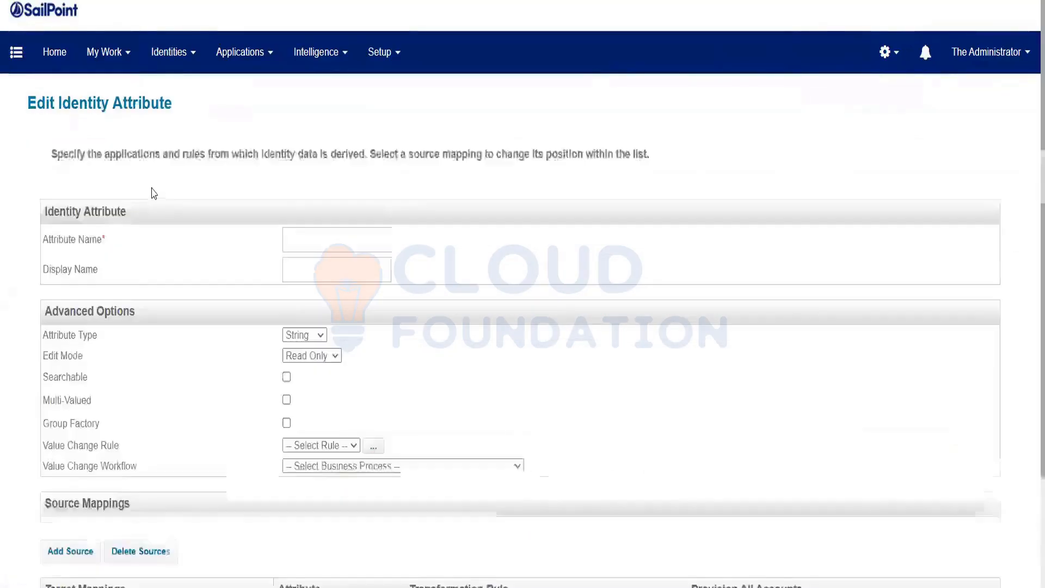
click(316, 234)
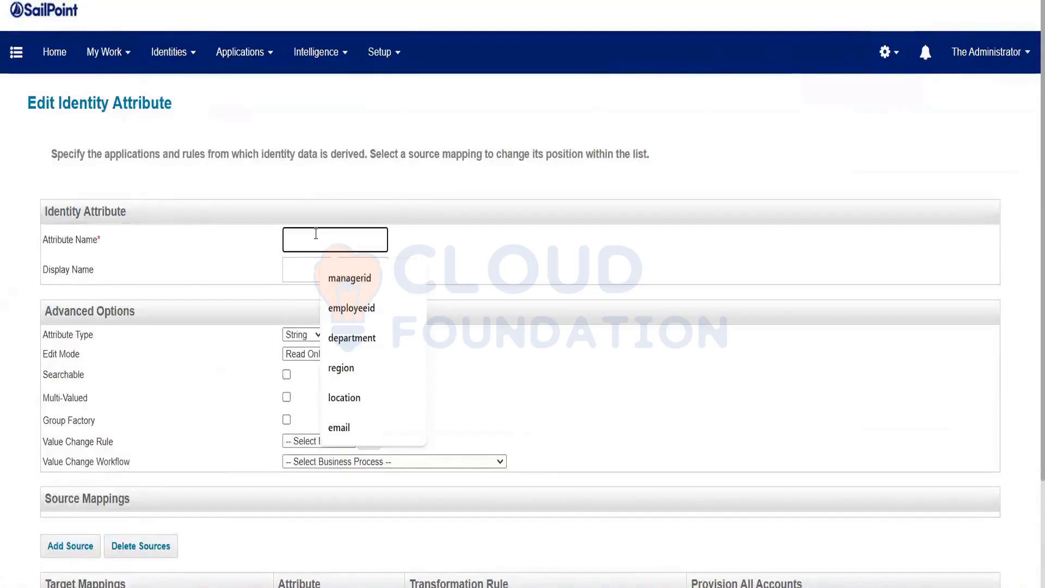
text(empl)
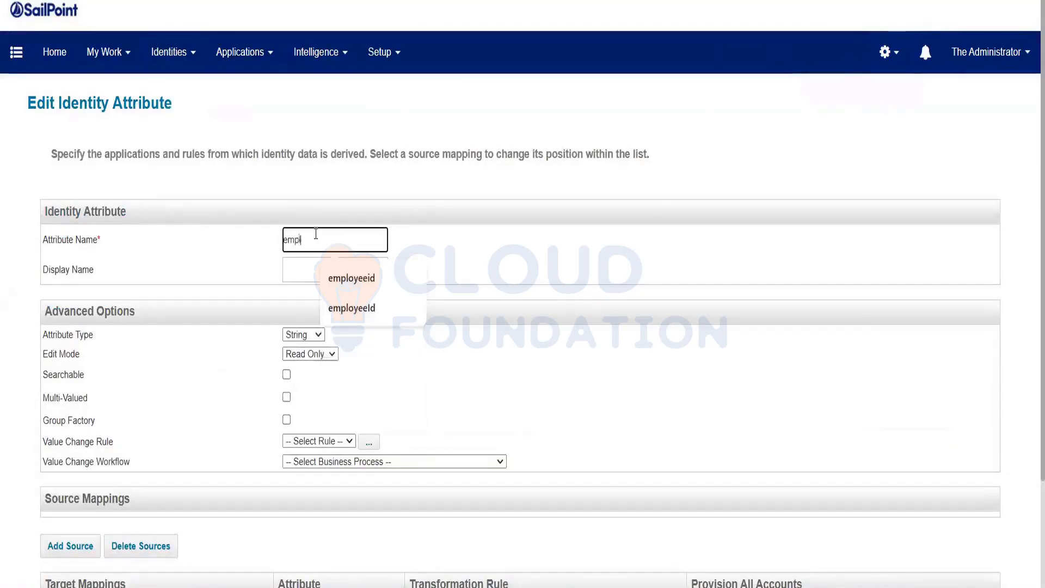
text(oyeei)
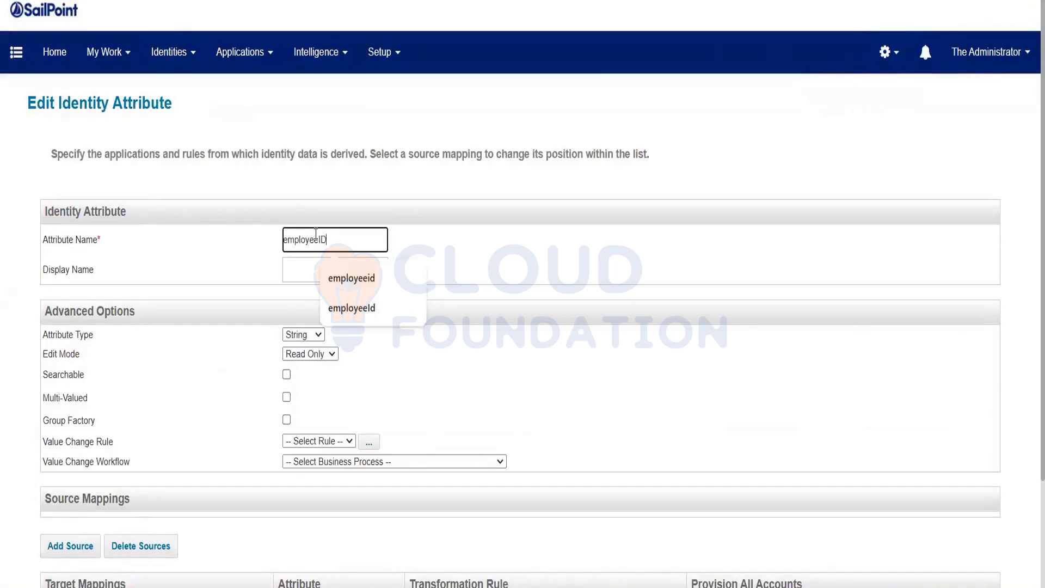
double_click(316, 233)
key(ctrl+c)
key(Tab)
key(ctrl+v)
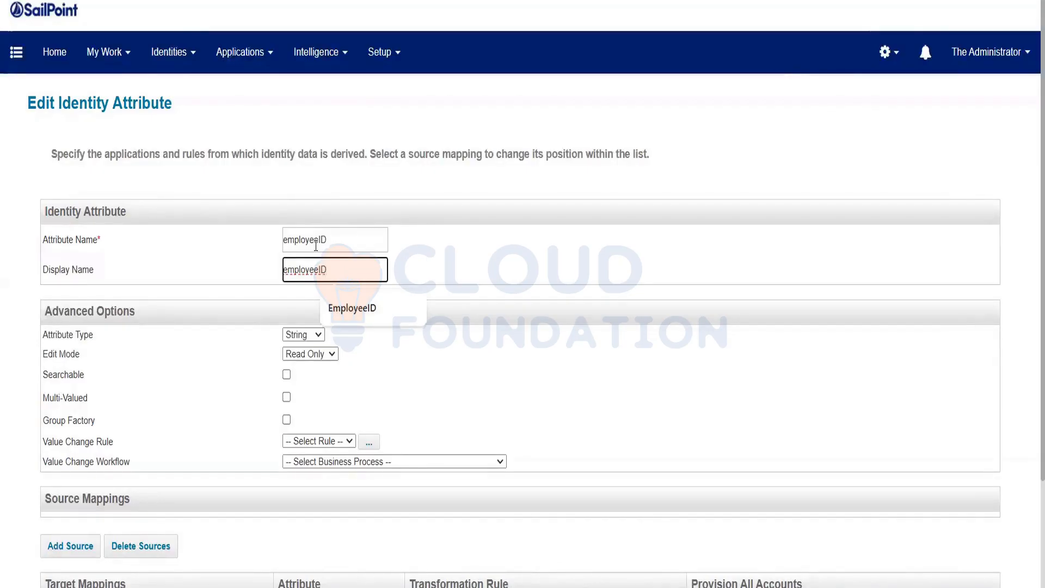
click(202, 363)
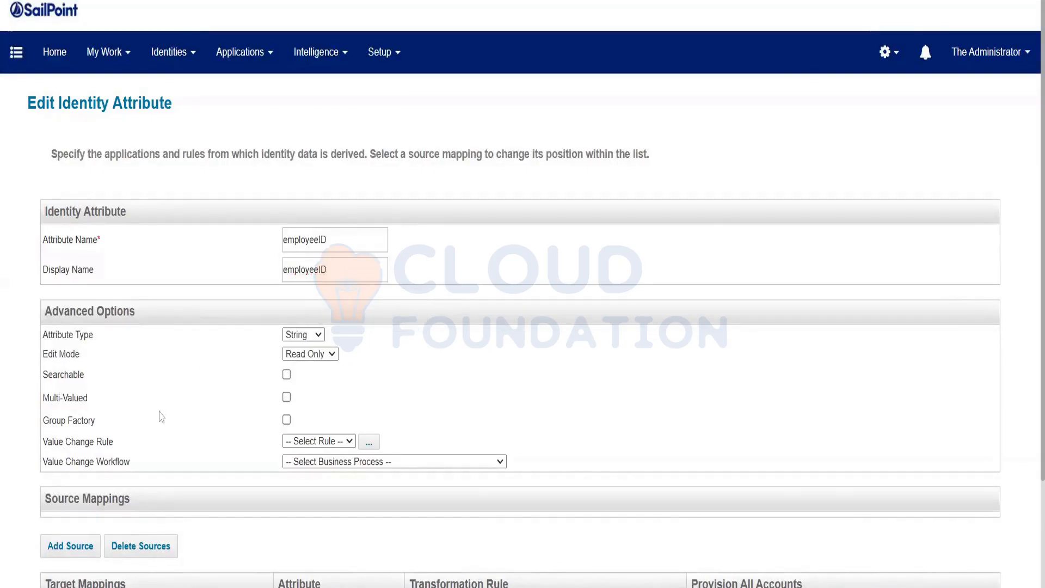
click(287, 374)
Add HRMSApplication's employeeId as the source mapping for employeeID.
scroll(170, 397, down, 2)
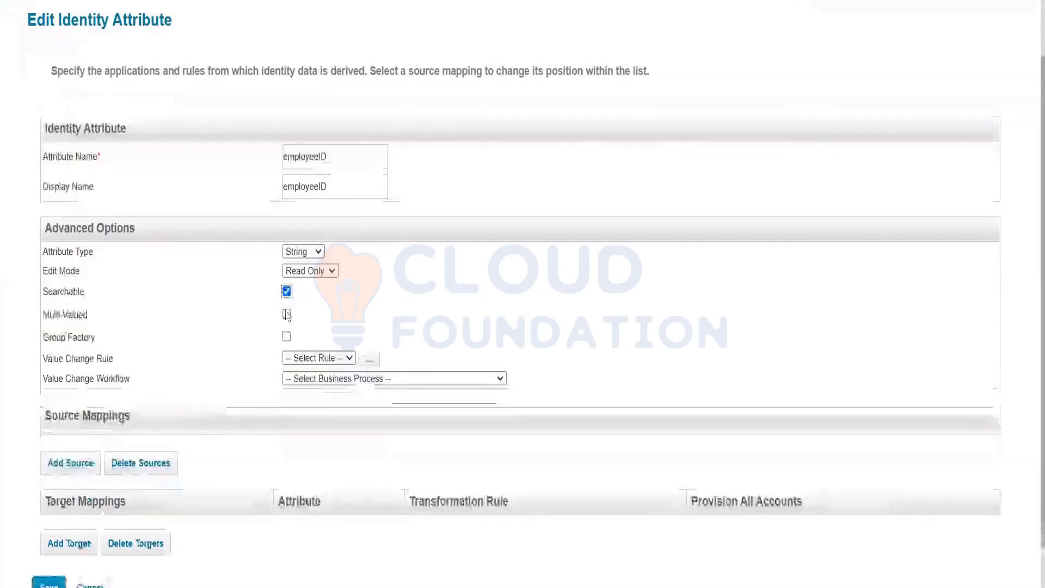
click(64, 464)
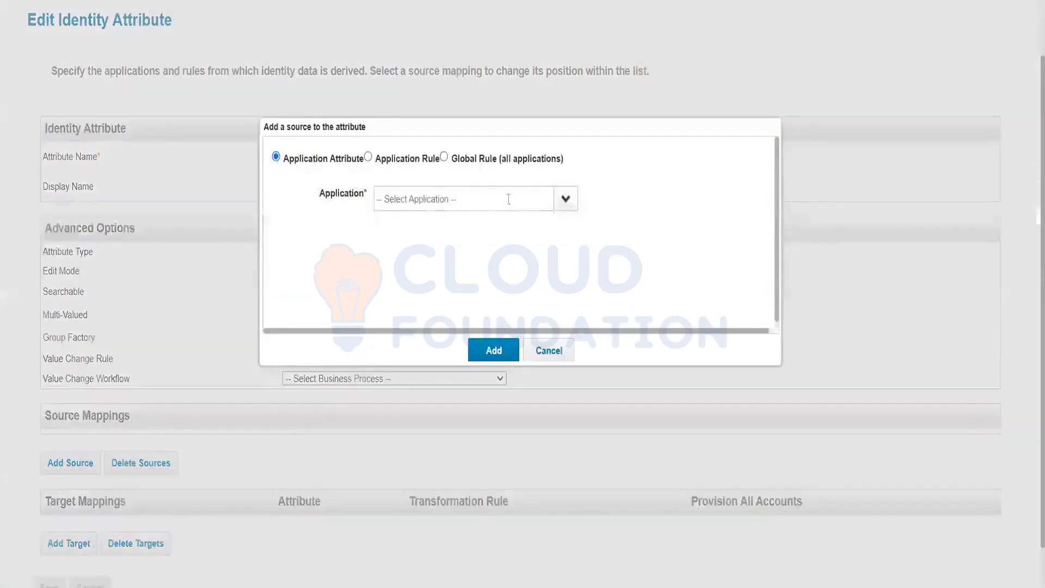
click(564, 200)
click(429, 282)
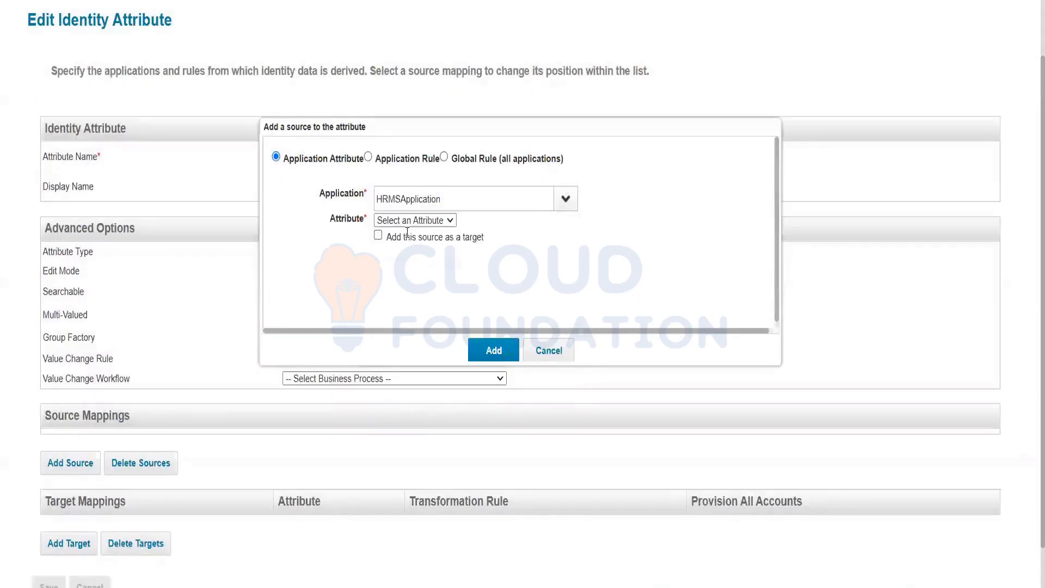
click(410, 221)
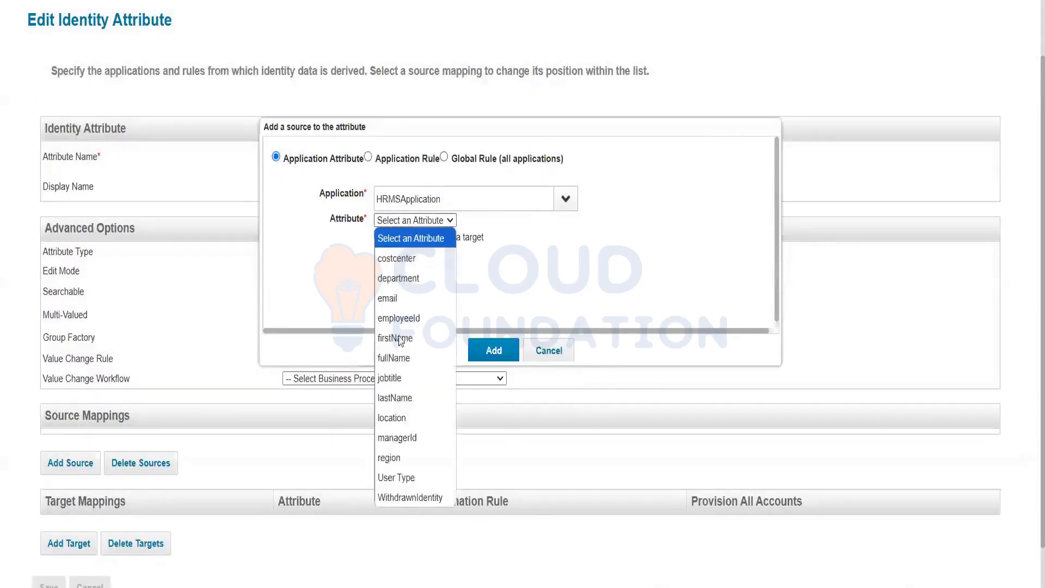
click(409, 323)
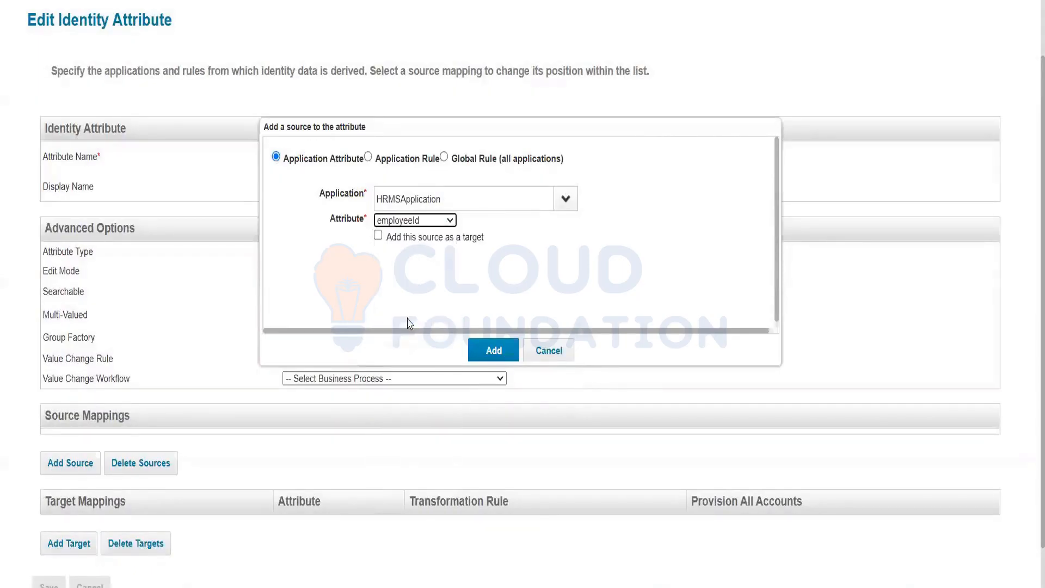
click(492, 351)
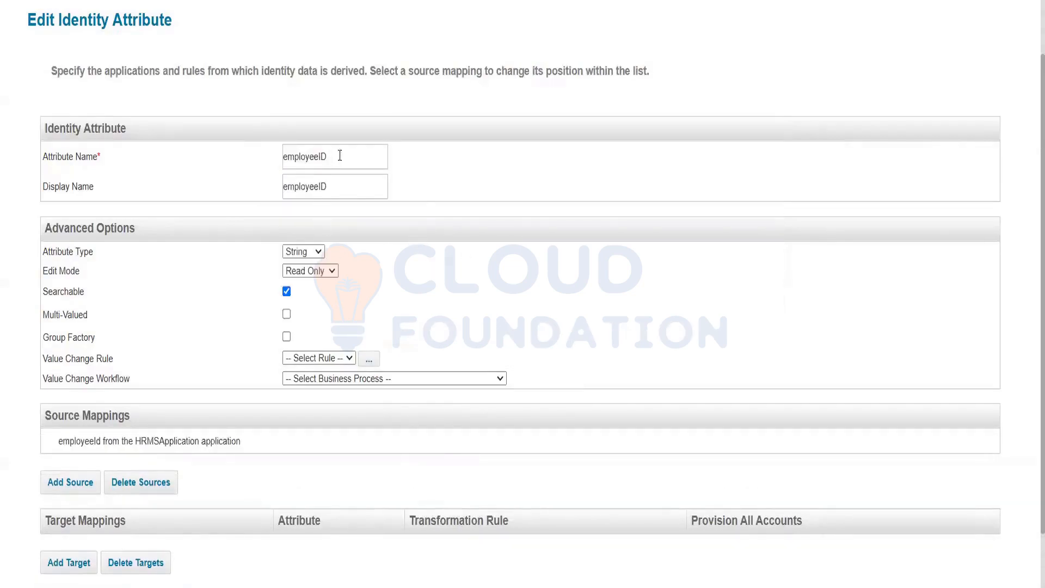
click(339, 156)
key(ctrl+a)
scroll(47, 501, down, 2)
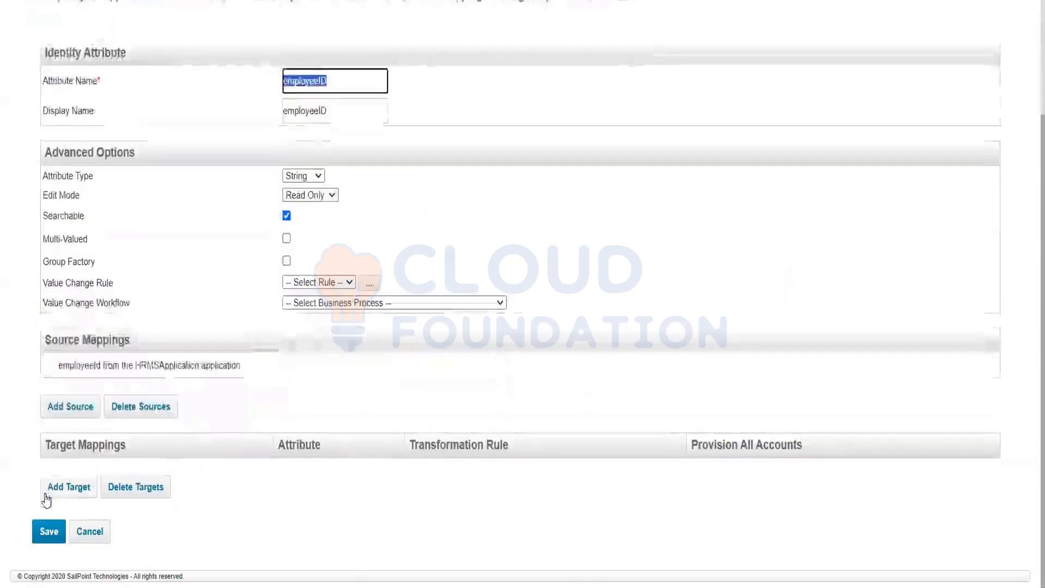
Save the employeeID attribute, check an identity in the Warehouse, then open the debug Object Browser.
click(46, 542)
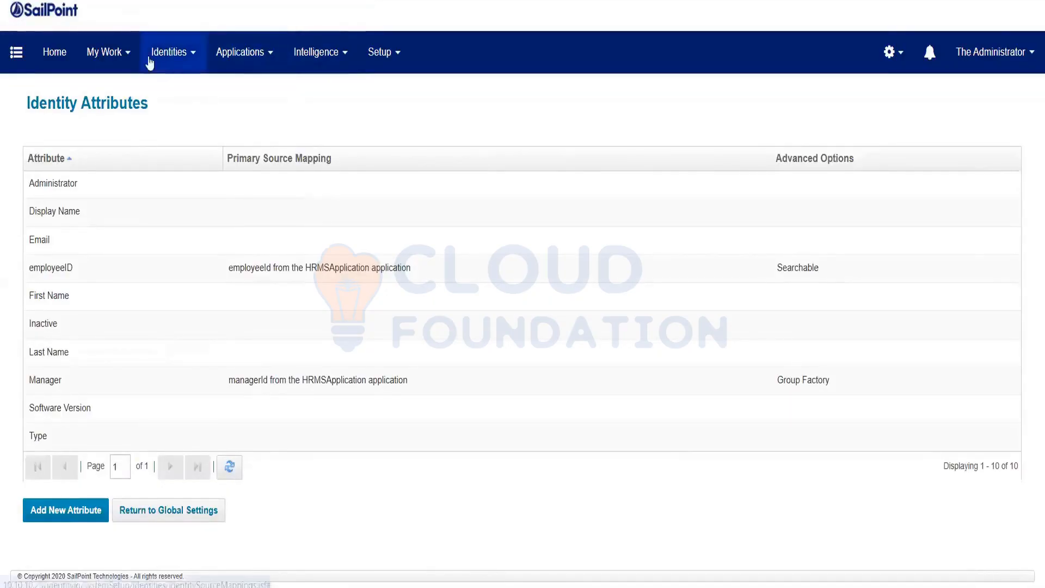
mouse_move(149, 61)
click(165, 107)
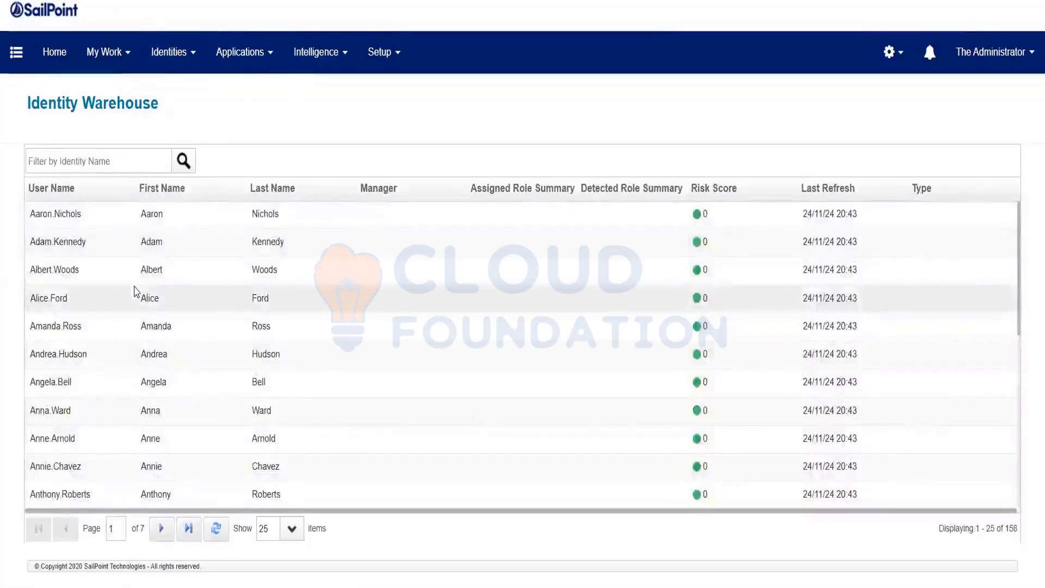
click(136, 294)
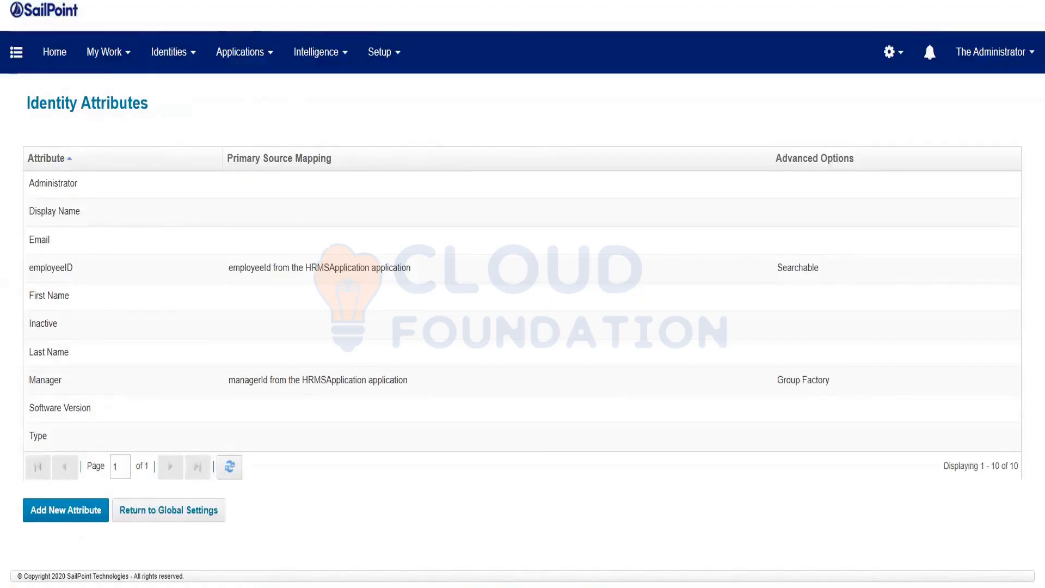
text(debug)
key(Return)
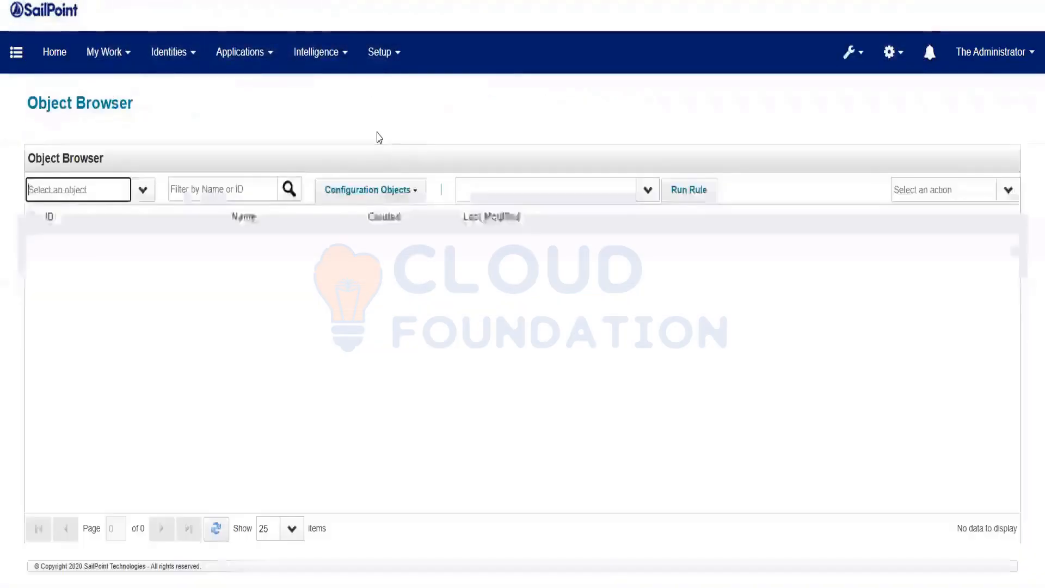
Append ',employeeID' to identityViewAttributes in the UI Configuration object and save it.
click(395, 192)
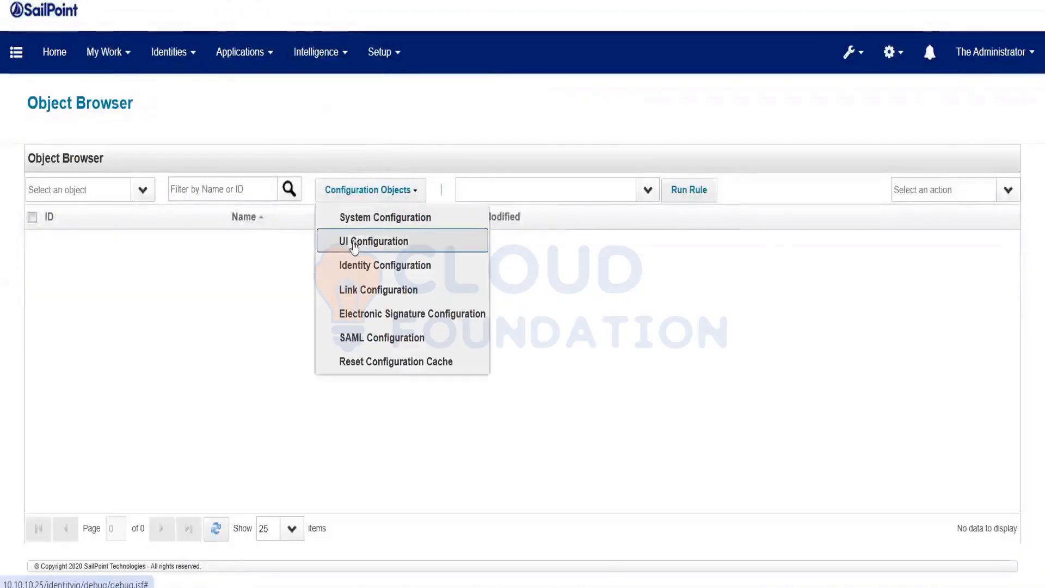
click(354, 244)
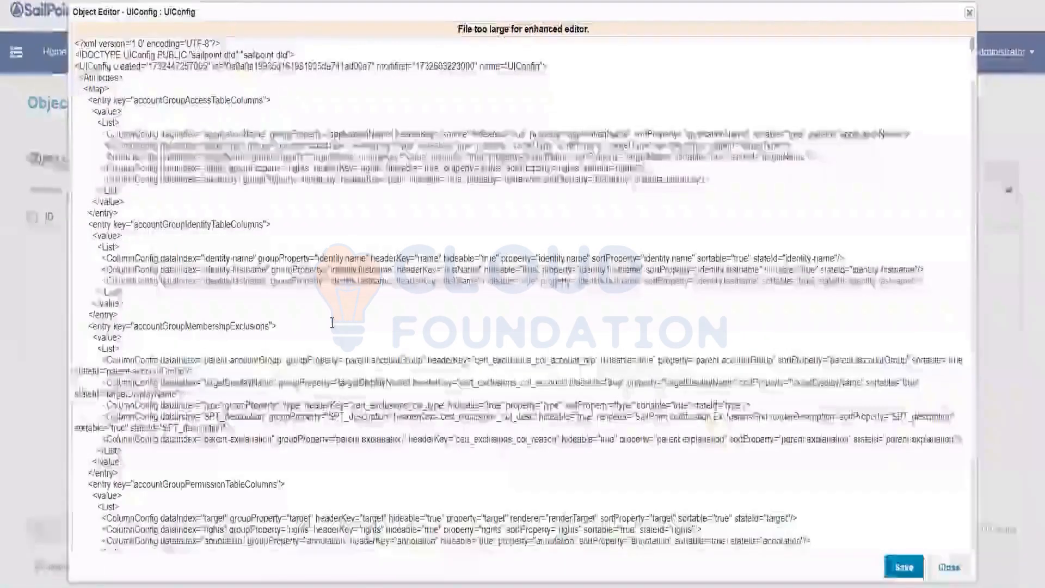
key(ctrl+f)
text(identity)
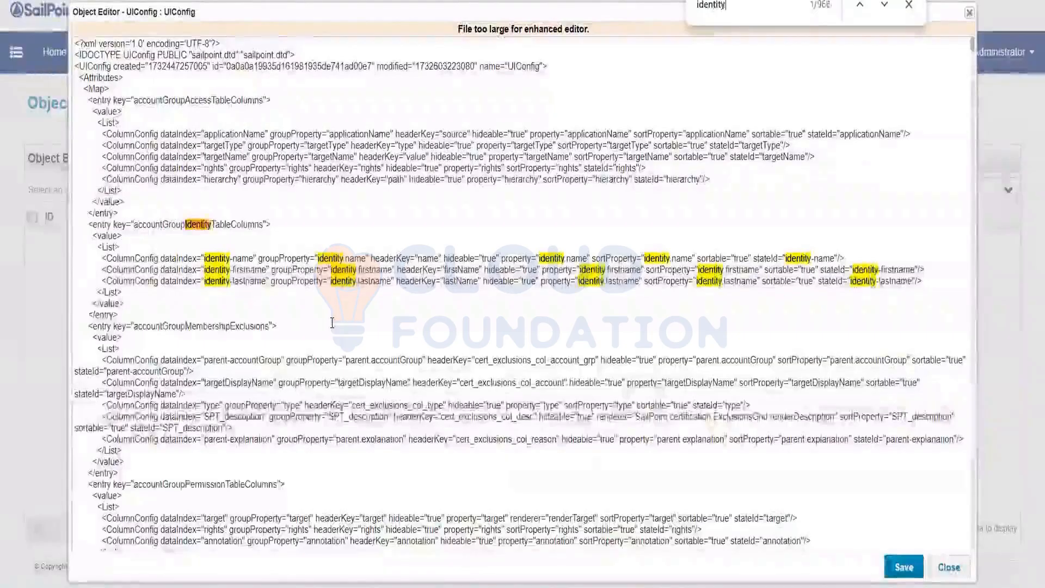
text(vi)
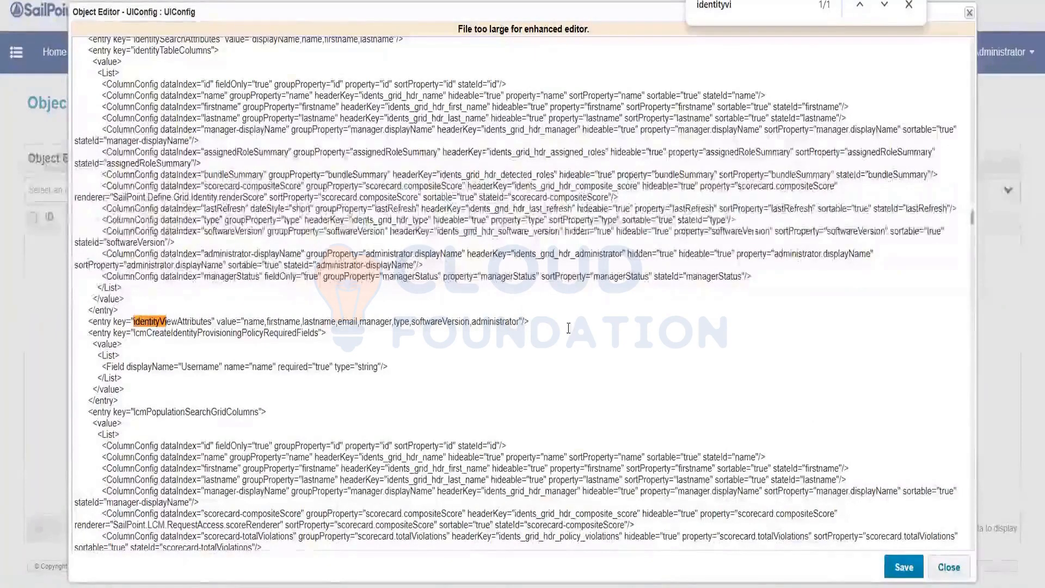
click(518, 321)
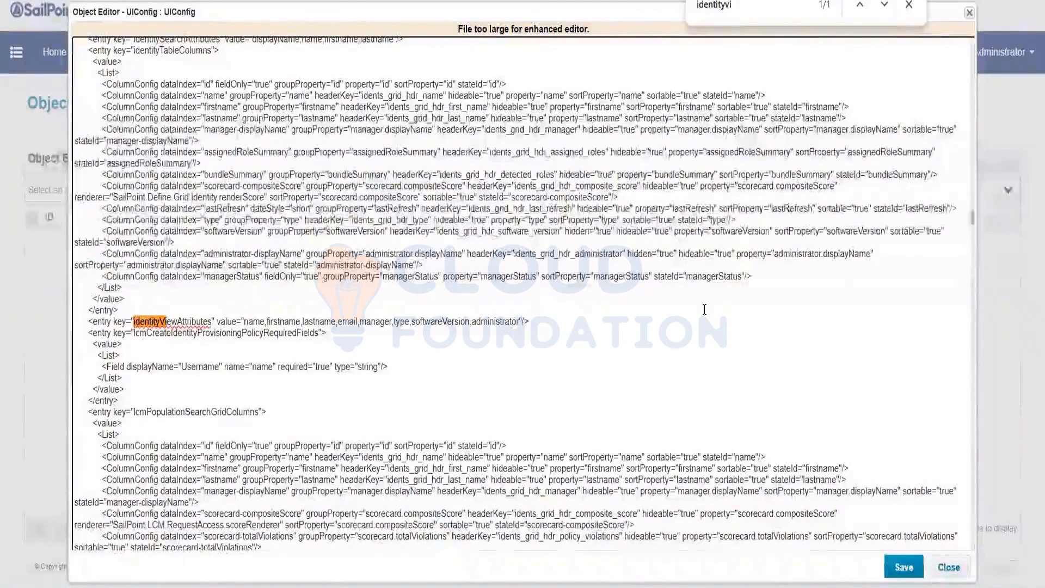
text(,employeeID)
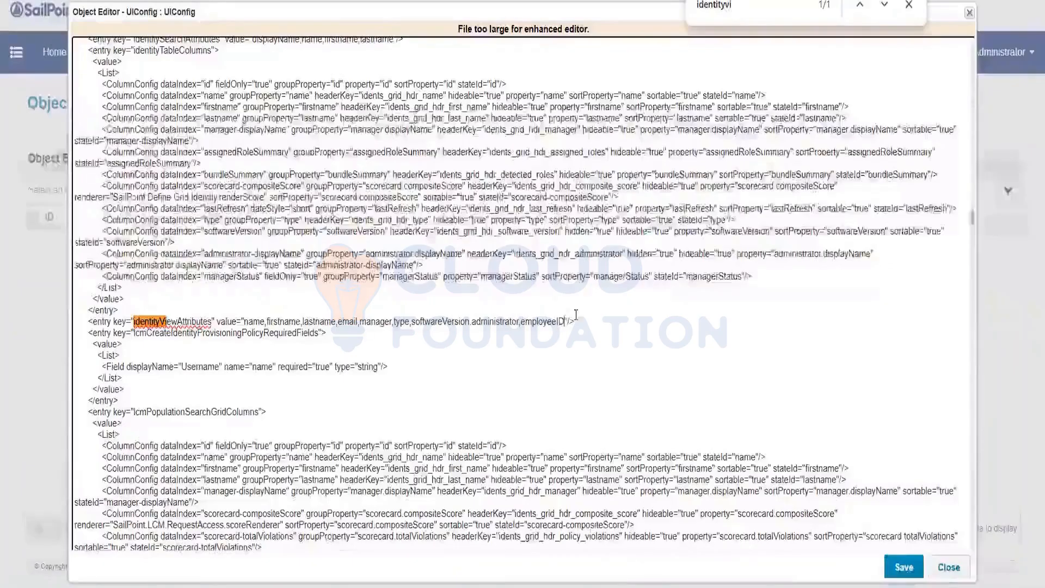
click(907, 569)
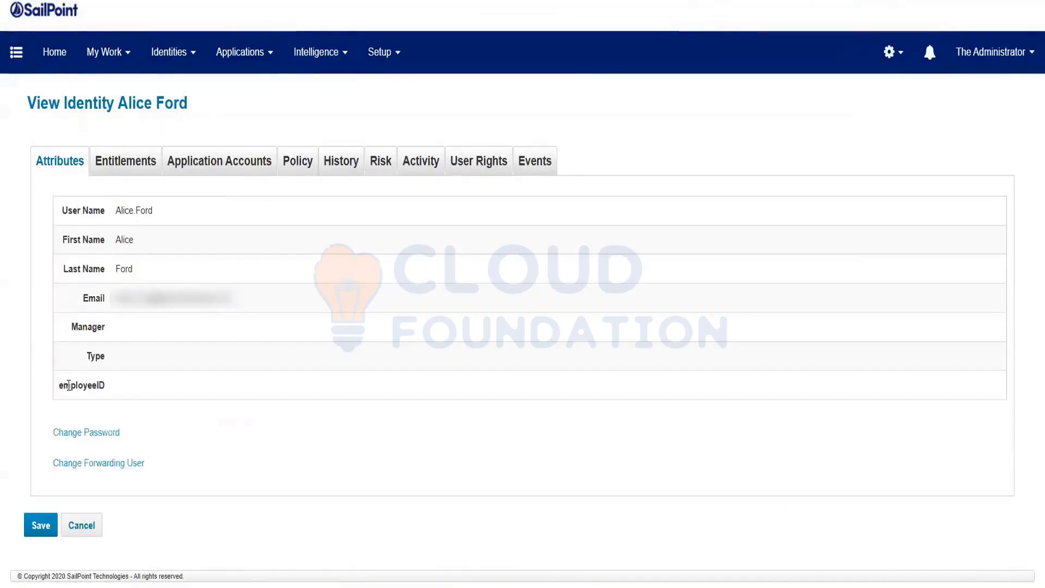
Verify the View Identity page now shows a blank employeeID row.
drag(65, 385, 119, 390)
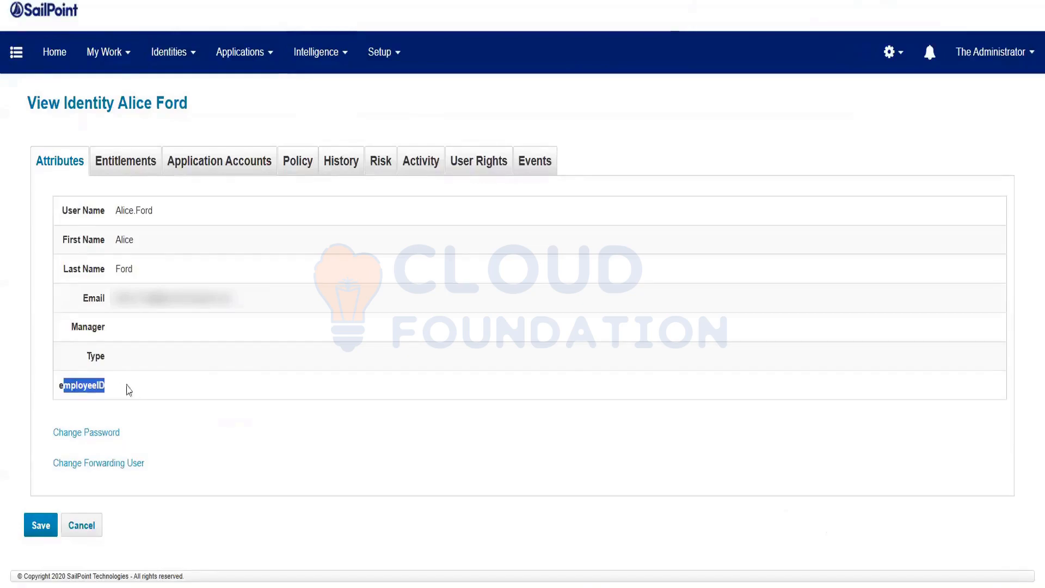
click(124, 390)
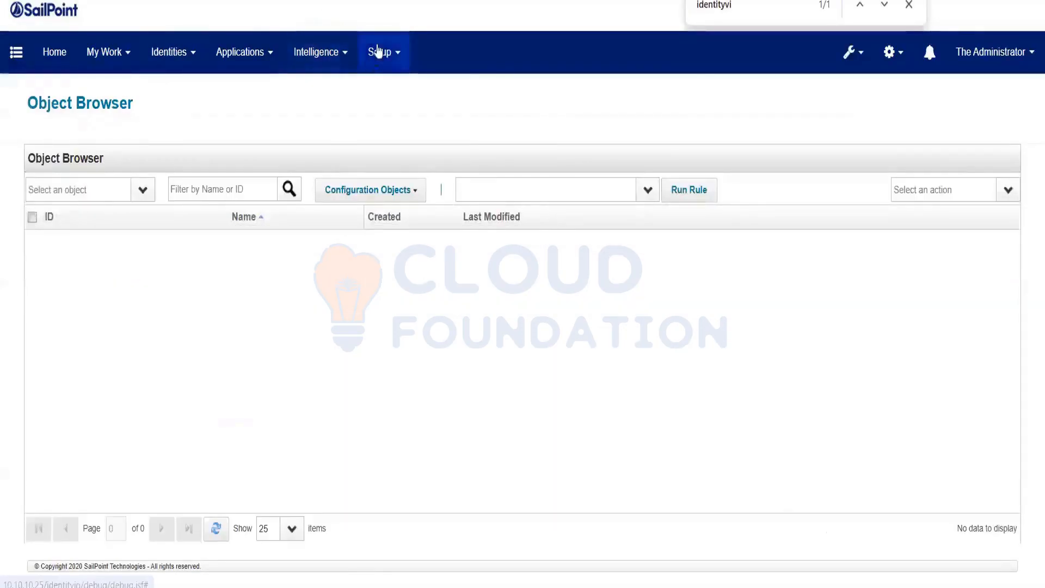
click(379, 52)
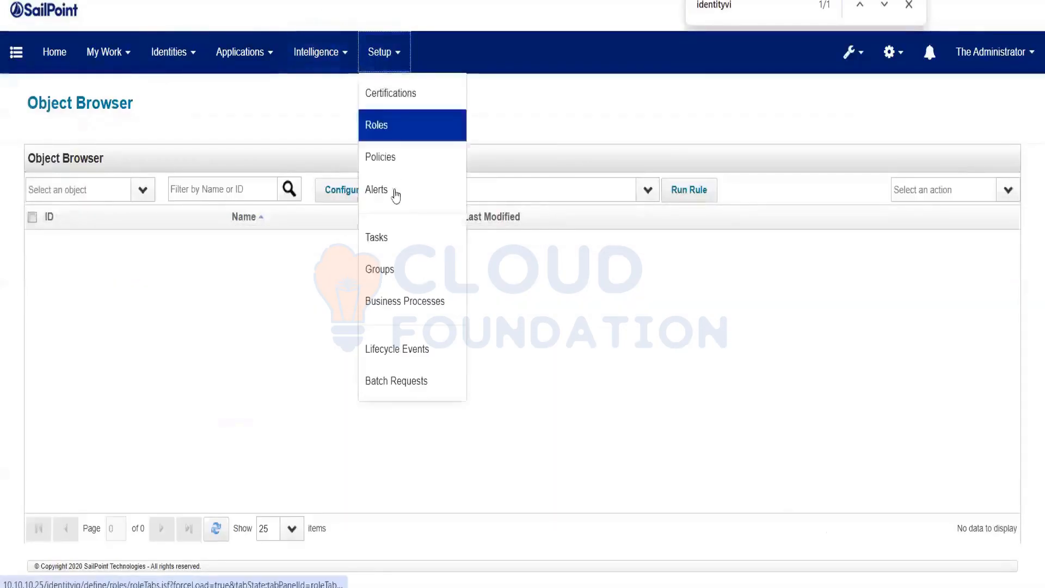
Save and execute the Refresh Identity Cube task with Refresh identity attributes enabled.
click(396, 238)
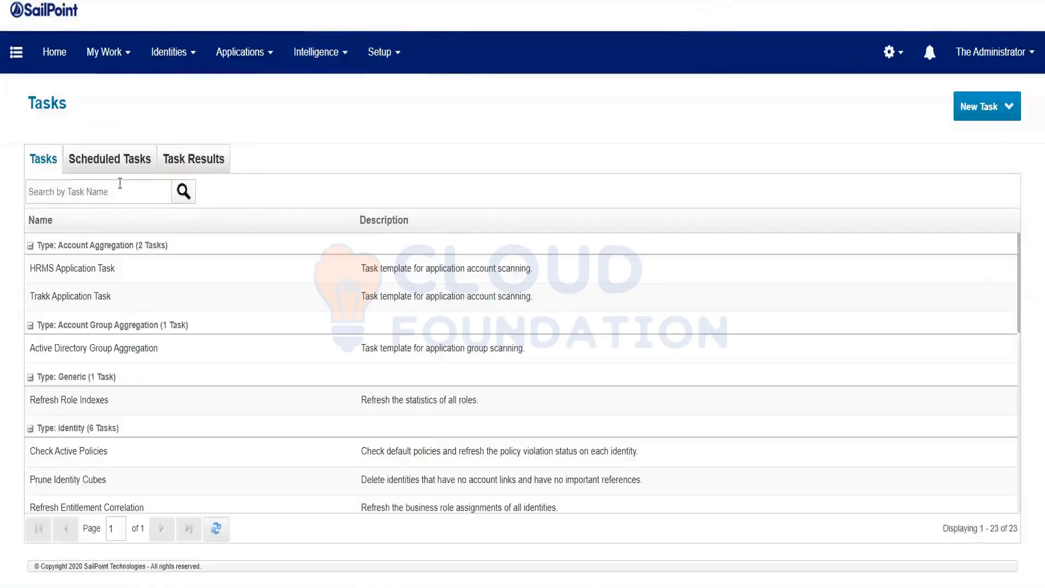
click(120, 183)
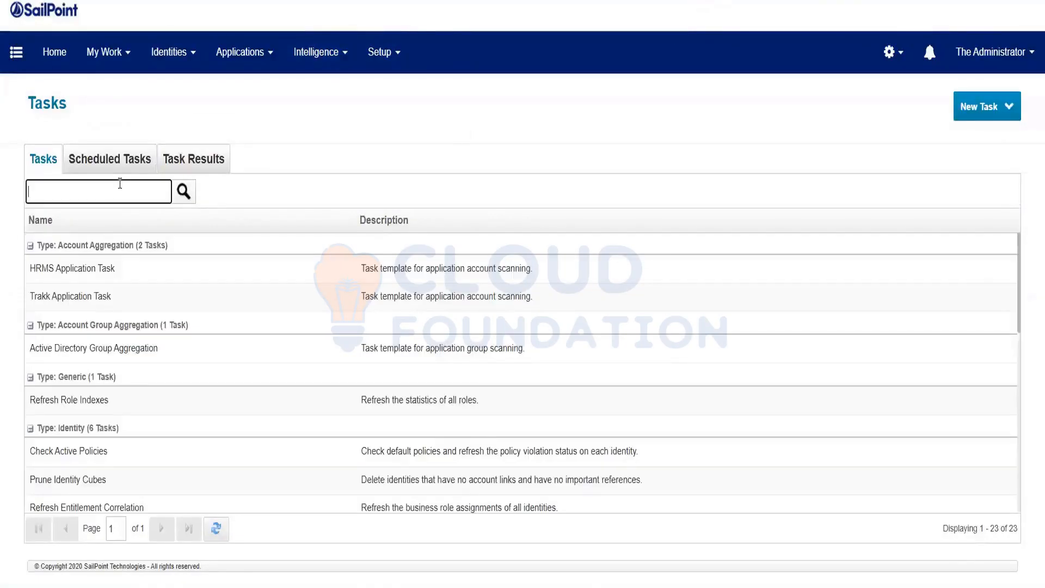
key(Return)
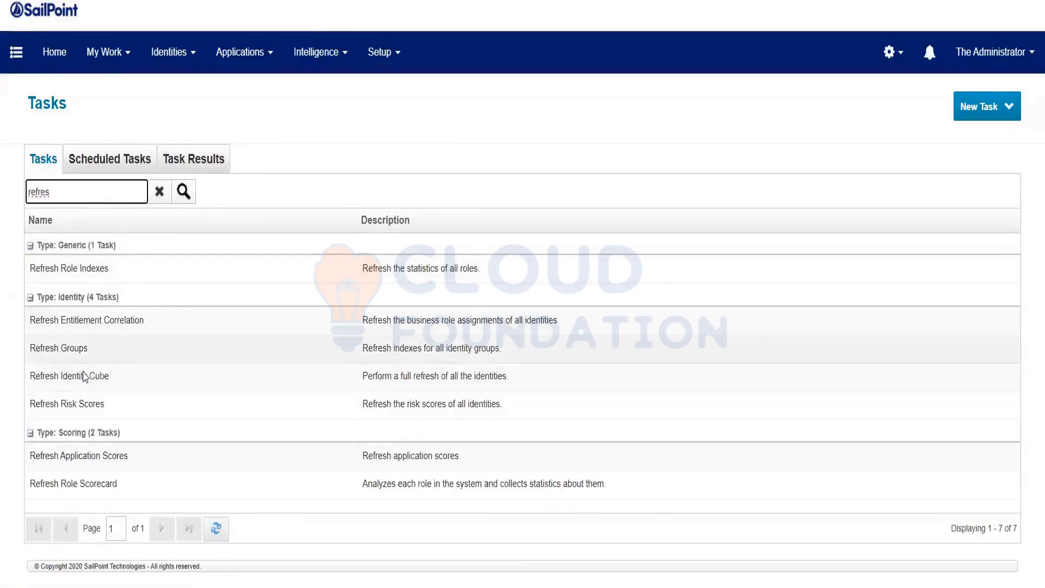
click(84, 376)
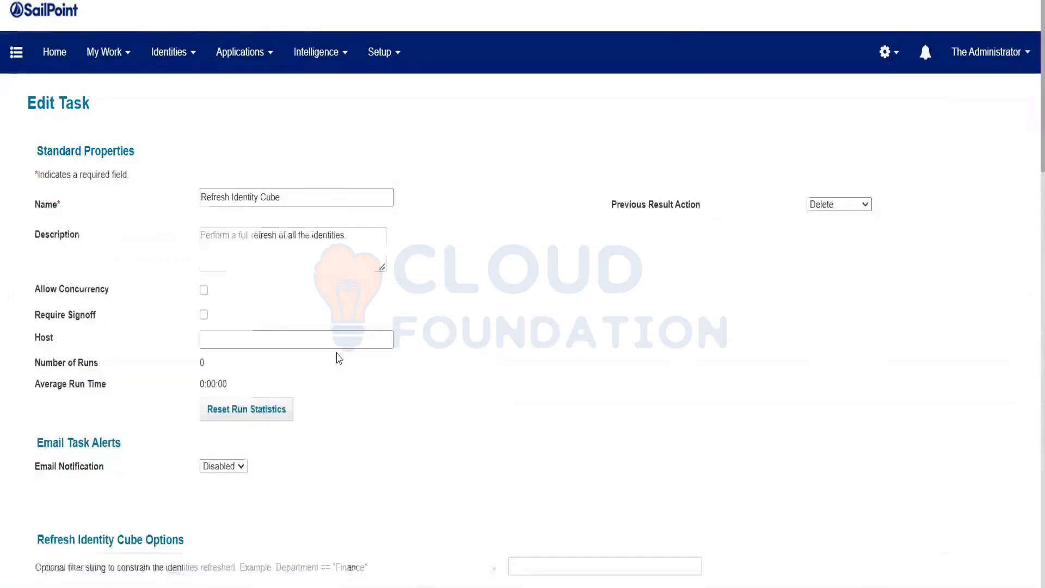
scroll(501, 359, down, 2)
scroll(501, 359, down, 3)
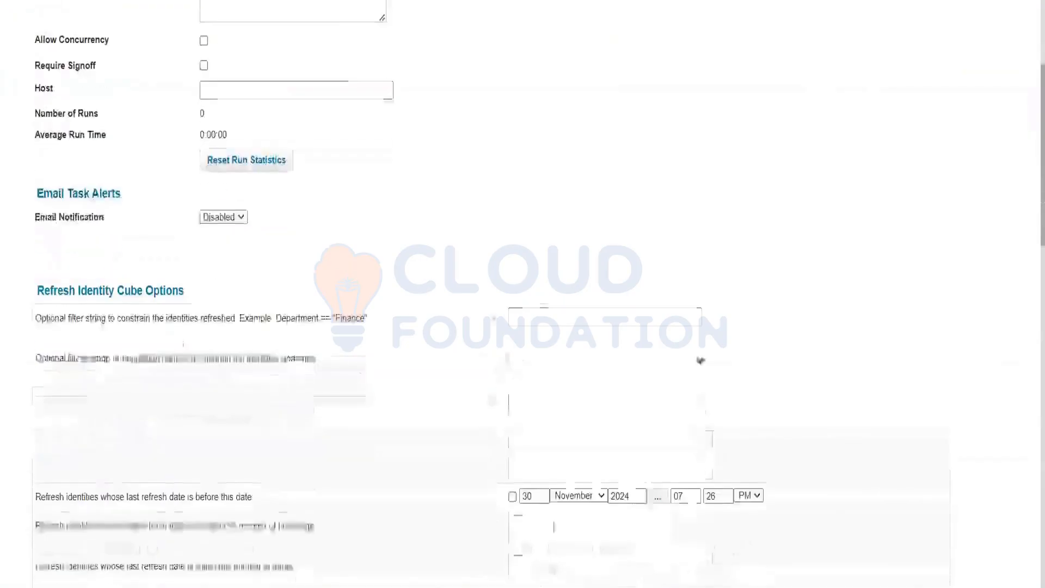
scroll(167, 514, down, 3)
scroll(128, 526, down, 2)
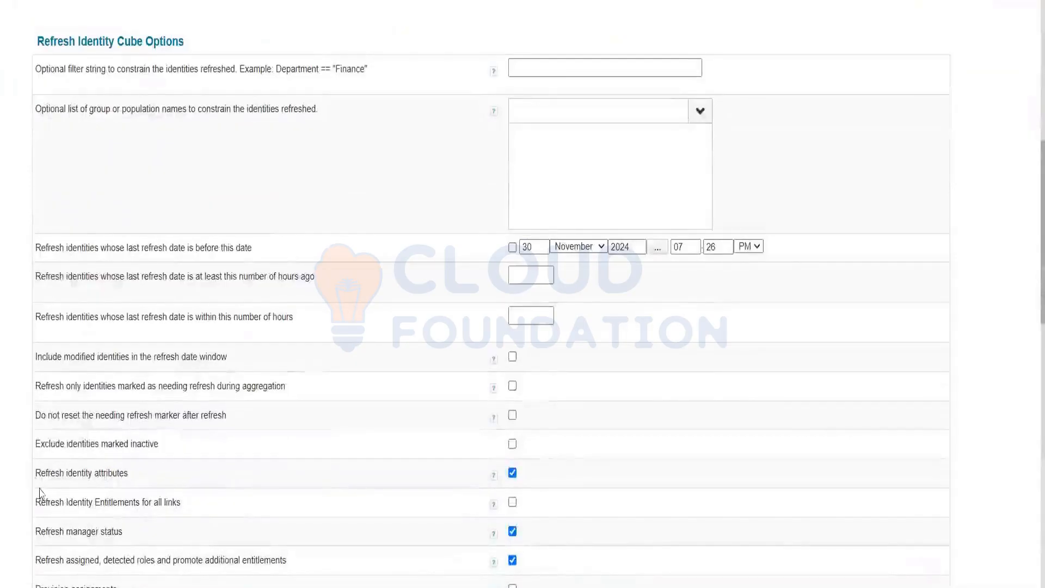
drag(36, 482, 136, 487)
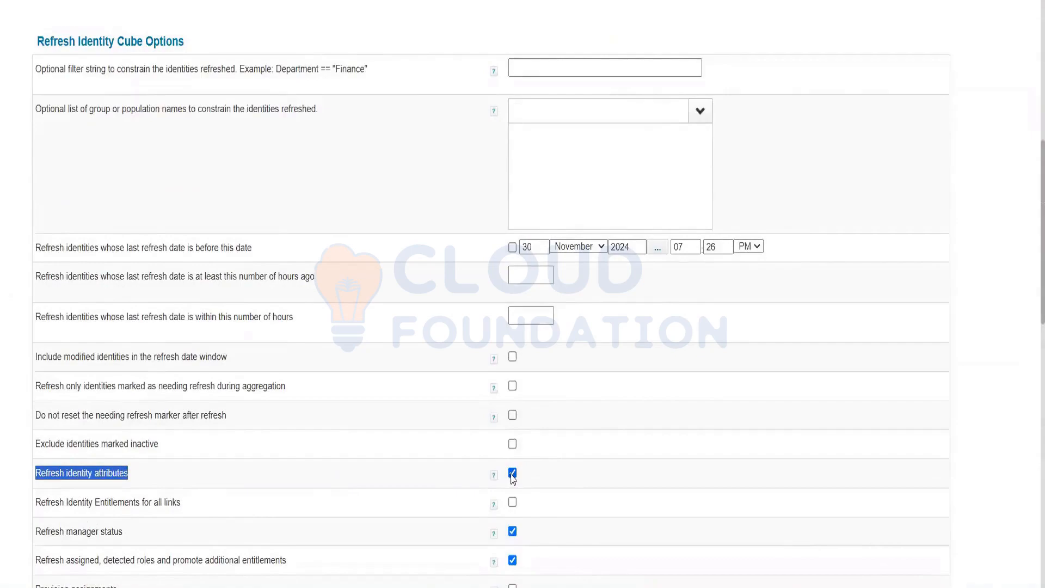
scroll(313, 504, down, 15)
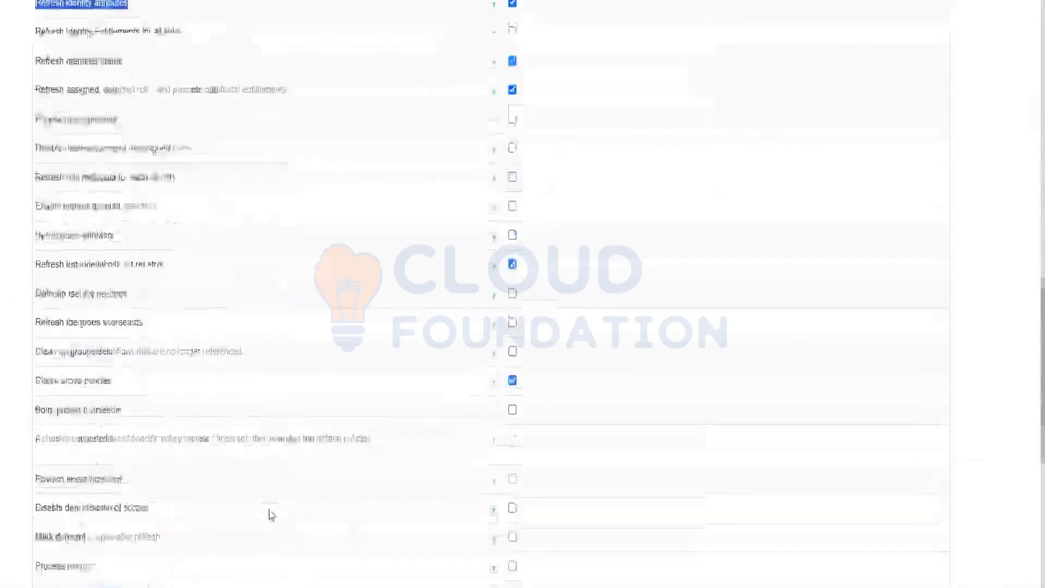
click(124, 549)
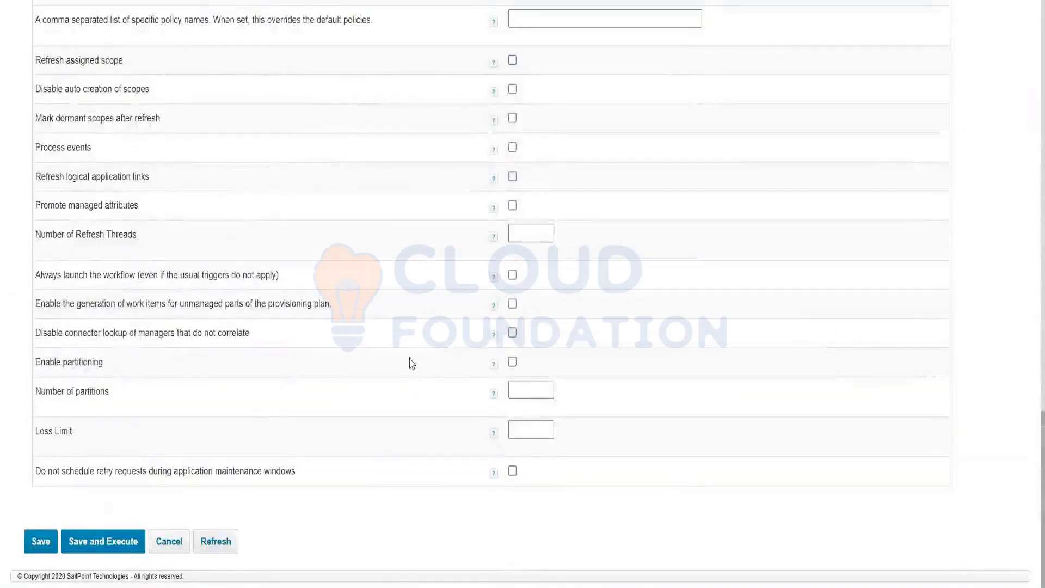
click(536, 330)
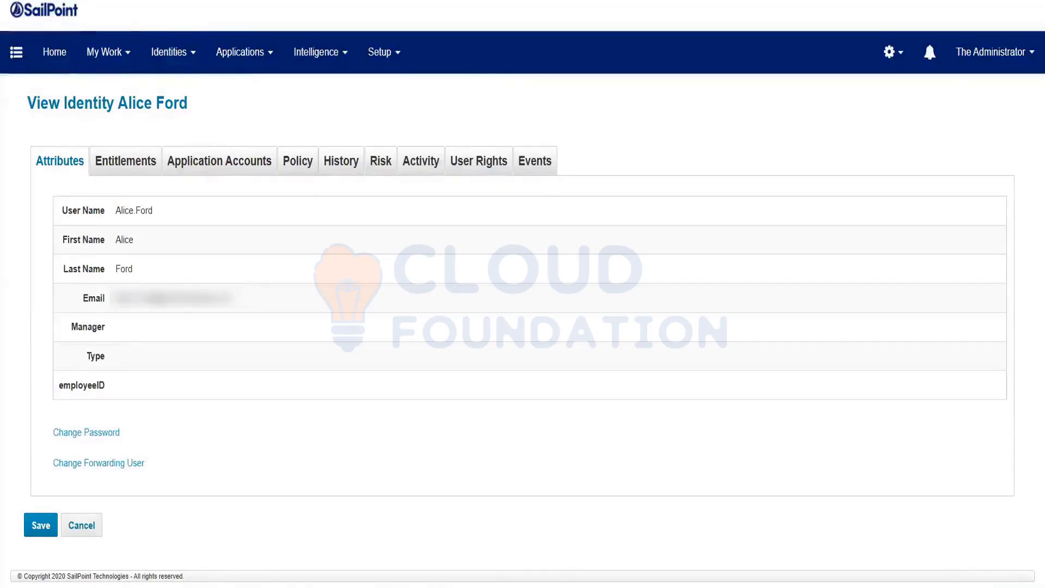
Reload the identity page and confirm employeeID is now filled while Manager remains empty.
key(F5)
double_click(143, 385)
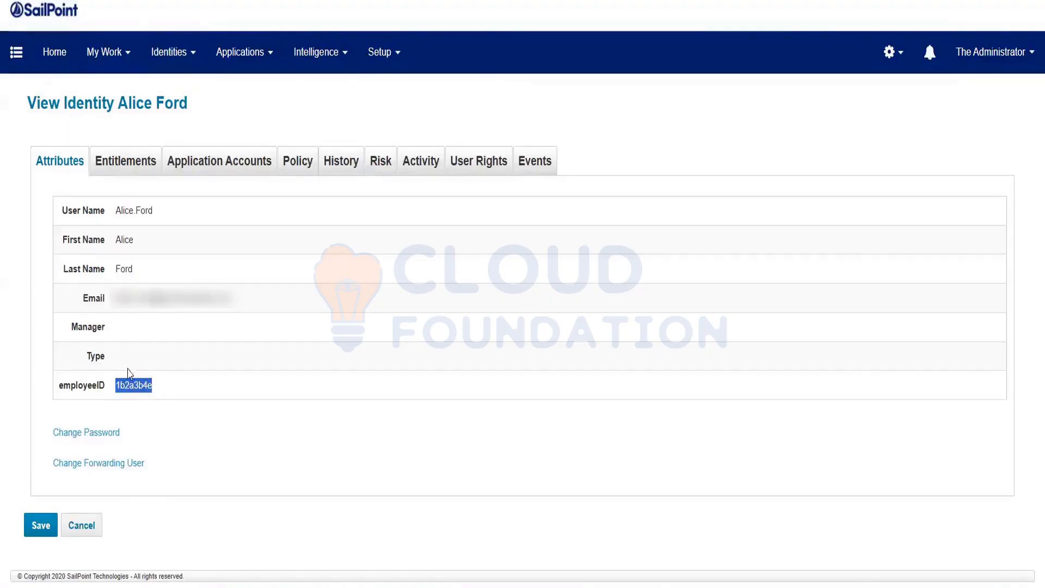
click(116, 339)
drag(67, 329, 170, 336)
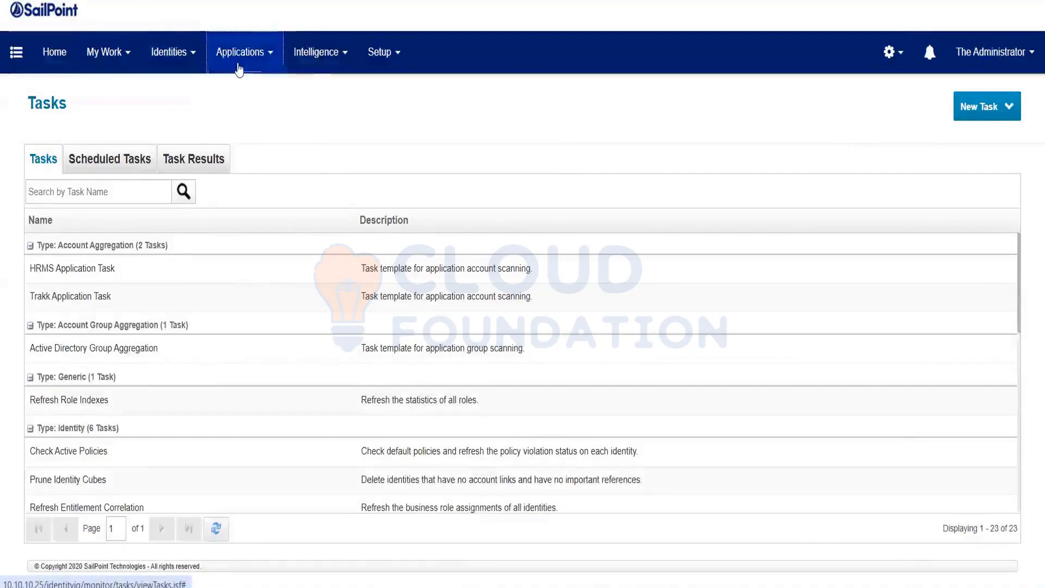
Open HRMSApplication's correlation settings from the Application Definition list.
mouse_move(238, 69)
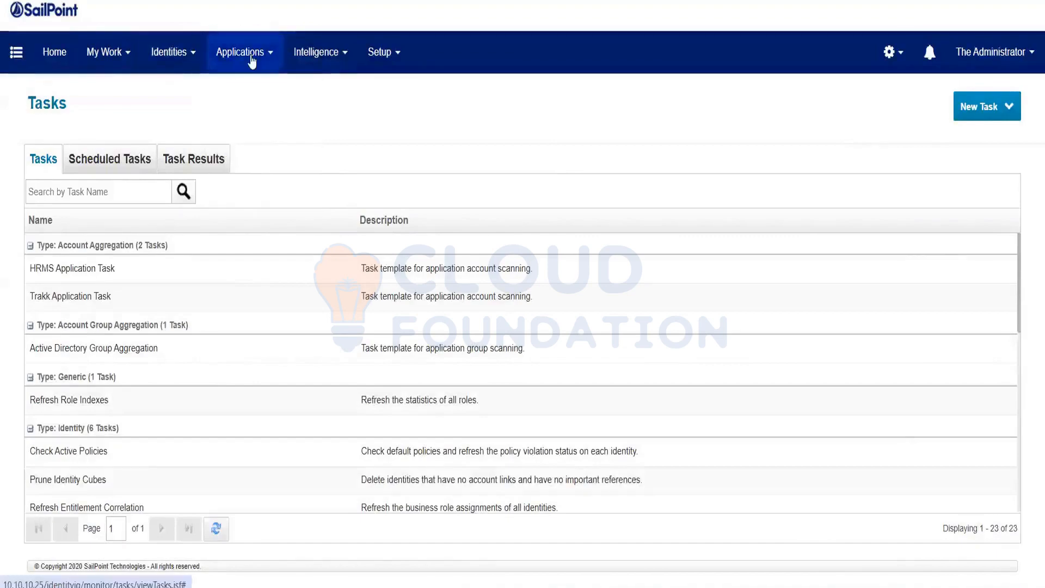
click(256, 95)
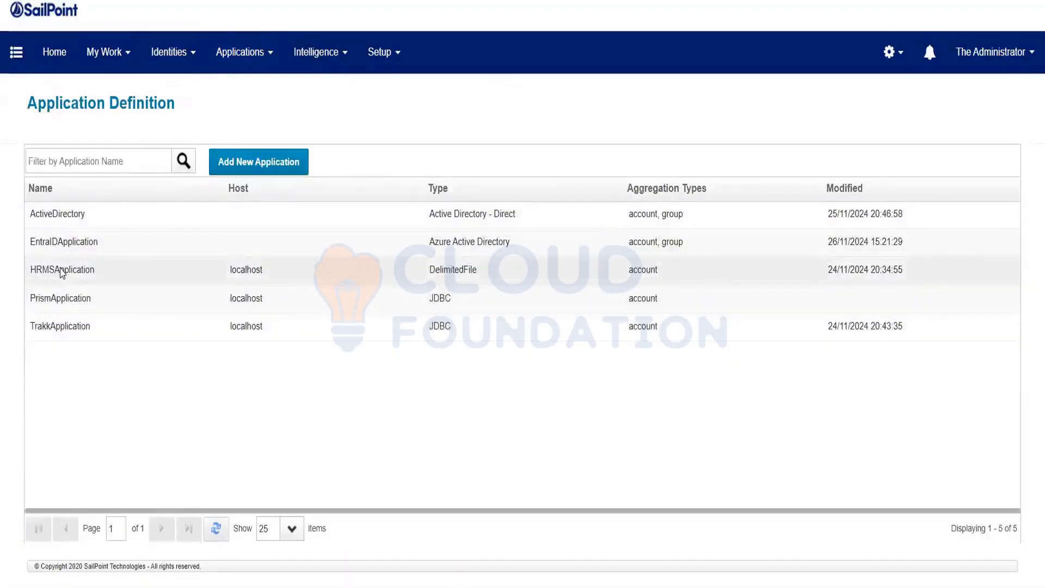
click(166, 273)
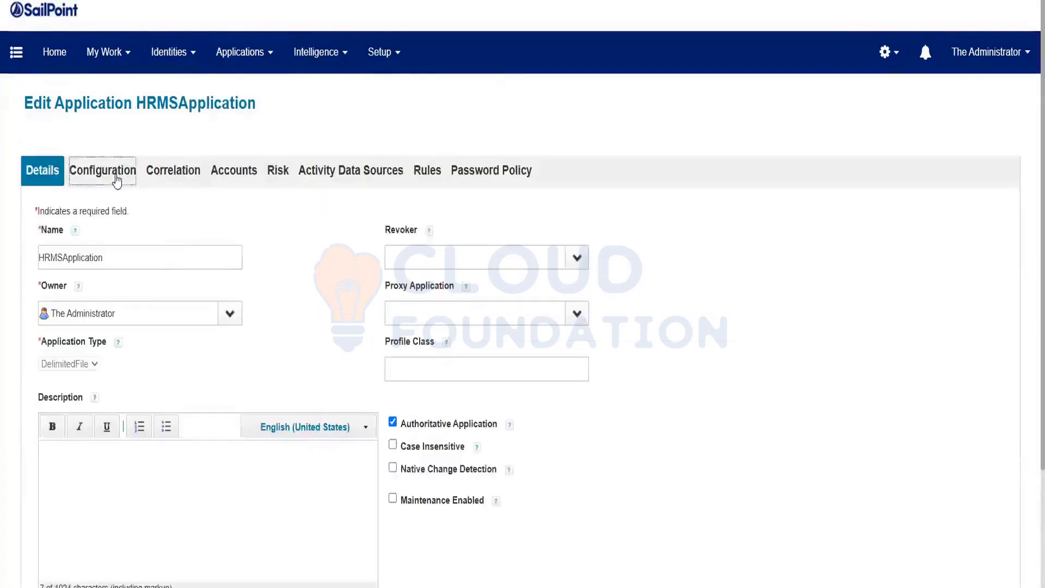
click(115, 179)
click(168, 175)
Correlate manager by matching managerId to the employeeID identity attribute, and save.
scroll(146, 381, down, 1)
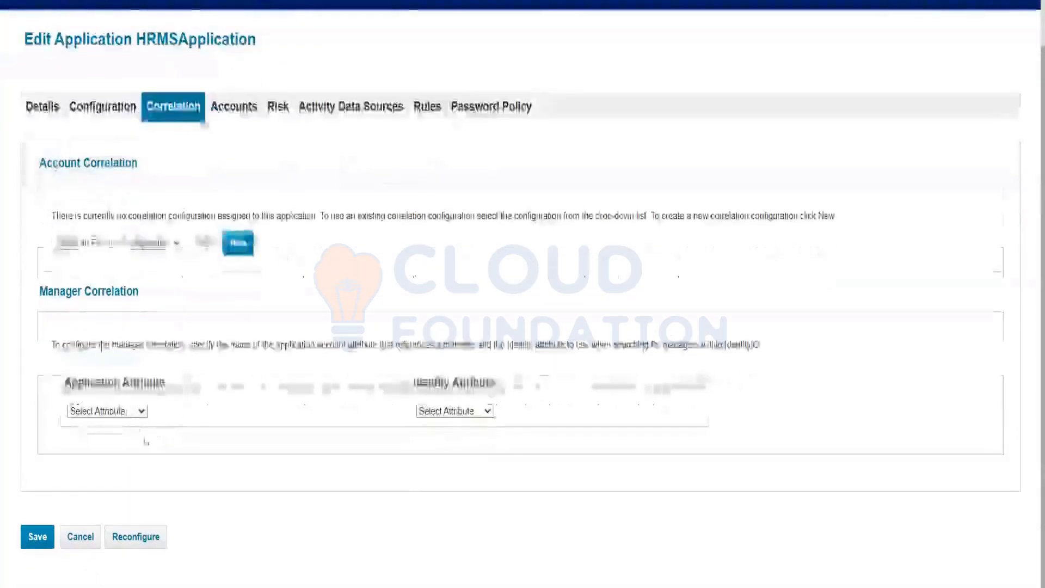
click(109, 410)
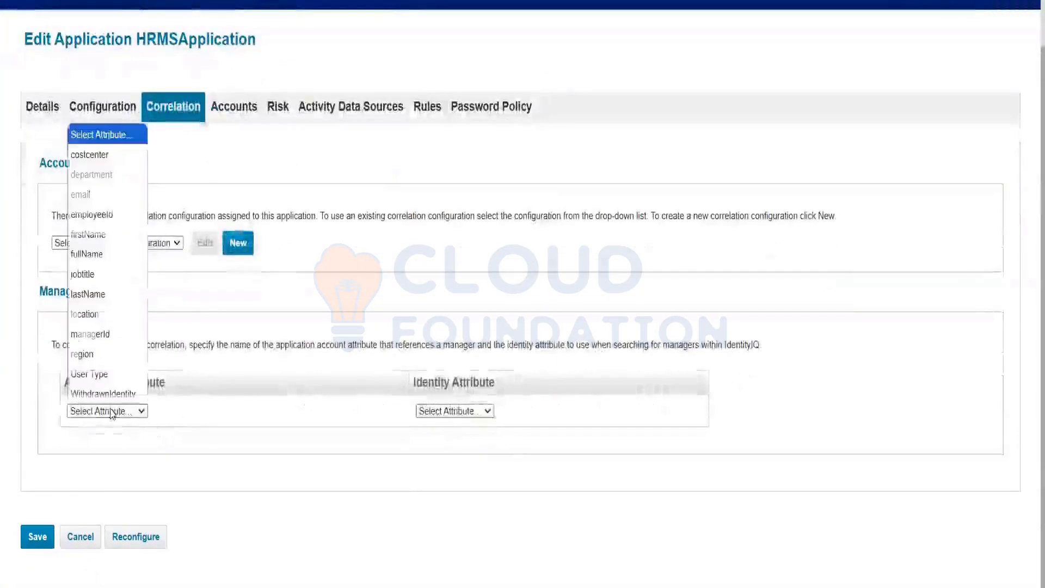
click(109, 335)
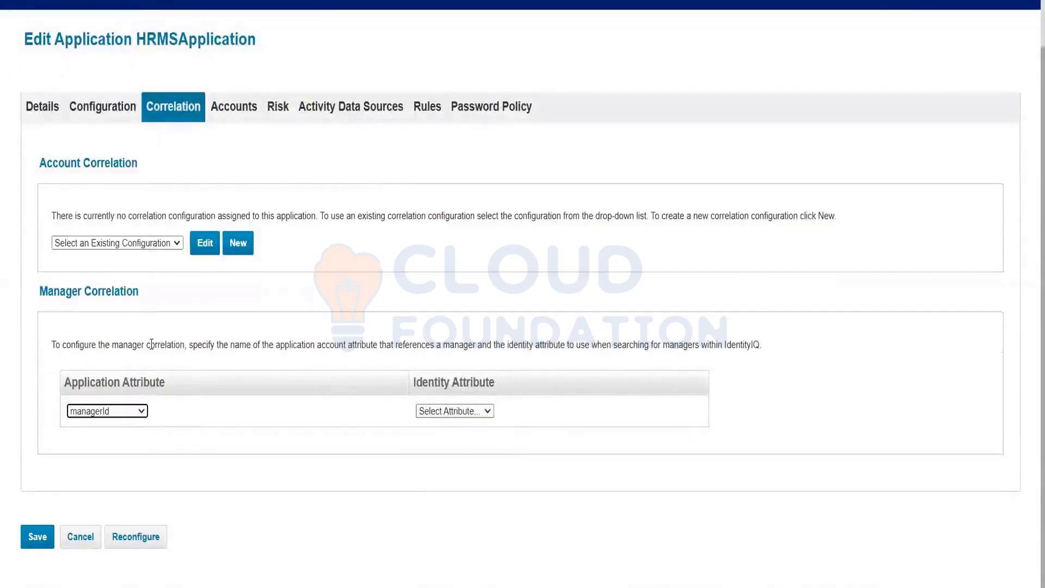
click(474, 412)
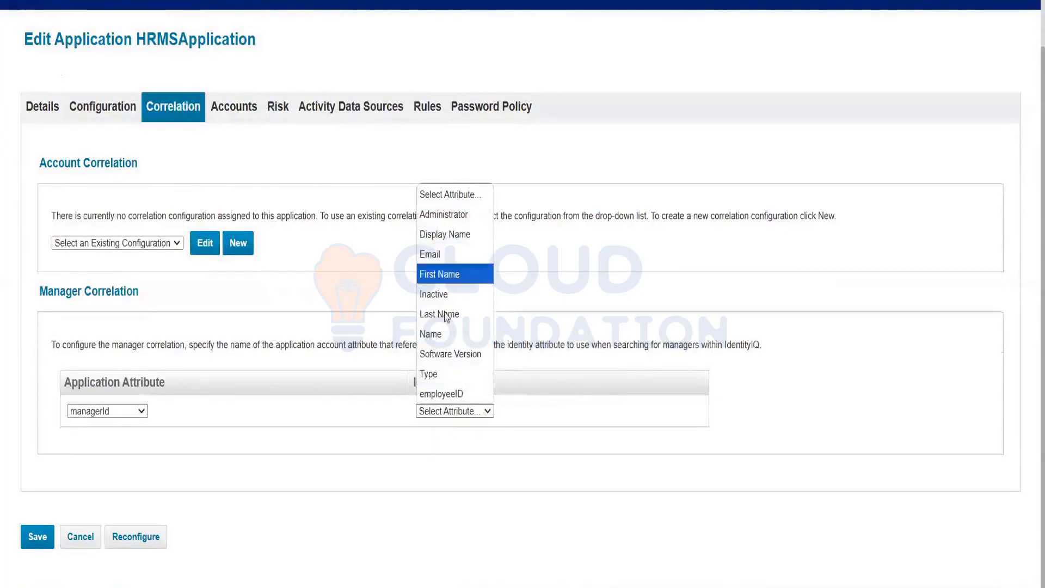
click(434, 392)
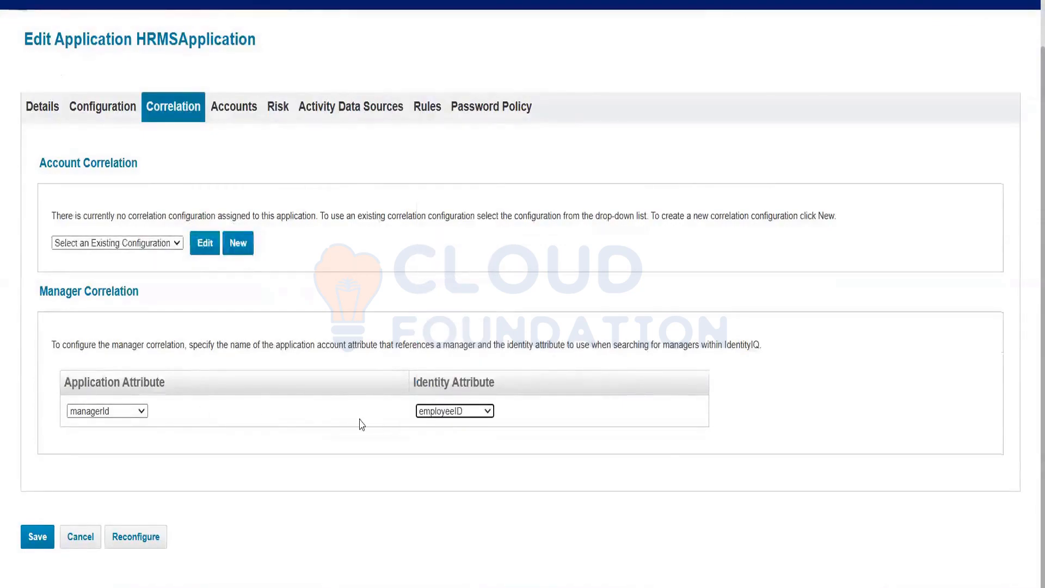
click(33, 535)
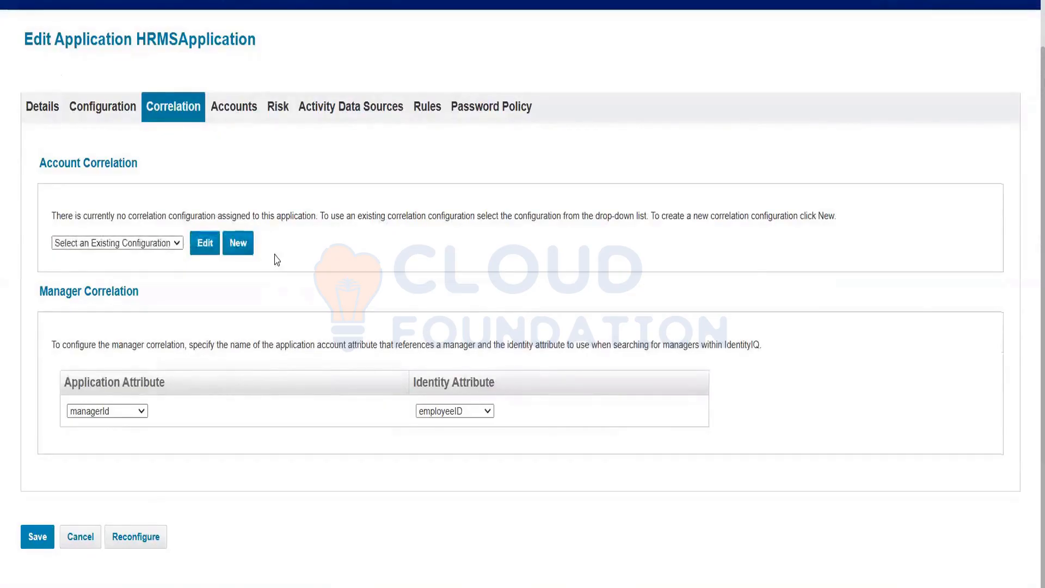
key(alt+Left)
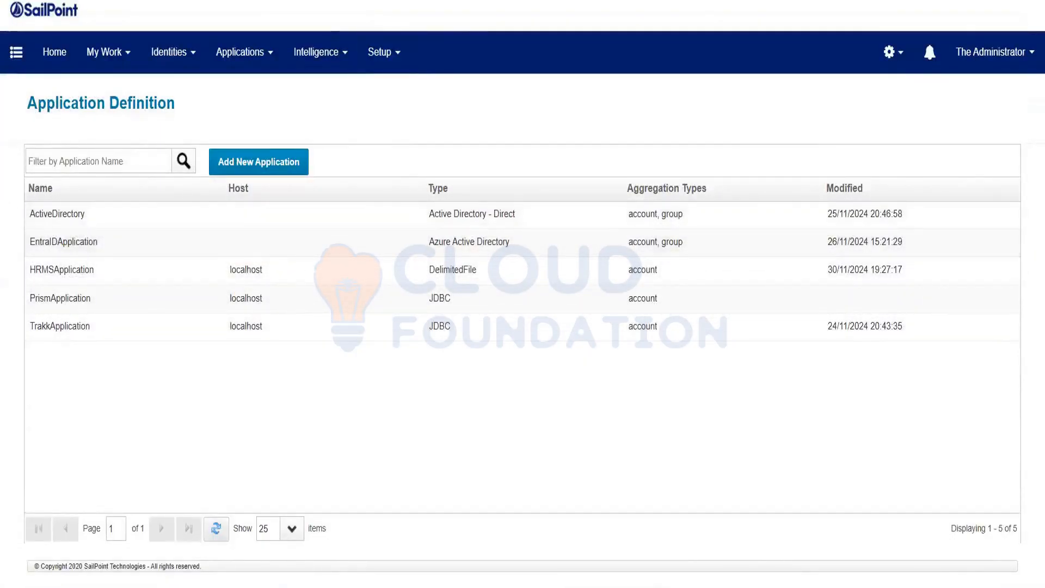
Execute the Refresh Identity Cube task in the background from the Tasks list.
mouse_move(394, 77)
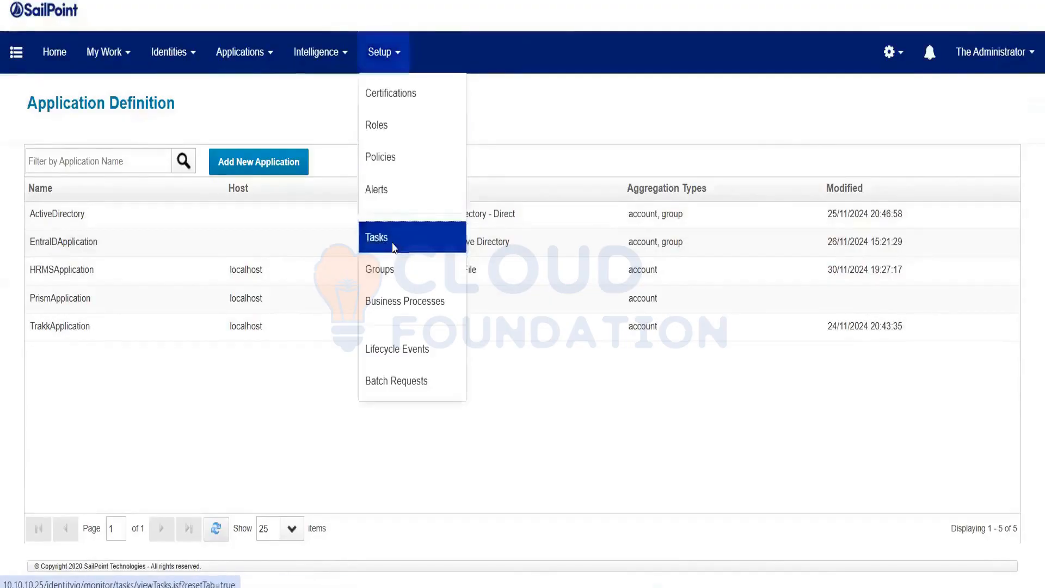
click(394, 247)
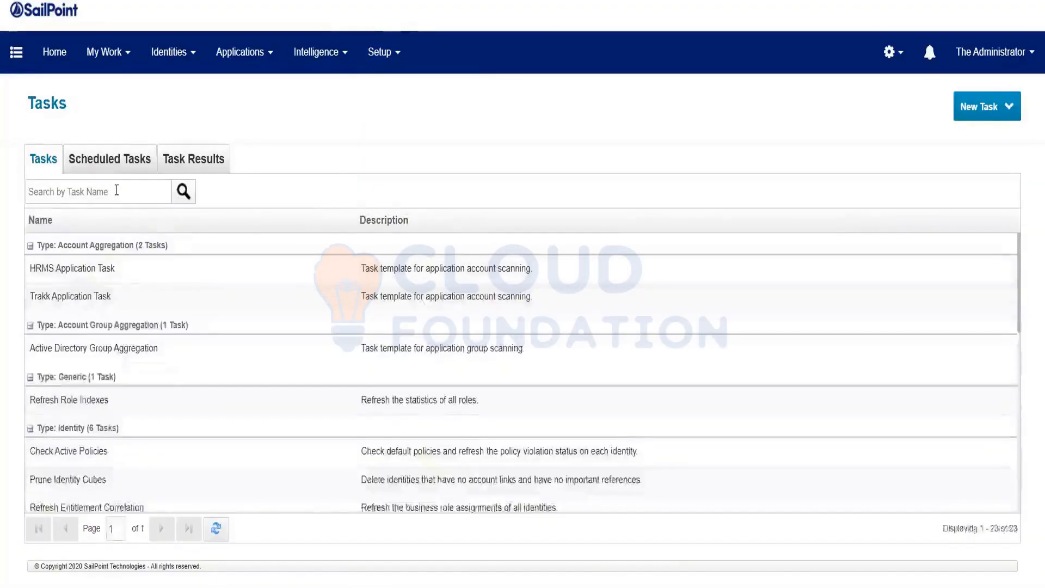
click(116, 190)
text(refre)
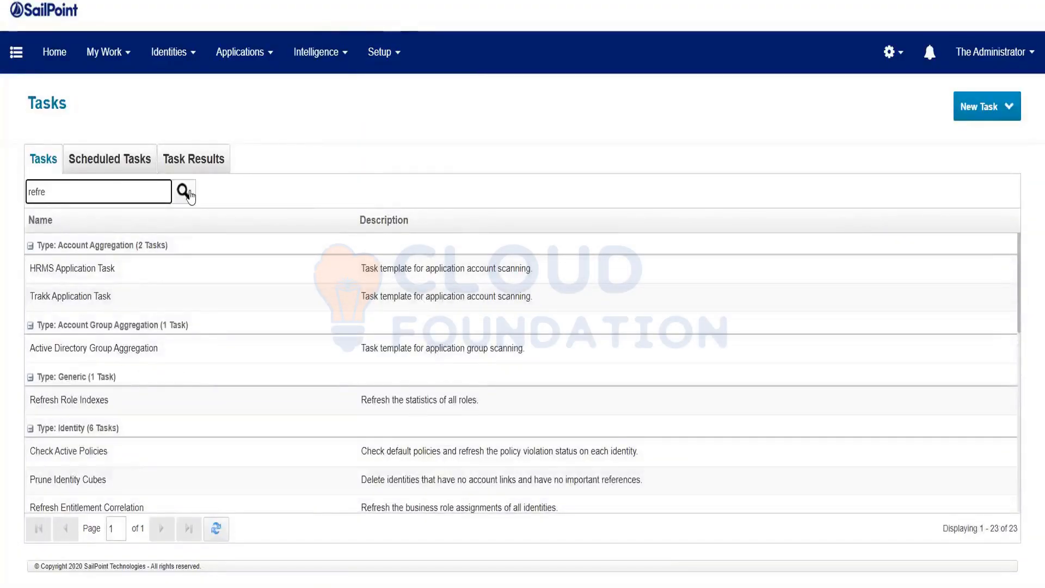
click(187, 193)
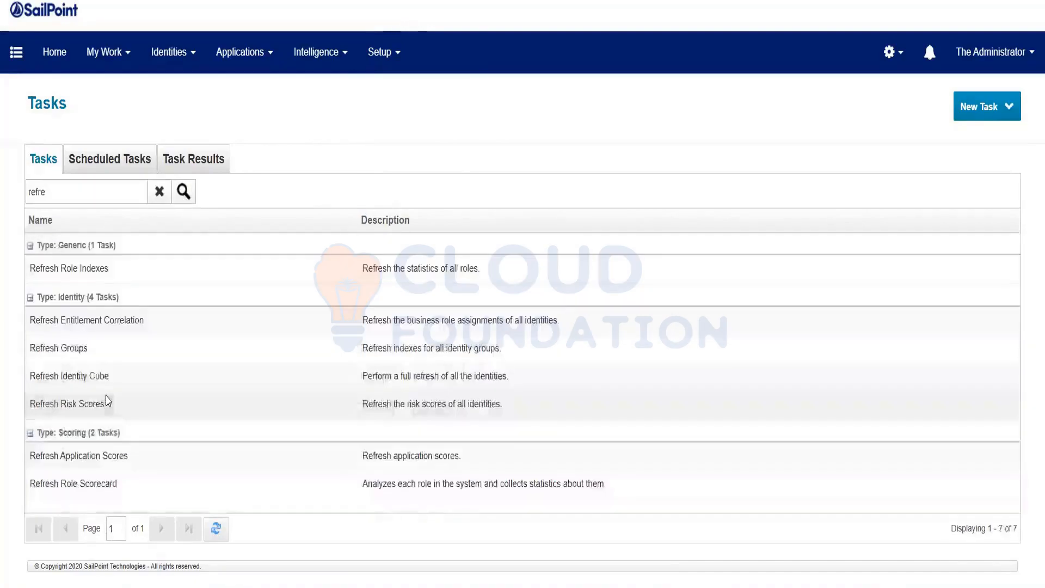
click(71, 384)
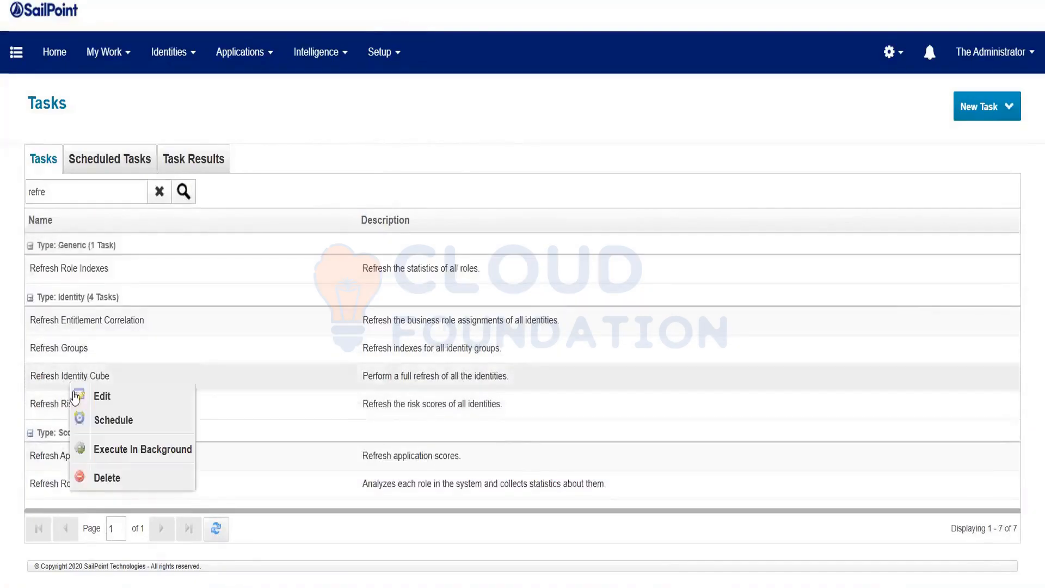
click(131, 456)
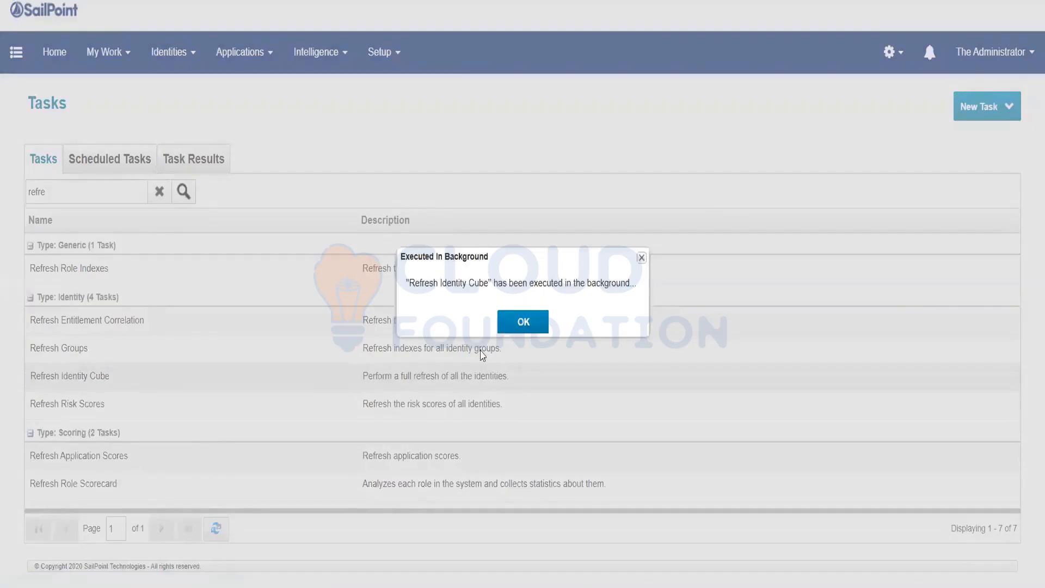
click(506, 329)
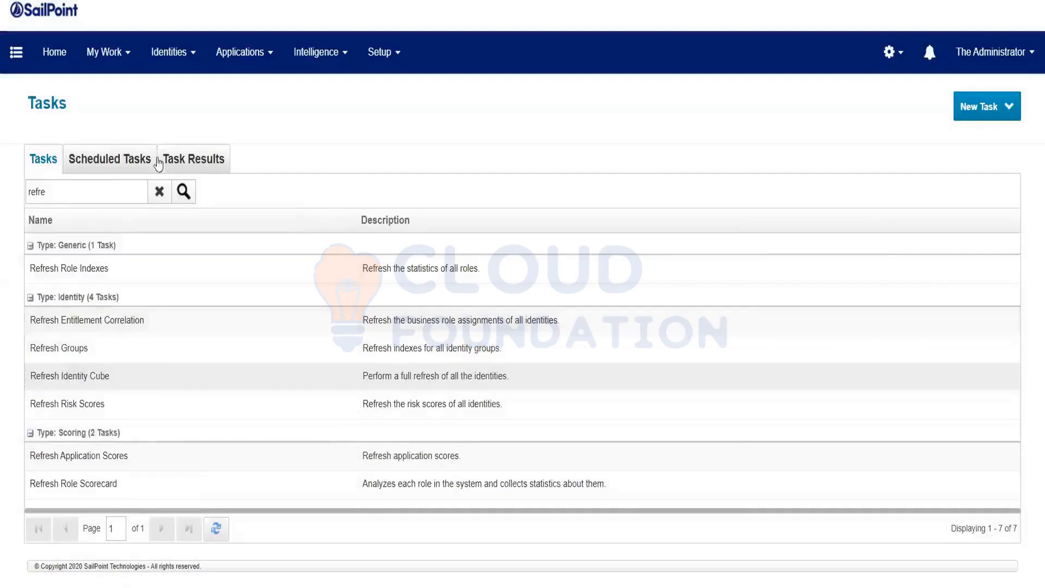
Find the pending Refresh Identity Cube run under Task Results.
click(206, 171)
click(103, 190)
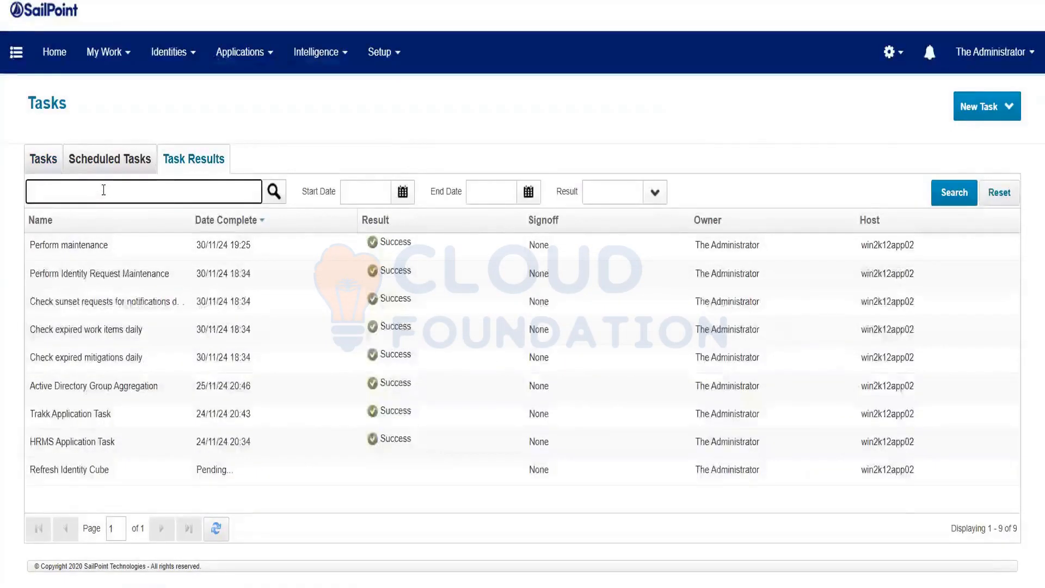
text(refre)
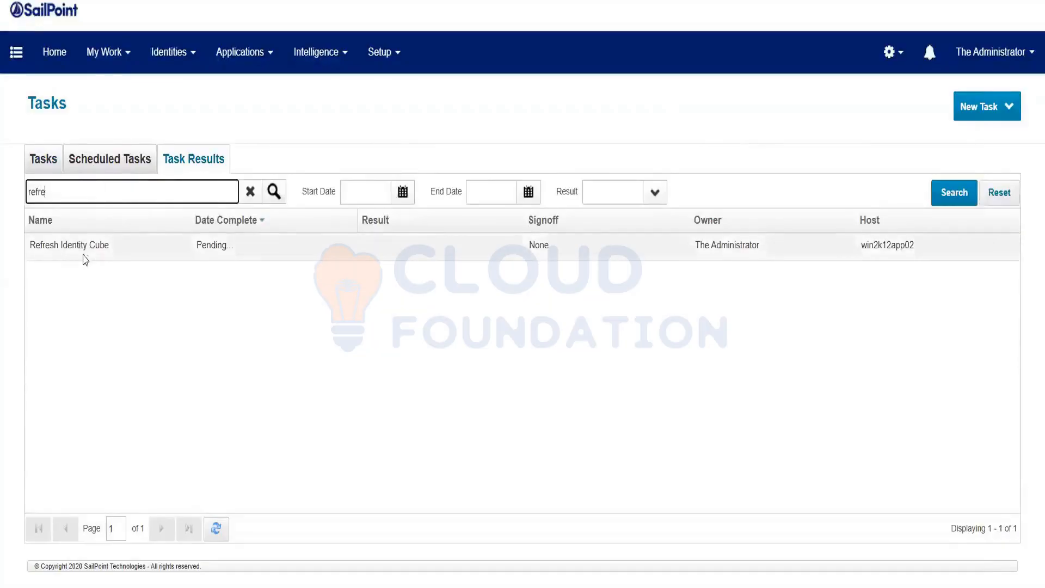
click(85, 253)
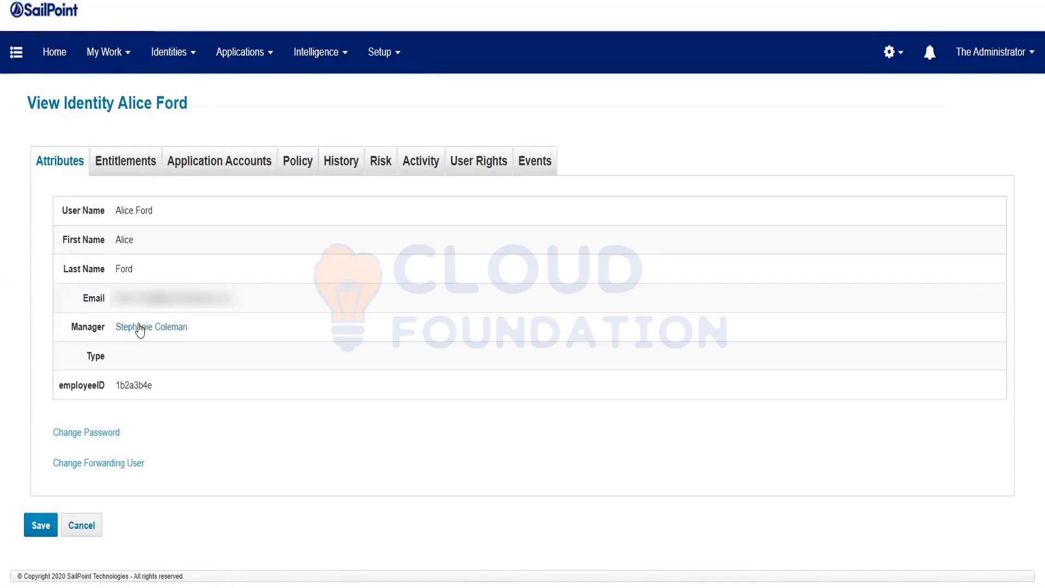
Check the identity's new manager, then scroll through the Identity Warehouse's 158 identities and managers.
triple_click(137, 329)
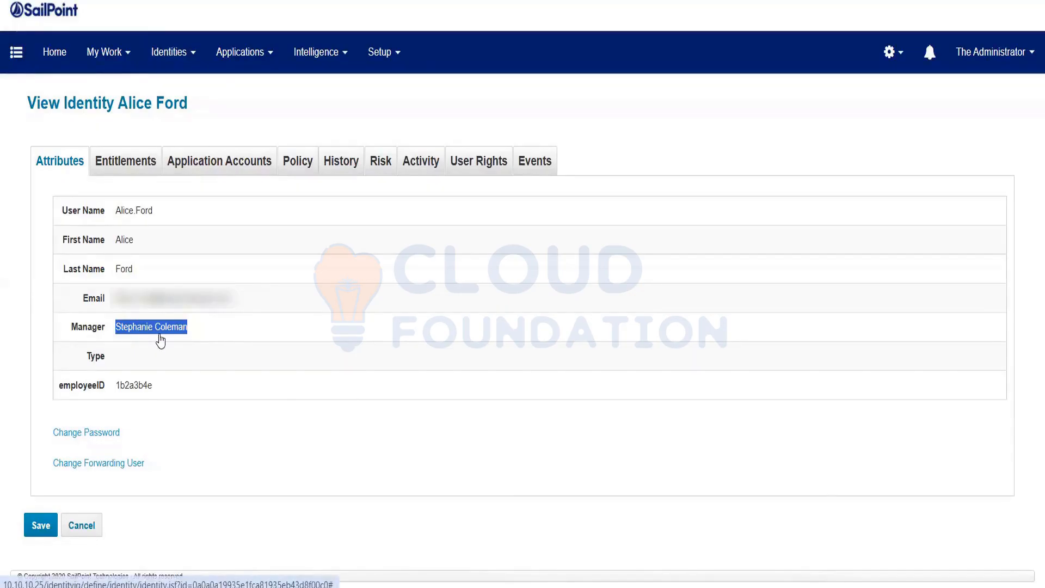
click(174, 51)
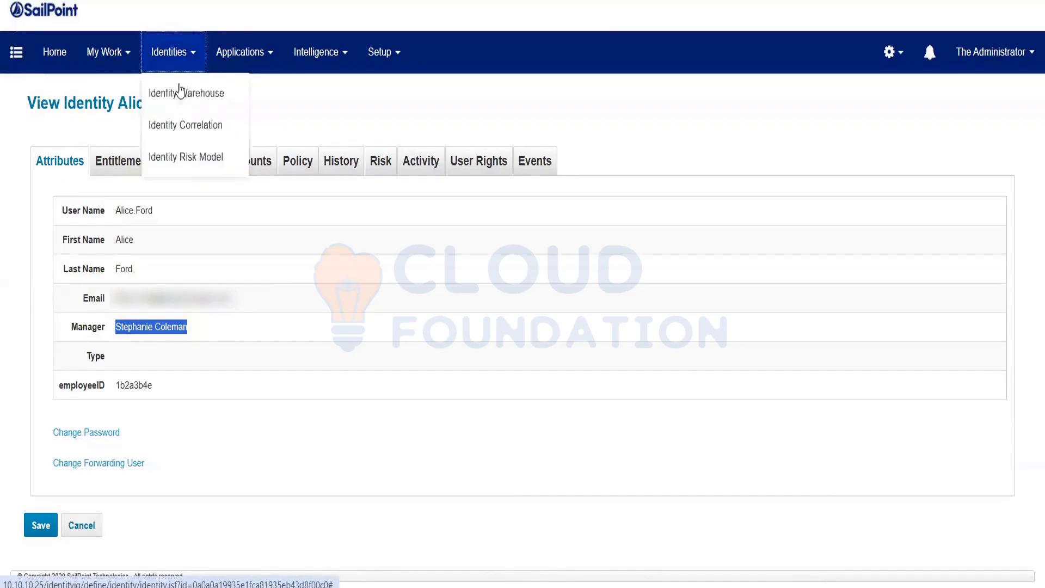
click(181, 93)
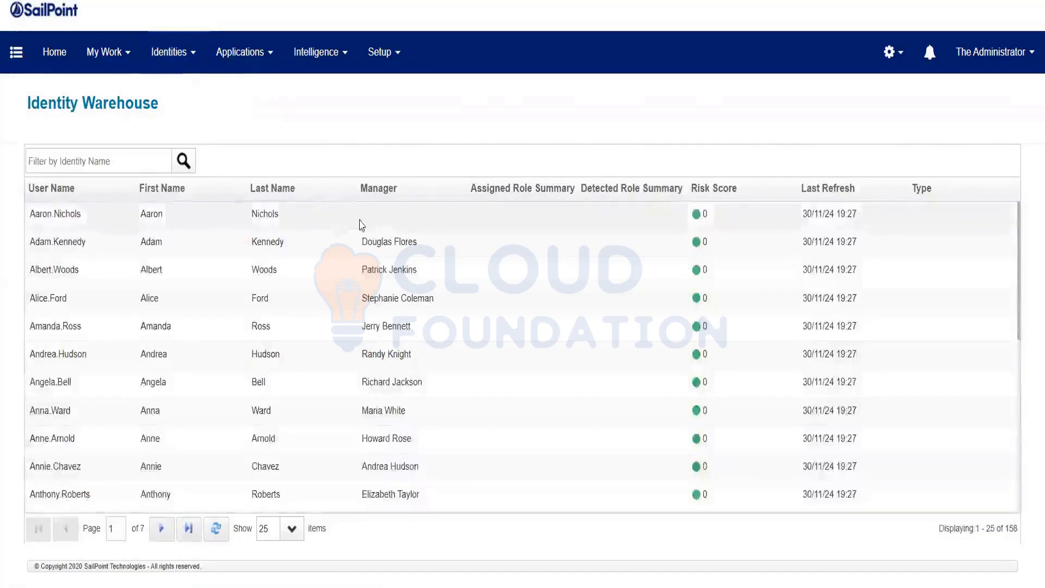
scroll(359, 224, down, 8)
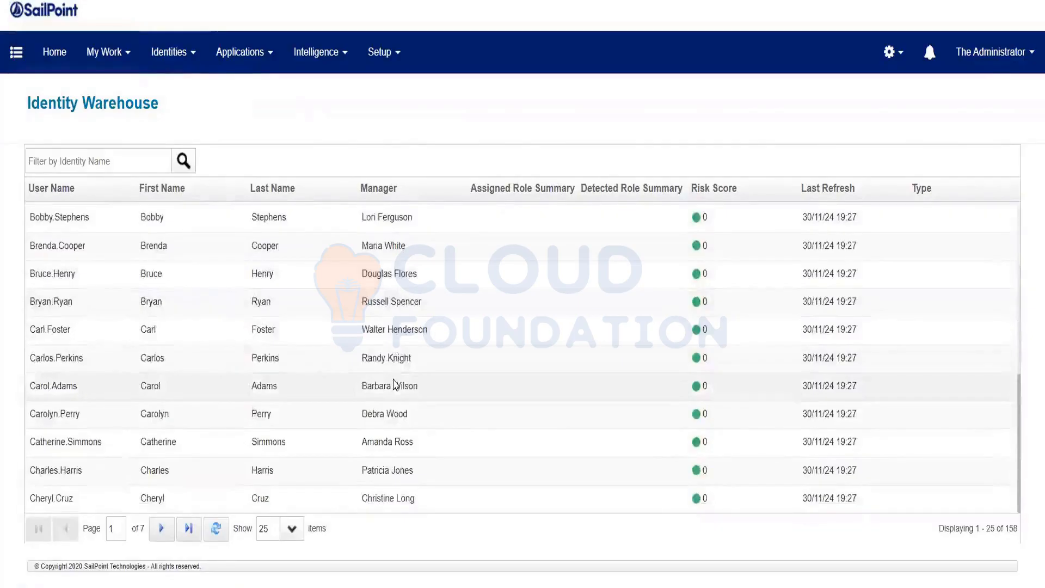
scroll(395, 384, up, 8)
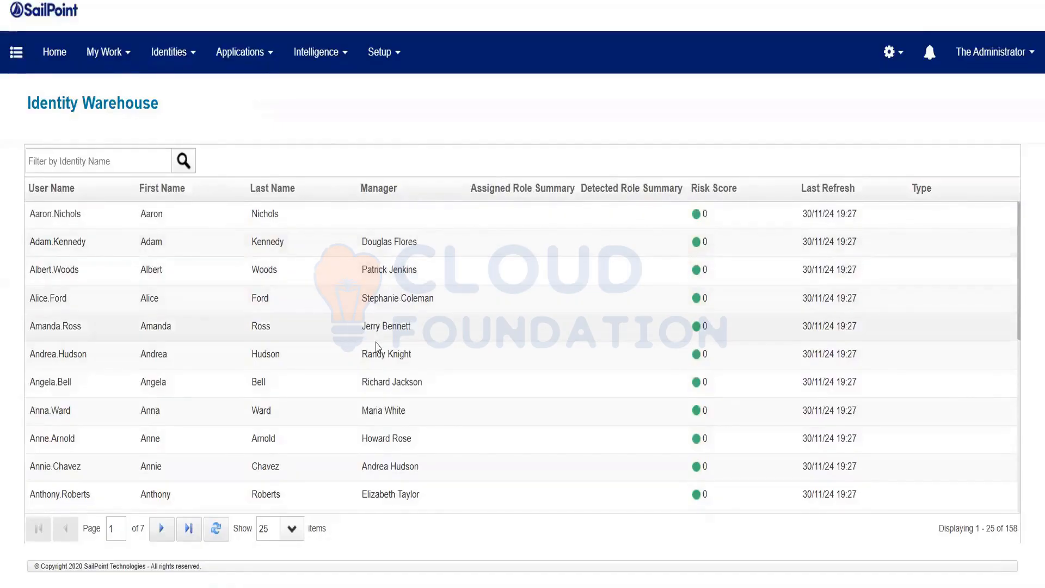
scroll(375, 343, down, 5)
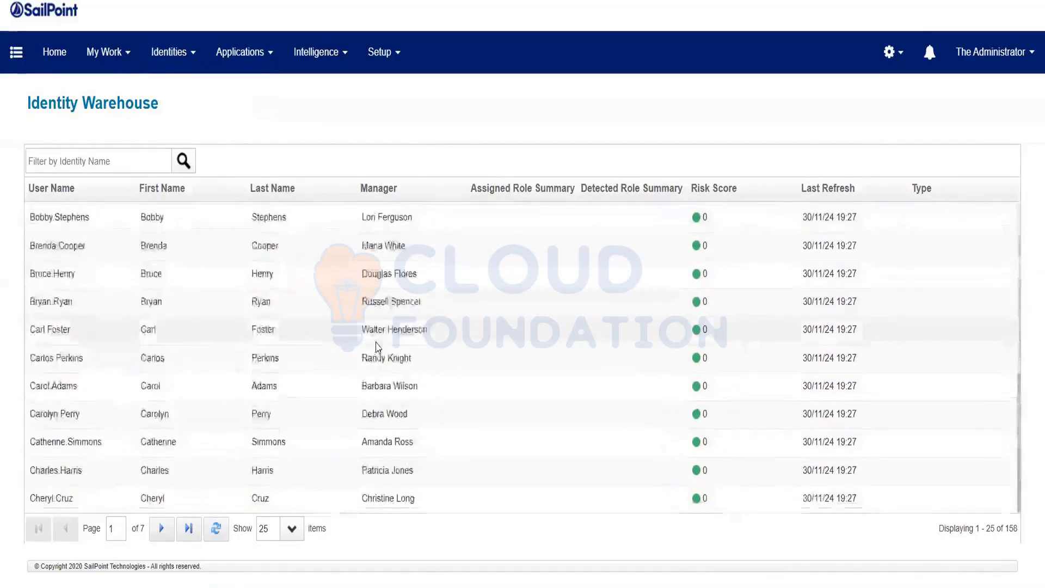
scroll(376, 342, up, 5)
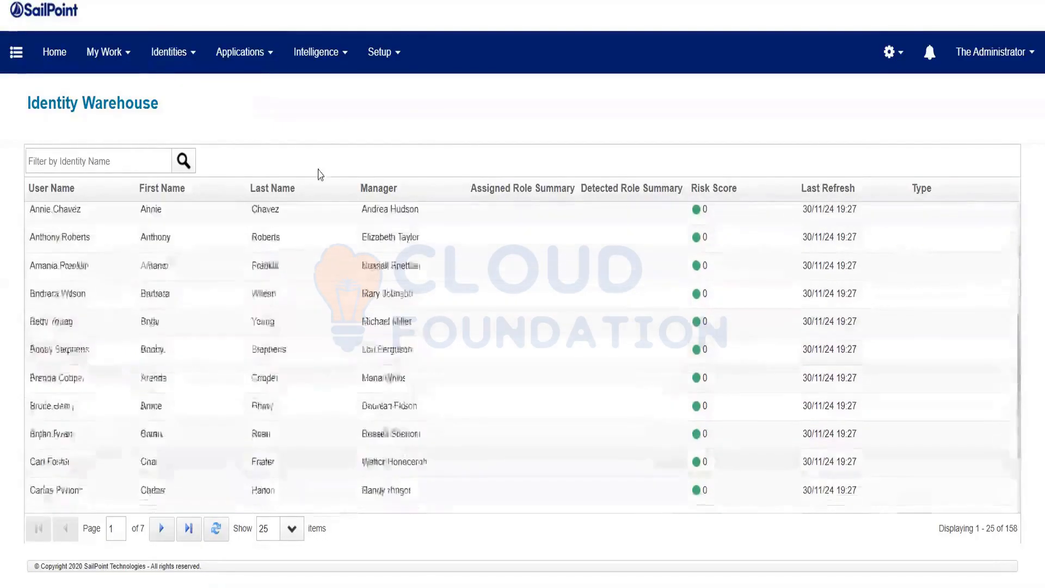
Go to Setup > Roles, then open Import from File under Global Settings.
click(388, 55)
click(402, 126)
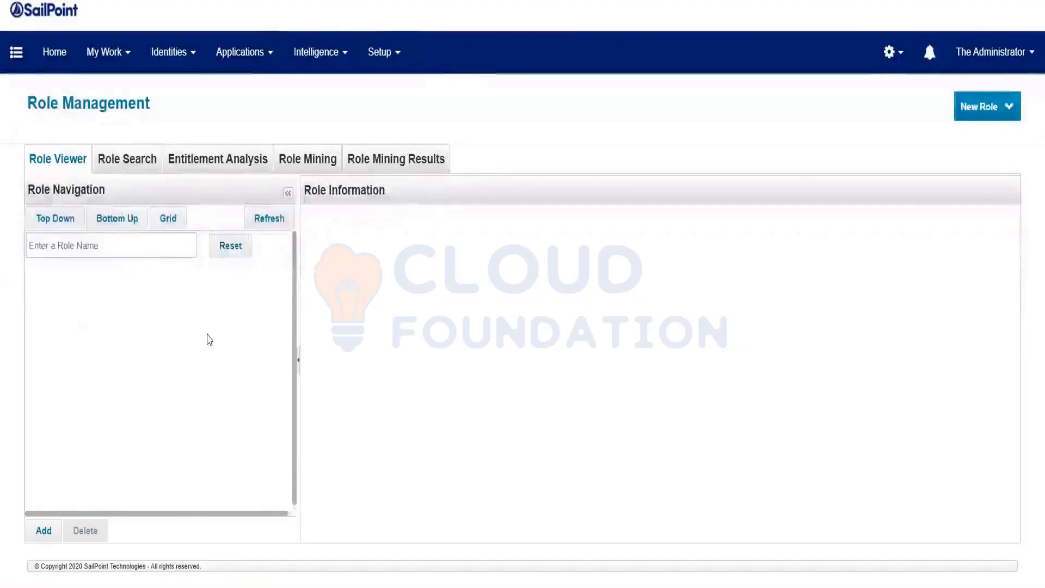
click(891, 65)
click(867, 97)
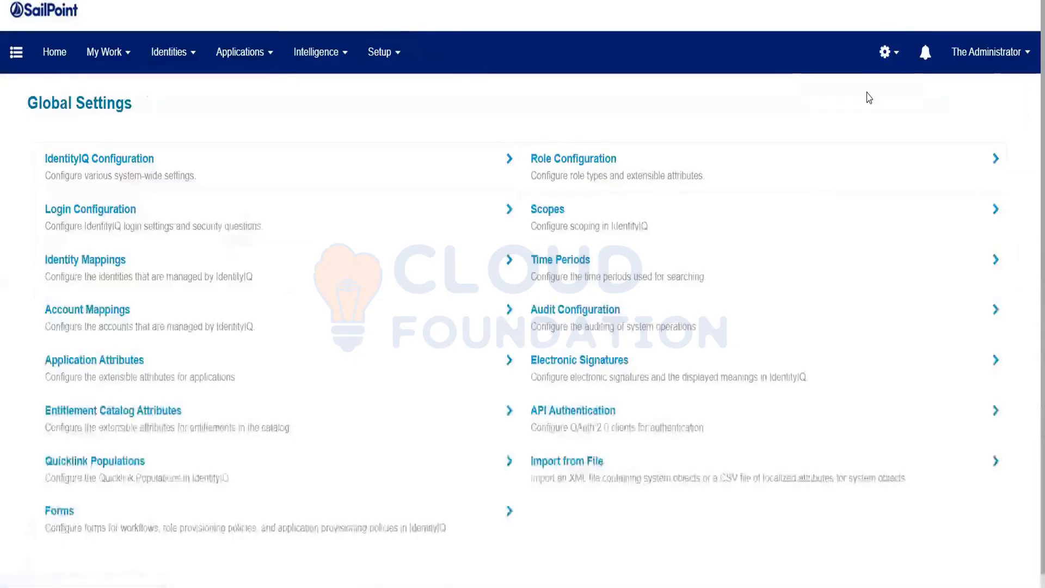
click(583, 484)
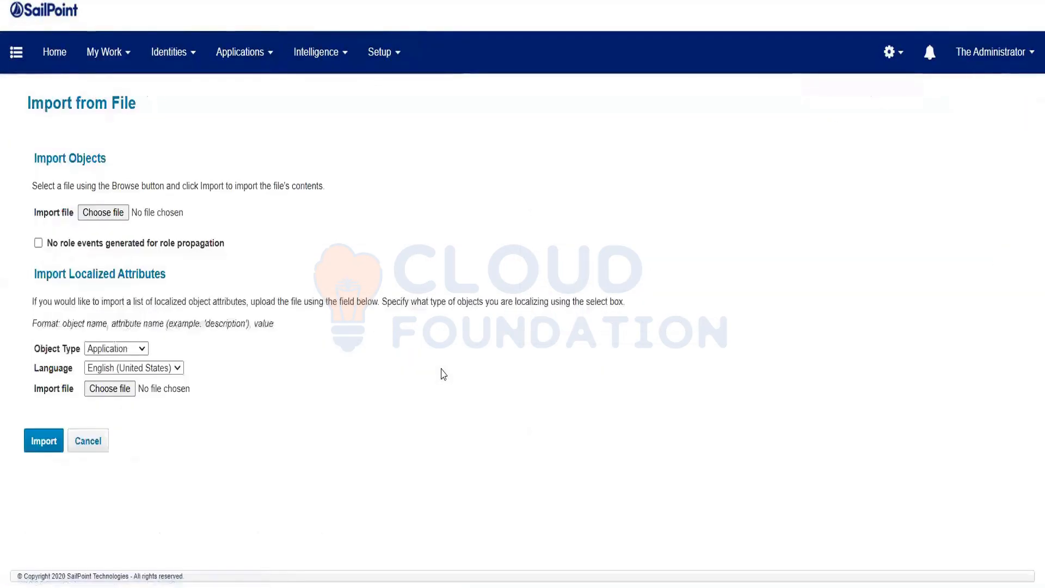
Browse the file picker to the SourceData_V5.0 folder inside the OneDrive Software training data folders.
click(105, 215)
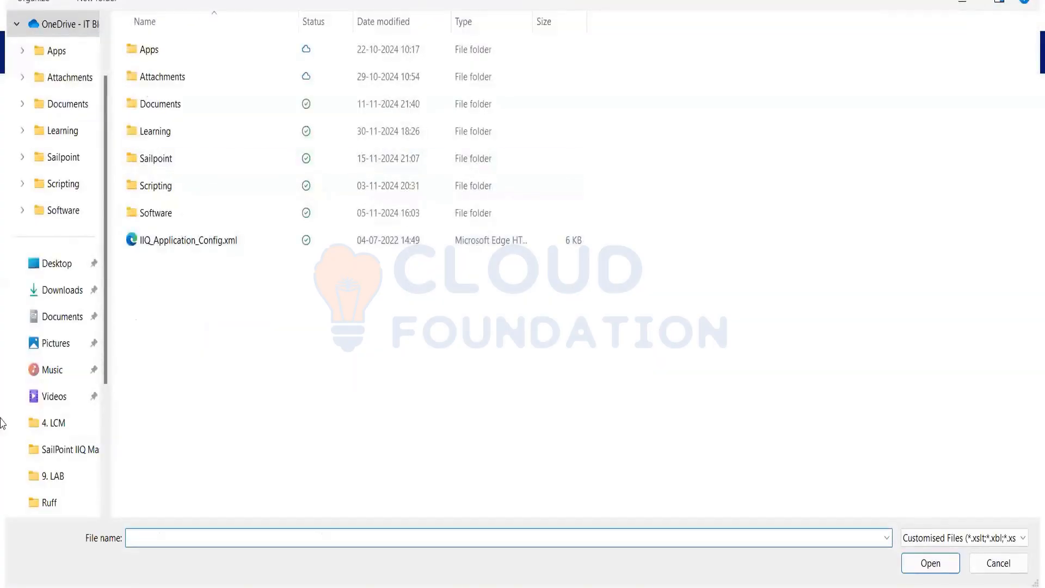
scroll(54, 327, down, 1)
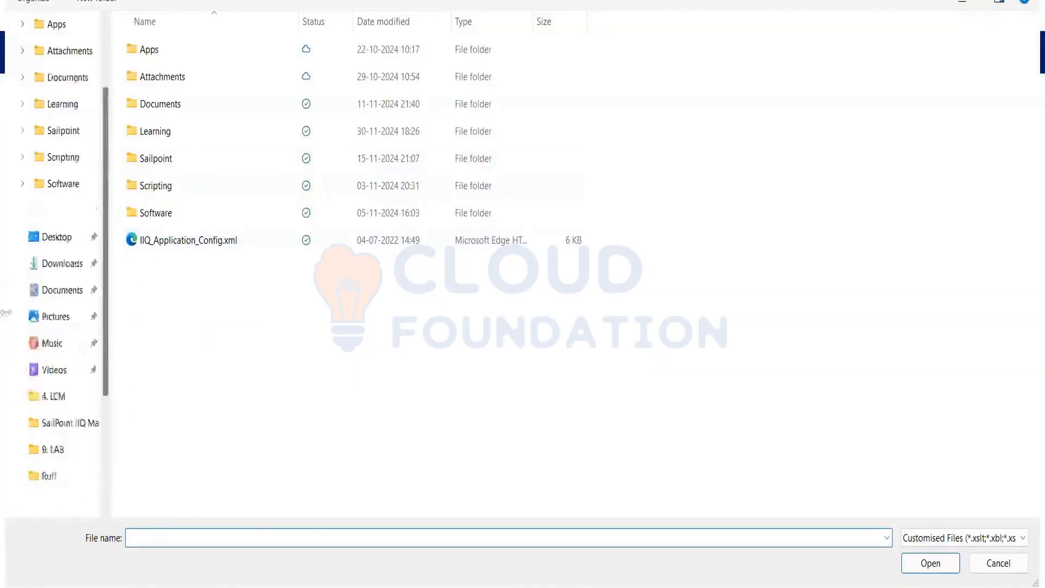
click(53, 239)
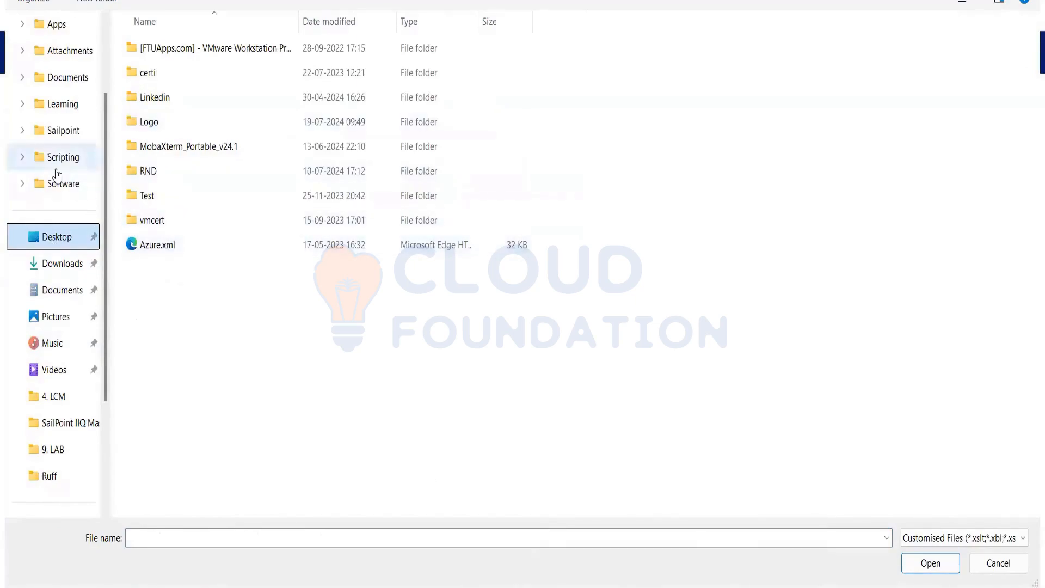
scroll(56, 170, up, 2)
click(68, 109)
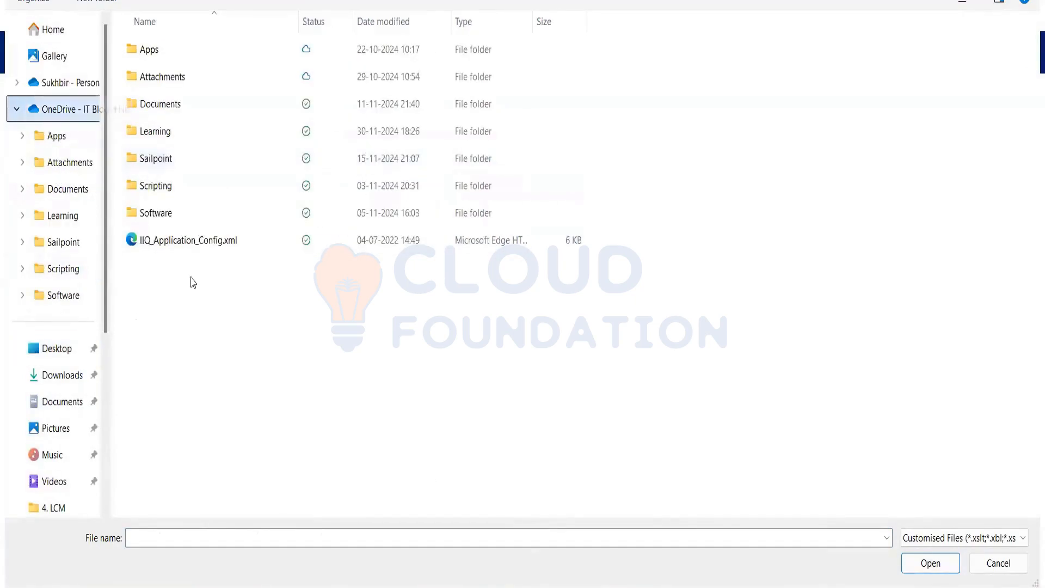
double_click(158, 217)
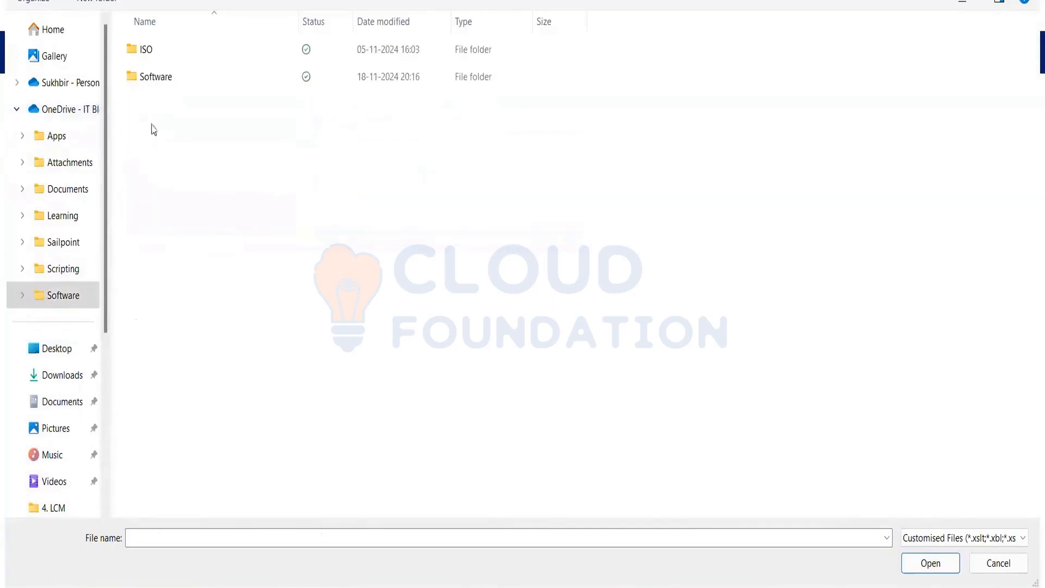
double_click(151, 81)
click(169, 57)
double_click(167, 57)
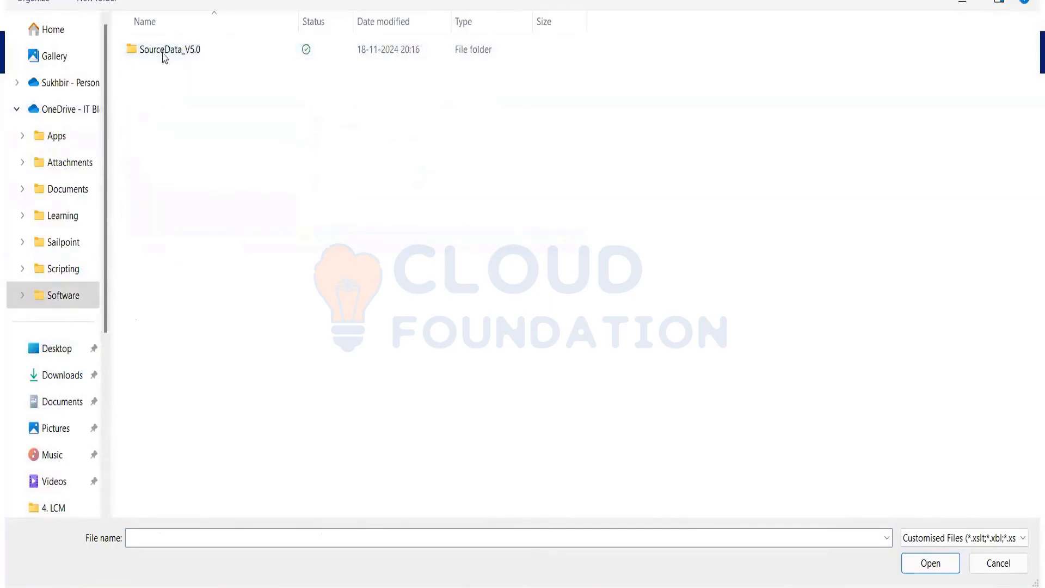
double_click(163, 53)
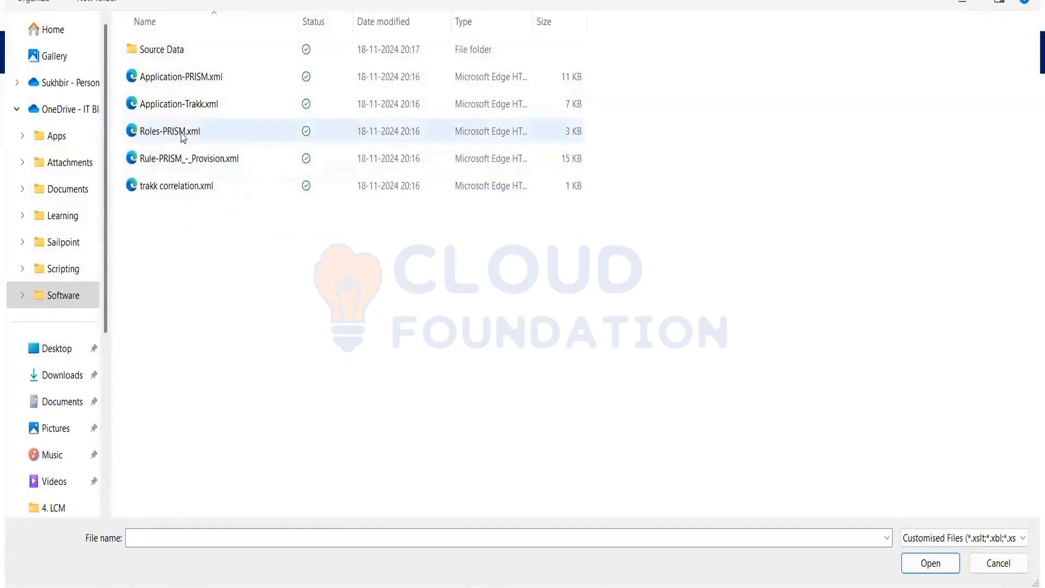
Choose Roles-PRISM.xml and import it, listing the six PRISM role bundles.
click(937, 572)
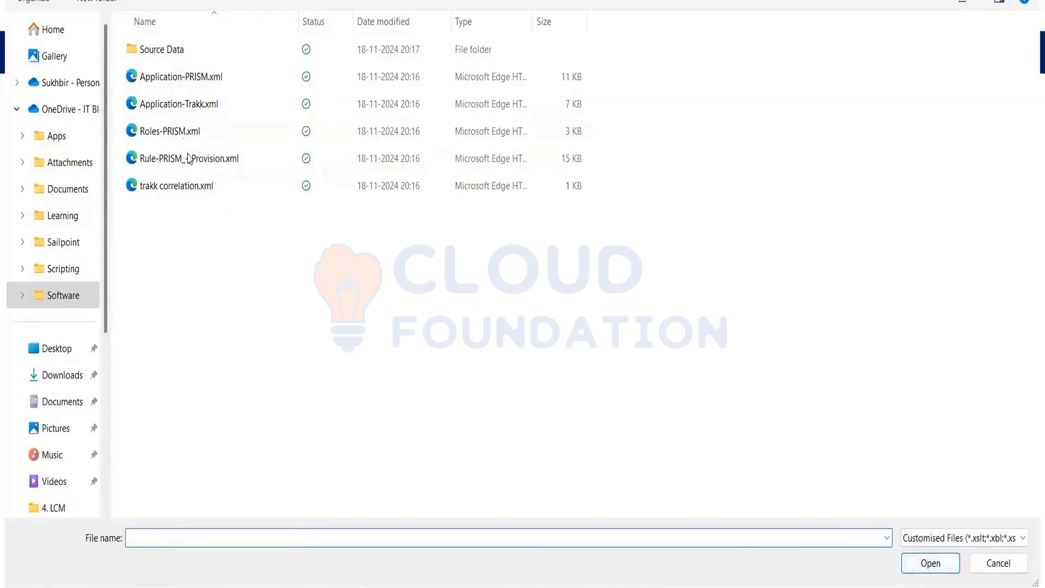
click(182, 134)
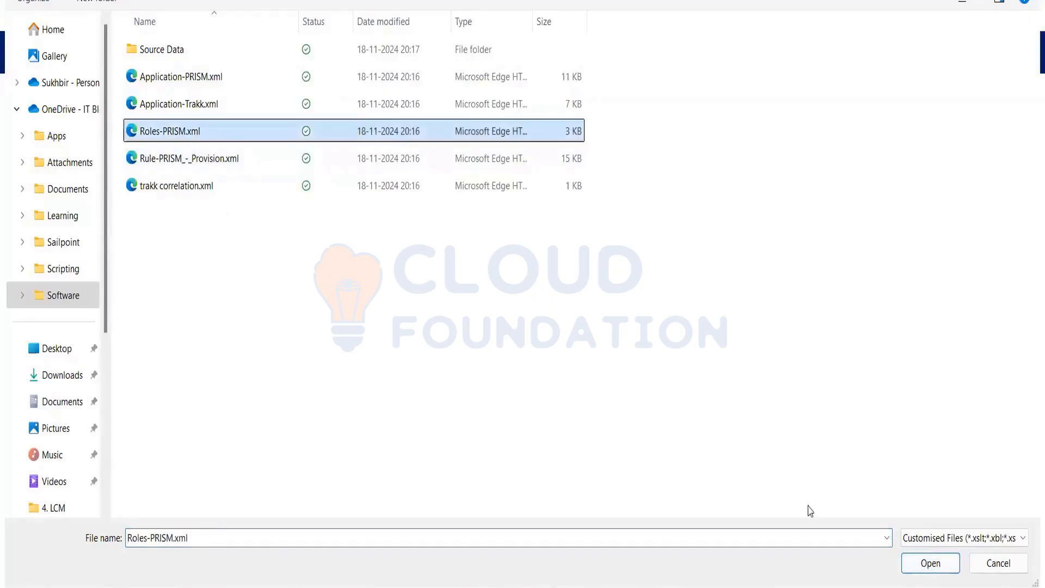
click(928, 569)
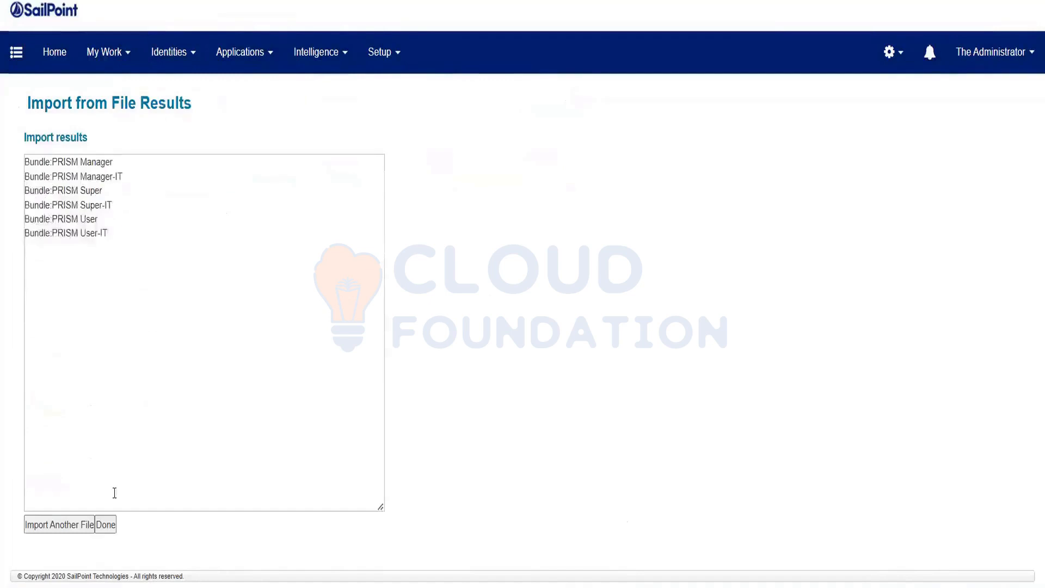
Close the import results and inspect the PRISM Manager role's attributes and owner in Roles.
click(106, 527)
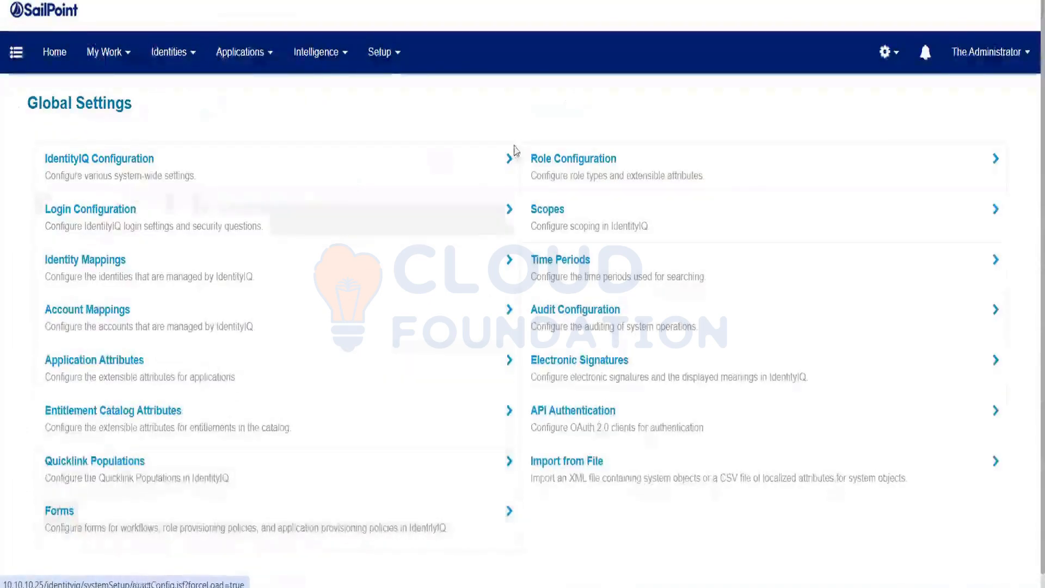
click(381, 55)
click(389, 127)
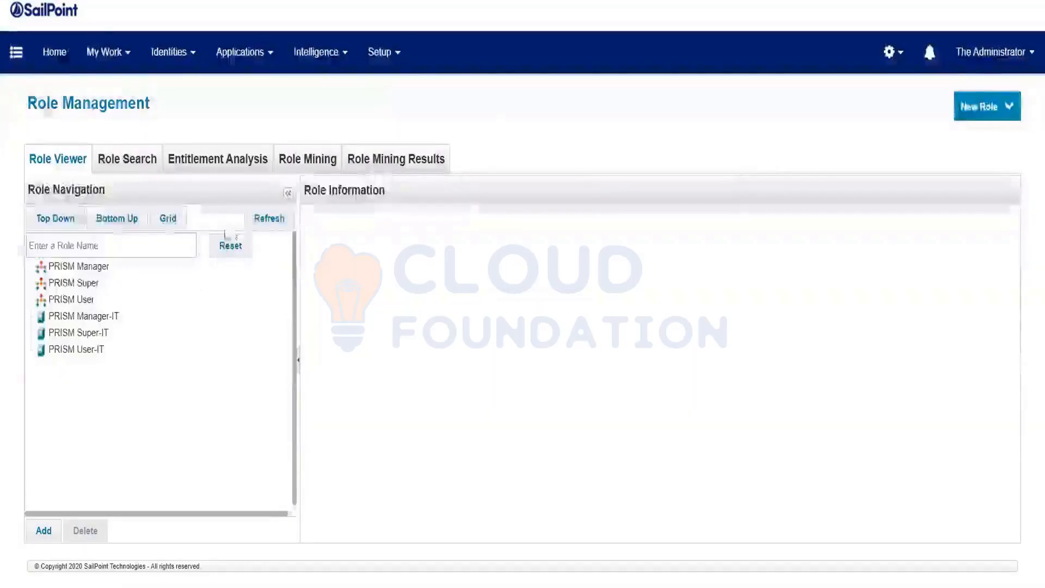
click(103, 267)
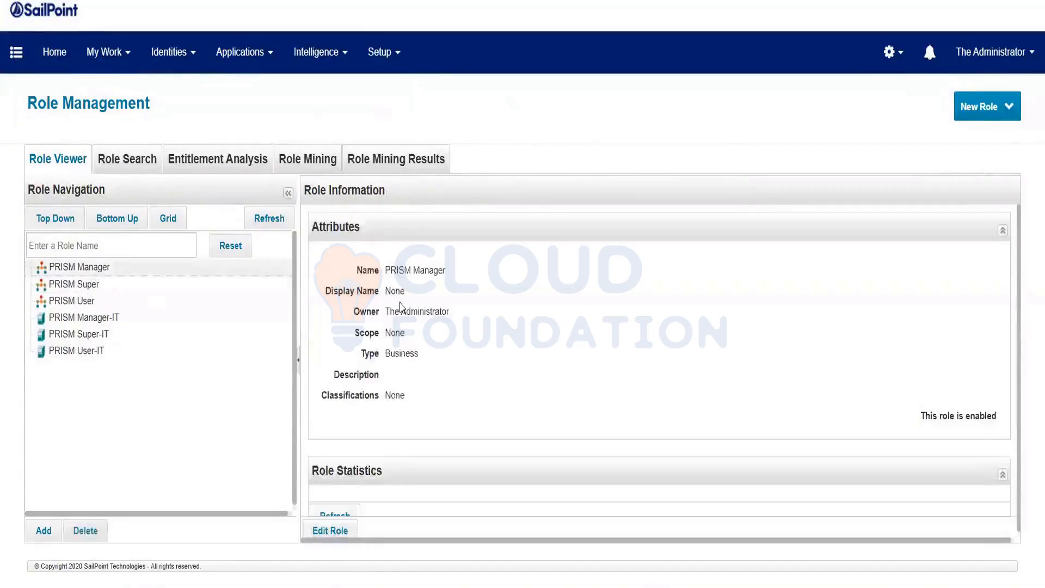
drag(377, 310, 447, 312)
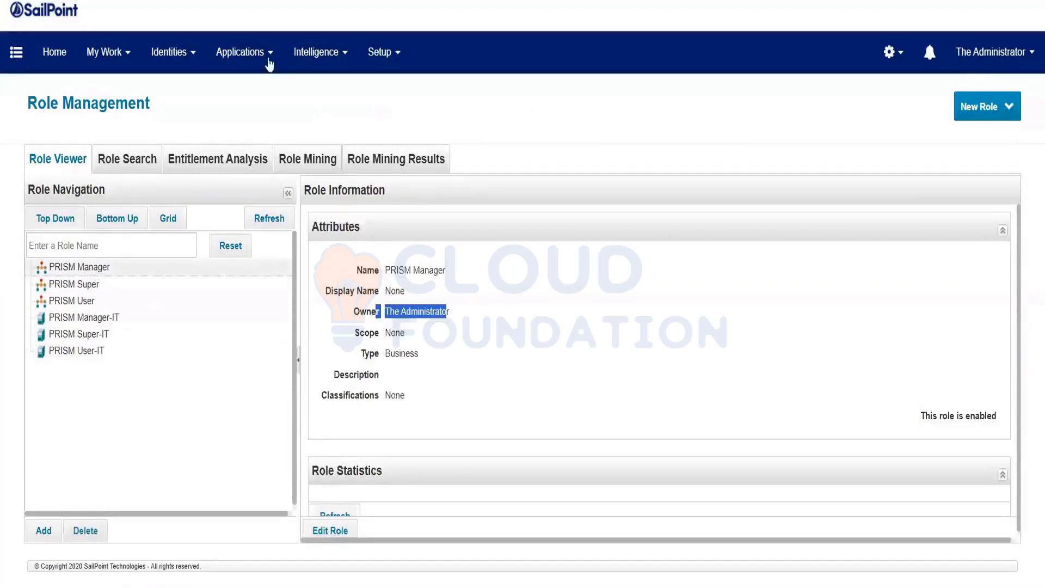
Look over the Entitlement Catalog, then return to the Home dashboard.
mouse_move(255, 54)
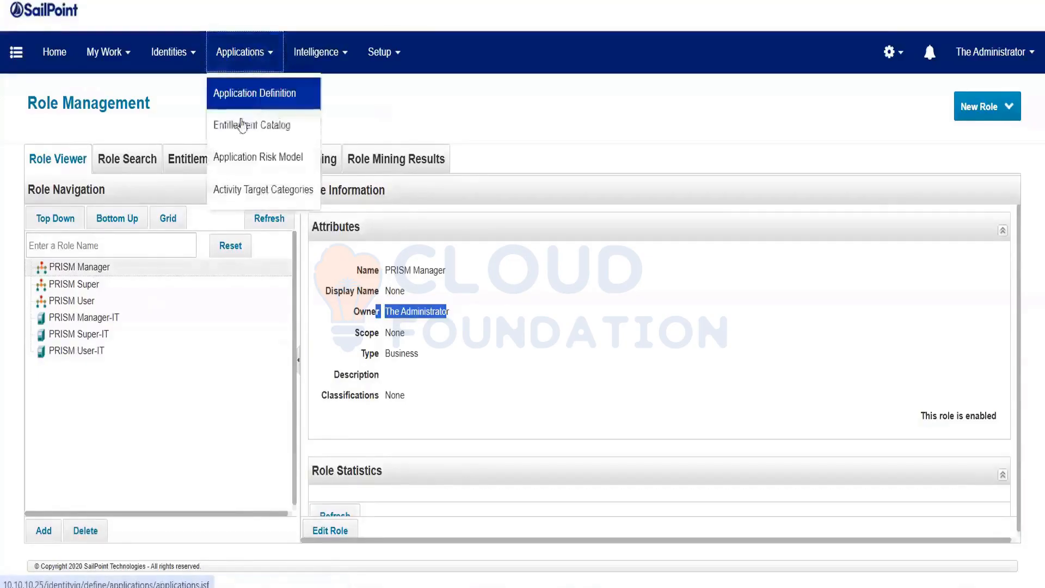
click(243, 126)
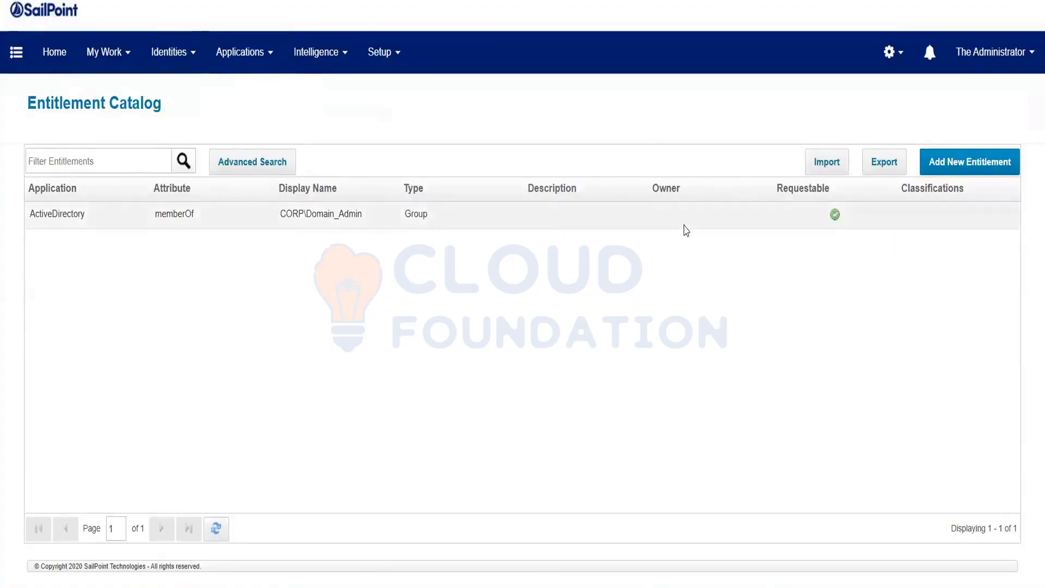
click(56, 69)
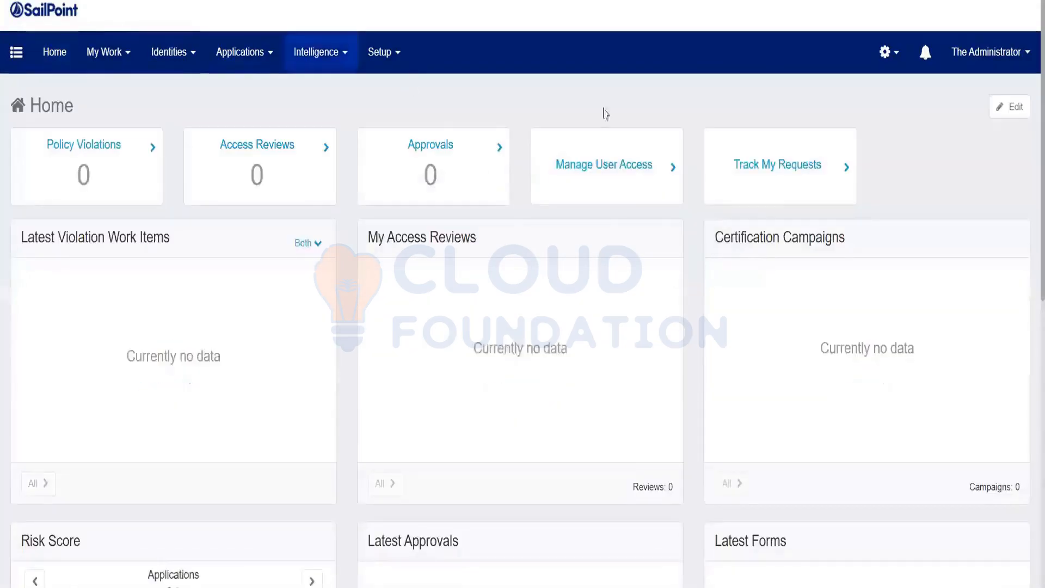
In Manage User Access, select one user card and note the user's manager.
click(624, 174)
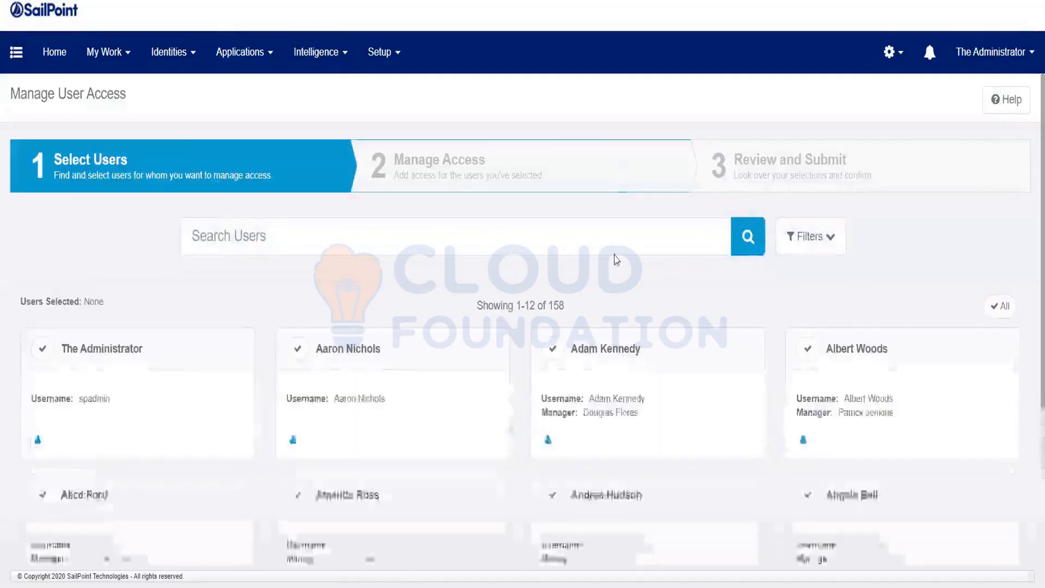
click(552, 351)
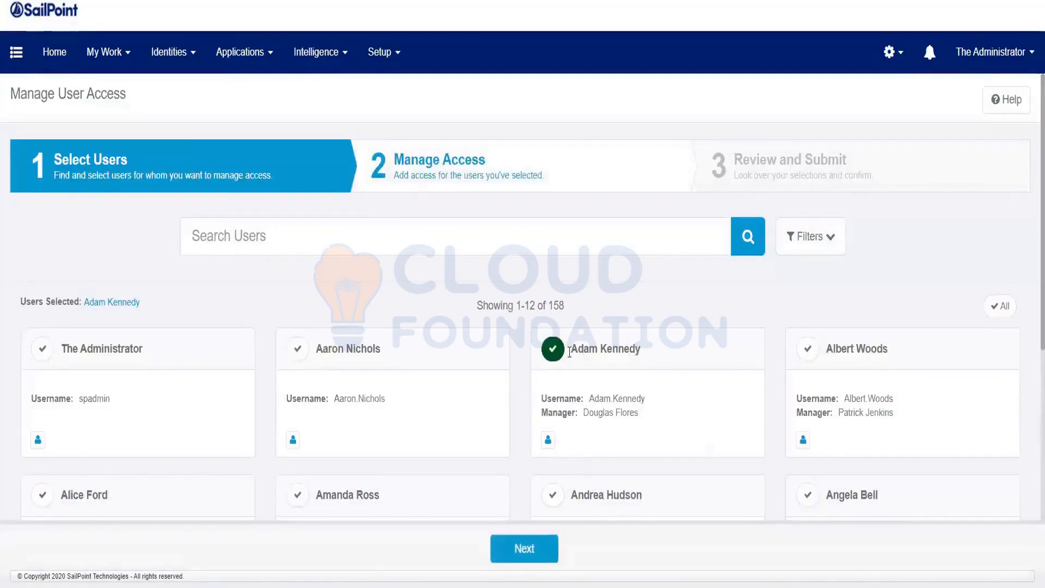
drag(570, 352, 645, 355)
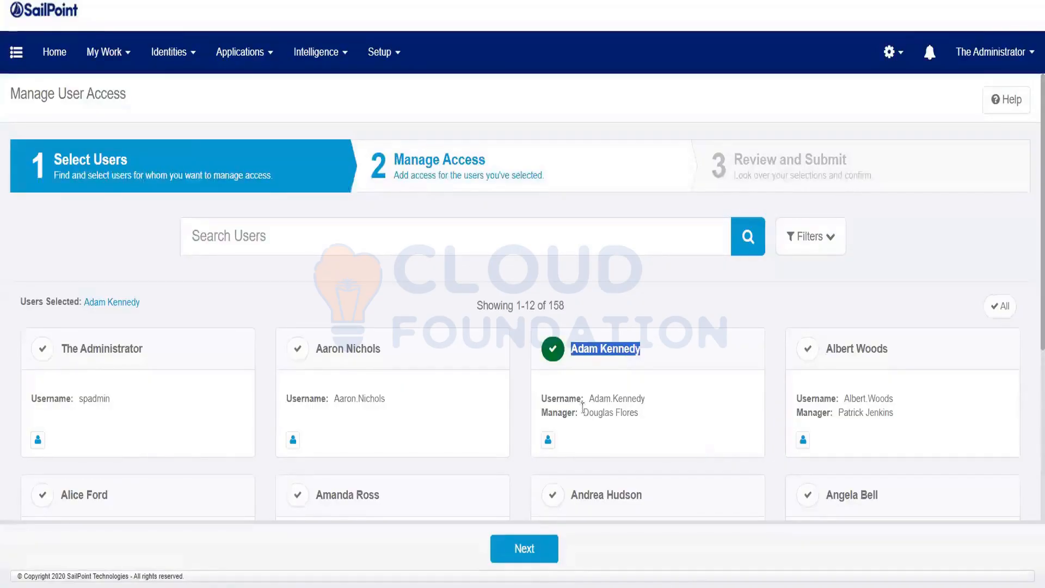
drag(583, 412, 625, 455)
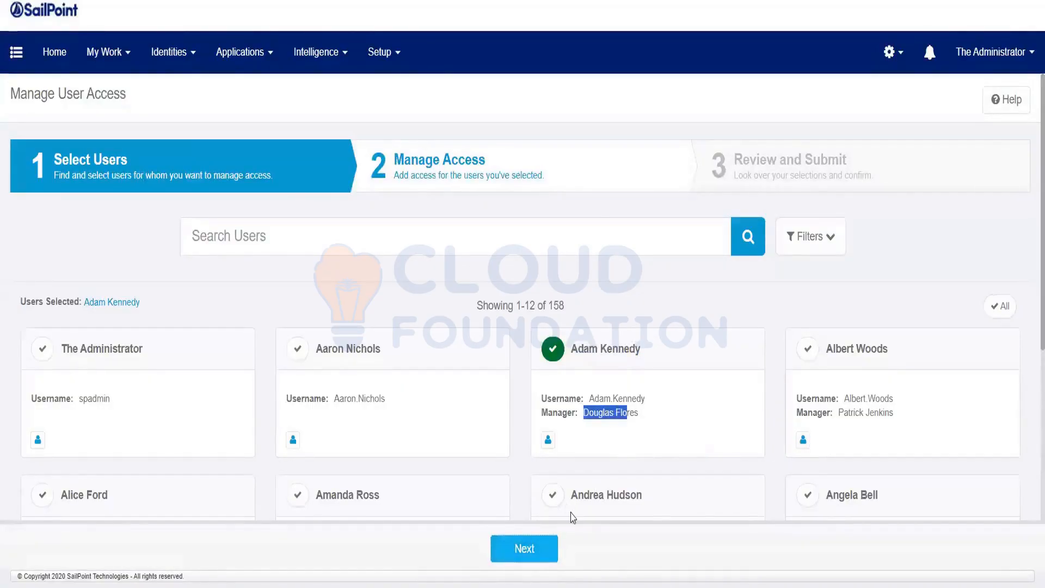
click(524, 548)
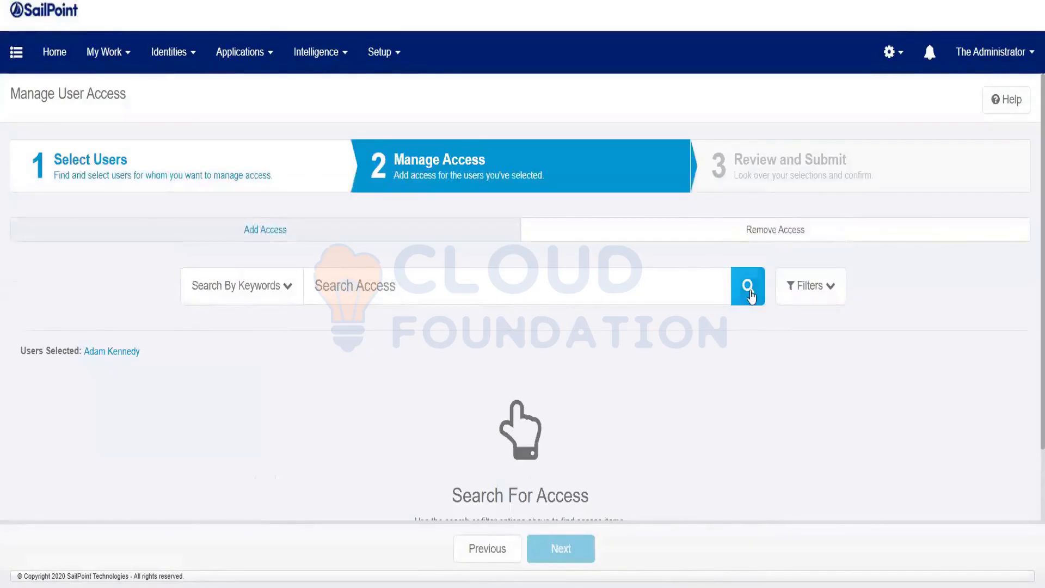
List all requestable access and tick the PRISM Manager role to add.
click(749, 294)
scroll(154, 425, down, 5)
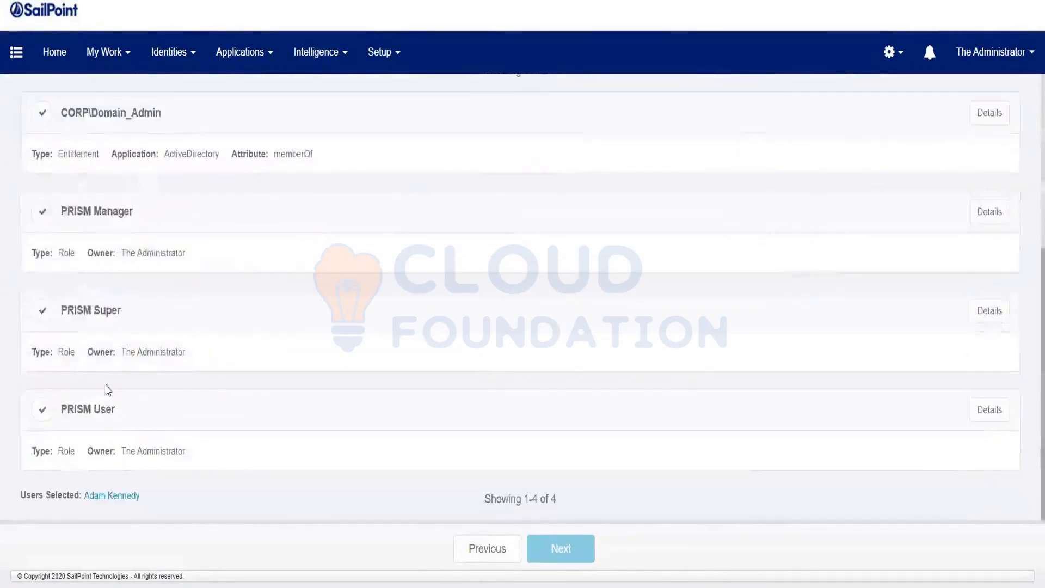
click(43, 212)
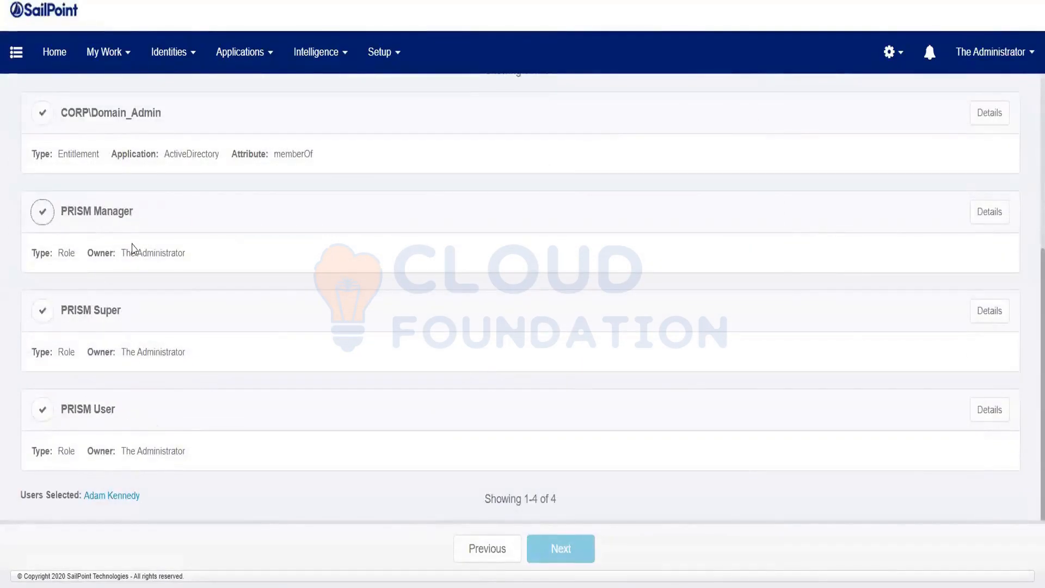
drag(120, 250, 275, 285)
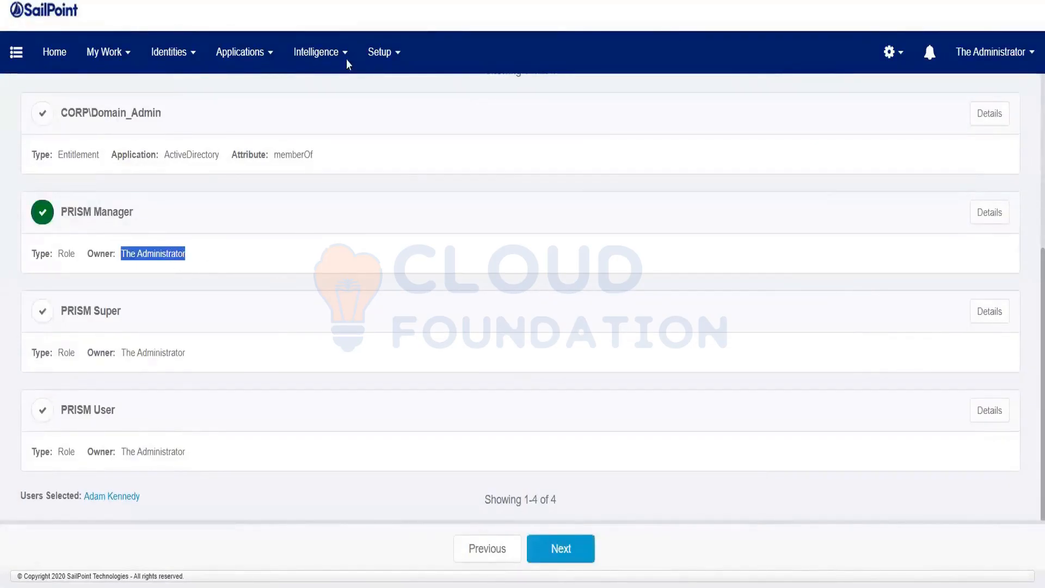
Move to request review, then open LCM Provisioning from the debug Workflow browser filtered by 'lcm p'.
click(562, 548)
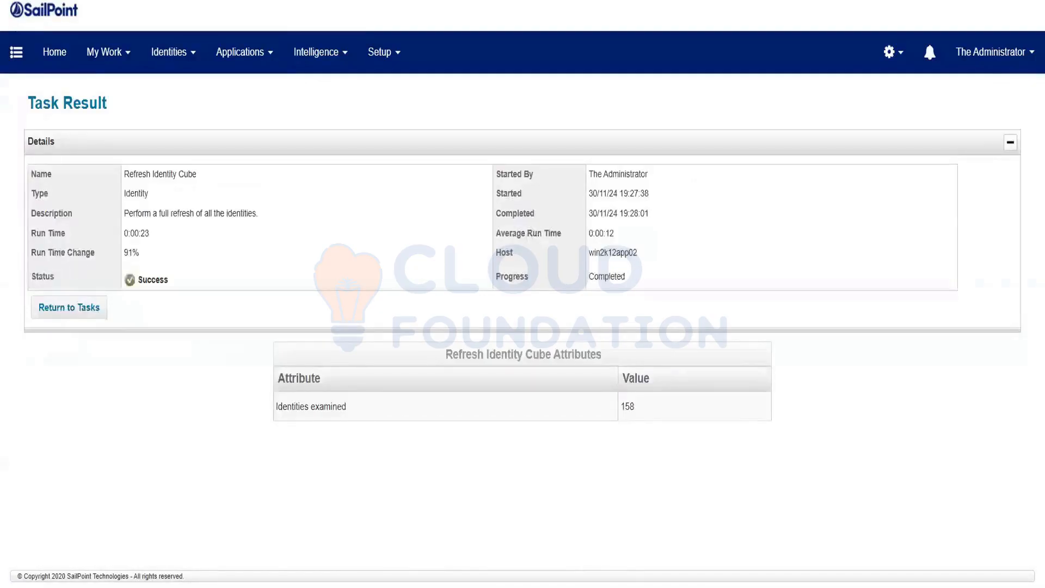
text(deb)
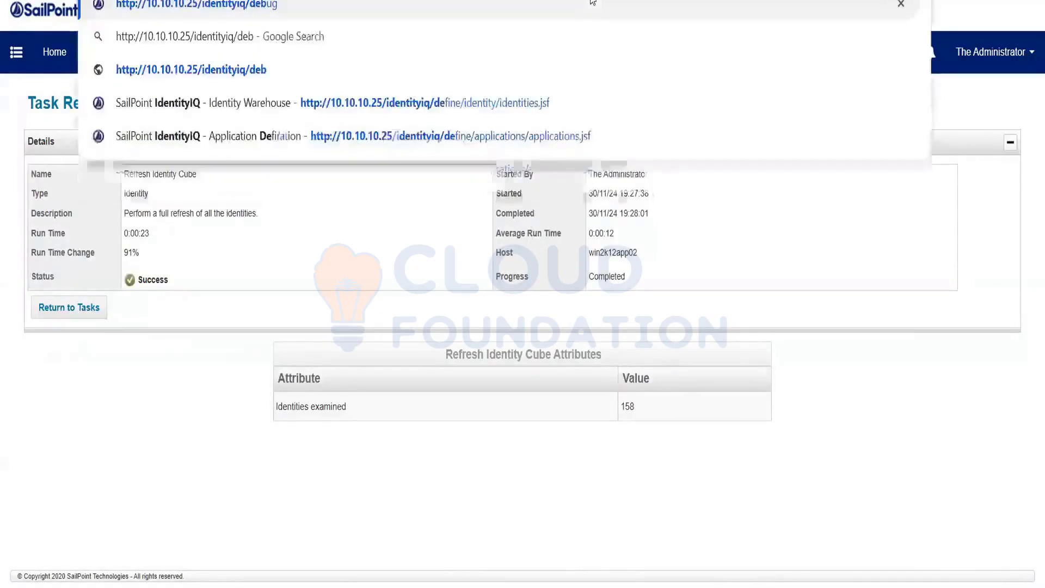
text(u)
key(Return)
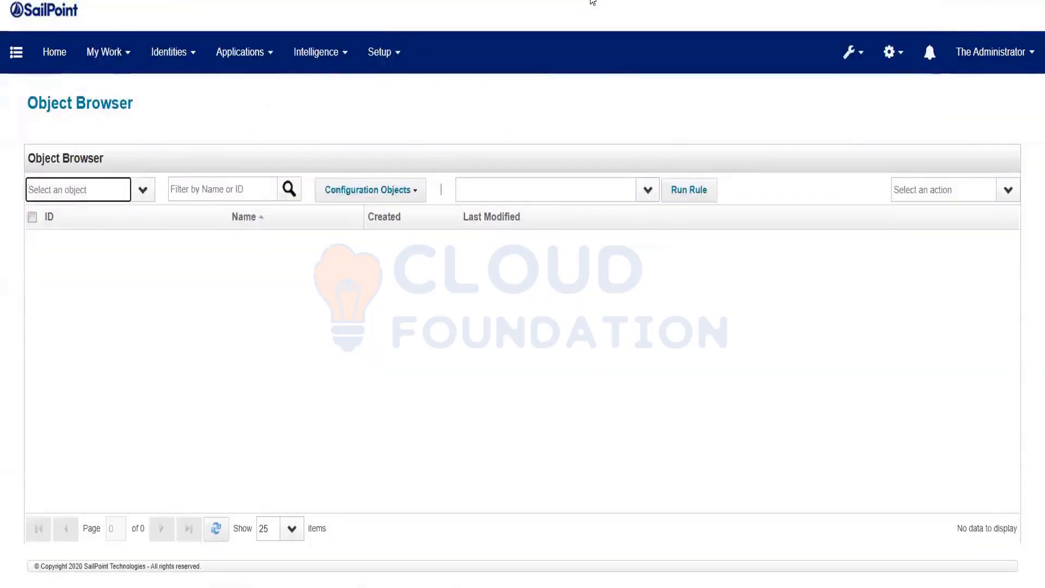
text(Workf)
key(Return)
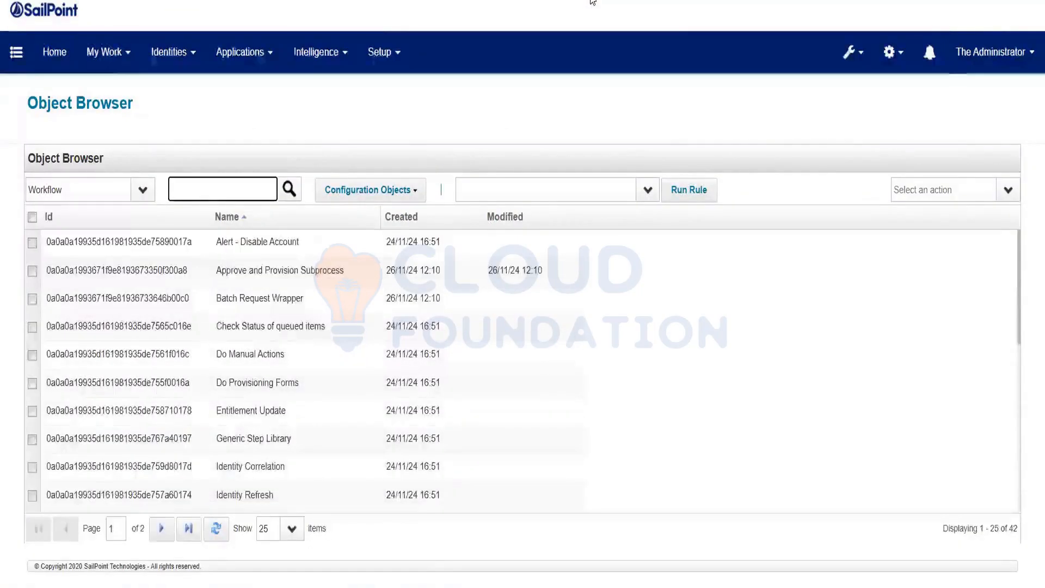
text(lcm p)
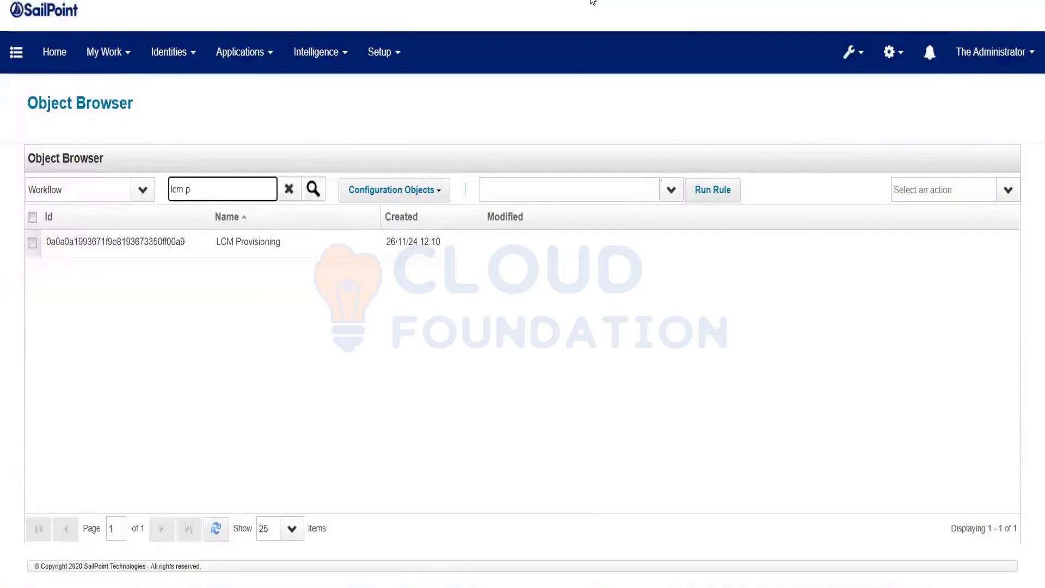
click(252, 248)
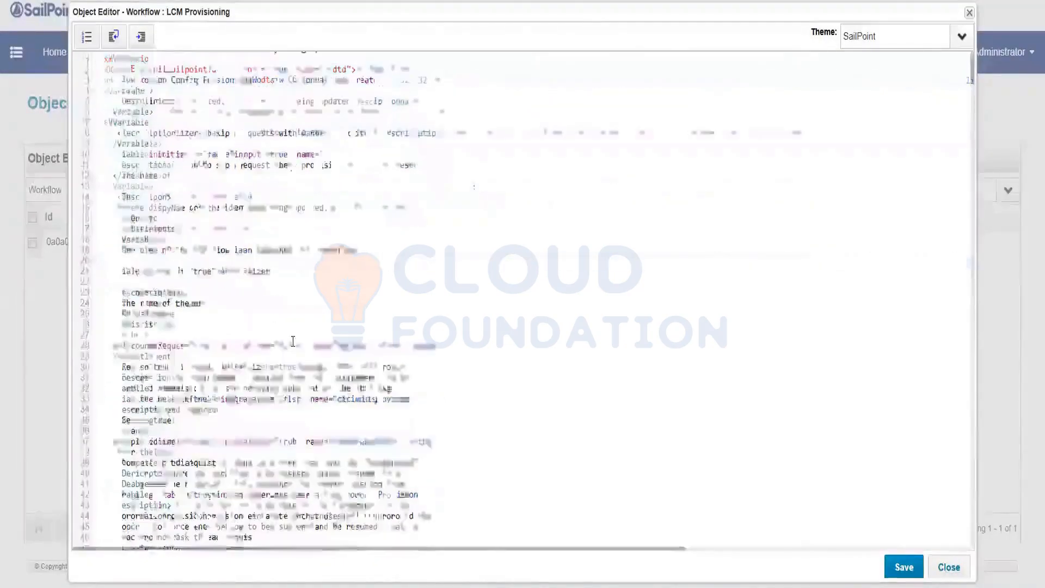
Scroll to the approvalScheme variable on line 136, set to owner, and select 'manager' in its description.
scroll(293, 341, down, 10)
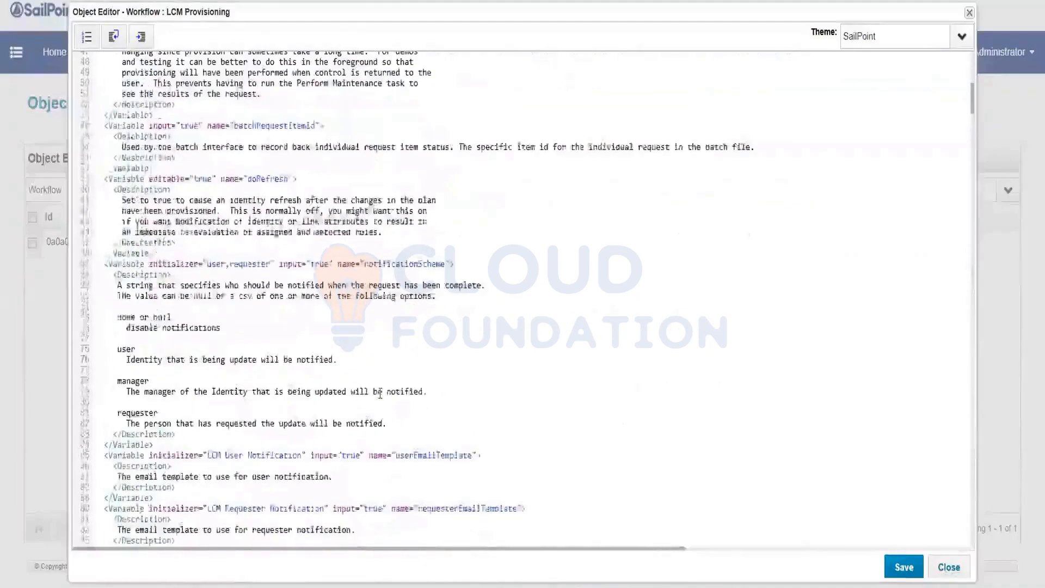
scroll(380, 393, down, 10)
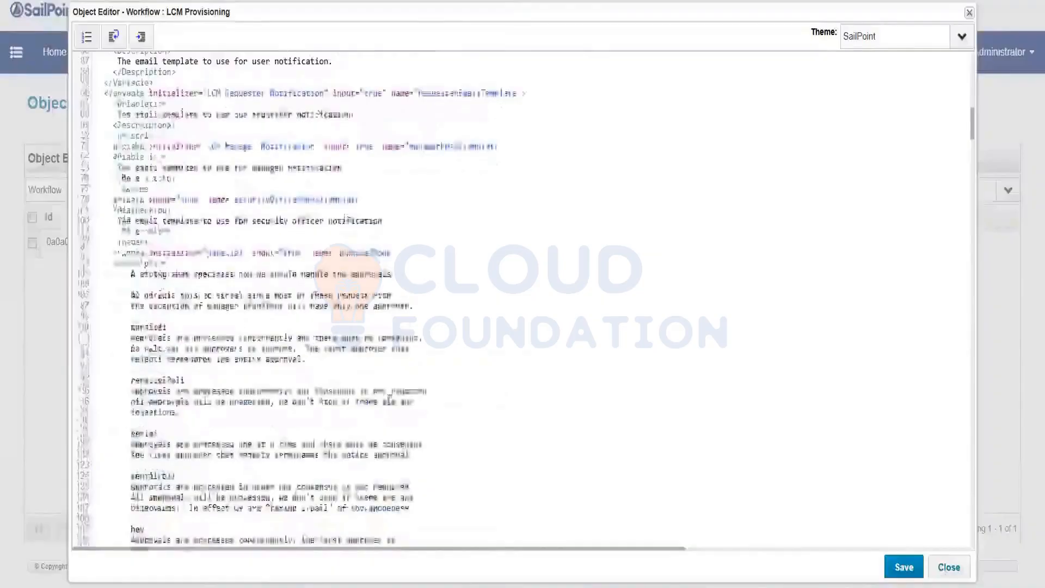
scroll(390, 401, down, 10)
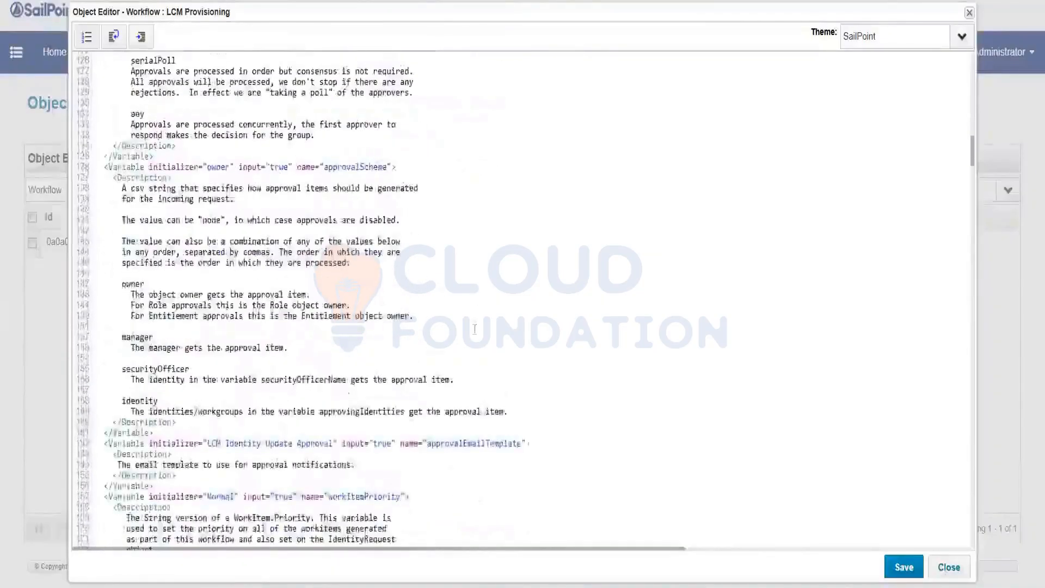
scroll(475, 329, down, 2)
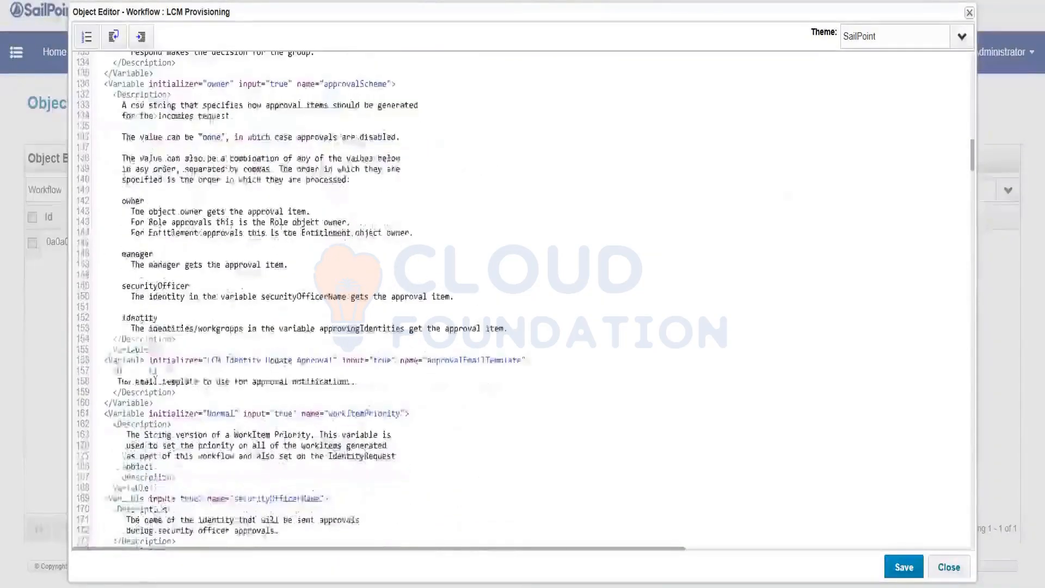
click(361, 84)
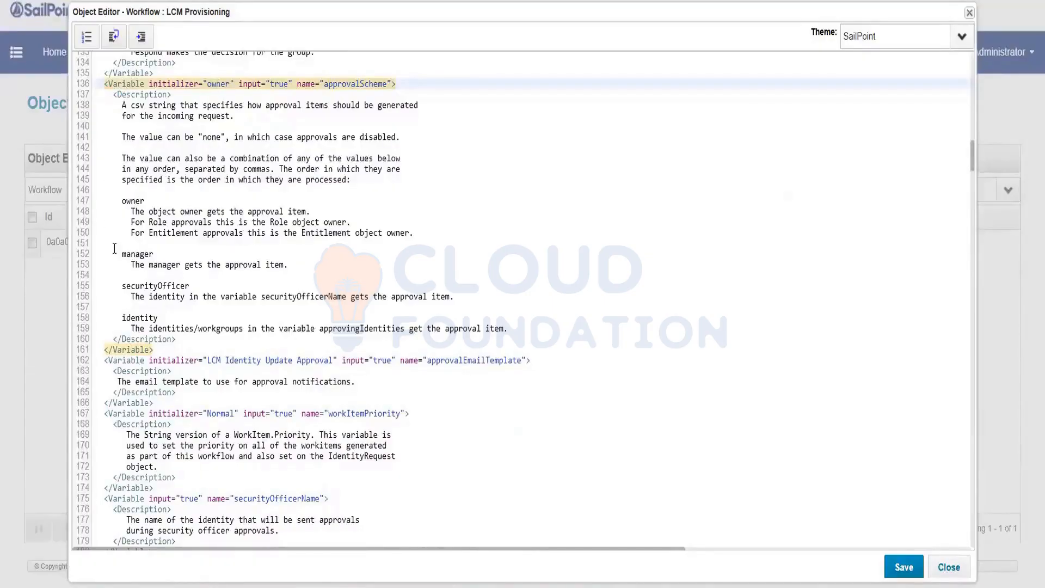
double_click(137, 254)
key(ctrl+c)
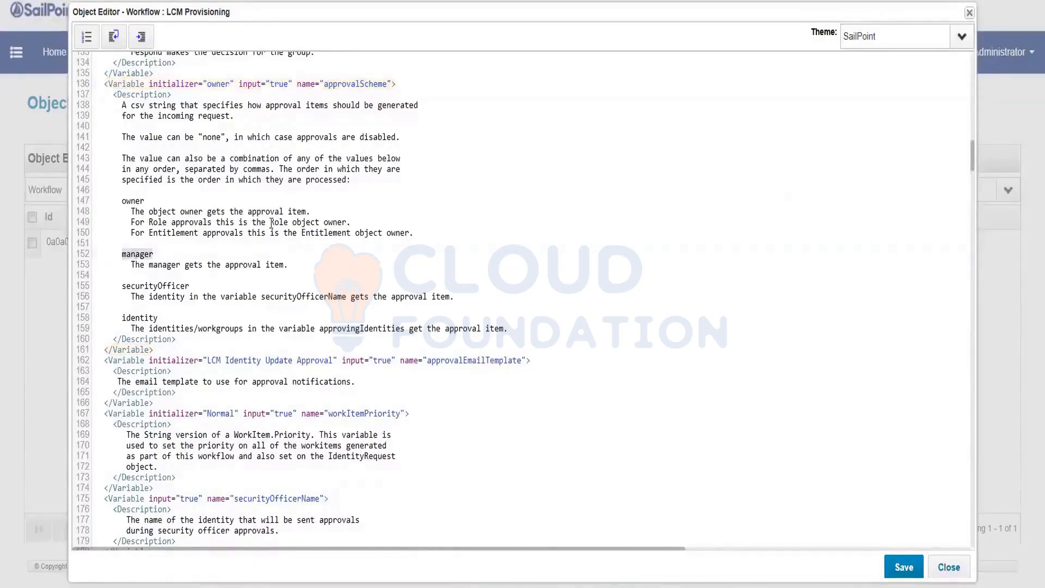
Edit the approvalScheme initializer to 'manager,owner,securityOfficer', copying securityOfficer from the description.
click(205, 83)
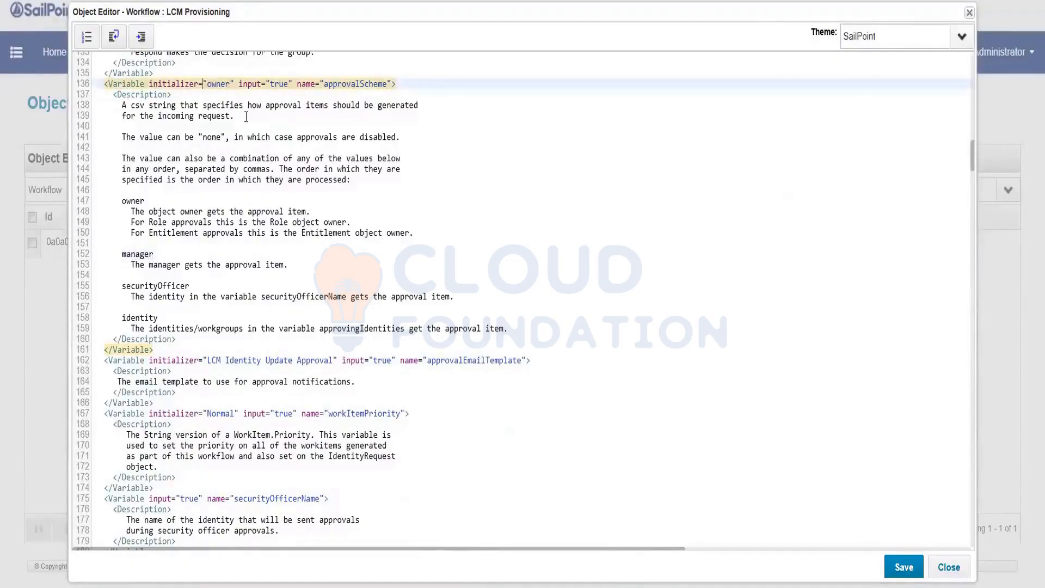
key(ctrl+v)
text(,)
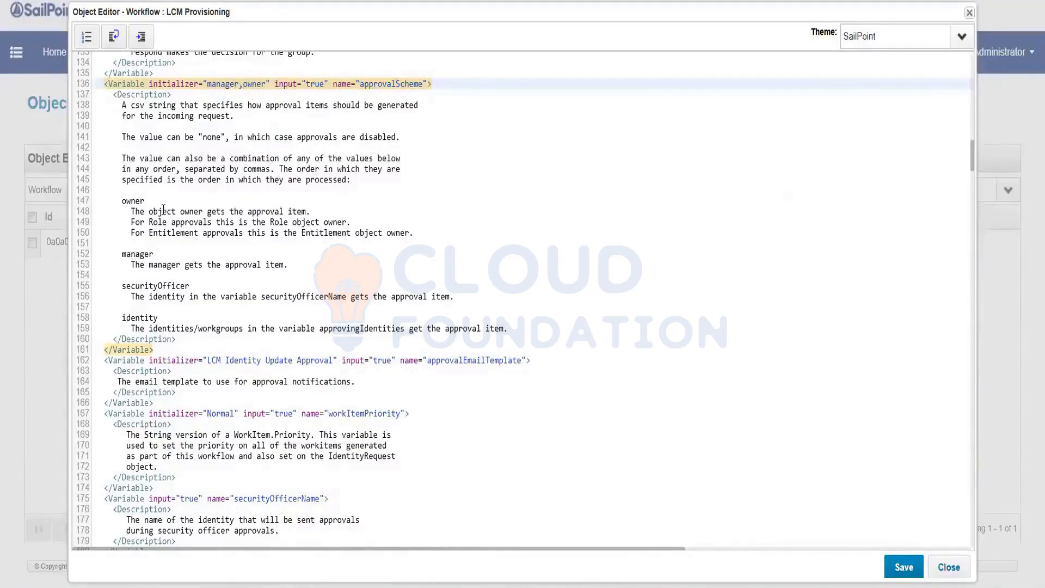
click(265, 84)
text(,)
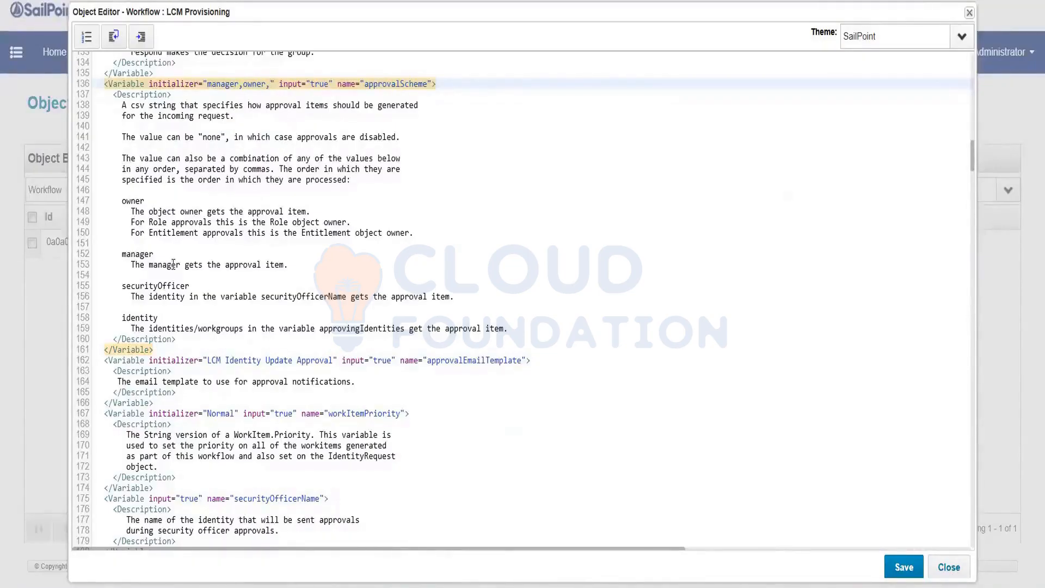
click(147, 285)
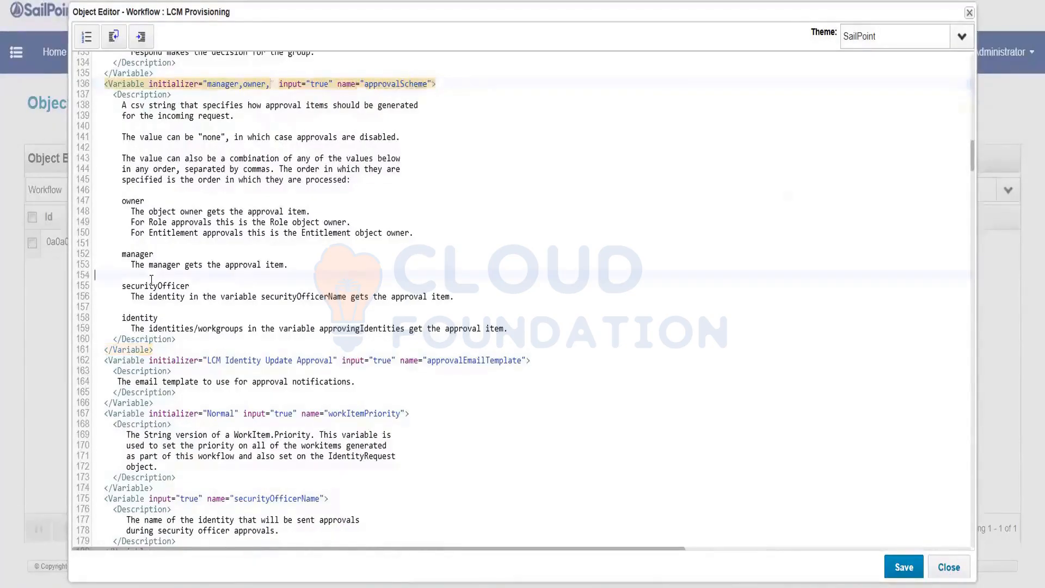
double_click(147, 285)
key(ctrl+c)
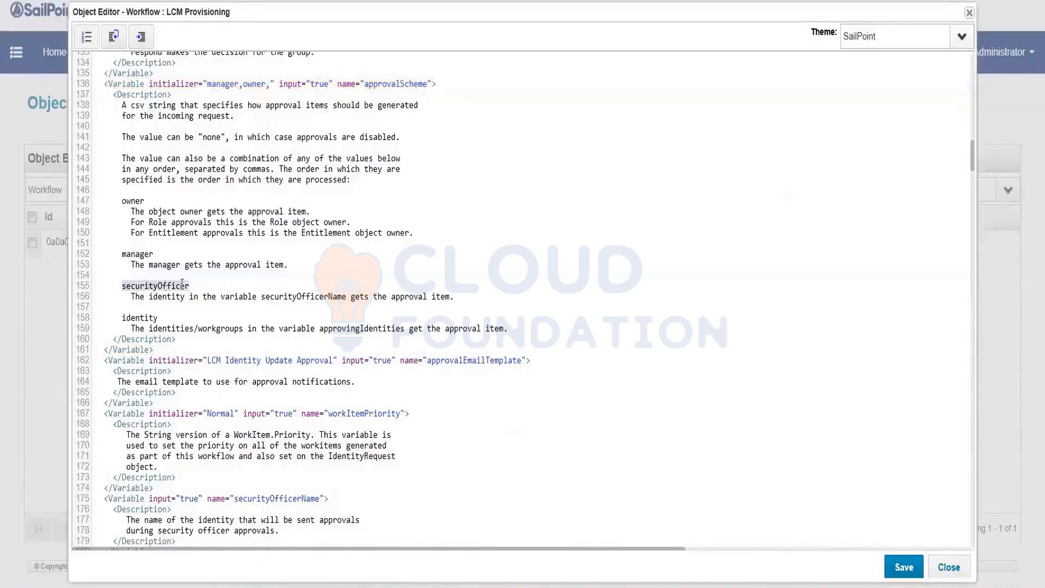
click(325, 90)
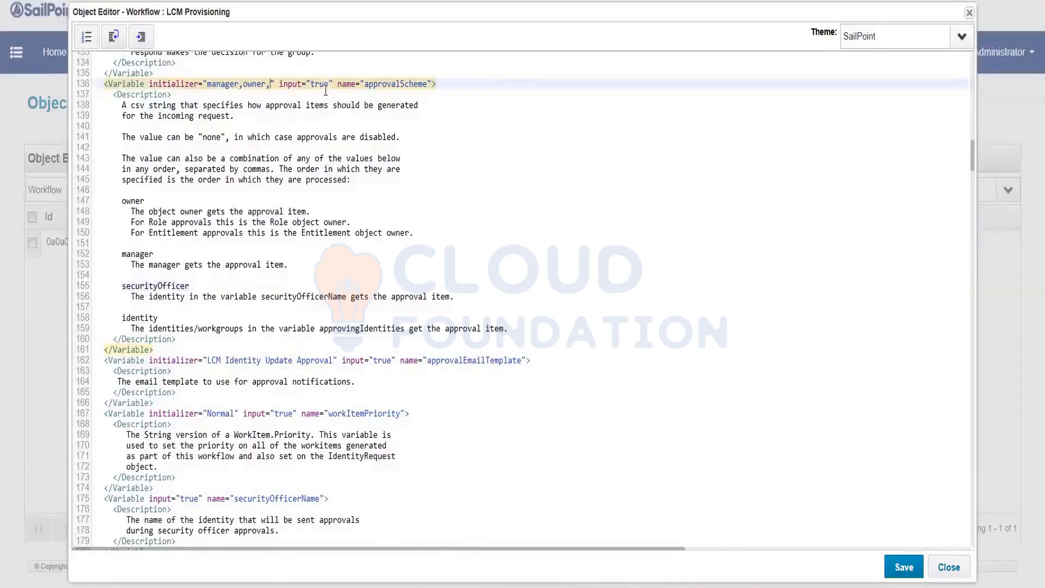
key(ctrl+v)
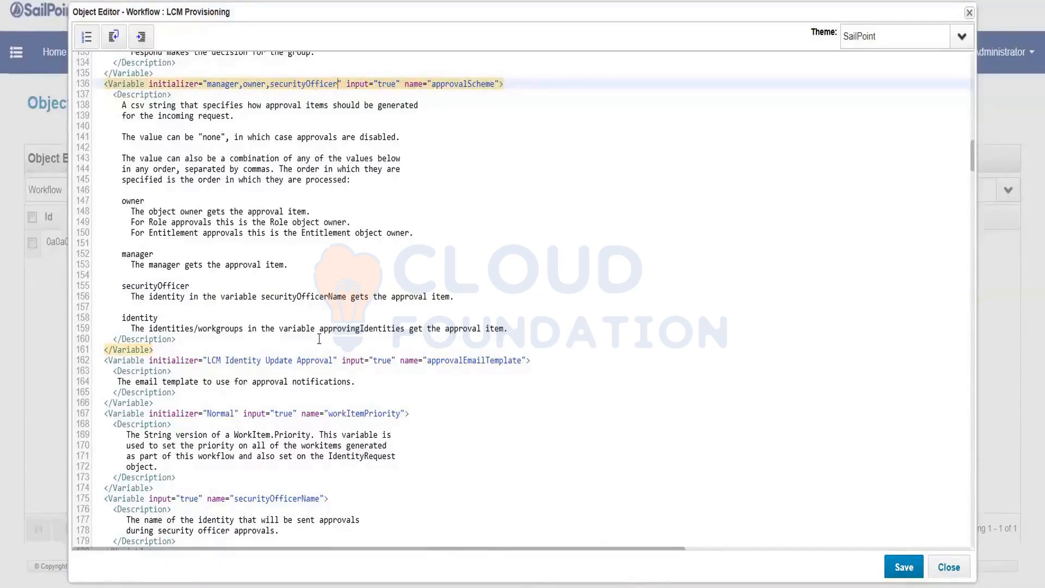
scroll(318, 338, down, 3)
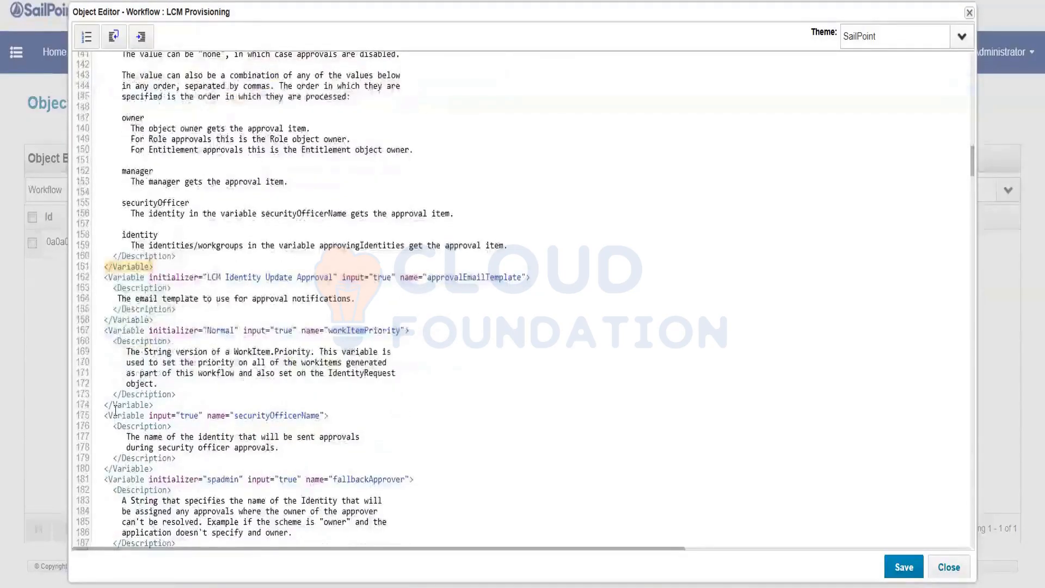
Add an initializer with the security officer's name to securityOfficerName, then save the workflow.
click(114, 406)
click(114, 415)
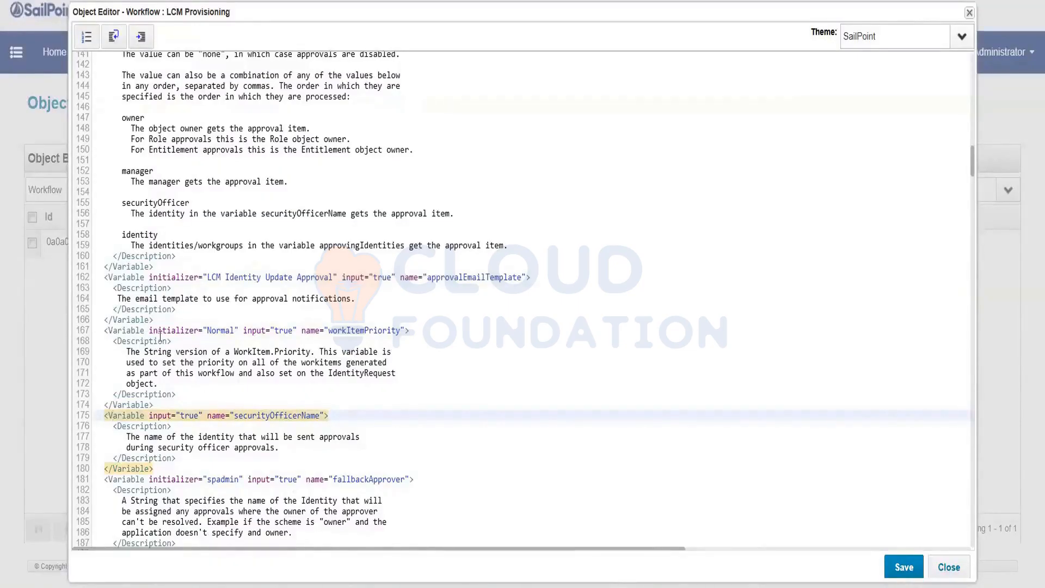
drag(145, 333, 244, 330)
key(ctrl+c)
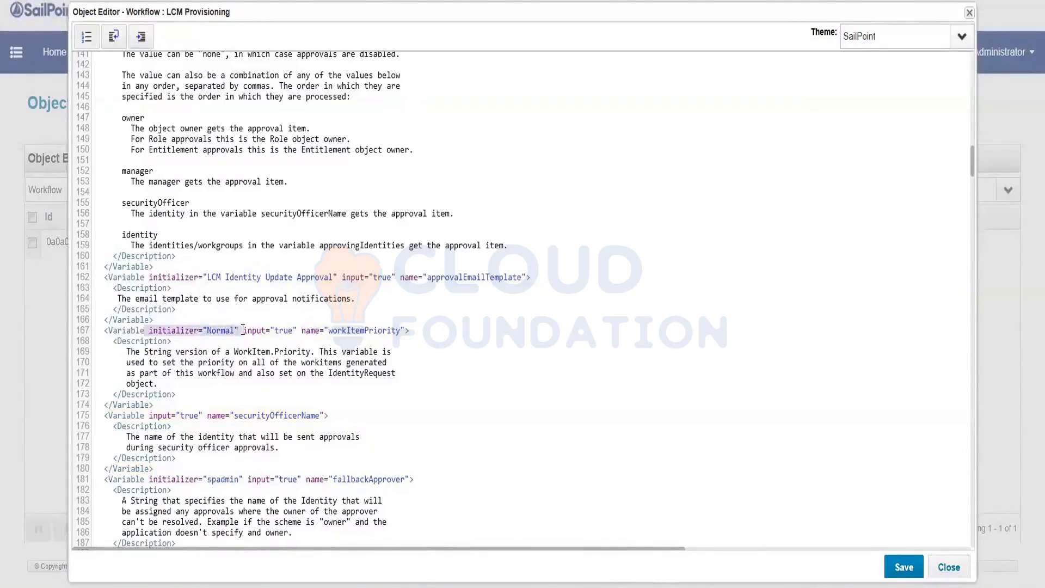
click(144, 415)
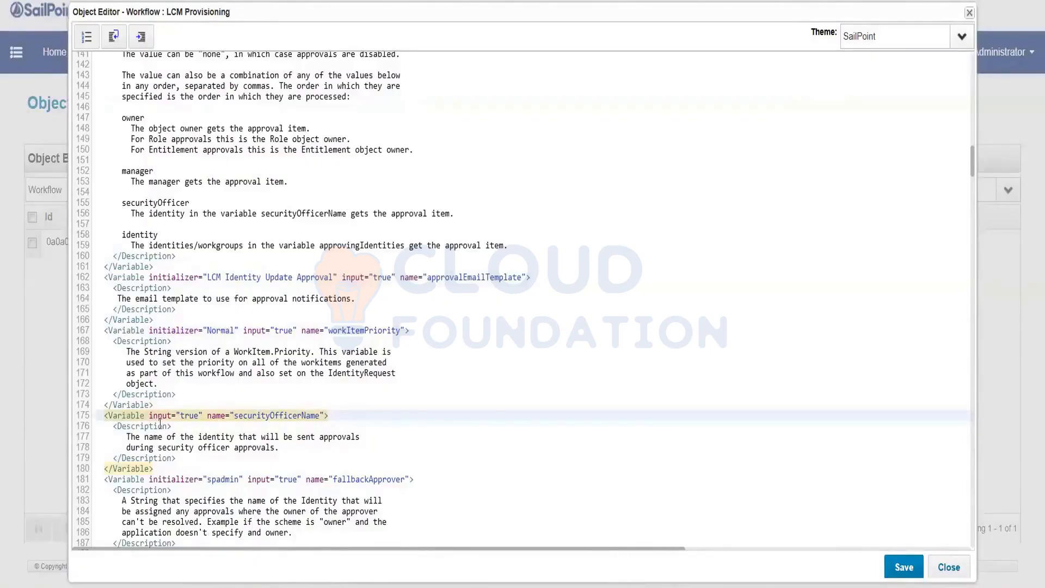
key(ctrl+v)
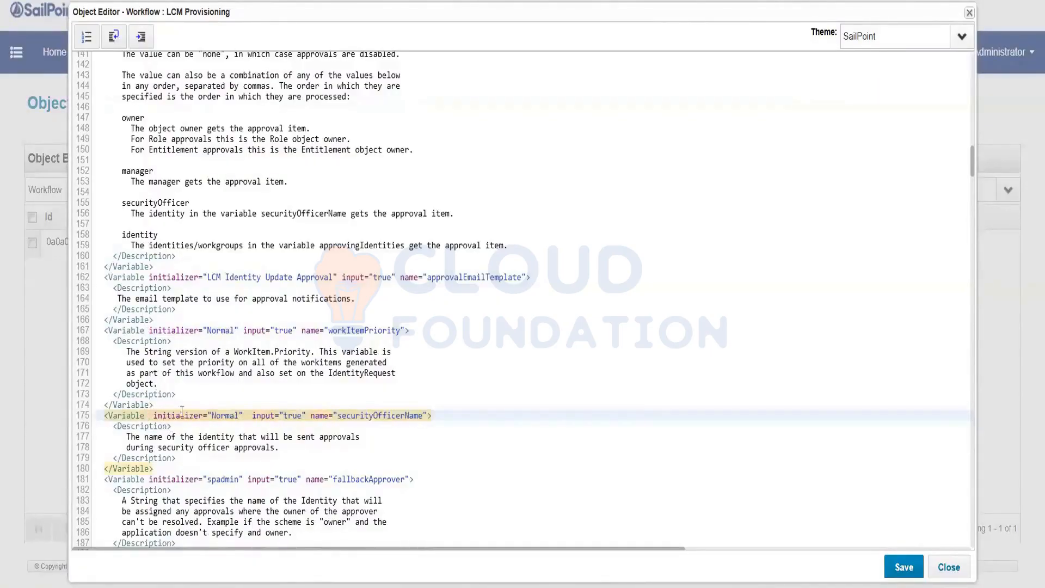
double_click(225, 417)
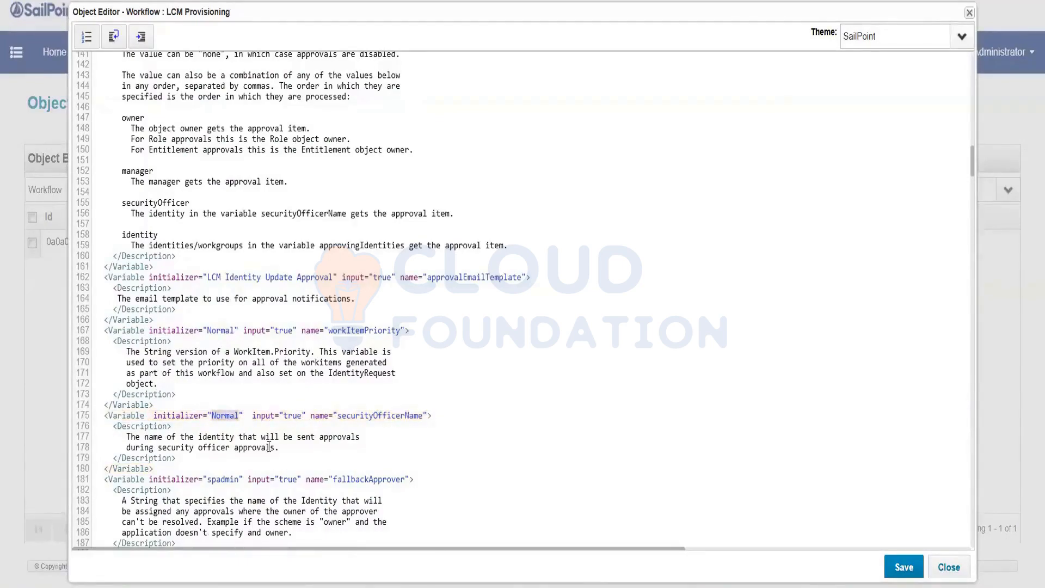
text(Alice Fo)
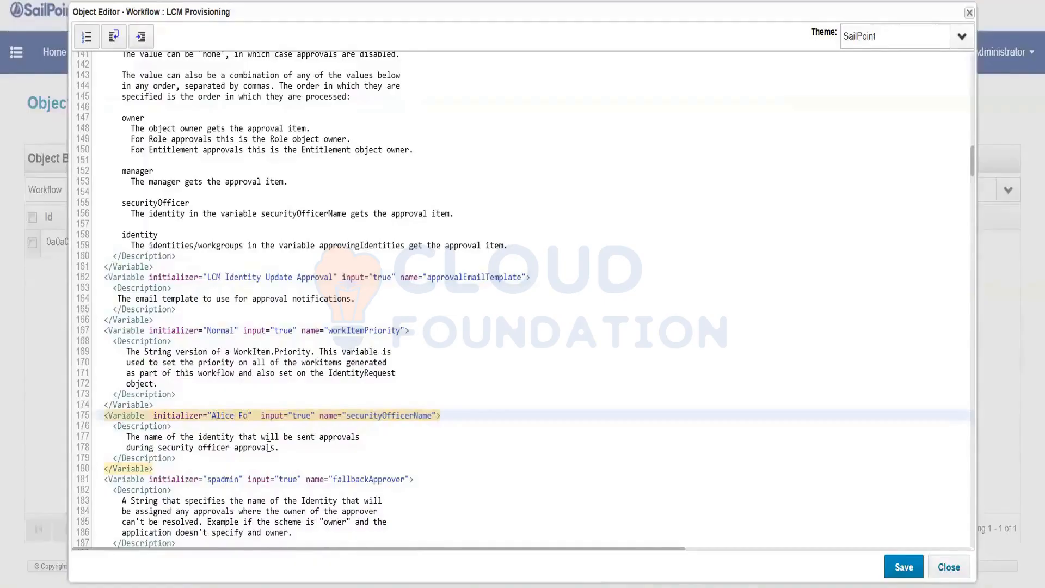
text(rd)
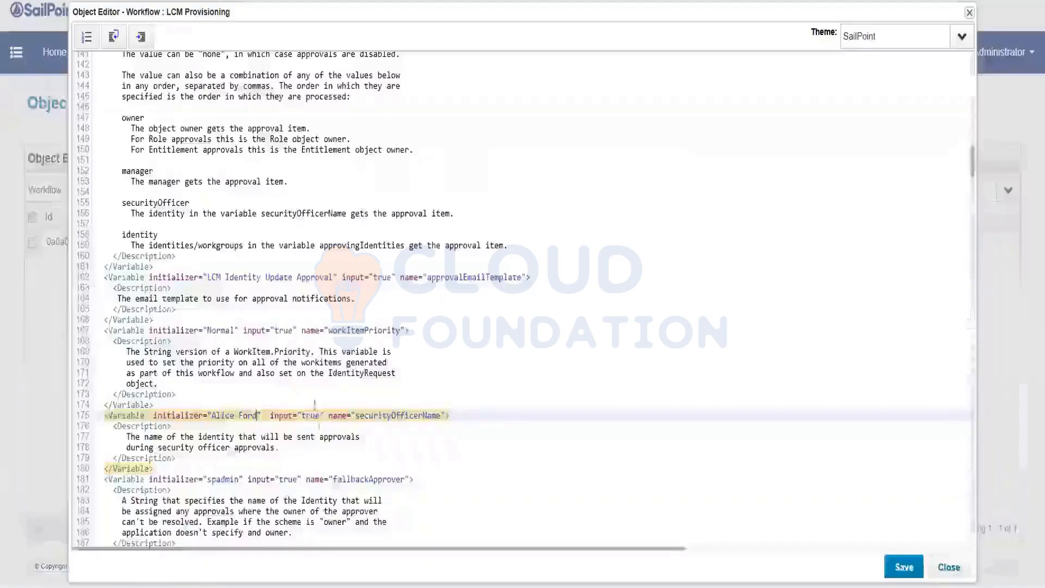
click(902, 567)
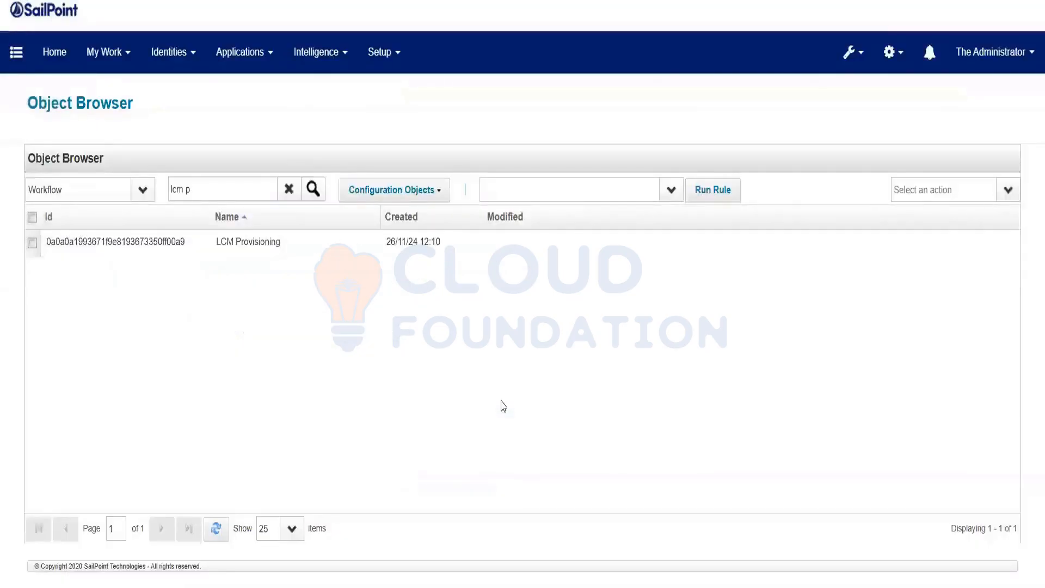
Go to Setup > Business Processes, choosing Leave for the unsubmitted access request page.
click(893, 52)
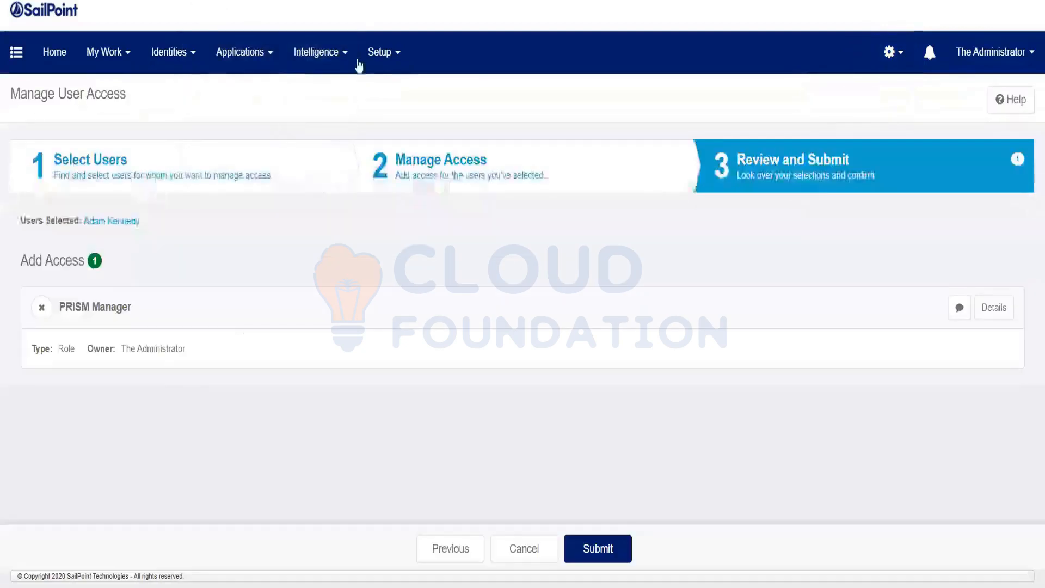
click(391, 65)
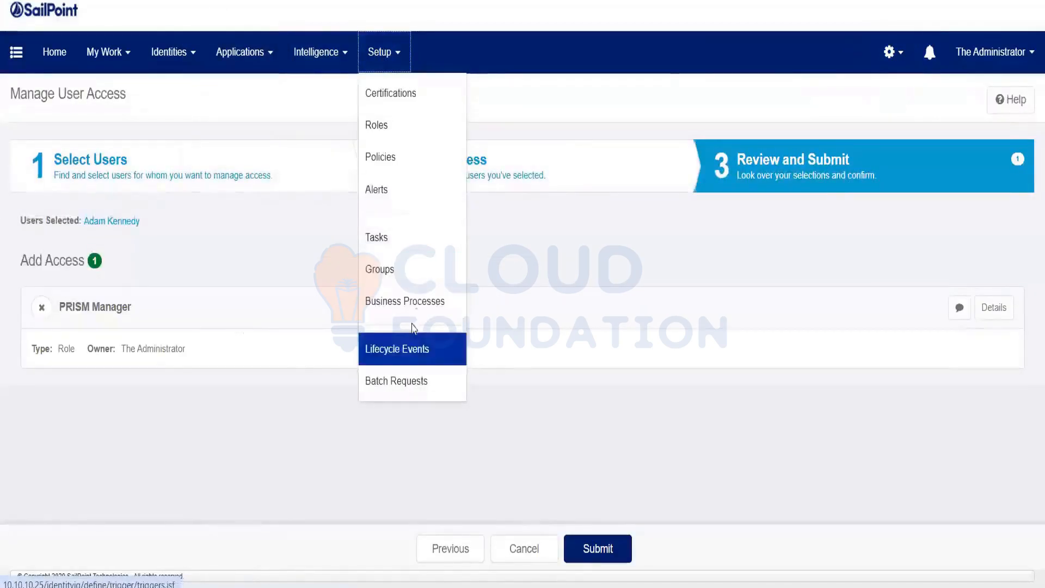
click(417, 312)
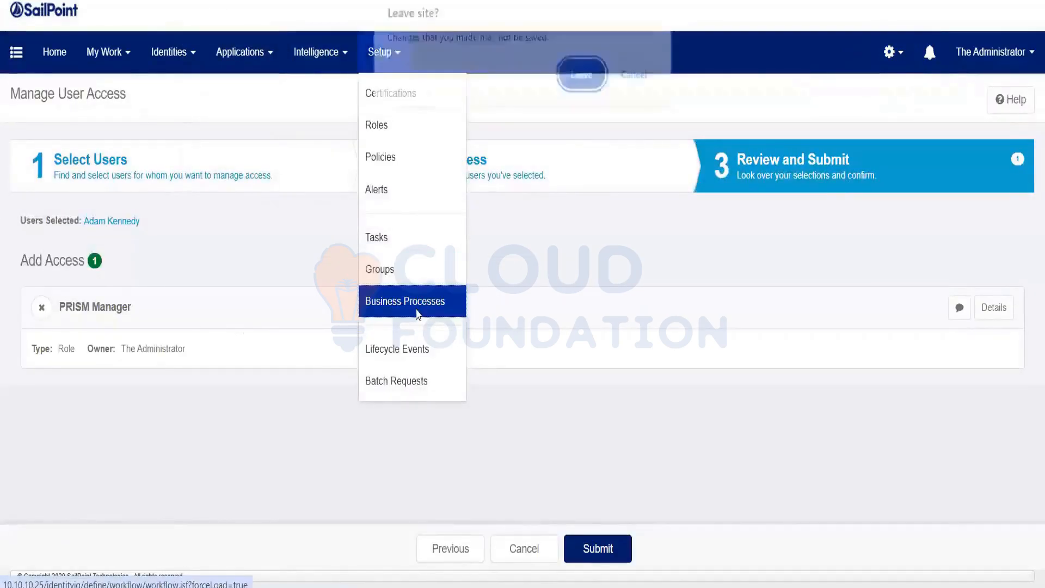
click(569, 65)
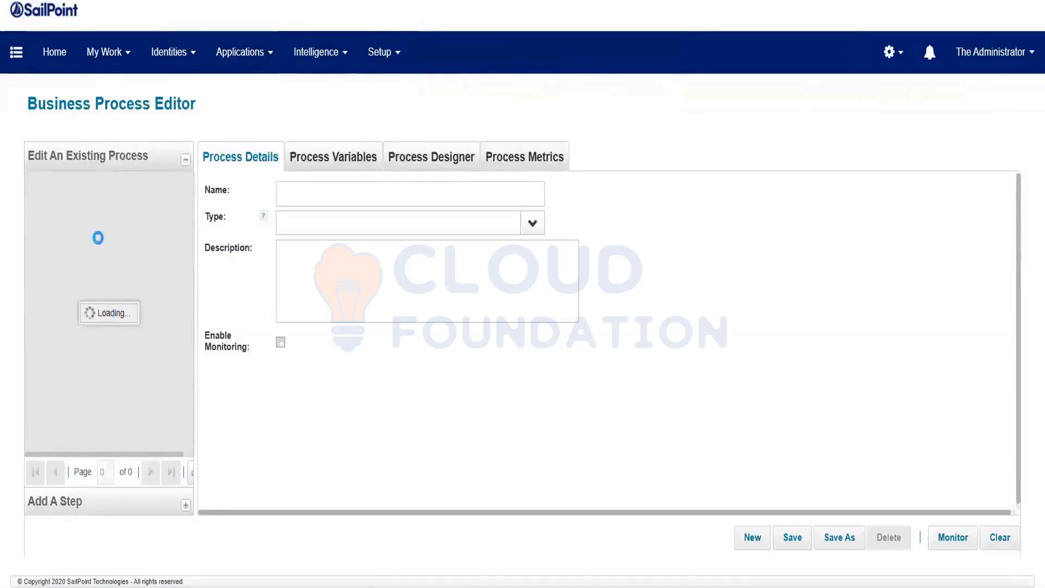
Load LCM Provisioning and check its Process Variables down to the Security Officer field.
scroll(124, 260, down, 5)
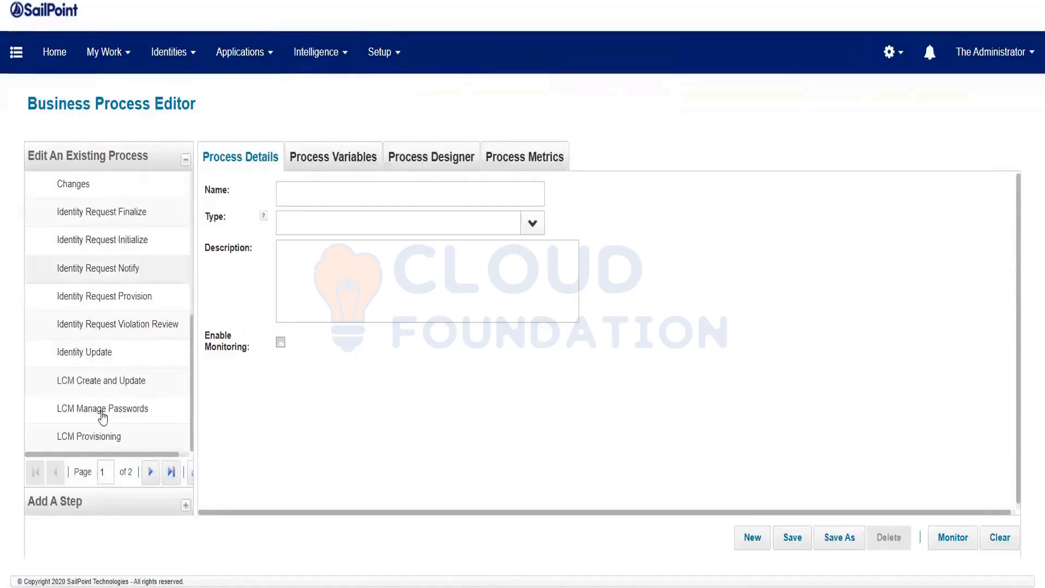
click(79, 437)
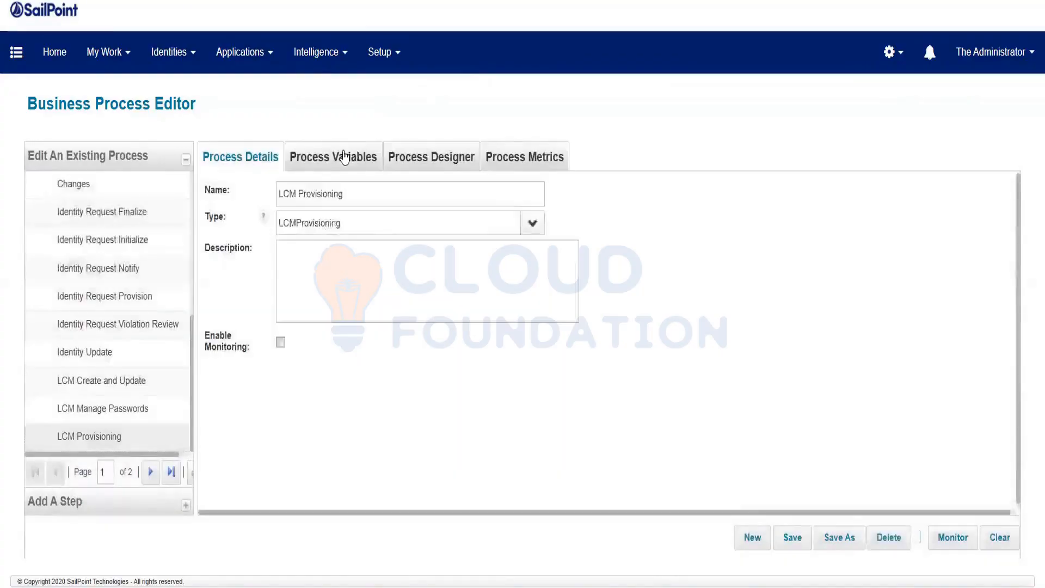
click(345, 157)
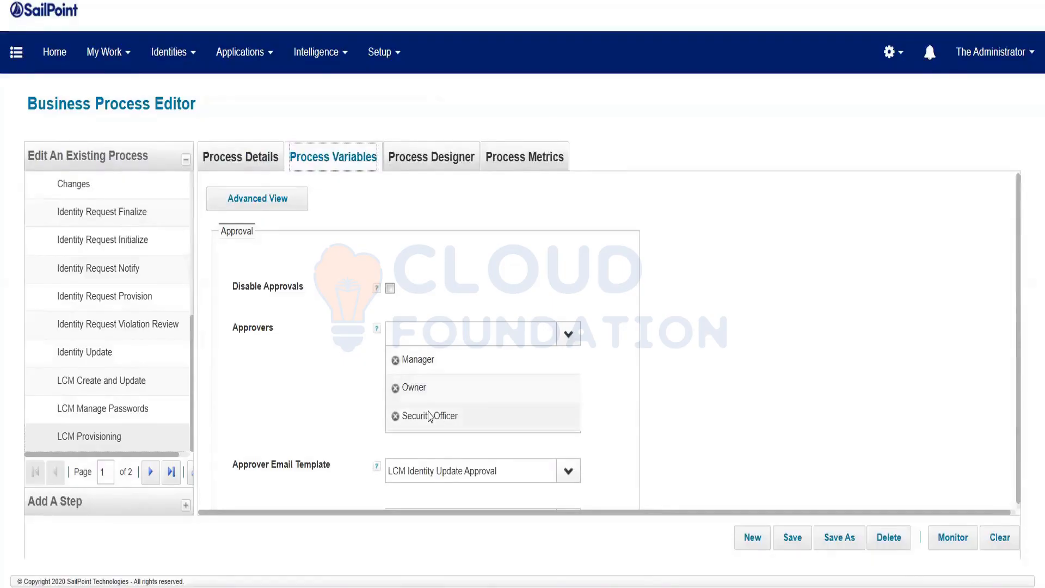
scroll(459, 415, down, 3)
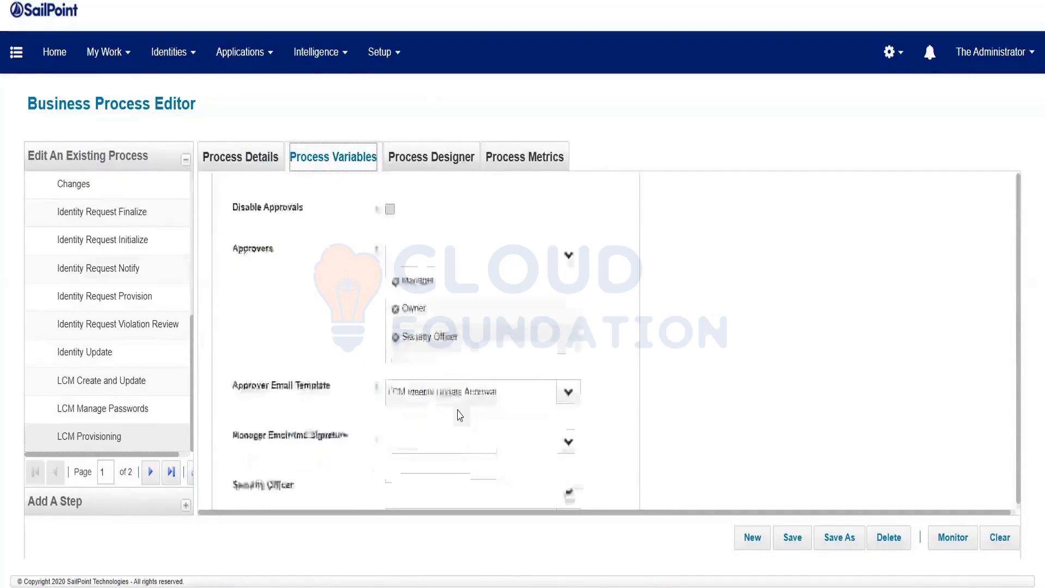
click(418, 398)
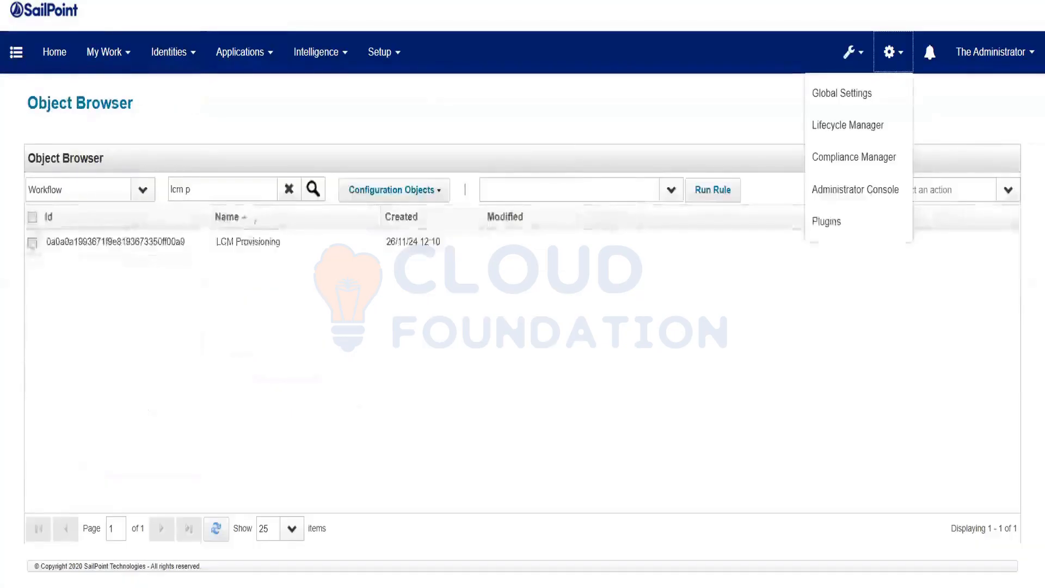
Open the LCM Provisioning workflow XML and duplicate the browser page in a new tab.
click(249, 242)
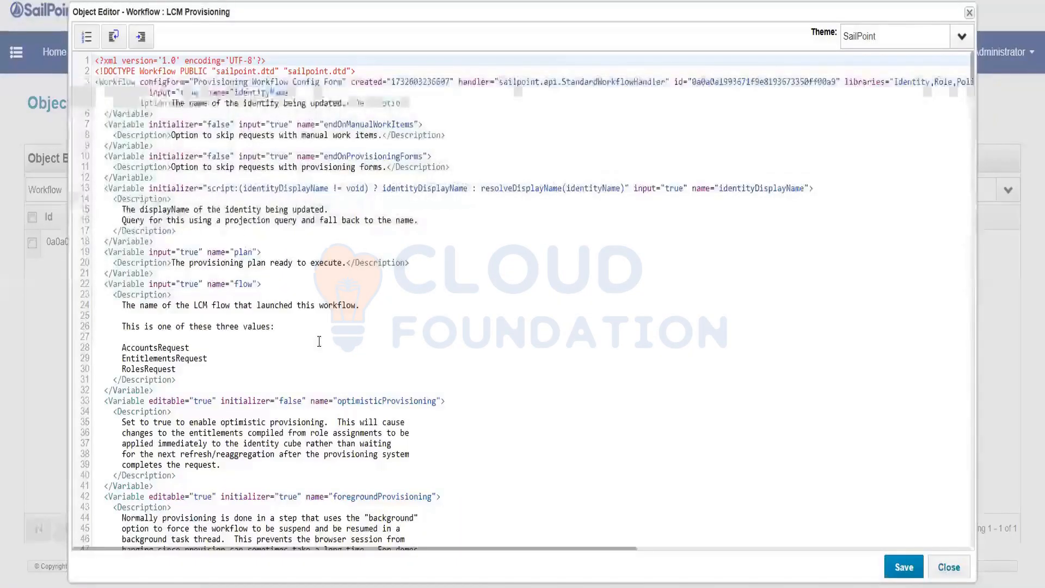
scroll(319, 341, down, 1)
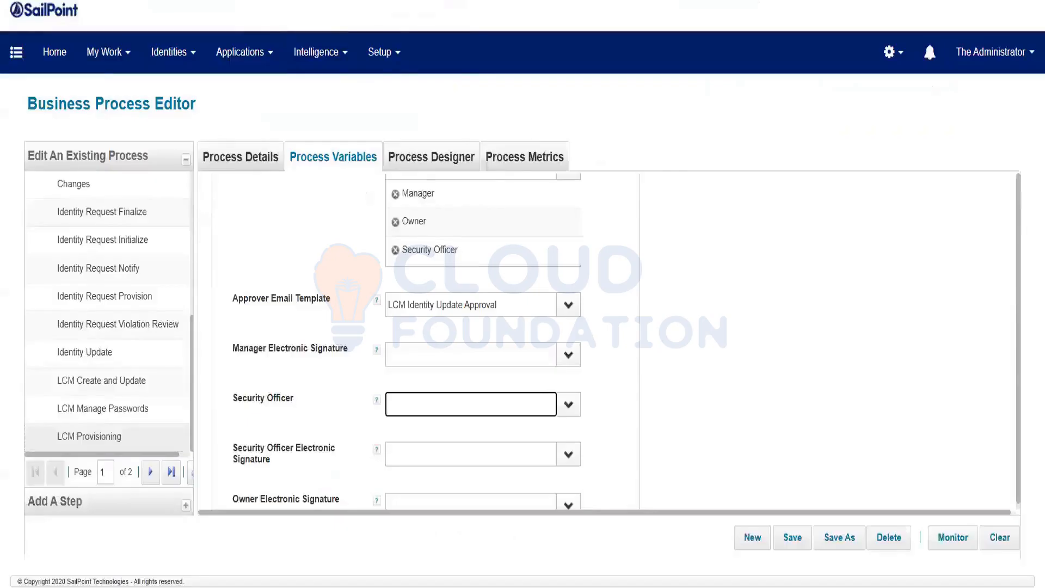
right_click(296, 0)
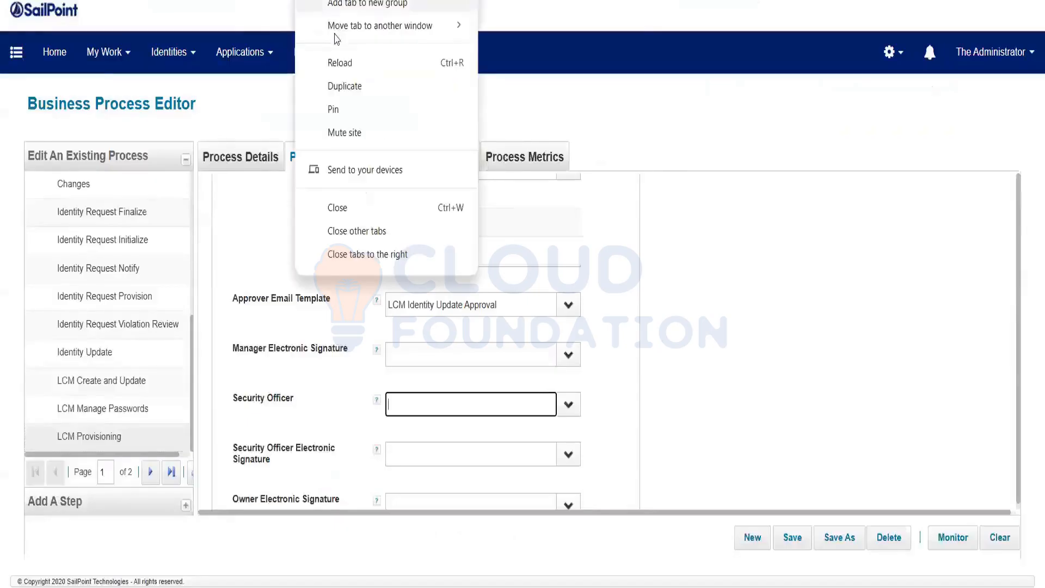
click(345, 85)
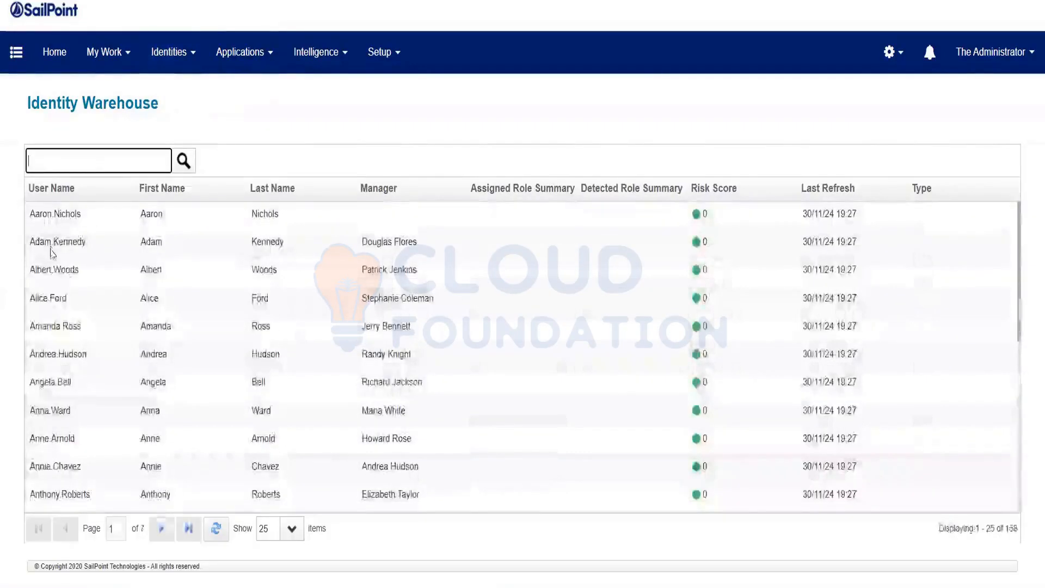
Open the security officer identity's details and copy its user name.
click(60, 300)
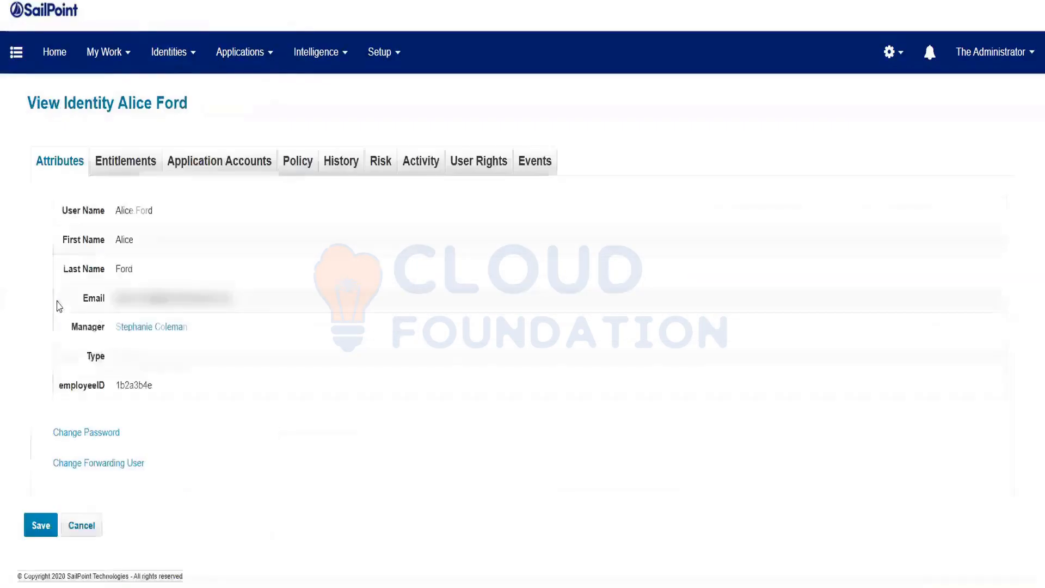
drag(116, 217, 182, 225)
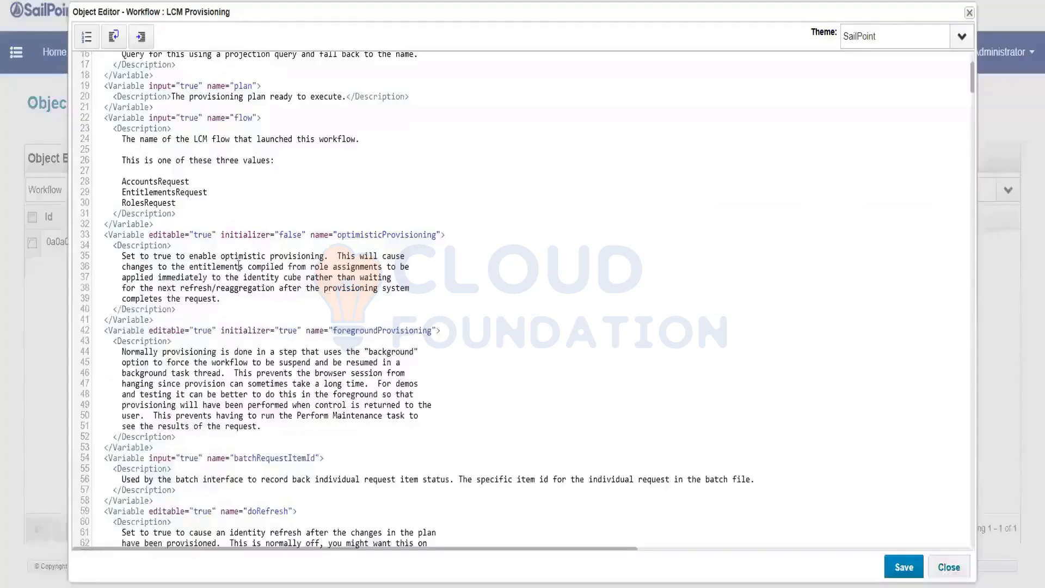
scroll(239, 265, down, 8)
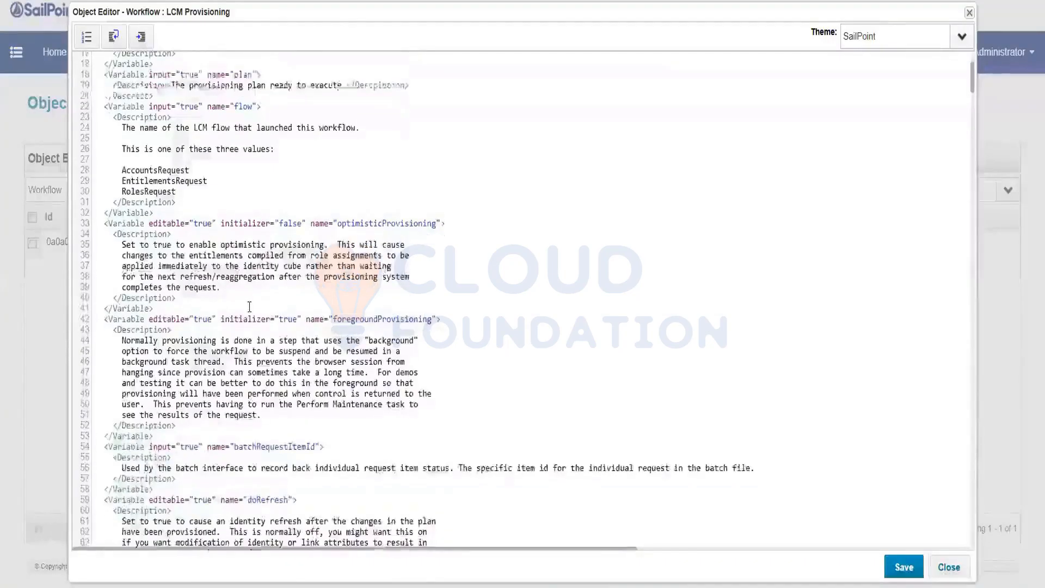
Replace the space in the line 175 securityOfficerName value with a dot and save the workflow.
scroll(249, 306, down, 10)
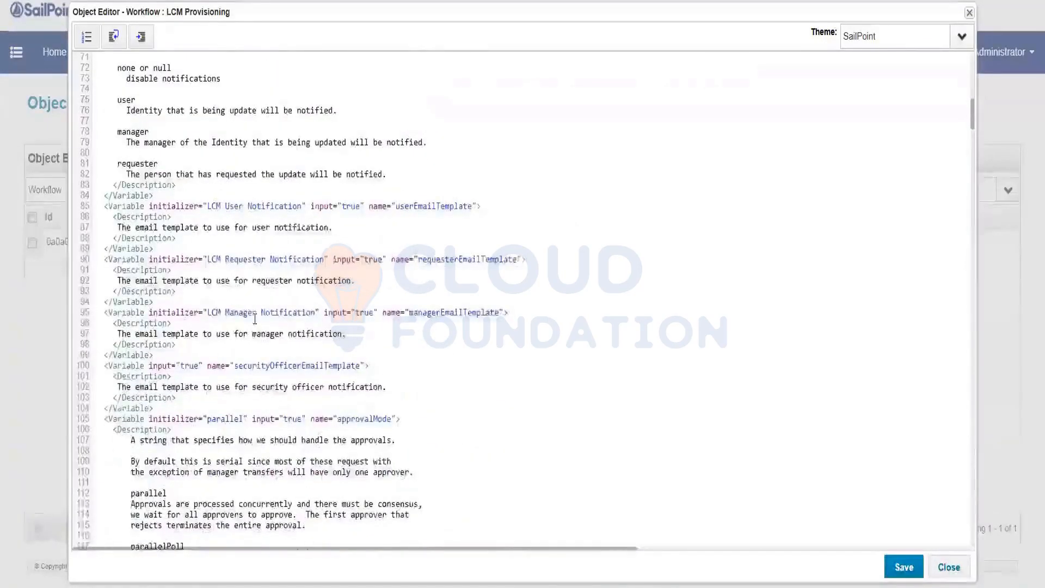
scroll(255, 319, down, 9)
scroll(255, 319, down, 17)
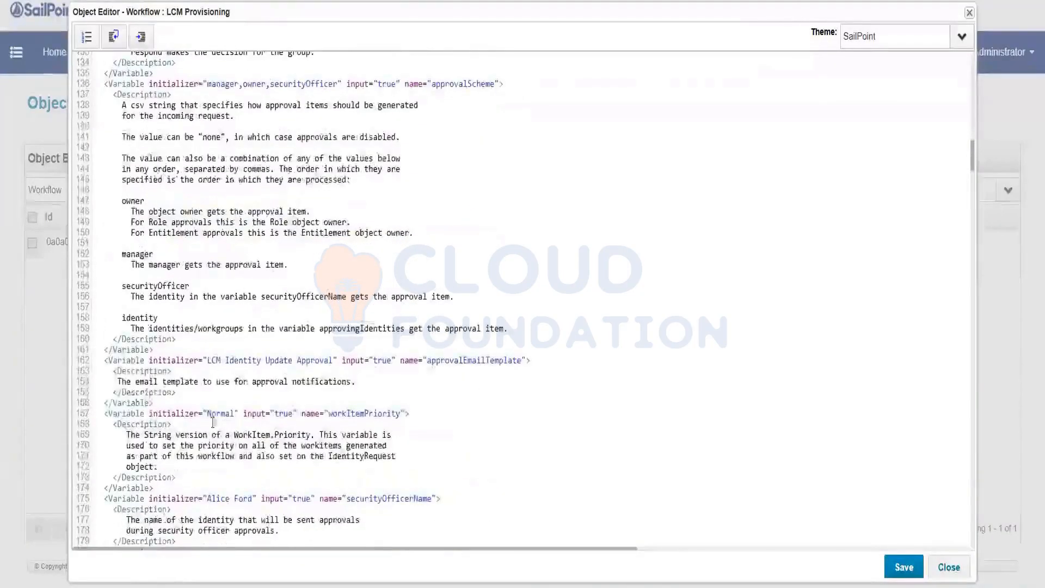
click(229, 498)
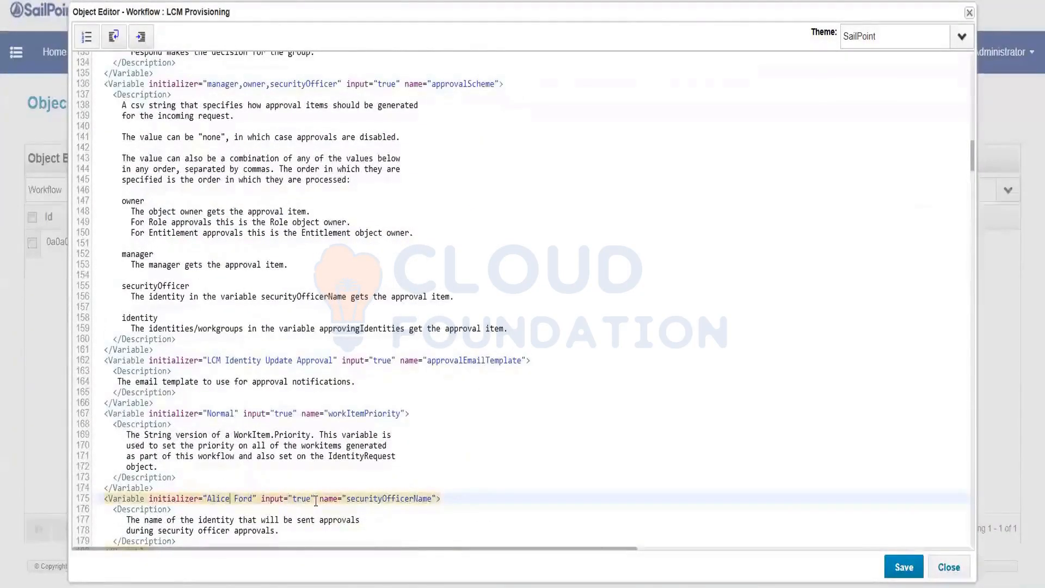
key(Delete)
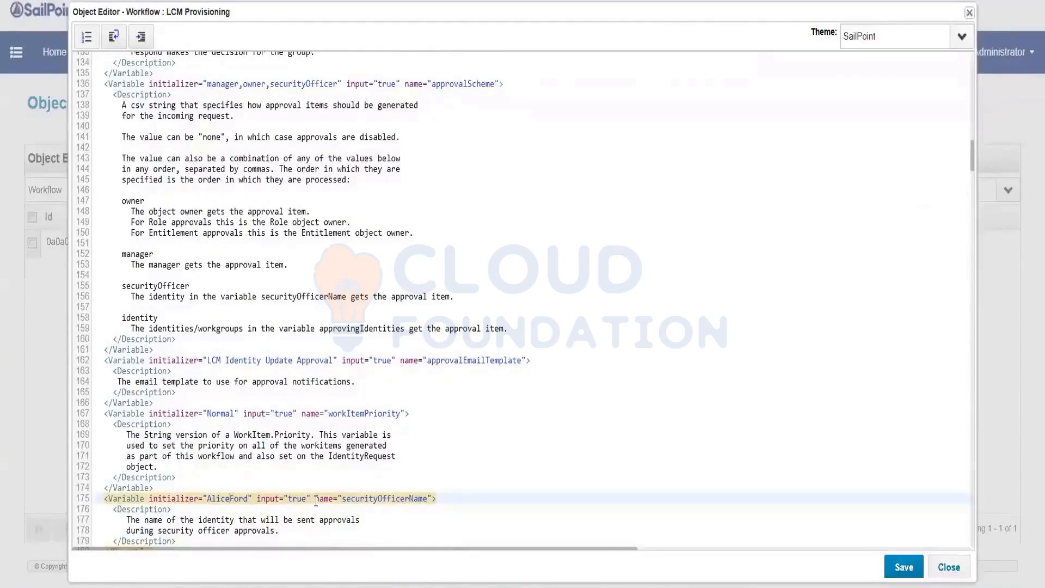
text(.)
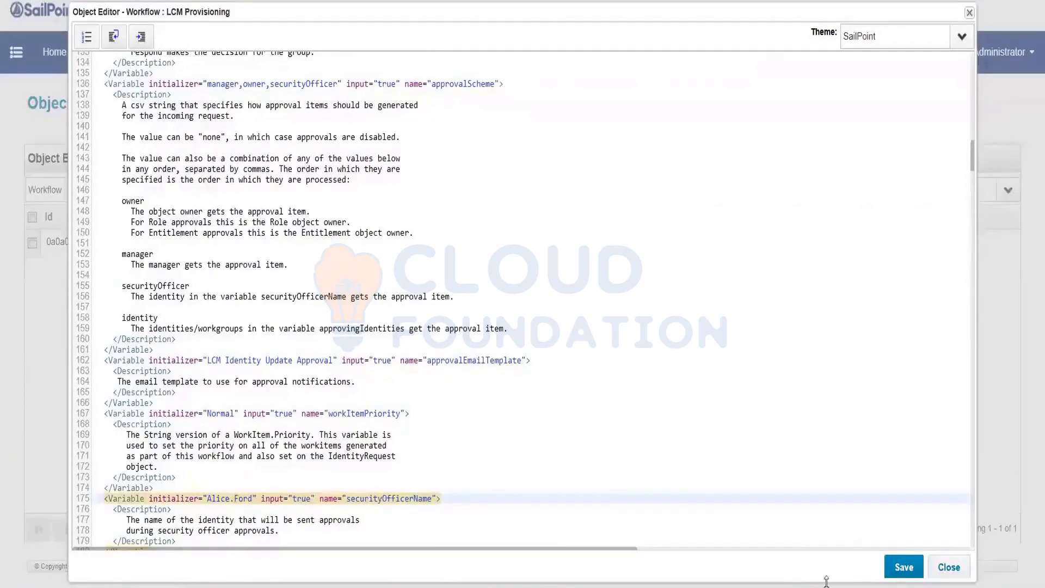
click(908, 567)
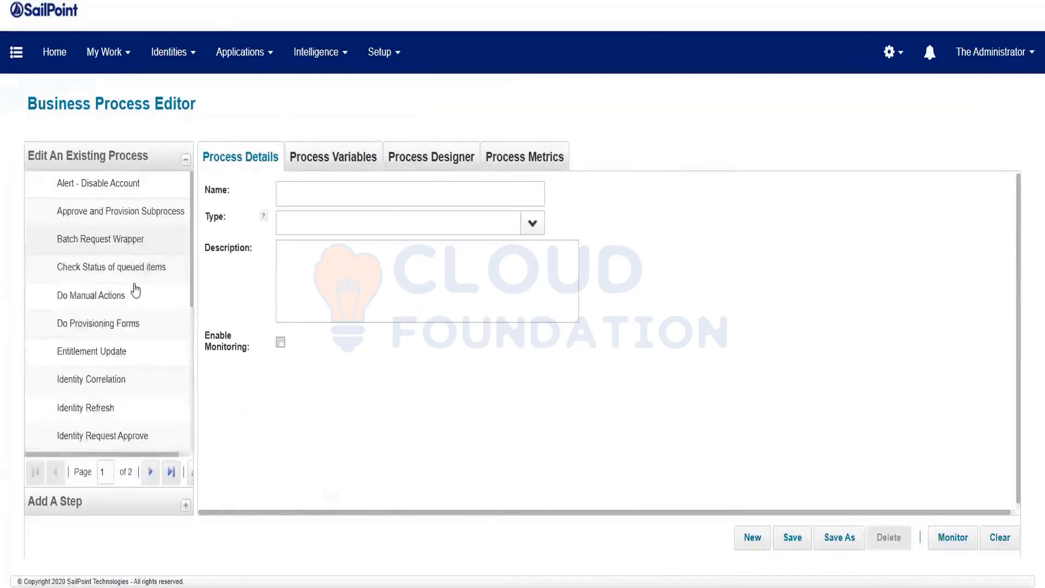
Load the LCM Provisioning process and show its Process Variables.
scroll(135, 290, down, 5)
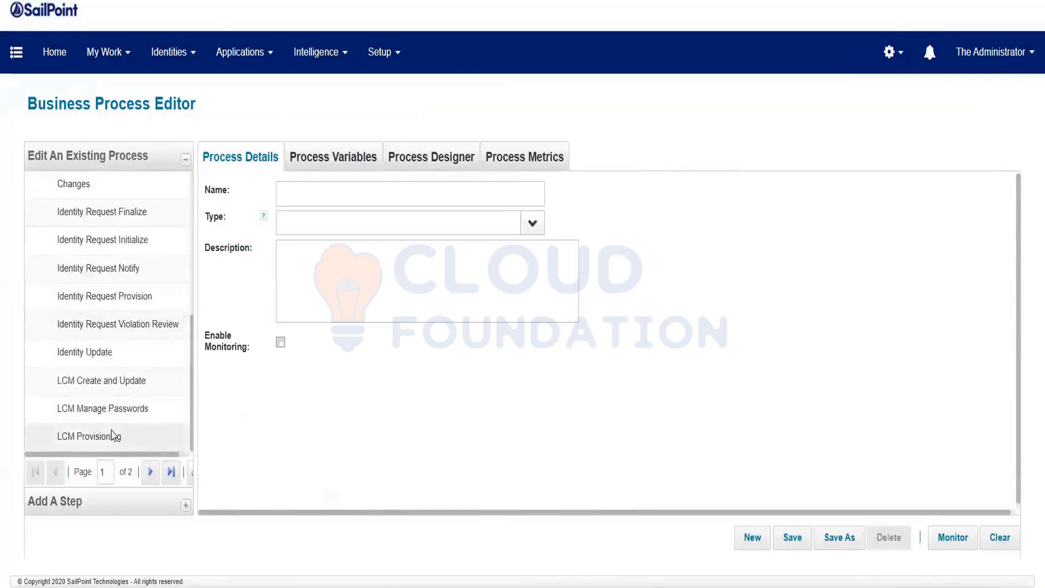
click(113, 436)
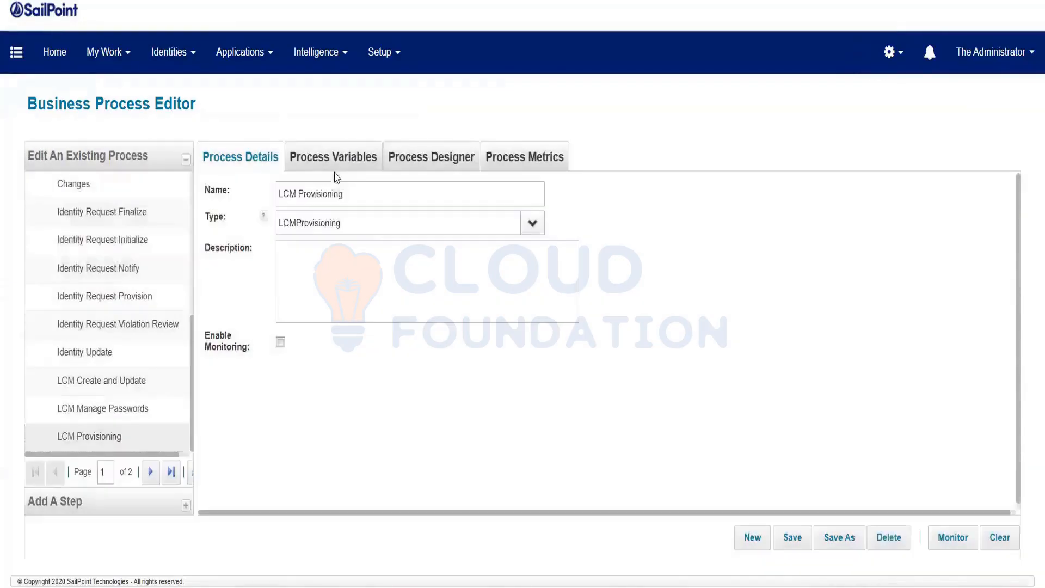
click(335, 170)
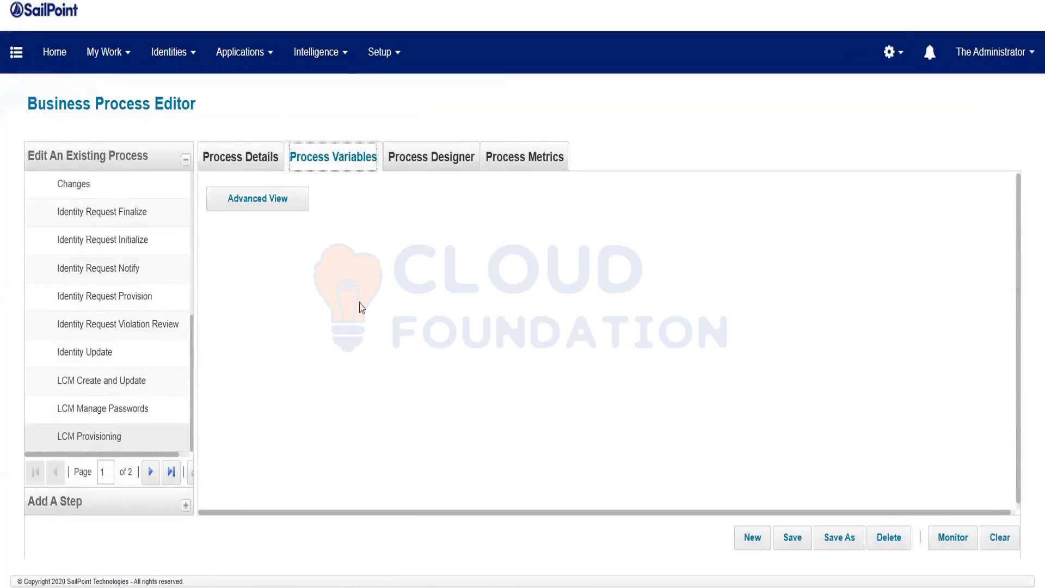
Add Specific Identities/Workgroups to the Manager, Owner and Security Officer approver types.
scroll(359, 308, down, 5)
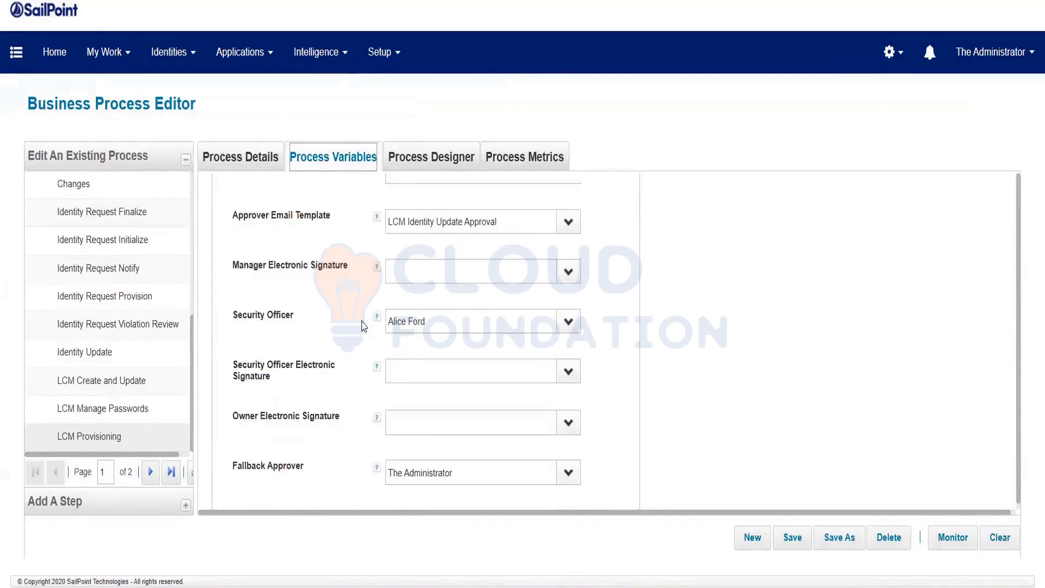
scroll(363, 325, up, 3)
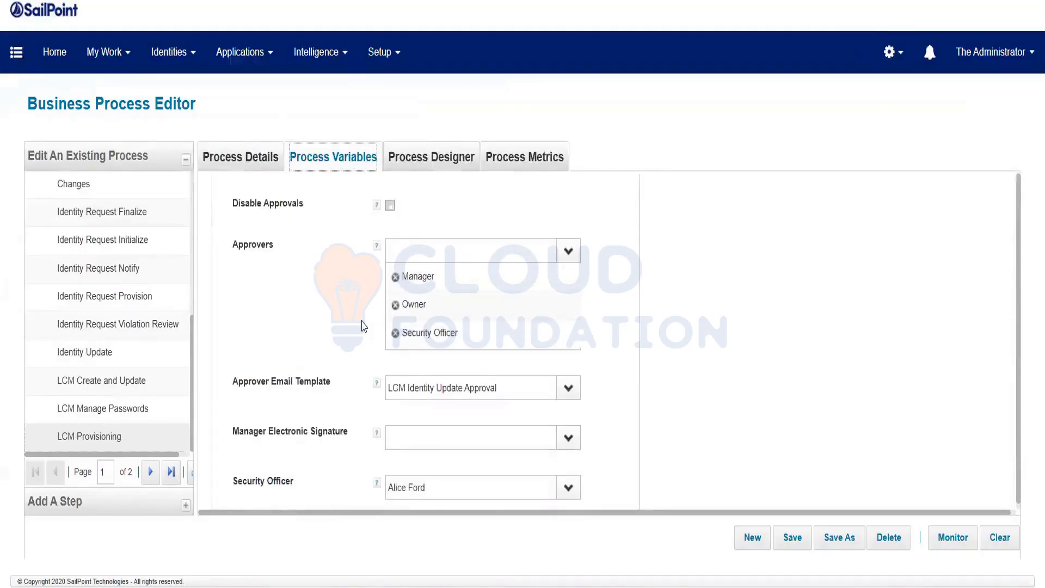
click(571, 259)
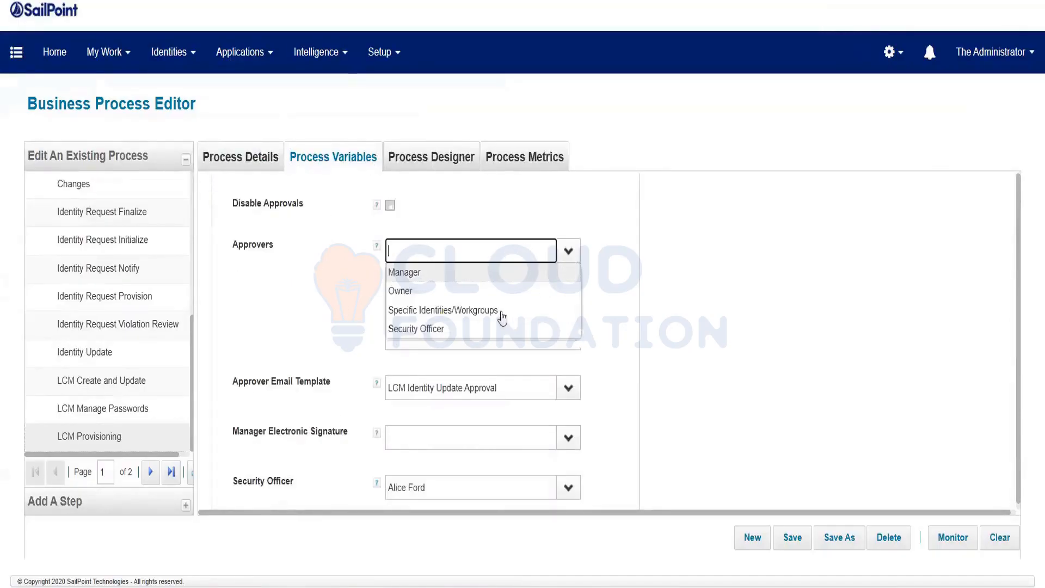
click(447, 312)
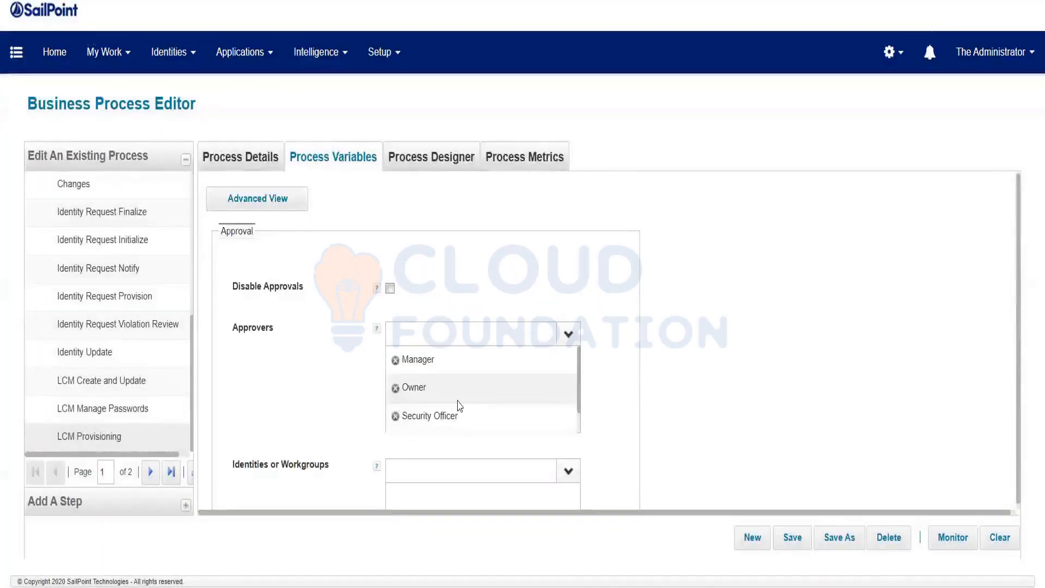
scroll(553, 388, down, 1)
Pick an identity under Identities or Workgroups and save the LCM Provisioning process.
scroll(587, 388, down, 1)
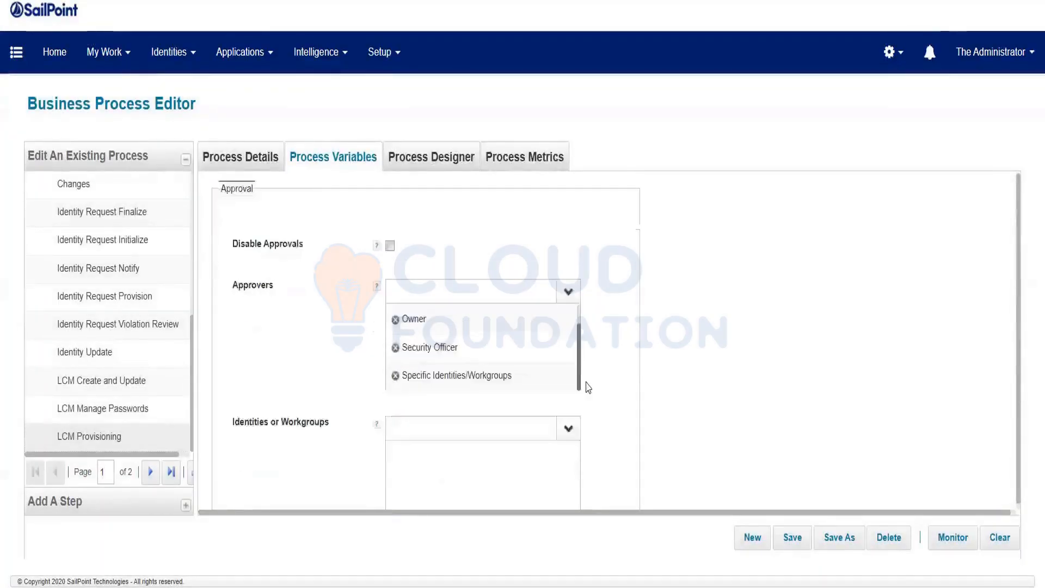
scroll(588, 388, down, 3)
click(568, 305)
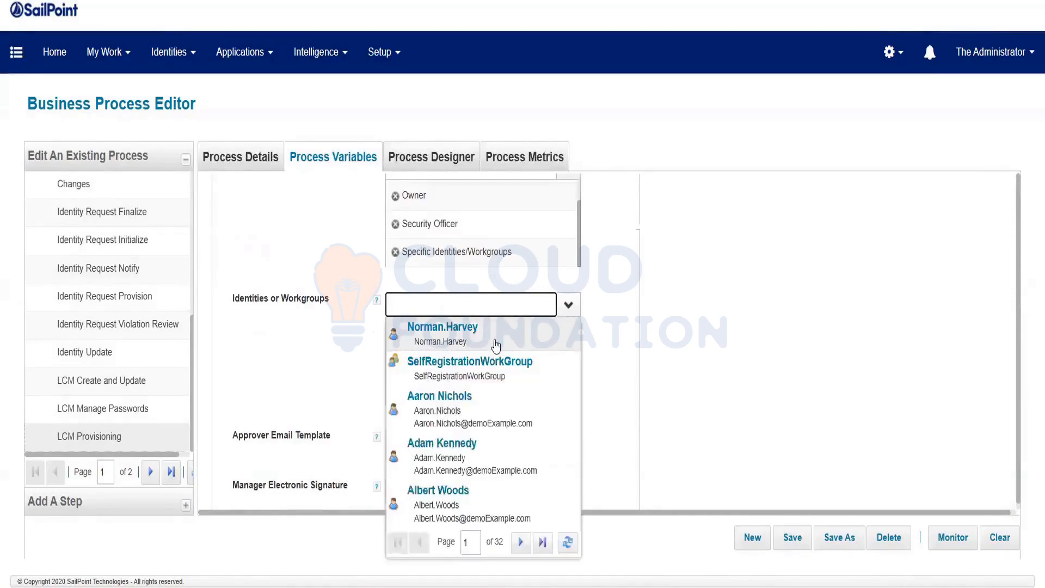
click(442, 464)
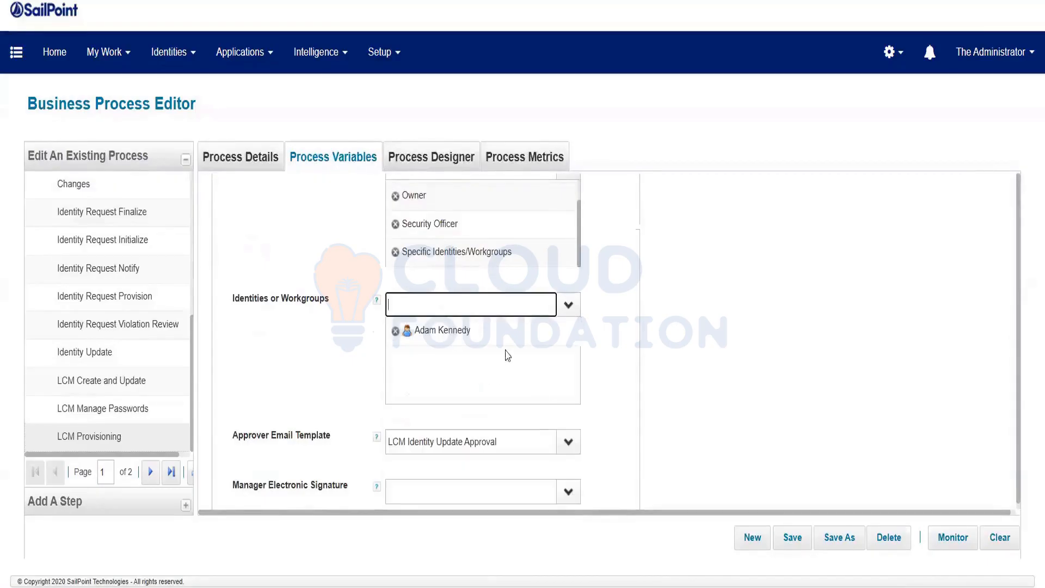
click(792, 540)
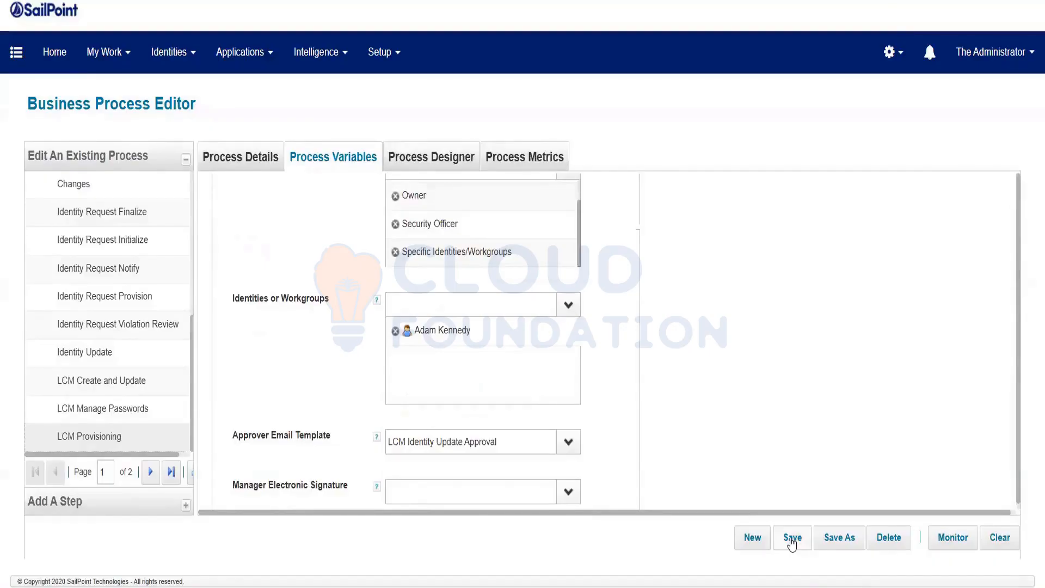
click(792, 539)
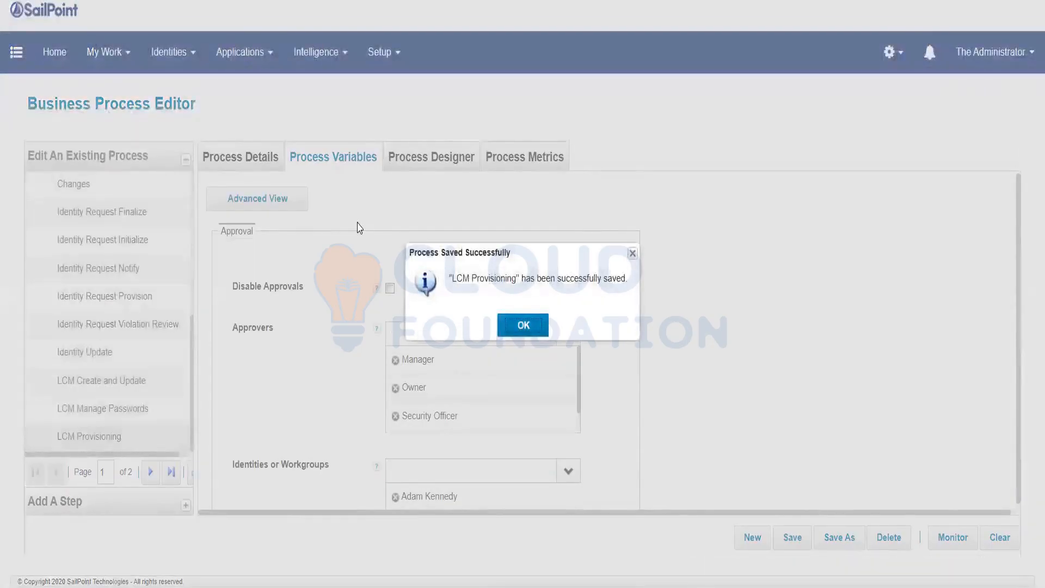
Dismiss the save confirmation, review the saved approvers, and reselect Specific Identities/Workgroups.
click(524, 320)
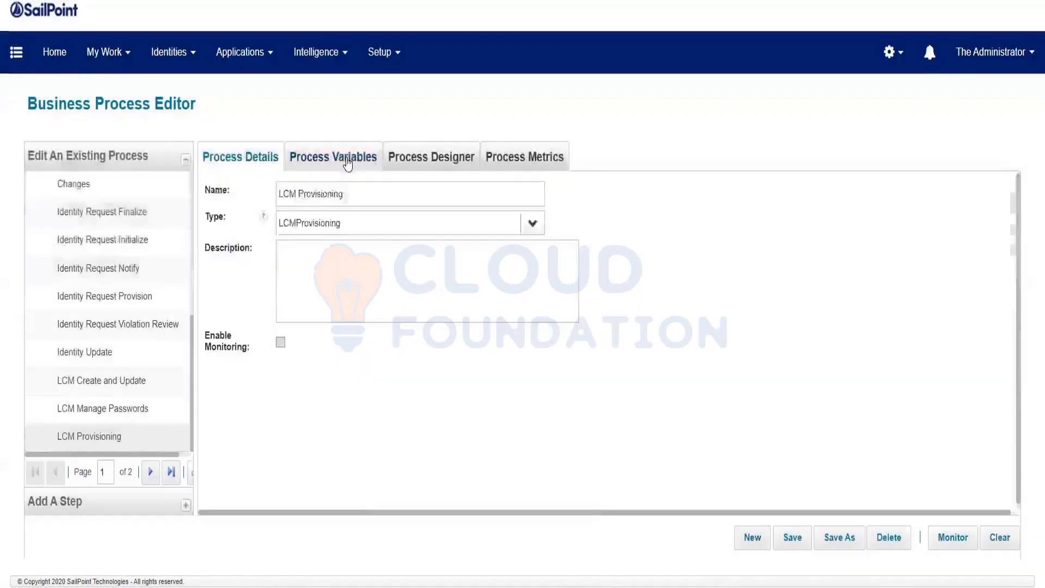
click(347, 162)
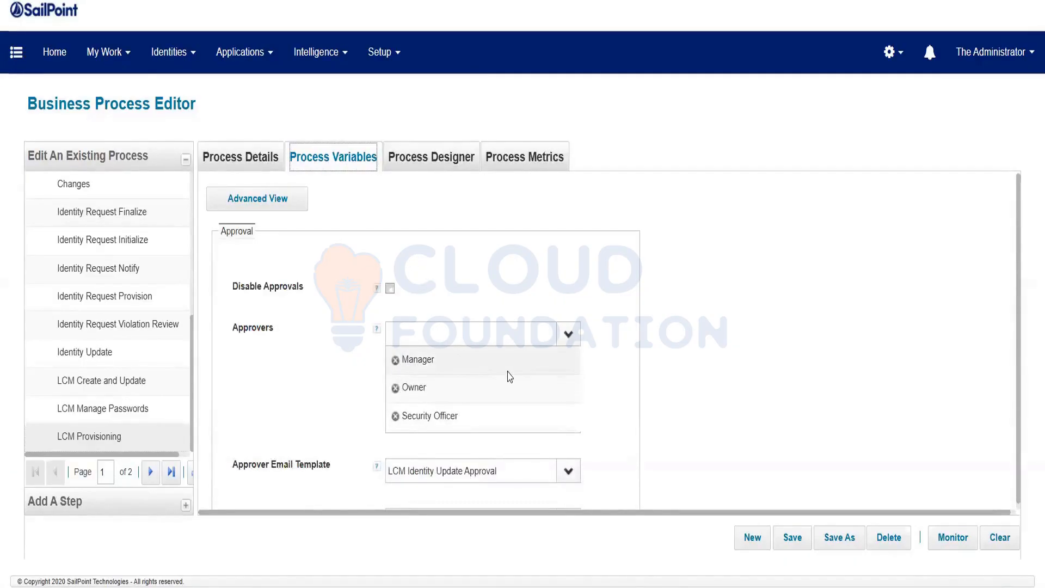
scroll(495, 371, down, 1)
scroll(478, 338, down, 1)
scroll(472, 306, up, 2)
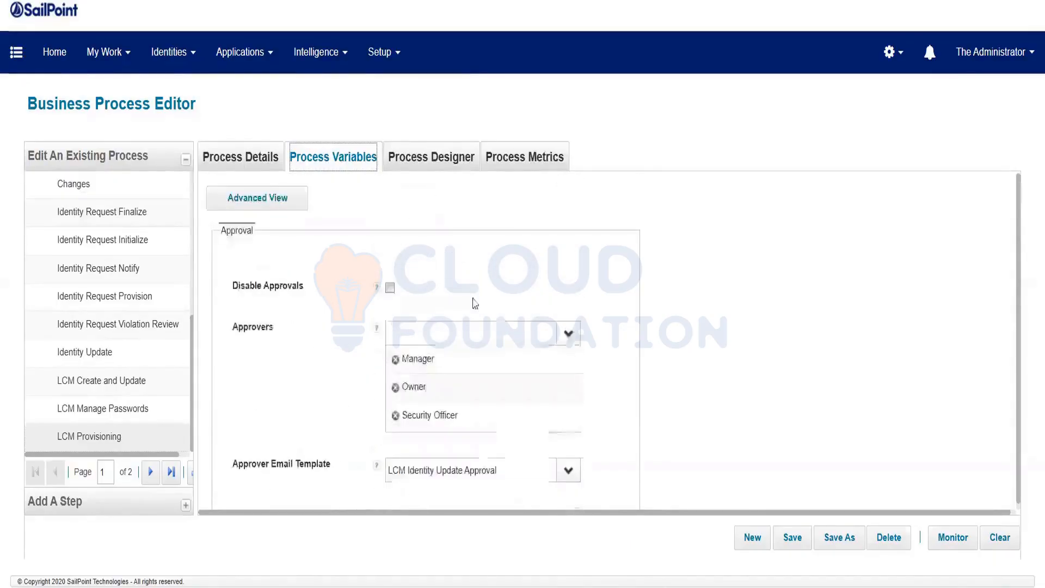
scroll(439, 399, down, 3)
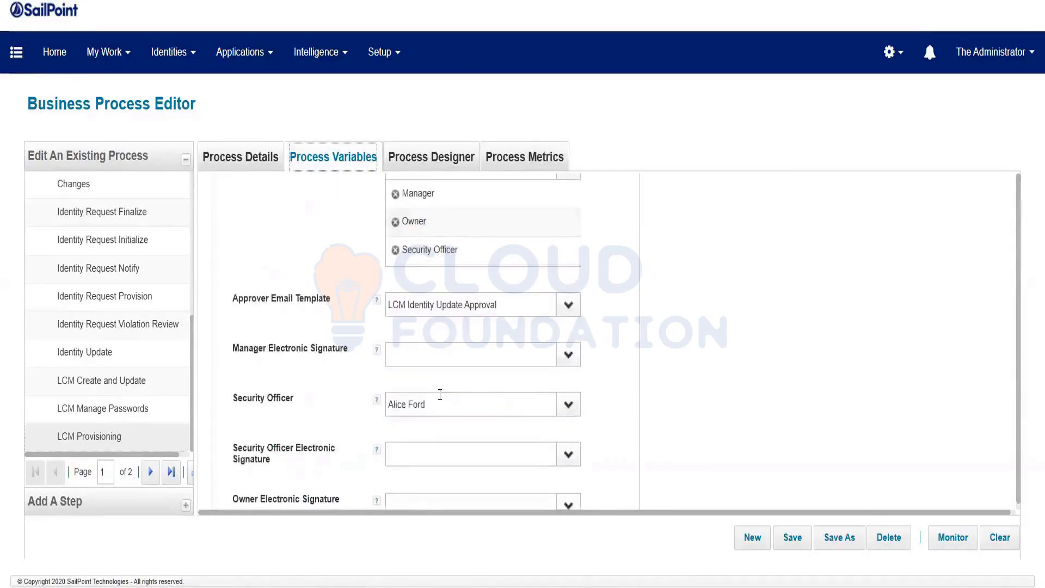
scroll(561, 305, up, 2)
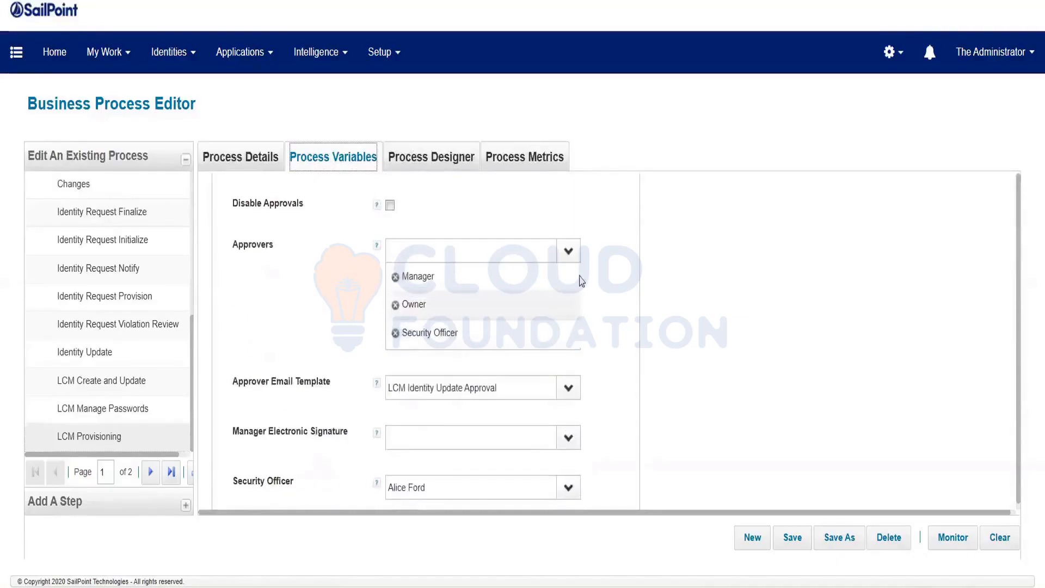
click(569, 257)
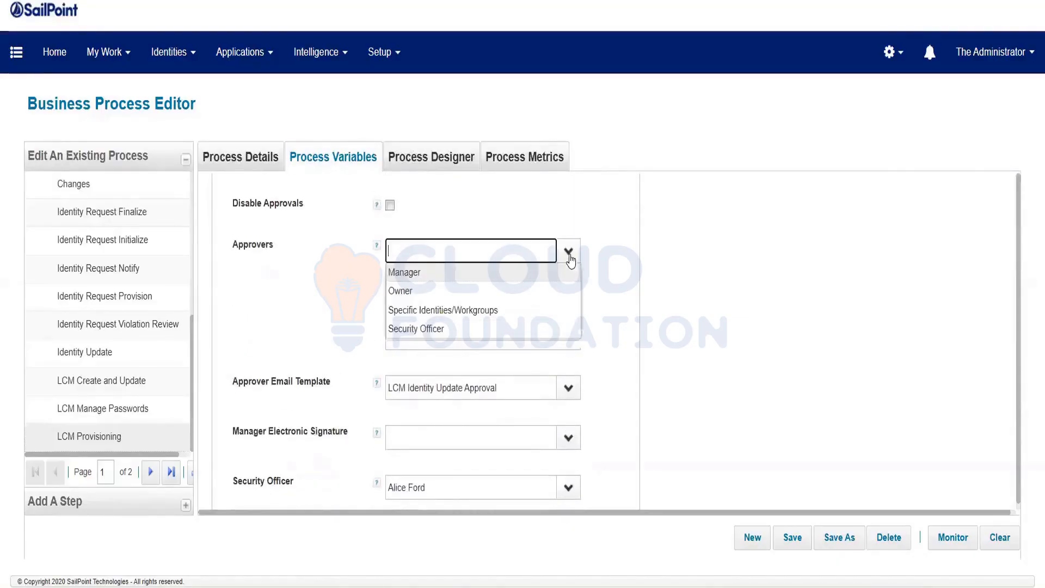
click(459, 310)
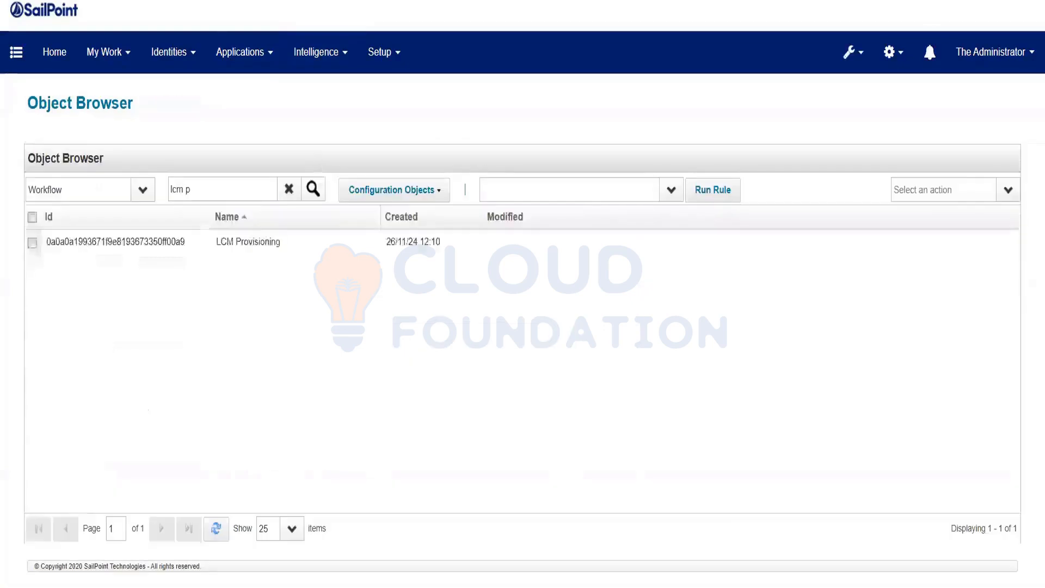
Rerun the 'lcm p' Workflow search and scroll the LCM Provisioning XML to the approvalScheme description.
click(314, 192)
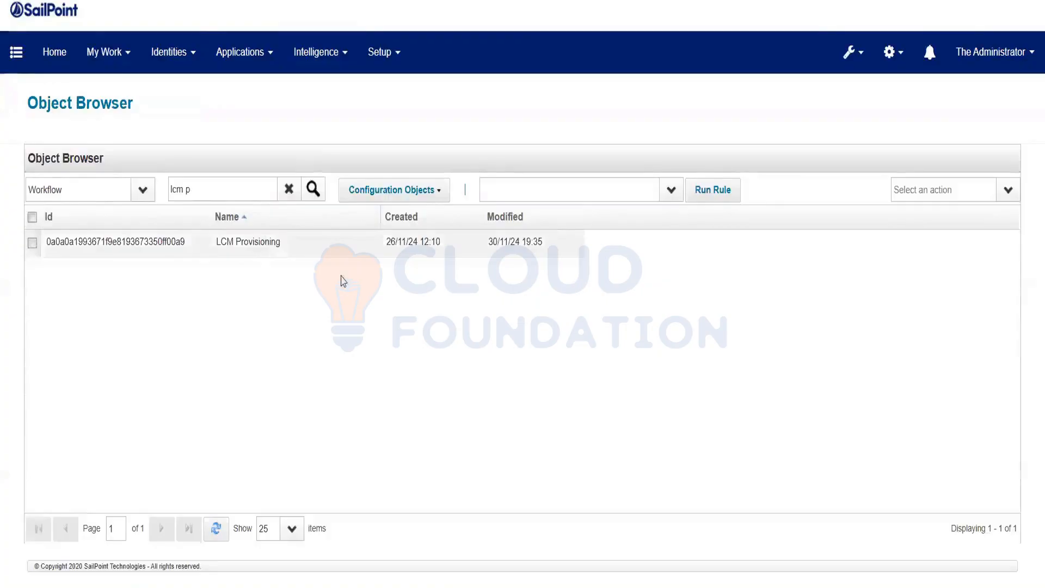
click(342, 242)
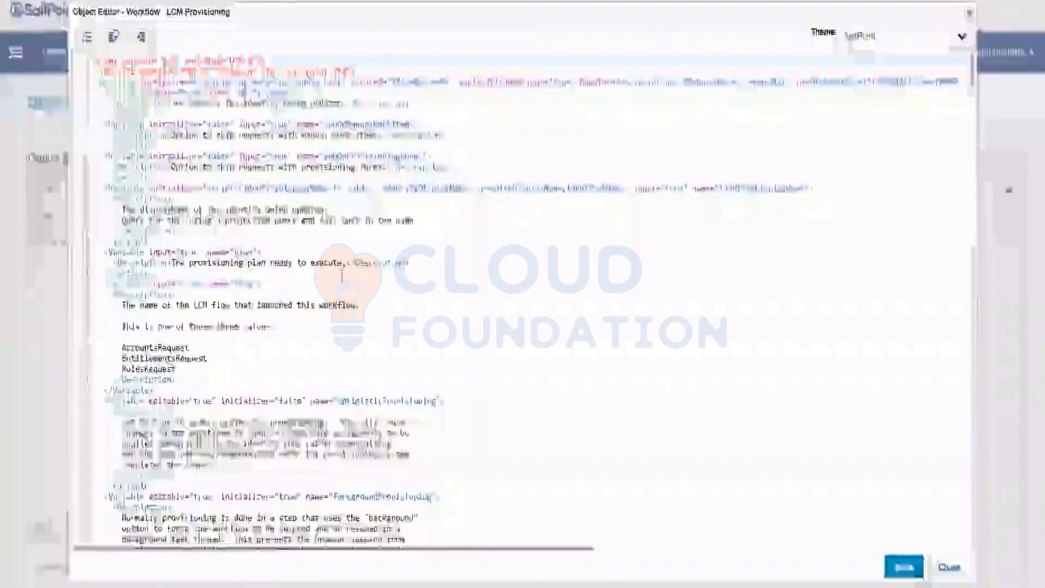
scroll(448, 411, down, 10)
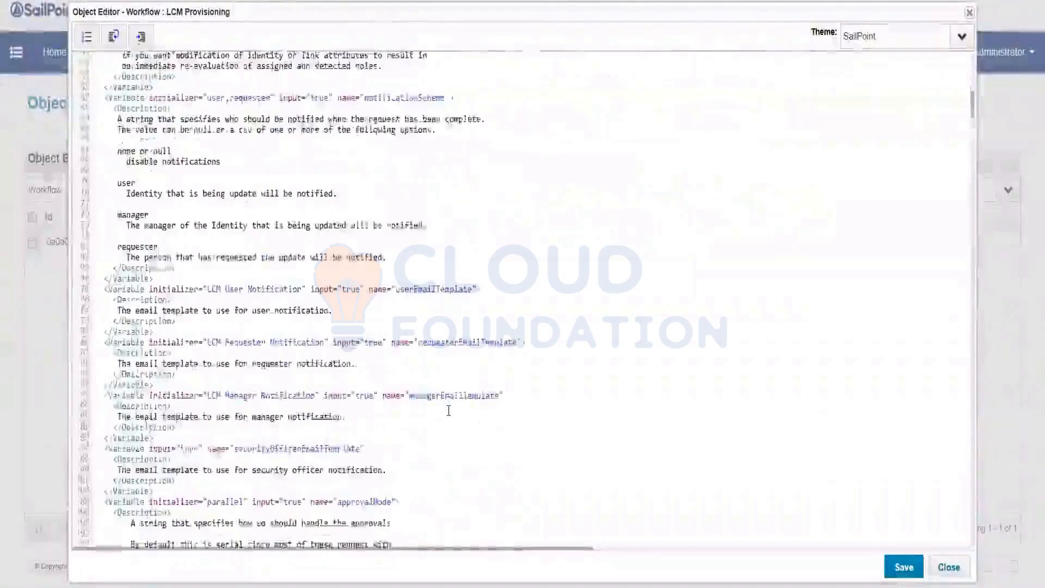
scroll(448, 411, down, 15)
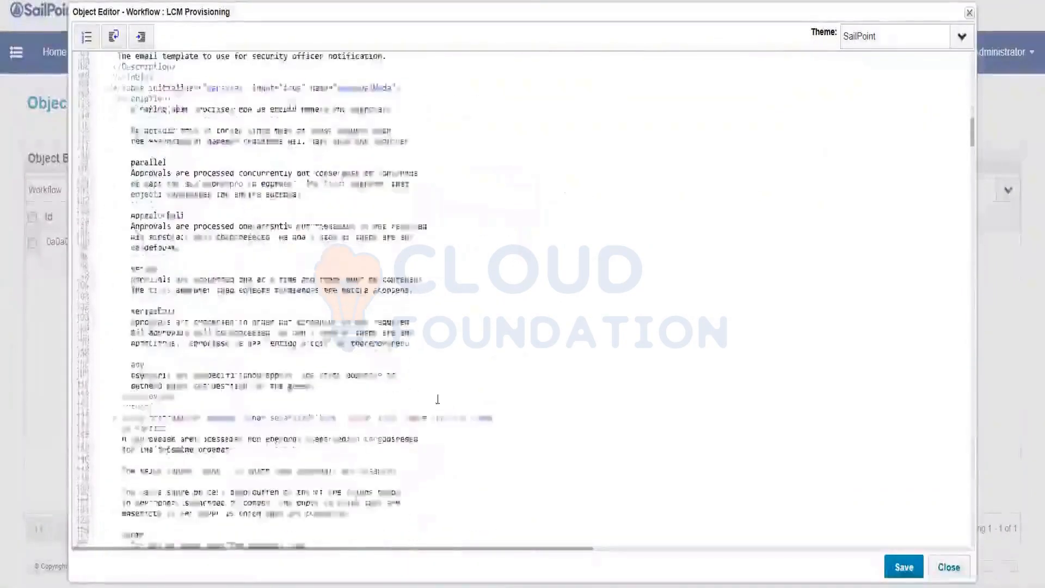
scroll(357, 338, down, 13)
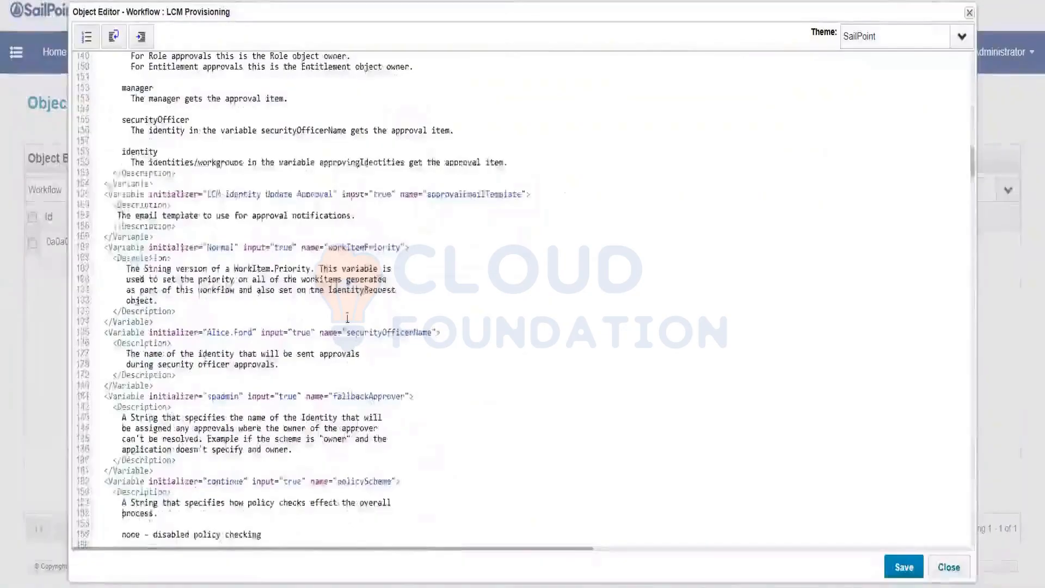
scroll(222, 329, up, 8)
scroll(222, 328, up, 3)
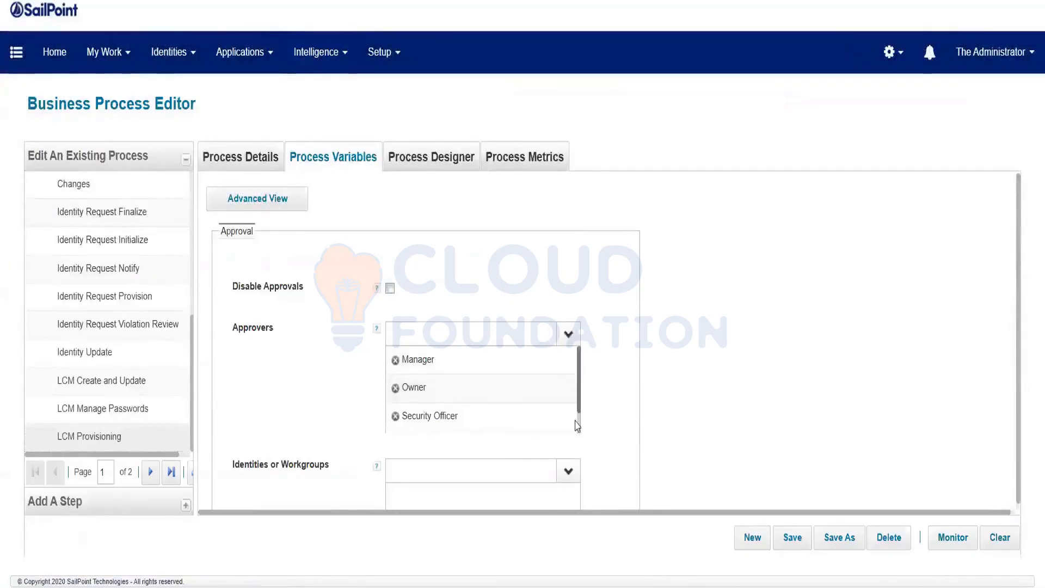
Choose one identity under Identities or Workgroups and save the LCM Provisioning process.
scroll(576, 425, down, 1)
scroll(660, 361, down, 3)
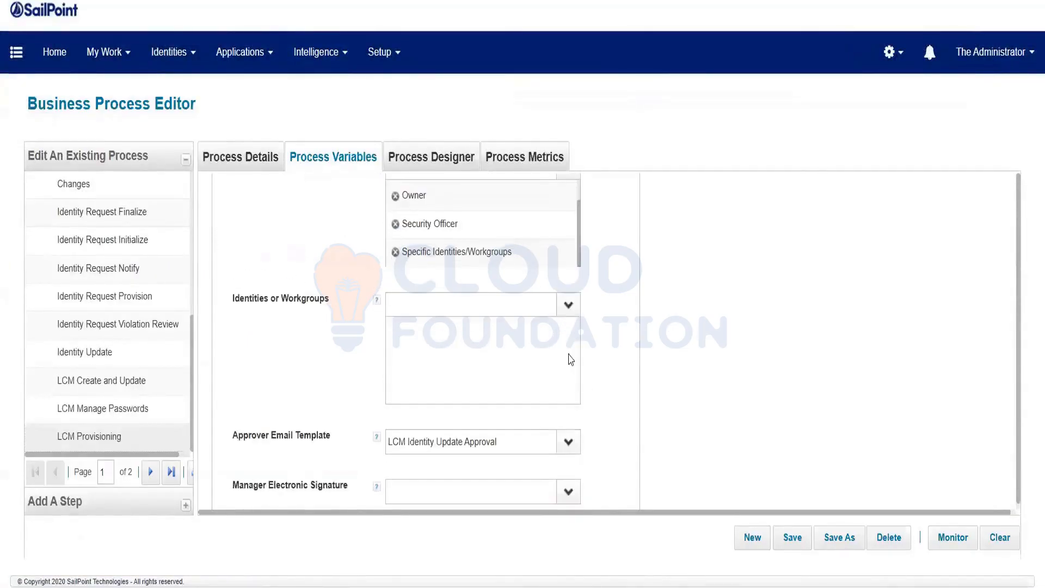
click(568, 305)
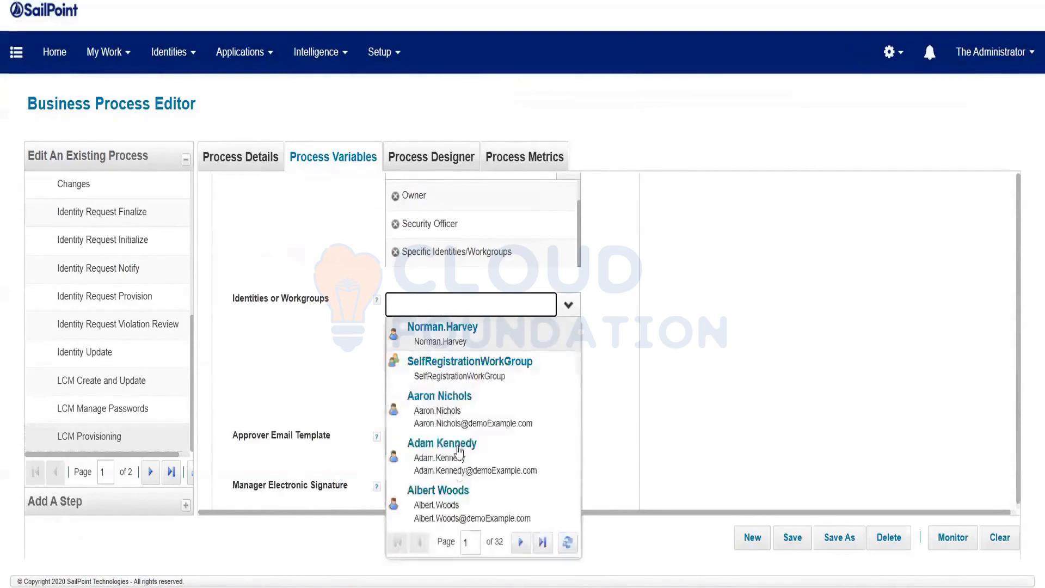
click(482, 503)
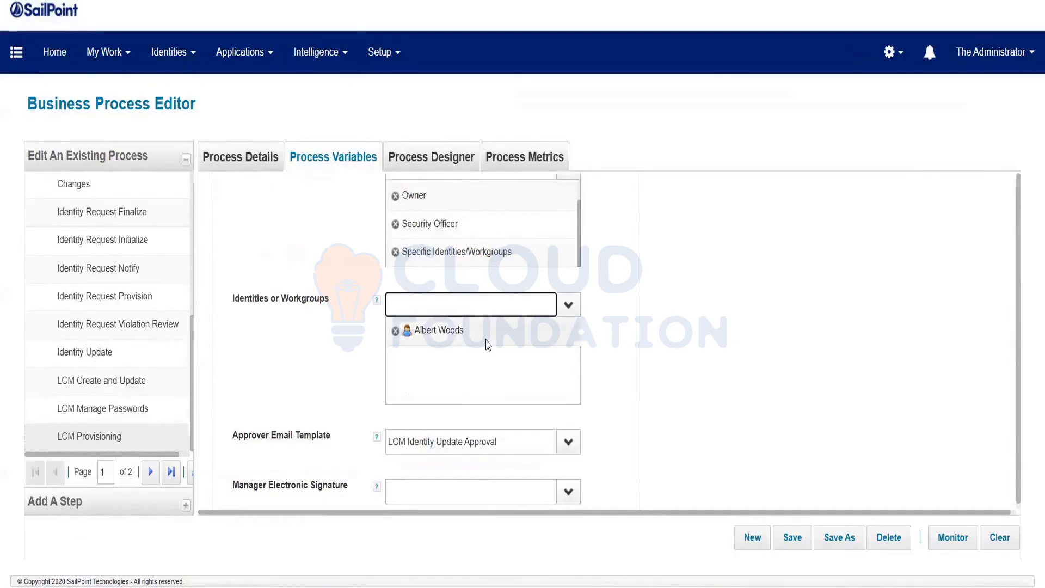
click(796, 539)
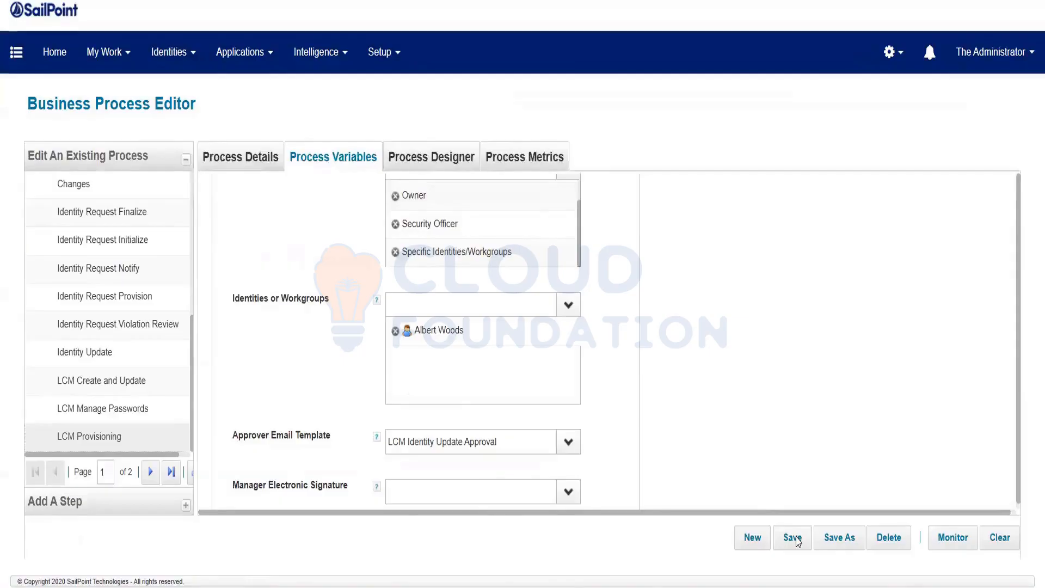
click(793, 538)
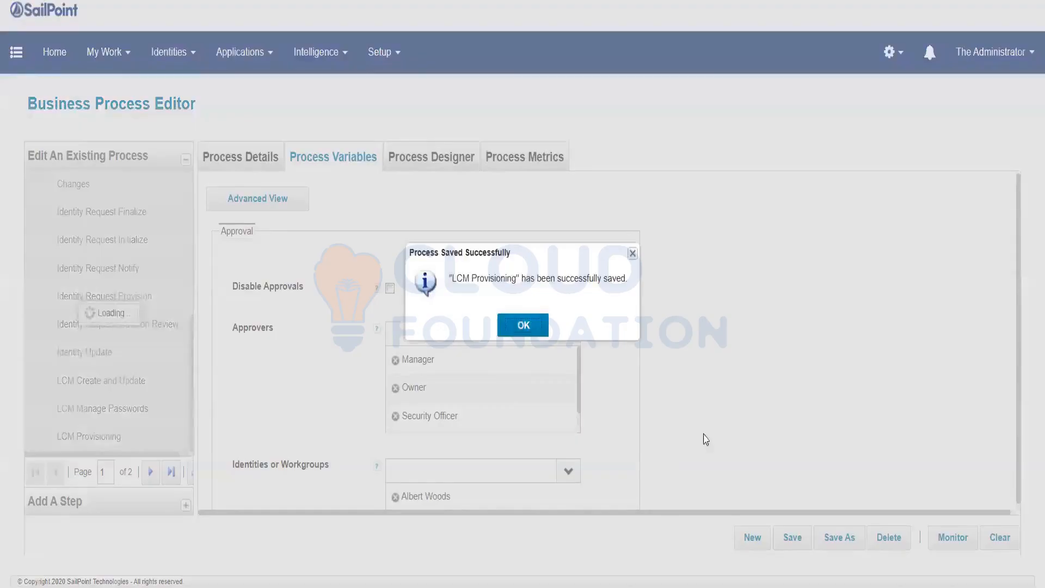
Dismiss the save confirmation and recheck the approvers in Process Variables.
click(520, 328)
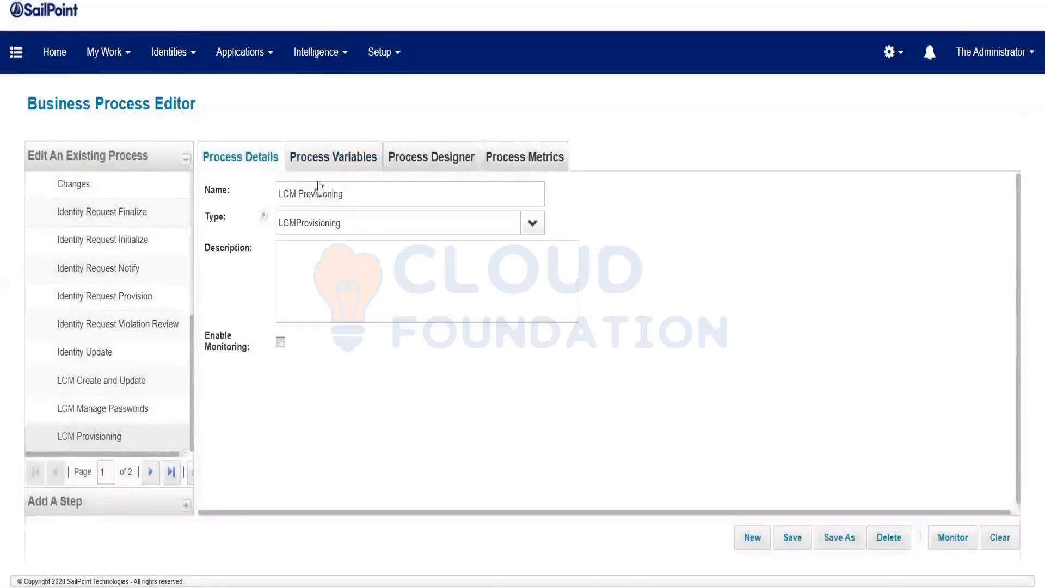
click(333, 157)
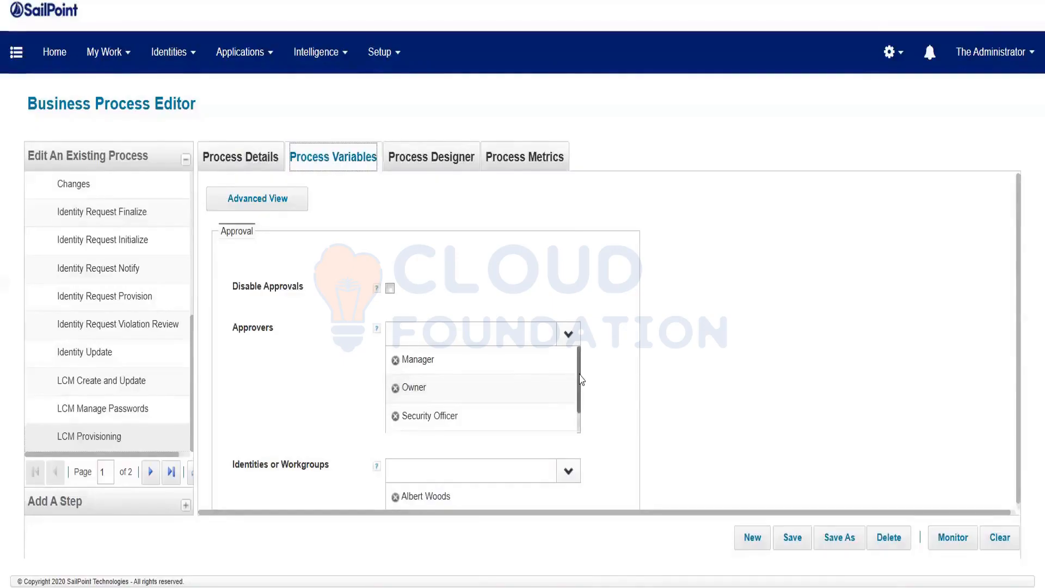
scroll(522, 425, down, 1)
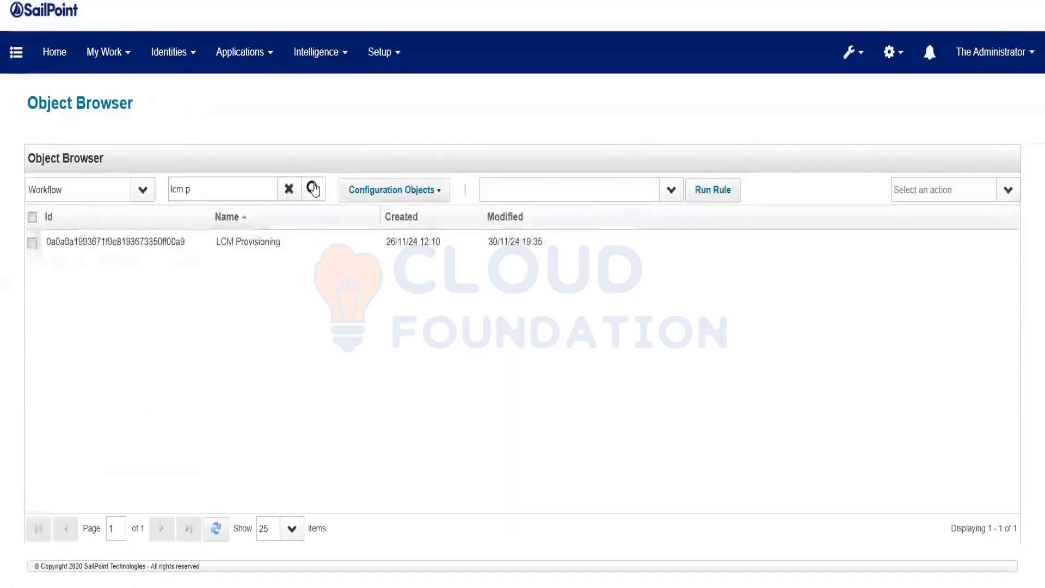
Reopen the LCM Provisioning XML, confirm approvalScheme reads manager,owner,securityOfficer,identity, and close it.
click(313, 188)
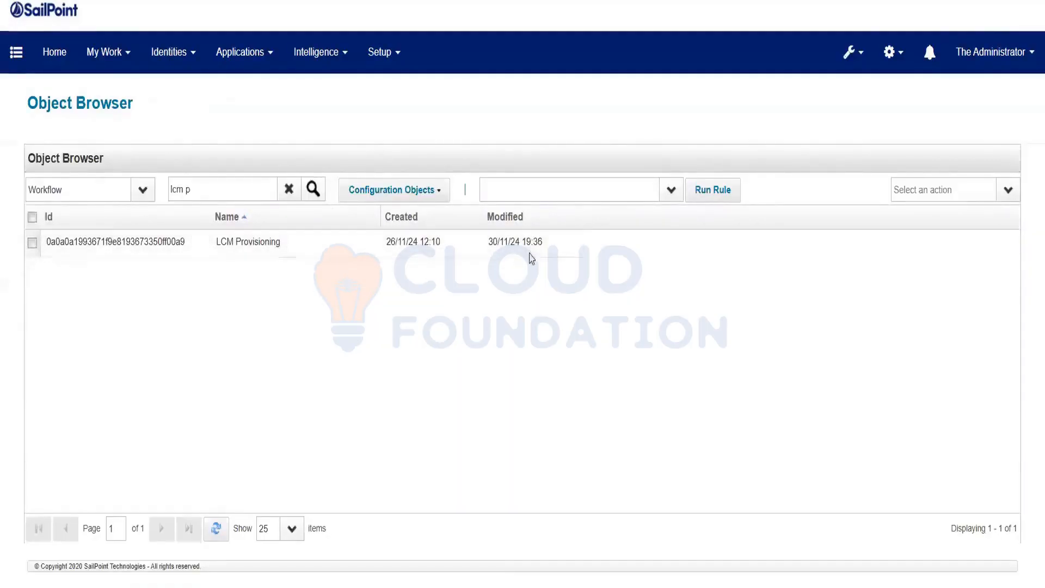
click(536, 255)
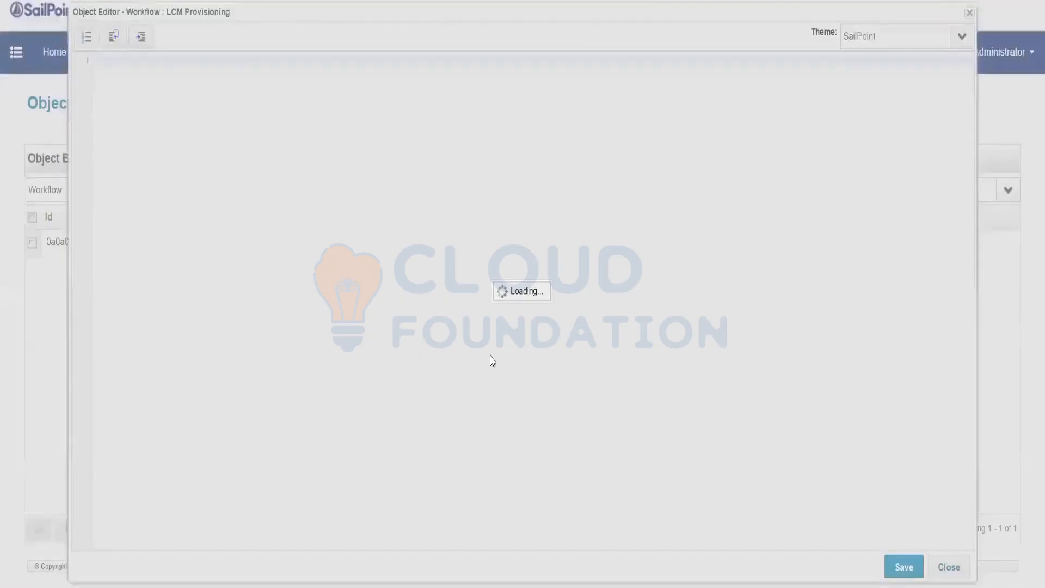
scroll(487, 356, down, 10)
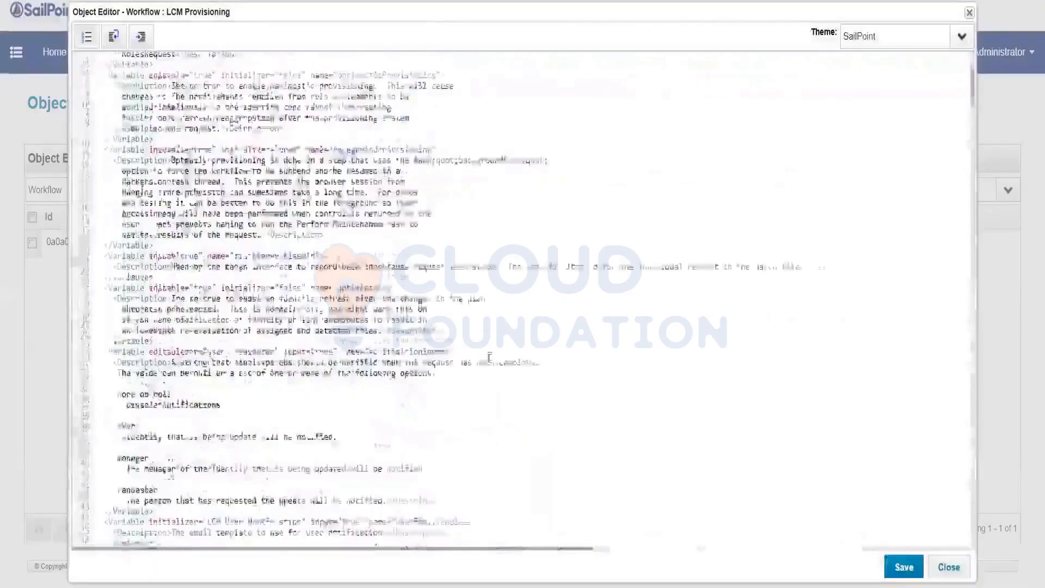
scroll(483, 357, down, 10)
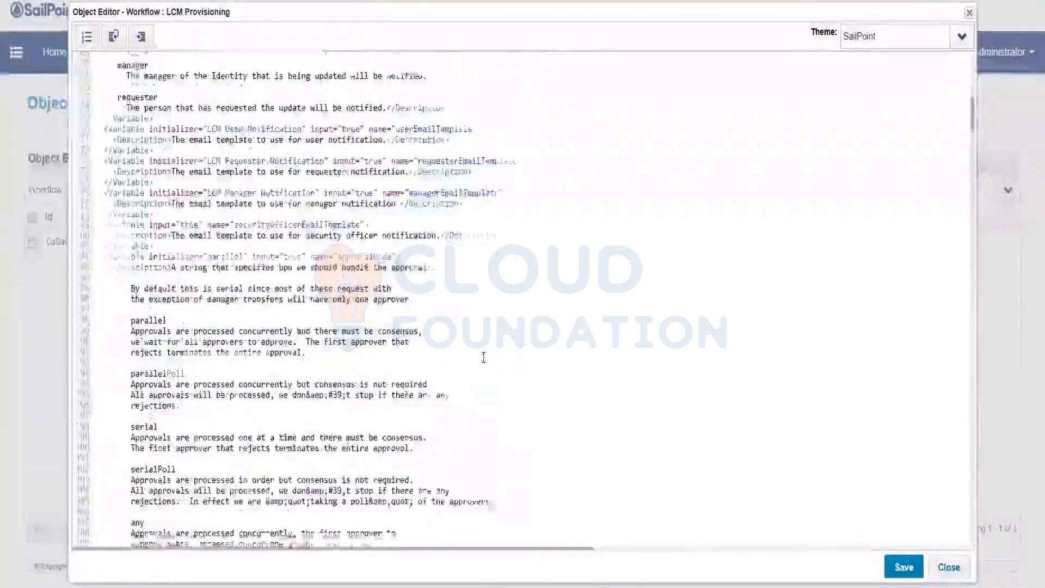
scroll(483, 357, down, 3)
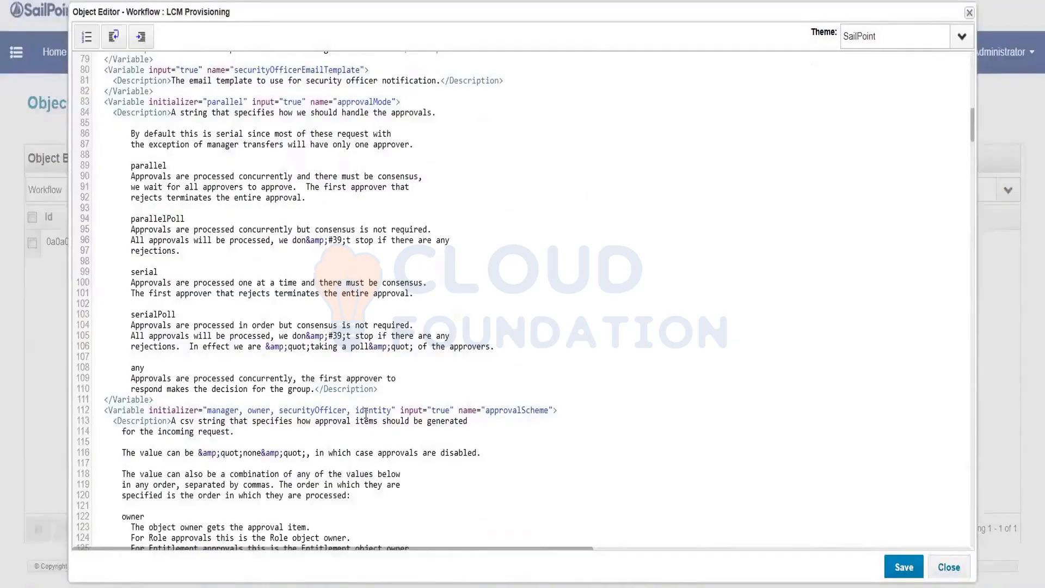
scroll(366, 413, down, 5)
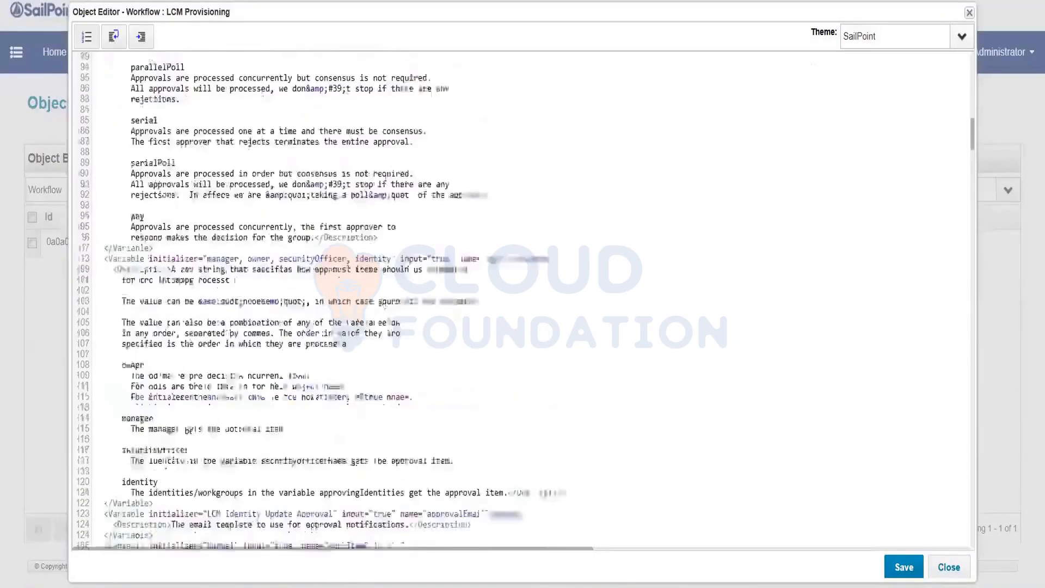
click(949, 567)
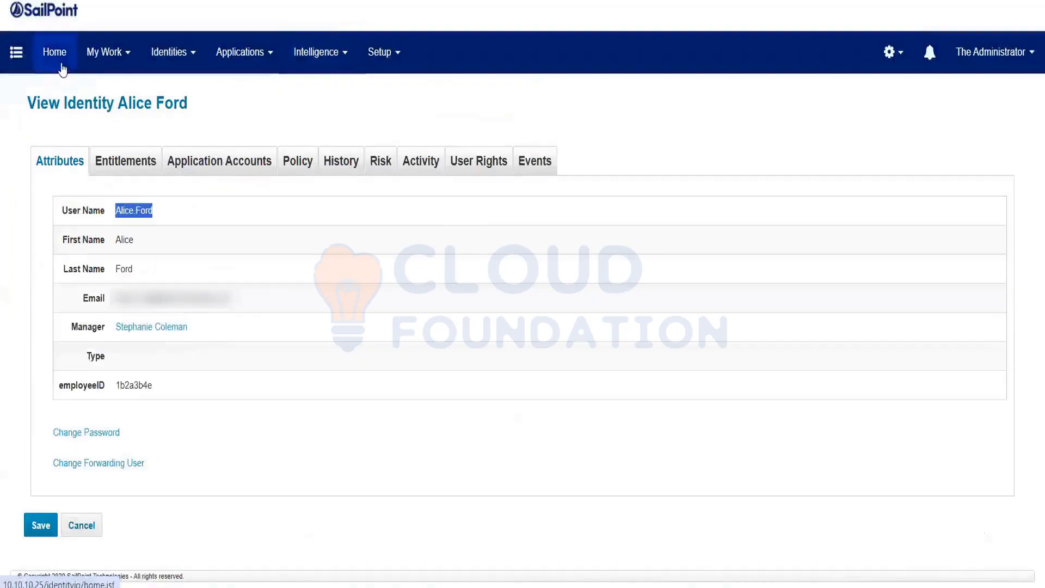
Start a Manage User Access request and select the target user.
click(62, 68)
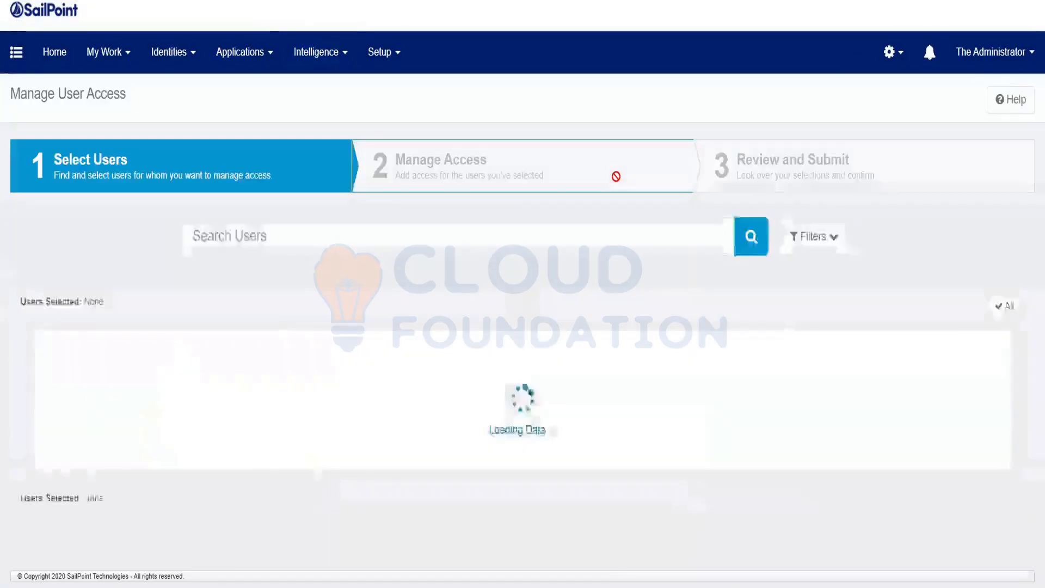
scroll(760, 488, down, 4)
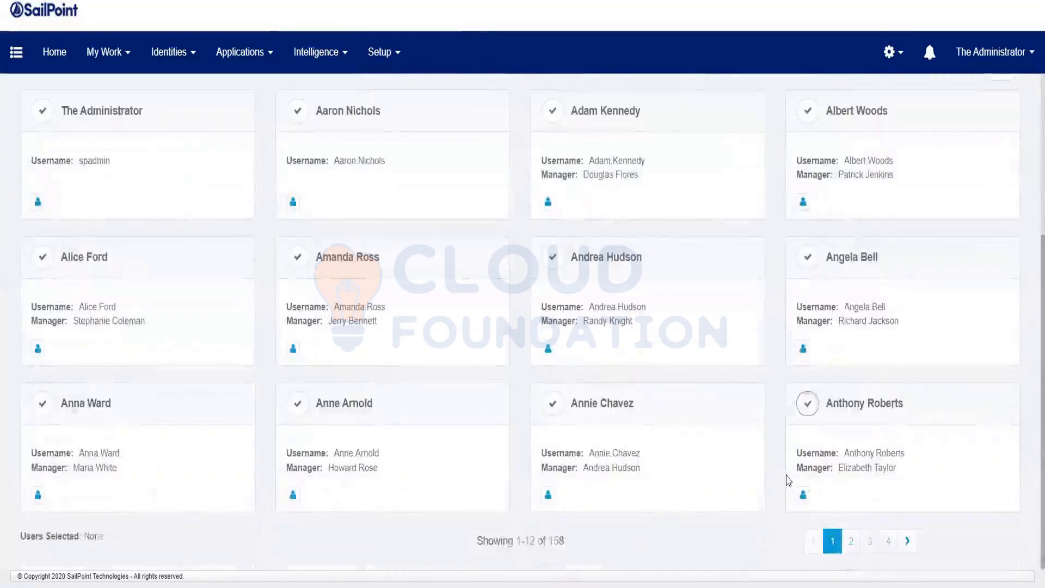
click(788, 480)
click(542, 536)
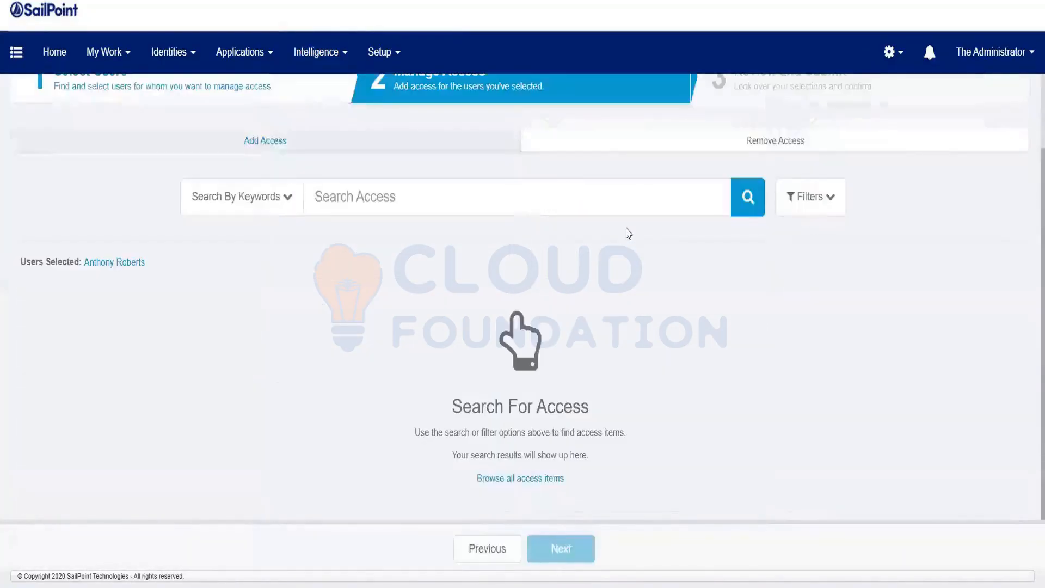
Add the PRISM Manager role to the request and submit it.
click(754, 199)
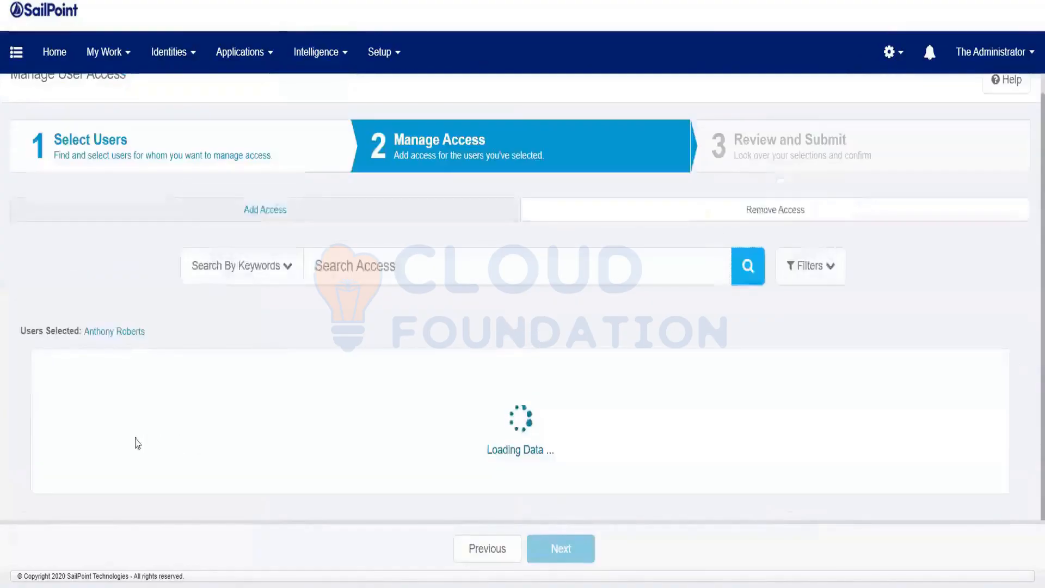
scroll(93, 432, down, 3)
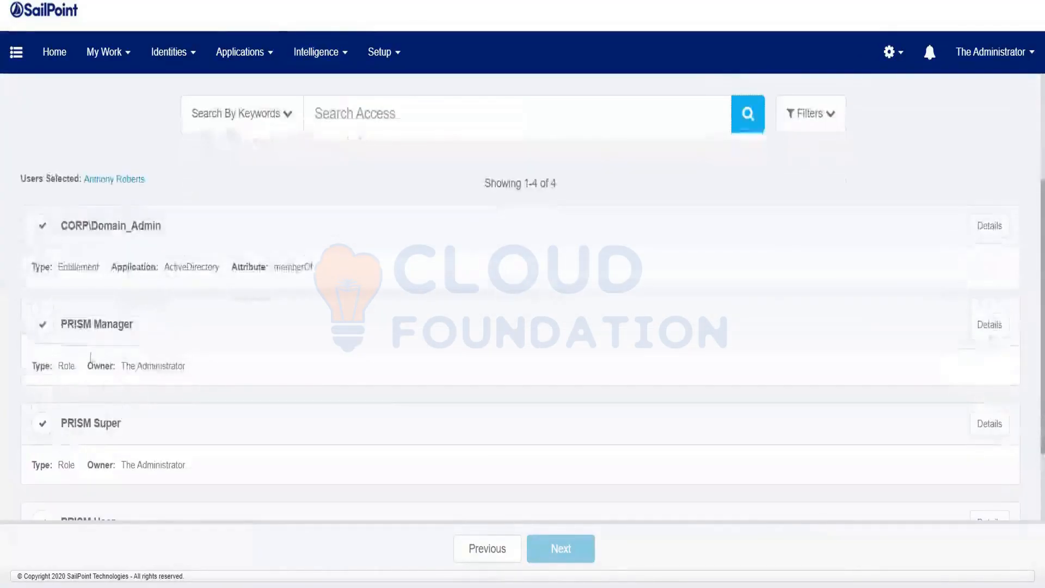
click(97, 331)
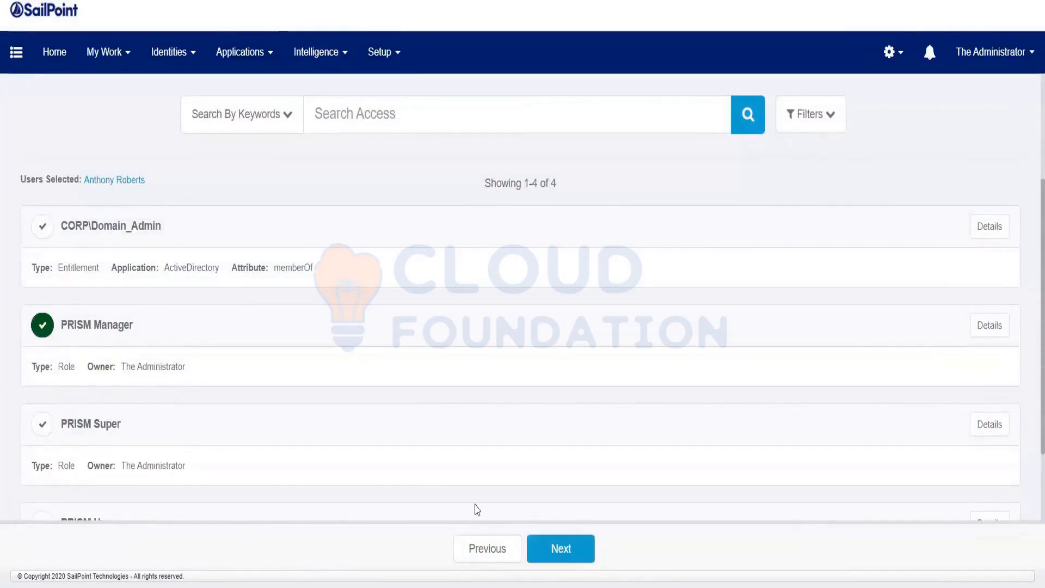
click(577, 556)
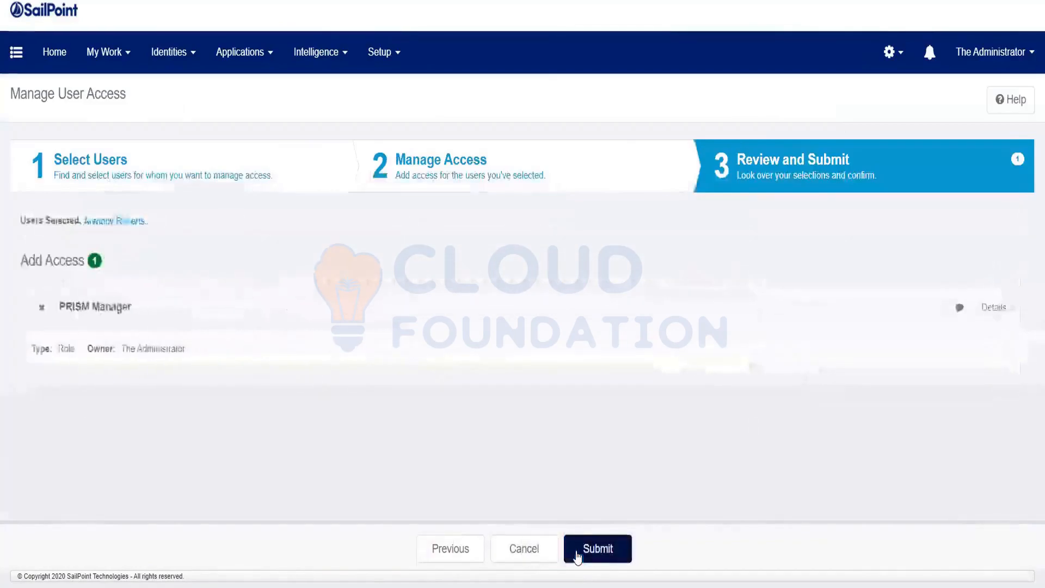
click(597, 553)
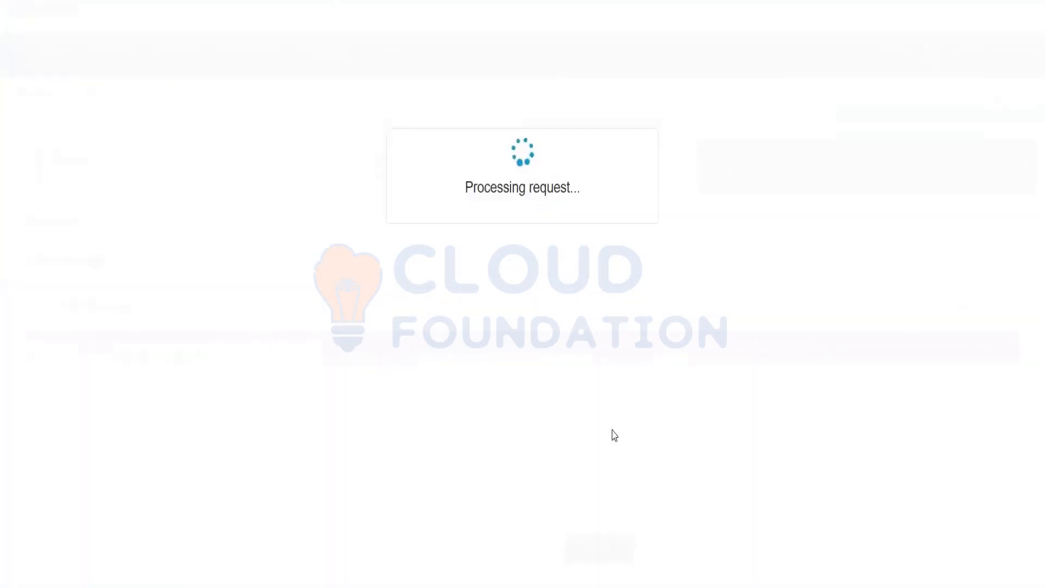
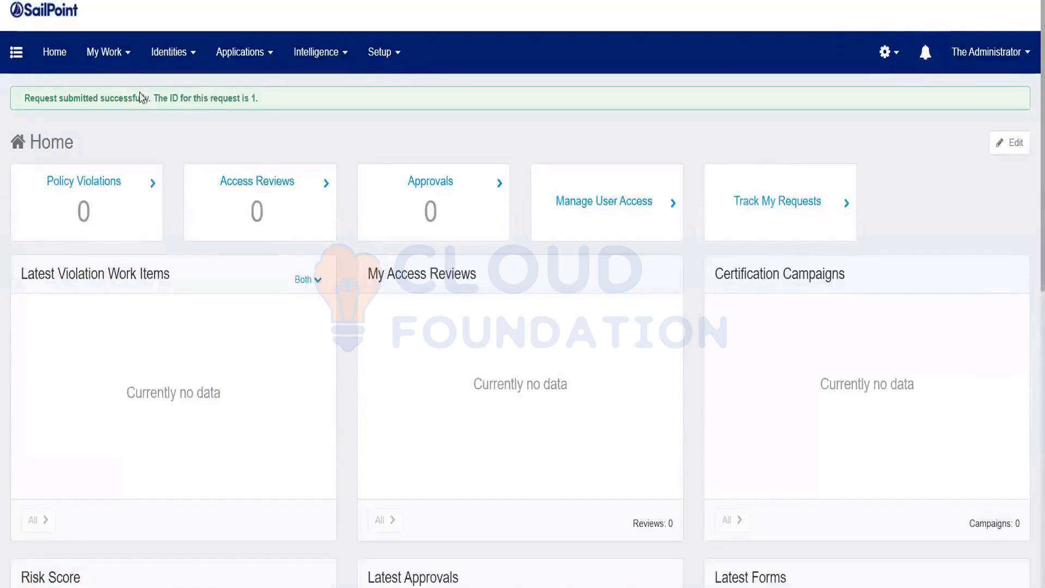
In Access Requests, reveal all three waiting approvers, then open the PRISM Manager request's details.
click(121, 69)
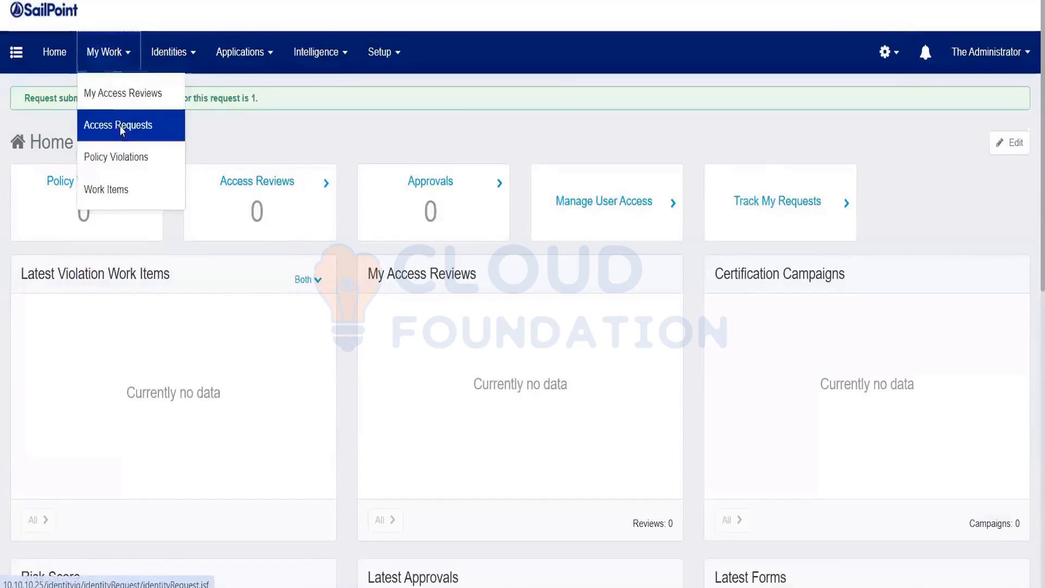
click(122, 127)
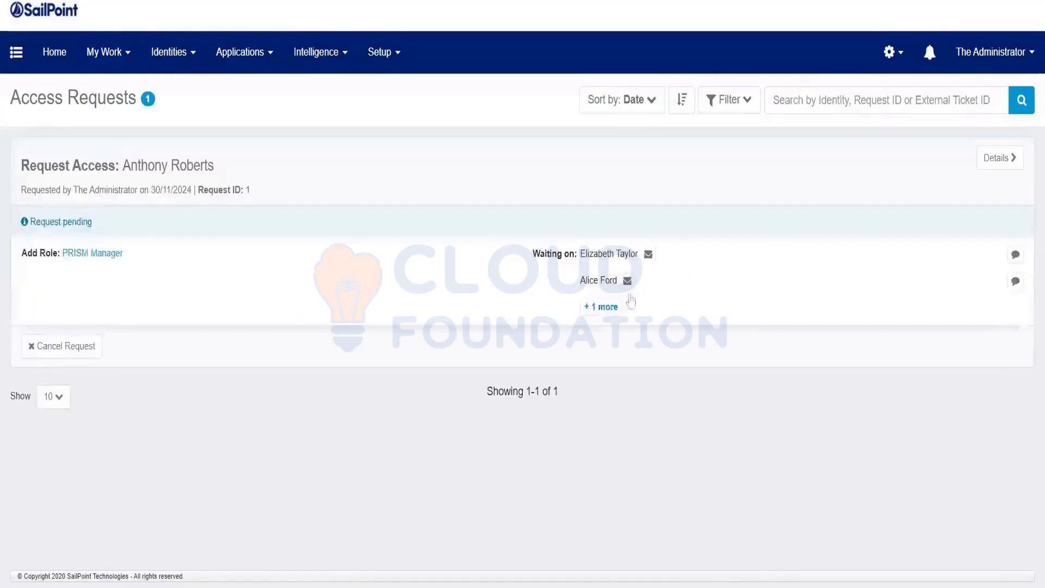
click(601, 308)
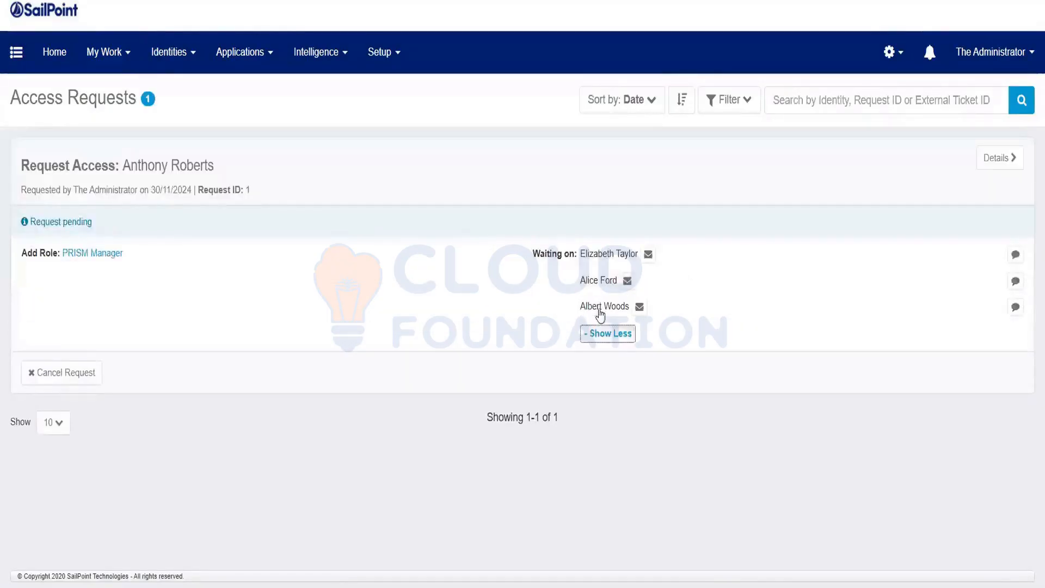
click(572, 246)
drag(619, 299, 690, 302)
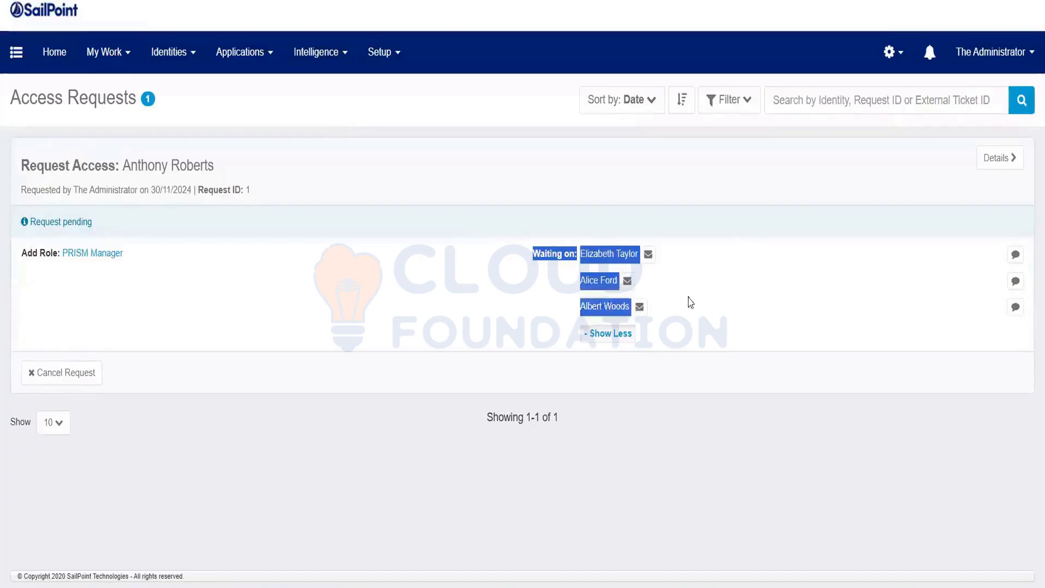
click(997, 159)
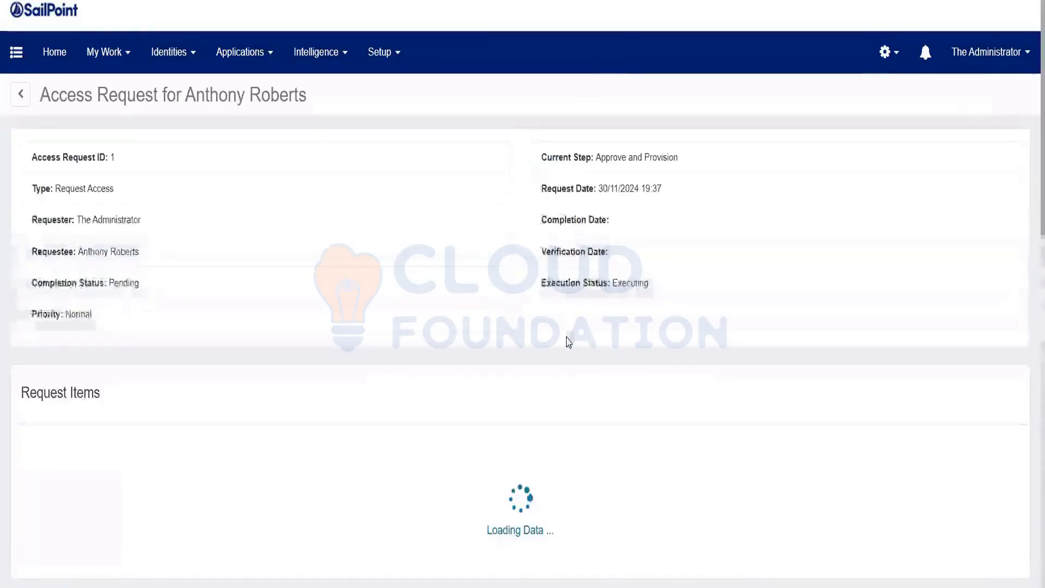
scroll(568, 341, down, 5)
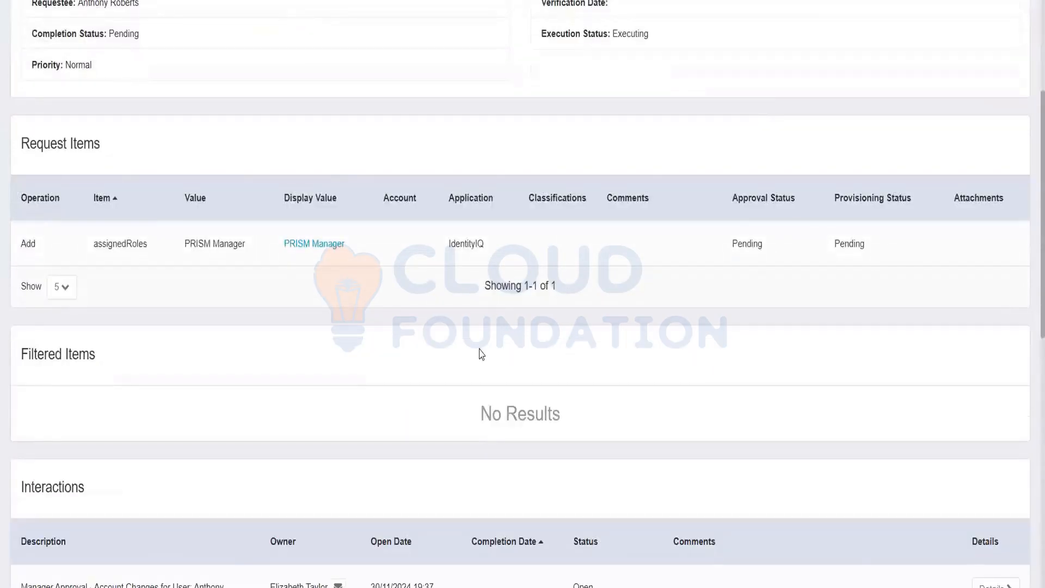
scroll(480, 352, down, 3)
triple_click(41, 431)
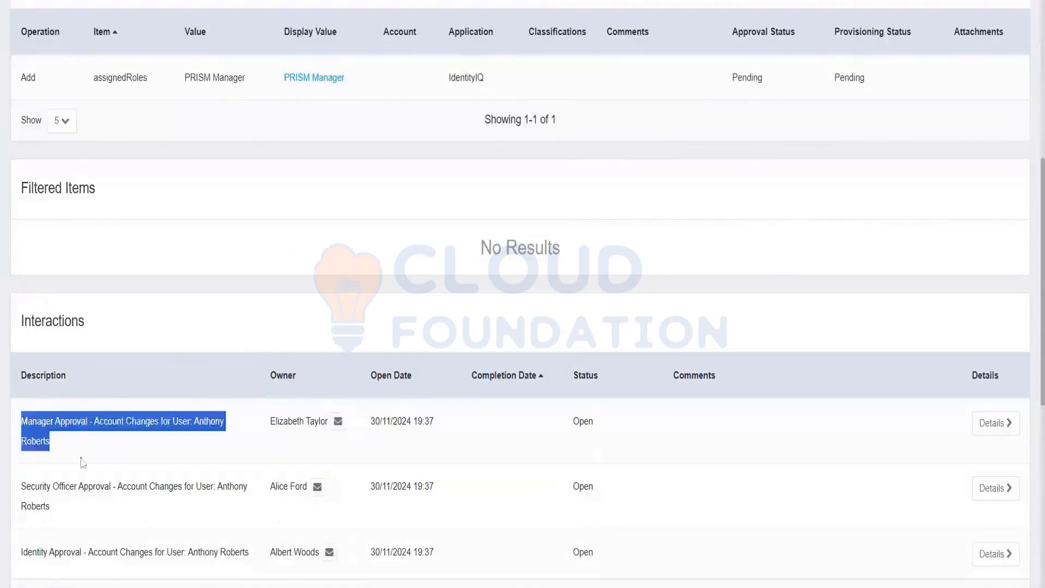
drag(48, 490, 31, 487)
drag(24, 558, 116, 560)
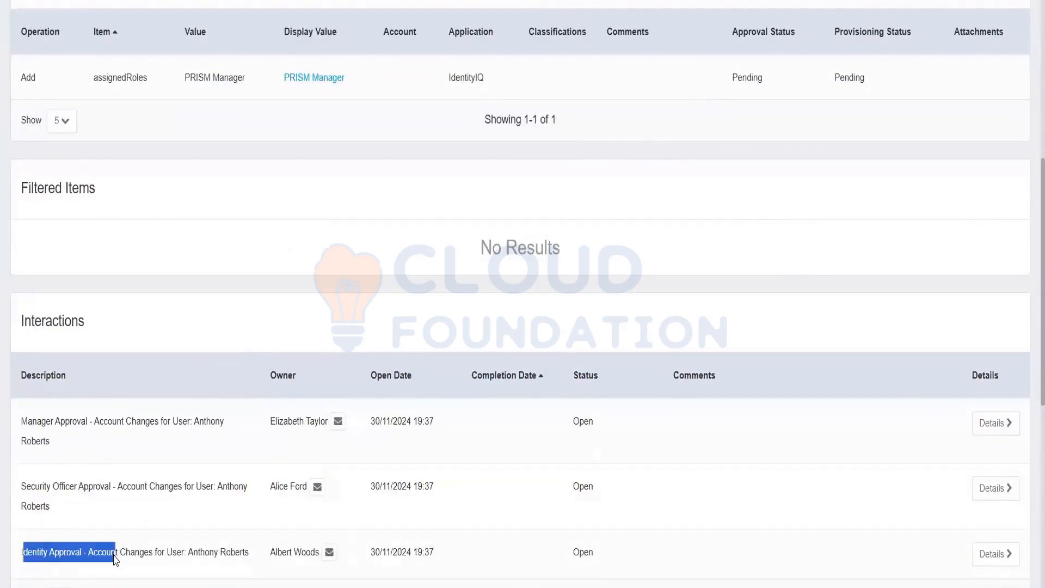
scroll(175, 419, down, 2)
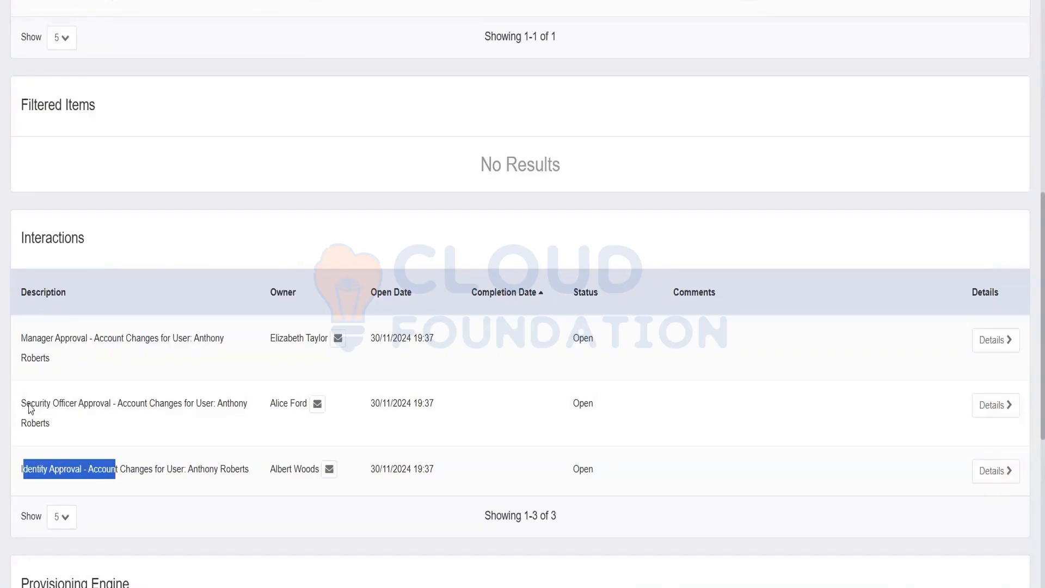
drag(26, 403, 52, 427)
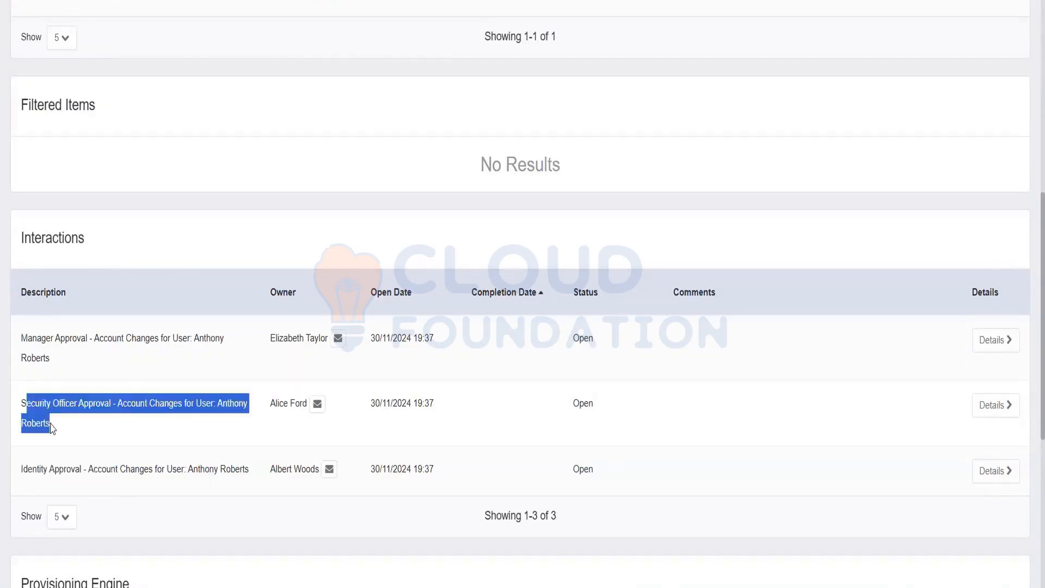
drag(28, 469, 80, 471)
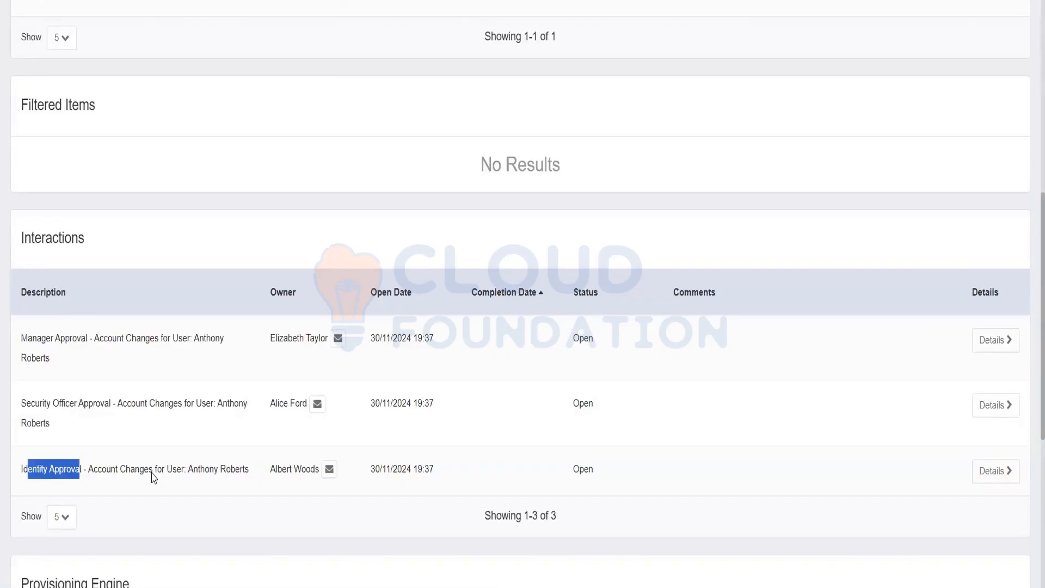
scroll(250, 338, up, 5)
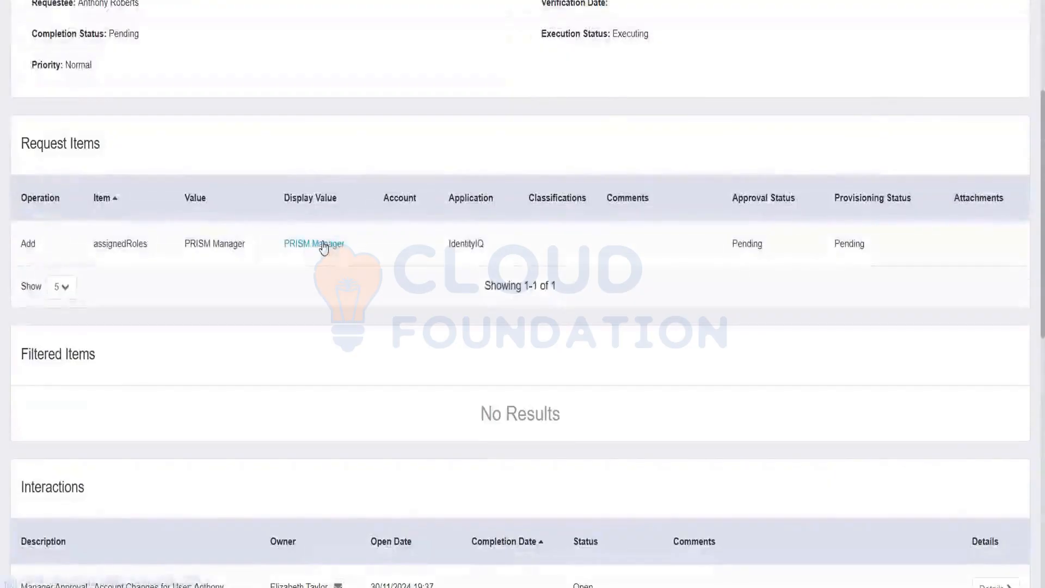
click(322, 246)
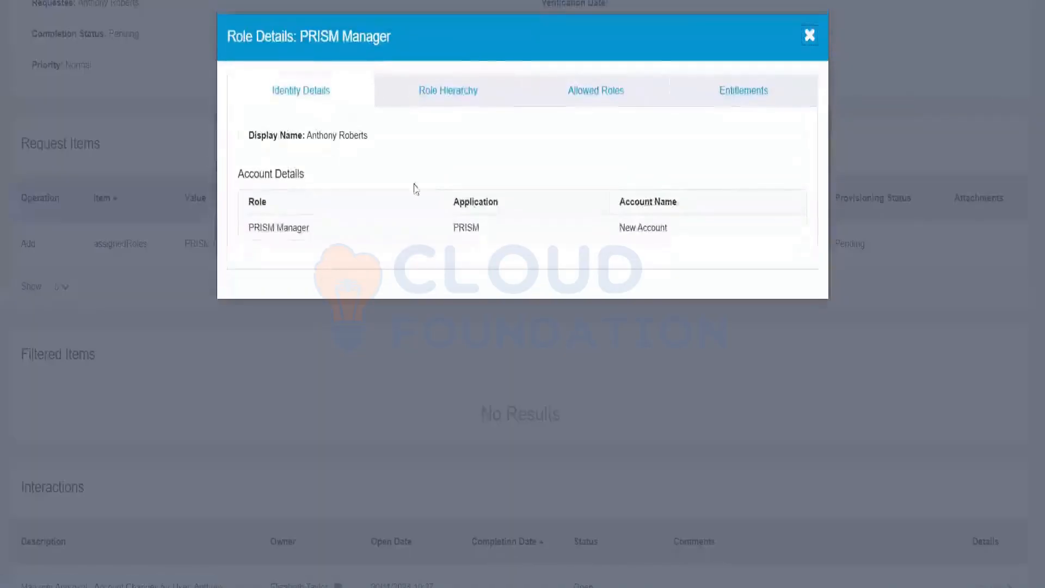
click(439, 89)
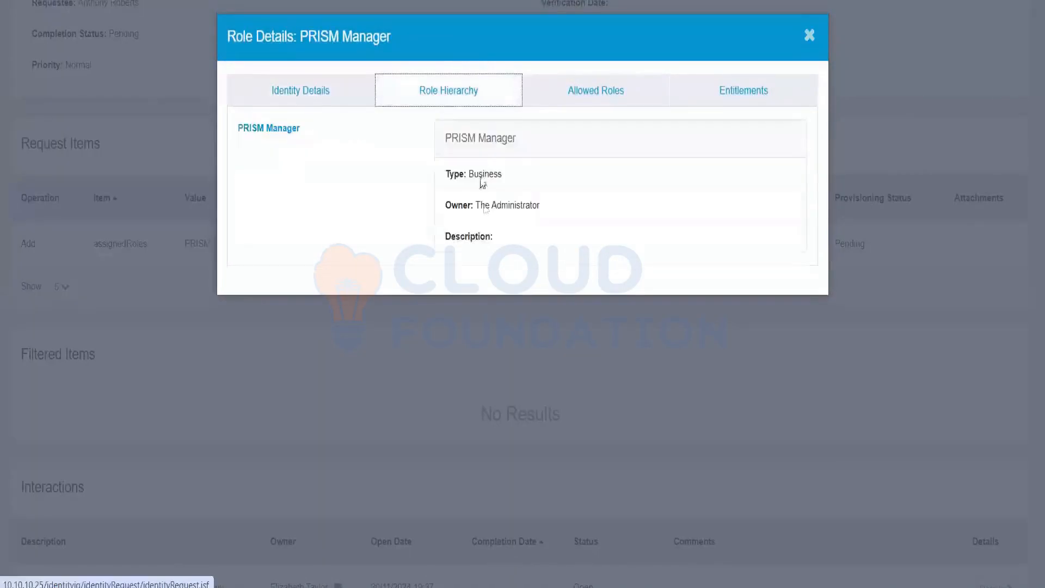
drag(438, 203, 564, 201)
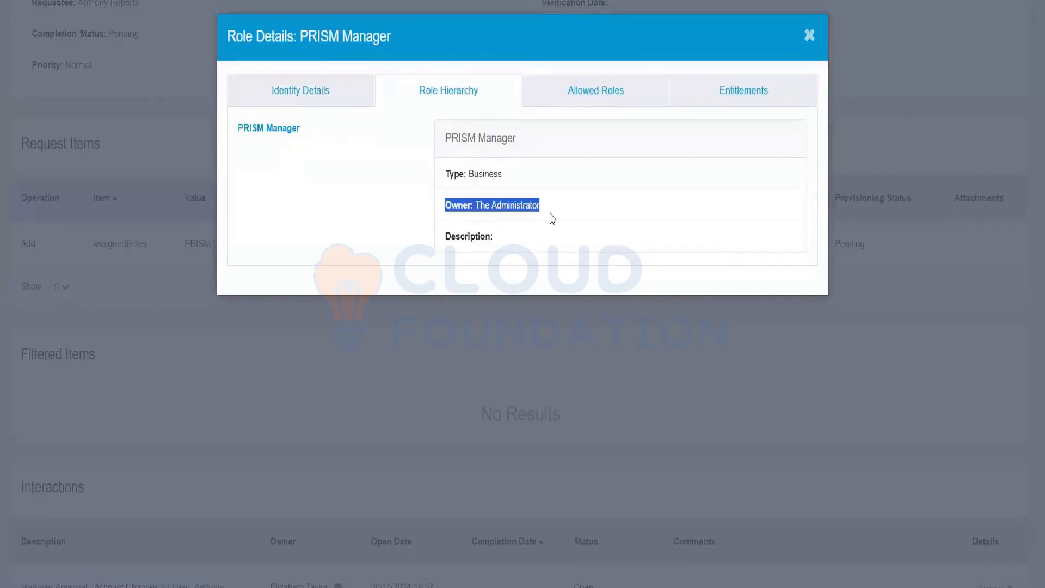
click(806, 41)
scroll(664, 184, down, 5)
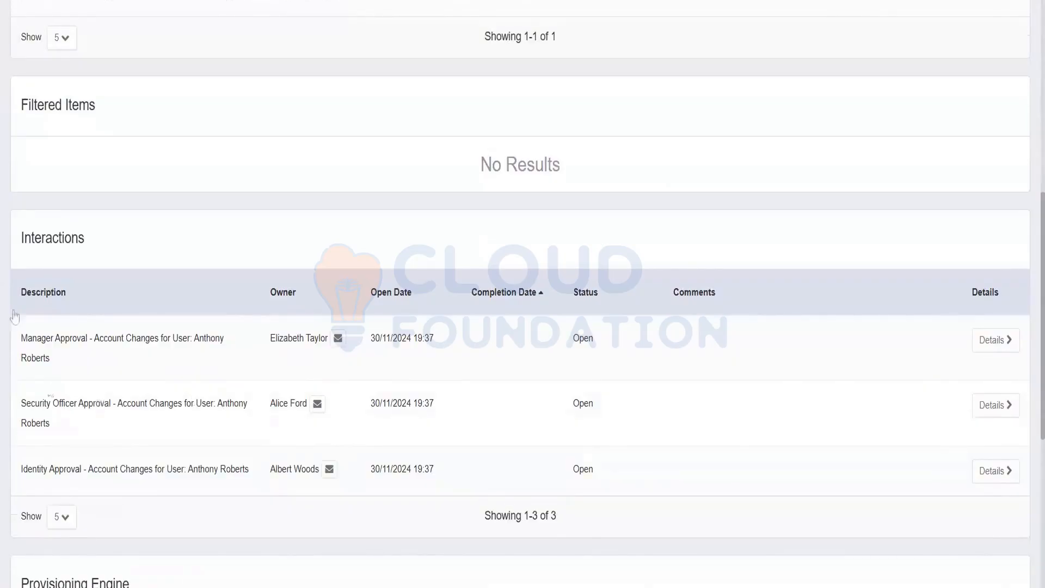
scroll(357, 260, up, 5)
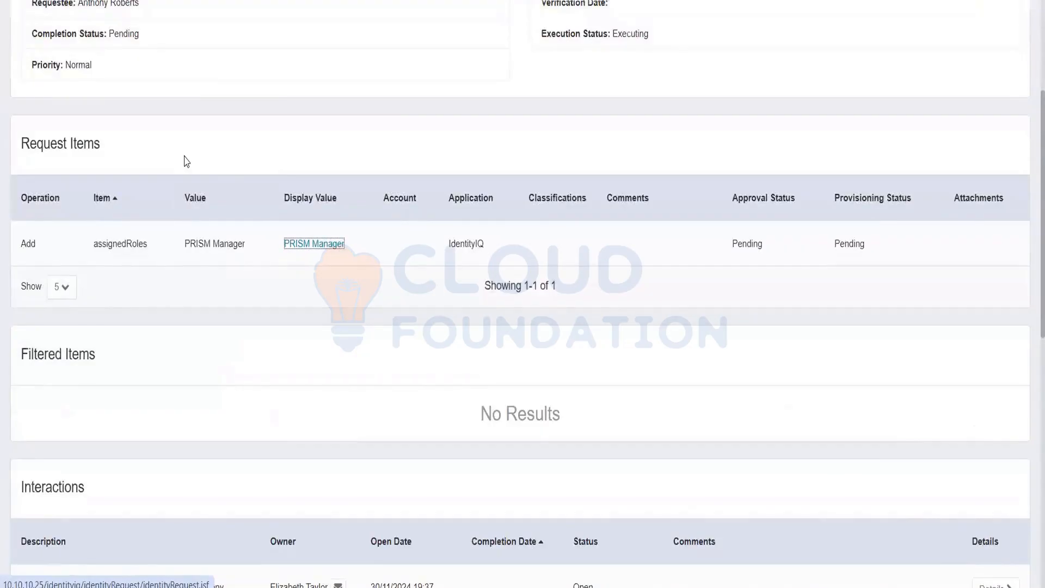
scroll(187, 161, up, 2)
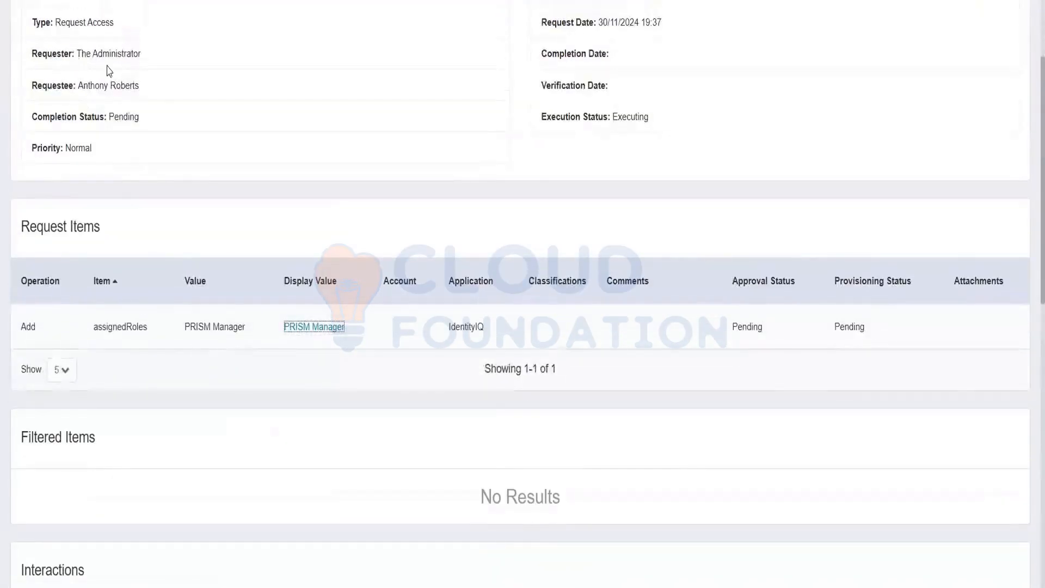
drag(76, 53, 176, 71)
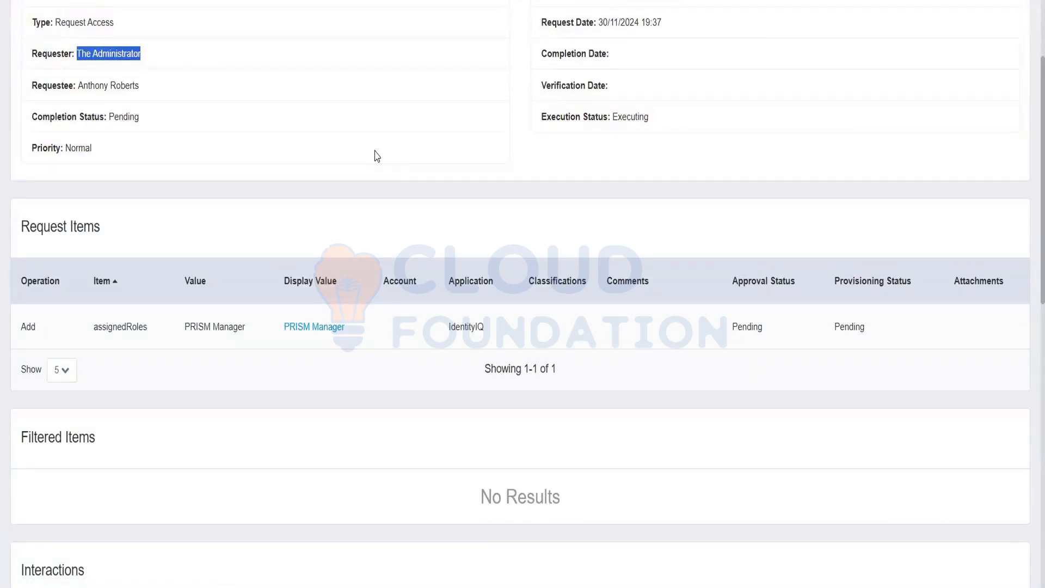
scroll(390, 369, down, 5)
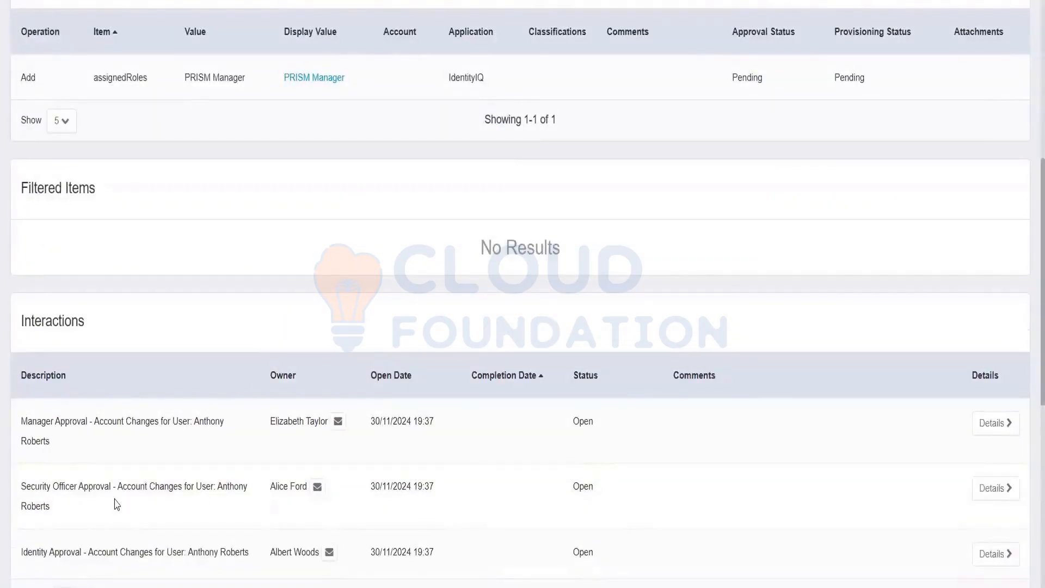
drag(22, 420, 58, 445)
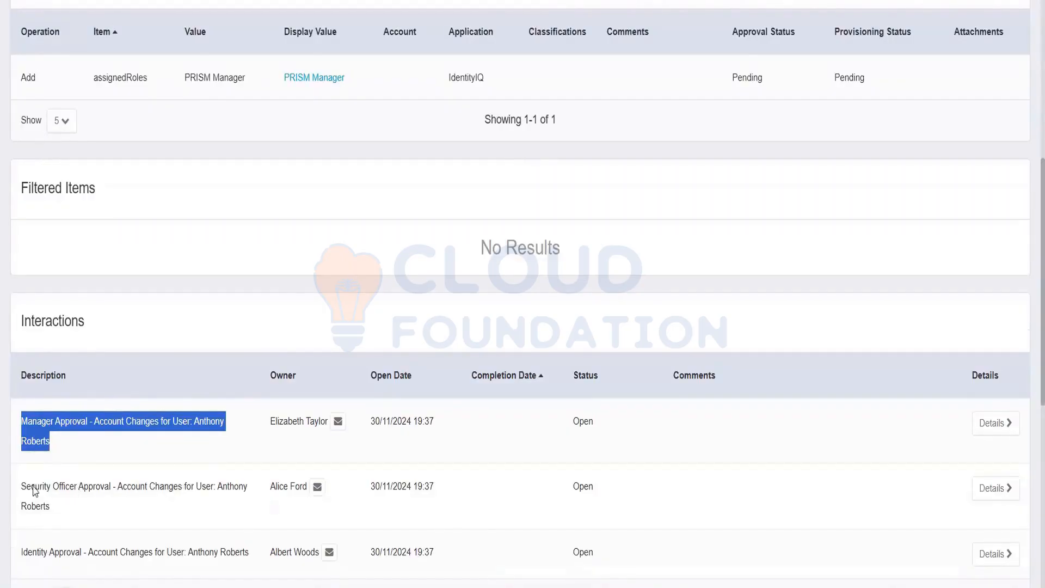
drag(31, 486, 66, 495)
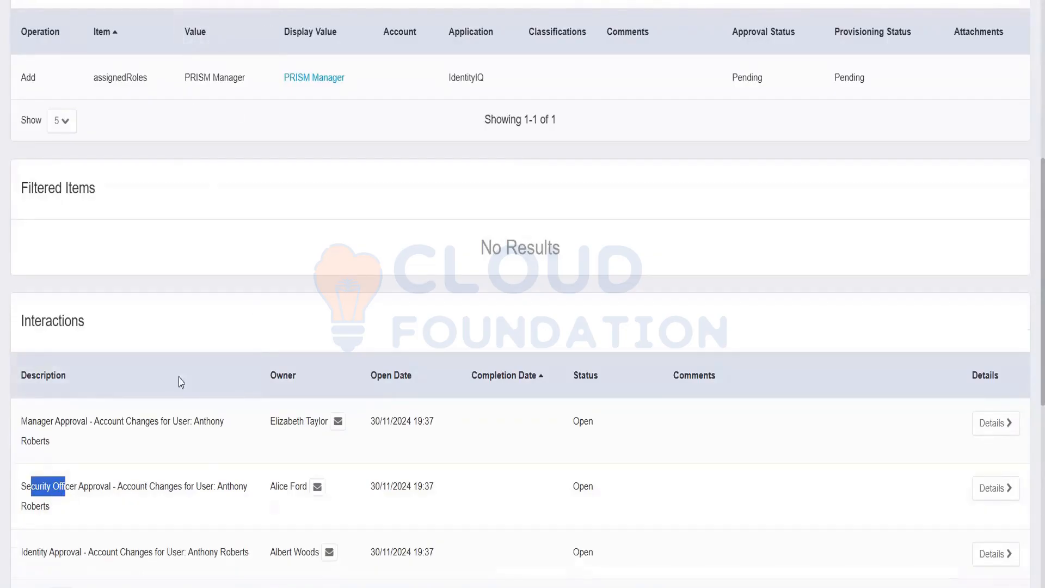
scroll(177, 381, down, 2)
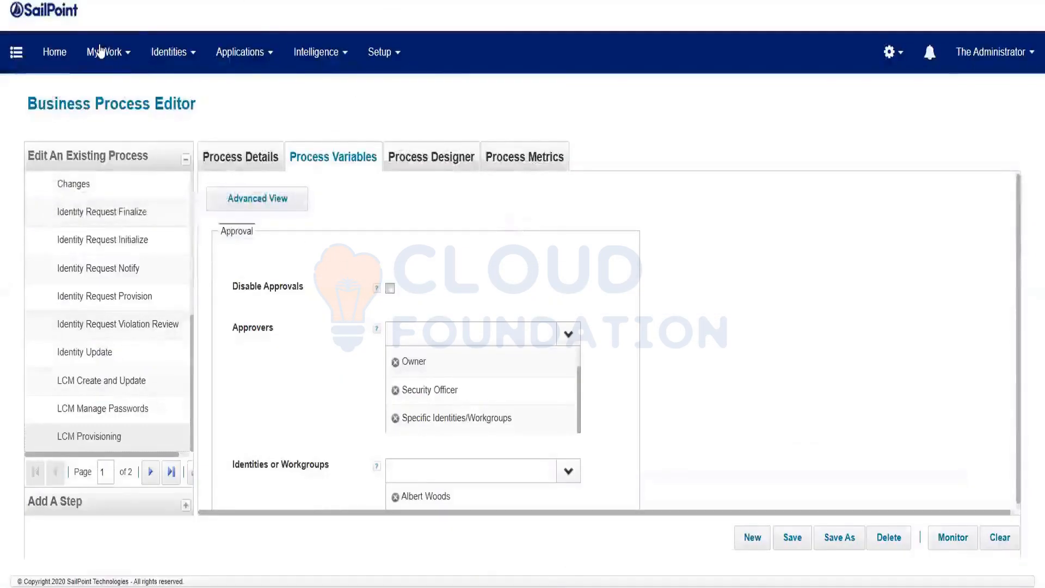
Review the manager, security officer and identity approval work items and the security officer approval's owner.
click(99, 51)
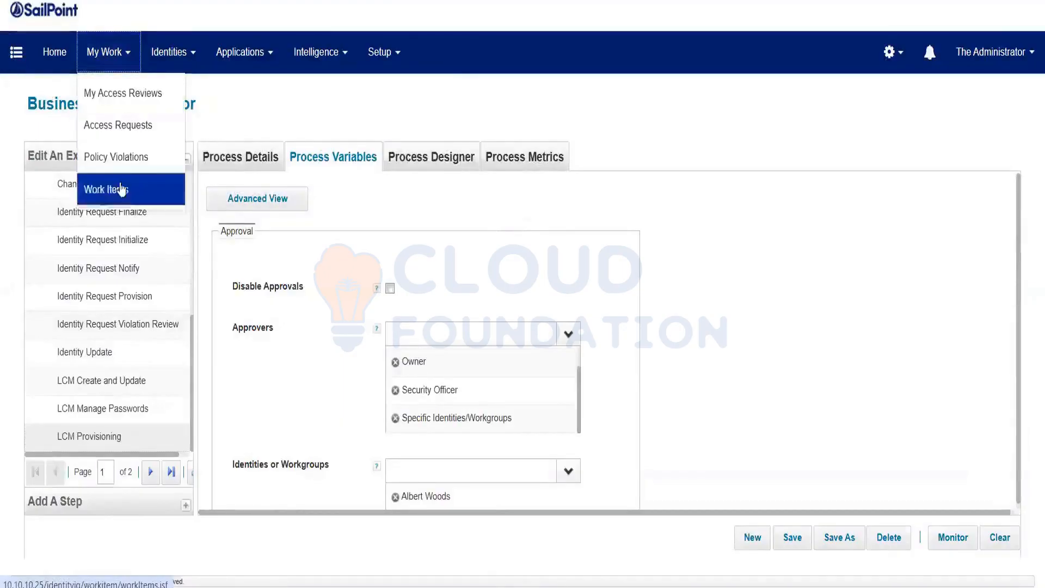
click(120, 190)
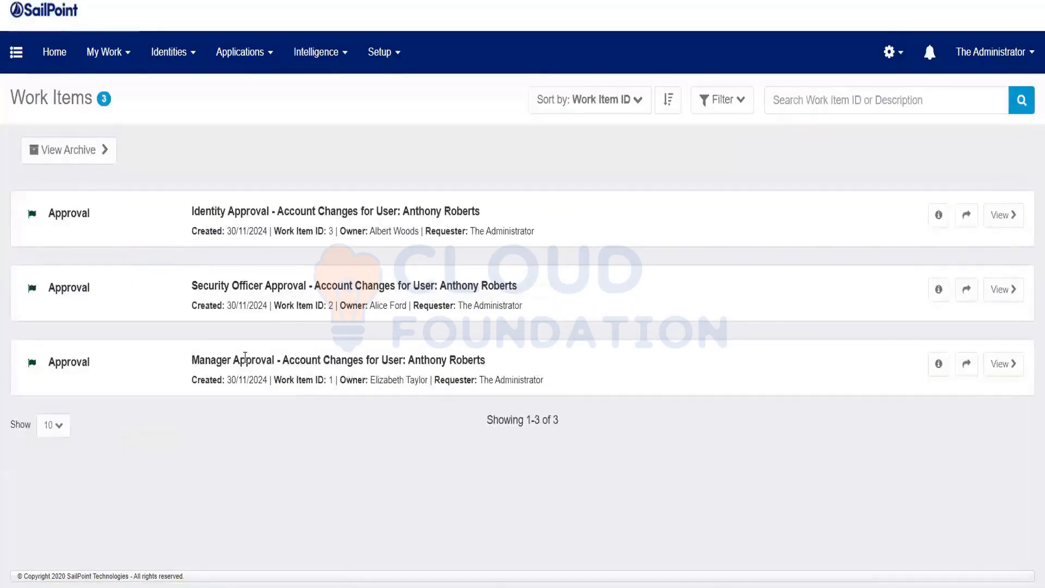
drag(192, 359, 261, 358)
drag(200, 279, 314, 280)
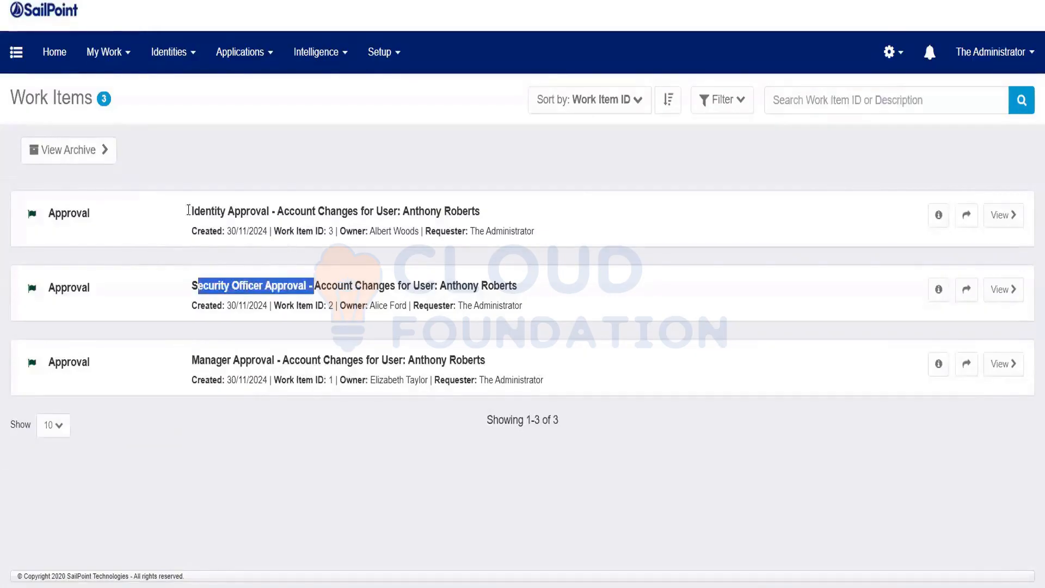
drag(189, 211, 249, 213)
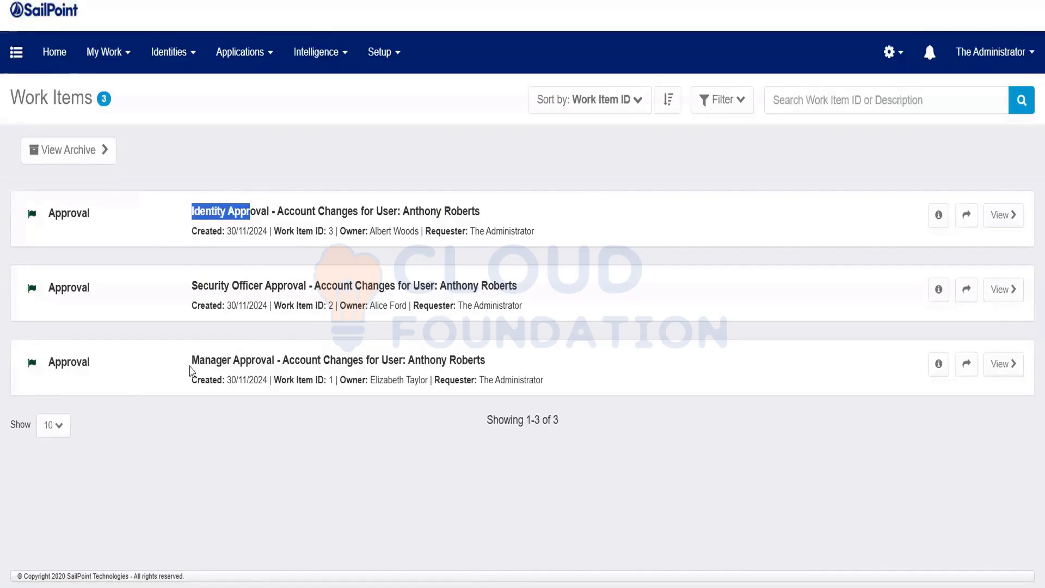
drag(192, 365, 392, 412)
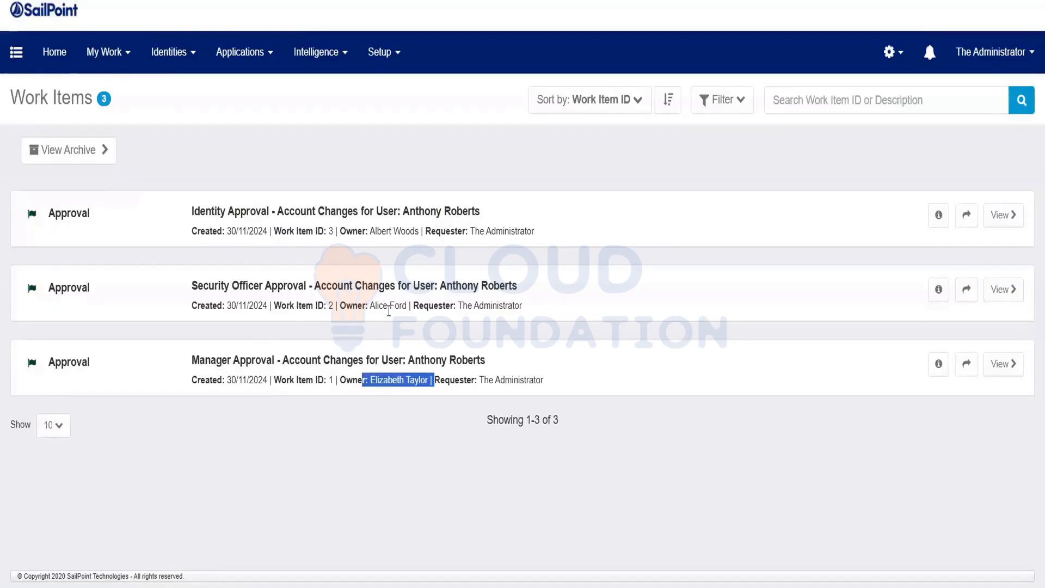
drag(407, 306, 370, 306)
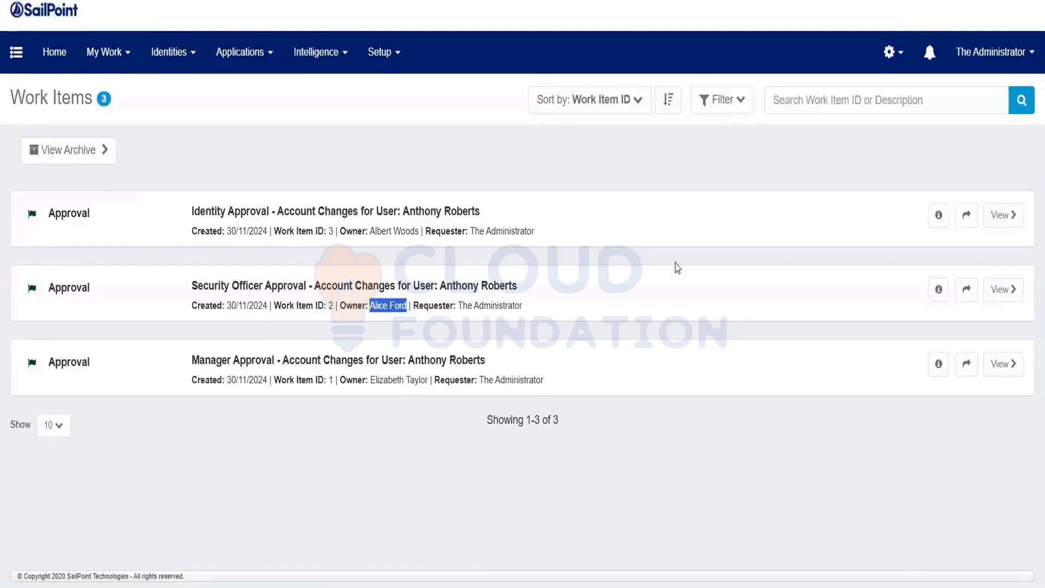
click(614, 293)
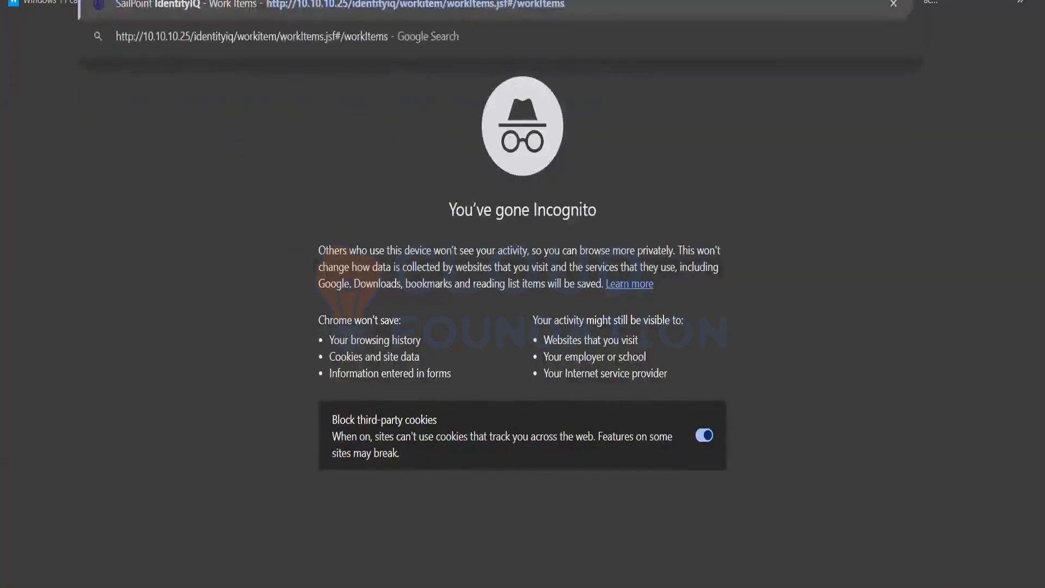
Load the work items address and log in with the security officer's username and password.
key(Return)
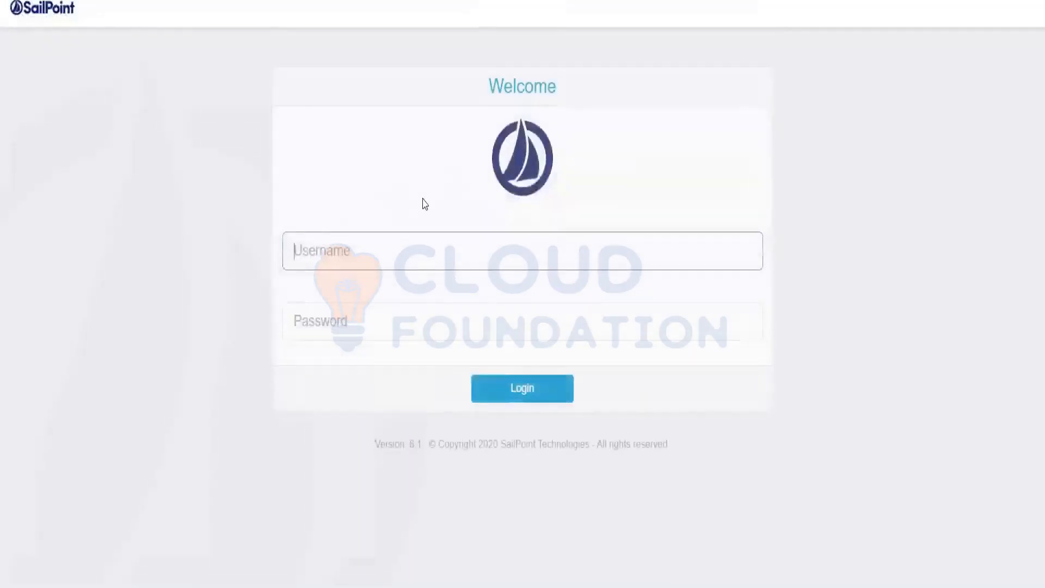
text(Ali)
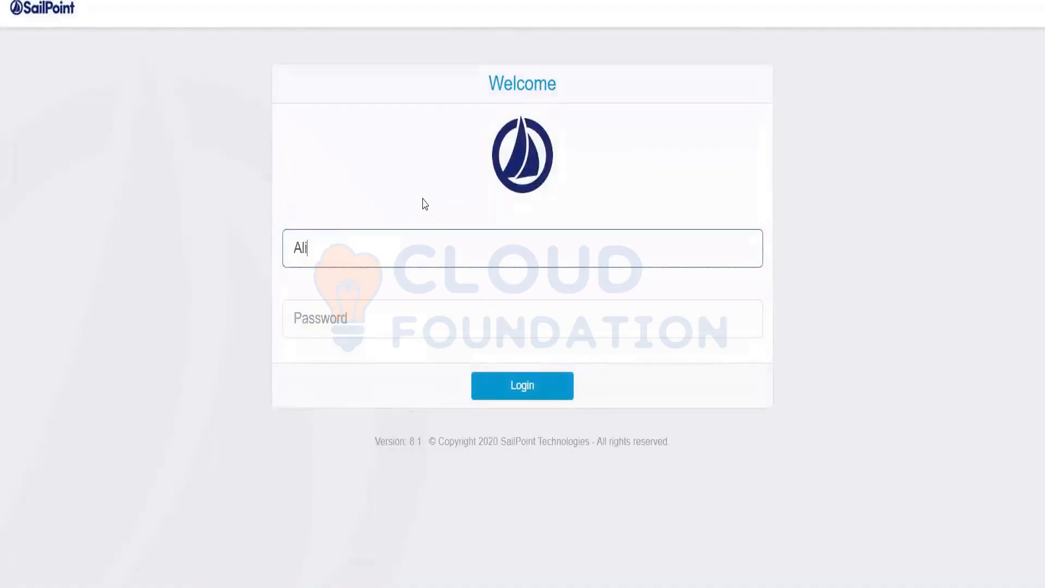
text(ce.Fors)
key(BackSpace)
text(d)
key(Tab)
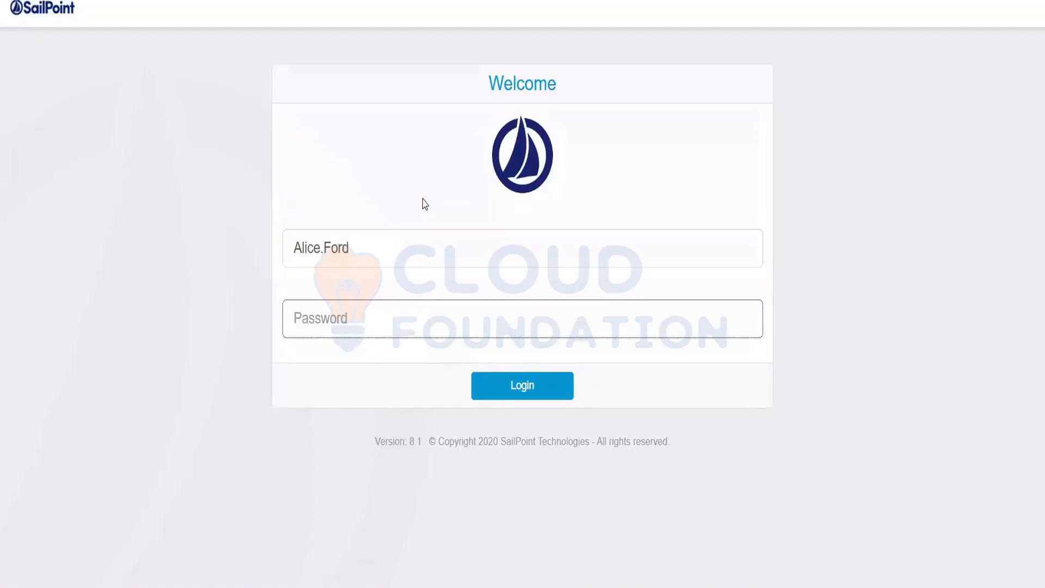
text(xyzzy)
key(Return)
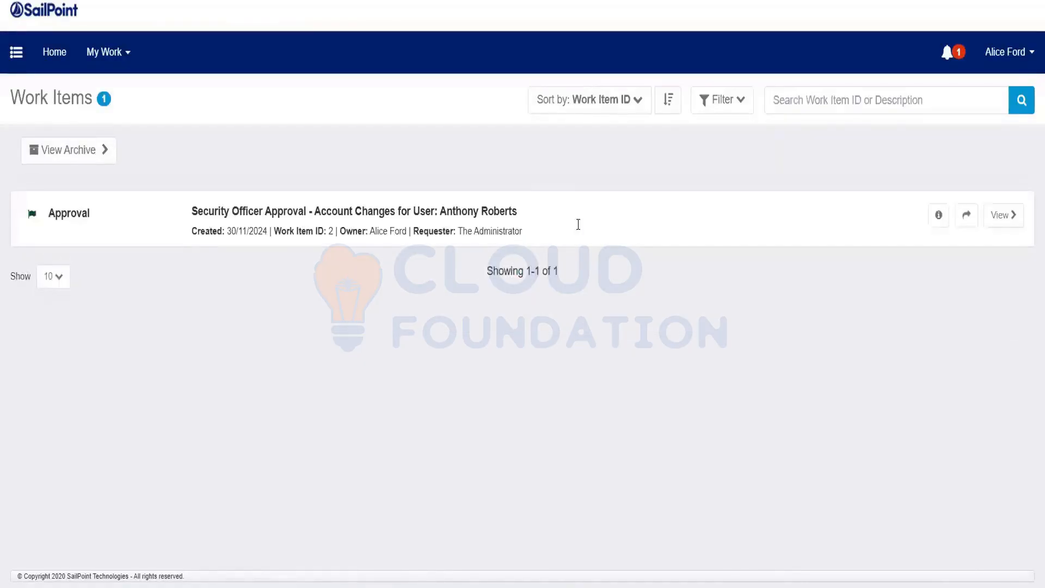
Deny the PRISM Manager role in the Security Officer Approval and complete the approval.
drag(189, 216, 445, 217)
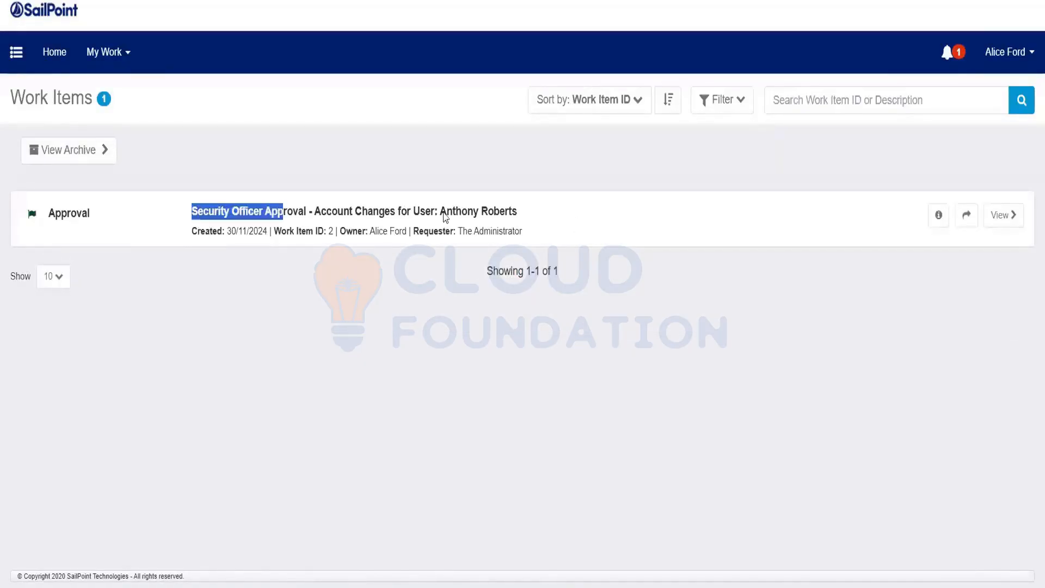
click(1011, 217)
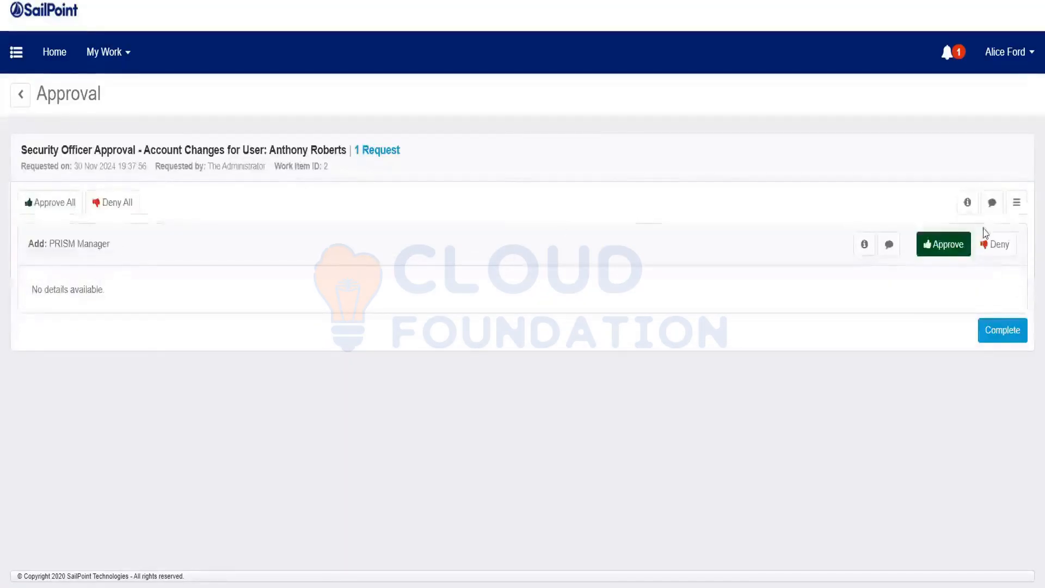
click(1000, 251)
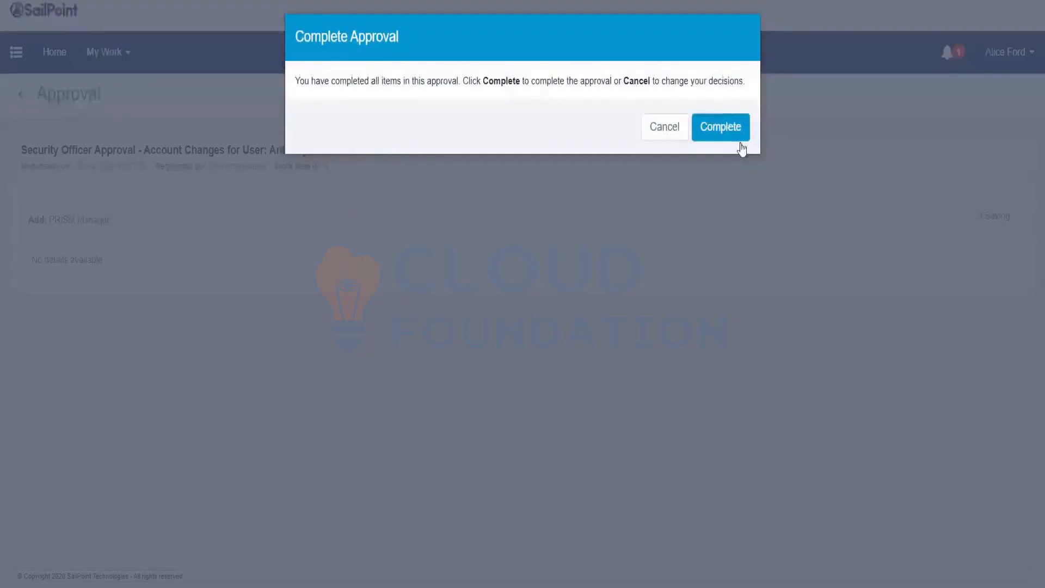
click(734, 134)
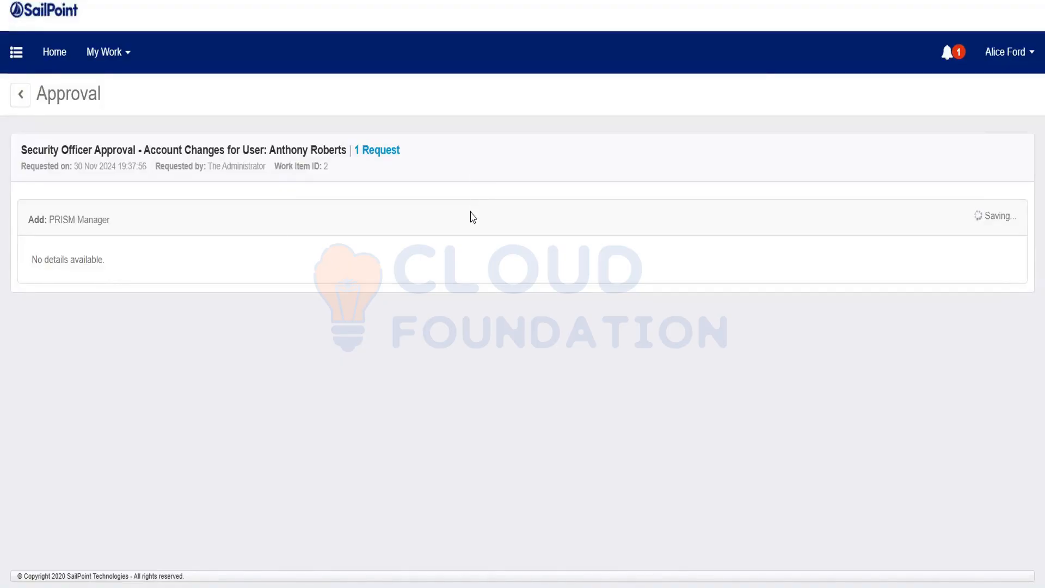
click(942, 49)
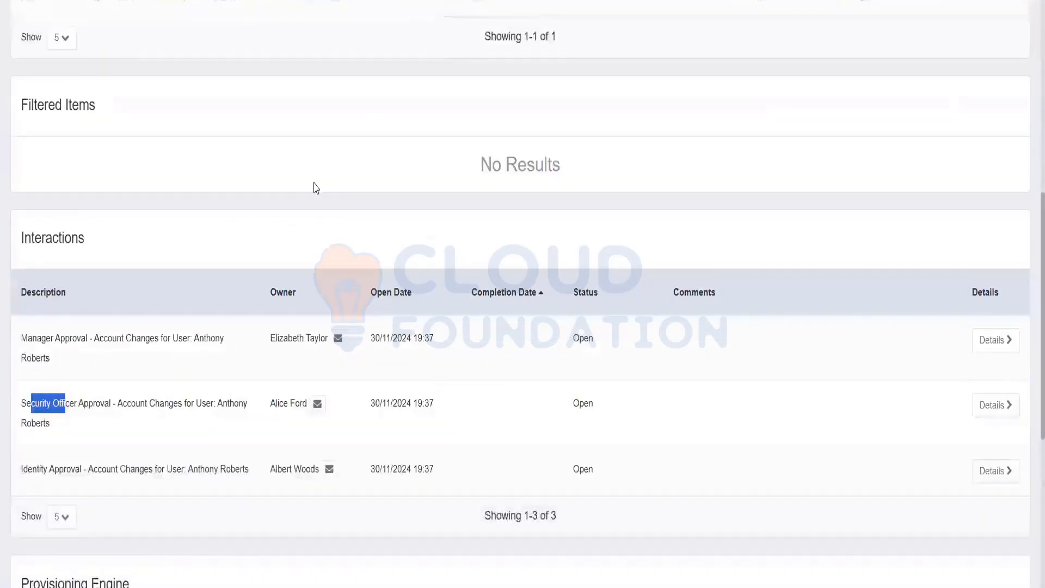
Note the Approve and Provision step, then confirm the request shows Denied in Access Requests.
scroll(312, 187, up, 9)
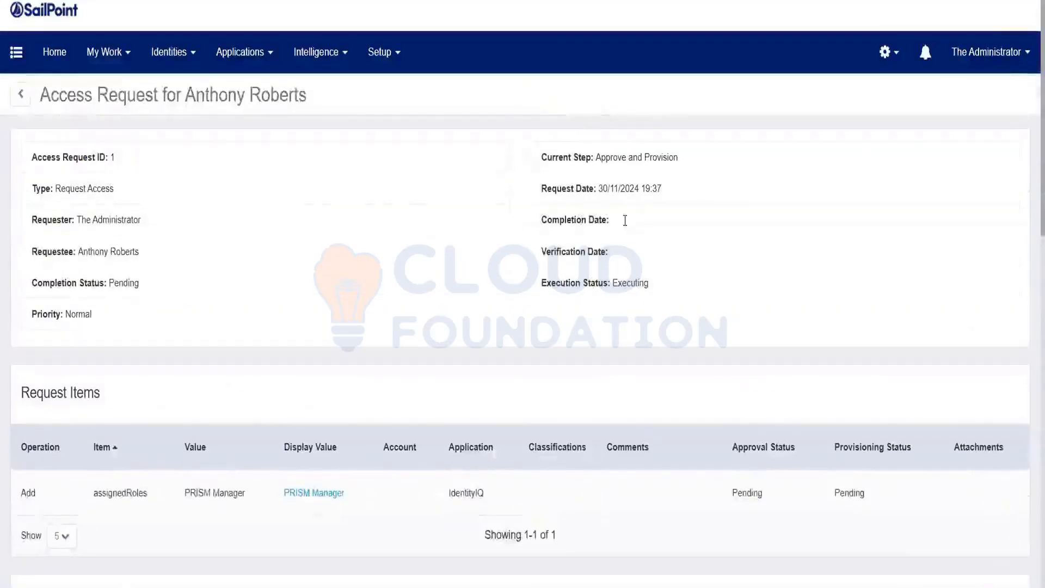
drag(571, 157, 690, 160)
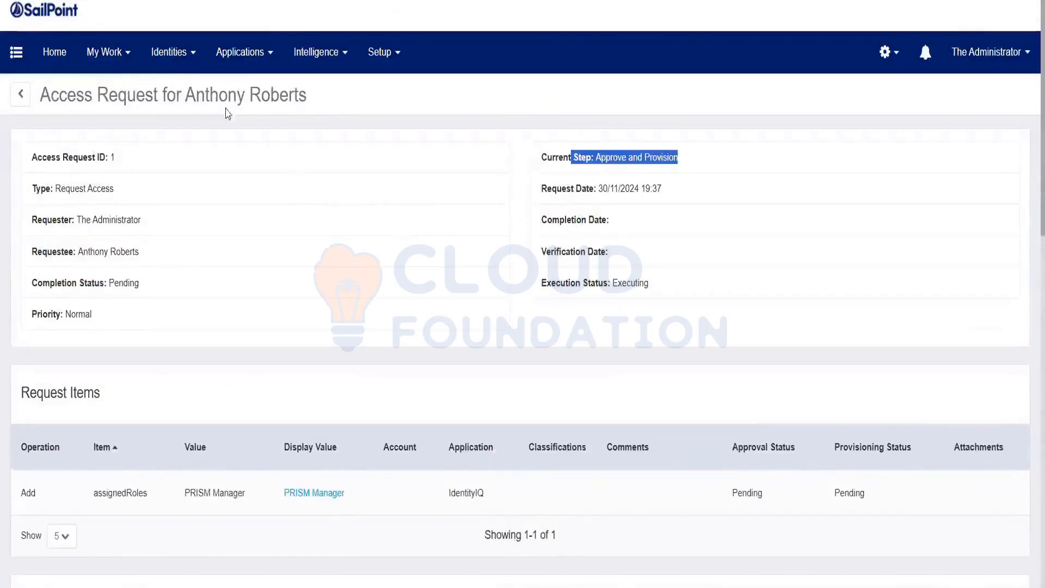
click(115, 62)
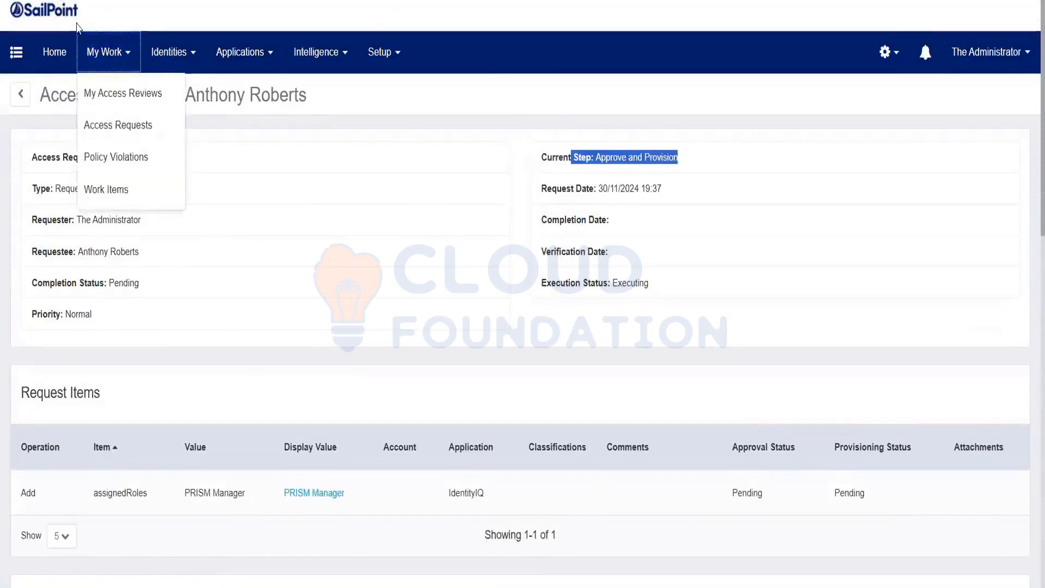
click(118, 125)
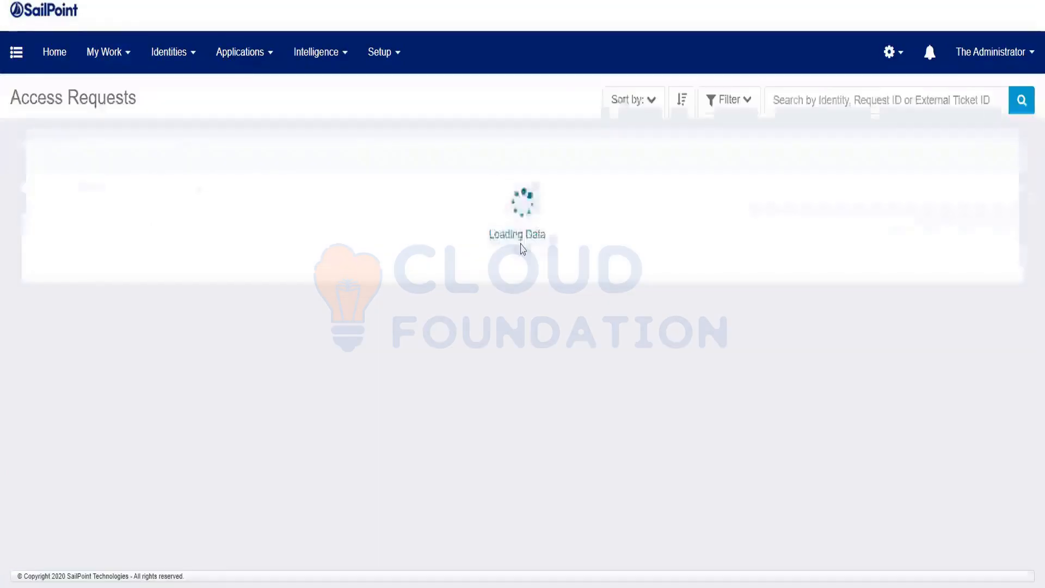
drag(537, 256, 584, 251)
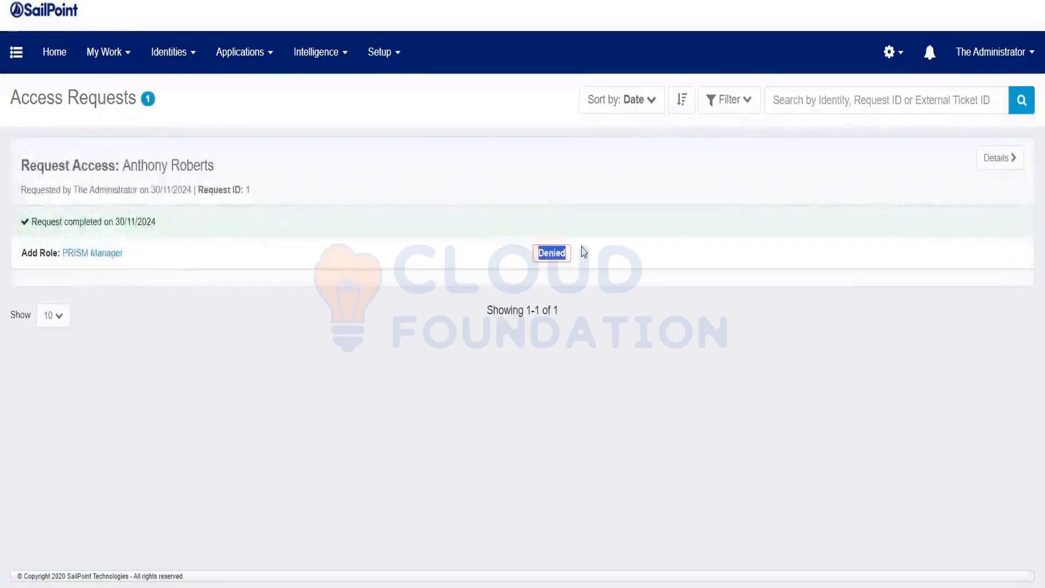
In the request's Interactions, confirm security officer approval Rejected, manager and identity approvals Canceled.
click(1002, 165)
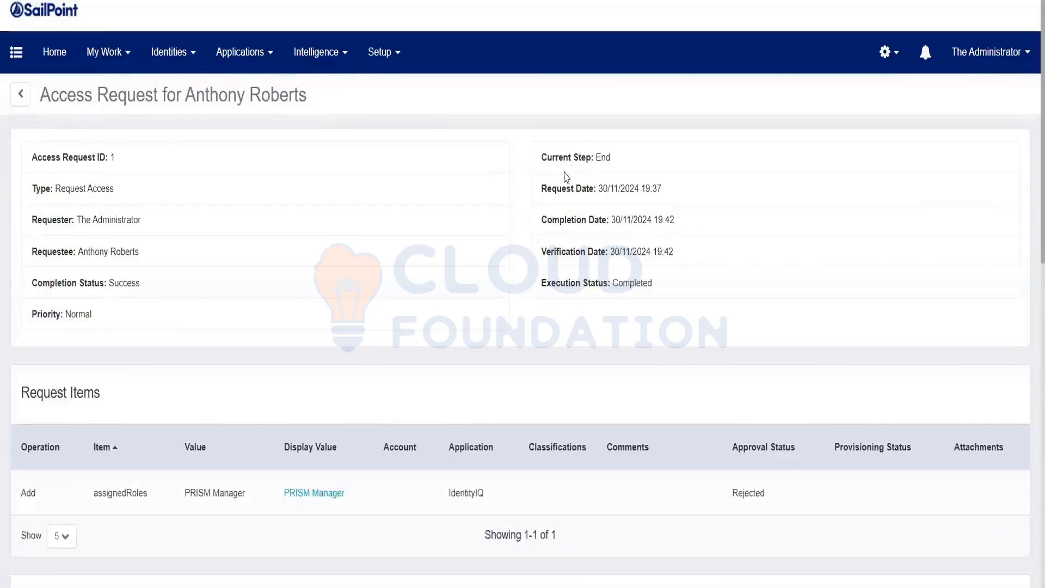
scroll(326, 320, down, 5)
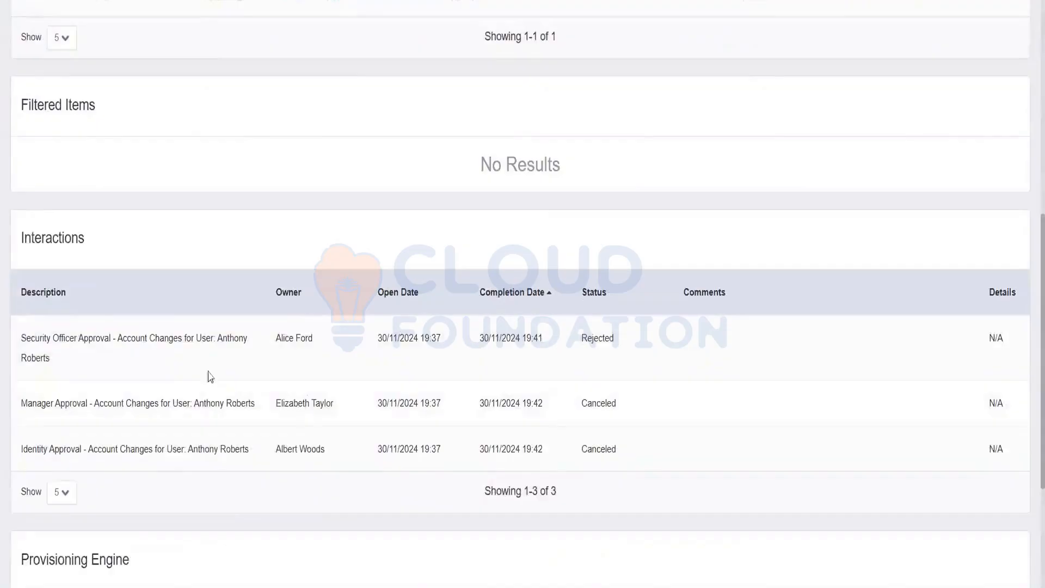
drag(21, 333, 79, 359)
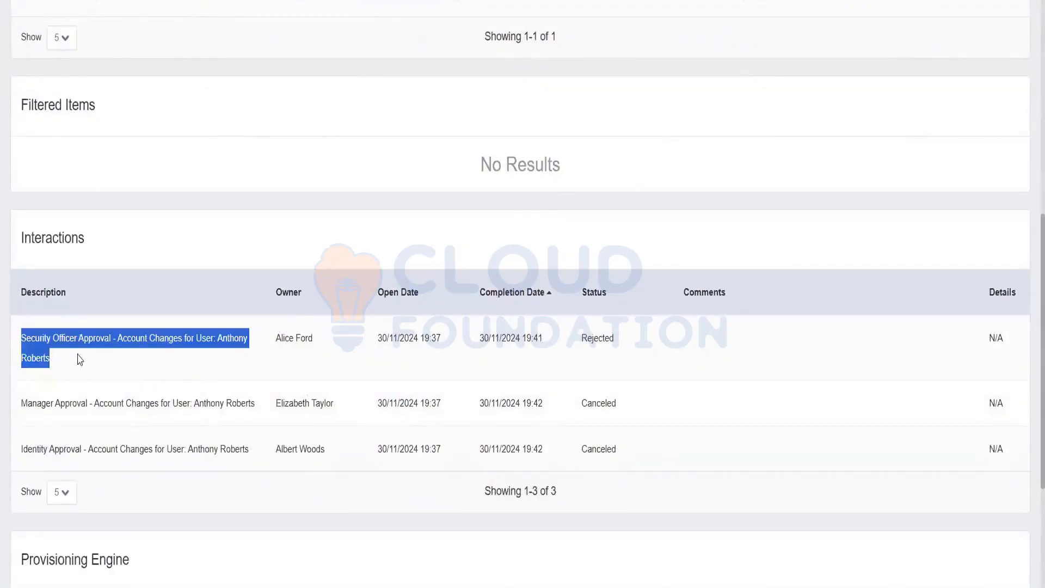
drag(579, 339, 623, 340)
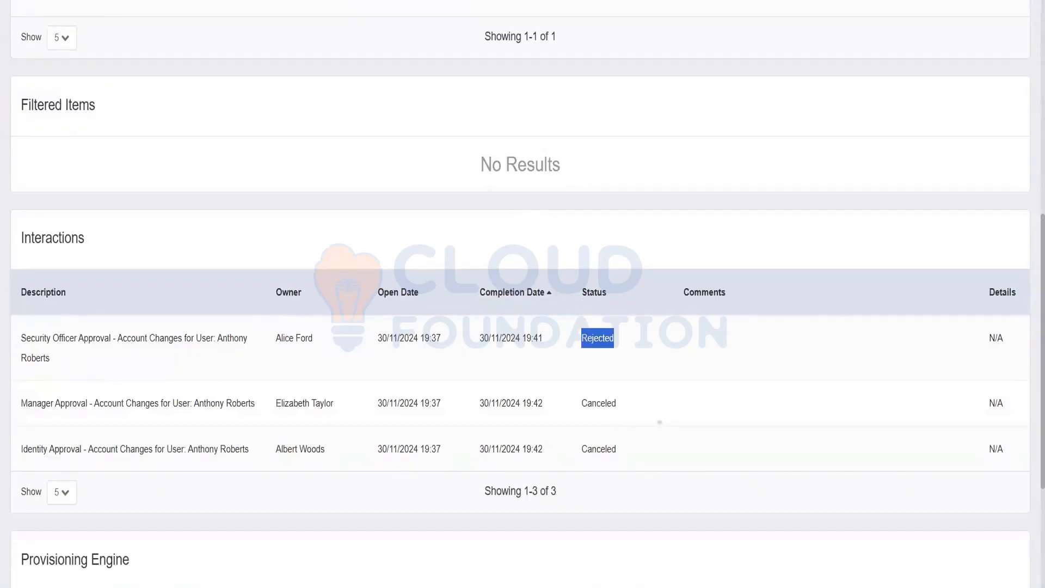
double_click(618, 409)
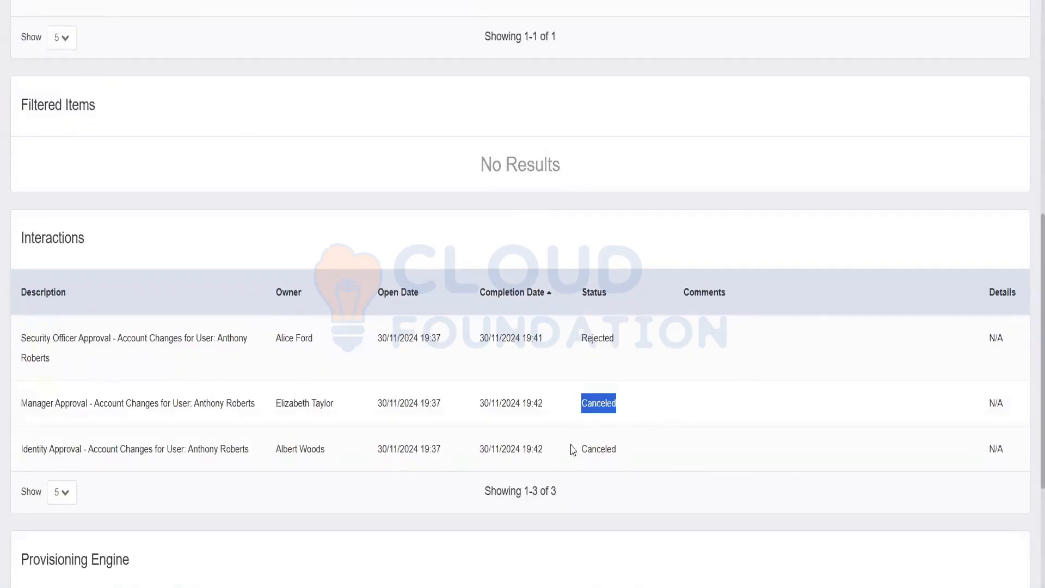
drag(573, 450, 641, 483)
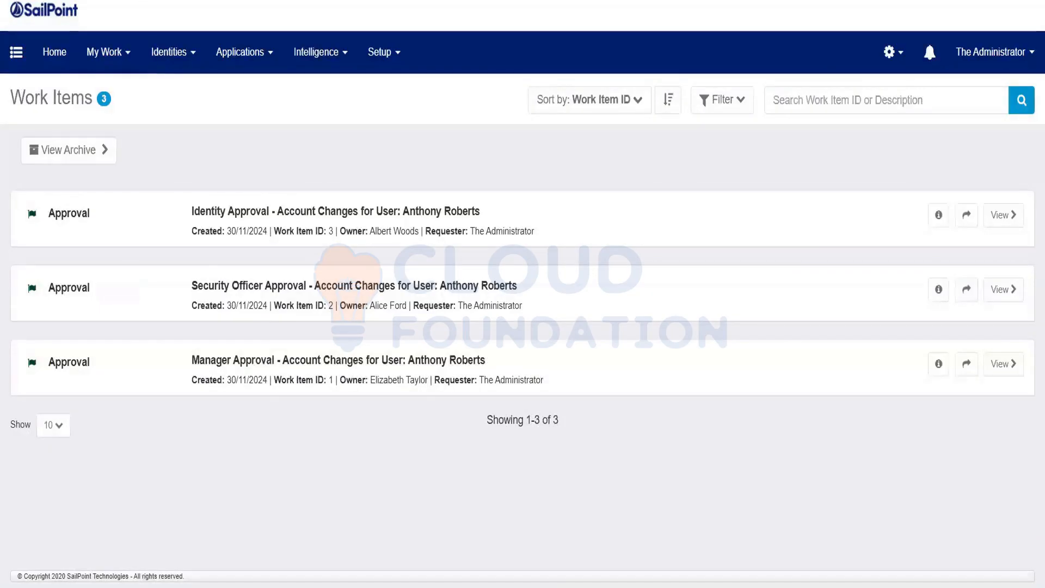
Refresh the Work Items list.
key(F5)
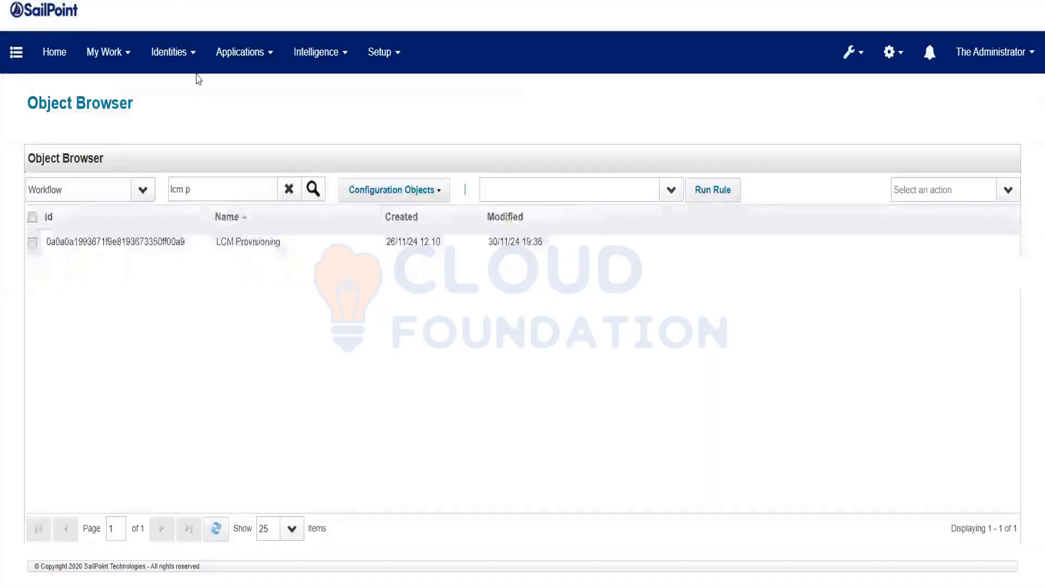
click(254, 247)
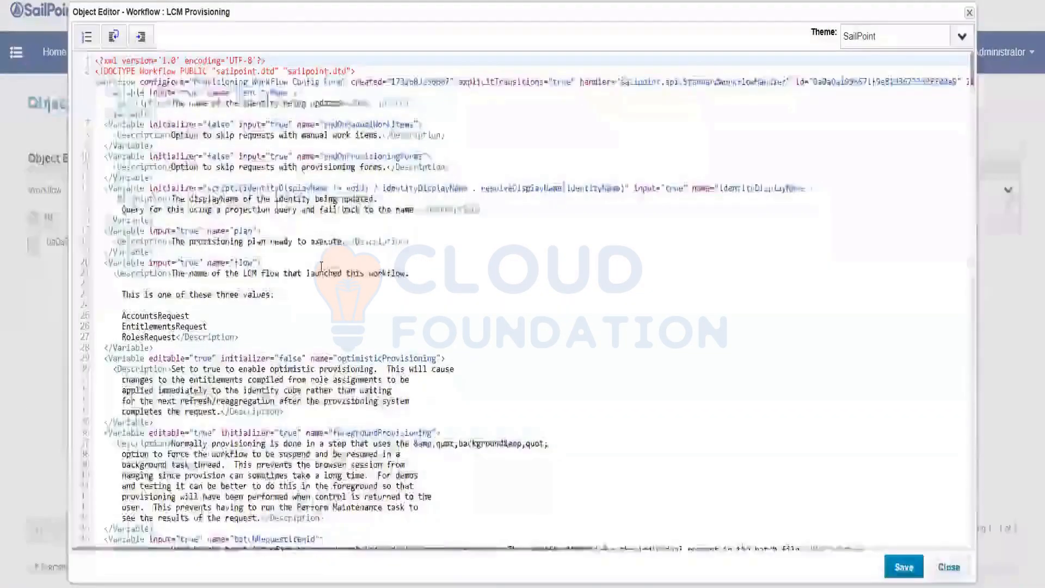
scroll(321, 266, down, 10)
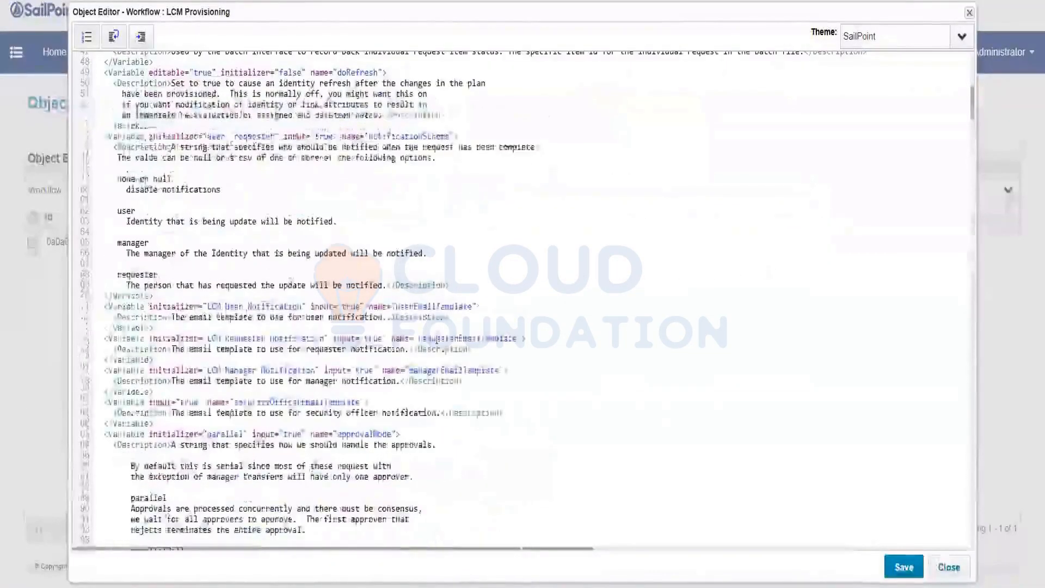
scroll(443, 281, down, 5)
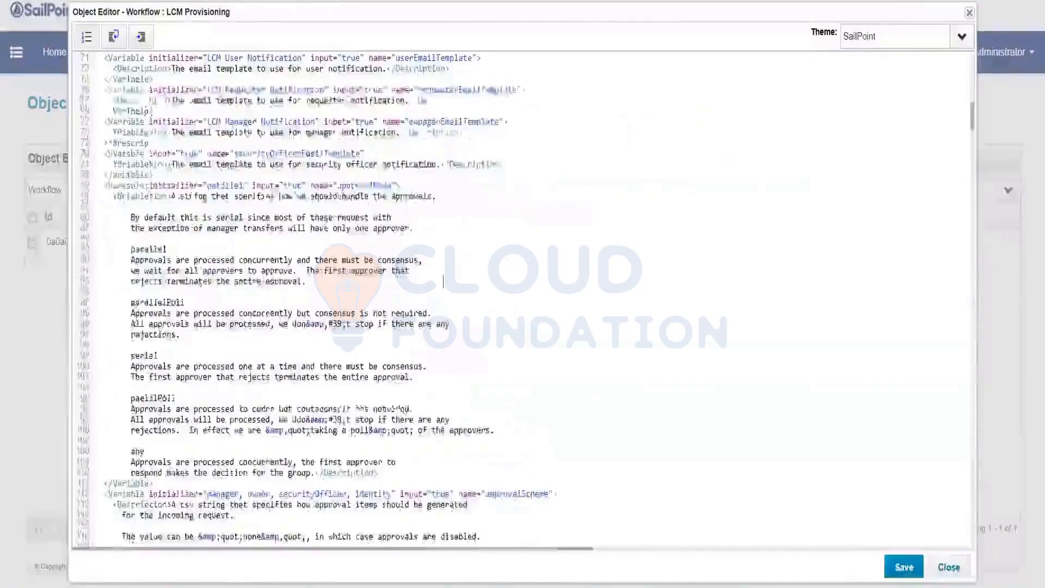
click(358, 185)
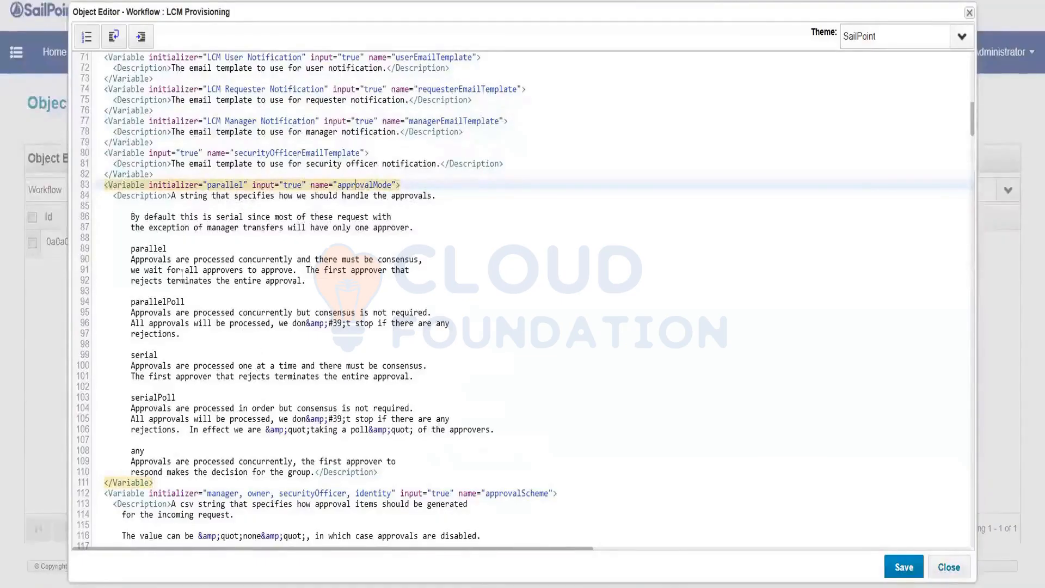
double_click(157, 250)
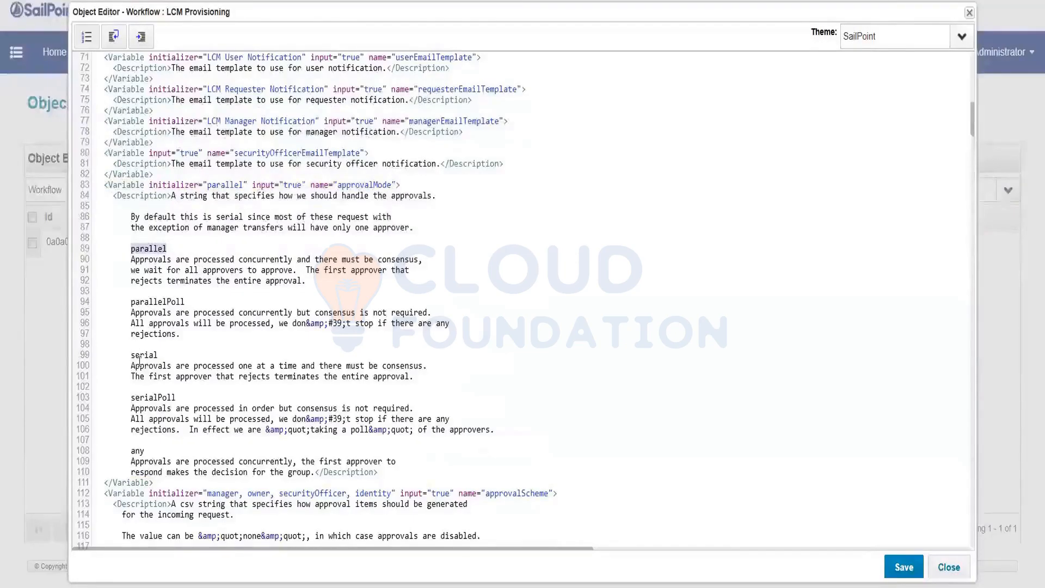
drag(131, 354, 162, 354)
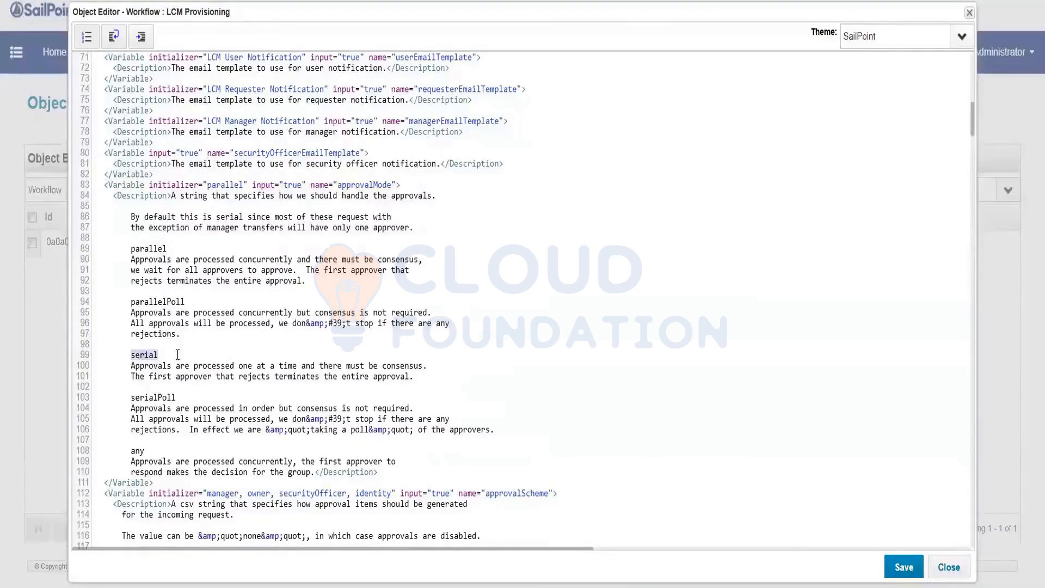
double_click(151, 313)
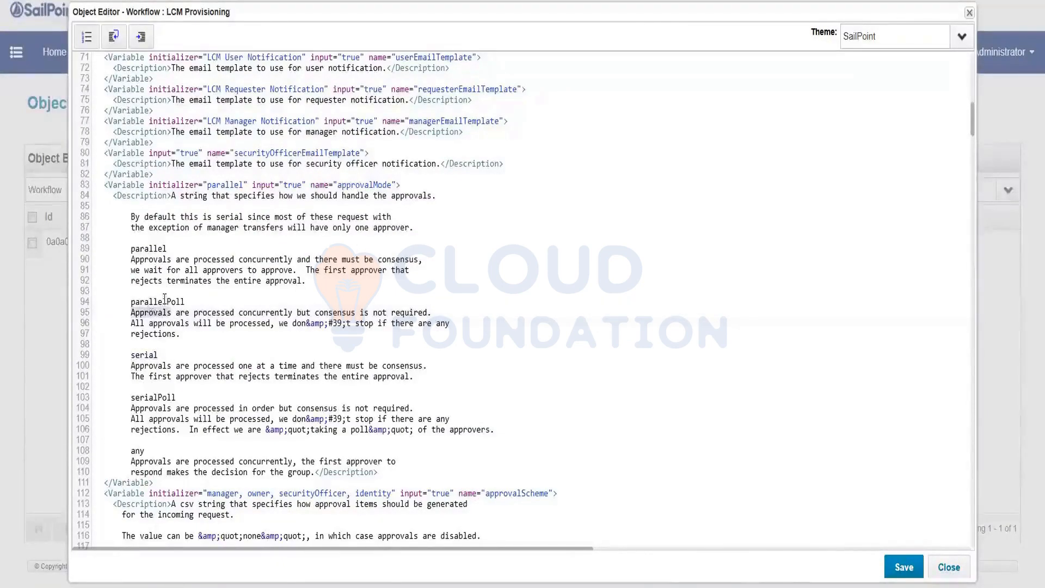
double_click(164, 301)
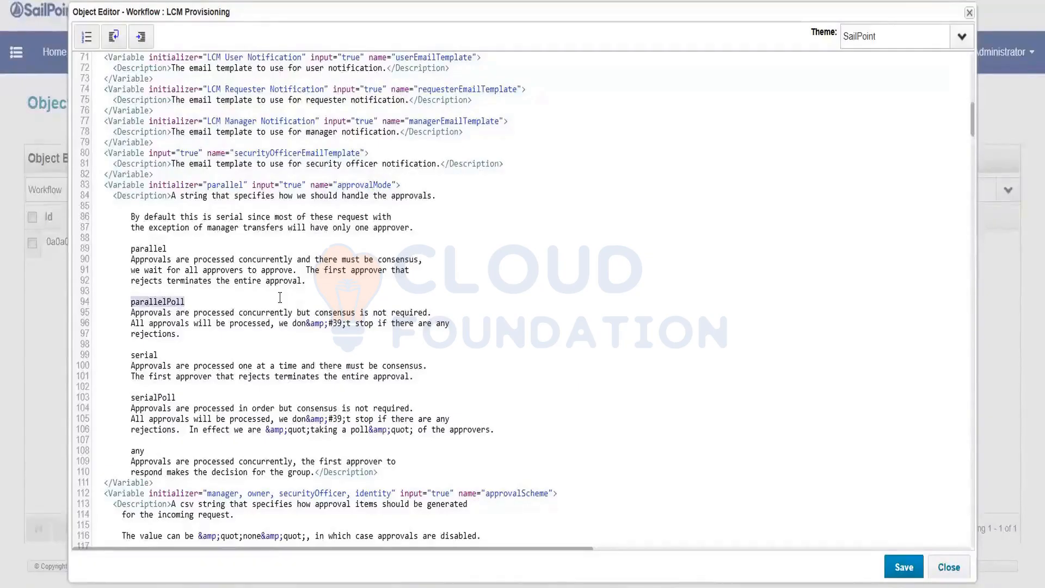
click(172, 313)
double_click(151, 301)
click(143, 393)
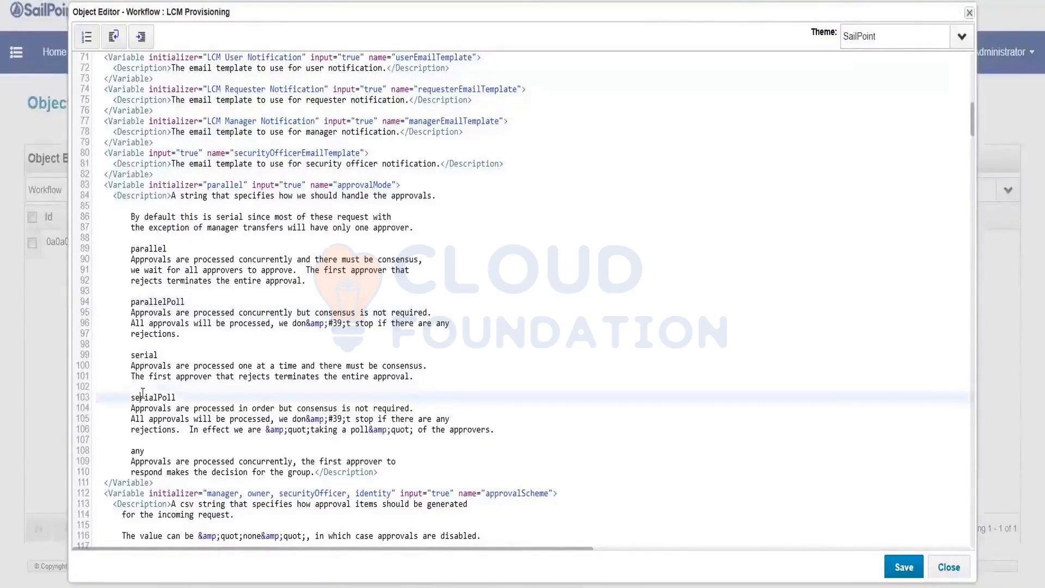
double_click(143, 393)
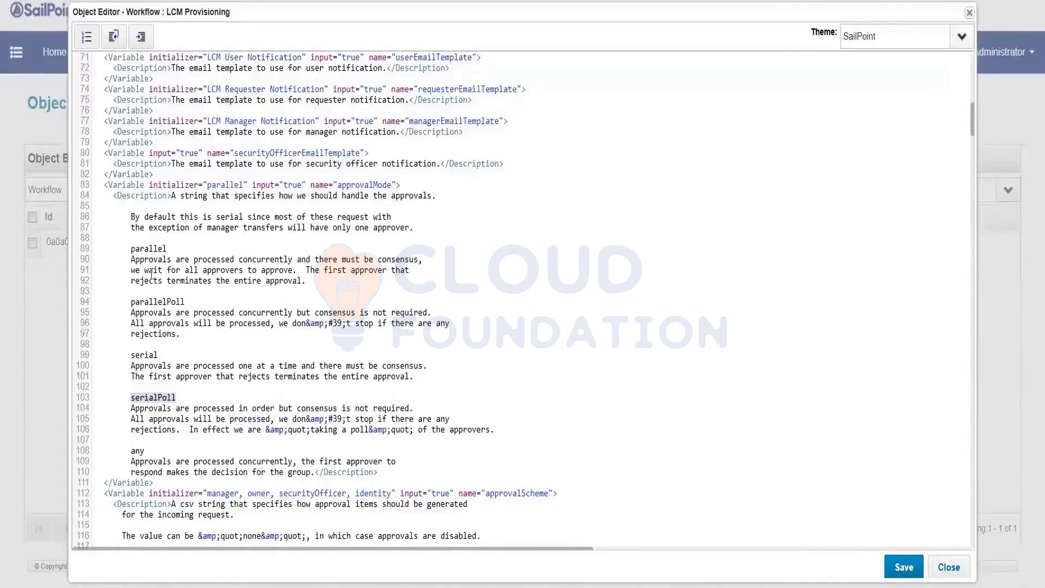
double_click(140, 248)
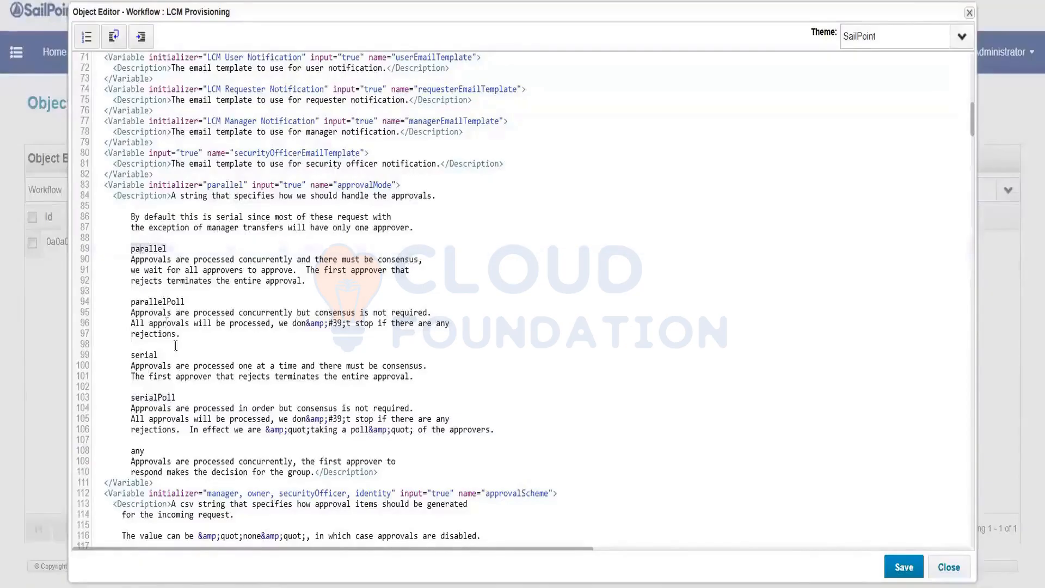
double_click(175, 302)
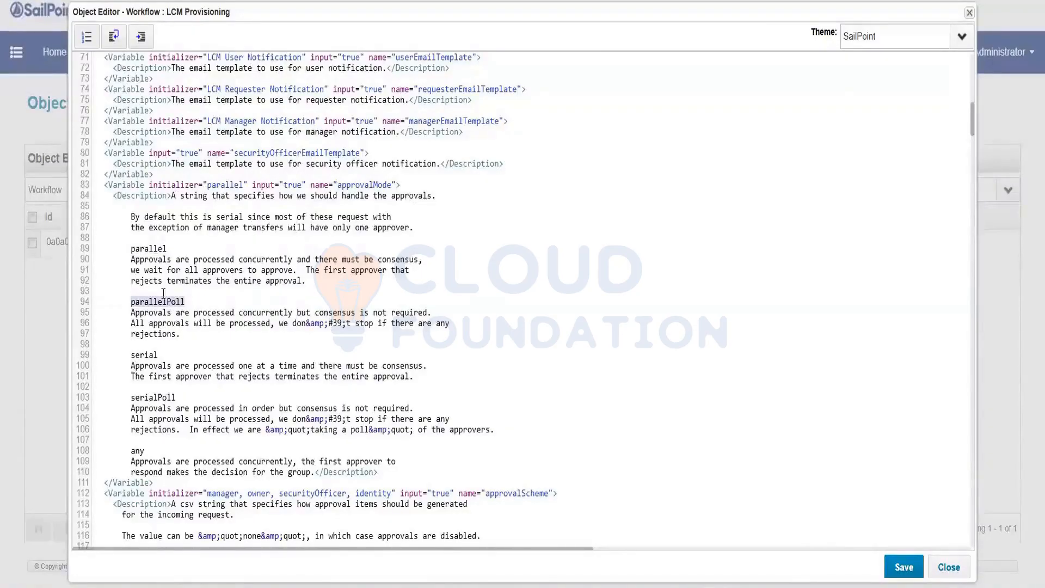
double_click(146, 355)
key(ctrl+c)
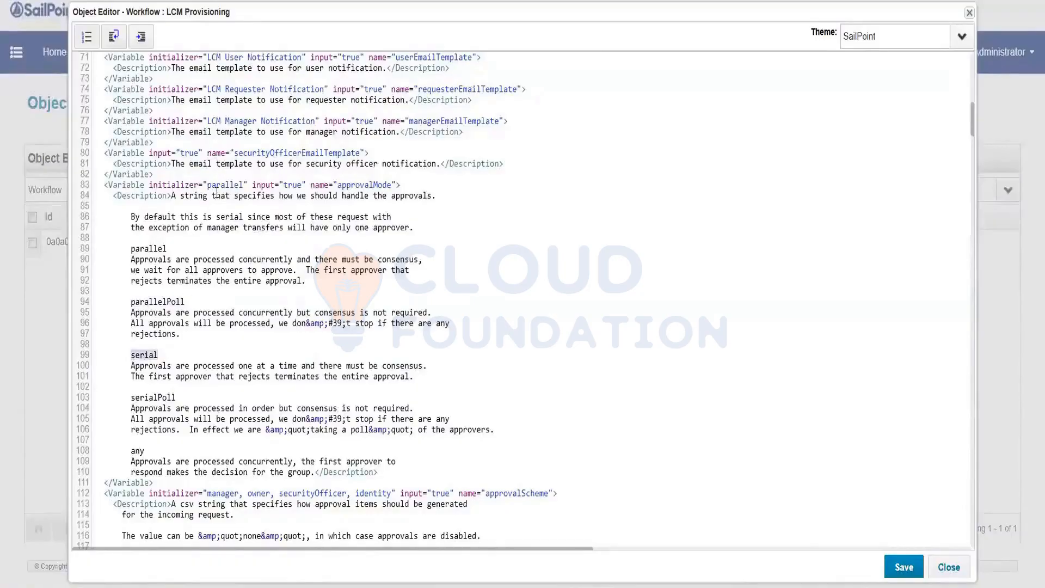
double_click(240, 186)
Paste 'serial' as the approvalMode initializer, comparing it against the parallel and parallelPoll modes.
key(ctrl+v)
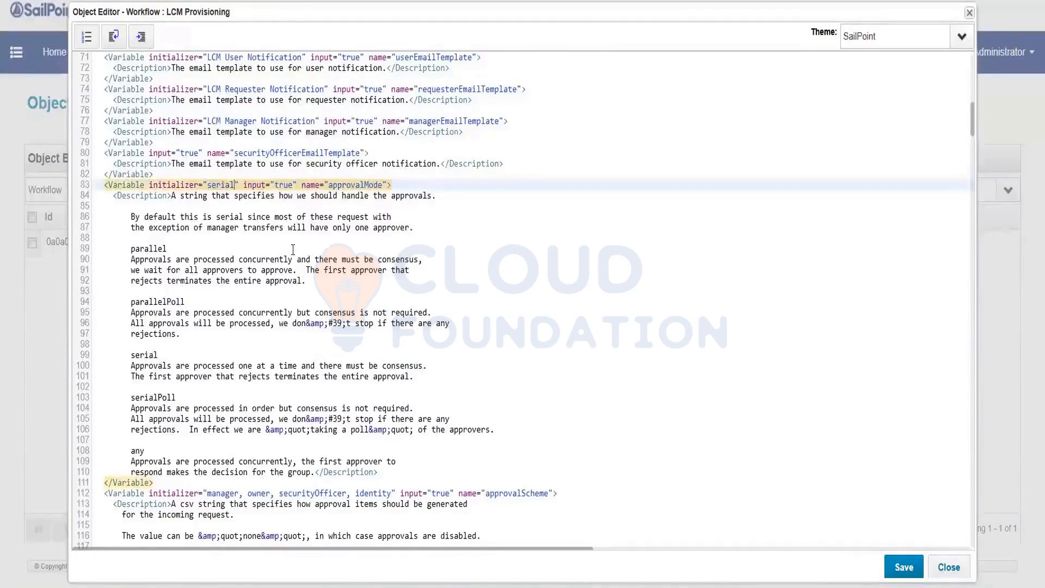
double_click(156, 250)
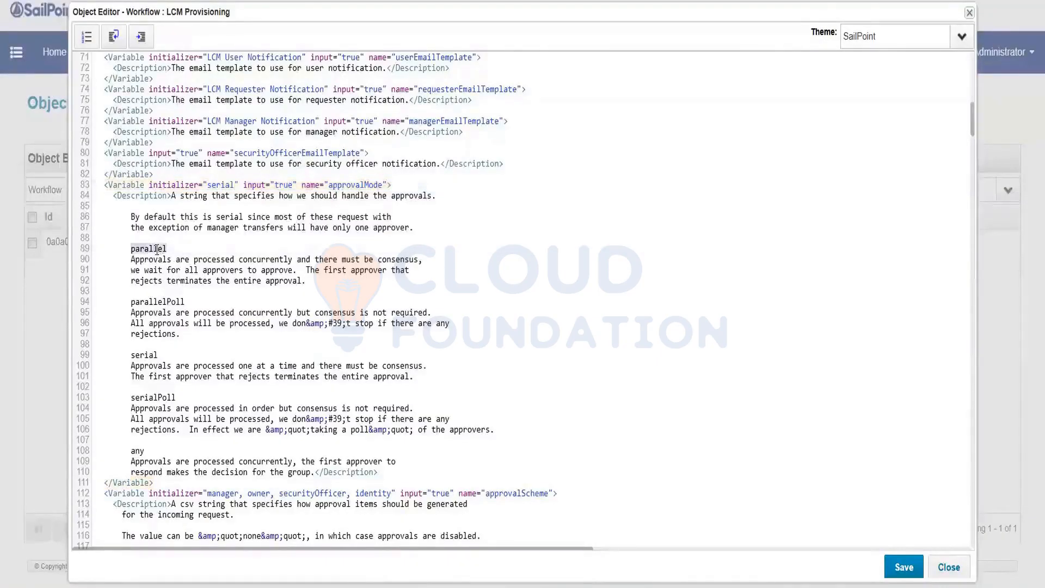
double_click(154, 301)
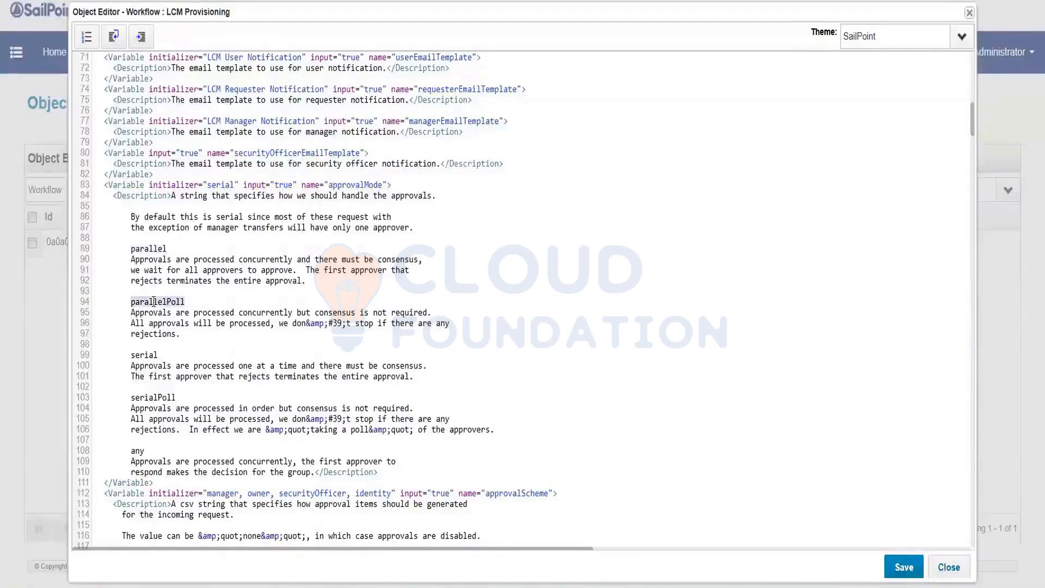
double_click(139, 249)
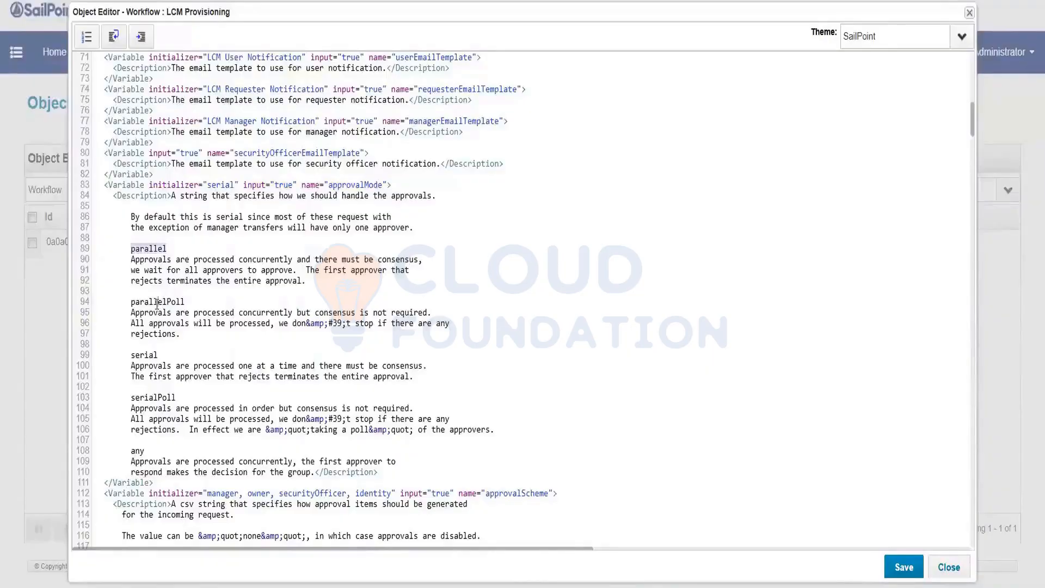
double_click(157, 302)
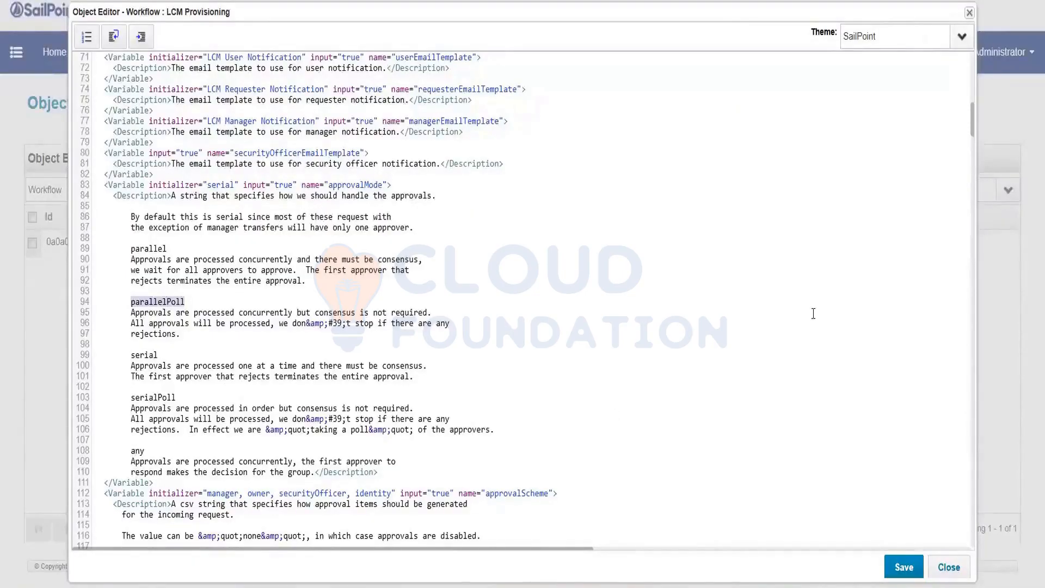
click(921, 45)
click(159, 302)
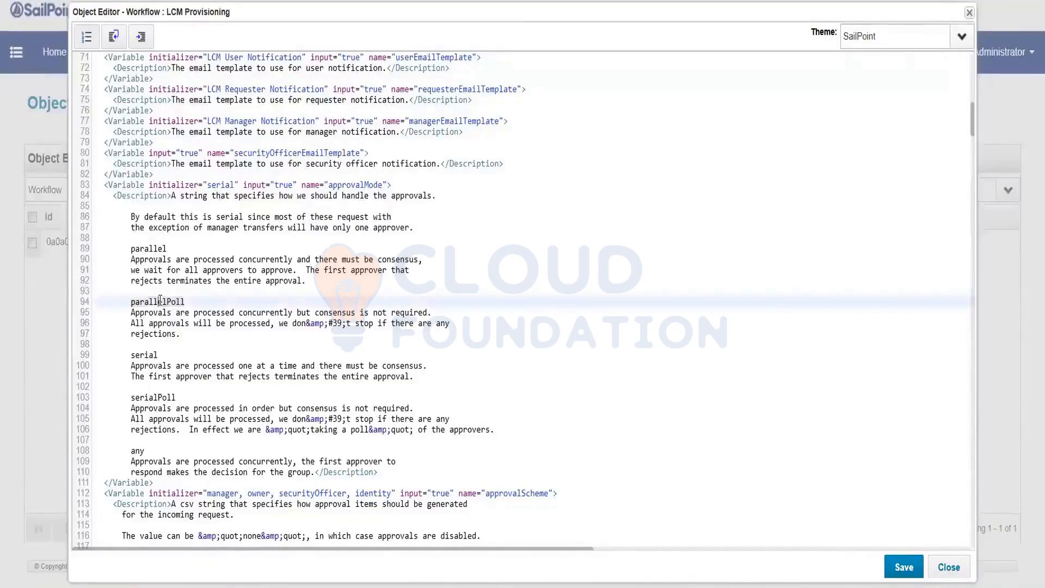
double_click(160, 302)
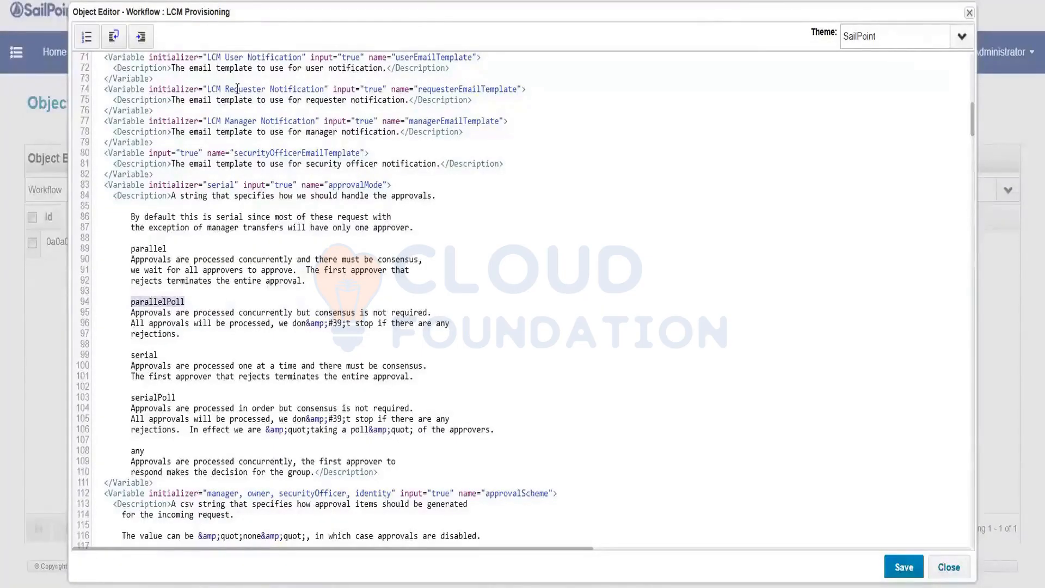
click(901, 133)
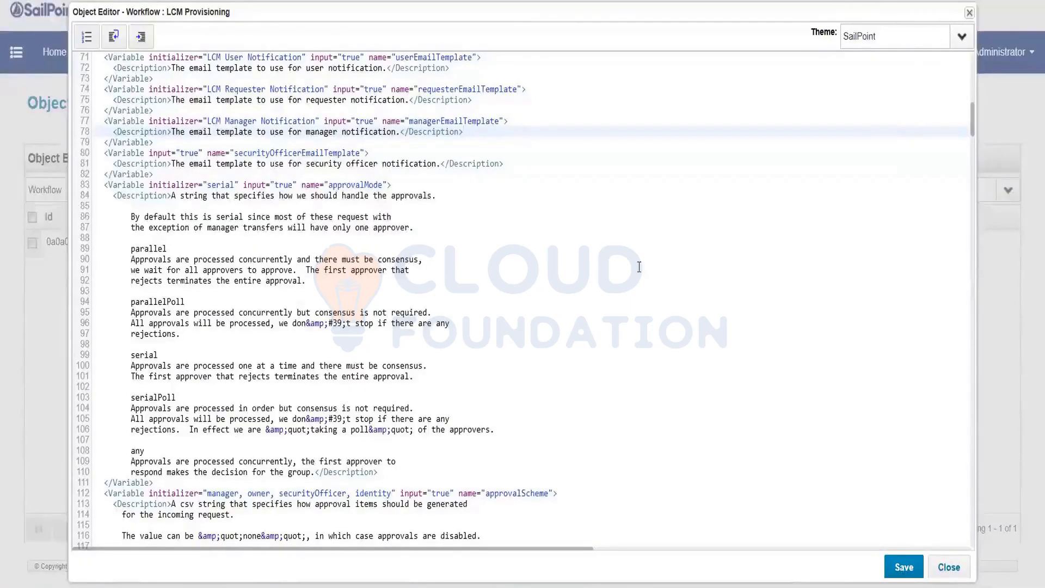
Save the LCM Provisioning workflow and return to the Home dashboard.
click(901, 567)
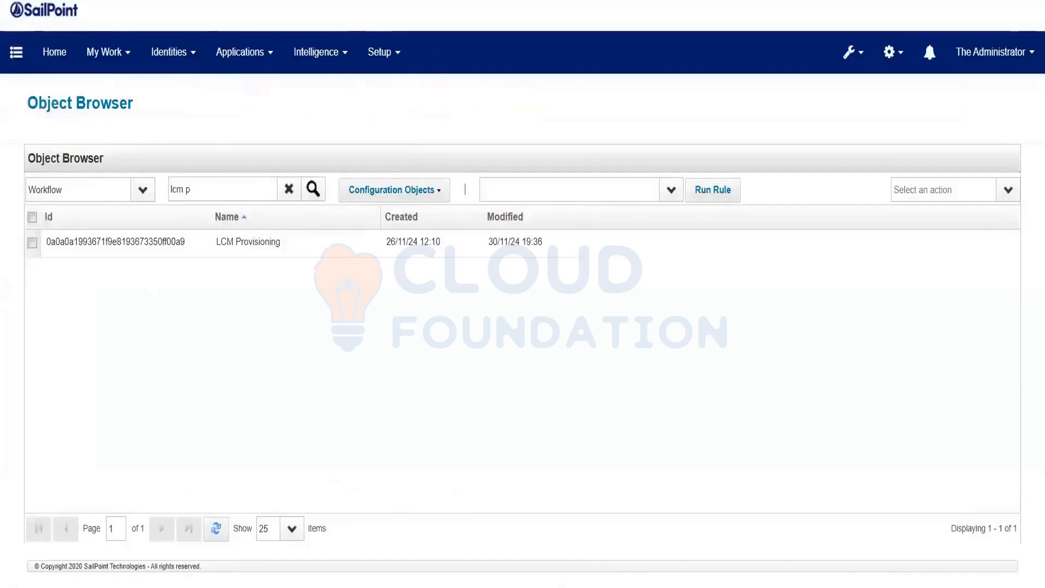
click(430, 2)
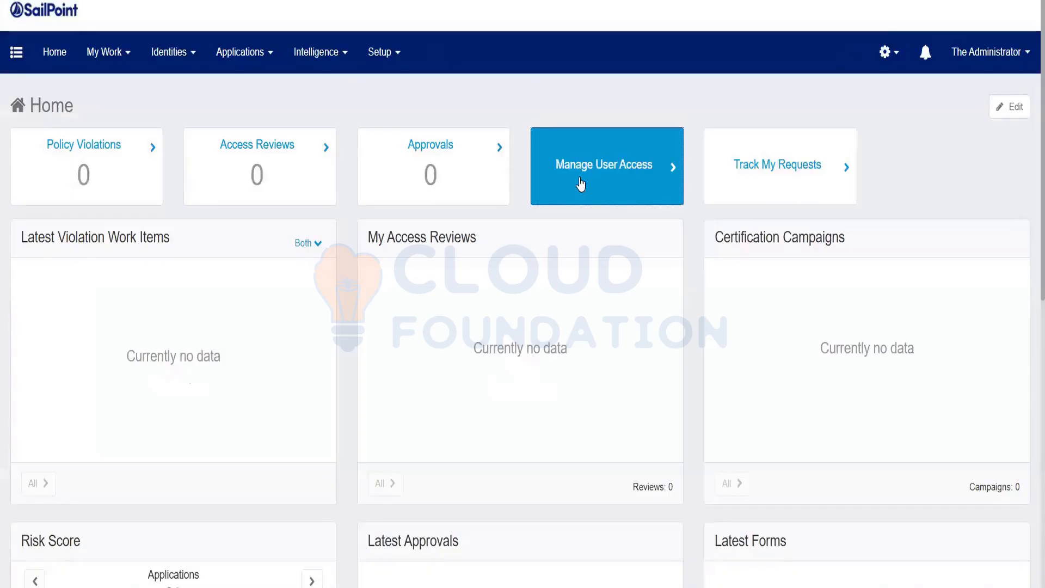
In Manage User Access, select one user's card and continue to the Add Access step.
click(580, 179)
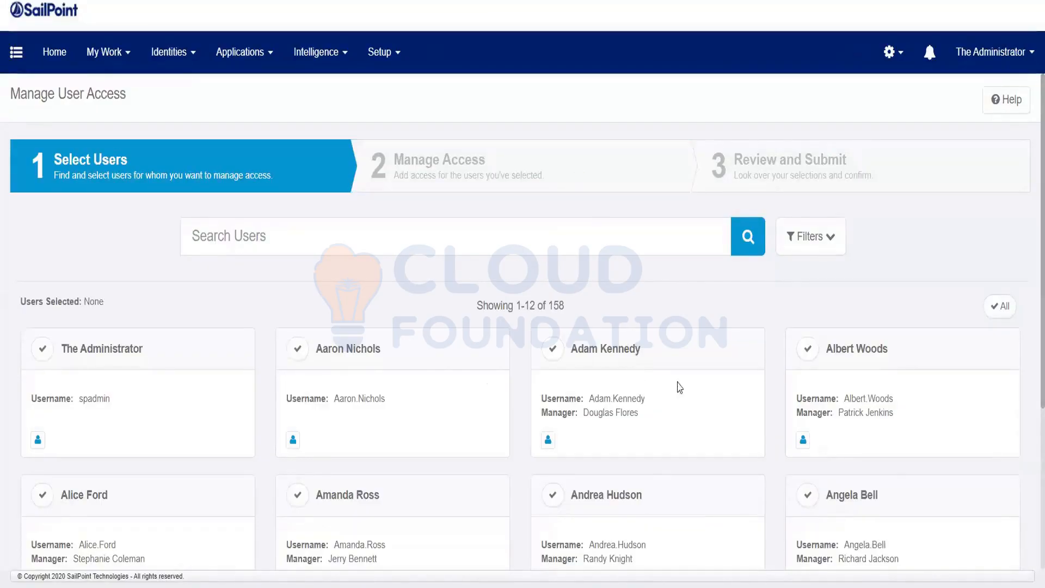
scroll(677, 387, down, 4)
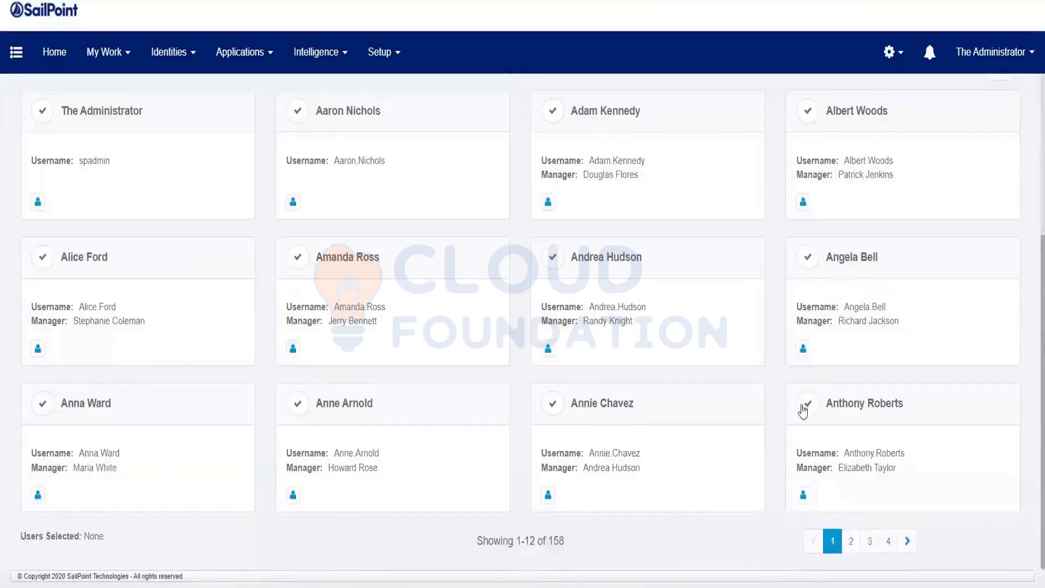
click(805, 405)
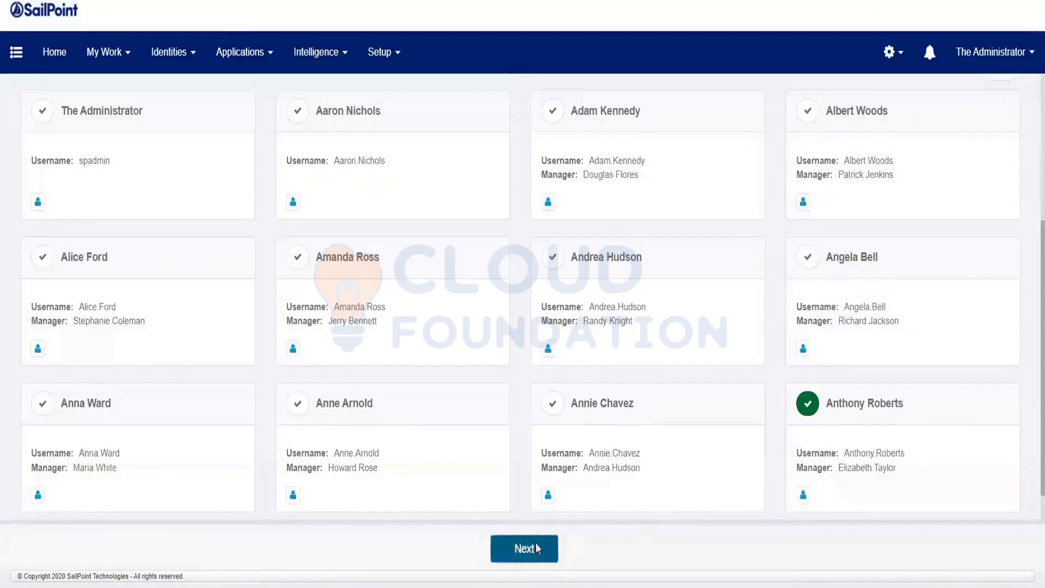
click(536, 547)
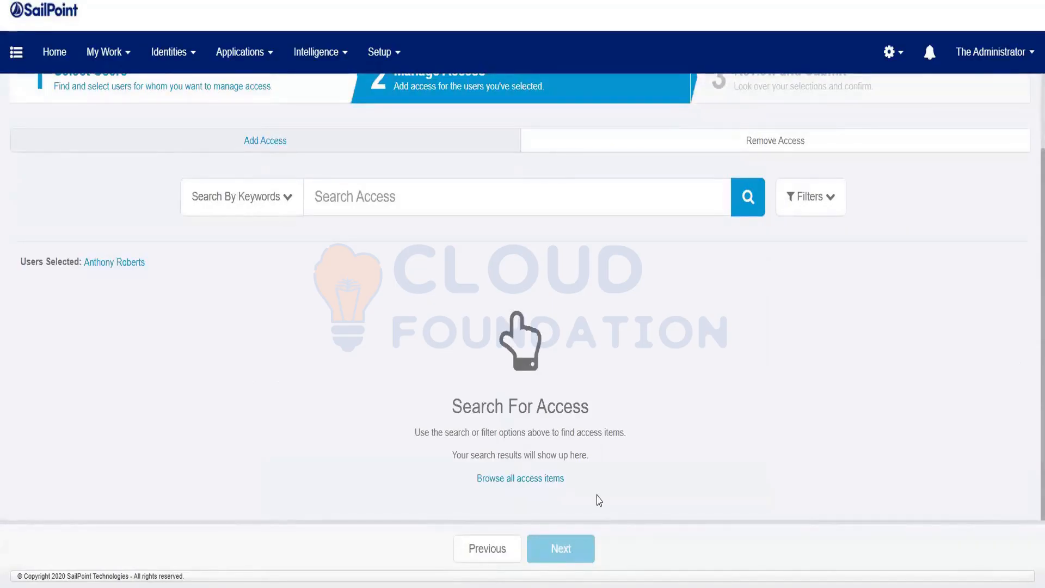
click(387, 57)
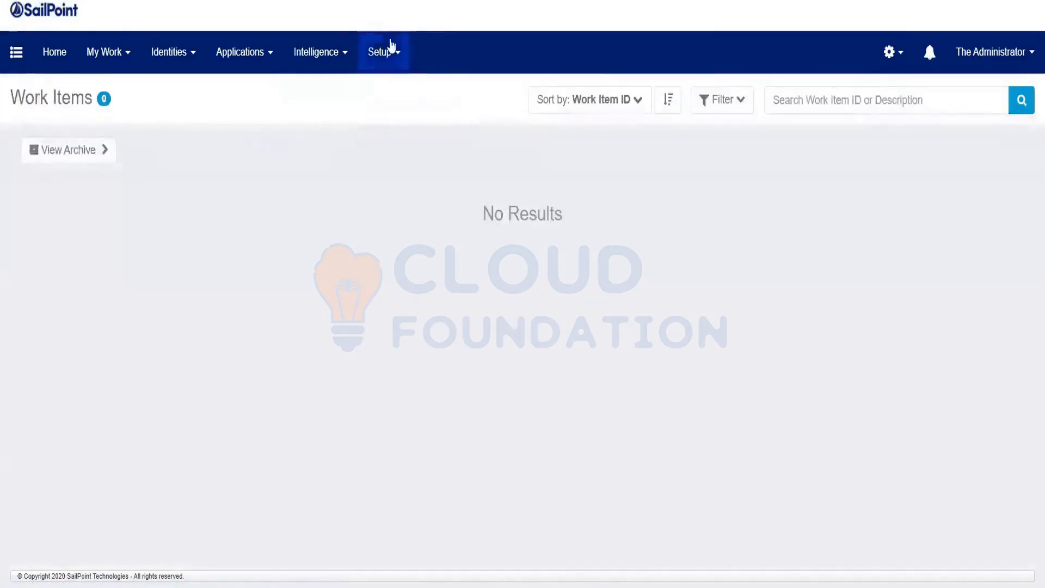
From the Groups setup page, start creating a new workgroup.
click(390, 46)
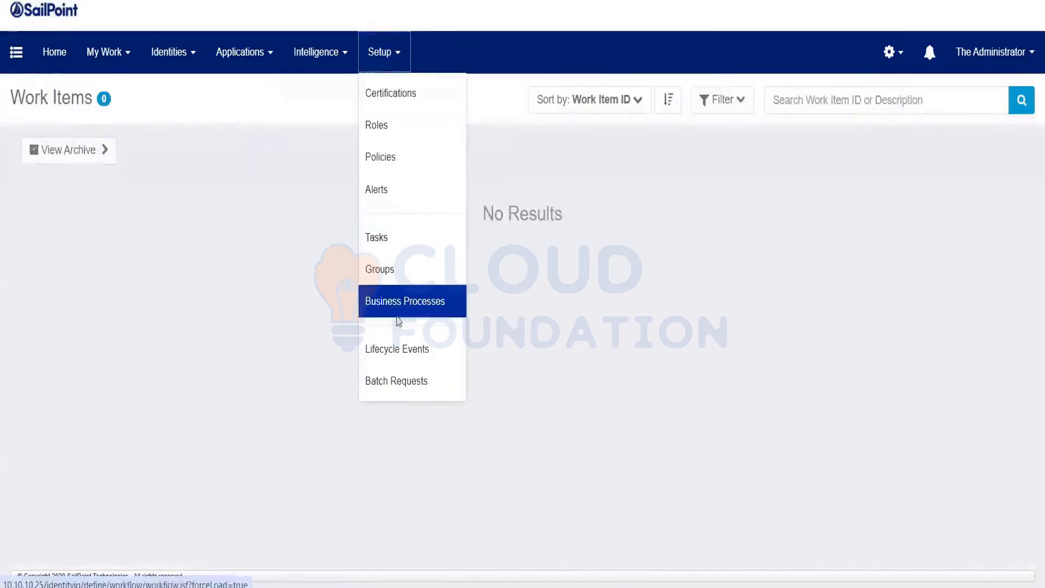
click(400, 276)
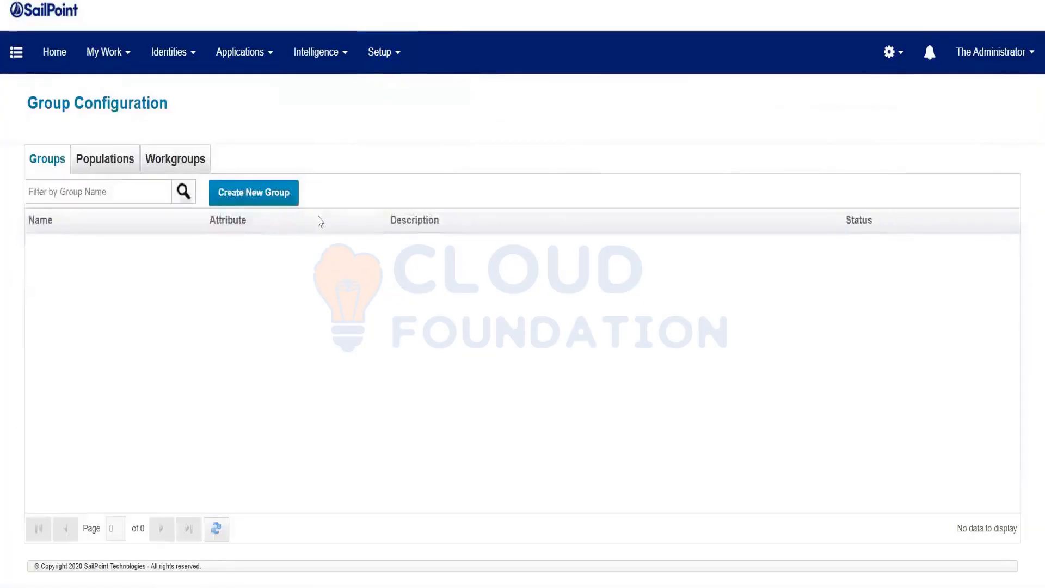
click(287, 203)
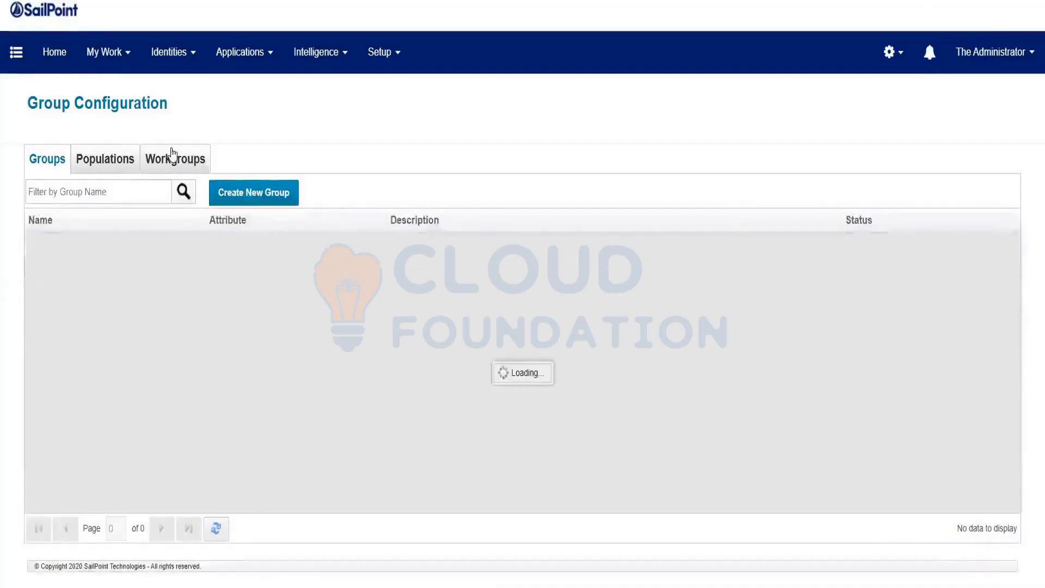
click(172, 157)
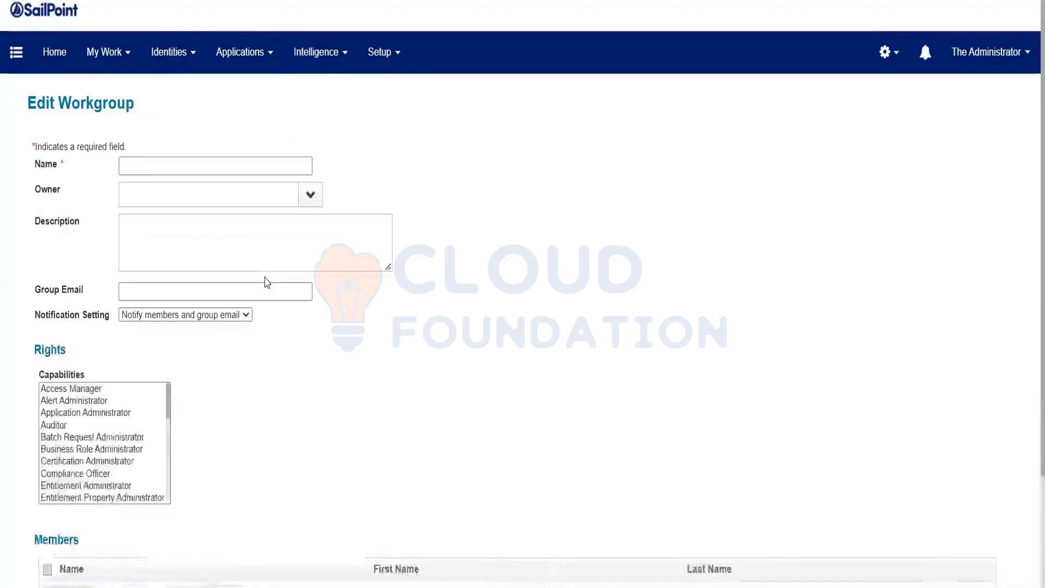
Add two users from the member list to the new workgroup.
scroll(261, 392, down, 3)
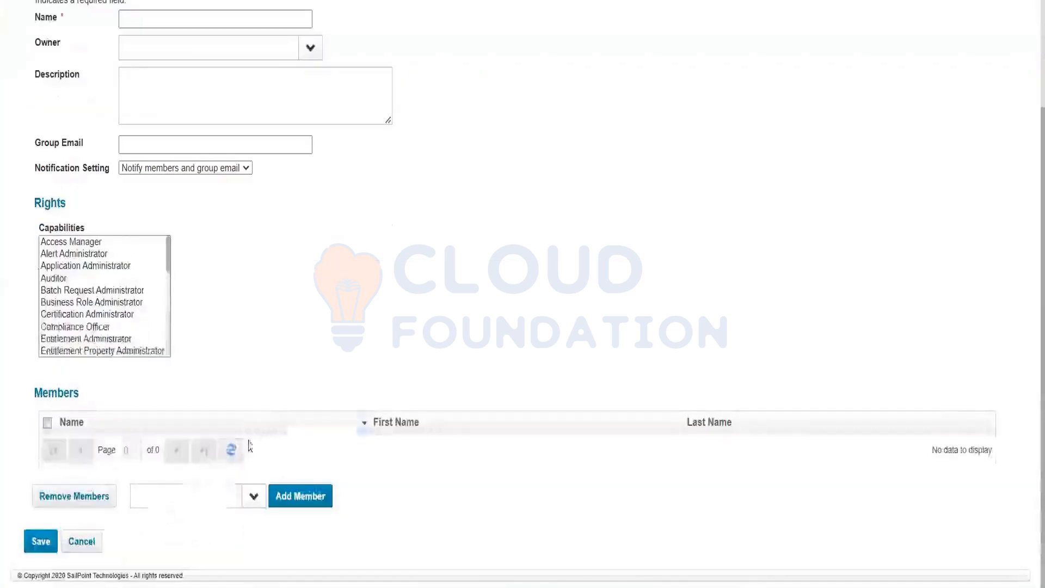
click(255, 496)
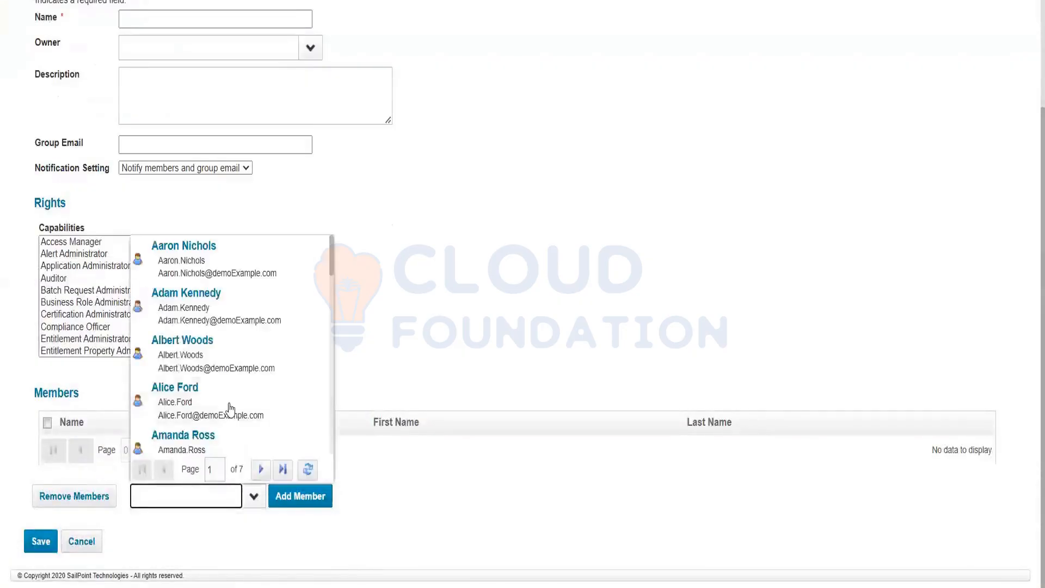
click(234, 409)
click(297, 496)
scroll(261, 450, down, 1)
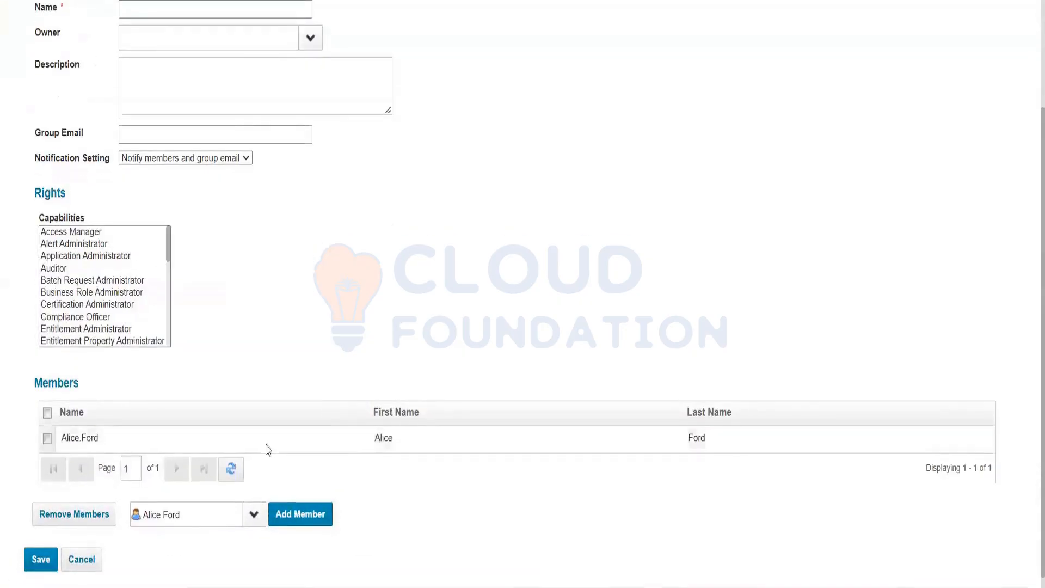
click(254, 496)
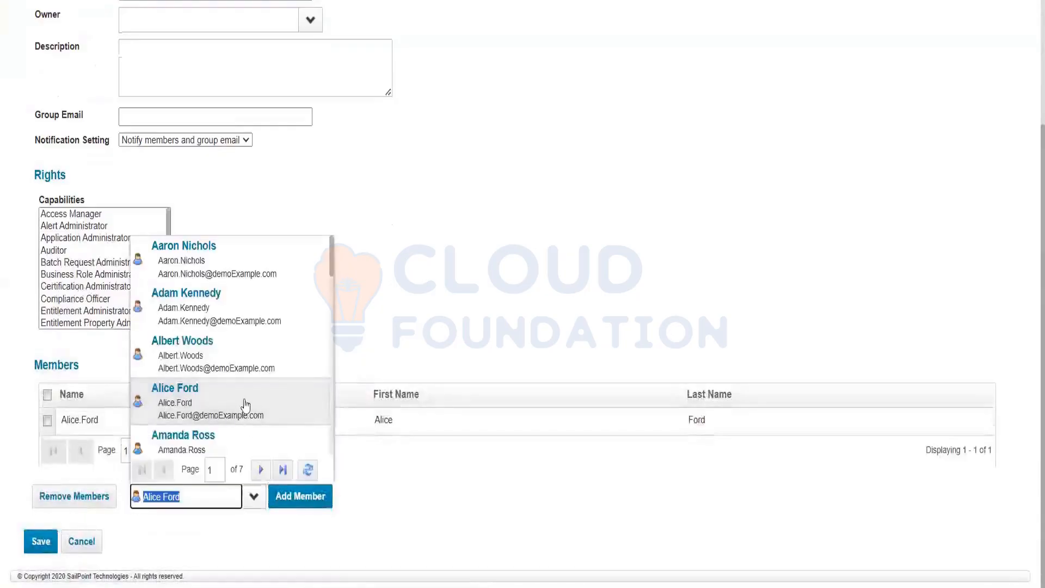
click(238, 340)
click(301, 496)
scroll(301, 334, up, 3)
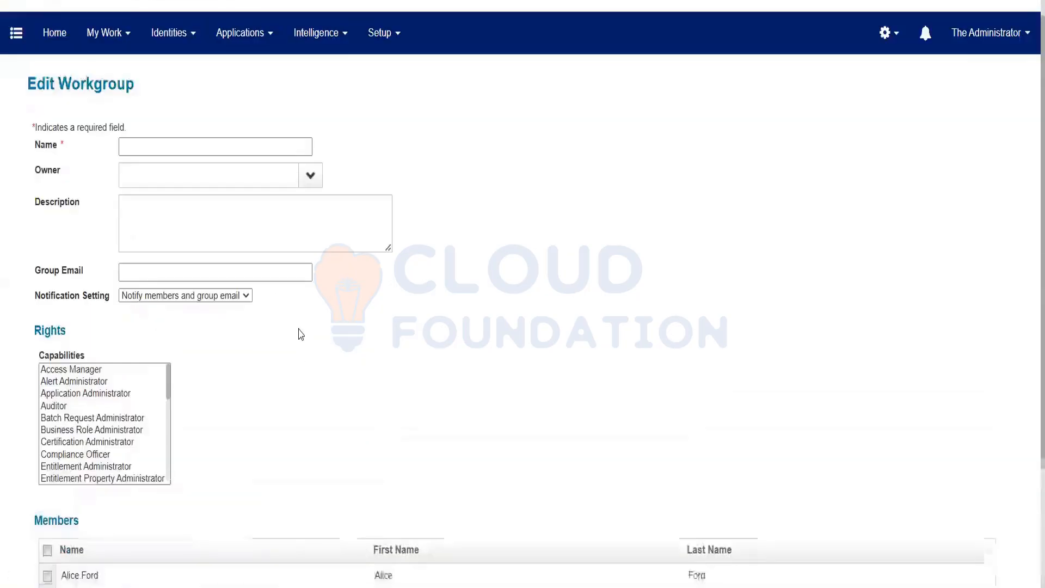
Name the workgroup 'Sec ADmin'.
click(203, 153)
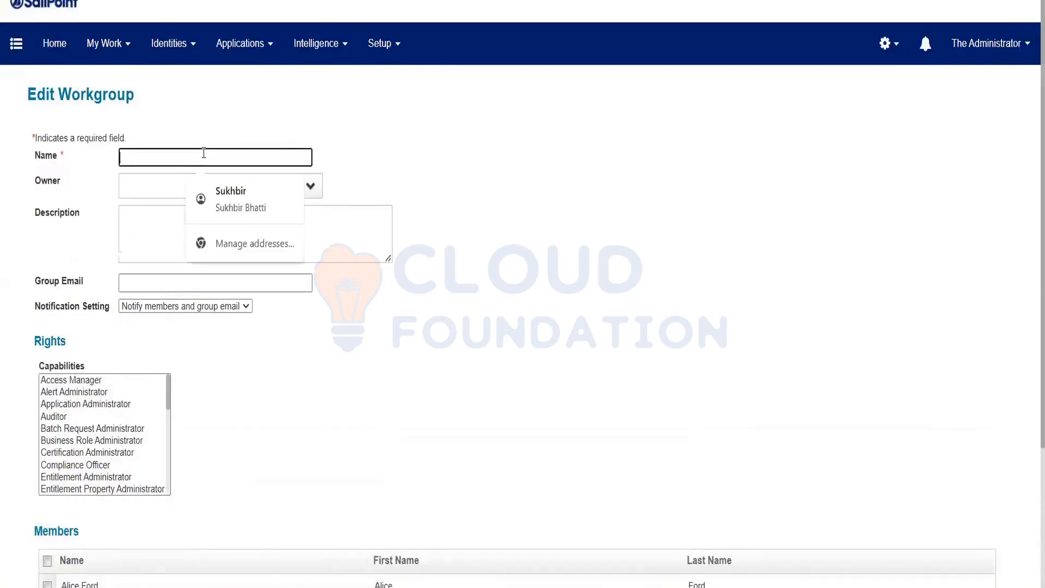
text(Sec)
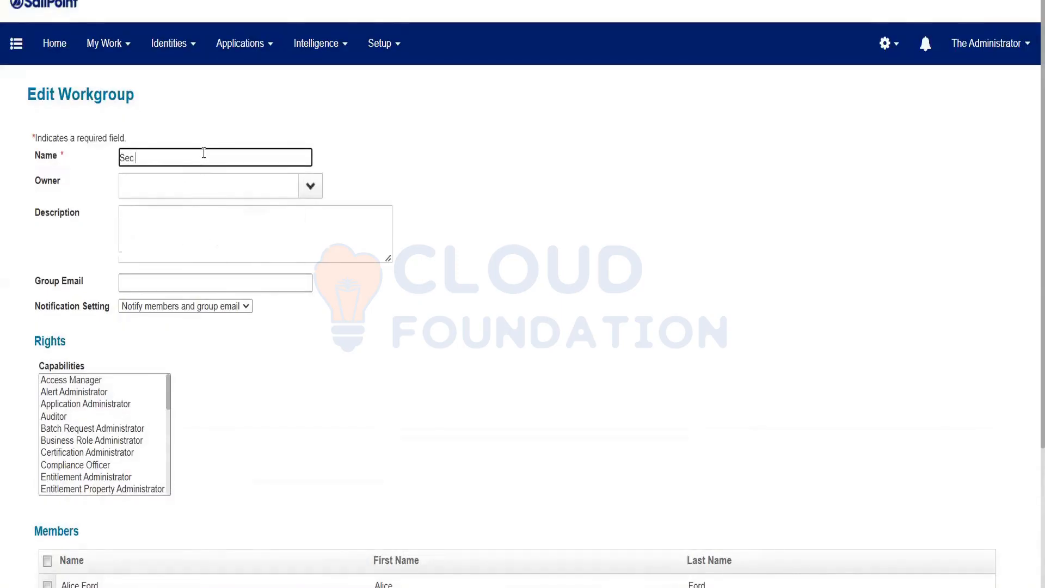
text( ADmin)
scroll(201, 217, down, 3)
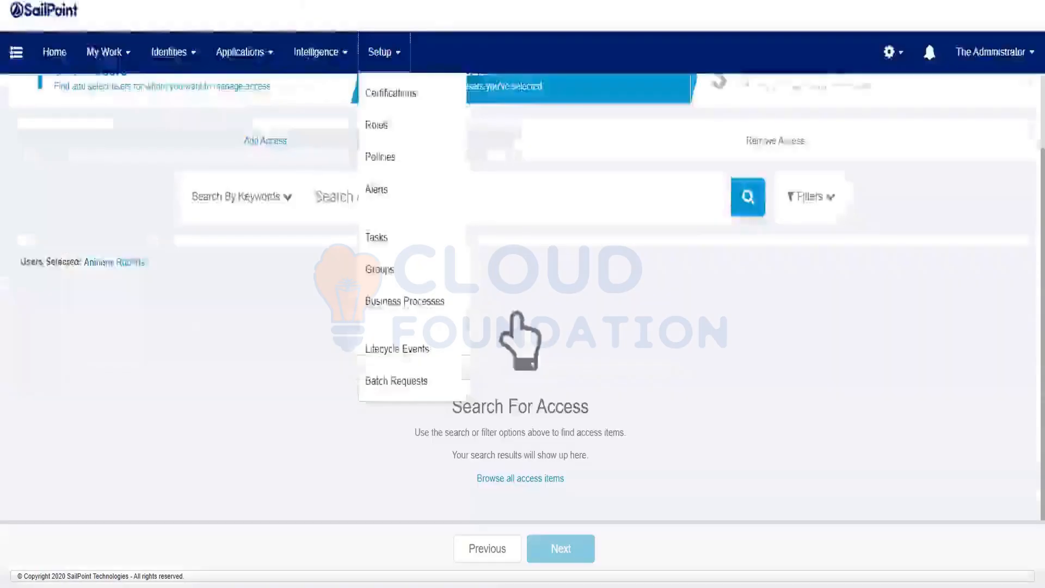
Go to Setup > Roles, leave the current page, and select the PRISM Super role.
click(397, 133)
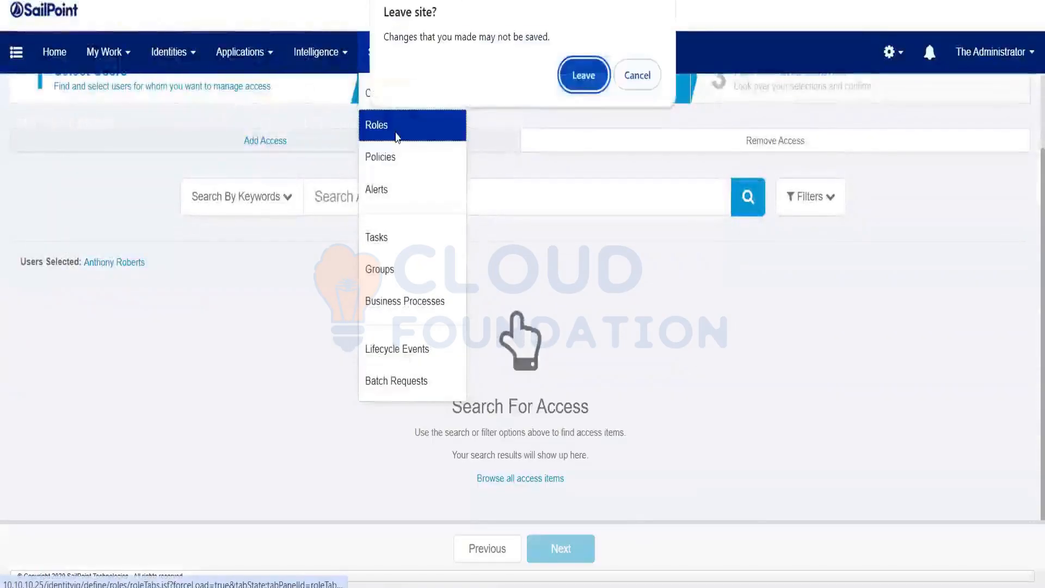
click(584, 79)
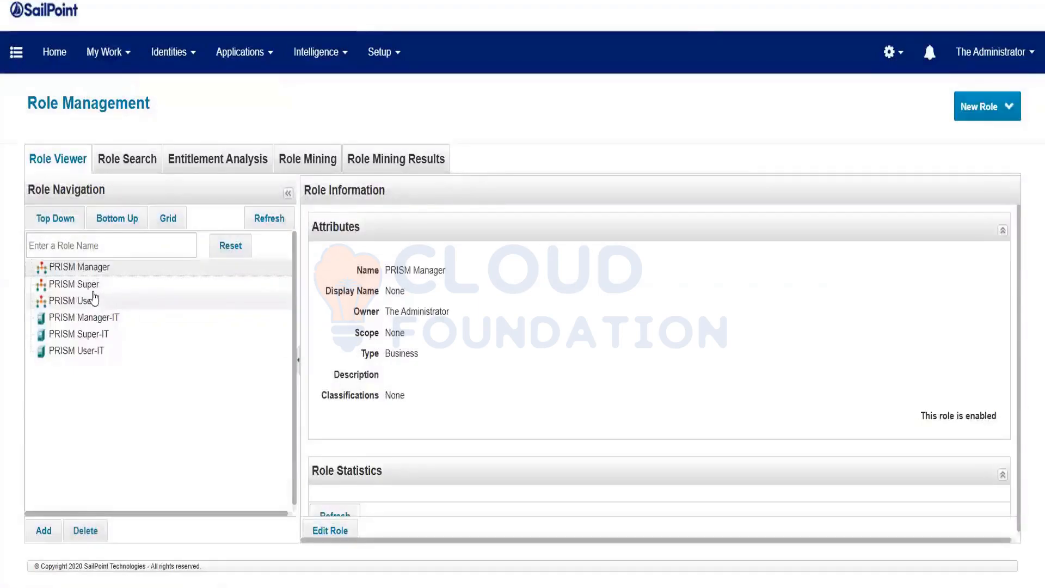
click(92, 284)
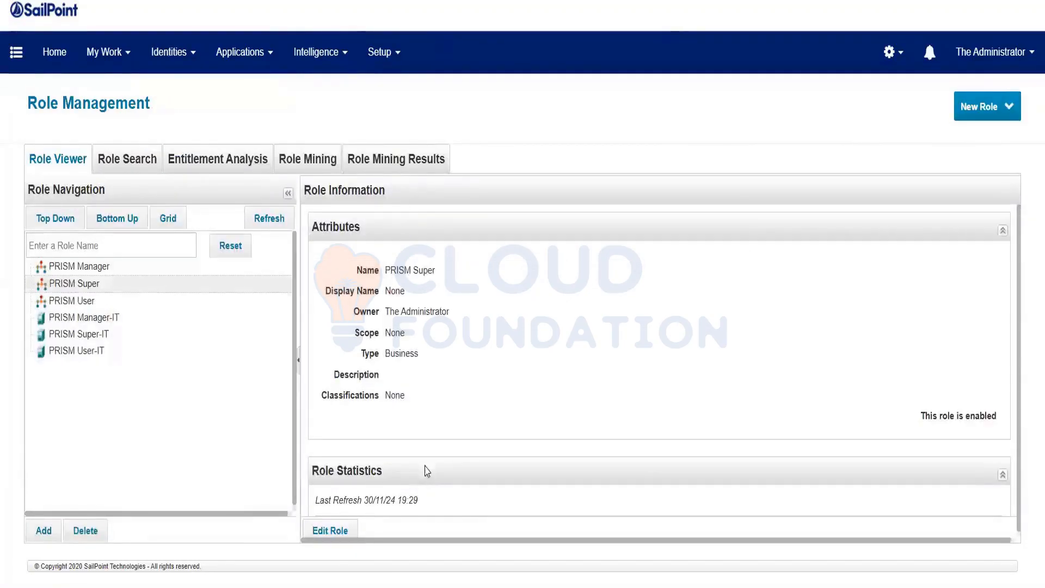
triple_click(484, 276)
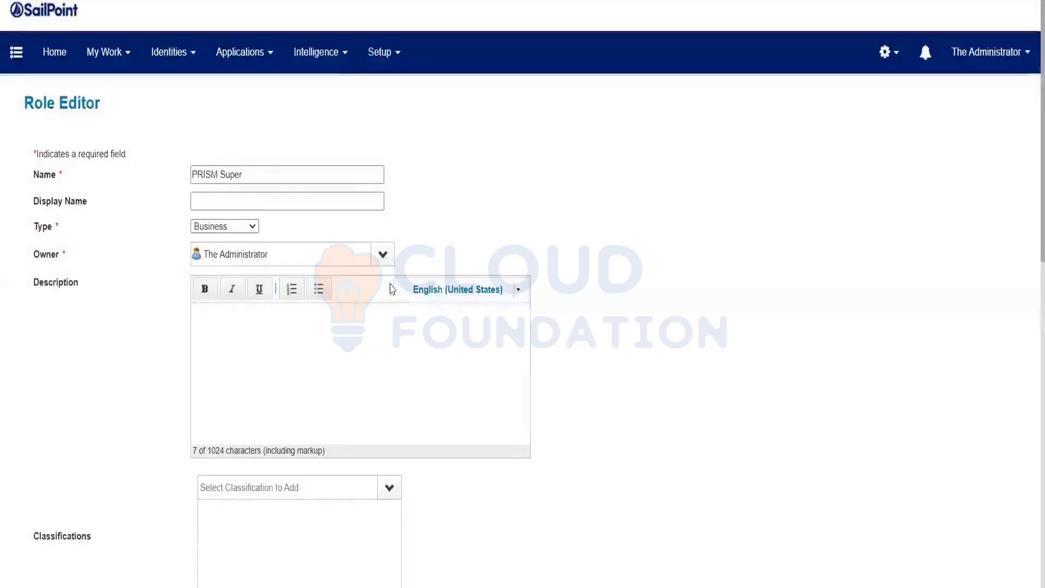
Set the PRISM Super role's owner to the Sec ADmin workgroup.
click(260, 249)
text(sec)
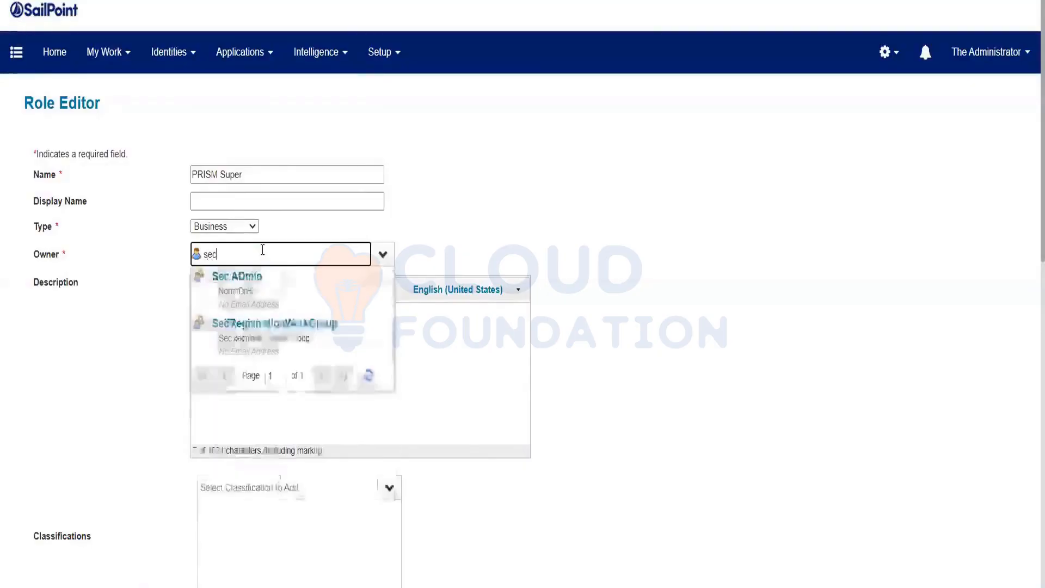
click(264, 296)
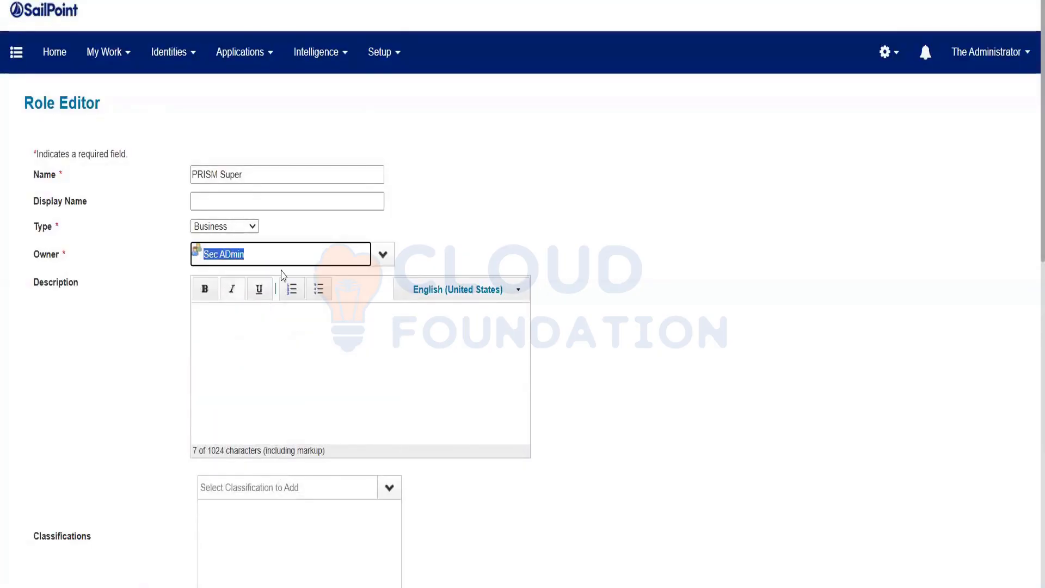
Submit the role and highlight Sec ADmin as its owner in Role Management.
scroll(157, 424, down, 3)
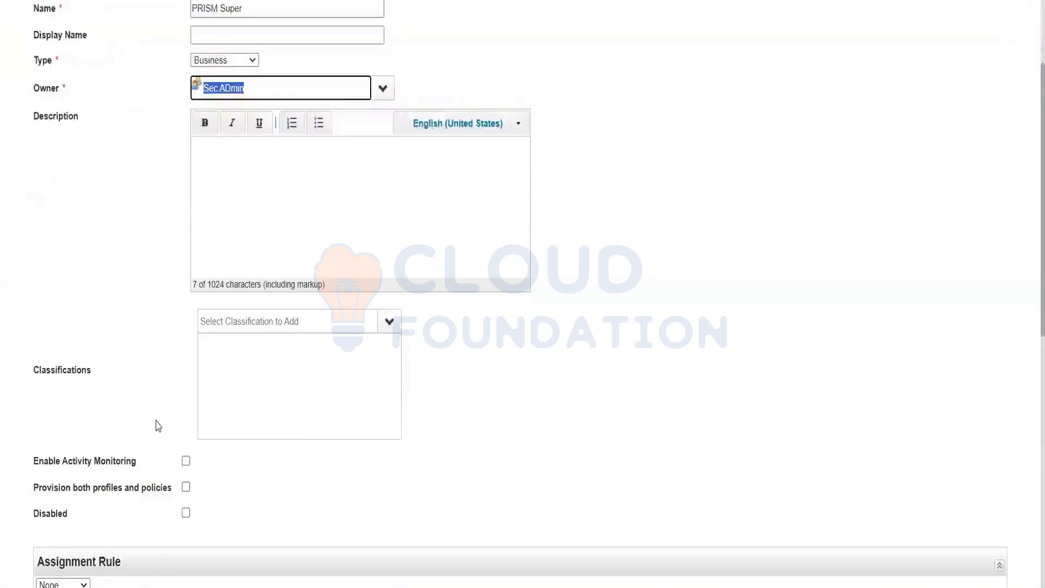
scroll(158, 426, up, 3)
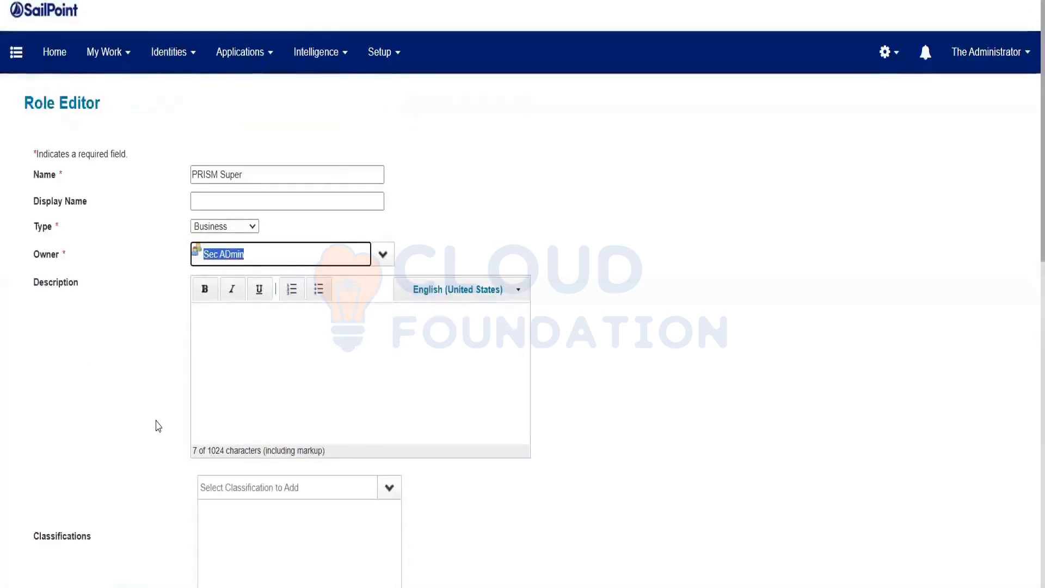
scroll(124, 446, down, 9)
scroll(124, 446, down, 4)
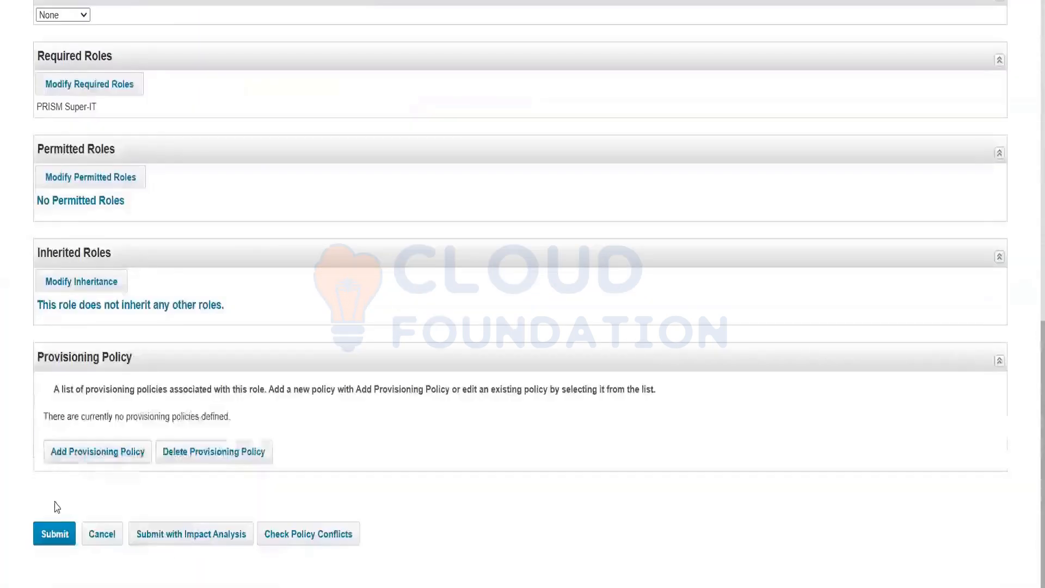
click(55, 533)
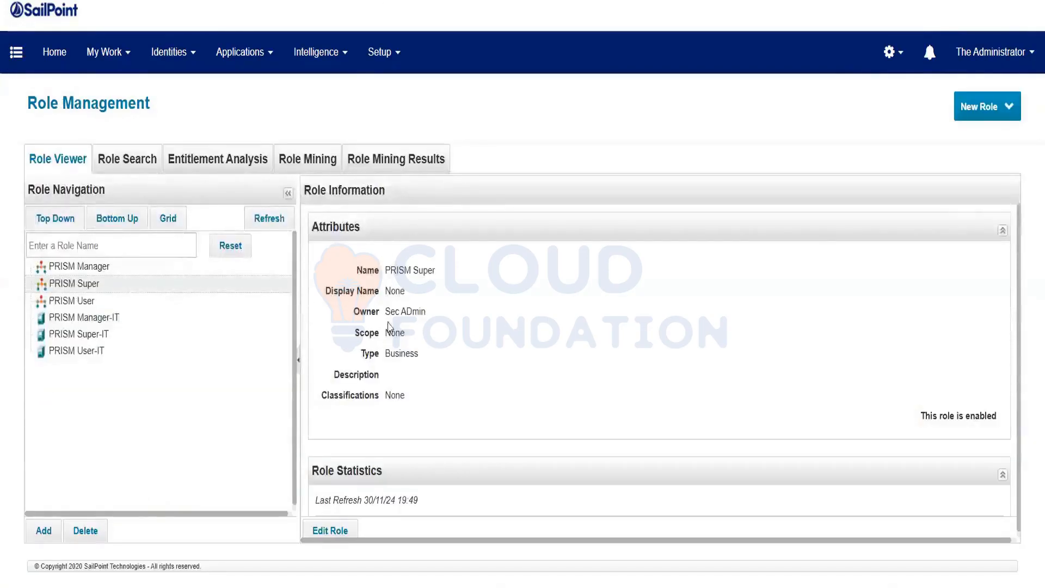
drag(384, 311, 441, 319)
click(462, 355)
triple_click(489, 316)
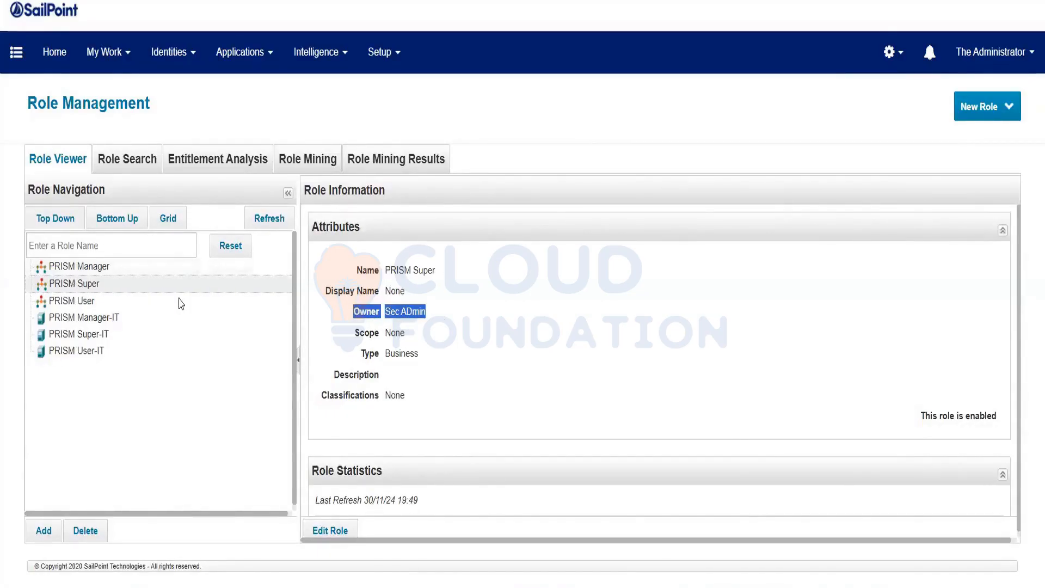
click(353, 325)
triple_click(447, 320)
Change the Sec ADmin workgroup's notification setting to 'Notify members only'.
click(440, 320)
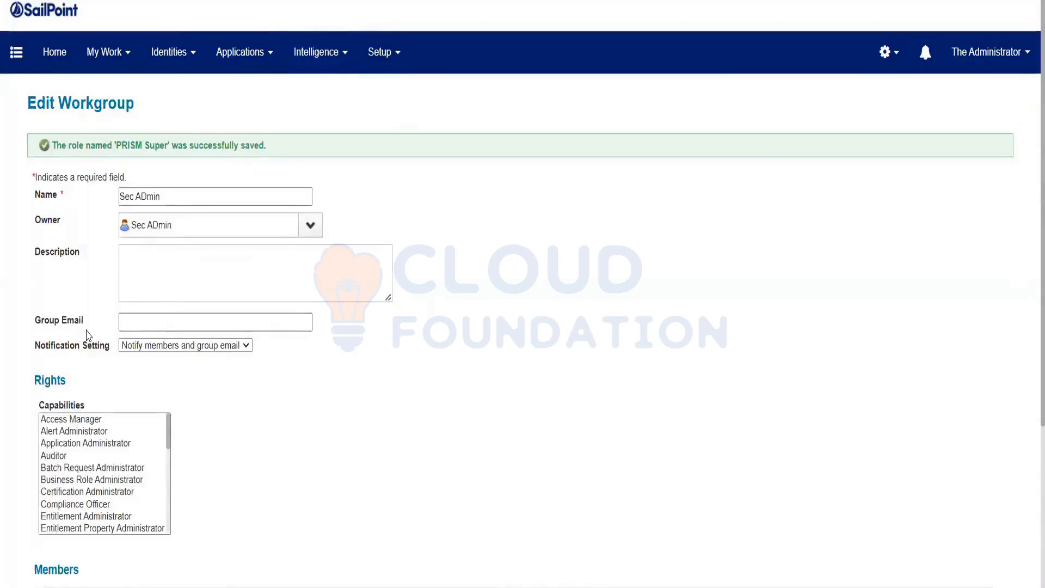
click(119, 328)
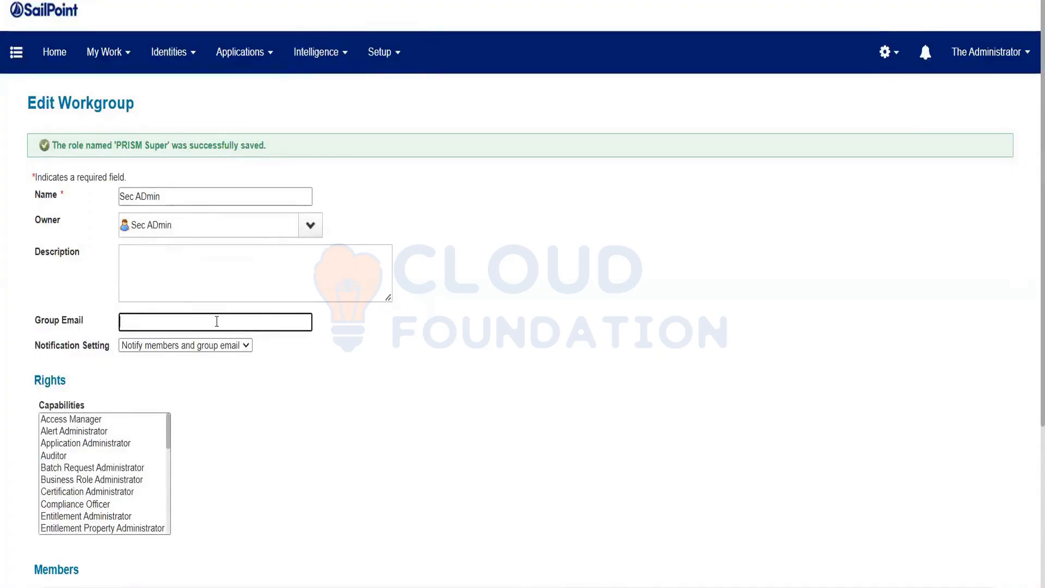
click(159, 345)
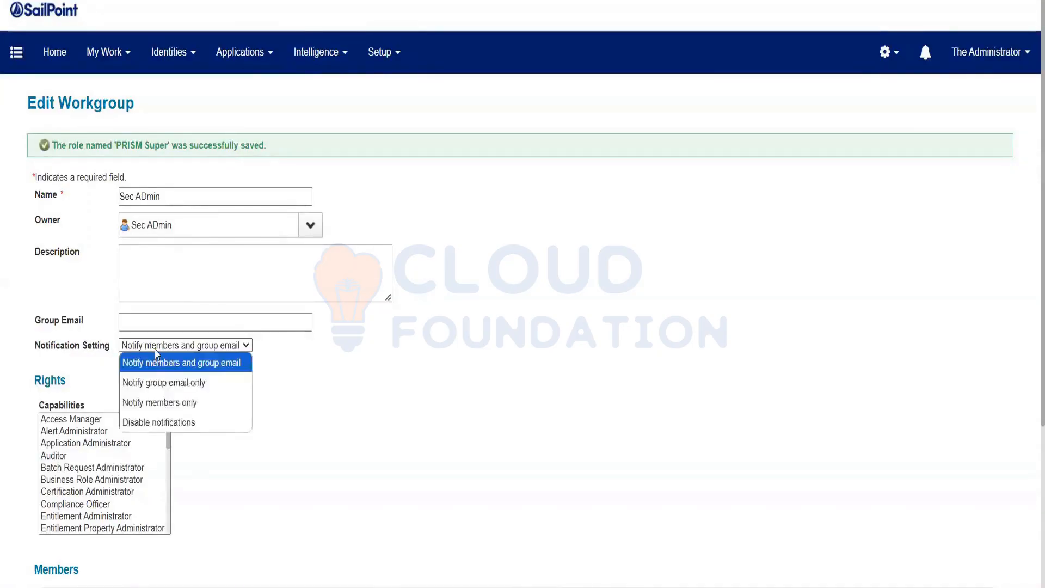
click(185, 403)
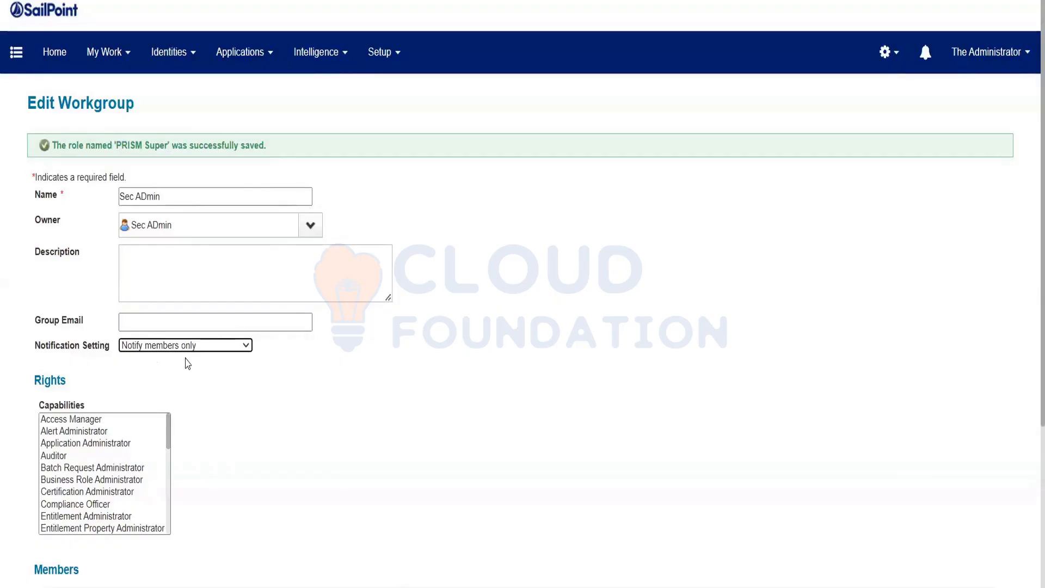
scroll(187, 364, down, 5)
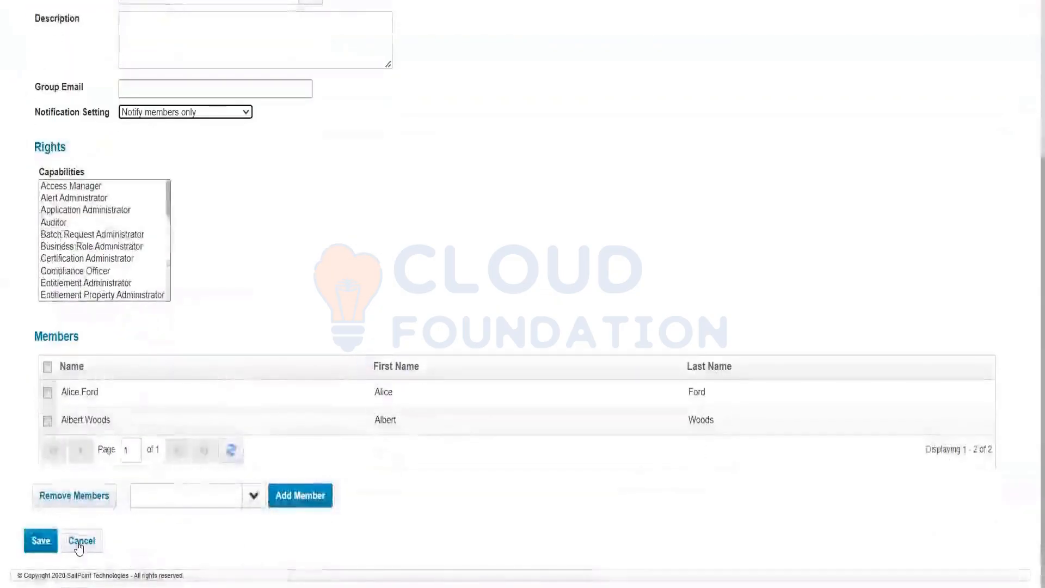
click(78, 543)
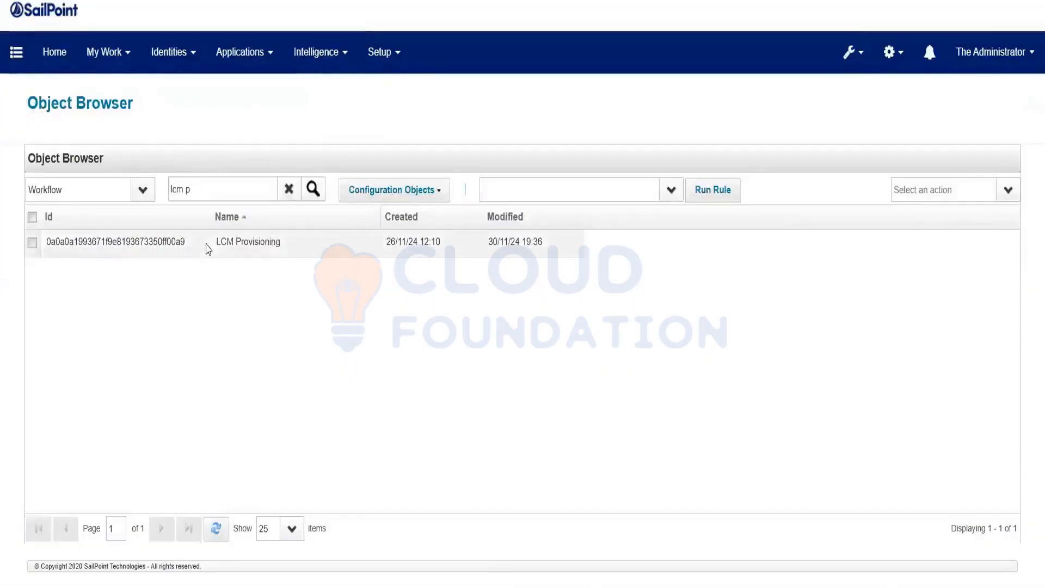
Open the LCM Provisioning workflow, scroll through its XML, then return to the Home page.
click(208, 248)
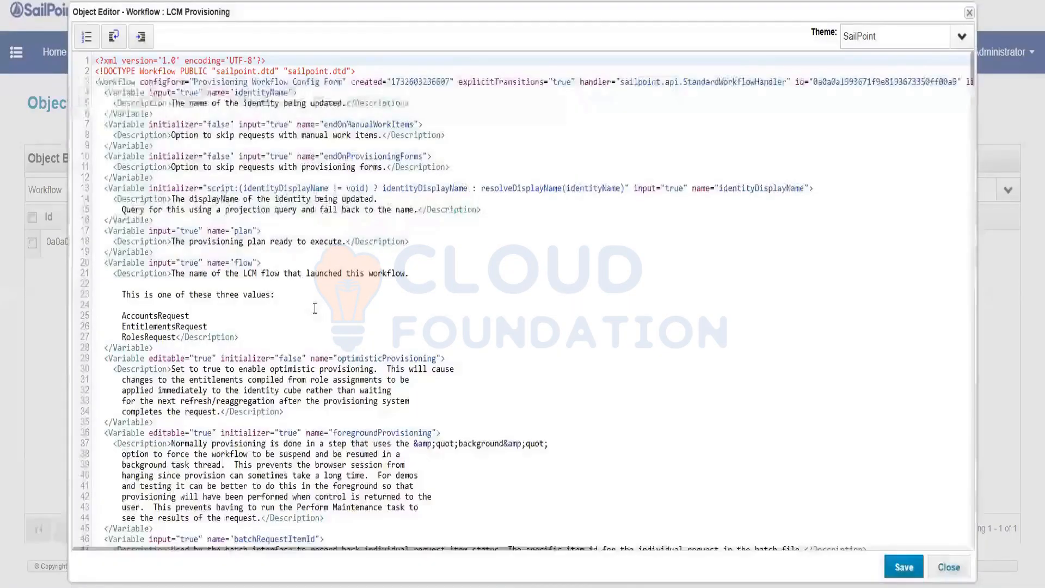
scroll(314, 308, down, 10)
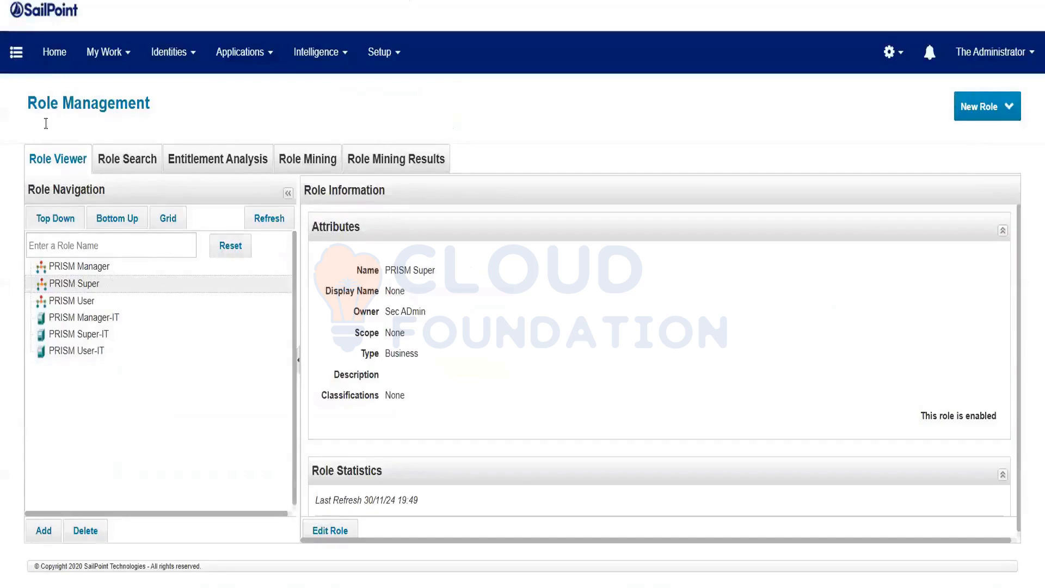
click(50, 62)
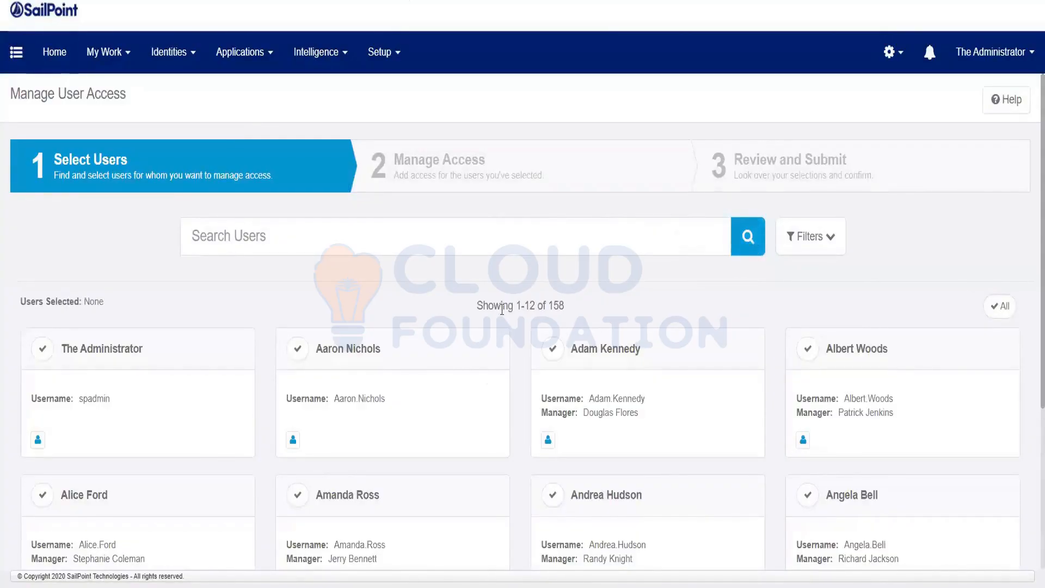
Deselect the first user, select the target user, and continue to adding access.
click(810, 349)
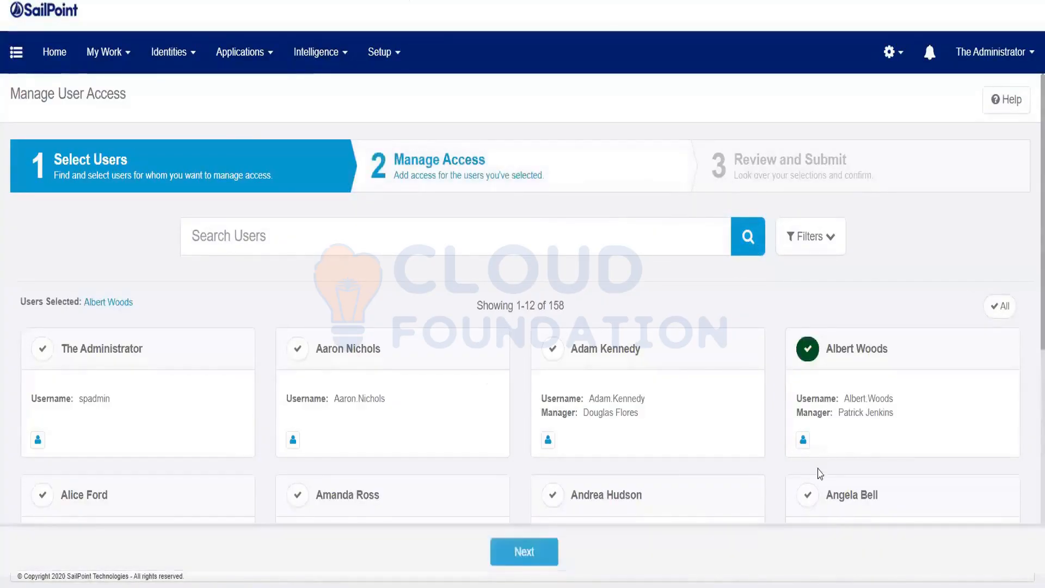
click(808, 349)
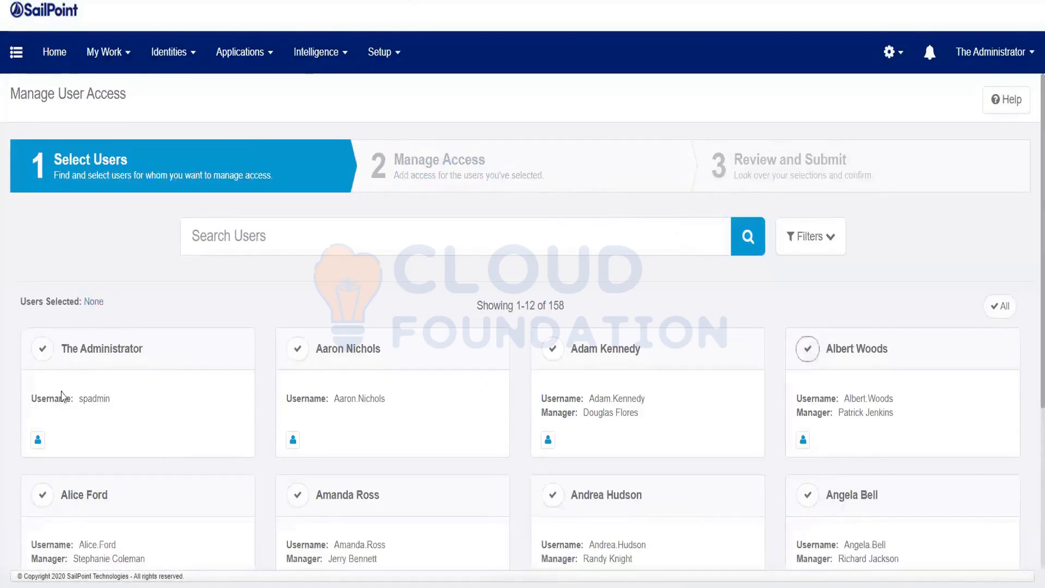
scroll(564, 516, down, 3)
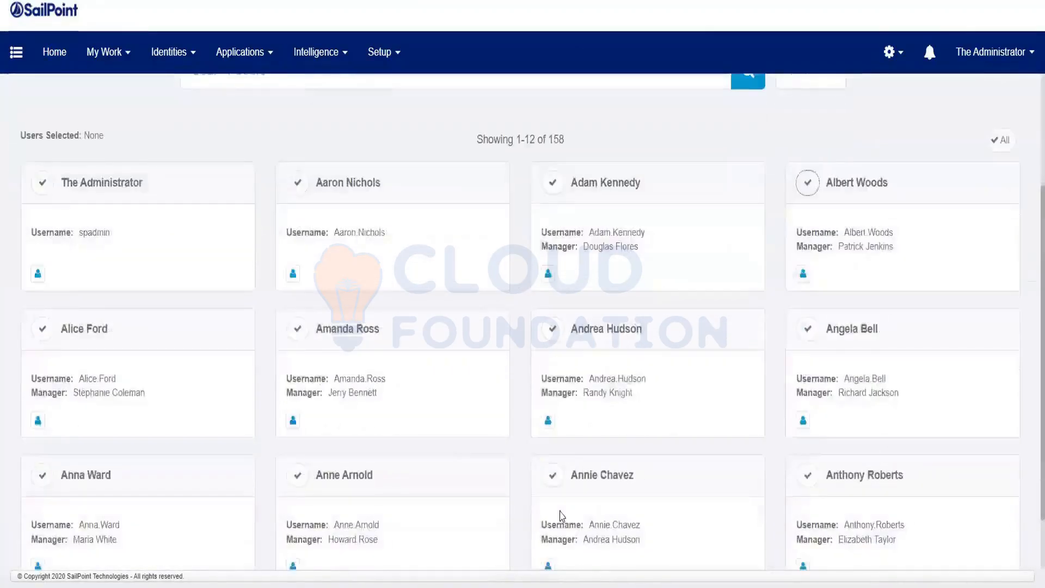
click(298, 475)
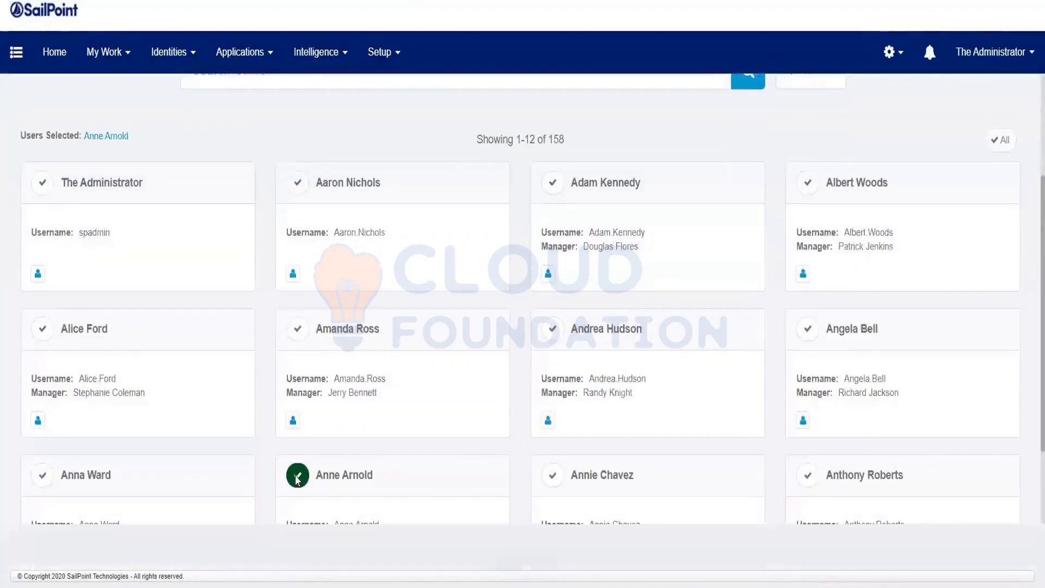
click(543, 550)
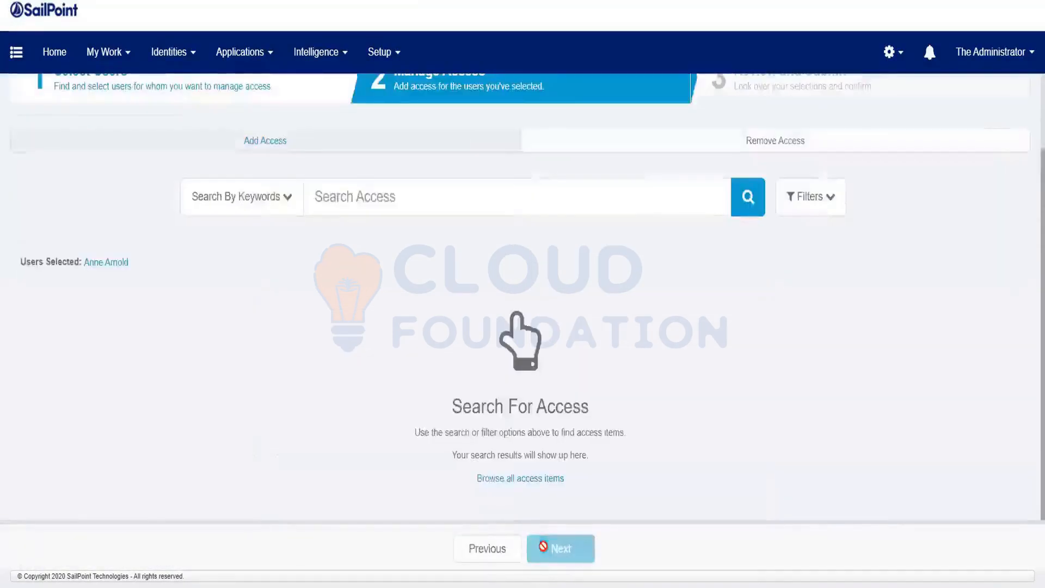
Add the PRISM Super role to the request, review it, and submit.
click(747, 196)
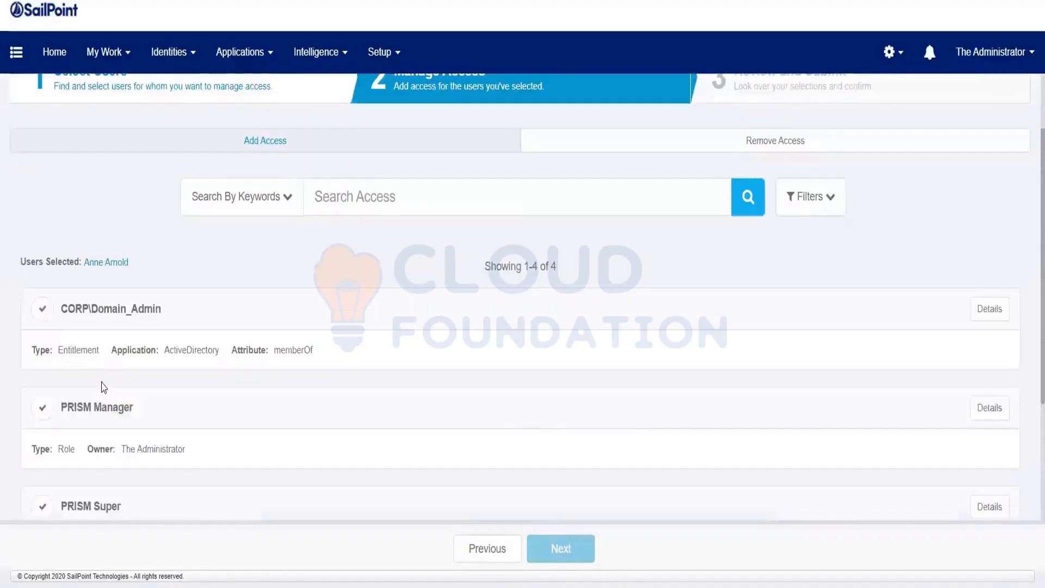
scroll(103, 387, down, 2)
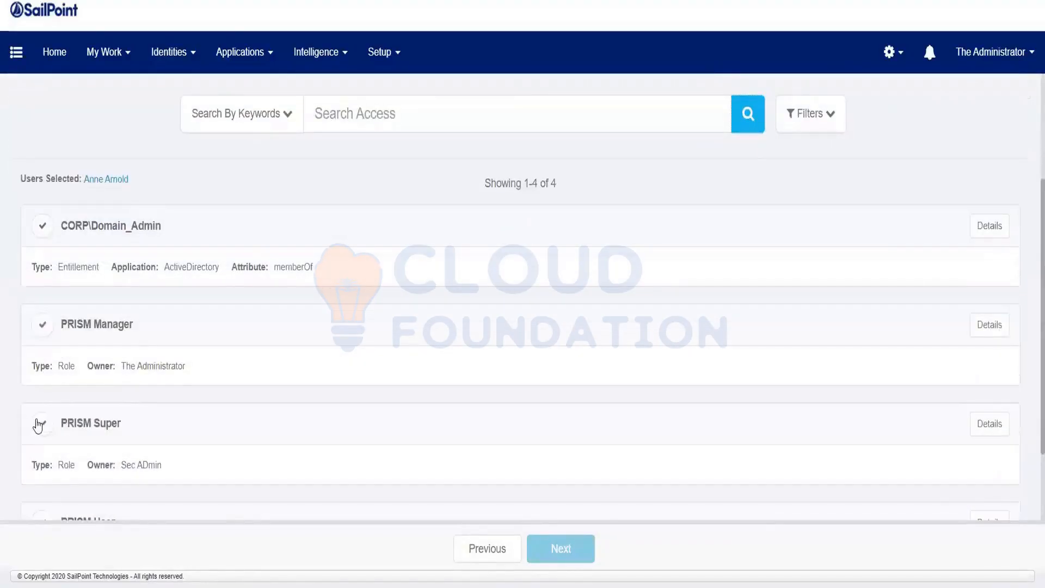
click(315, 433)
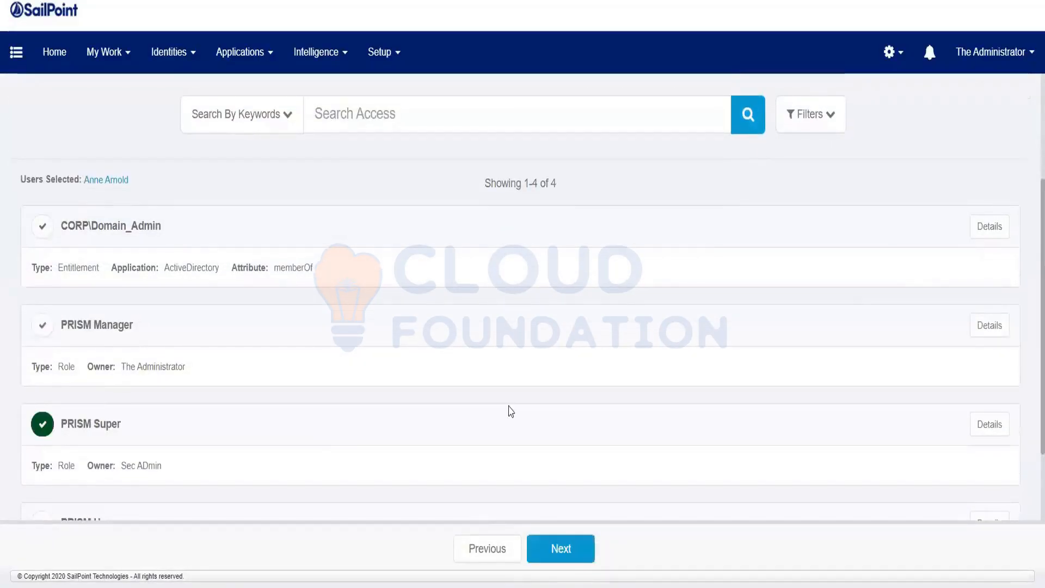
scroll(508, 412, down, 2)
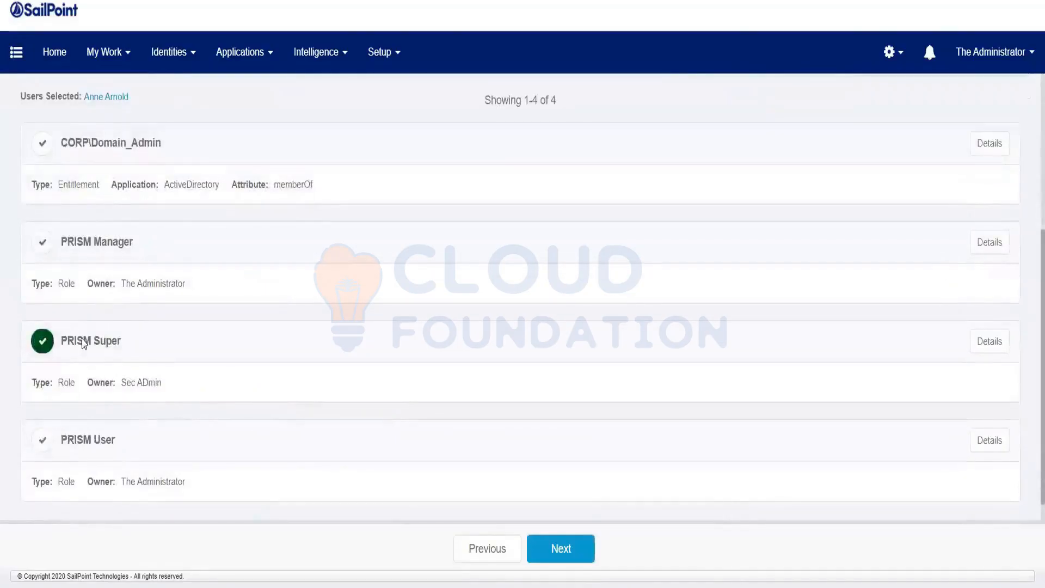
drag(116, 381, 158, 383)
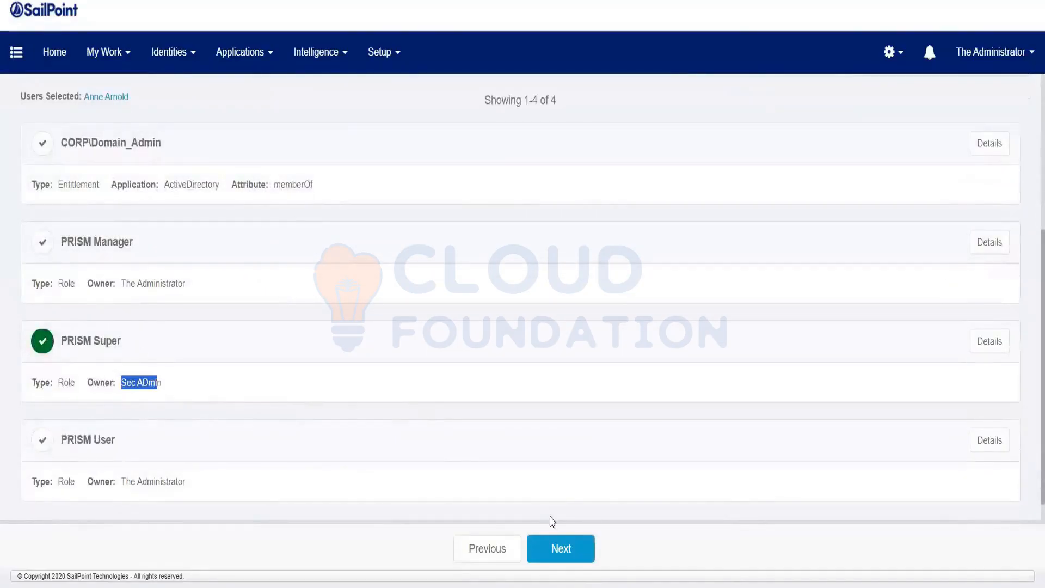
click(560, 549)
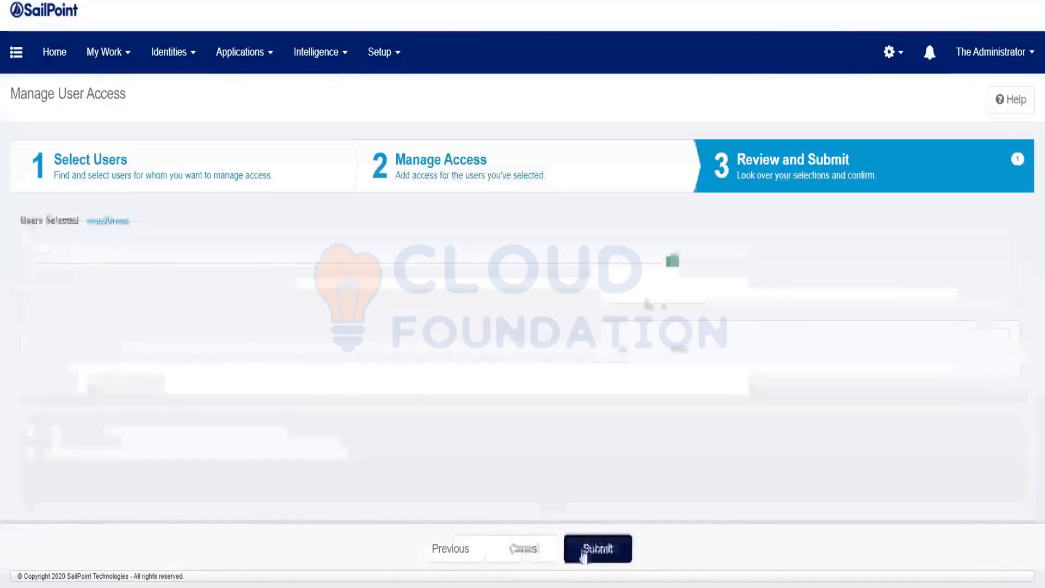
click(612, 558)
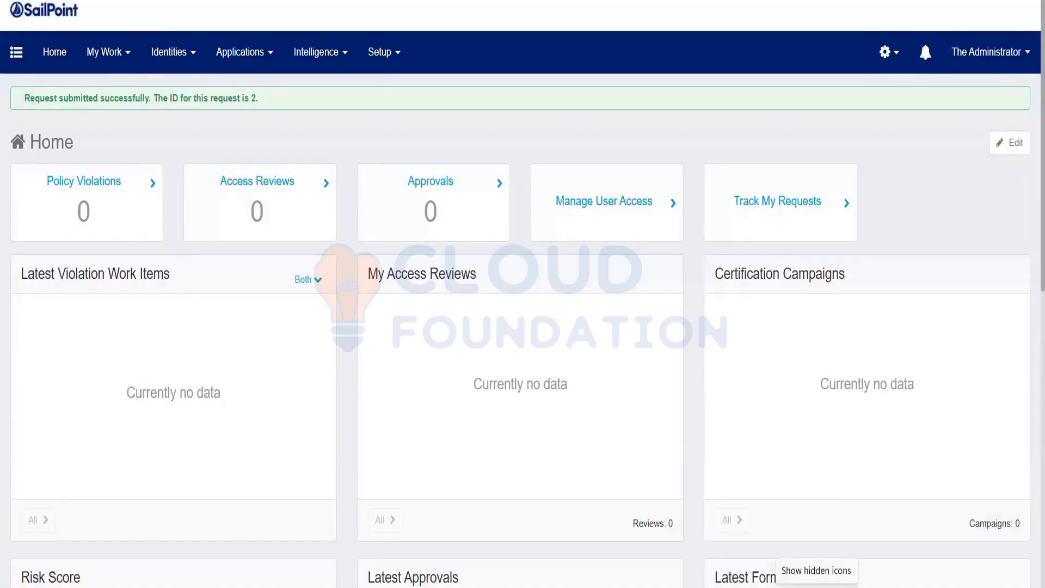
Open My Work > Access Requests and note who the pending request waits on.
click(102, 61)
click(102, 117)
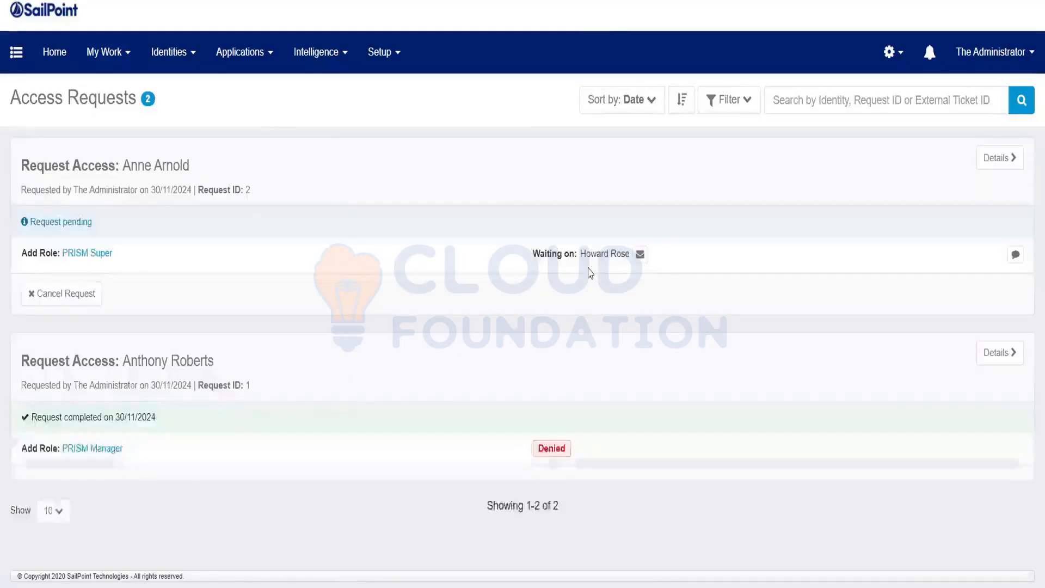
drag(564, 254, 610, 277)
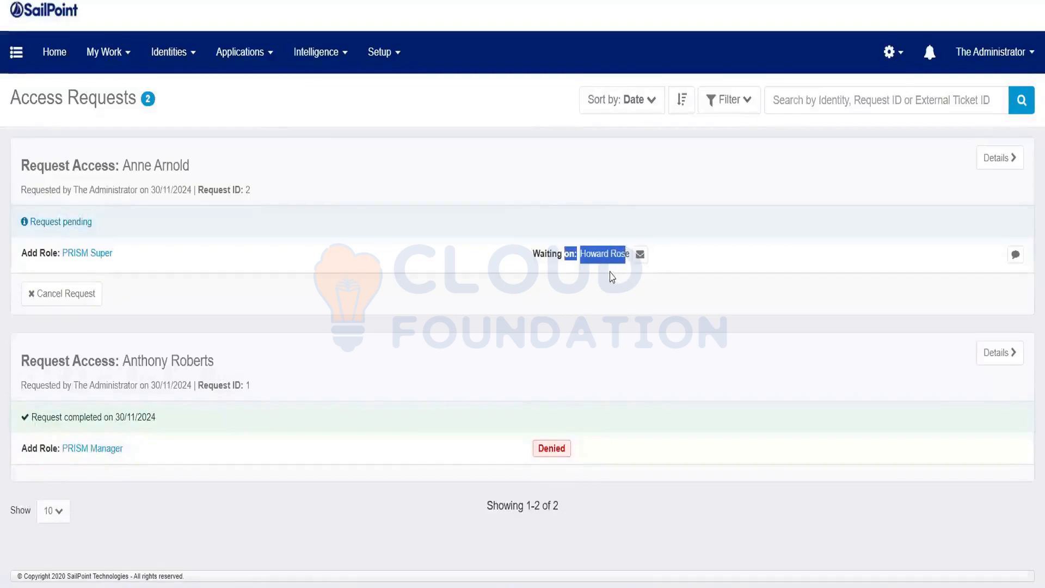
View the pending request's details and check the open interaction's approver.
click(999, 158)
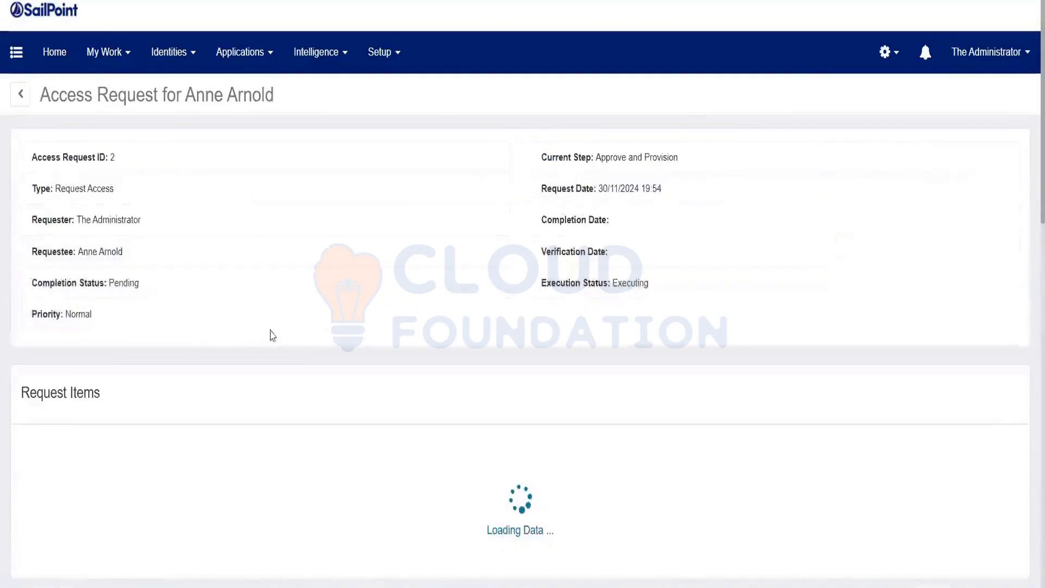
scroll(381, 443, down, 2)
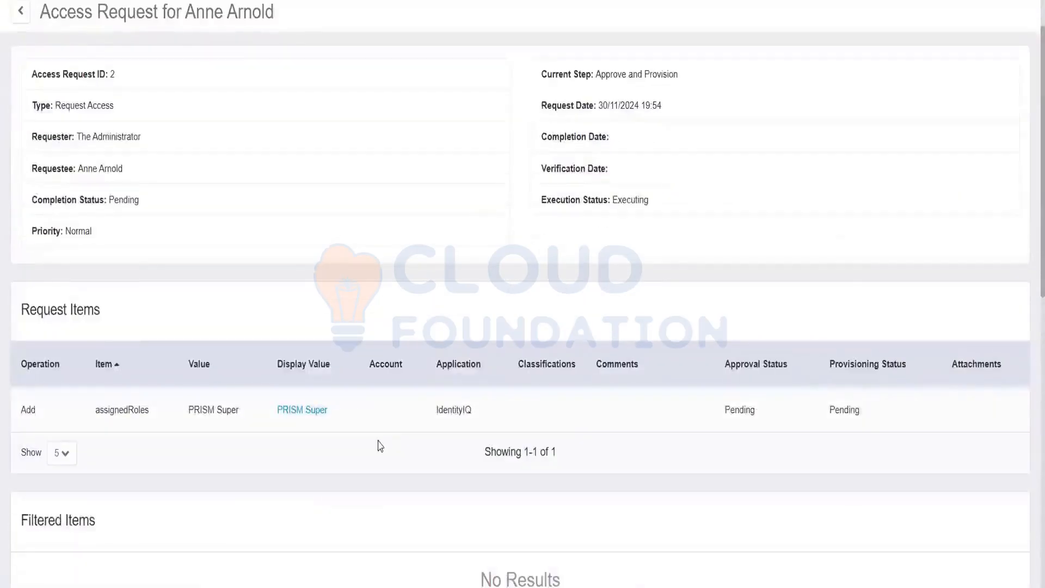
scroll(573, 432, down, 3)
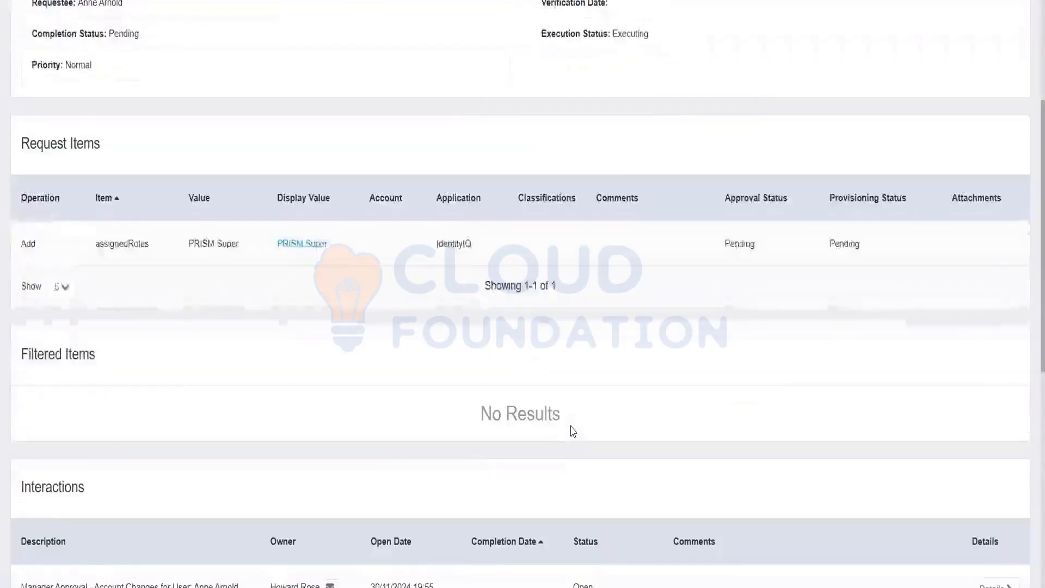
scroll(573, 432, down, 2)
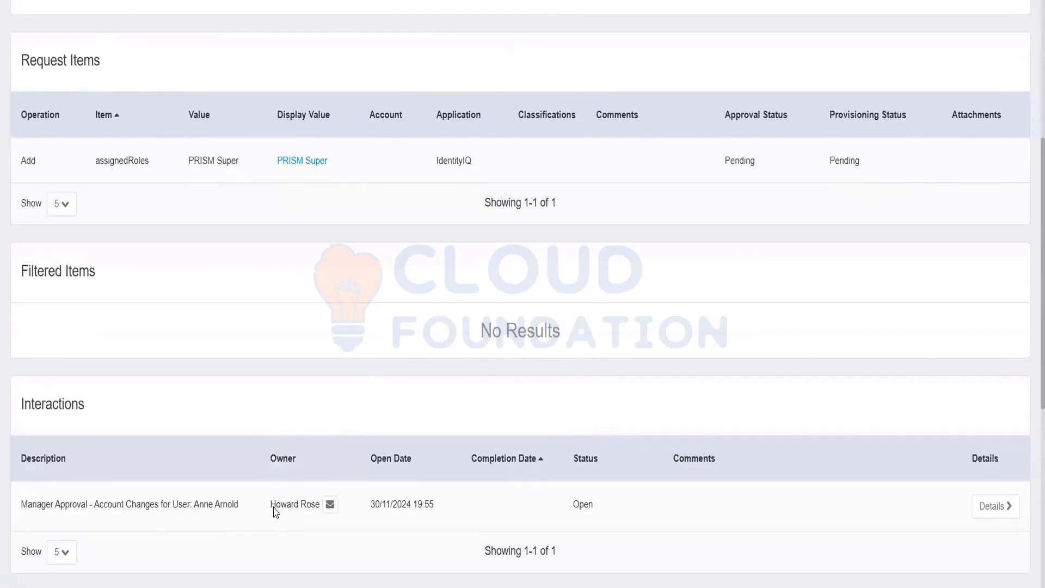
drag(271, 511, 315, 510)
scroll(231, 11, up, 6)
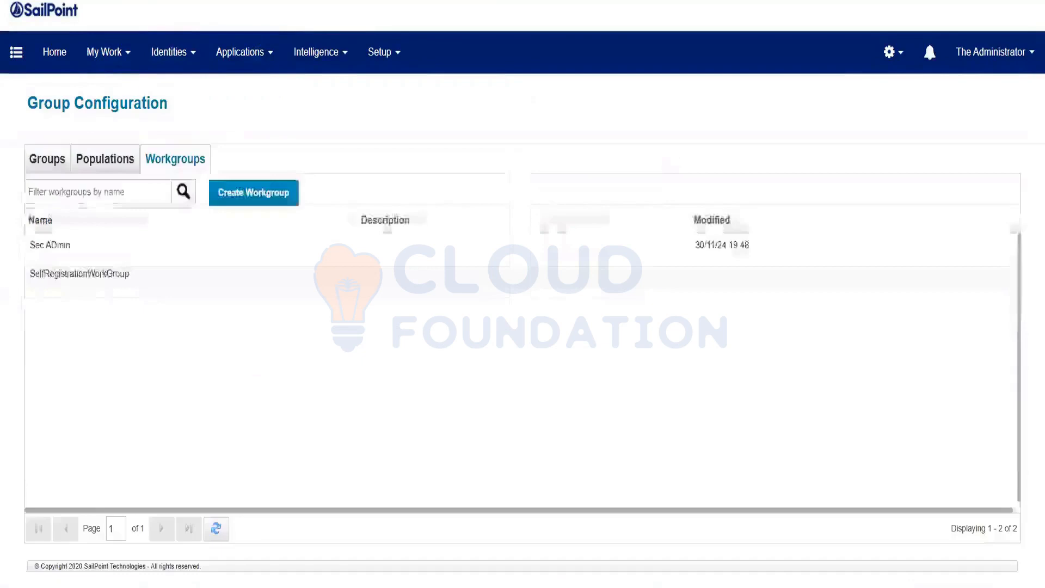
Open My Work > Work Items.
click(105, 55)
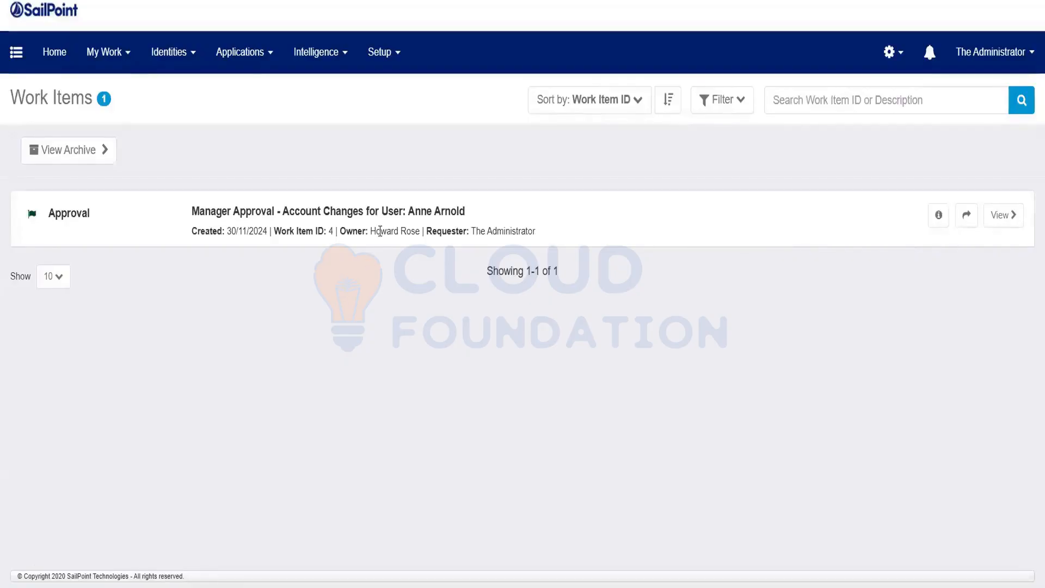
Forward the manager approval work item to The Administrator (spadmin) and open it.
drag(378, 231, 414, 242)
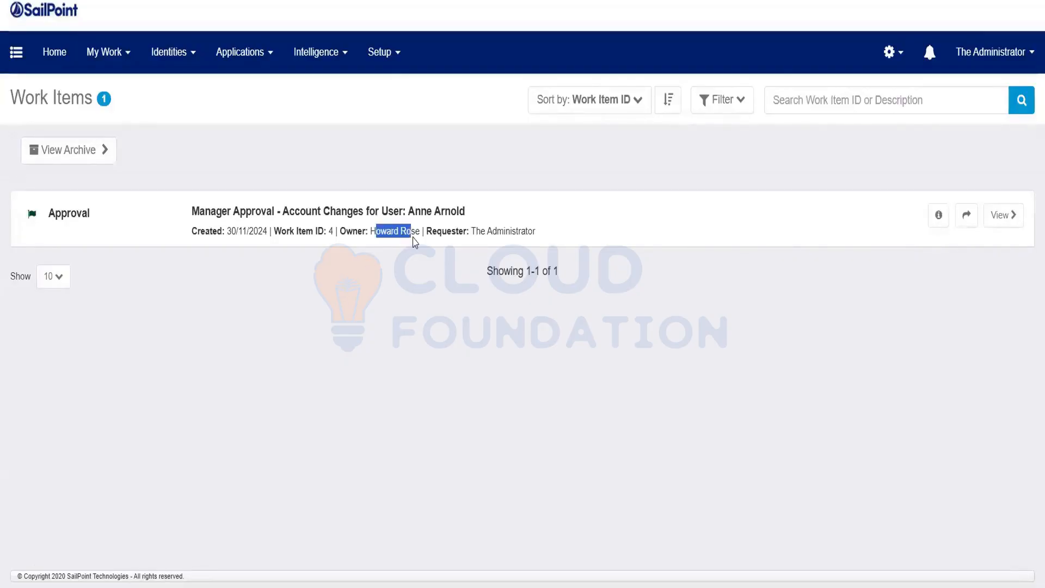
click(967, 215)
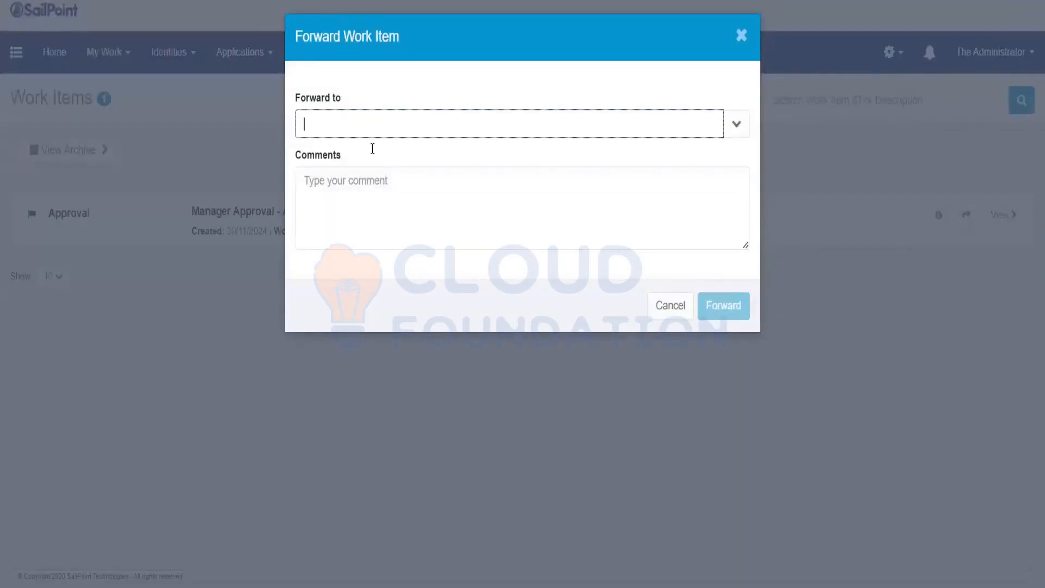
text(spadmin)
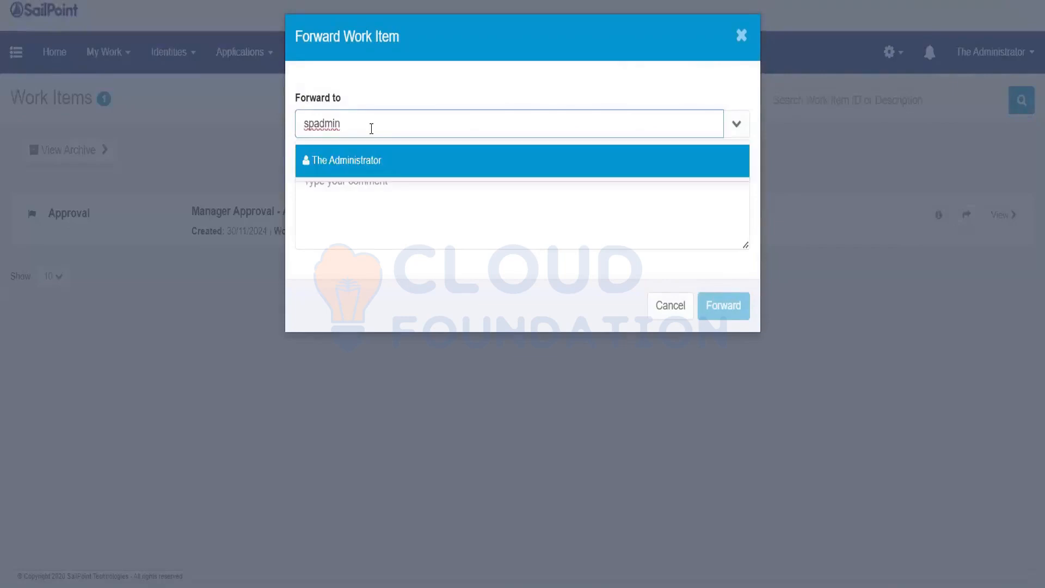
click(350, 162)
click(729, 313)
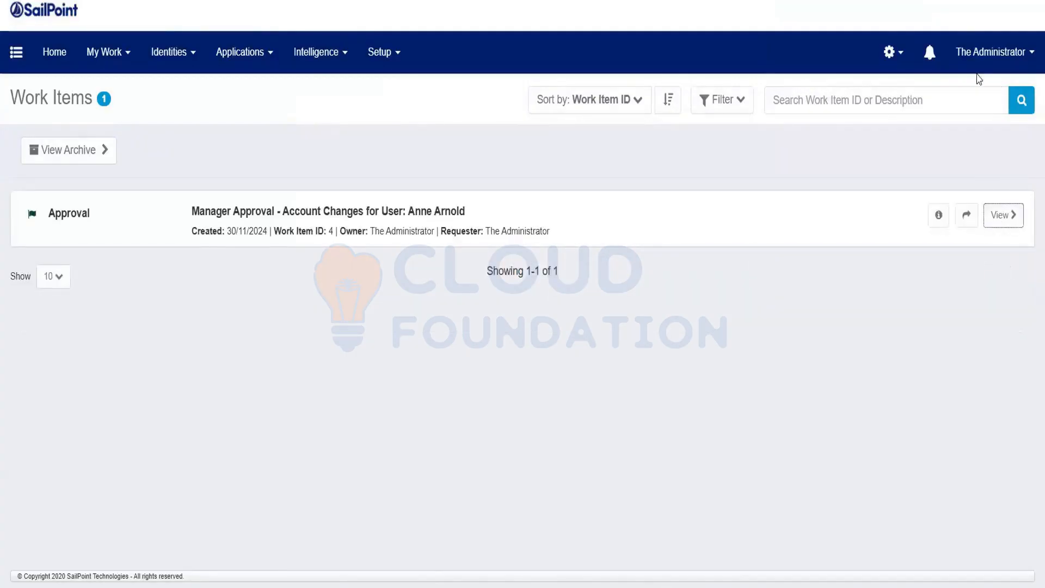
click(995, 214)
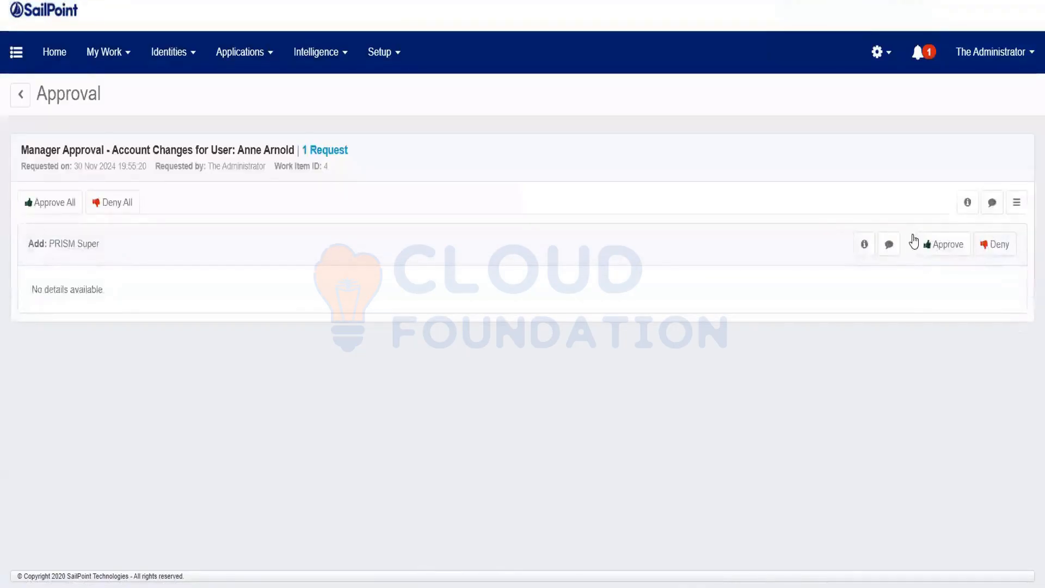
Approve the PRISM Super line and complete the manager approval.
click(944, 244)
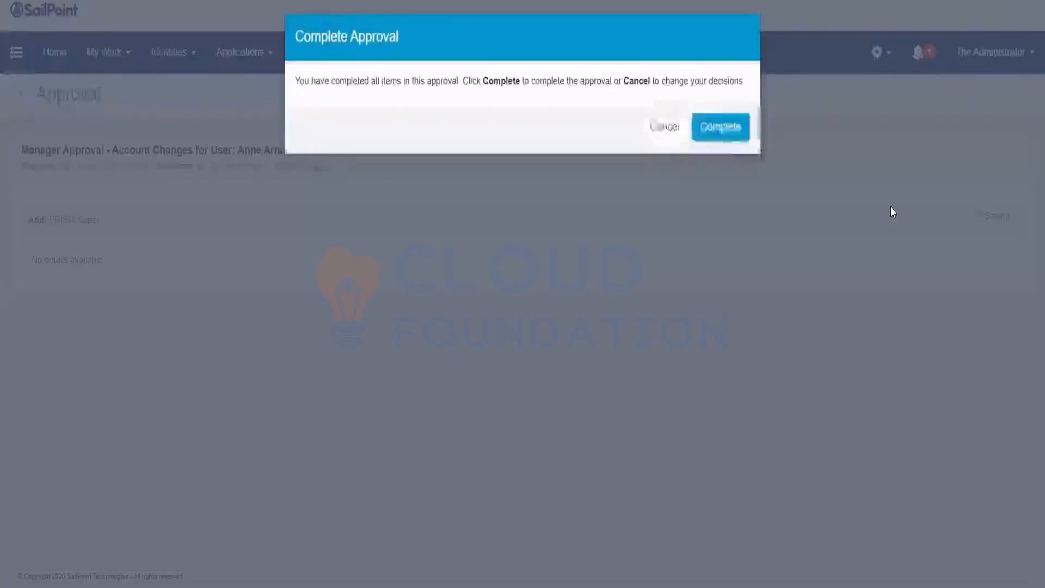
click(724, 127)
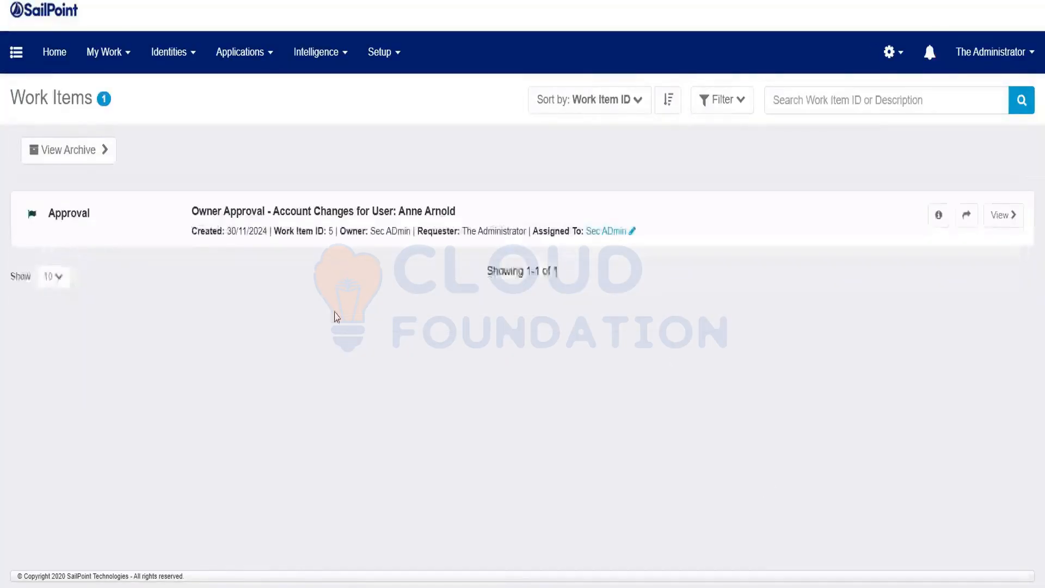
Highlight the work item title showing it is now an owner approval.
drag(189, 213, 270, 210)
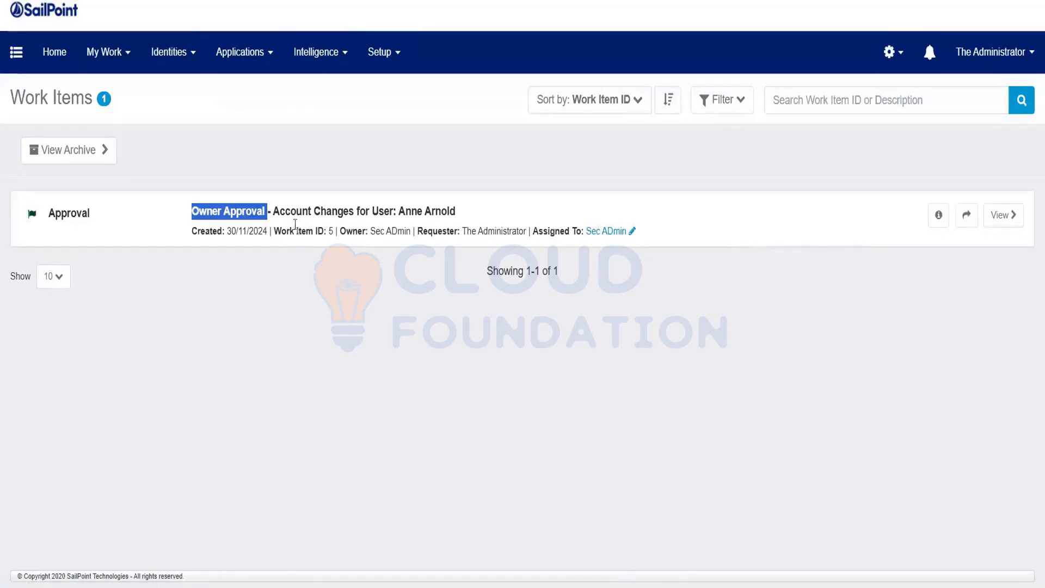
click(225, 216)
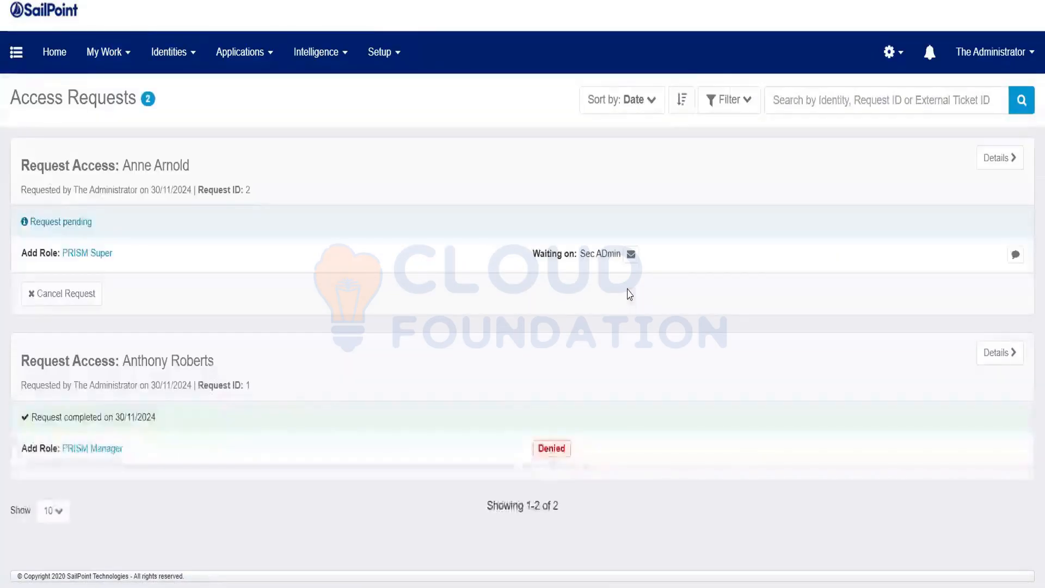
Highlight the approver the pending PRISM Super request is waiting on, then clear the highlight.
drag(615, 253, 573, 254)
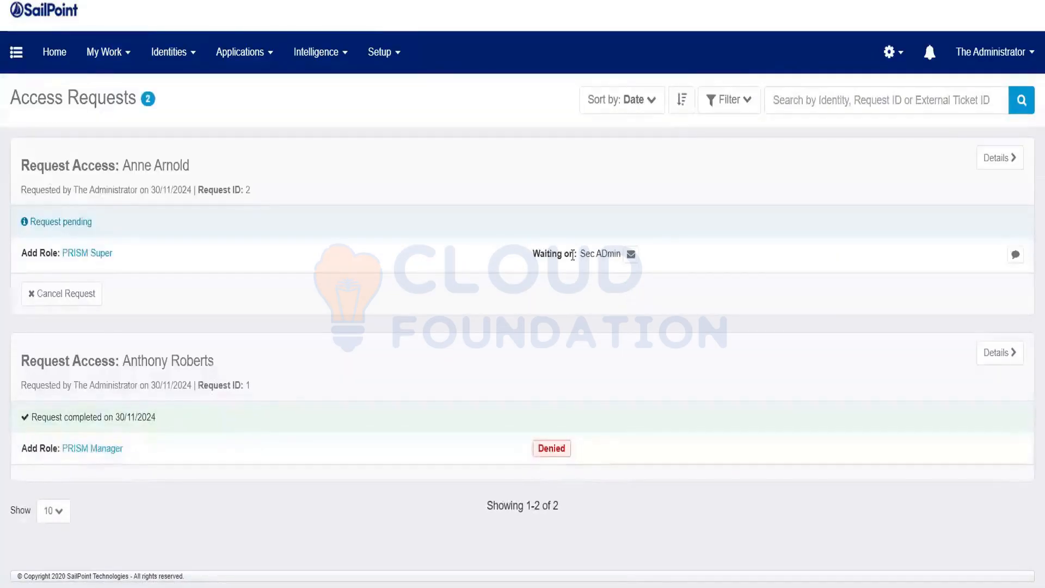
click(716, 262)
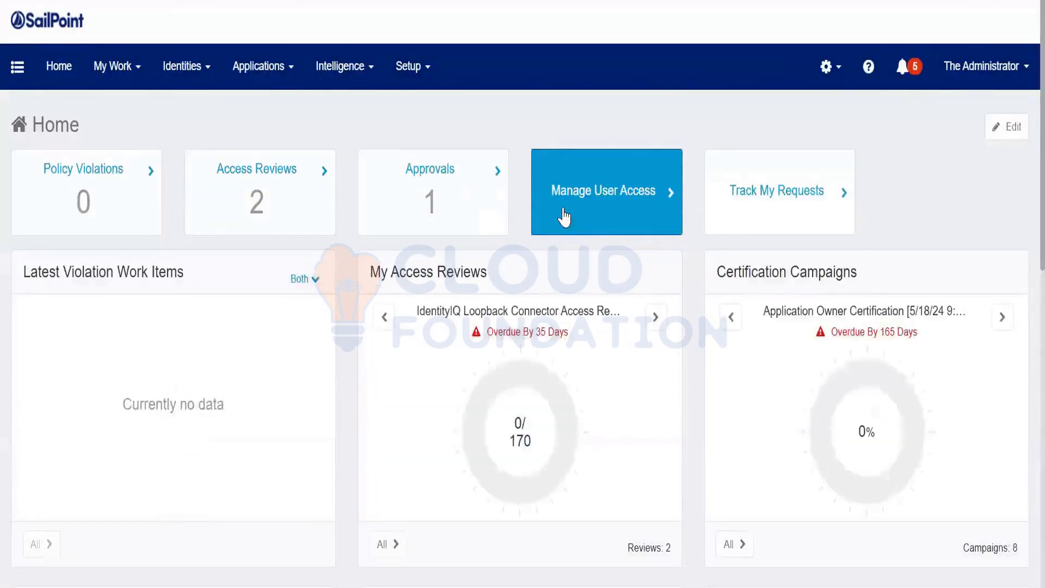
In Manage User Access, select the user who will receive access and continue.
click(564, 216)
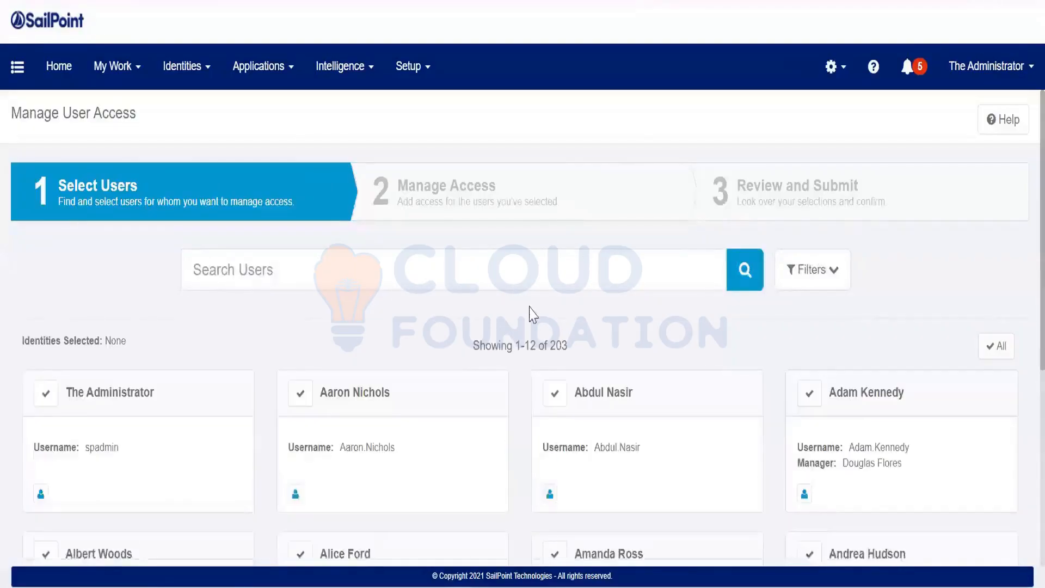
scroll(530, 314, down, 6)
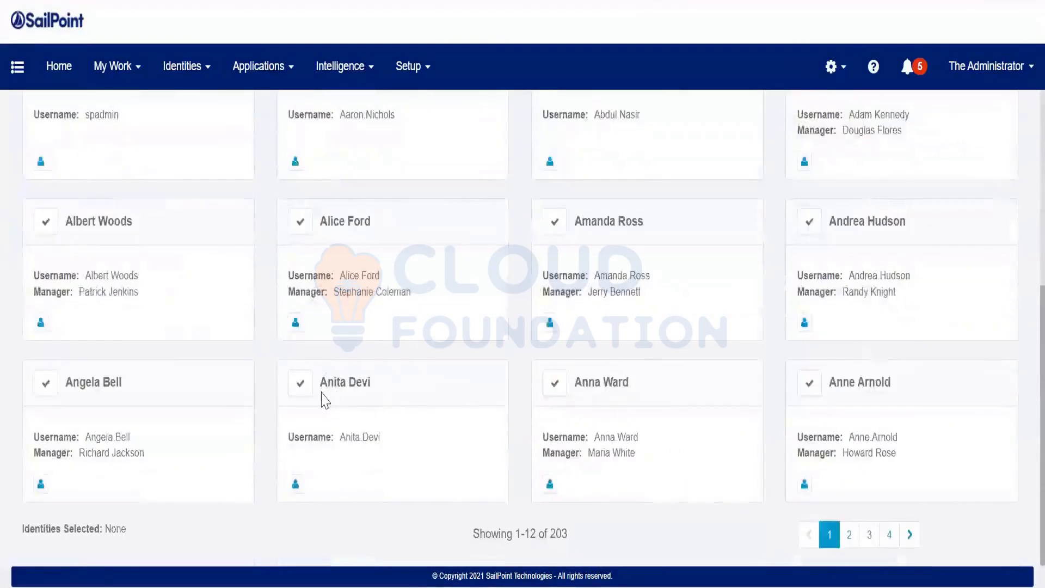
click(557, 389)
click(517, 543)
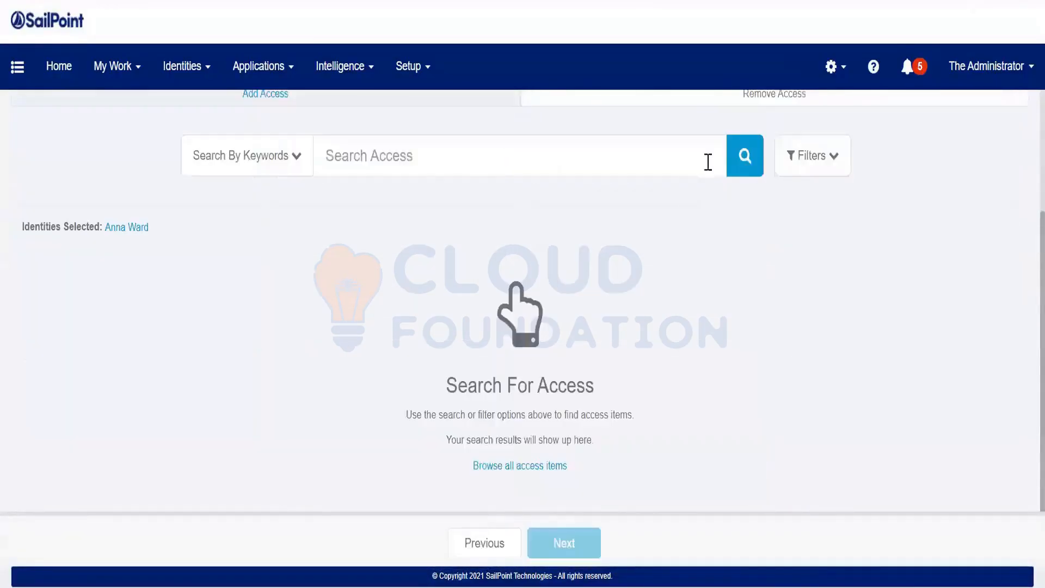
Search the available access items for 'prism'.
click(744, 171)
scroll(196, 363, down, 20)
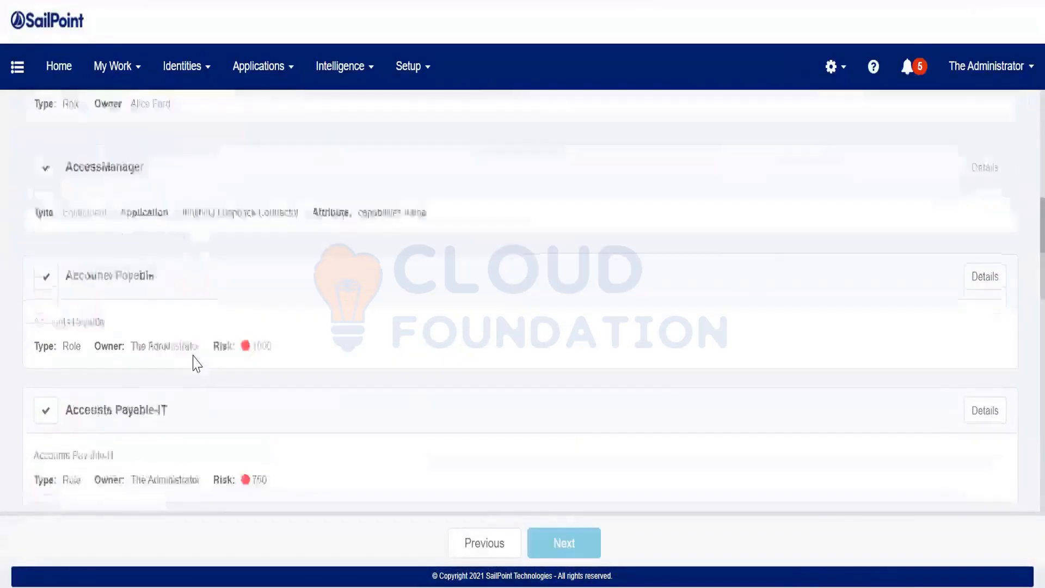
scroll(194, 356, up, 20)
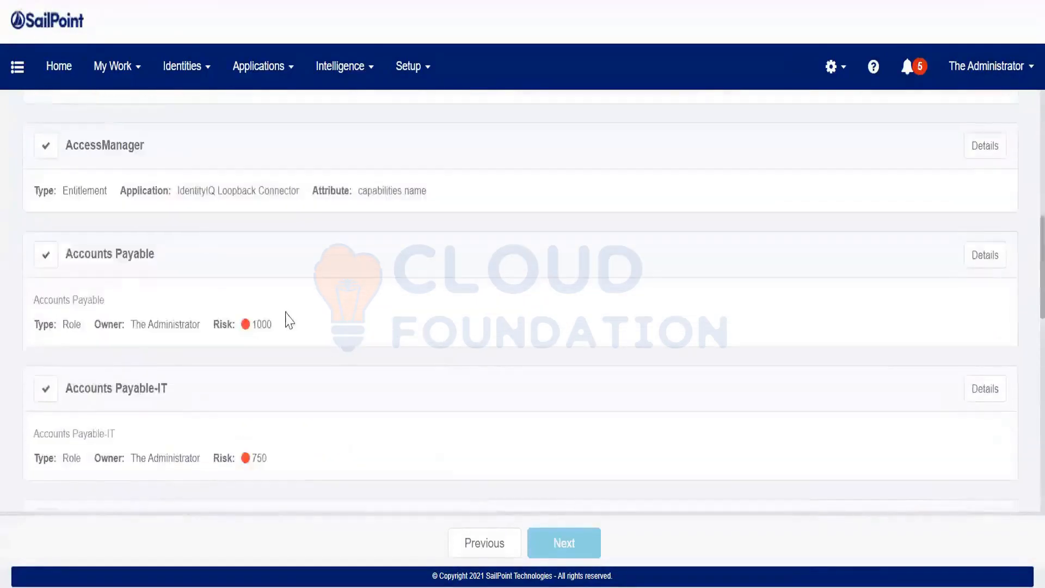
click(387, 328)
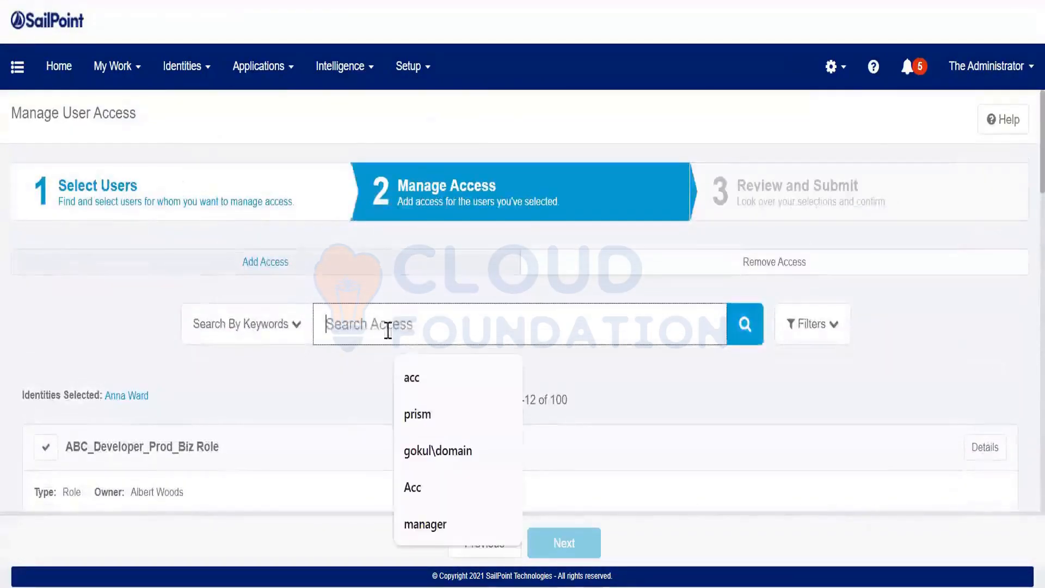
click(434, 420)
click(744, 323)
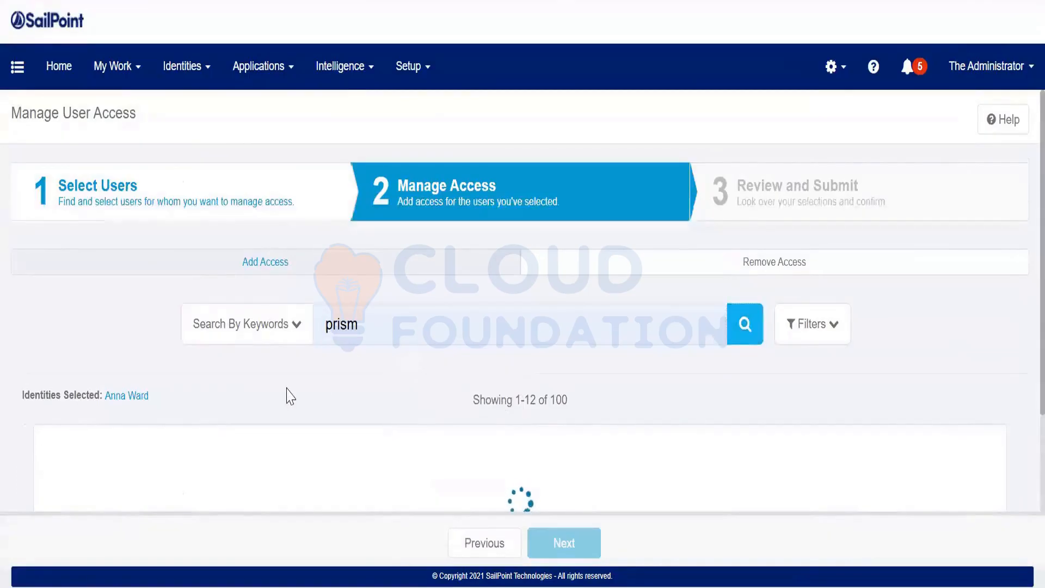
scroll(204, 376, down, 5)
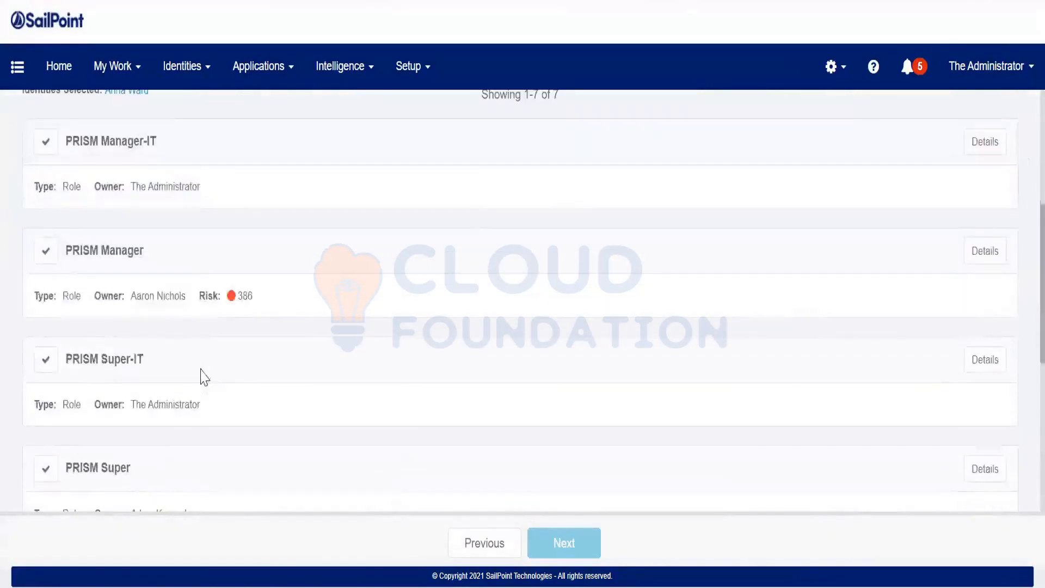
scroll(204, 377, down, 2)
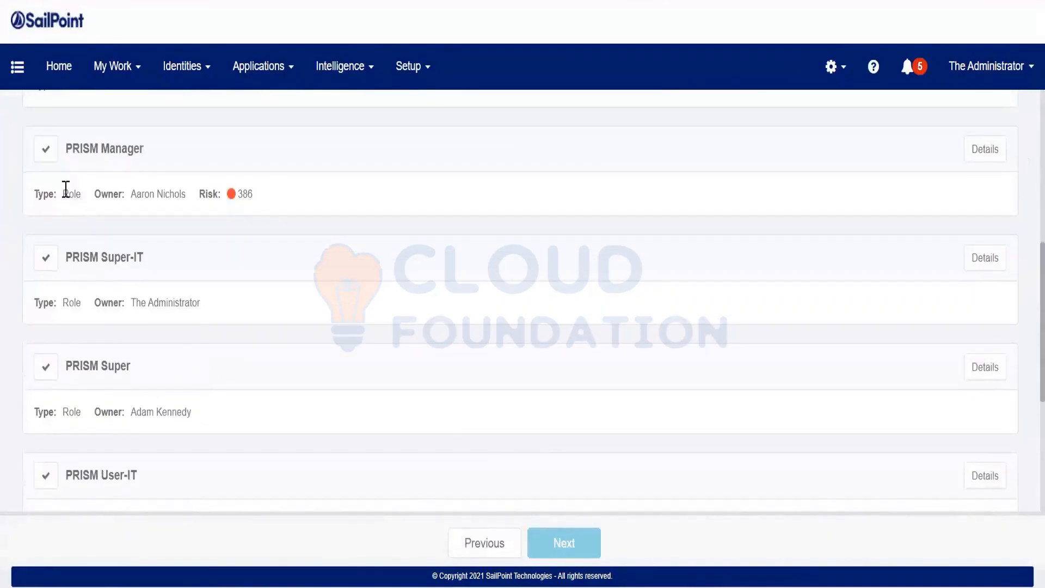
Add the PRISM Manager and PRISM User roles and continue to the review step.
click(46, 149)
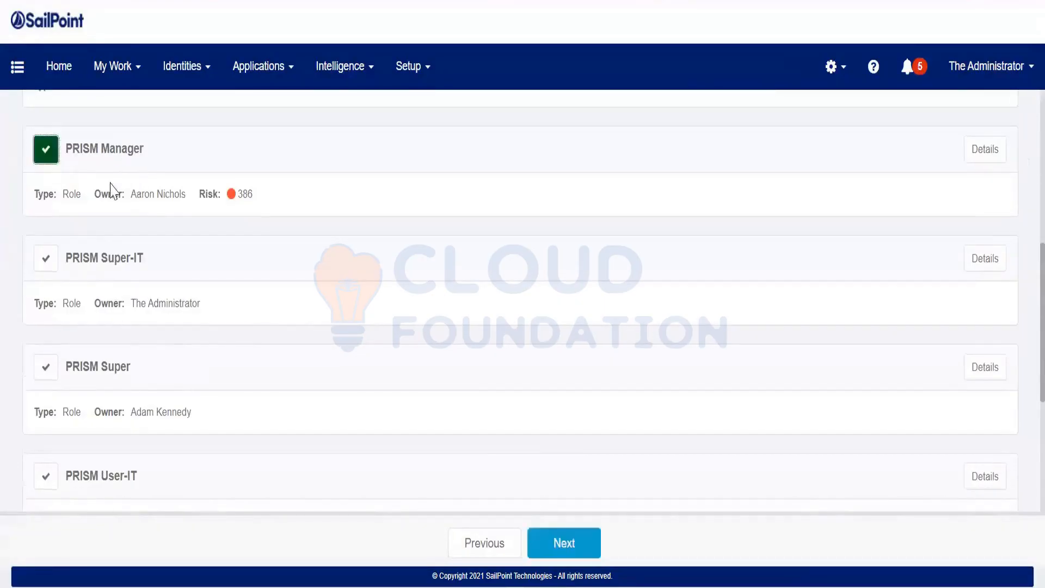
drag(107, 191, 171, 243)
scroll(170, 250, down, 2)
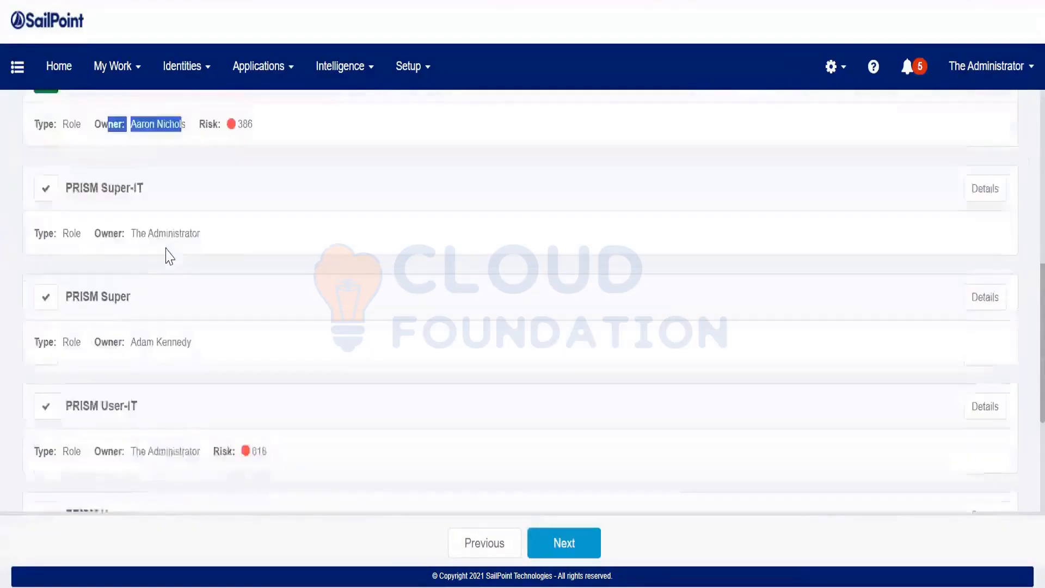
scroll(166, 272, down, 4)
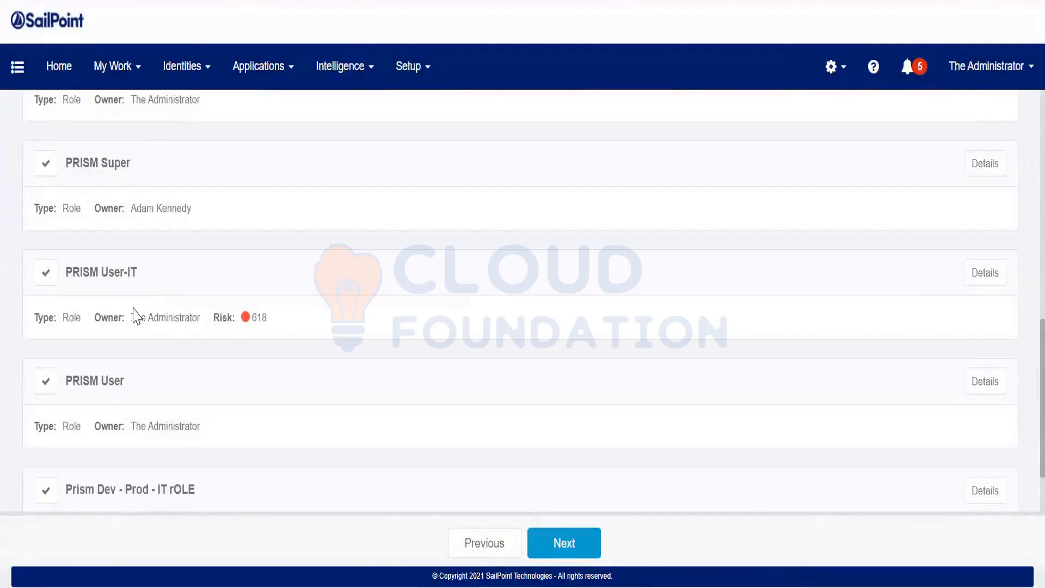
click(44, 388)
drag(97, 426, 375, 435)
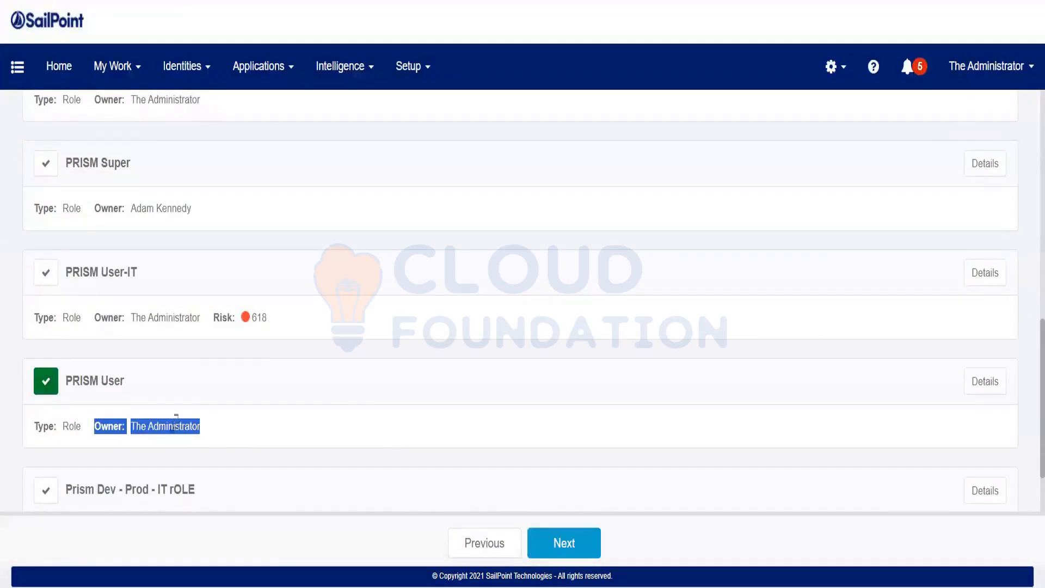
click(589, 556)
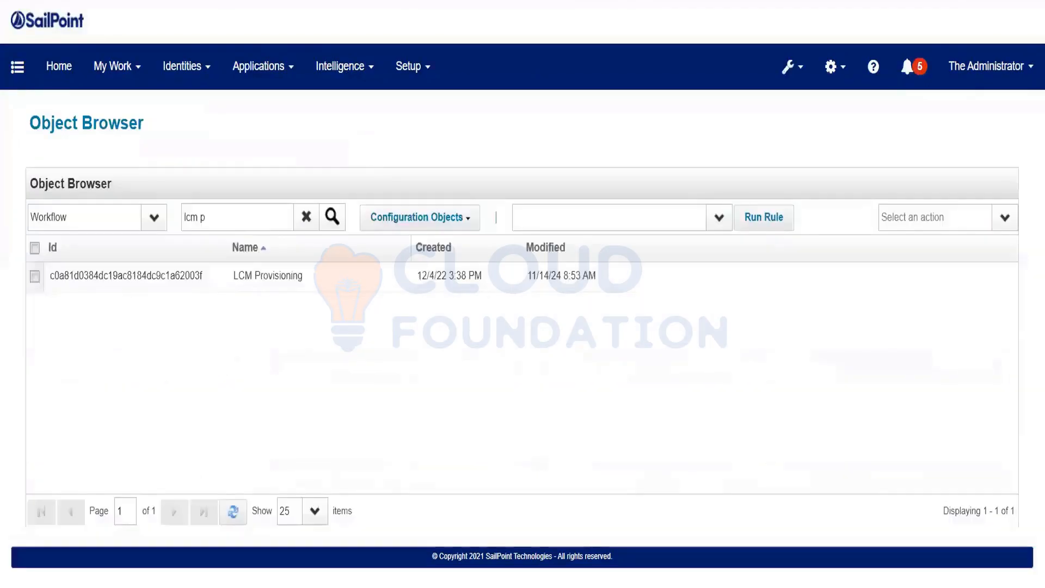
Open the LCM Provisioning workflow in the Object Editor and find its approvalScheme initializer.
click(268, 276)
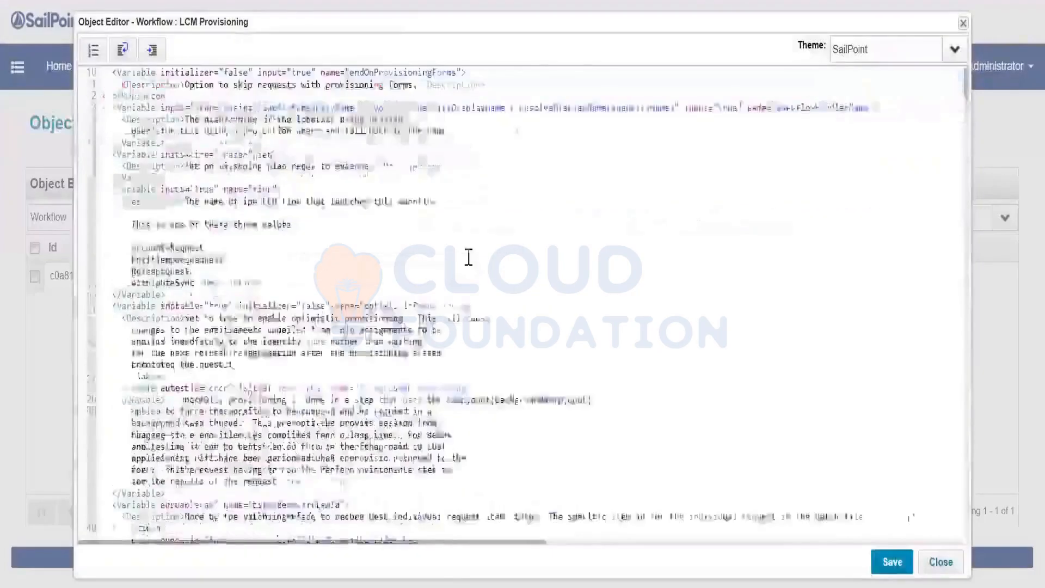
scroll(464, 257, down, 12)
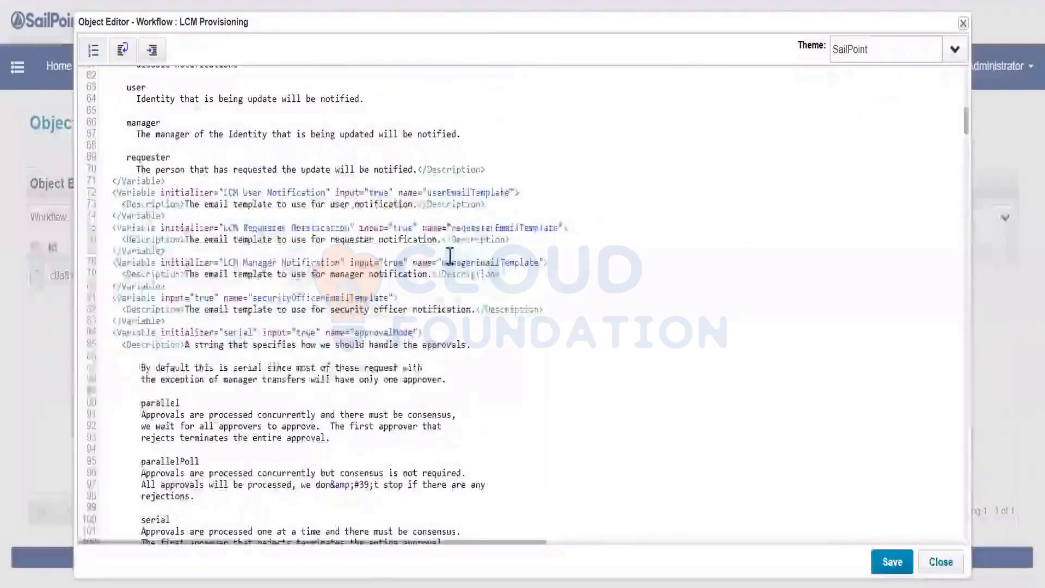
scroll(438, 259, down, 3)
scroll(353, 375, down, 3)
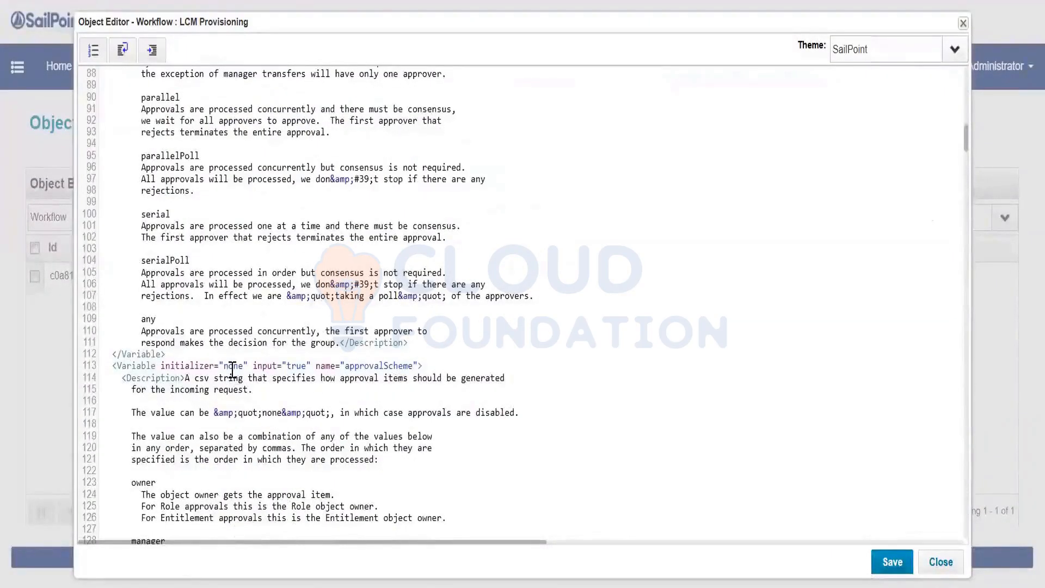
scroll(232, 370, down, 3)
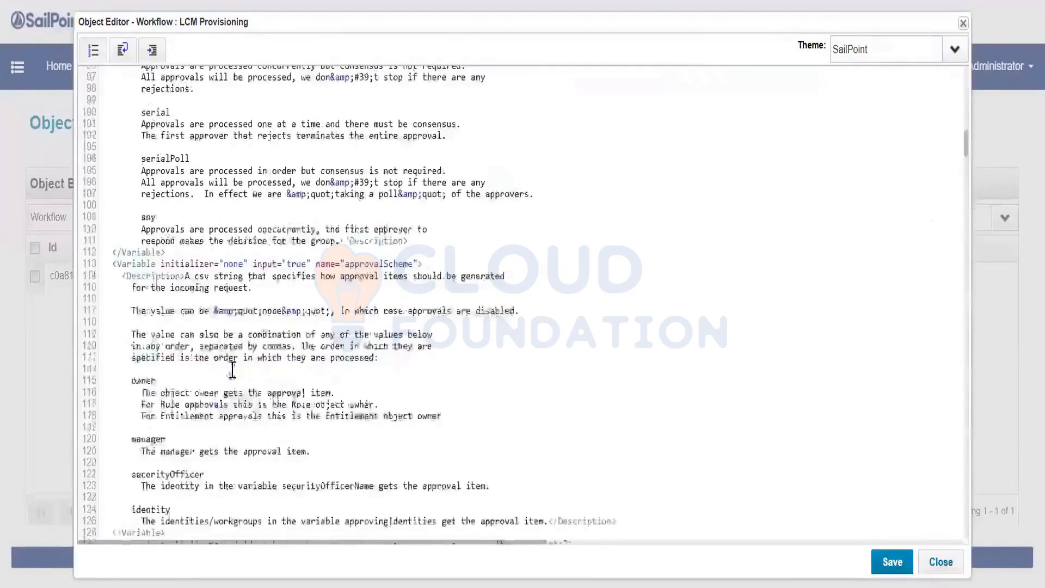
scroll(230, 369, down, 3)
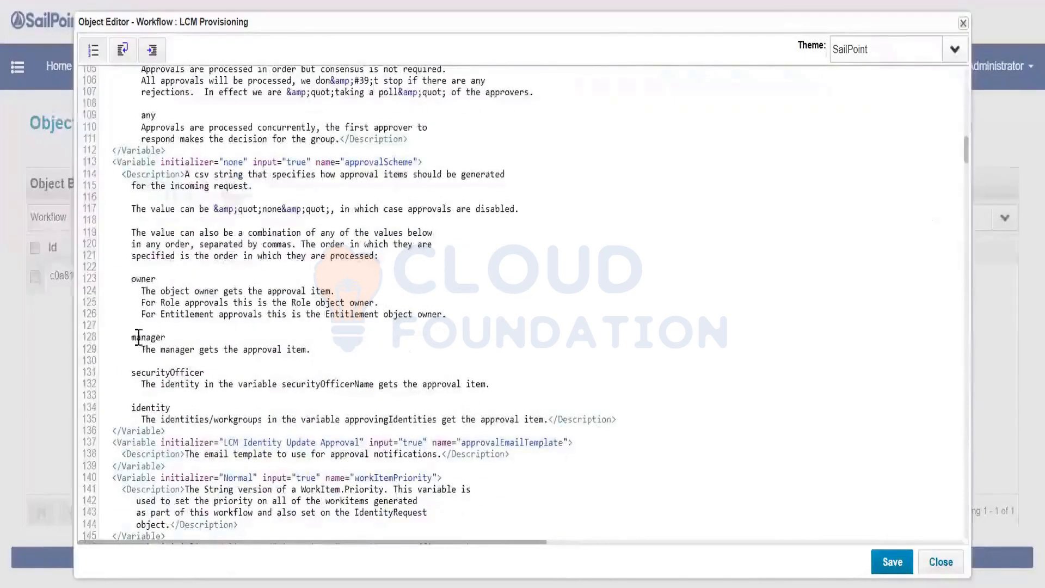
Change the approvalScheme initializer from 'none' to 'manager,owner' and save the workflow.
double_click(146, 337)
key(ctrl+c)
double_click(233, 162)
key(ctrl+v)
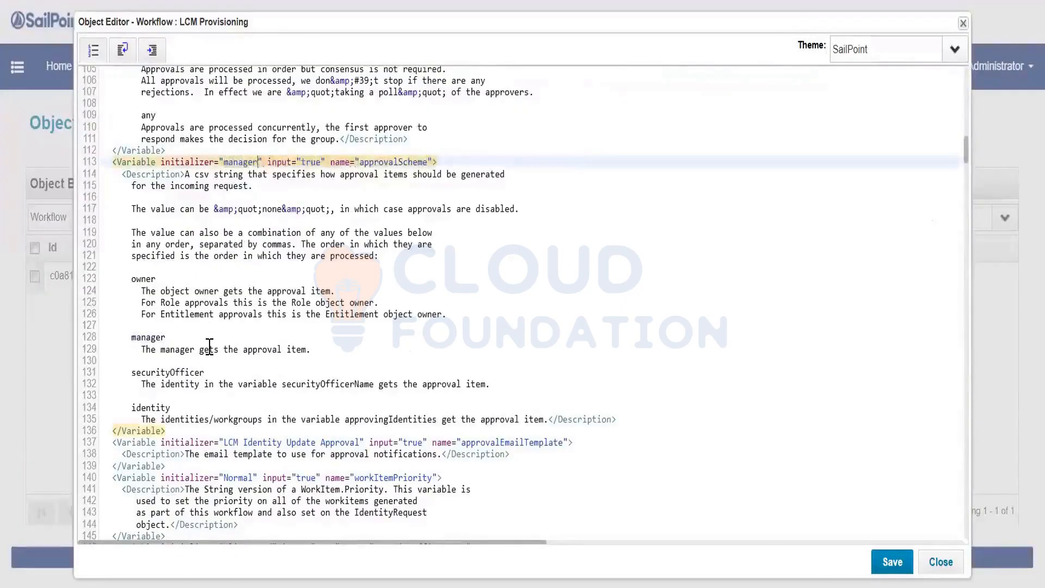
text(.)
key(BackSpace)
text(,)
double_click(156, 280)
key(ctrl+c)
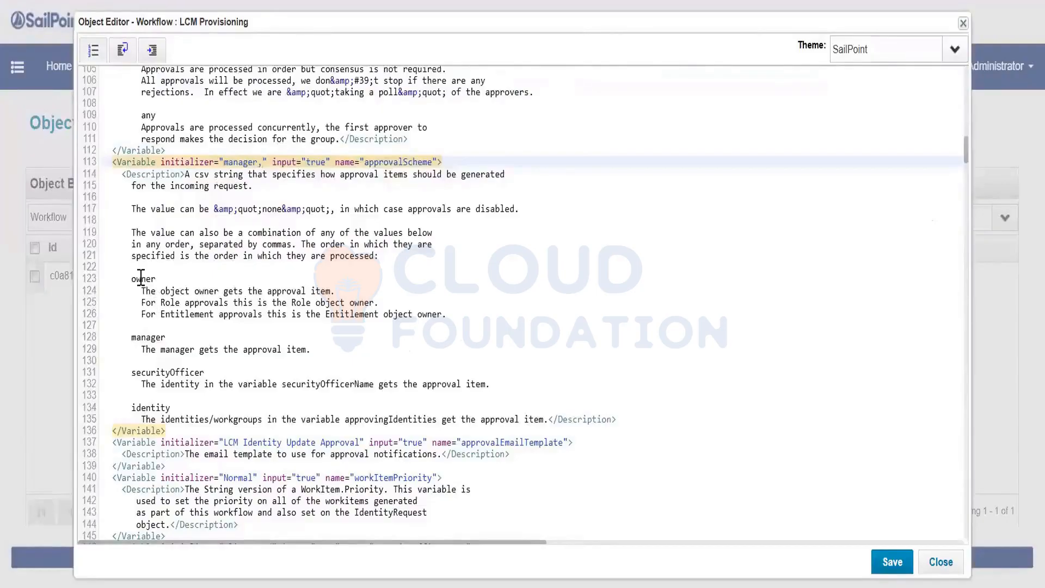
click(263, 162)
key(ctrl+v)
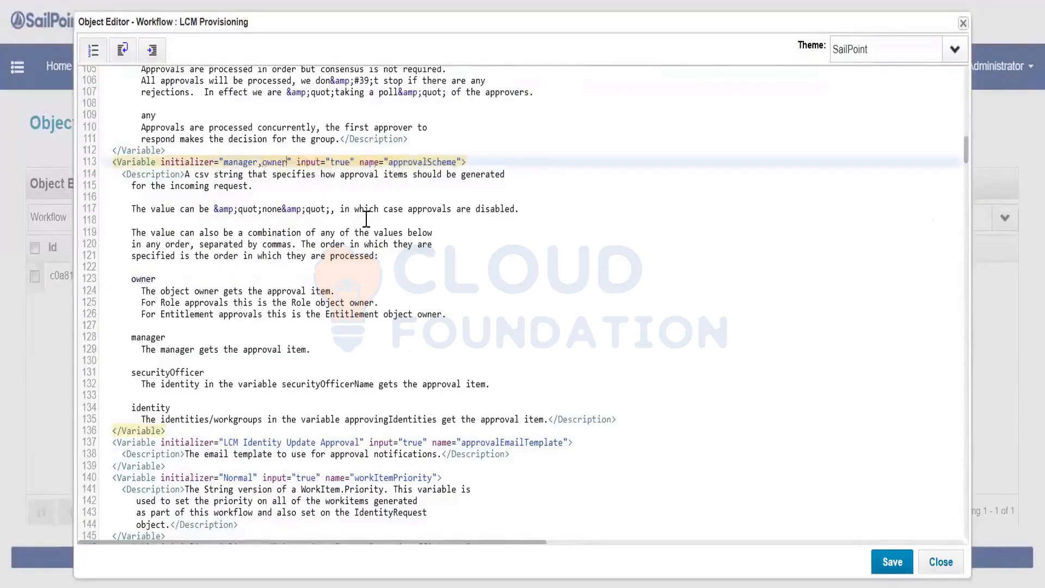
click(889, 564)
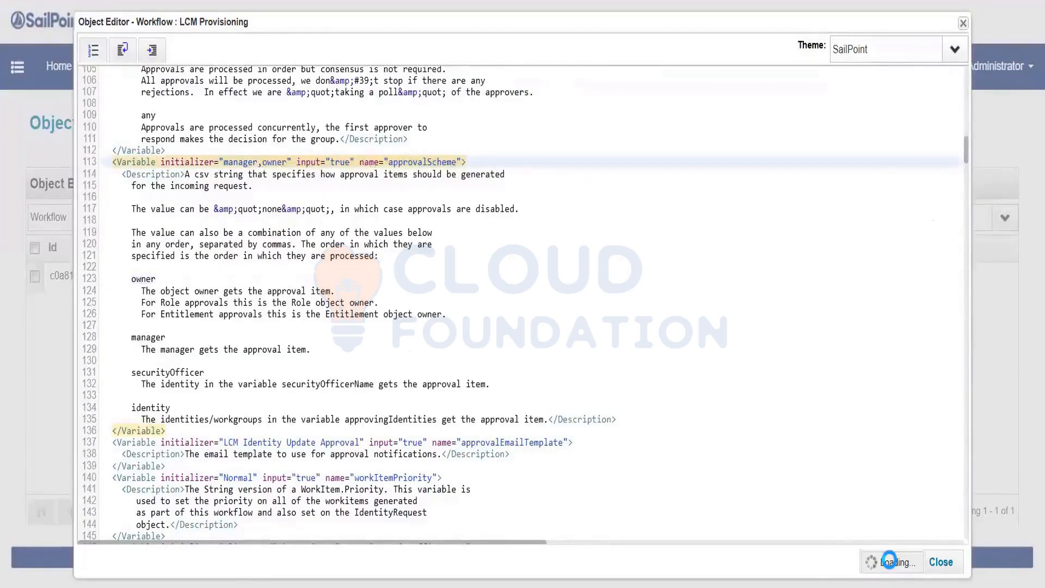
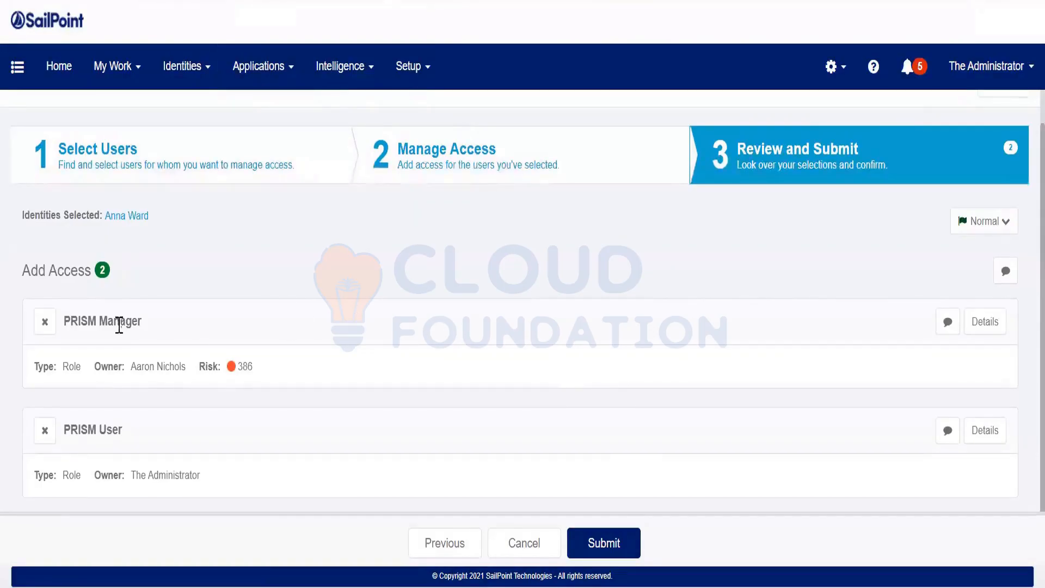
Review the owners of the PRISM Manager and PRISM User roles and submit the request.
drag(66, 331, 201, 370)
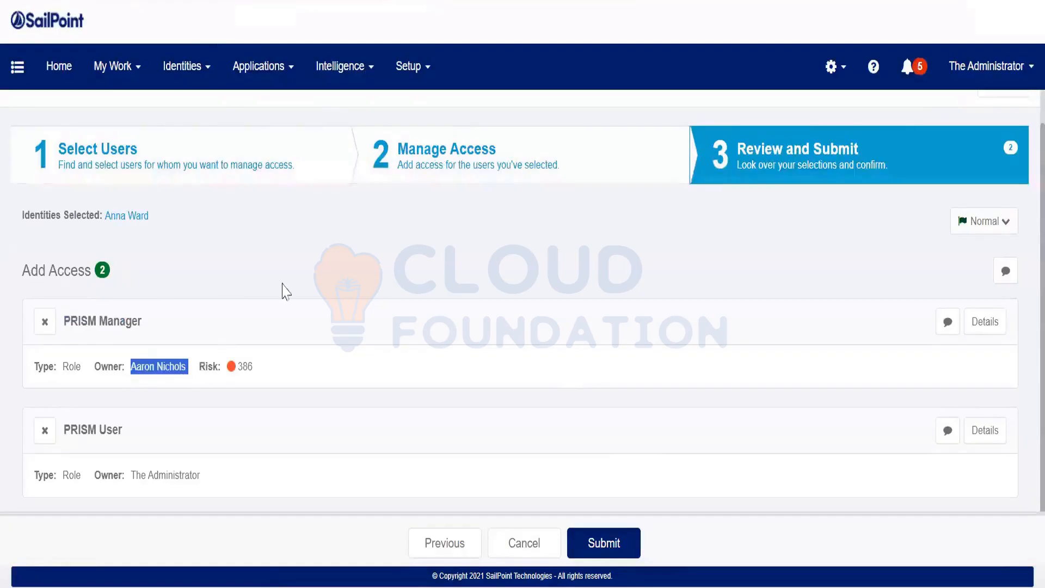
drag(201, 475, 135, 471)
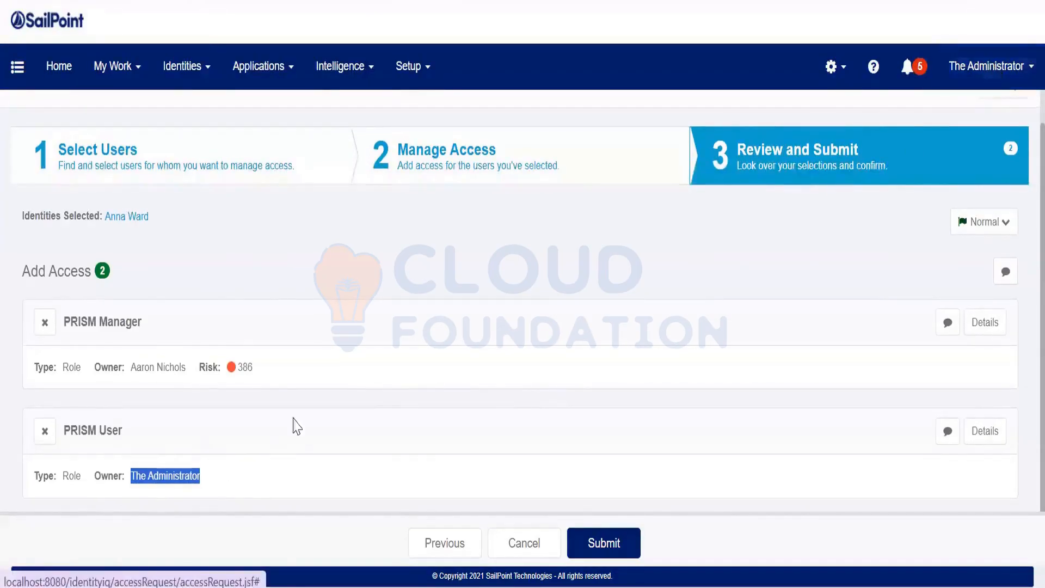
click(604, 545)
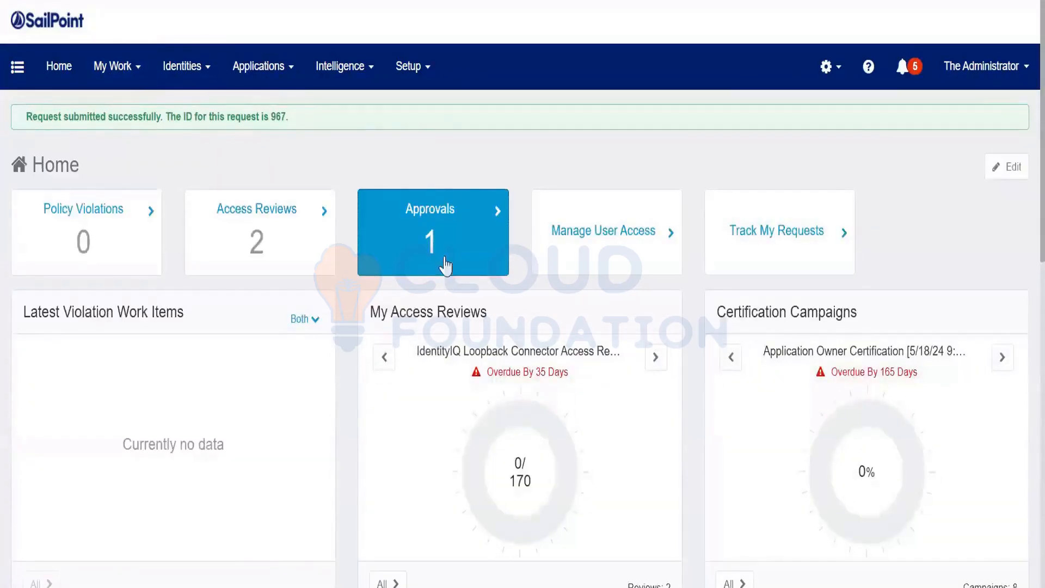
Check the request awaits its approver, then open the debug page to reach Work Items.
click(445, 266)
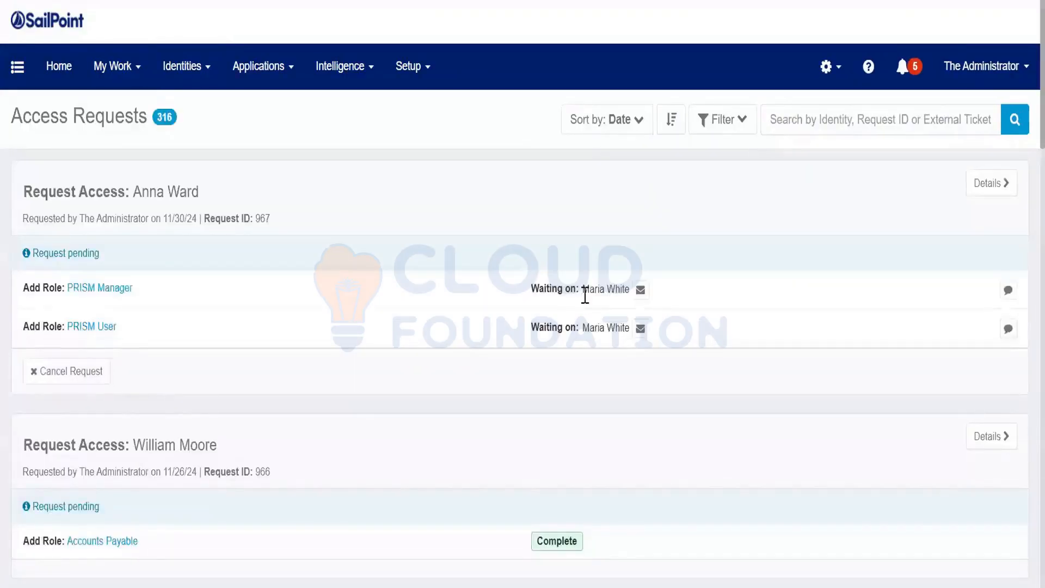
drag(583, 294, 619, 297)
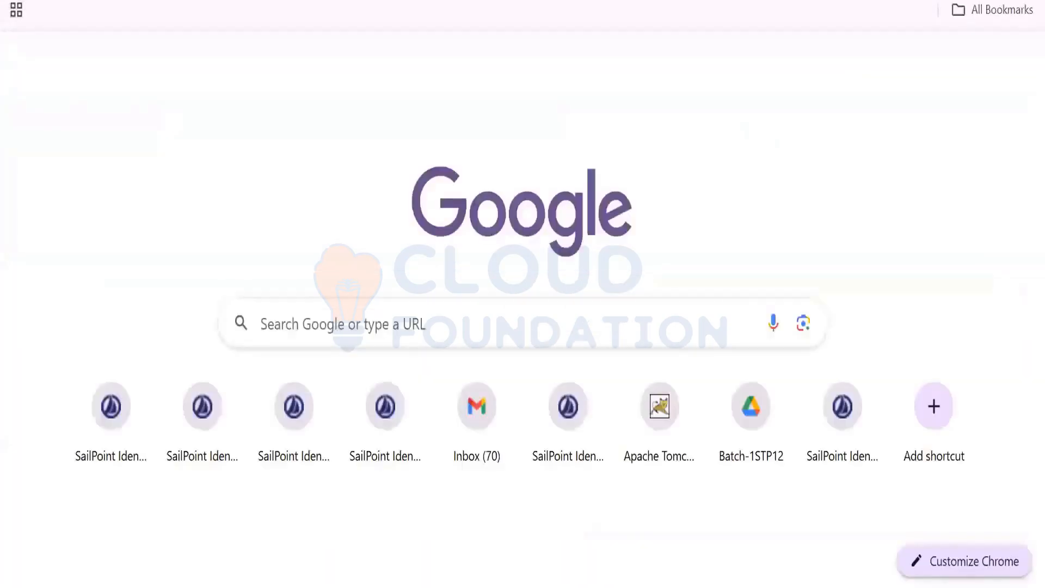
text(localhost:8080/identityiq/debug)
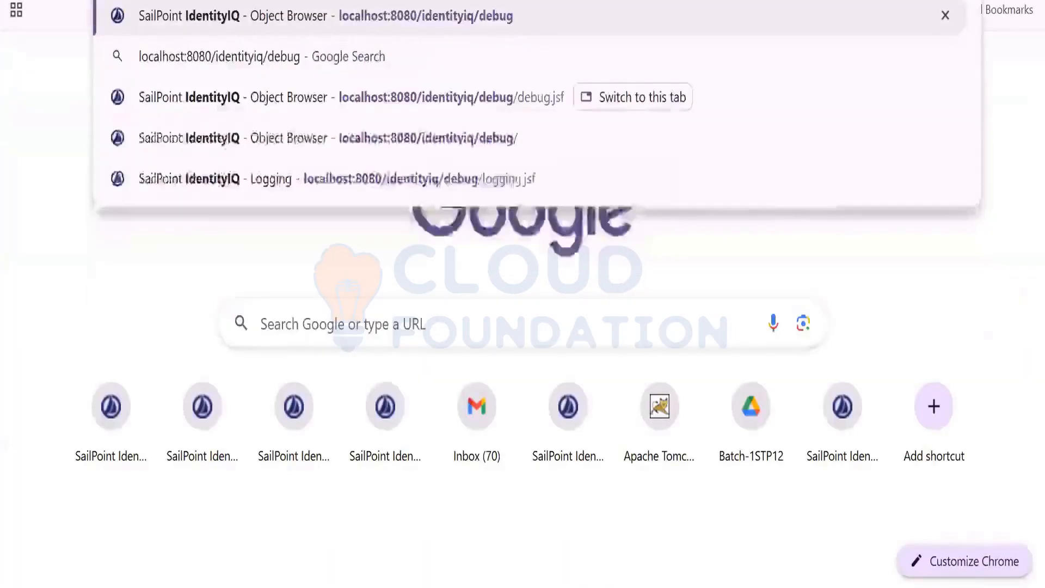
key(Return)
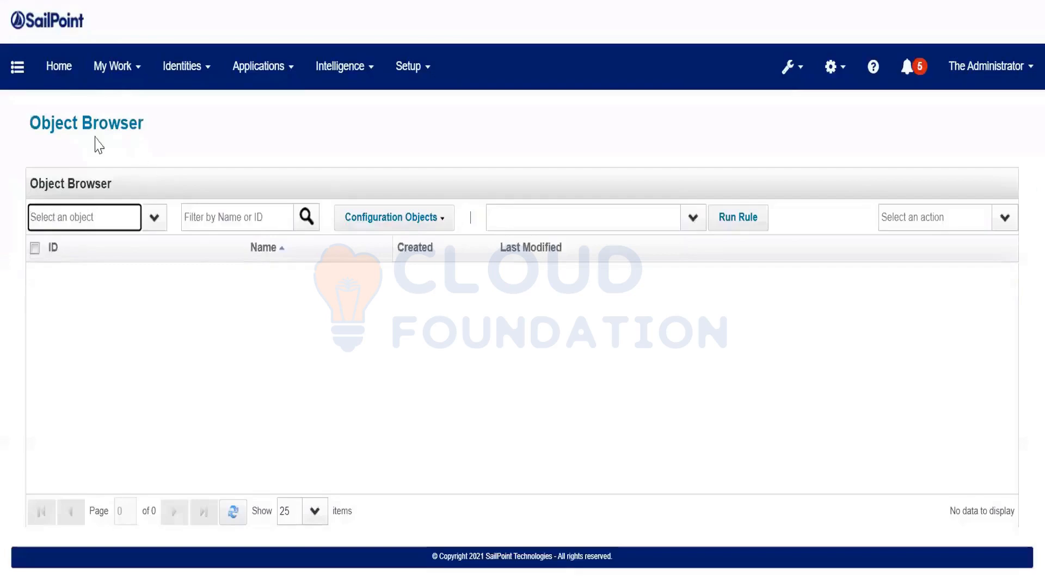
mouse_move(114, 93)
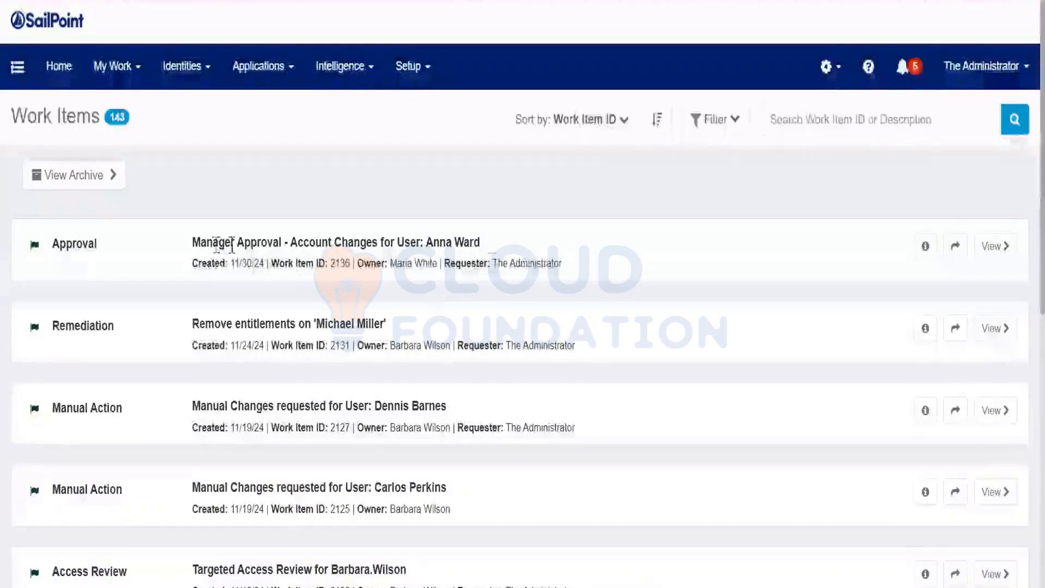
Forward Manager Approval work item 2136 to The Administrator (spadmin) and open it.
drag(213, 242, 480, 242)
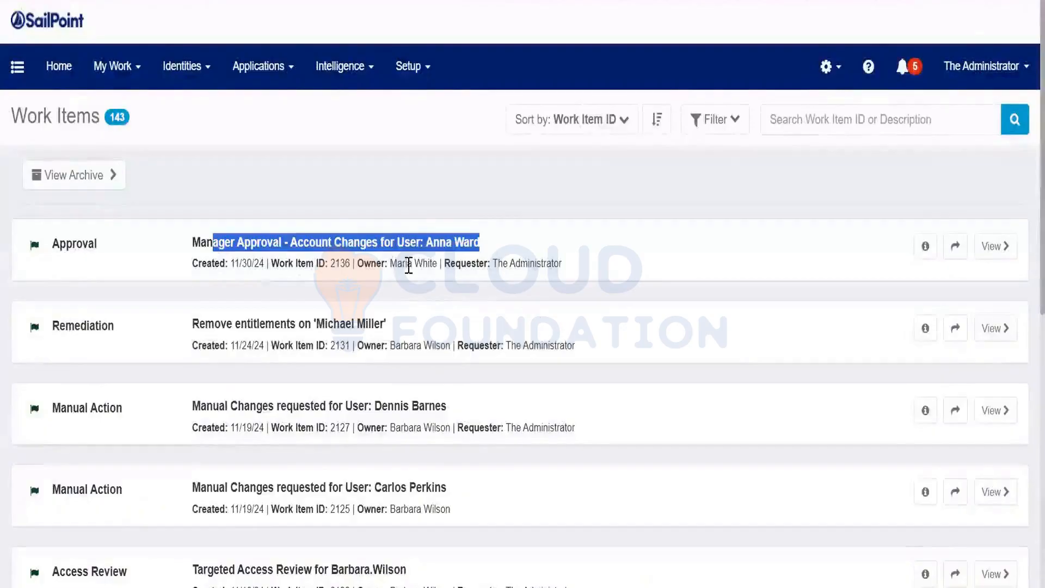
click(956, 248)
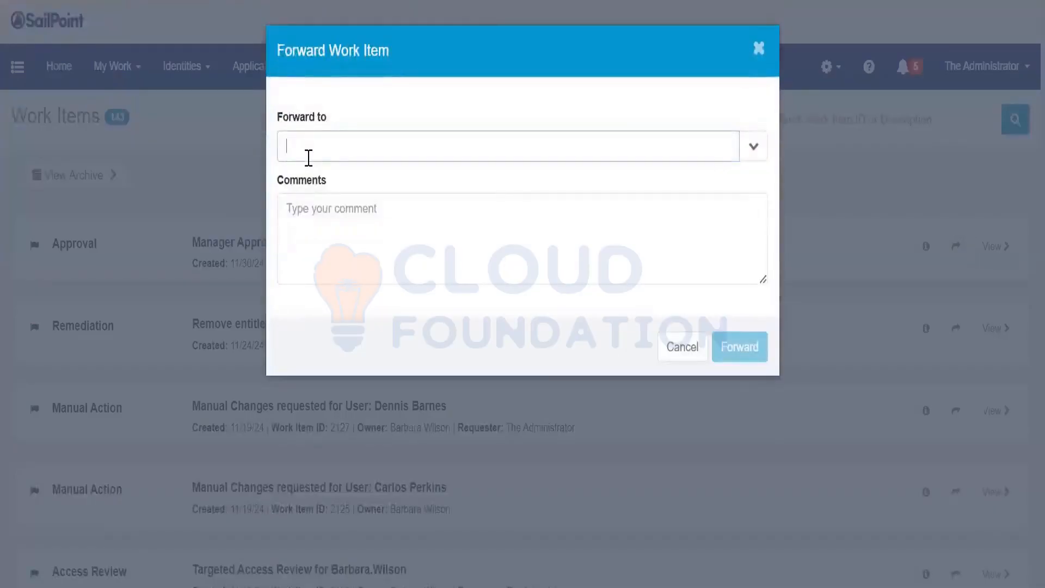
text(spadmin)
click(345, 188)
click(732, 355)
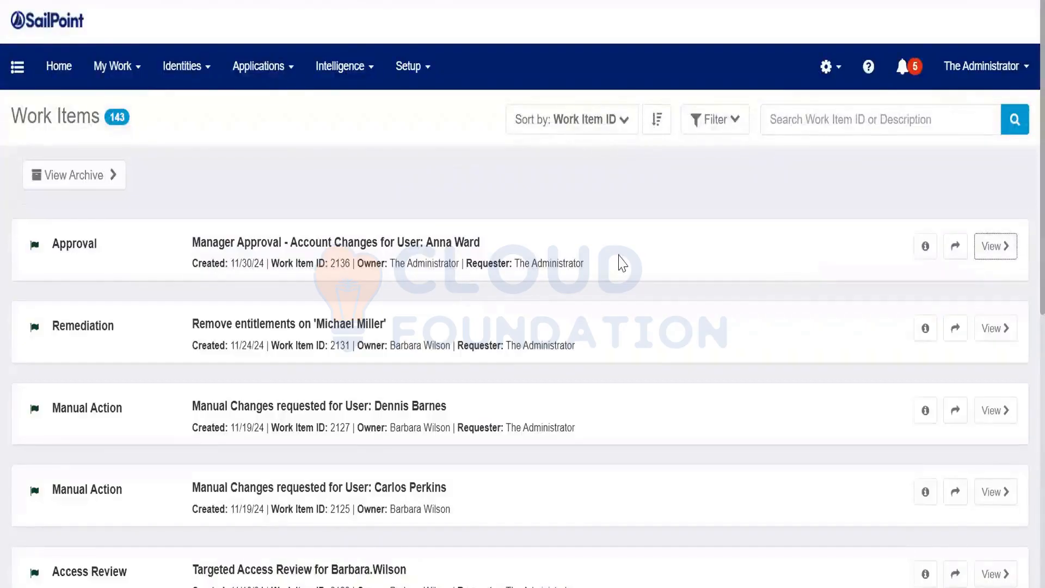
click(622, 264)
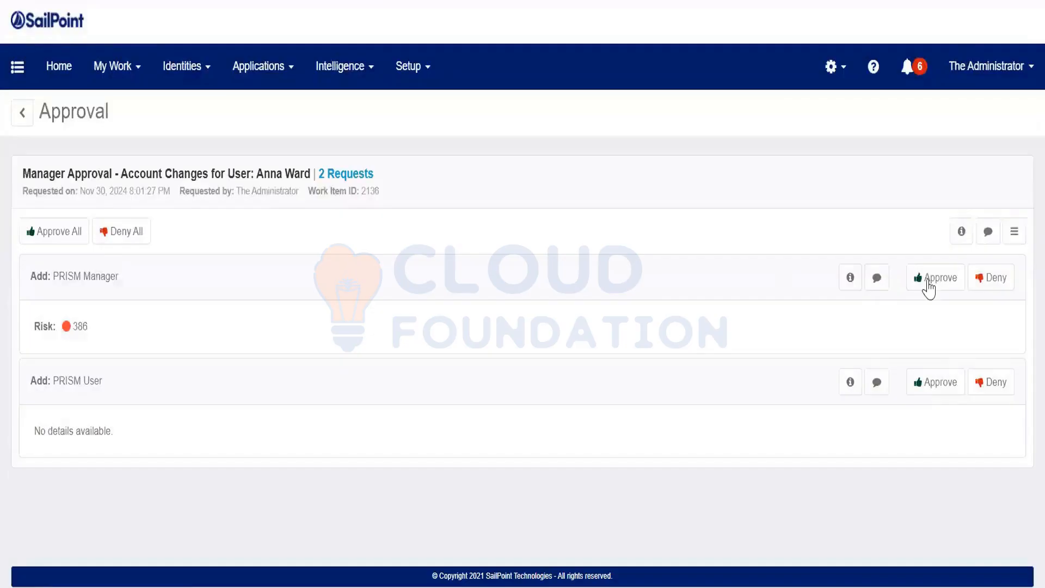
Approve both the PRISM Manager and PRISM User role requests and complete the work item.
click(928, 280)
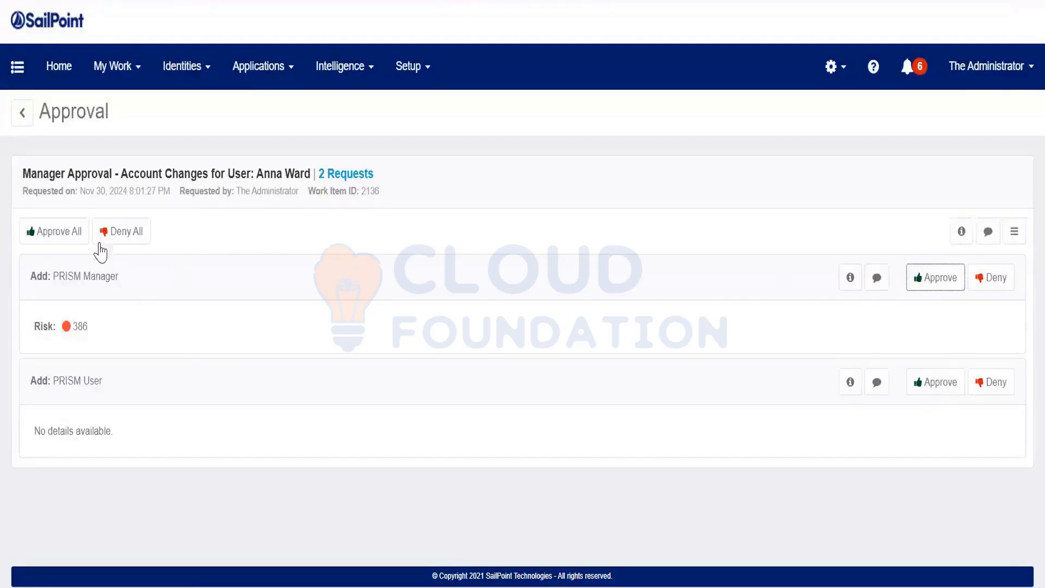
click(950, 387)
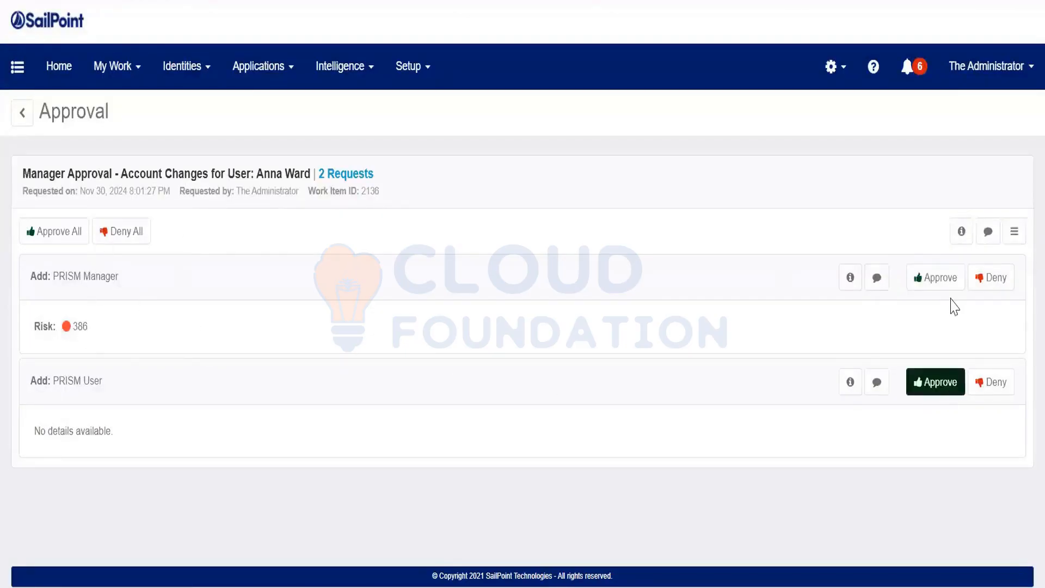
click(949, 279)
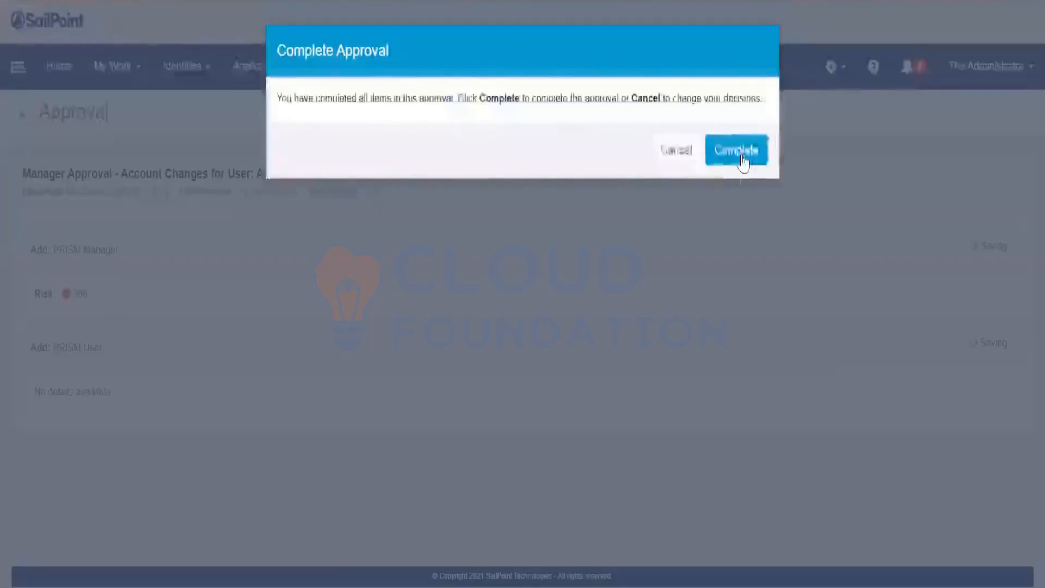
click(743, 157)
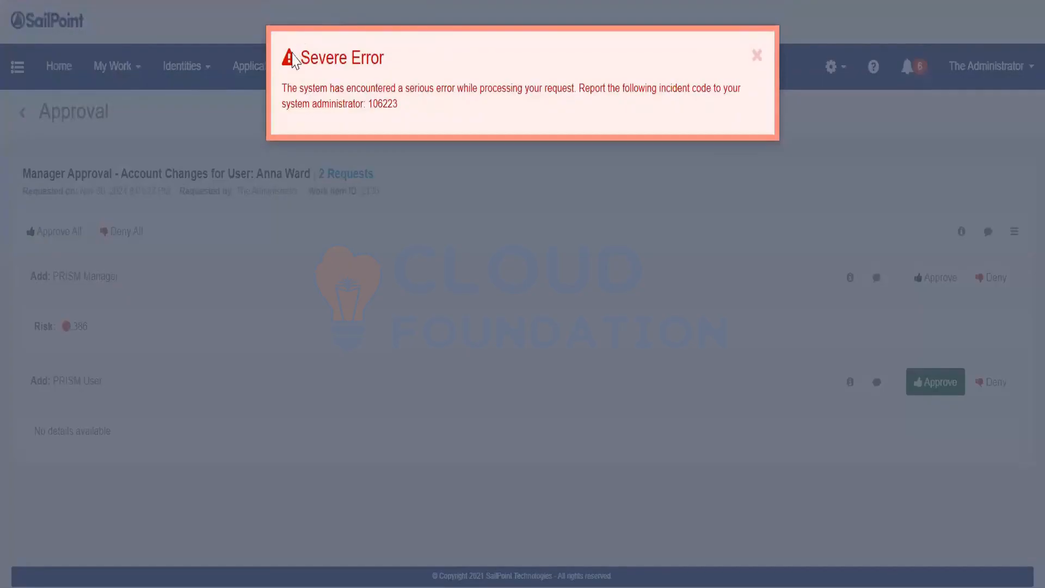
Copy the severe error text into notes, retry the approval, then dismiss the error.
drag(289, 60, 411, 107)
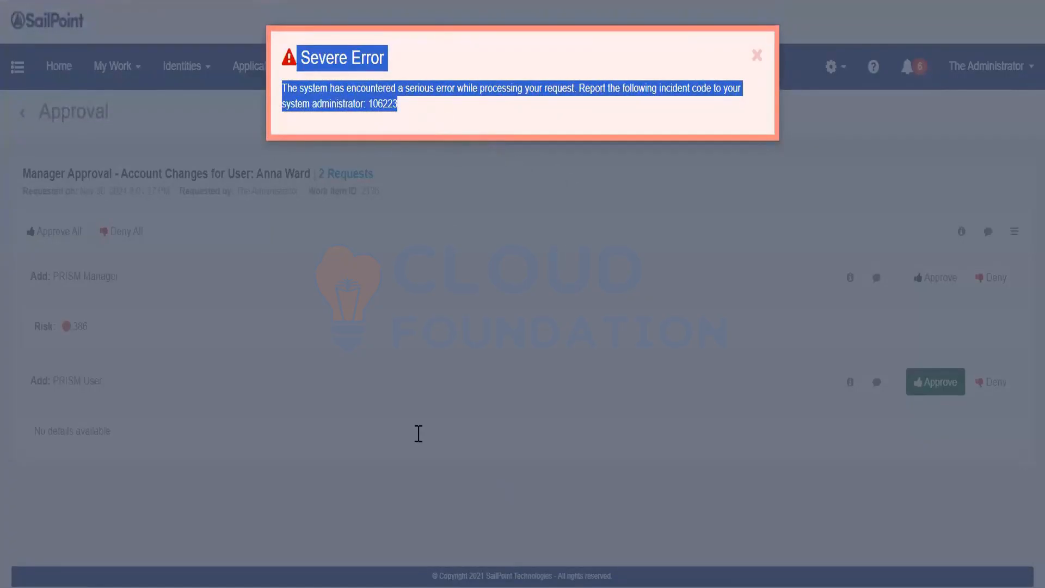
key(alt+Tab)
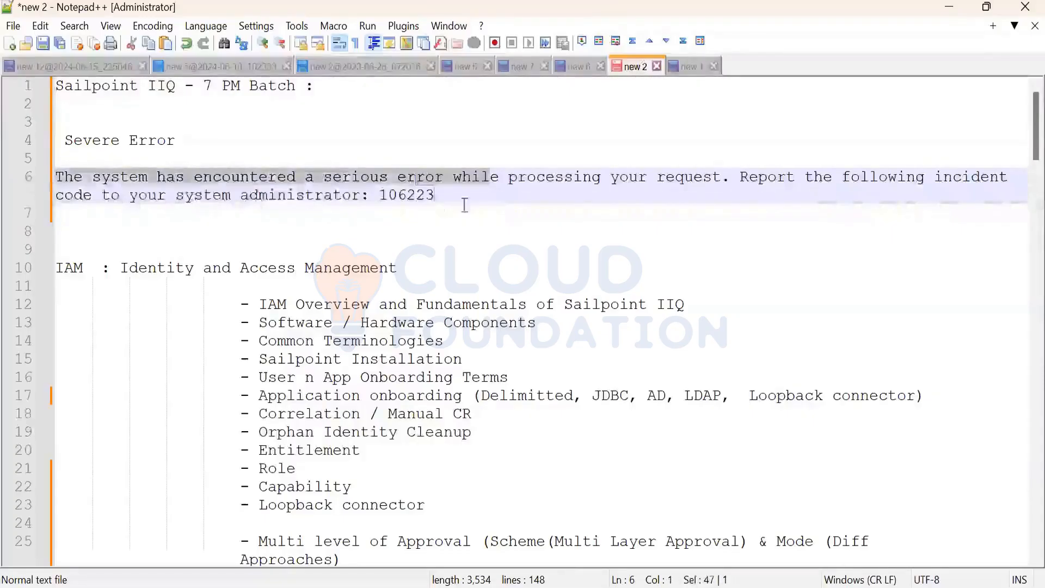
click(465, 203)
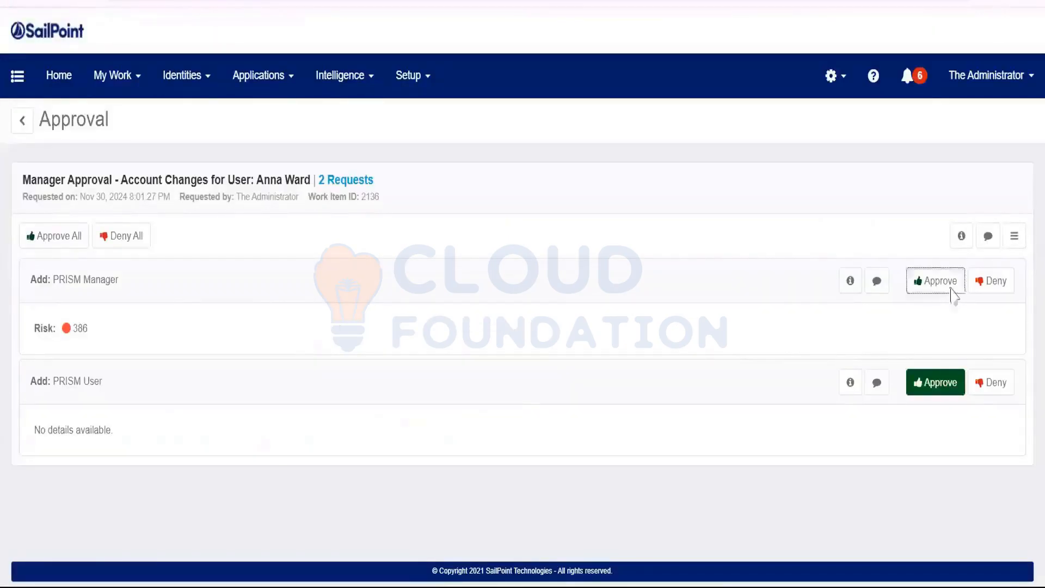
click(950, 294)
key(Return)
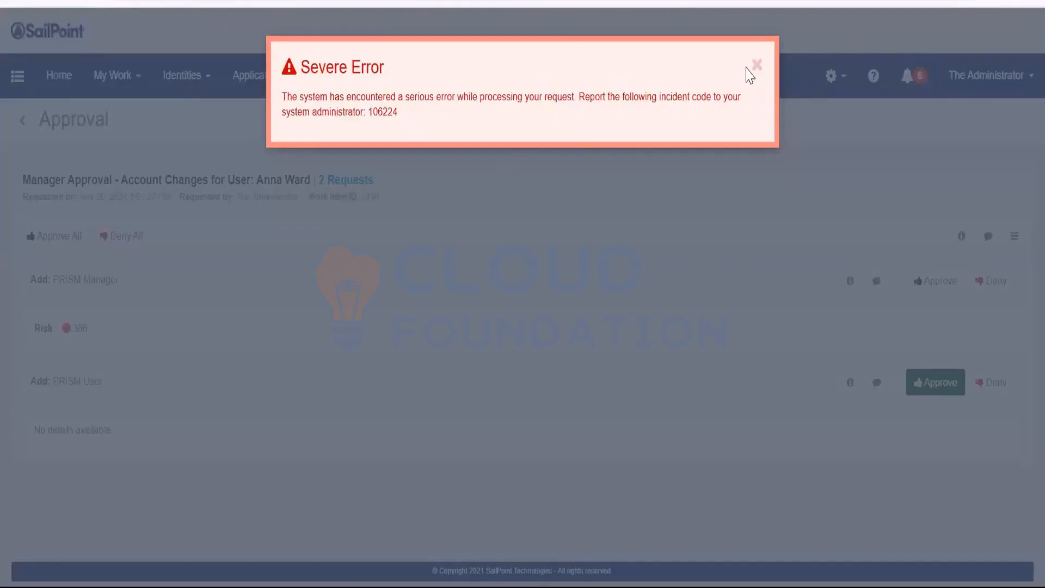
click(48, 84)
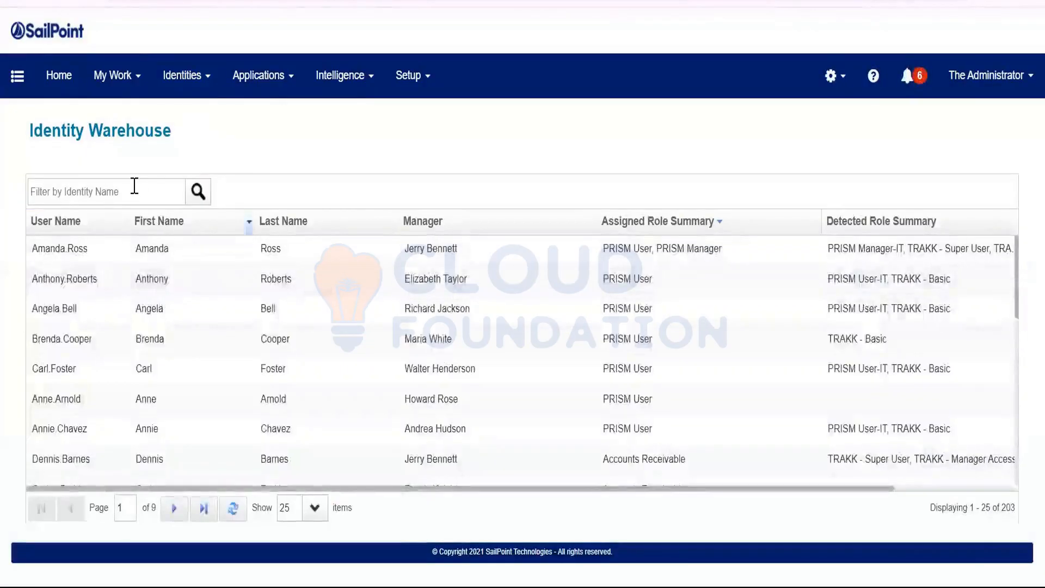
Filter Identity Warehouse by the approver's name and open the identity's forwarding user settings.
click(135, 185)
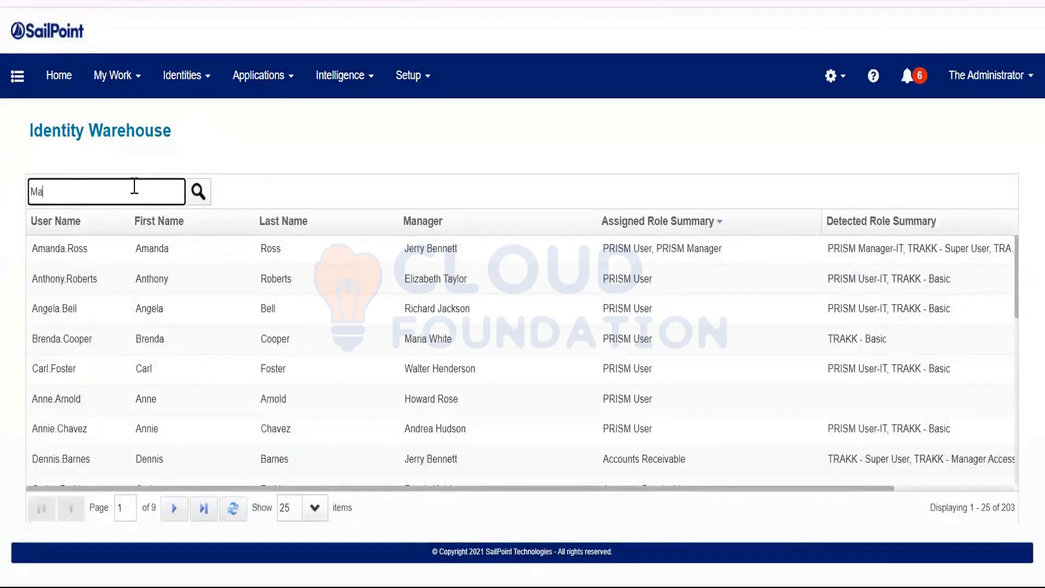
key(Return)
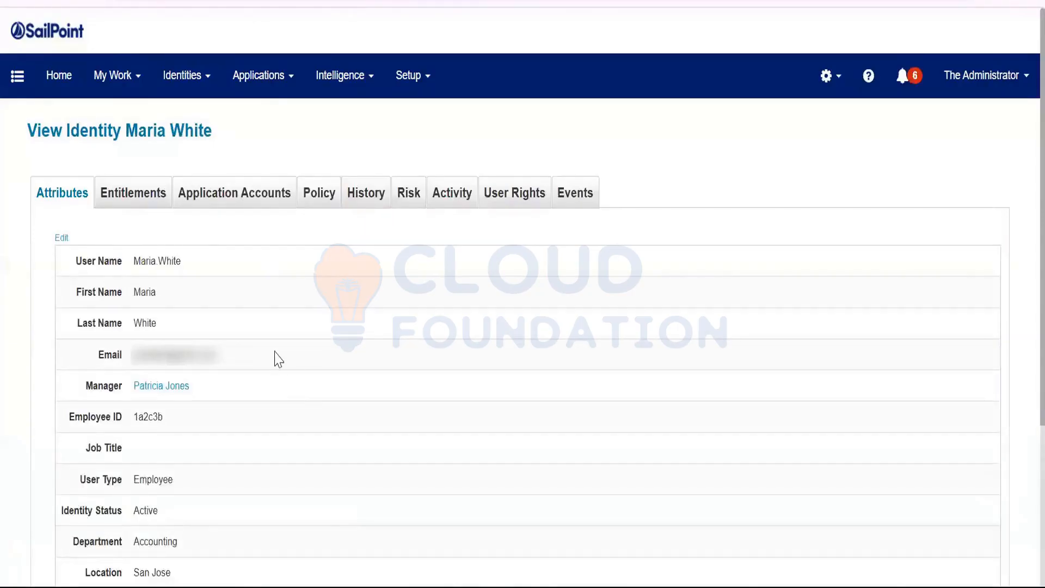
scroll(277, 358, down, 4)
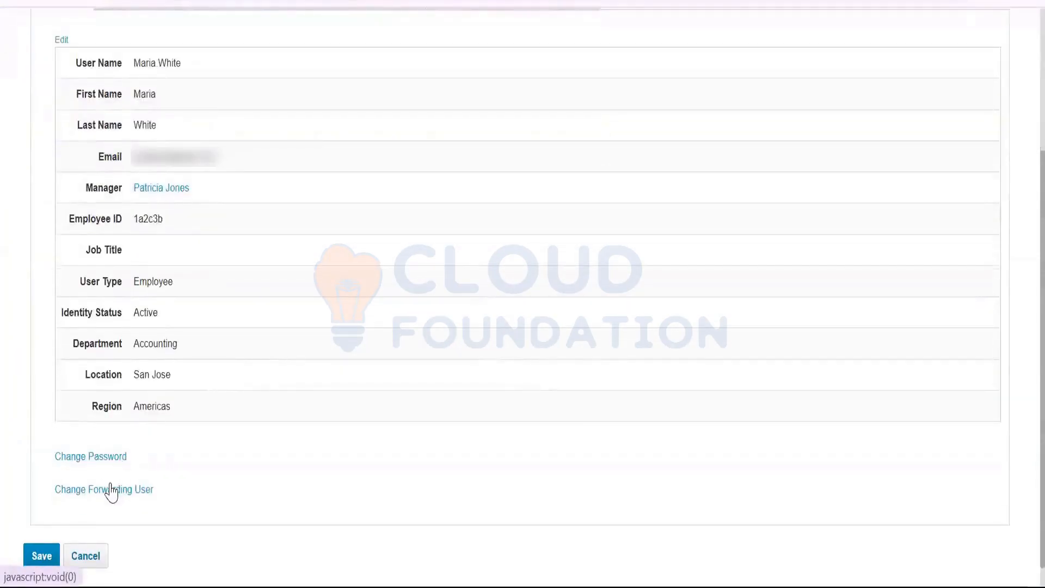
click(110, 486)
scroll(227, 432, down, 2)
scroll(248, 245, up, 2)
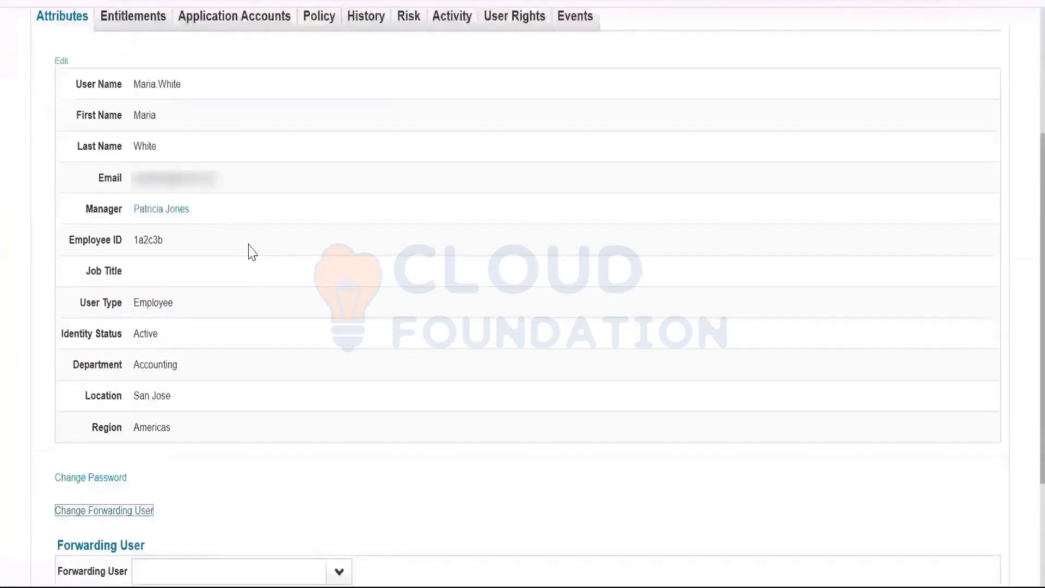
scroll(252, 252, up, 2)
double_click(136, 164)
scroll(193, 377, down, 4)
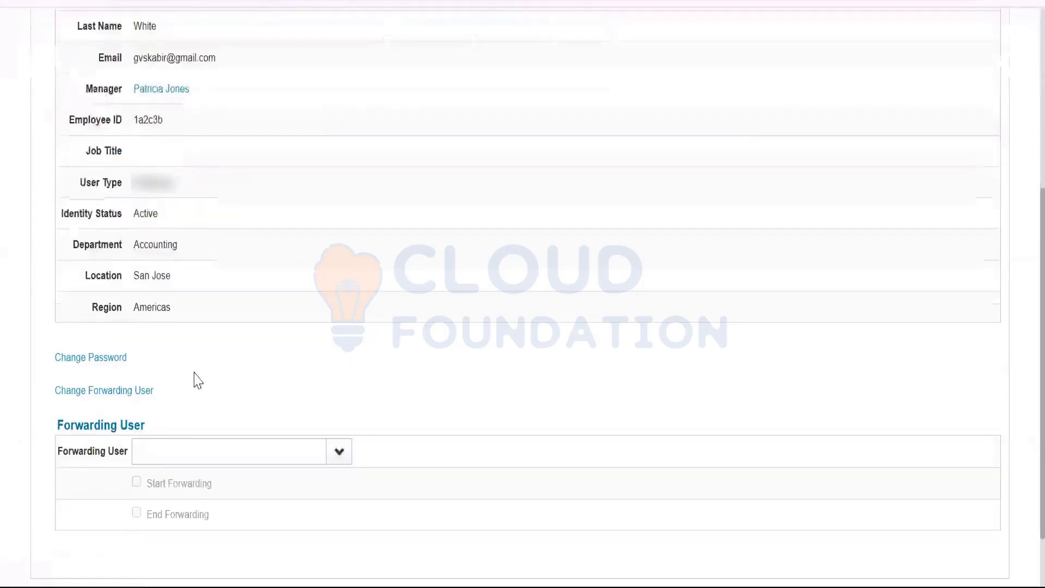
Set The Administrator (spadmin) as forwarding user with no start or end dates.
click(169, 456)
text(spadmin)
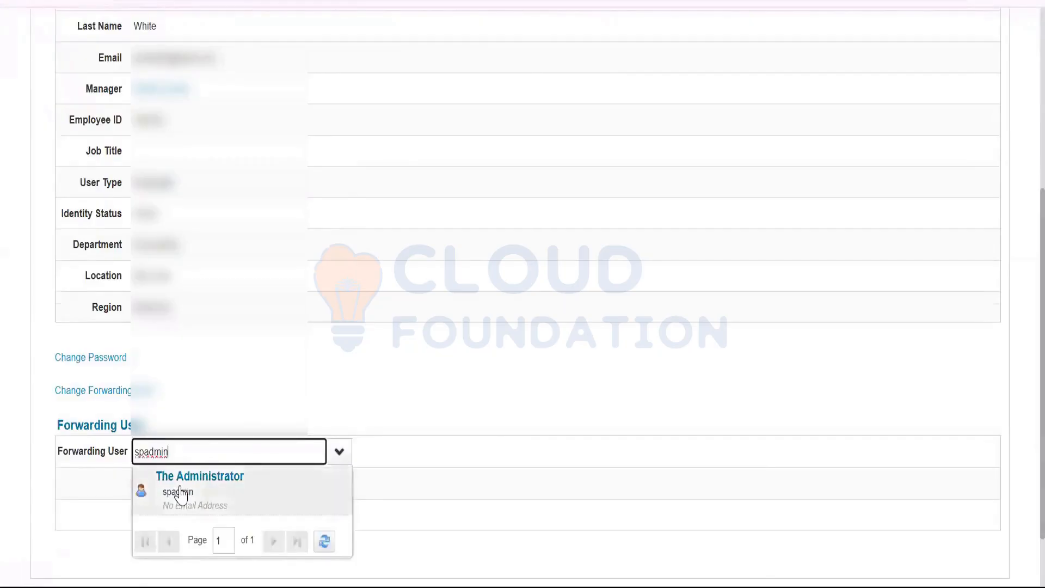
click(181, 494)
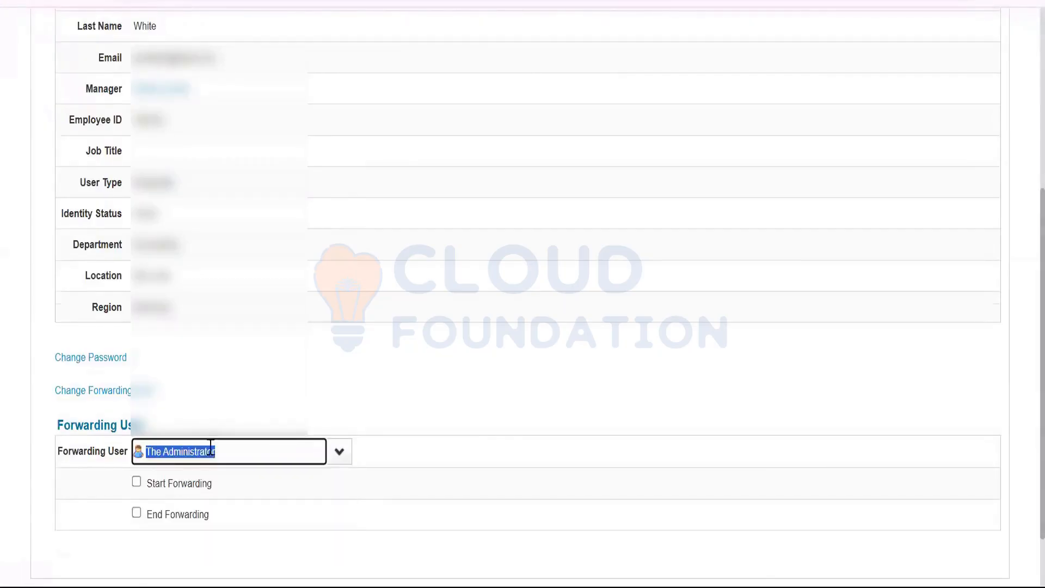
click(136, 482)
click(137, 512)
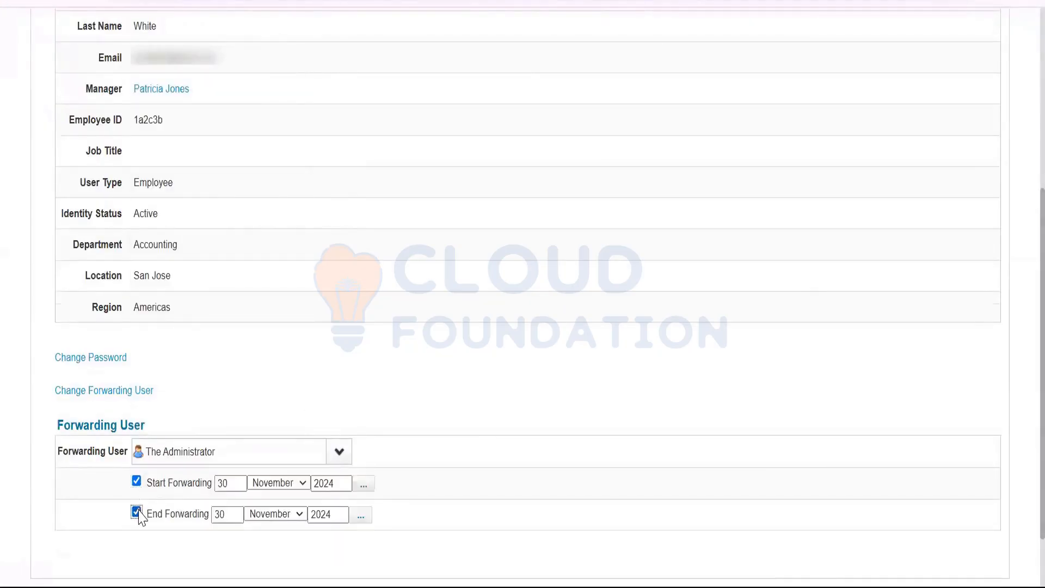
scroll(195, 479, down, 2)
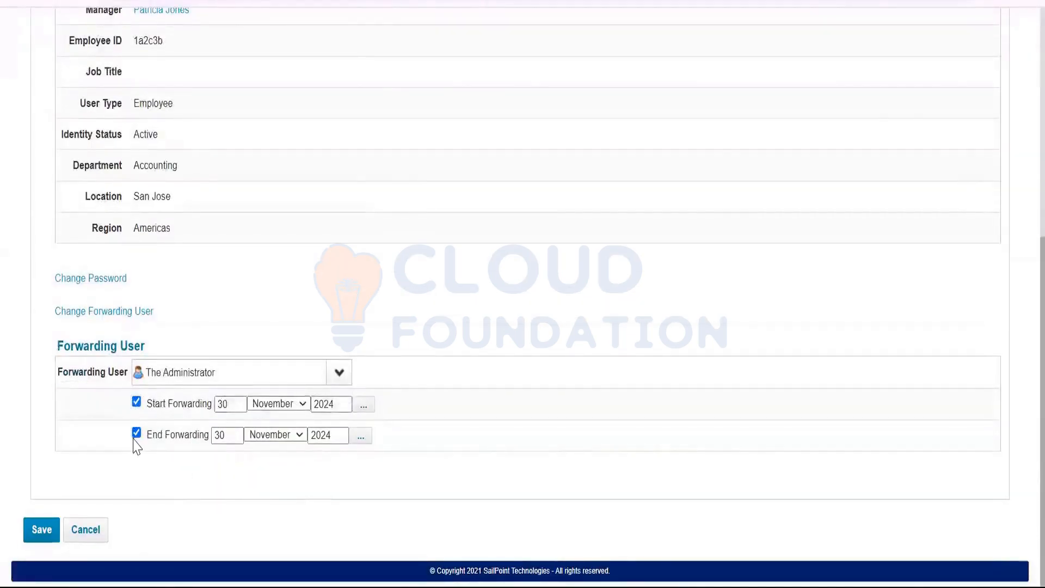
click(136, 432)
click(136, 402)
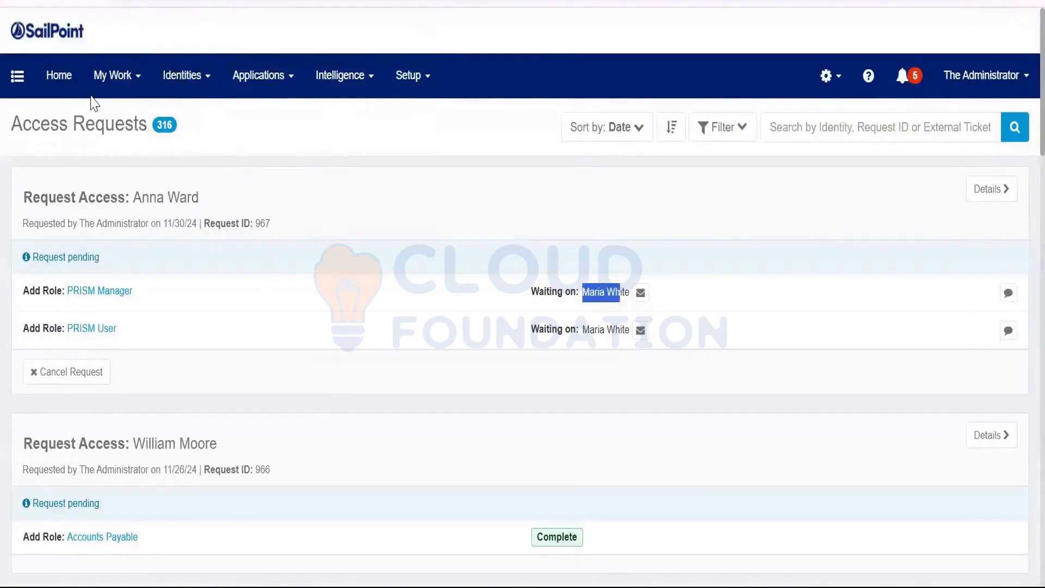
Show page 2 of the identity cards and bring up the Intelligence menu.
click(59, 75)
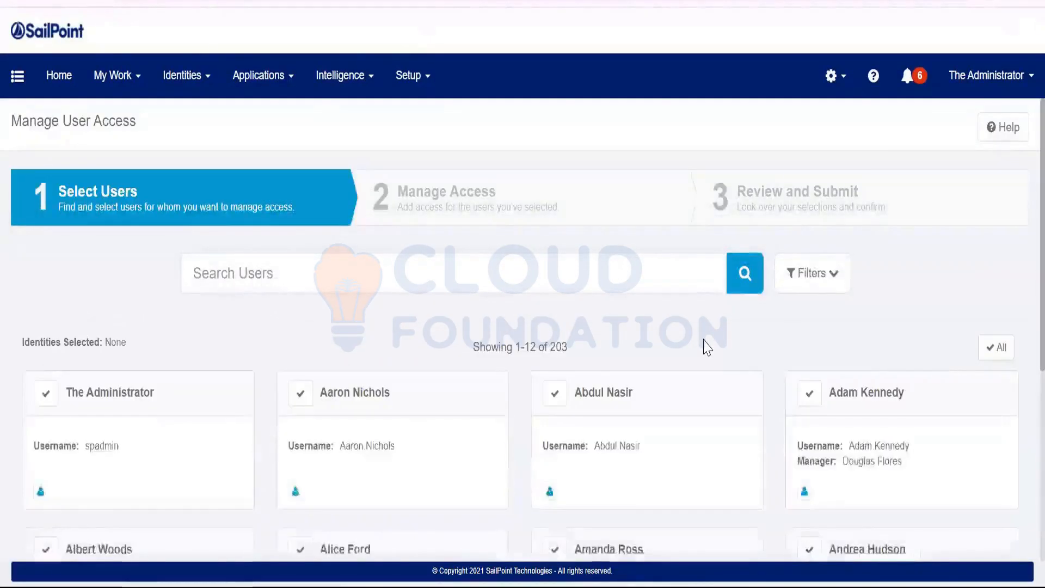
scroll(705, 346, down, 7)
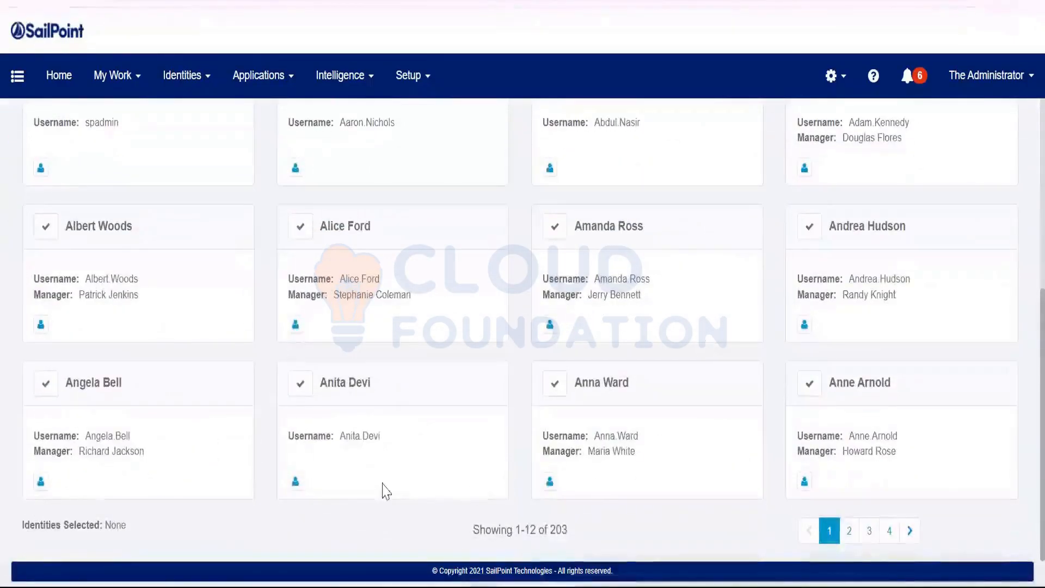
click(851, 535)
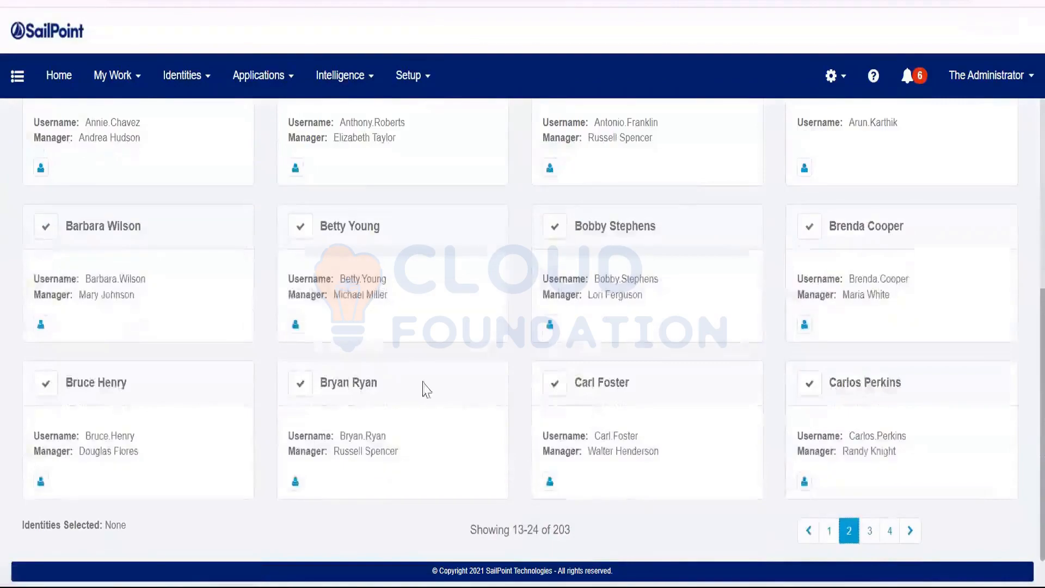
scroll(871, 396, up, 4)
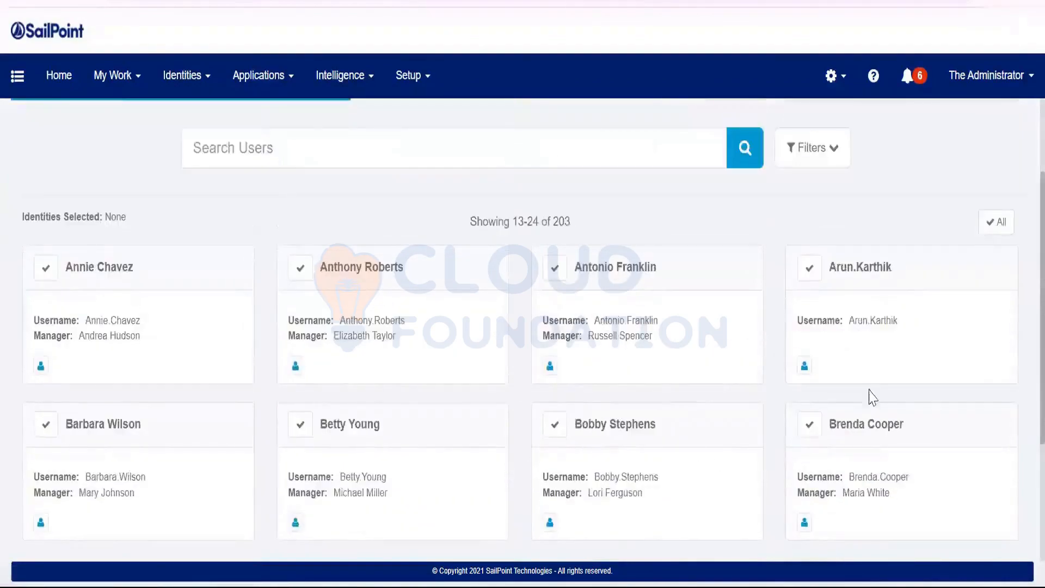
scroll(276, 413, down, 4)
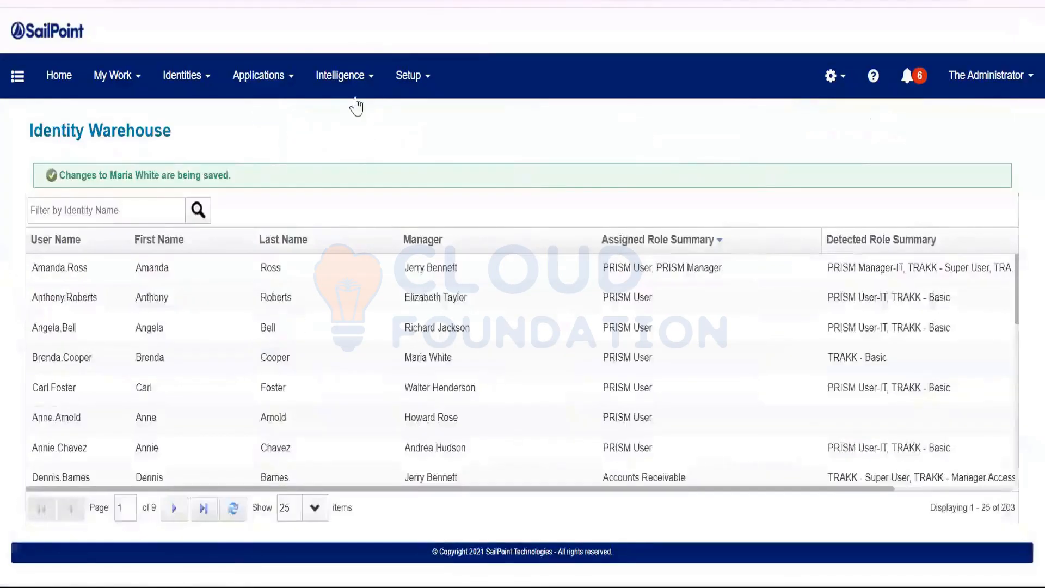
click(352, 100)
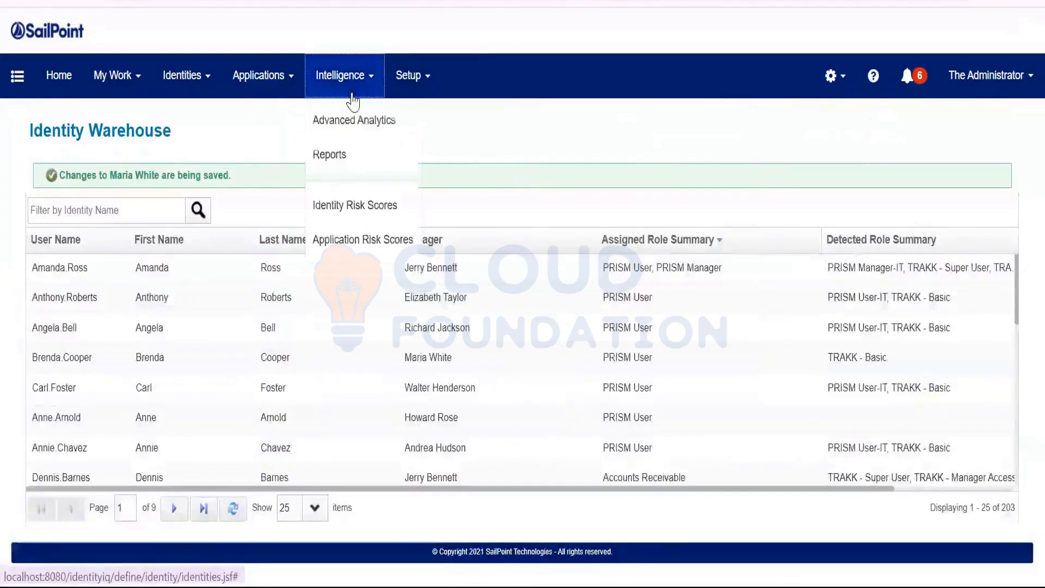
click(352, 118)
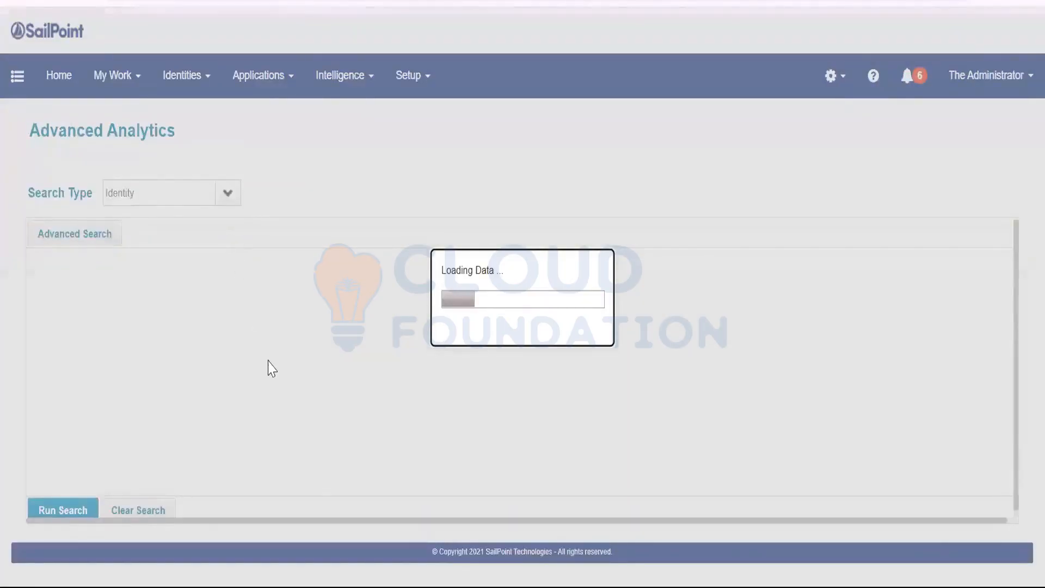
scroll(283, 392, down, 5)
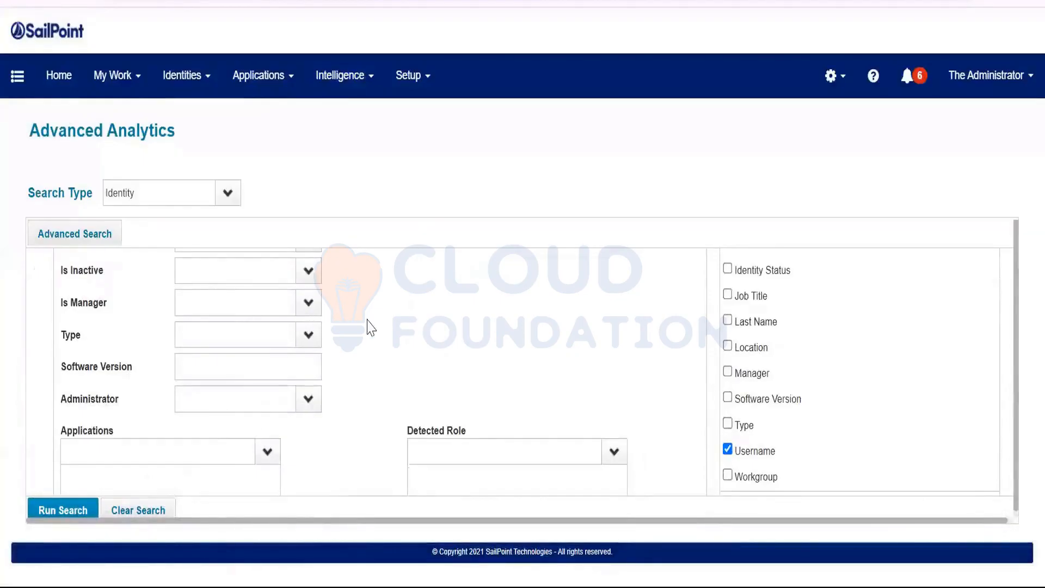
scroll(245, 348, up, 2)
click(243, 348)
text(m)
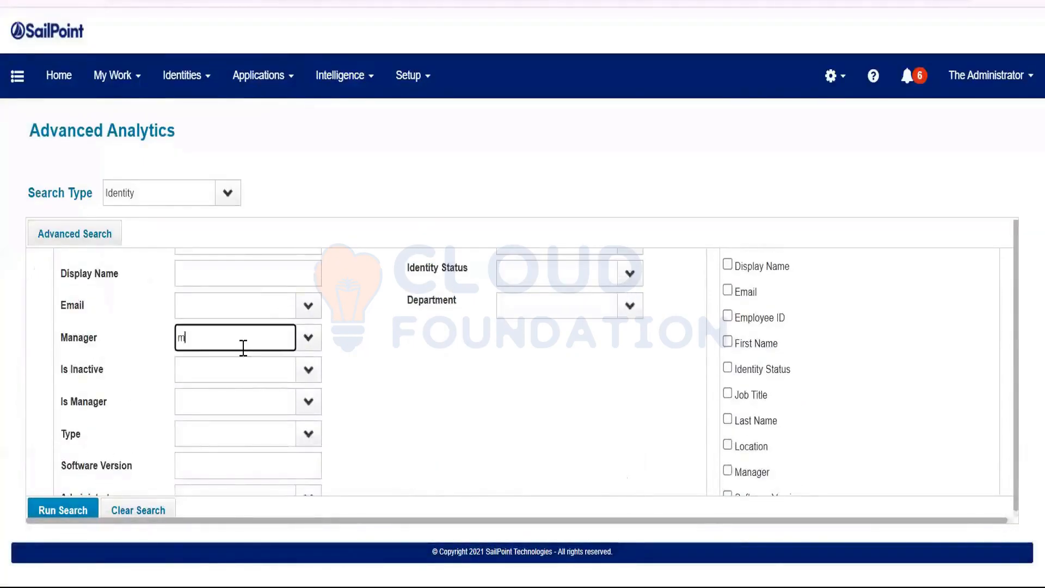
text(aria White)
click(213, 363)
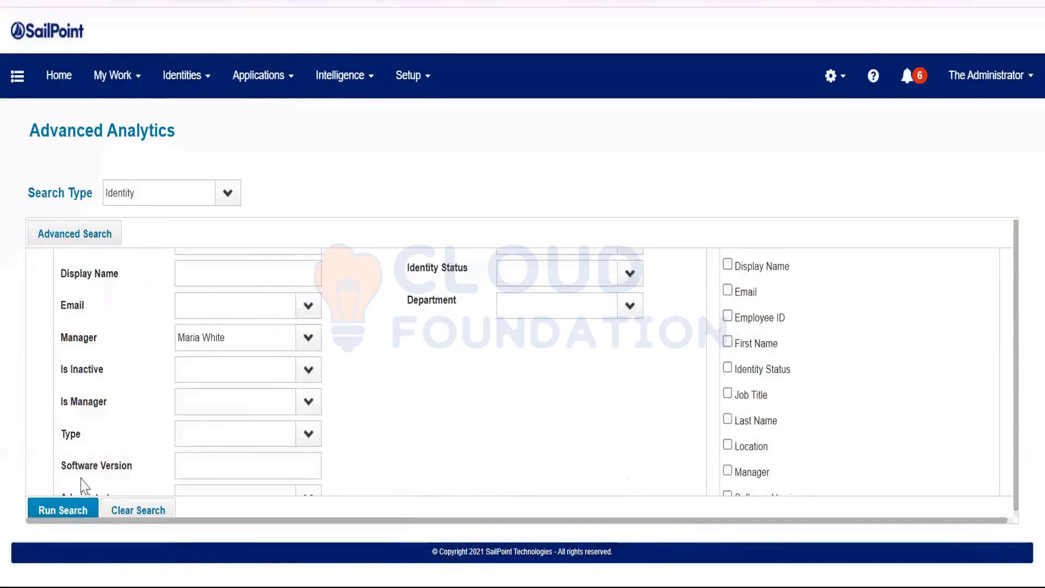
click(68, 510)
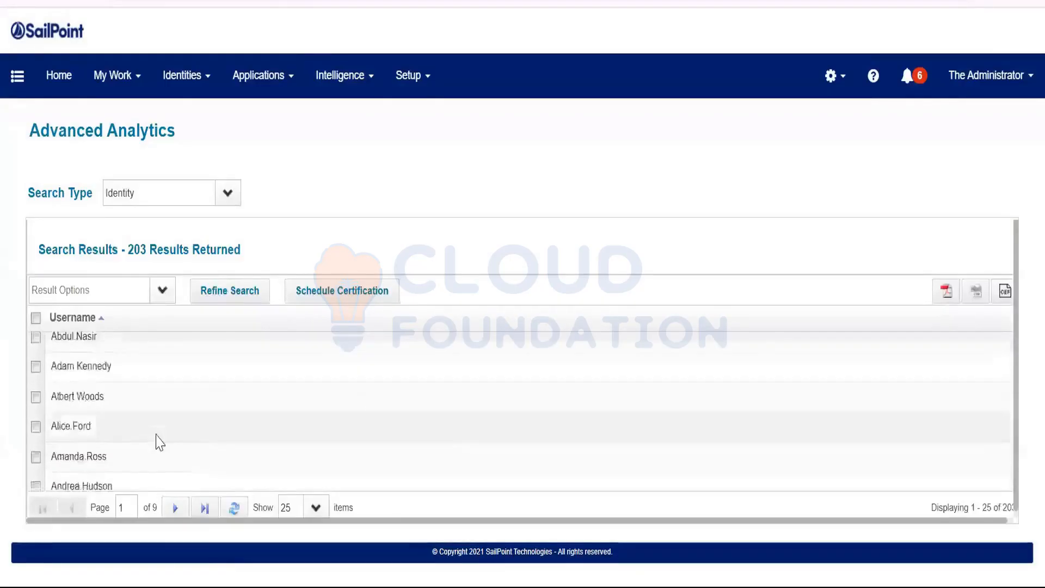
scroll(158, 441, down, 4)
scroll(217, 432, up, 5)
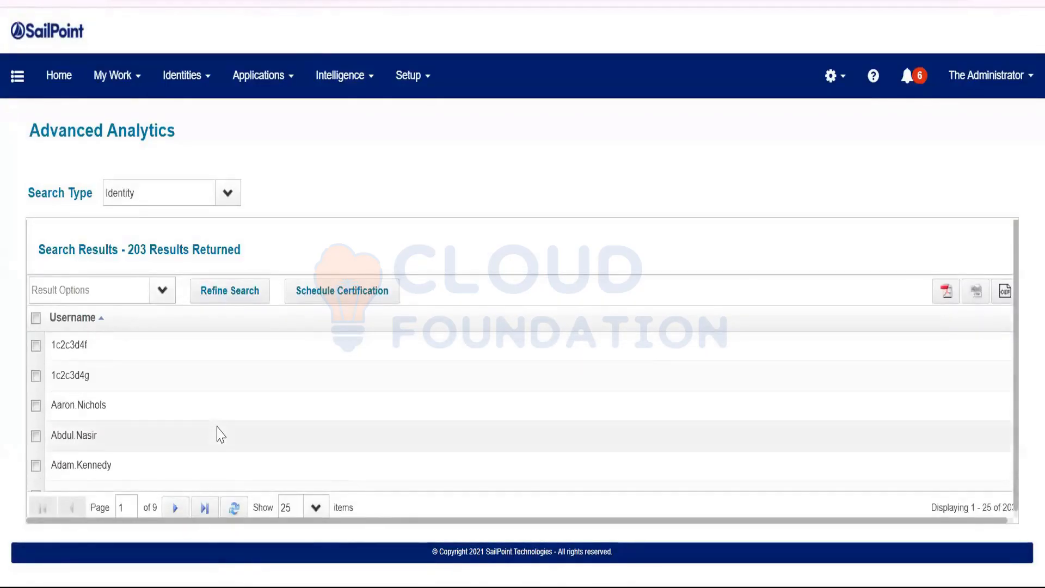
click(253, 296)
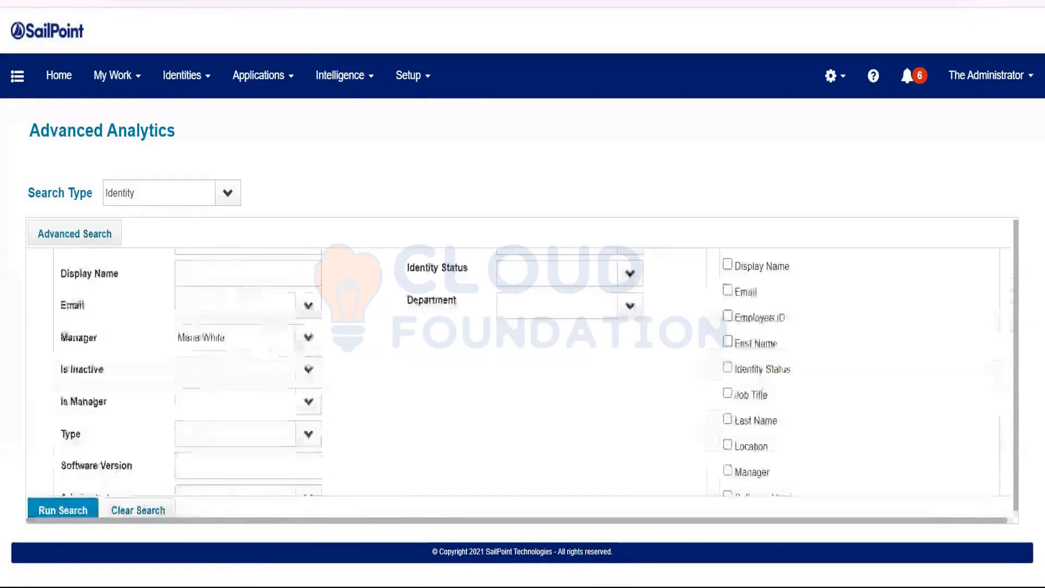
scroll(324, 395, up, 3)
scroll(325, 395, down, 3)
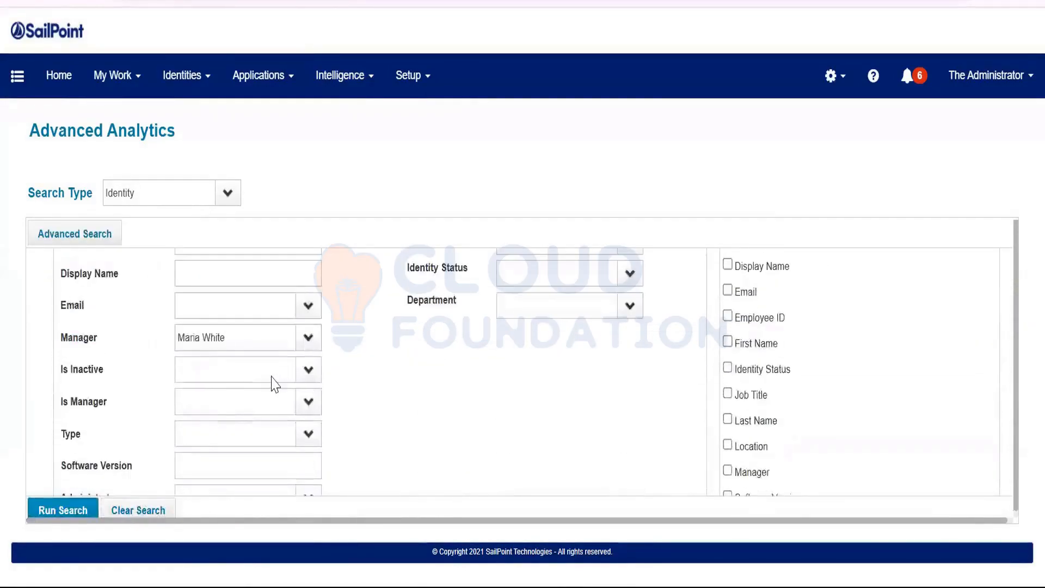
scroll(275, 384, down, 3)
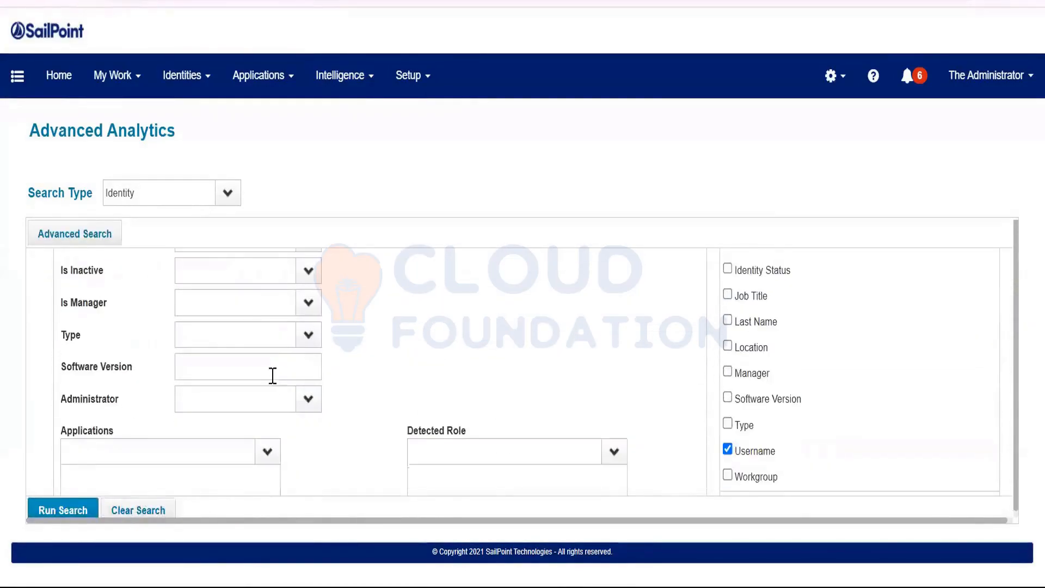
click(308, 303)
click(233, 349)
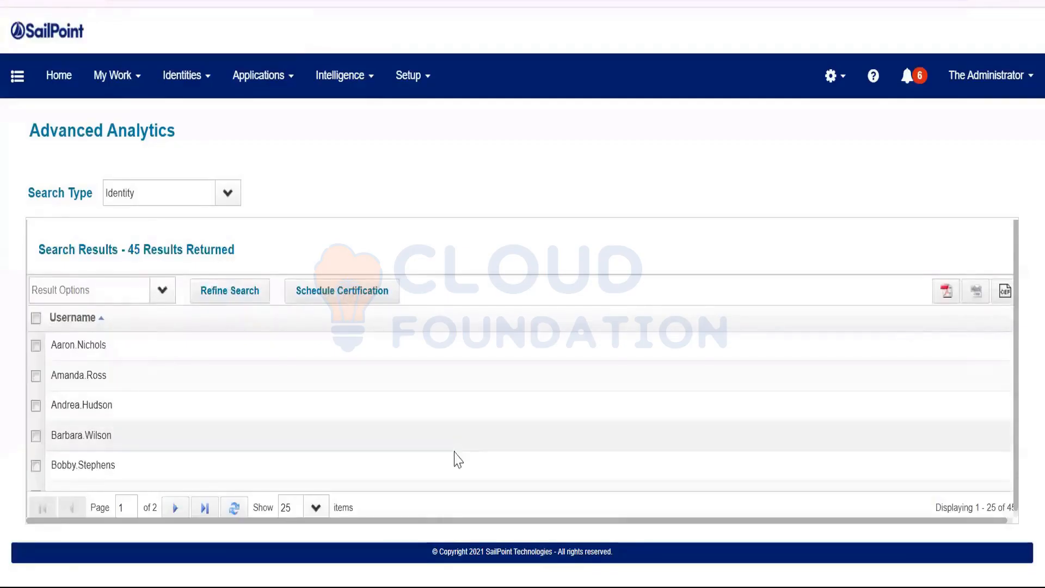
drag(402, 519, 588, 521)
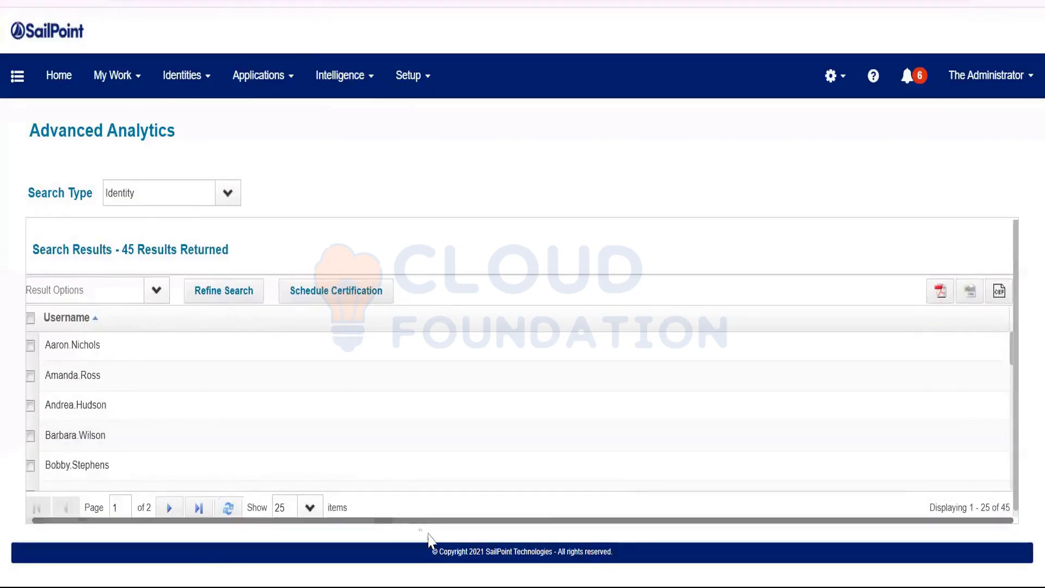
scroll(163, 446, down, 3)
scroll(108, 424, up, 3)
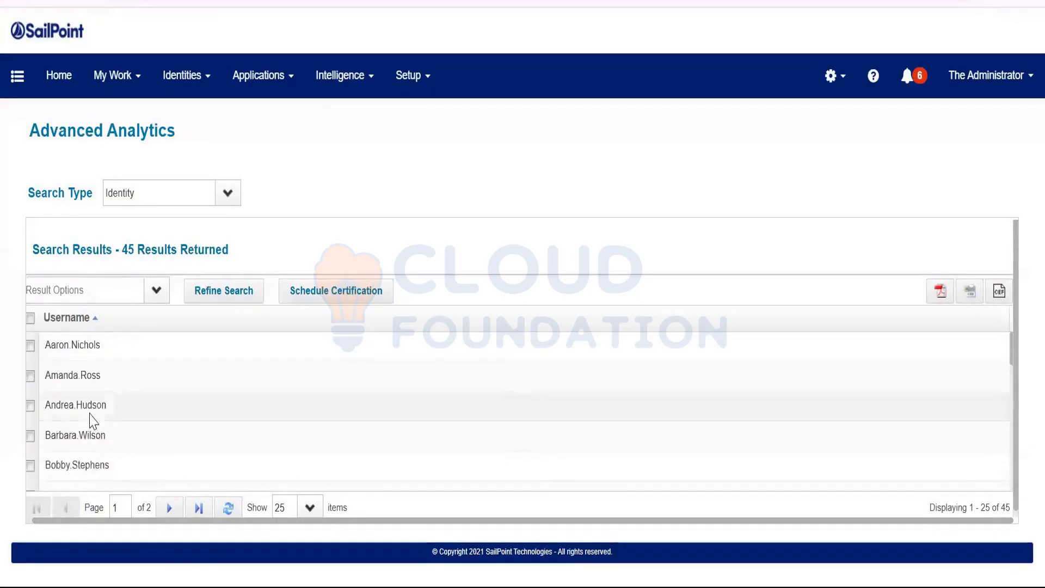
click(187, 418)
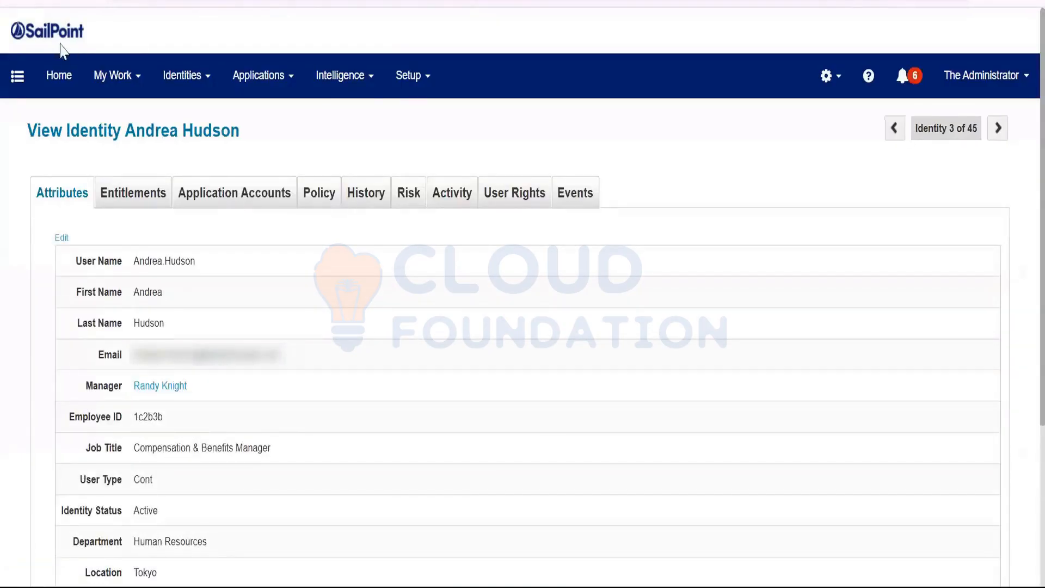
click(57, 71)
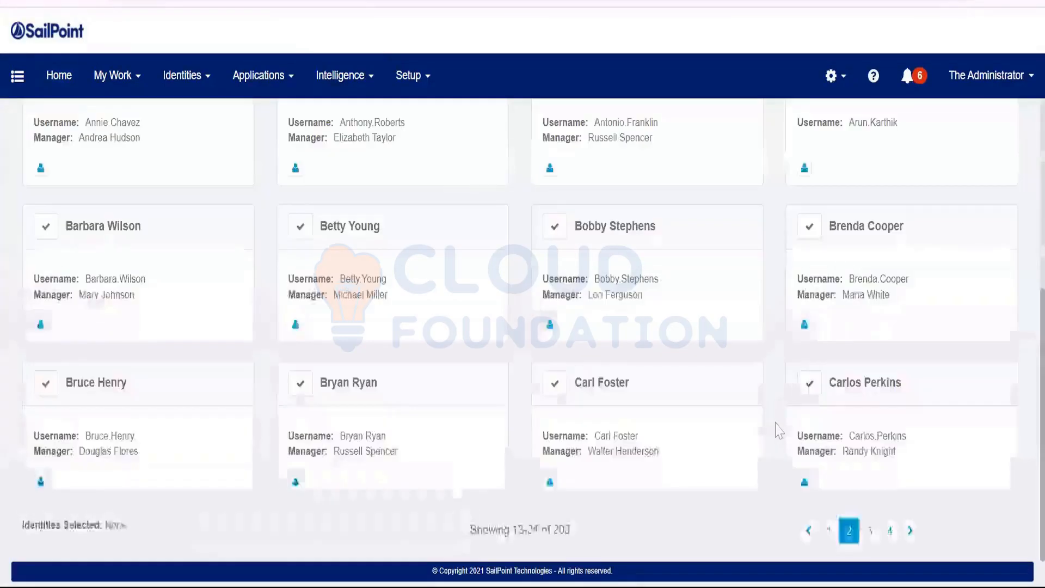
scroll(814, 357, up, 3)
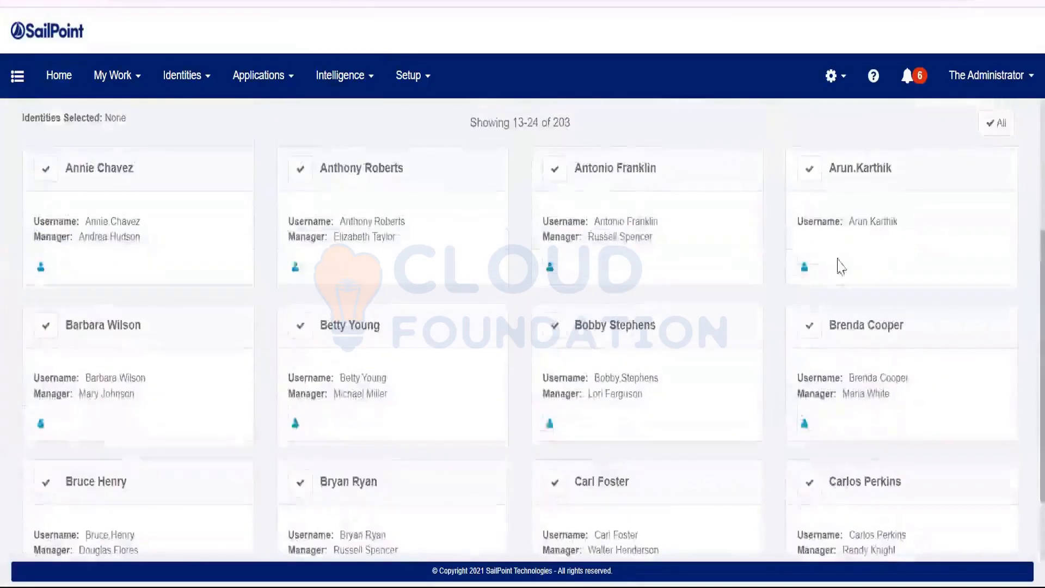
scroll(841, 267, down, 2)
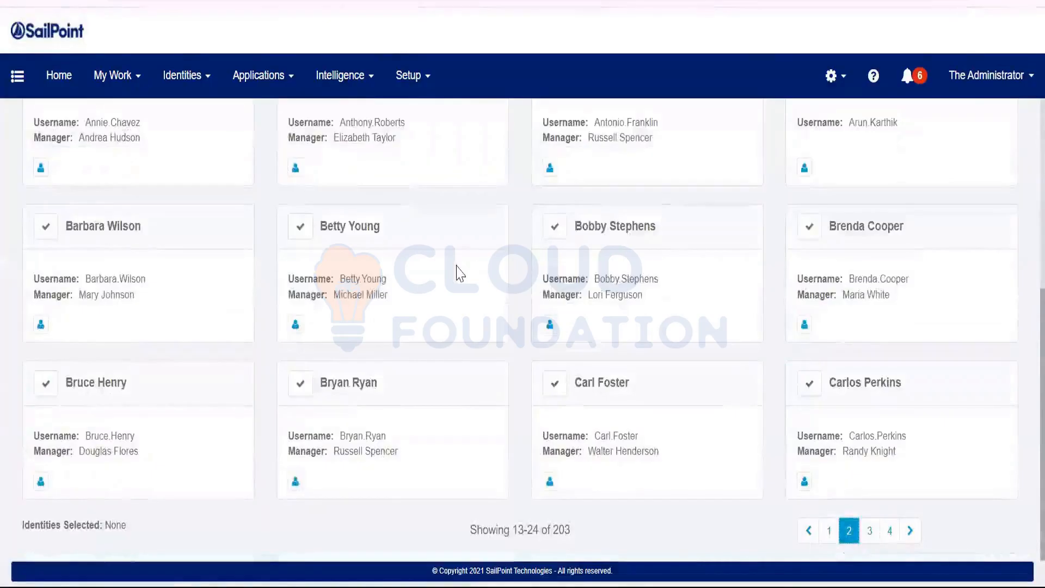
scroll(450, 377, up, 4)
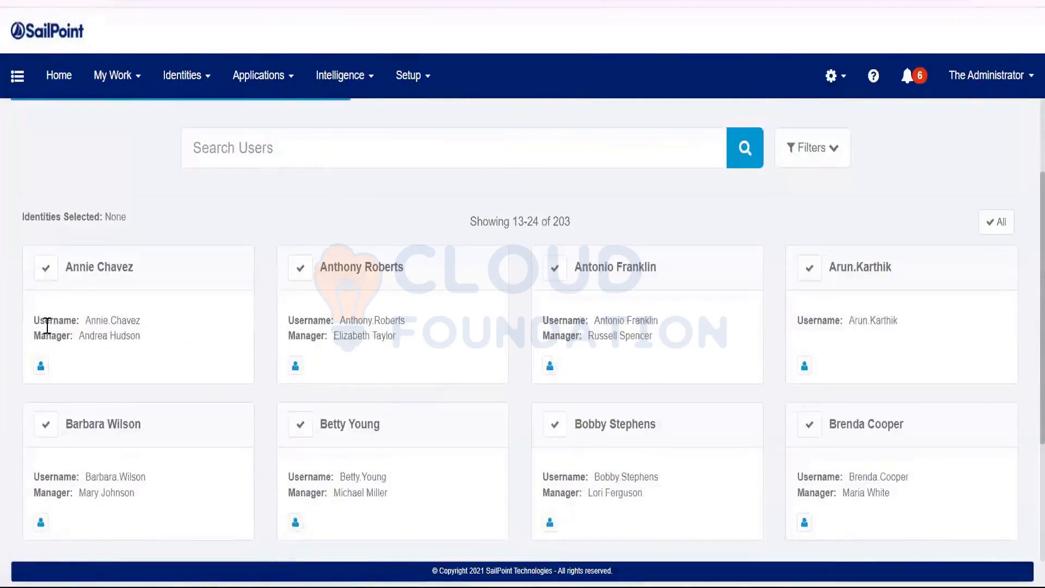
scroll(781, 415, down, 4)
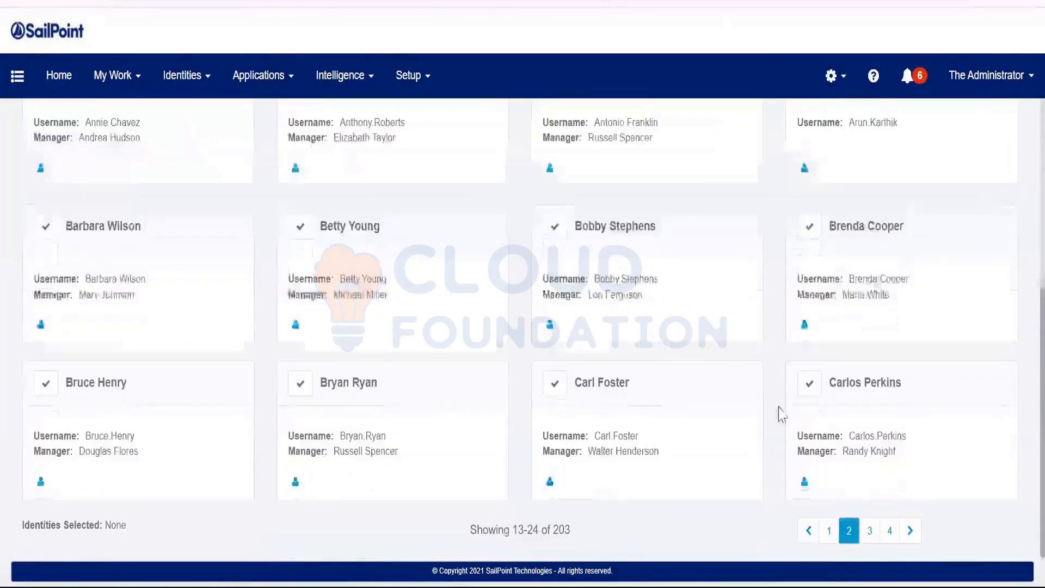
click(833, 534)
scroll(629, 443, down, 4)
scroll(381, 331, down, 2)
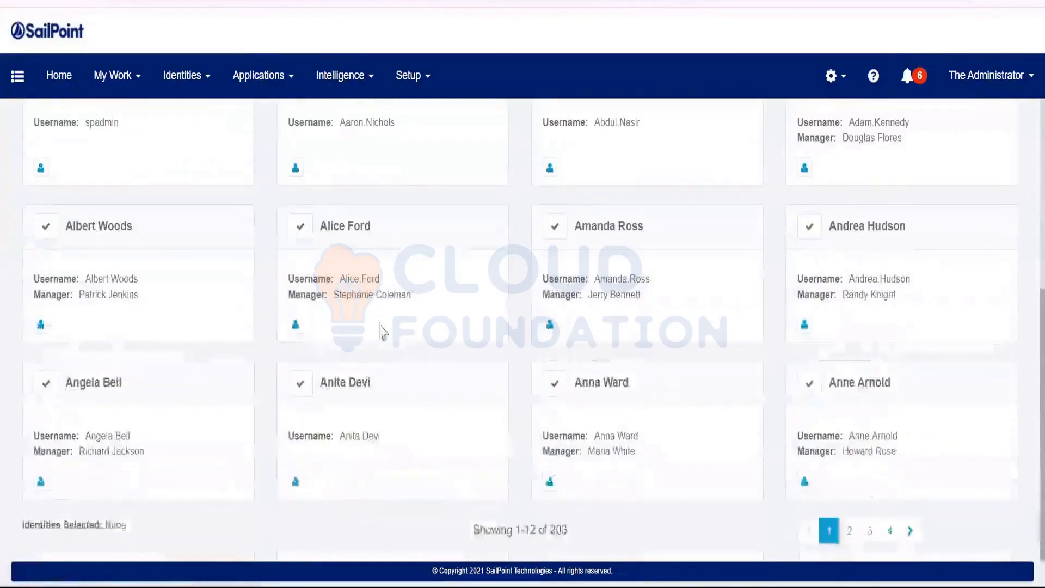
click(554, 386)
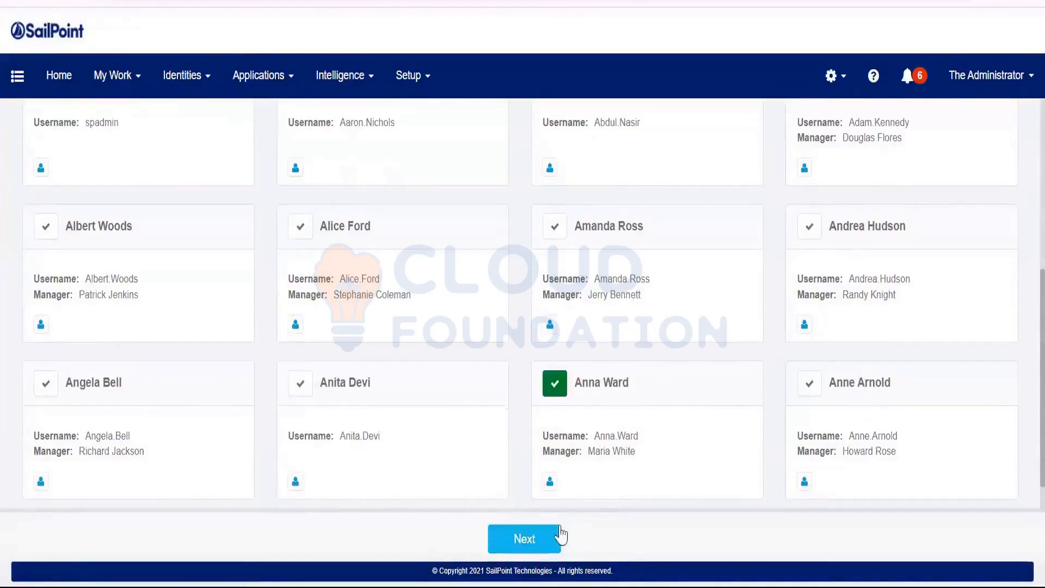
click(561, 536)
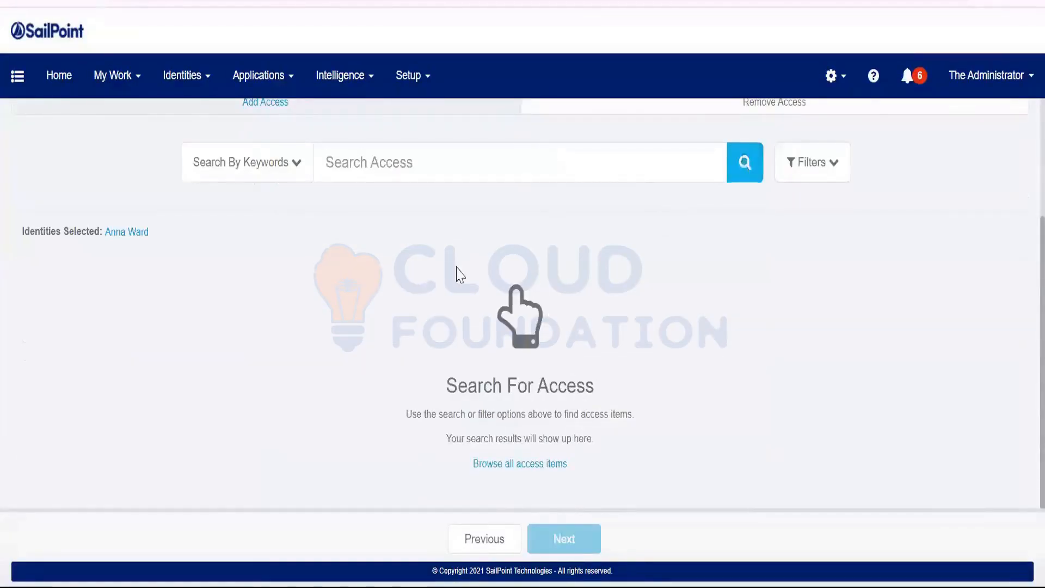
scroll(147, 370, down, 5)
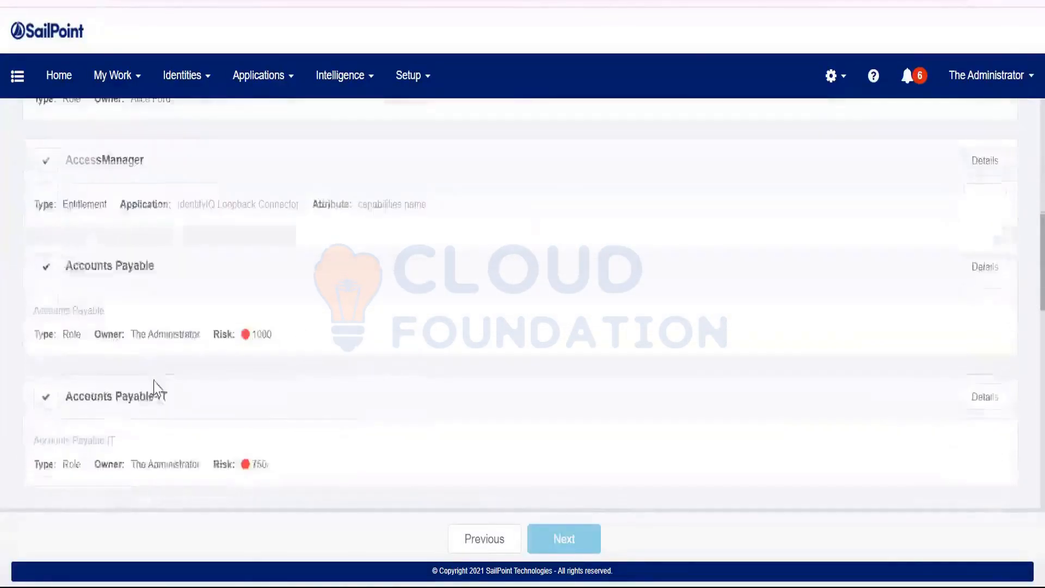
scroll(154, 387, up, 5)
click(352, 263)
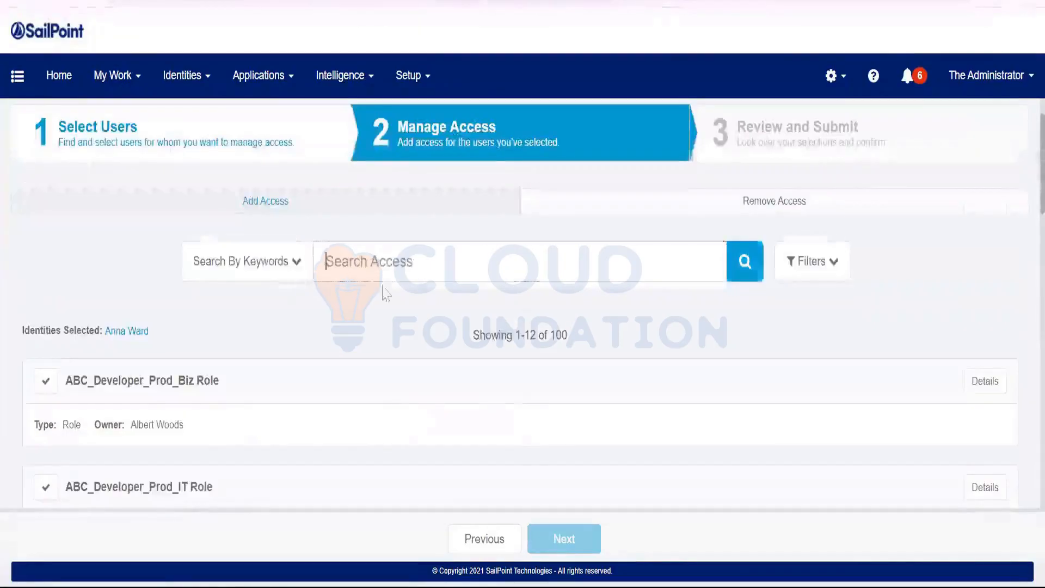
click(414, 349)
click(745, 263)
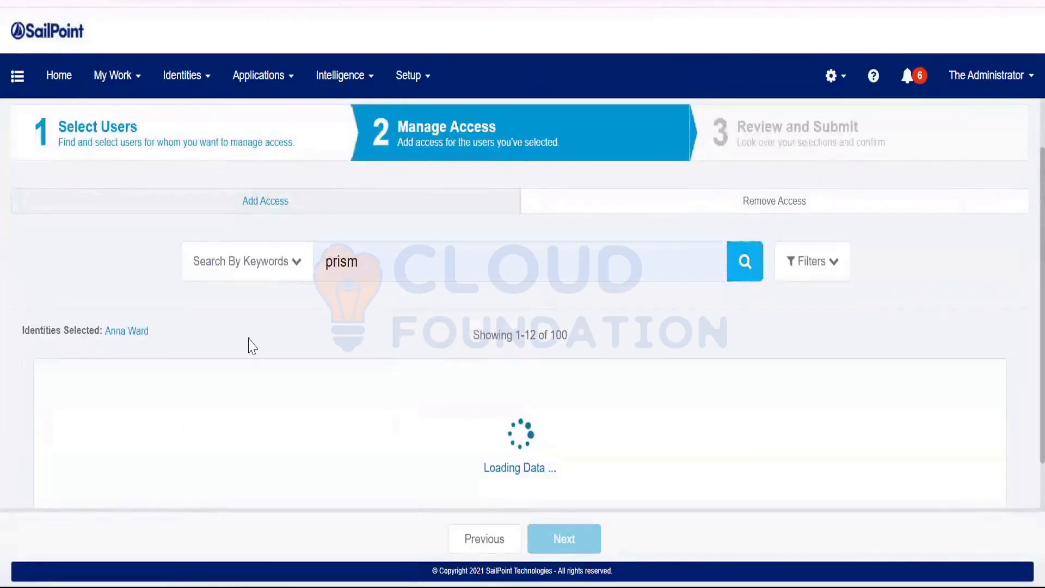
scroll(247, 345, down, 3)
click(38, 298)
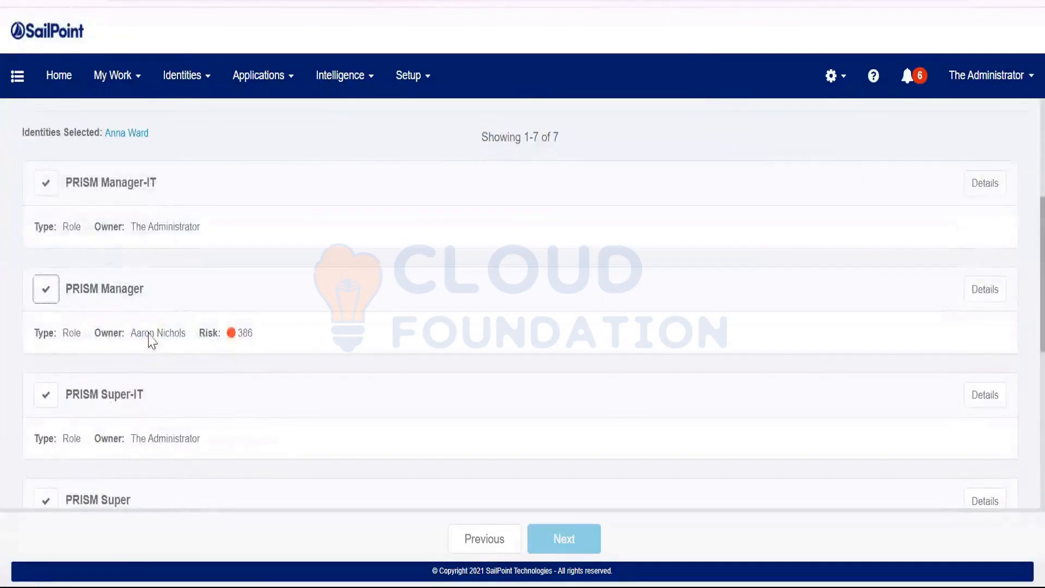
scroll(240, 357, down, 2)
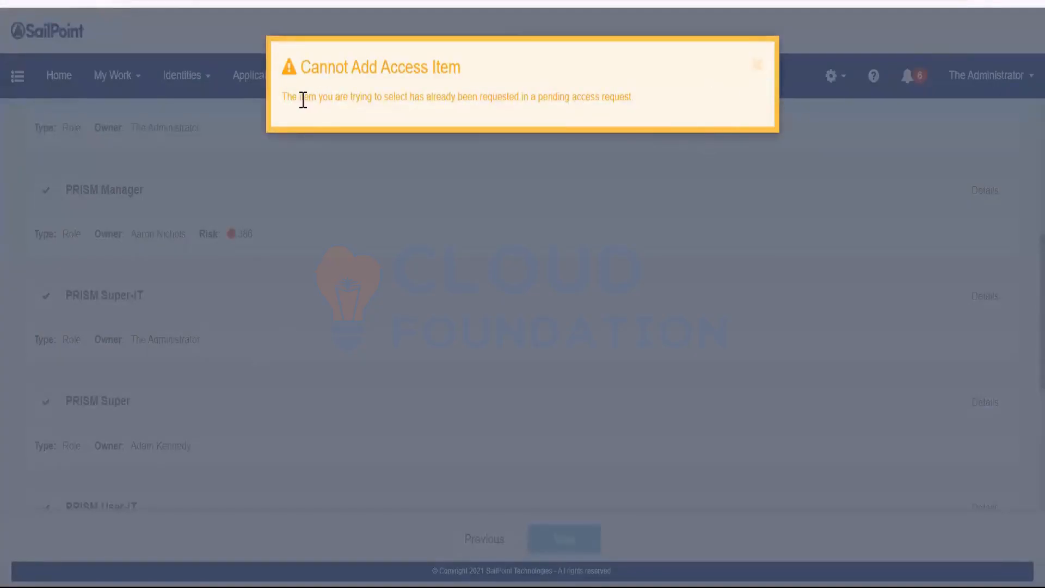
drag(293, 97, 691, 112)
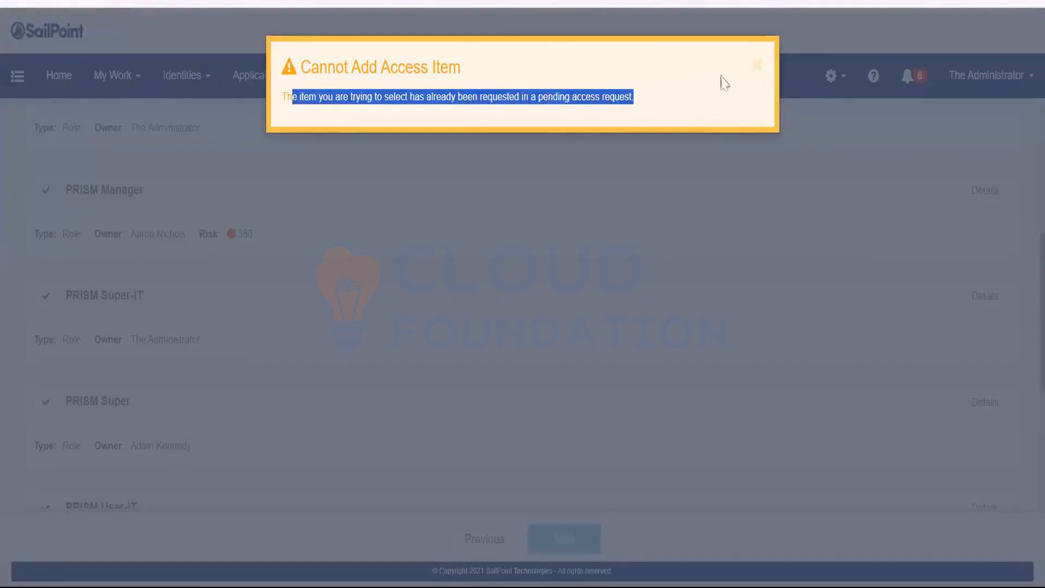
click(757, 65)
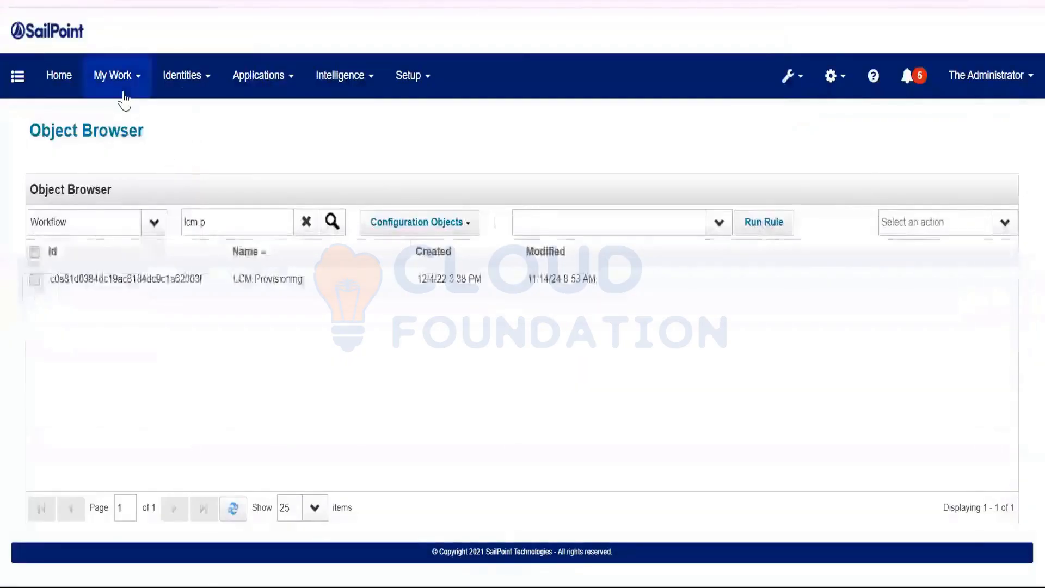
Cancel the pending PRISM Manager and PRISM User request, then return to the role request tab.
click(122, 96)
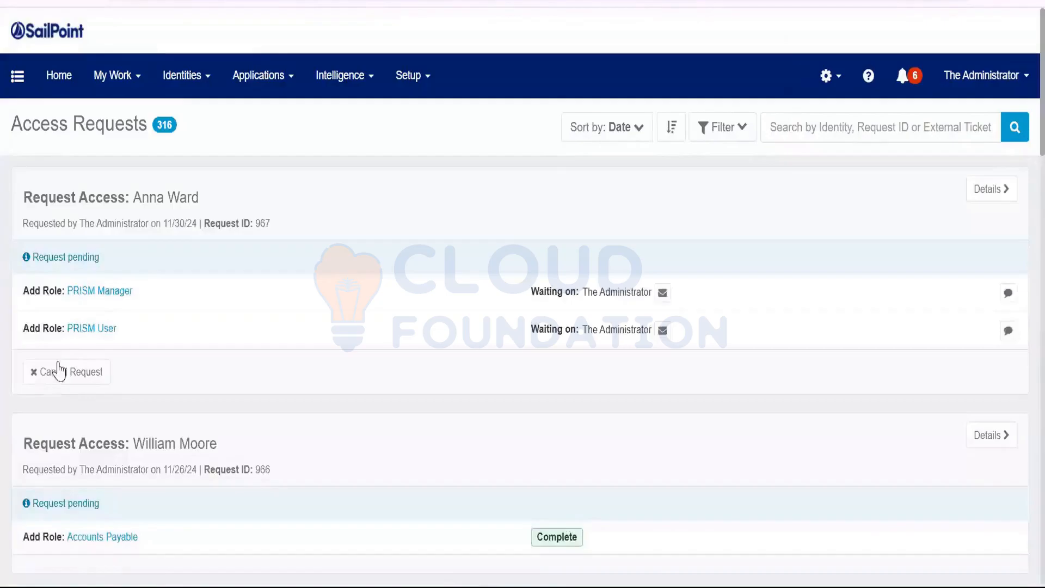
click(86, 379)
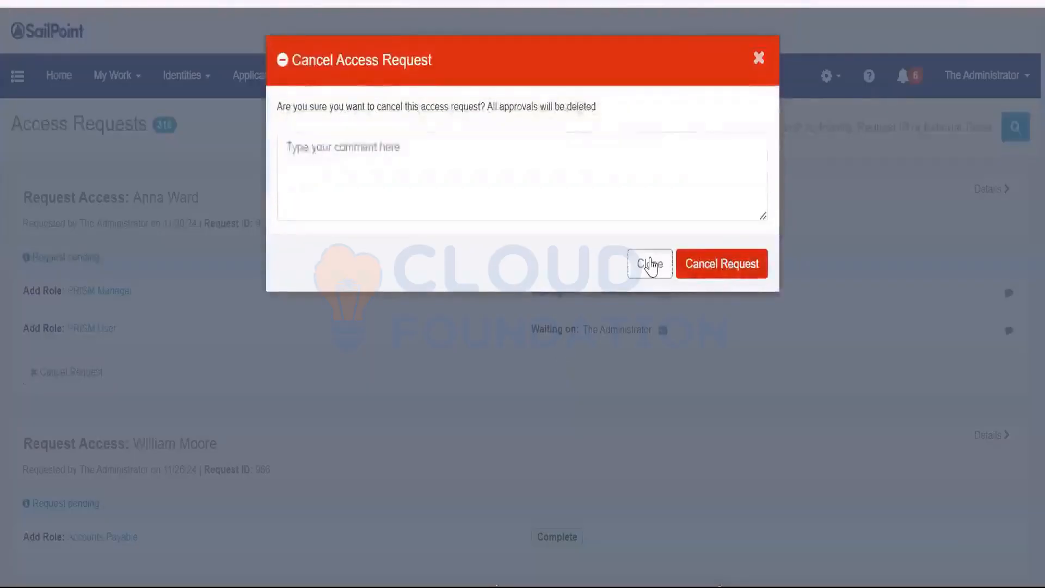
click(649, 264)
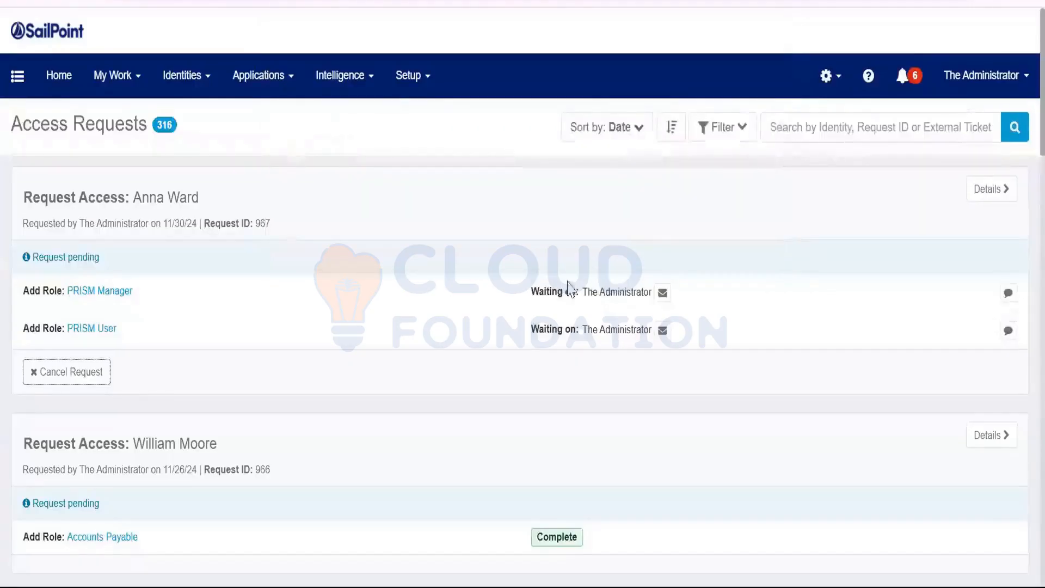
click(88, 382)
click(713, 267)
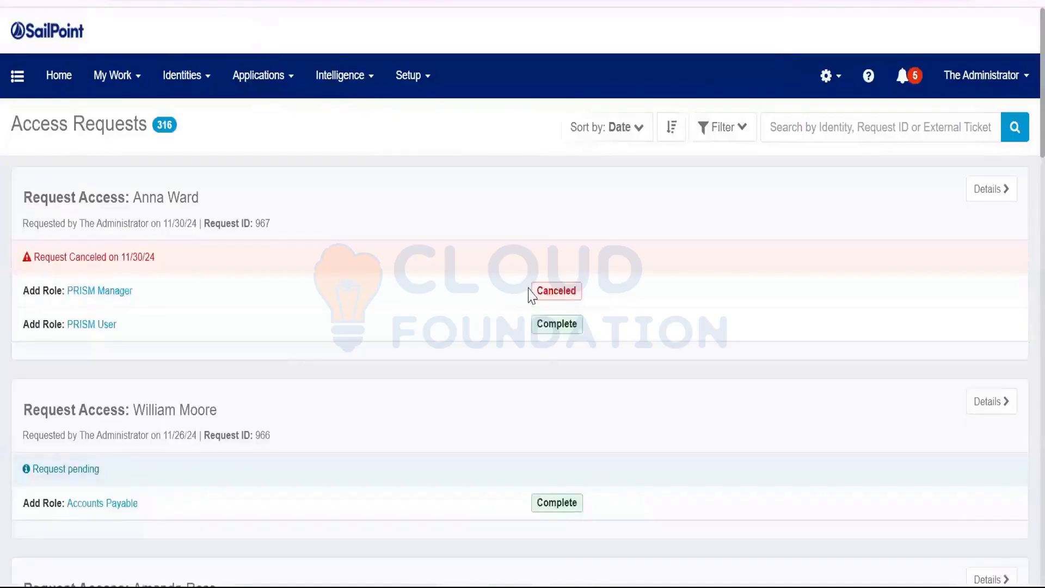
drag(530, 288, 538, 339)
click(660, 333)
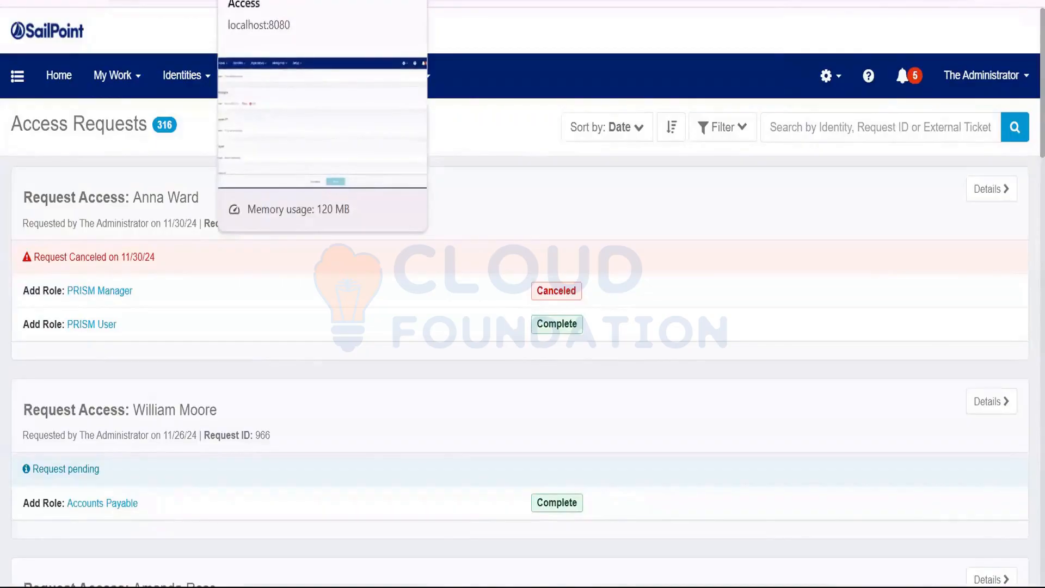
click(261, 1)
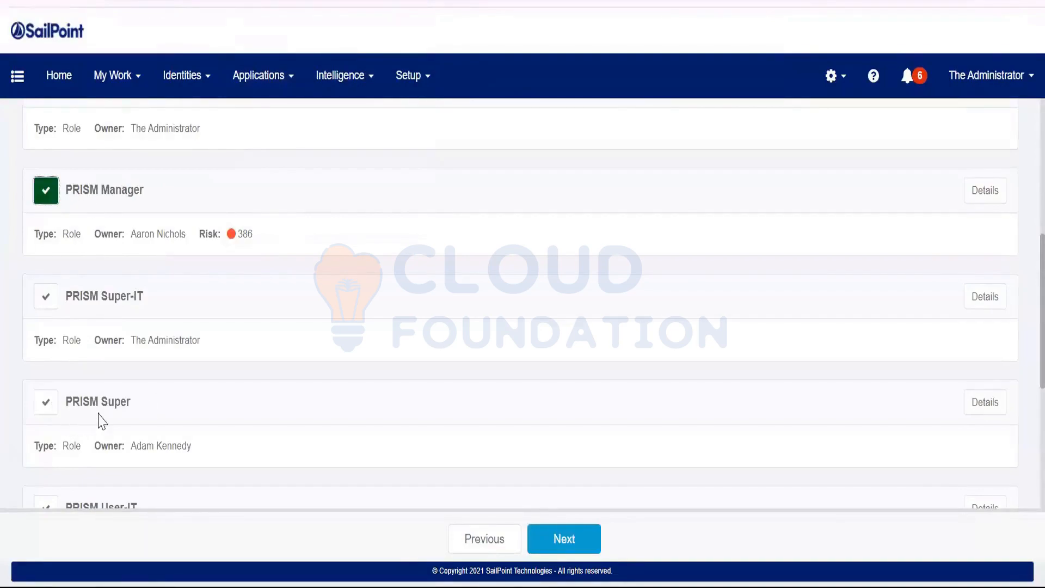
Add PRISM User alongside PRISM Manager, review, and submit the two-role request.
scroll(66, 391, down, 3)
click(45, 418)
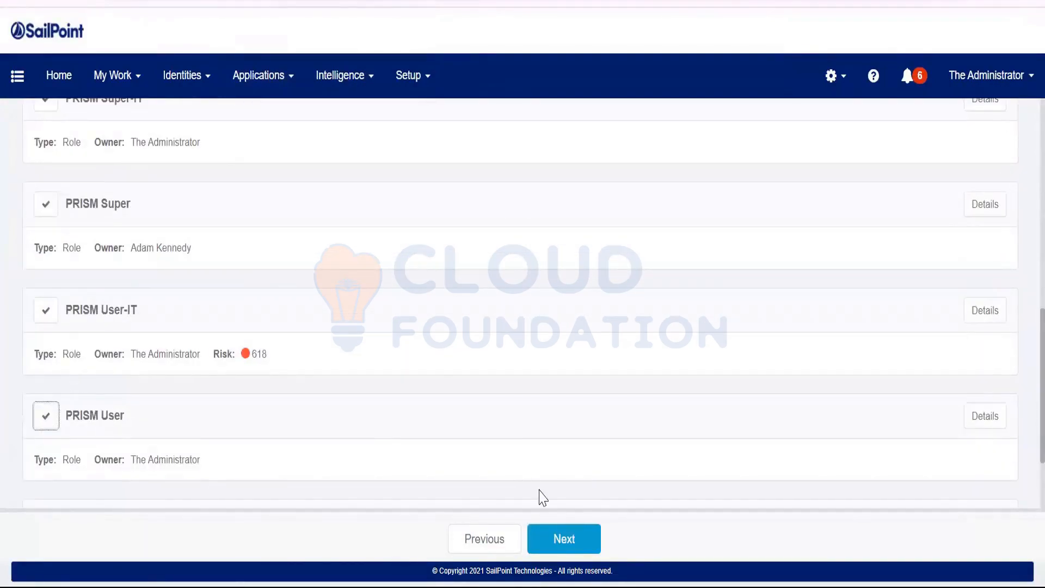
click(562, 538)
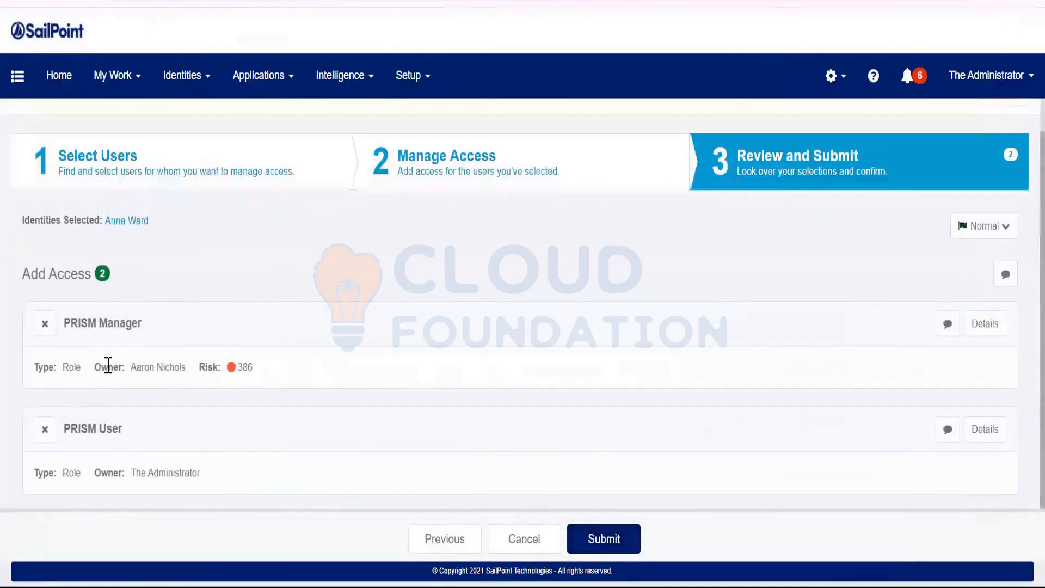
click(631, 547)
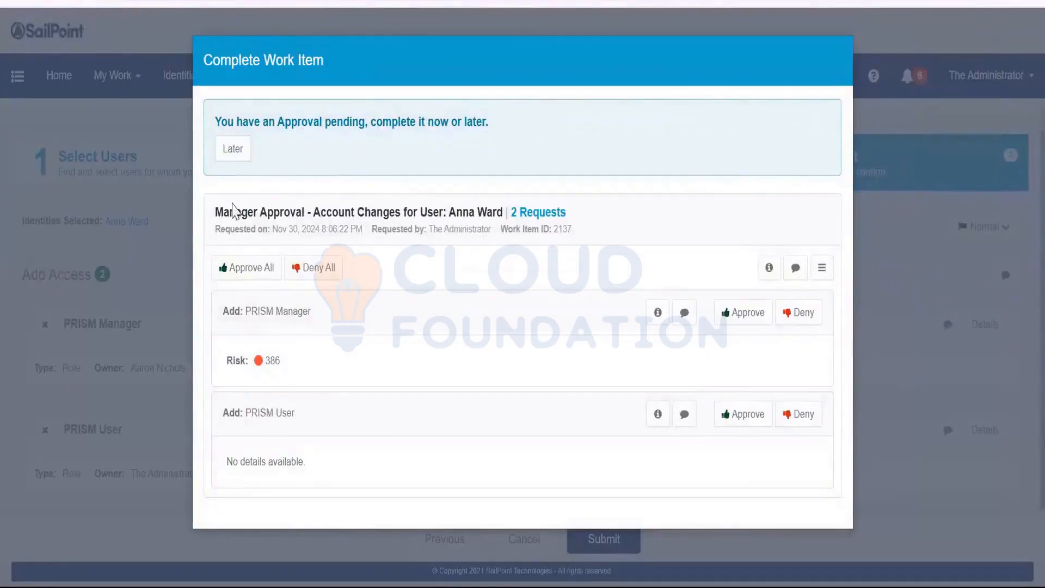
Approve all PRISM items in manager approval 2137, complete it, and refresh the requests list.
drag(223, 212, 326, 212)
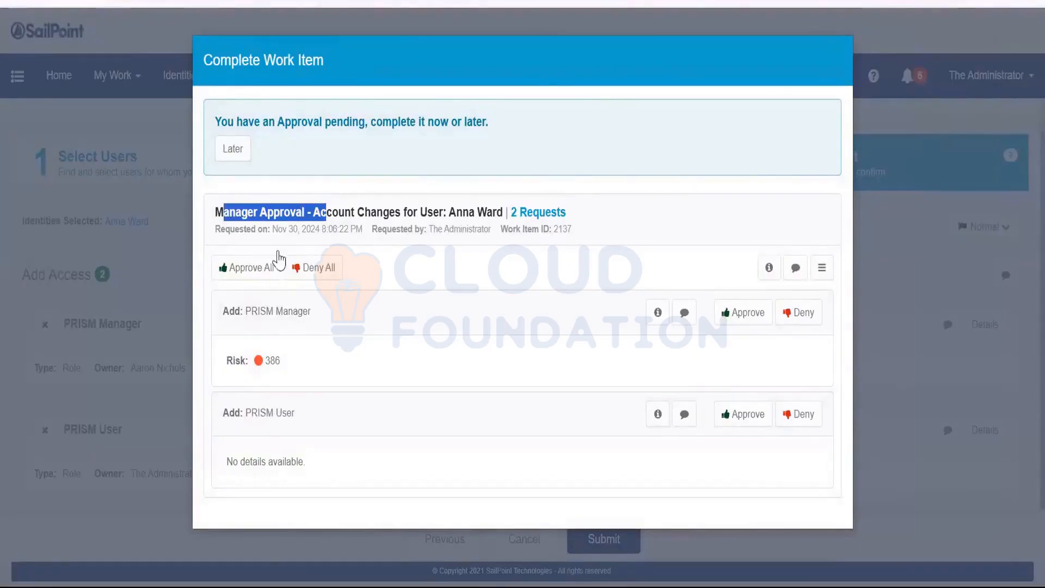
click(244, 268)
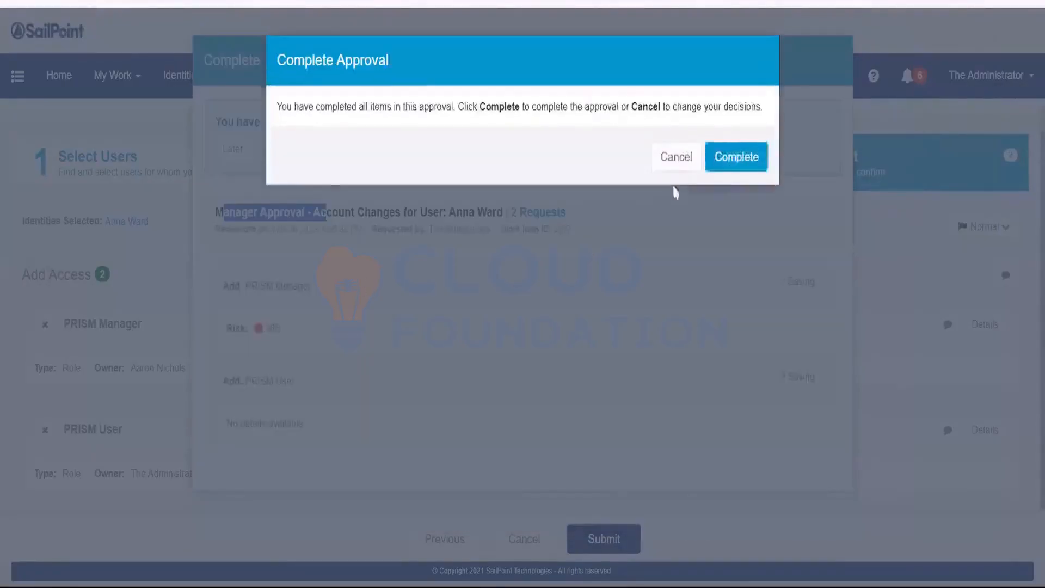
click(720, 169)
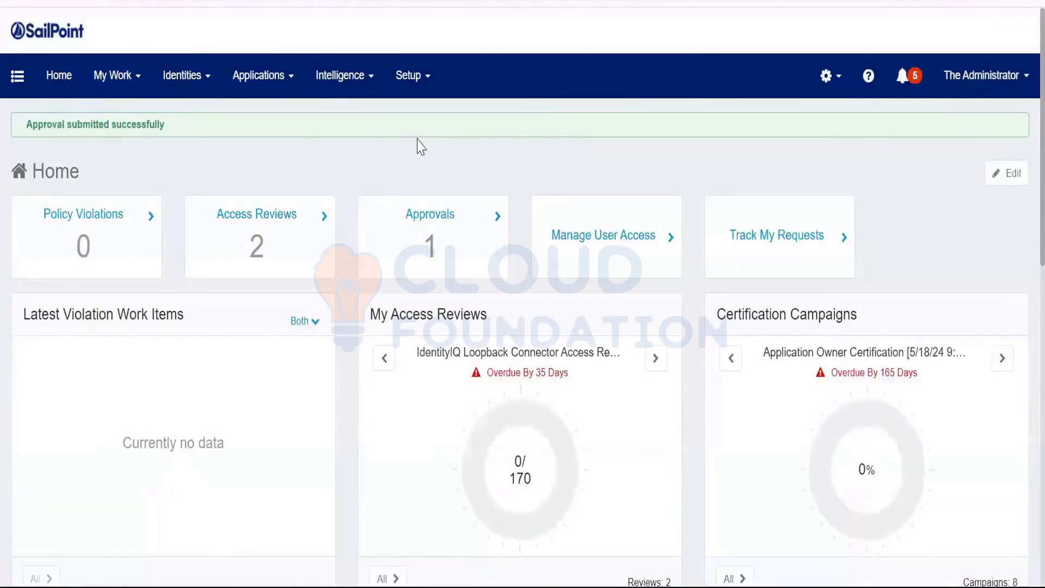
key(F5)
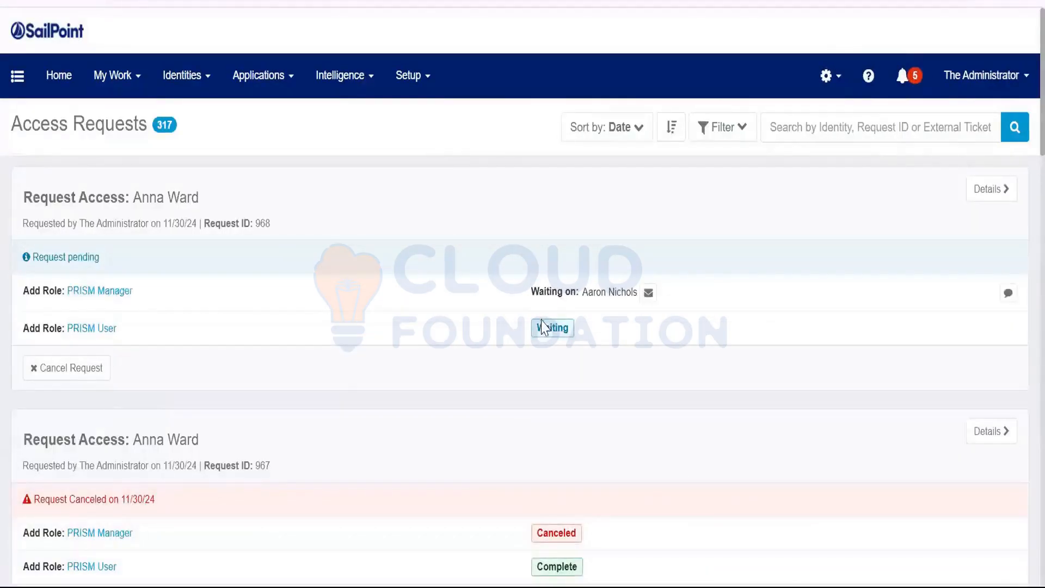
Open the details of the newest PRISM role request.
drag(537, 328, 573, 335)
click(991, 190)
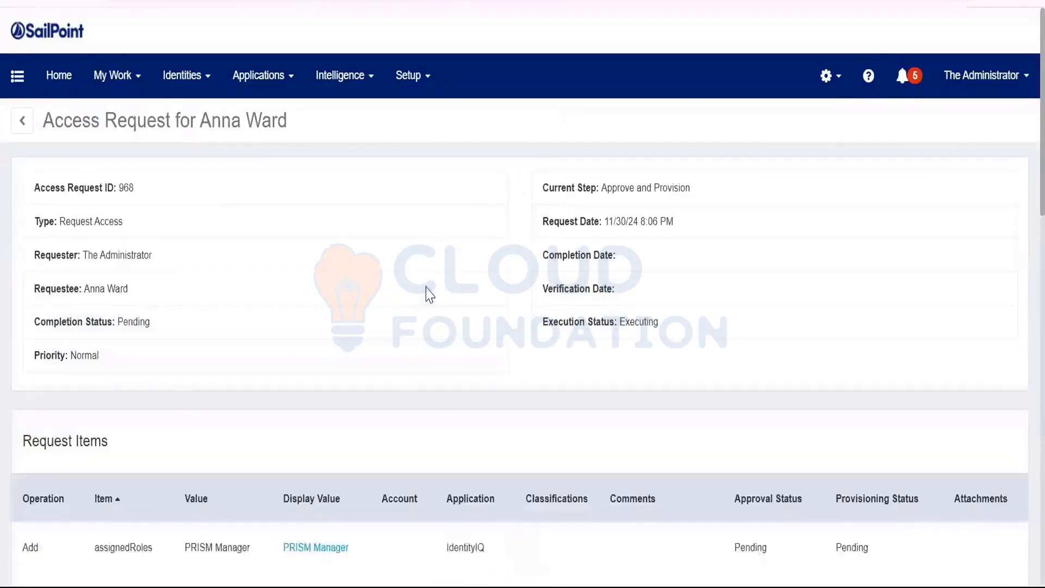
scroll(427, 288, down, 3)
drag(80, 91, 129, 92)
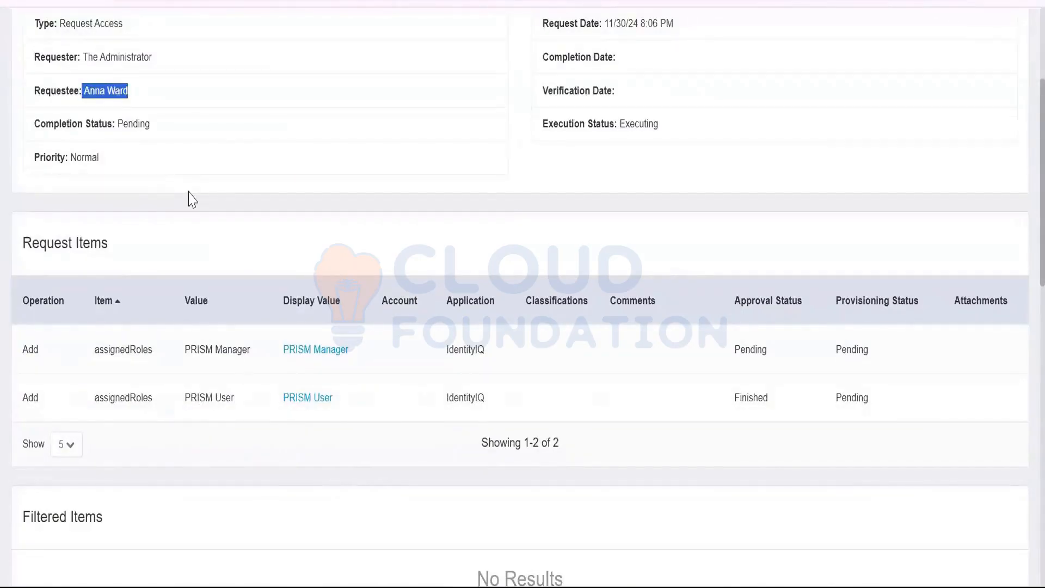
Review the Interactions: manager approval finished, with its completer and dates, and owner approval still open.
scroll(206, 199, up, 2)
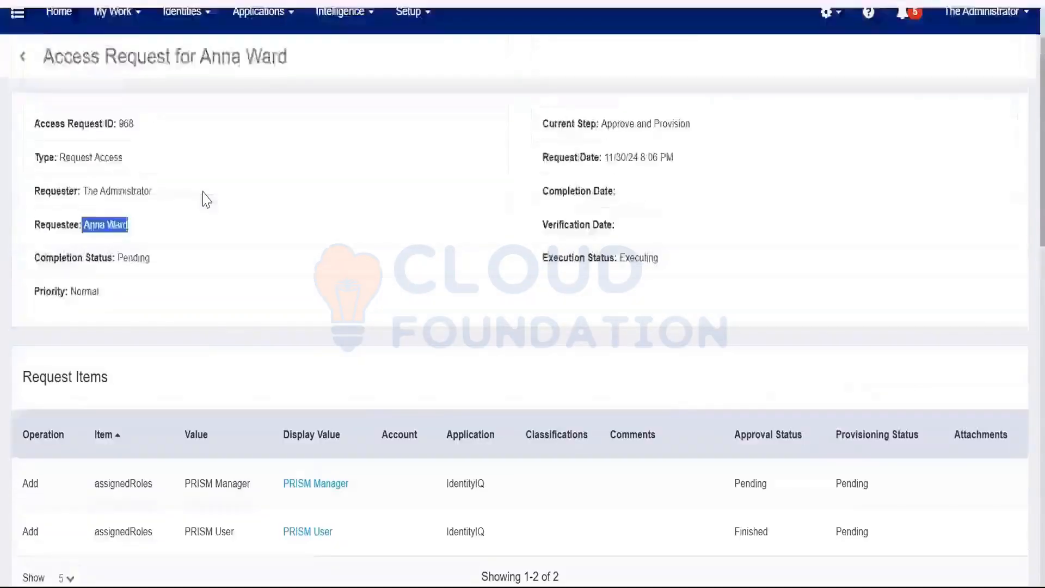
scroll(203, 201, down, 7)
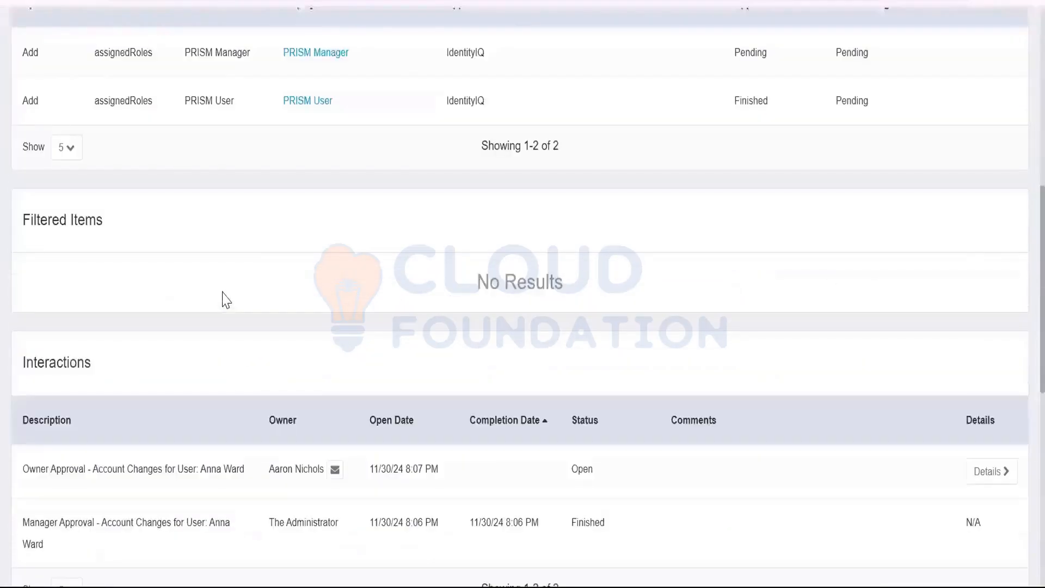
drag(268, 531, 370, 531)
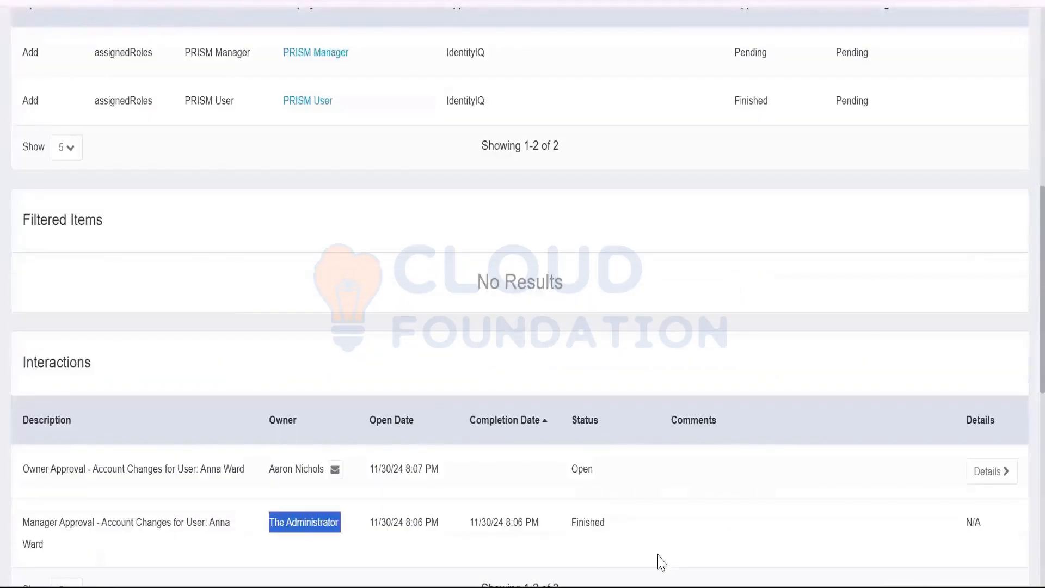
drag(620, 520, 16, 534)
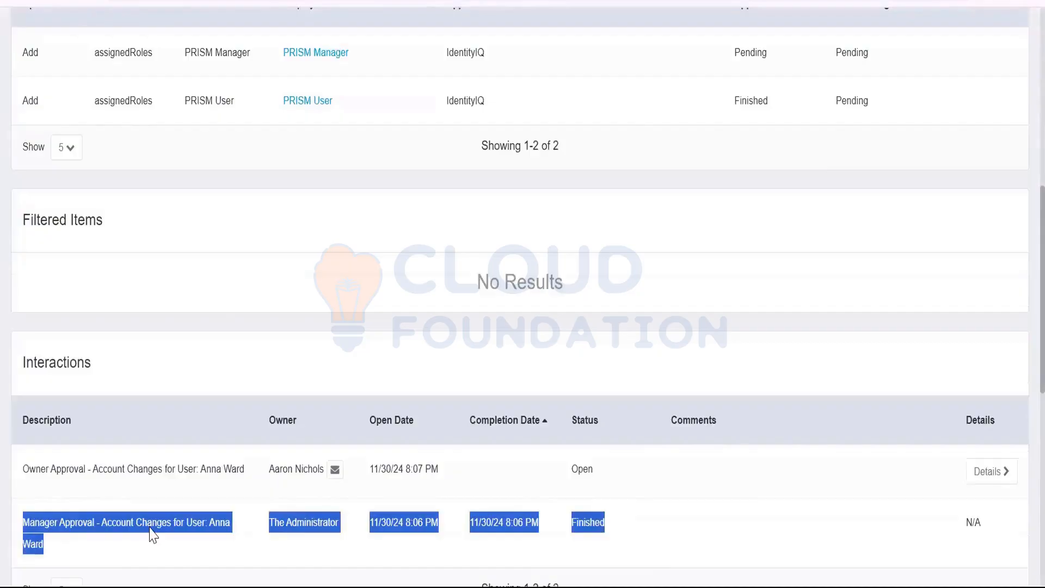
drag(30, 473, 341, 481)
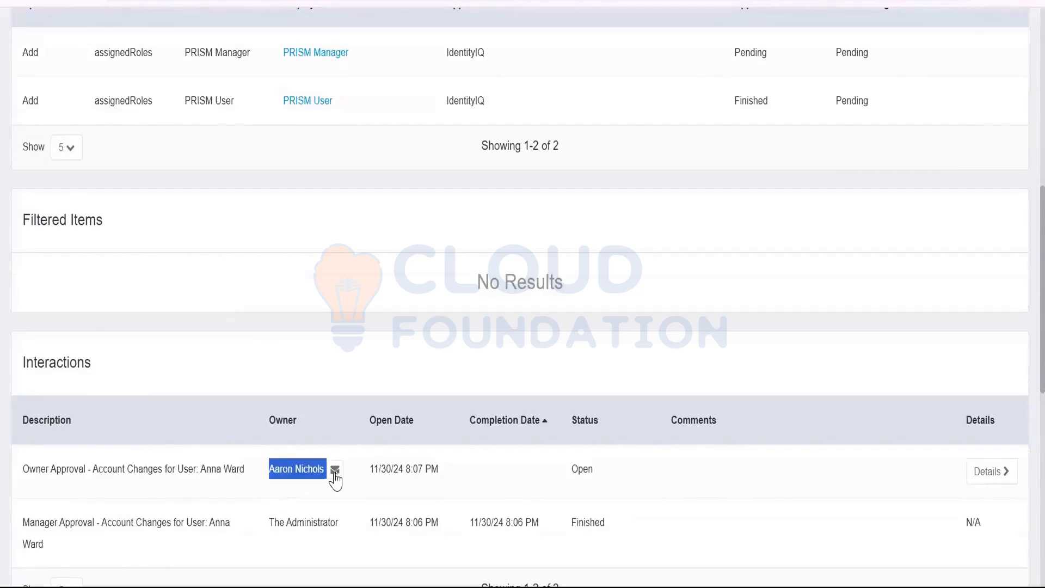
scroll(236, 233, up, 2)
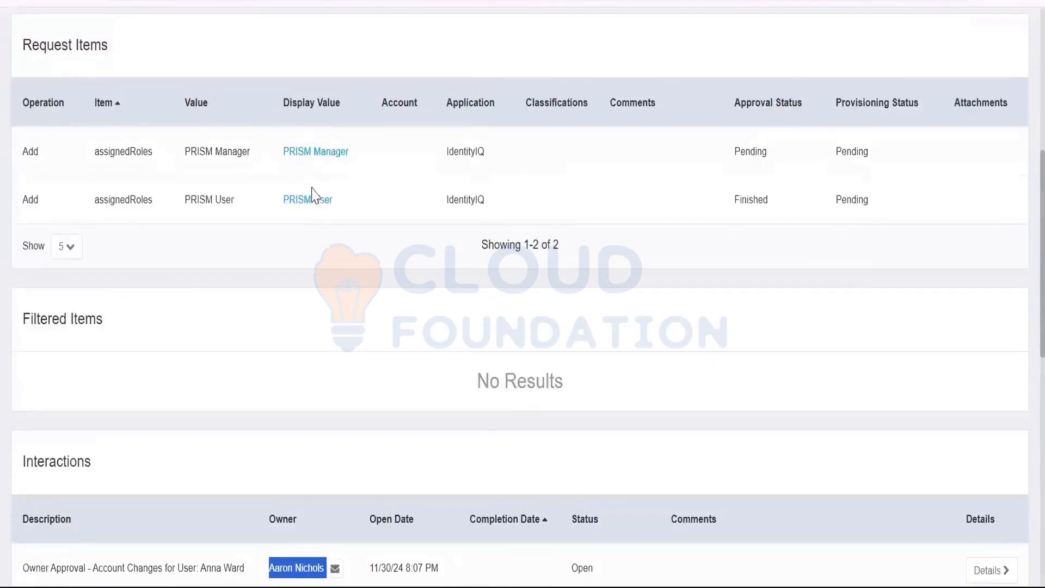
click(321, 153)
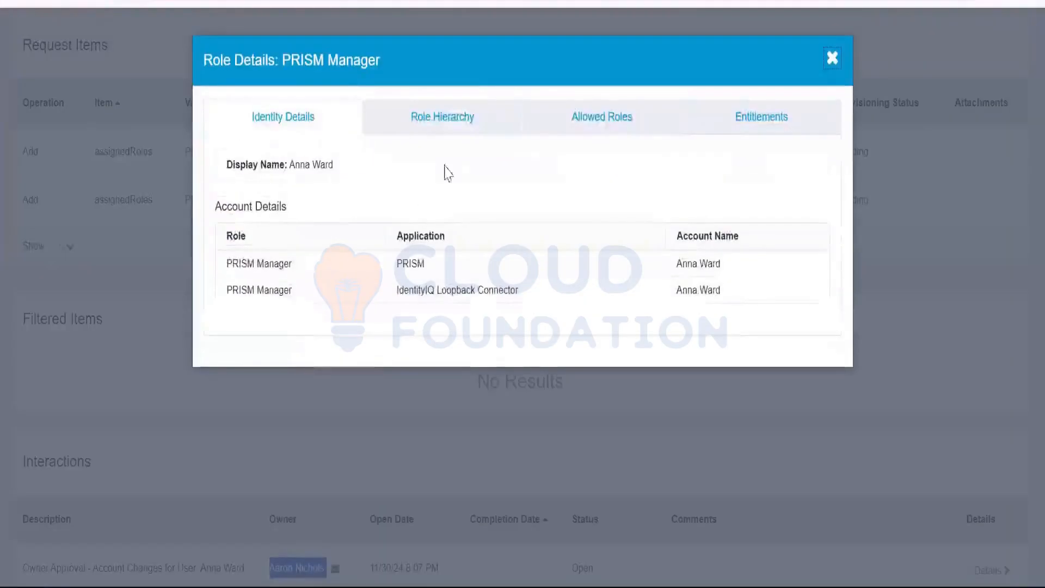
click(462, 114)
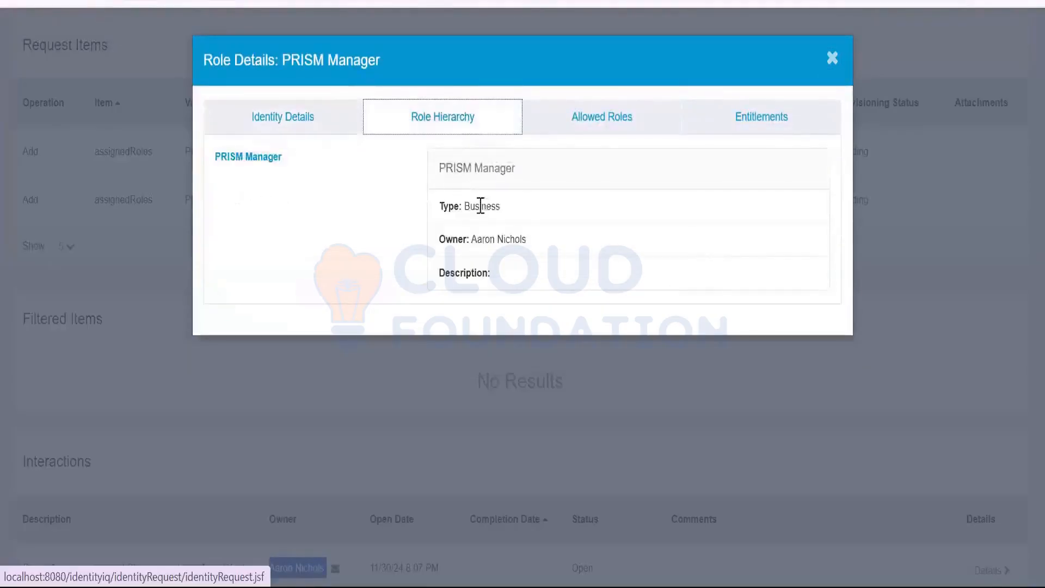
drag(446, 167, 494, 169)
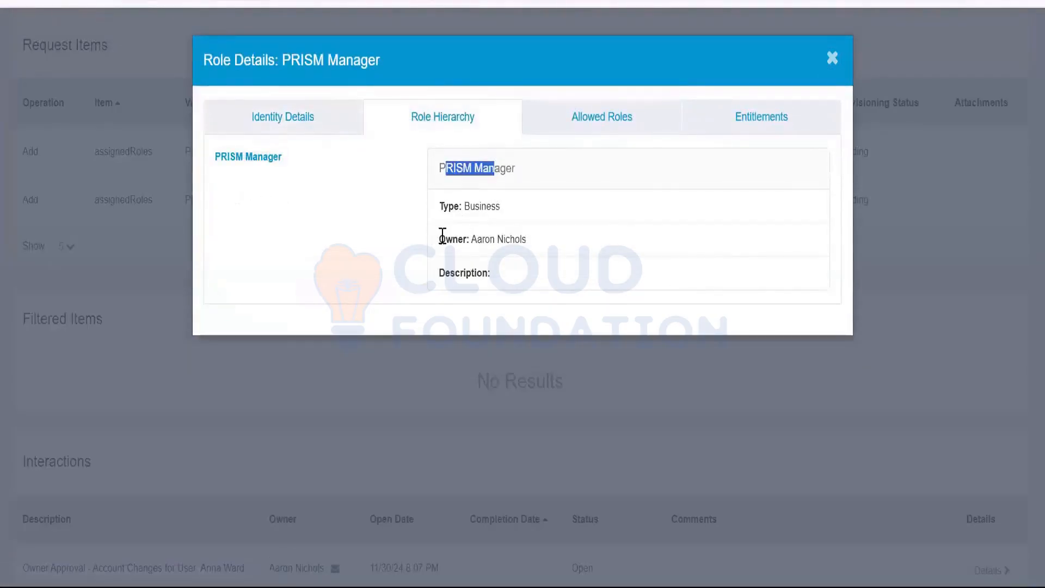
drag(439, 239, 523, 240)
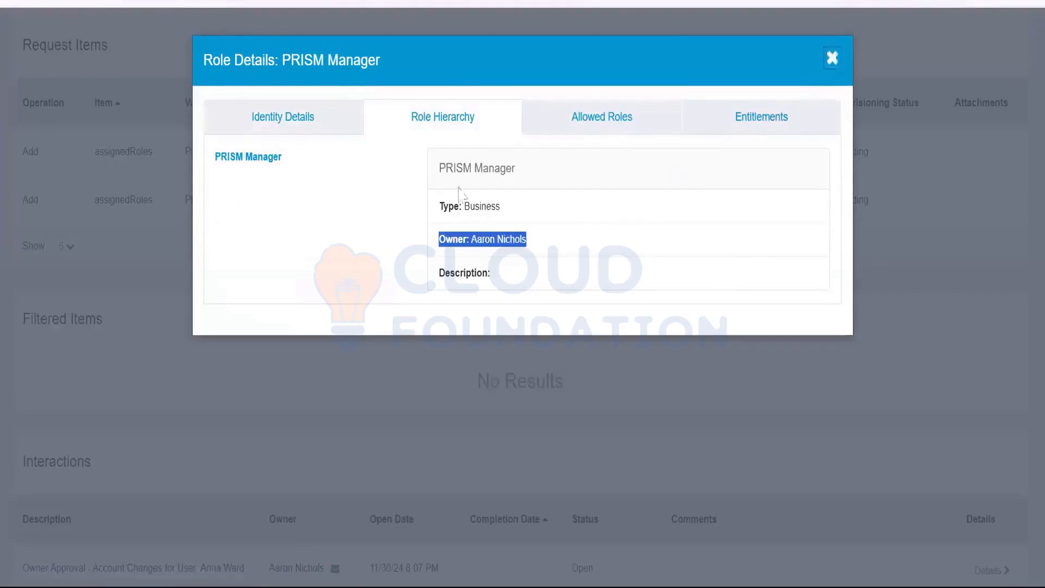
key(Escape)
click(293, 201)
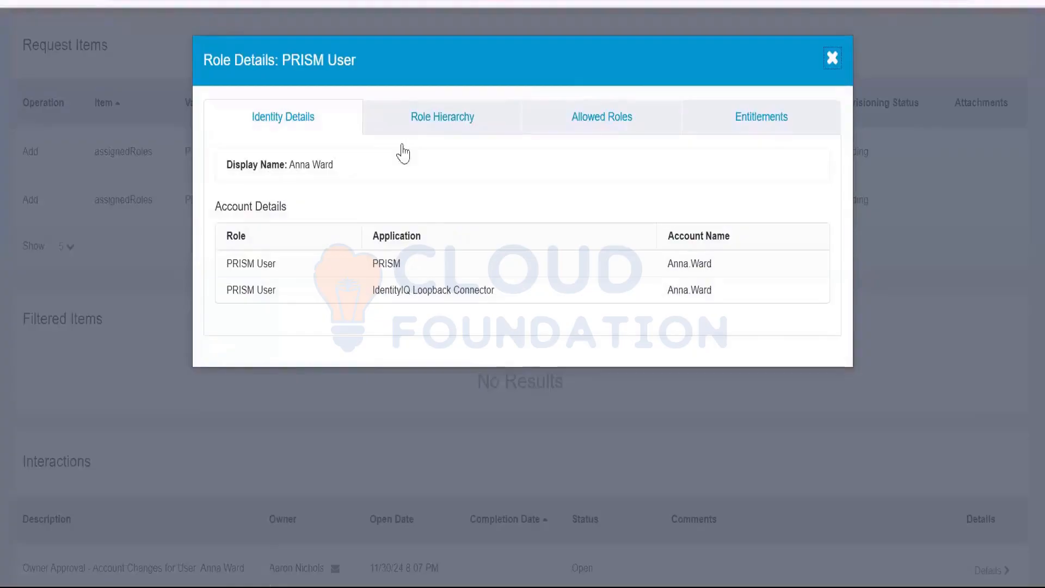
click(429, 125)
drag(452, 242, 555, 243)
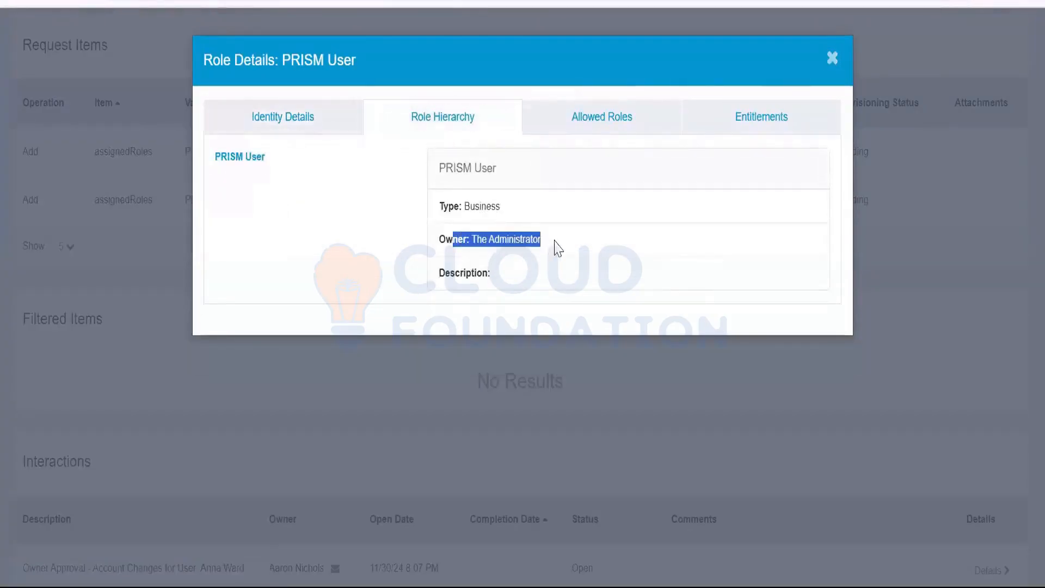
click(831, 63)
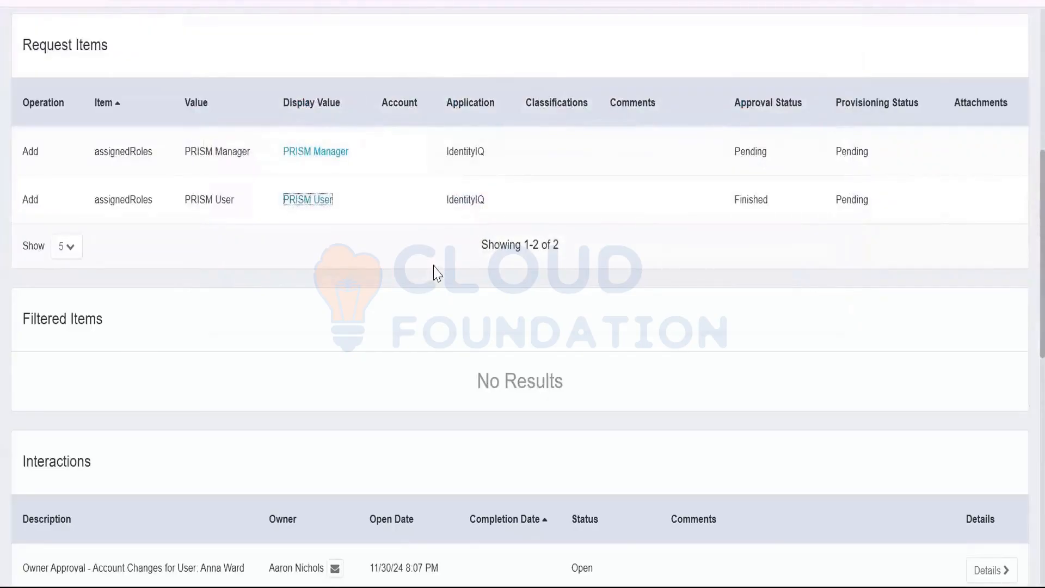
Scroll the Access Requests list to show the canceled PRISM request's item statuses.
scroll(435, 272, down, 4)
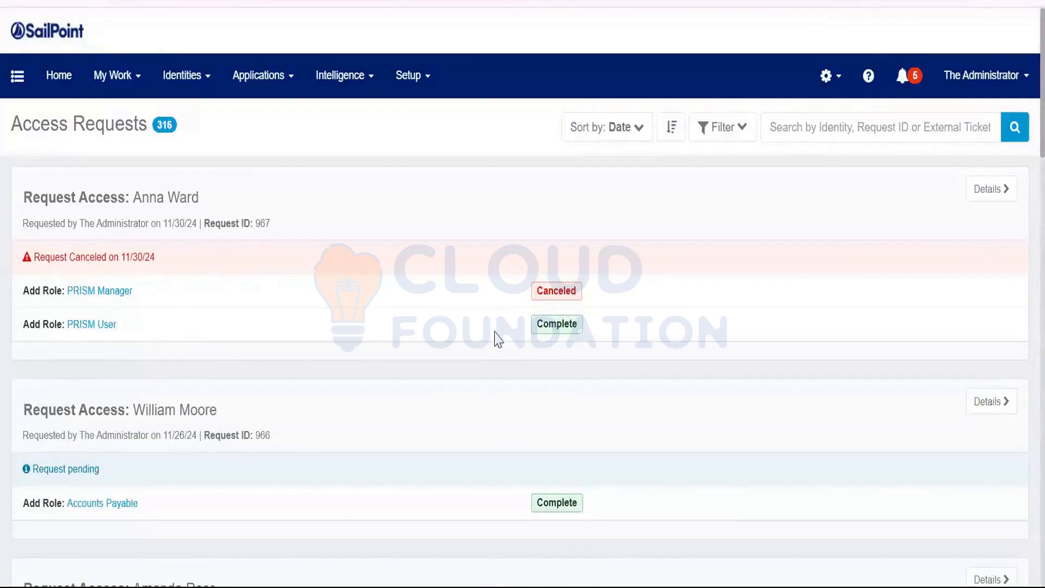
key(F5)
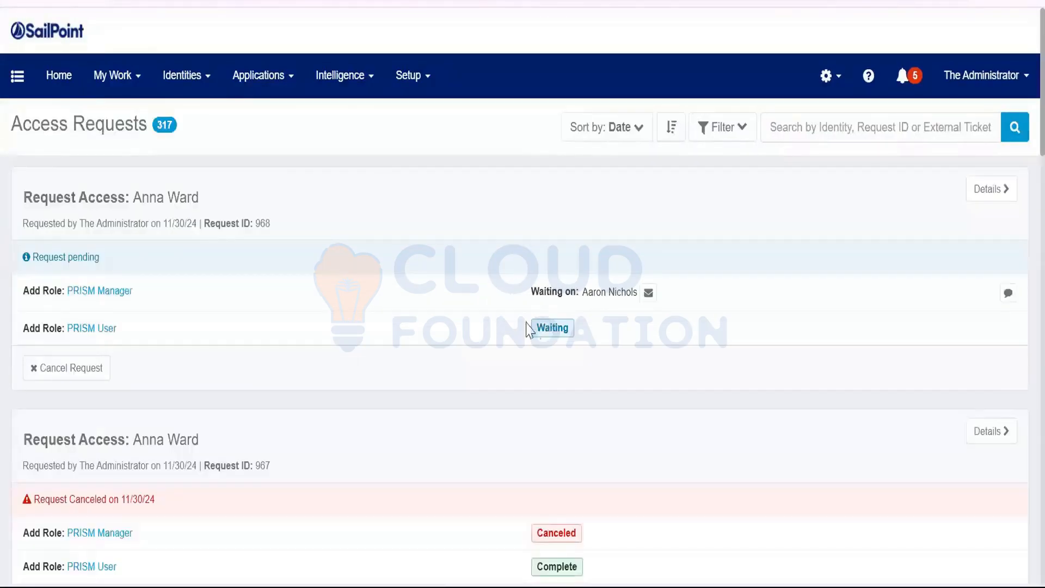
drag(535, 331, 580, 331)
drag(533, 294, 609, 293)
drag(534, 333, 272, 344)
drag(130, 331, 73, 328)
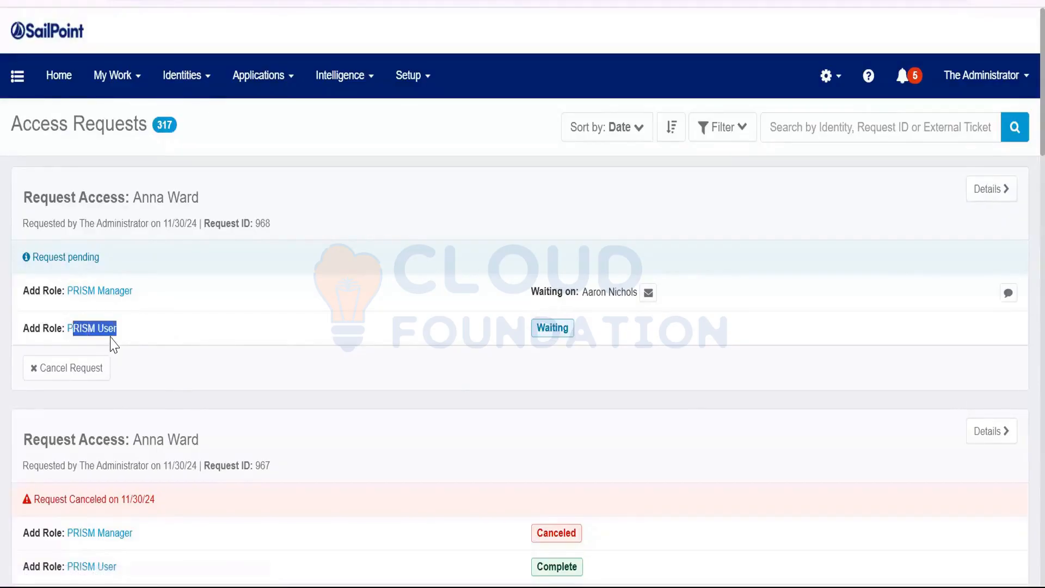
click(578, 329)
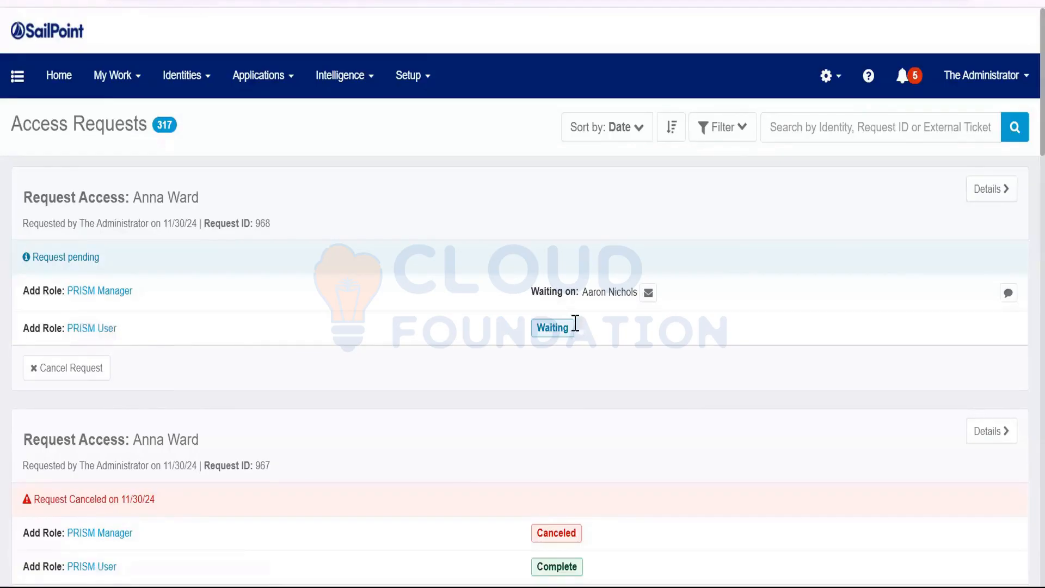
drag(538, 331, 568, 329)
key(alt+Tab)
double_click(562, 328)
double_click(562, 327)
Review request 968's PRISM Manager and PRISM User items, their Waiting status, and approvers.
click(163, 314)
drag(21, 296, 147, 343)
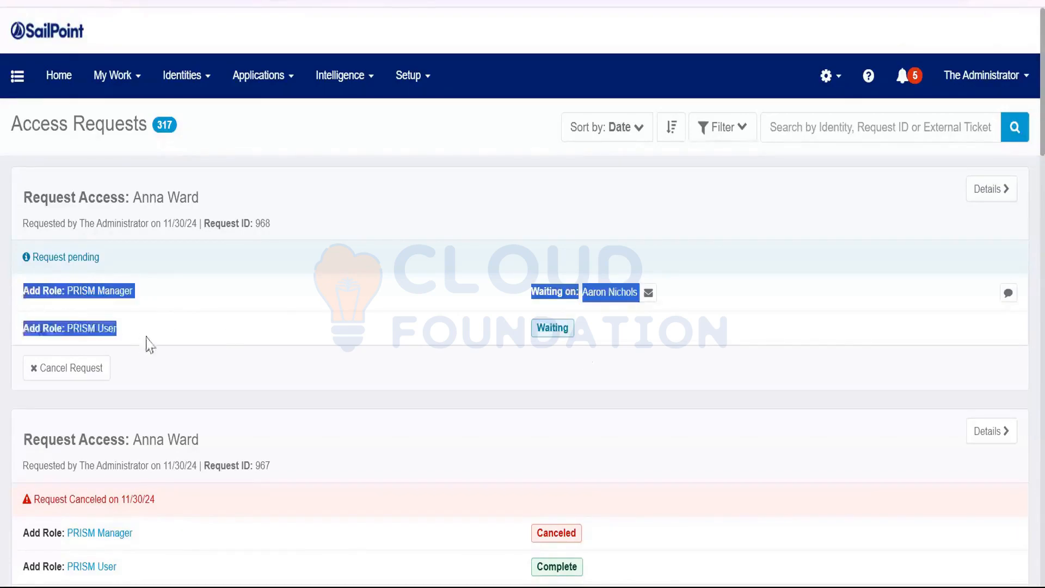
click(279, 301)
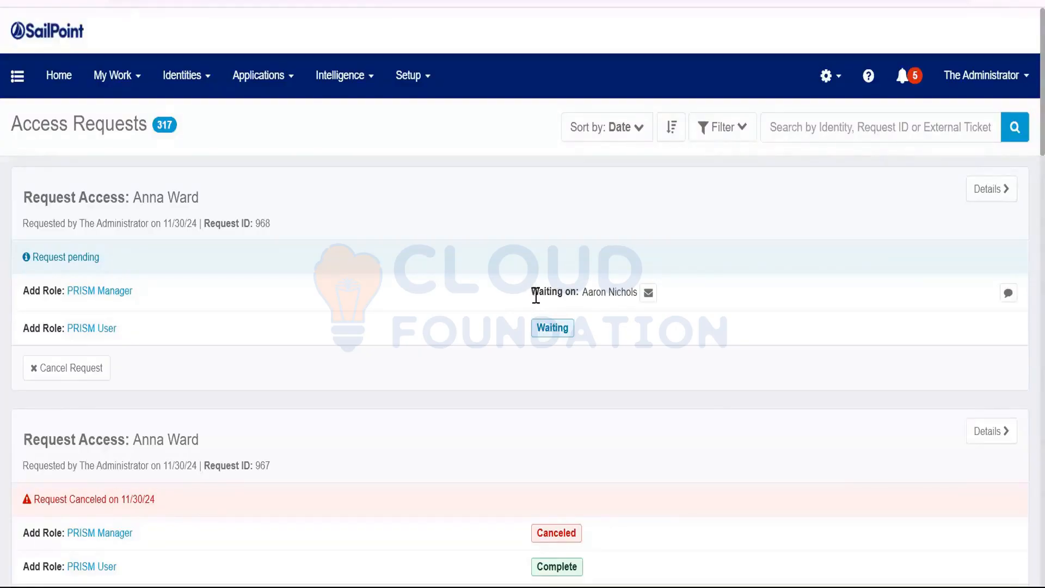
drag(531, 291, 655, 301)
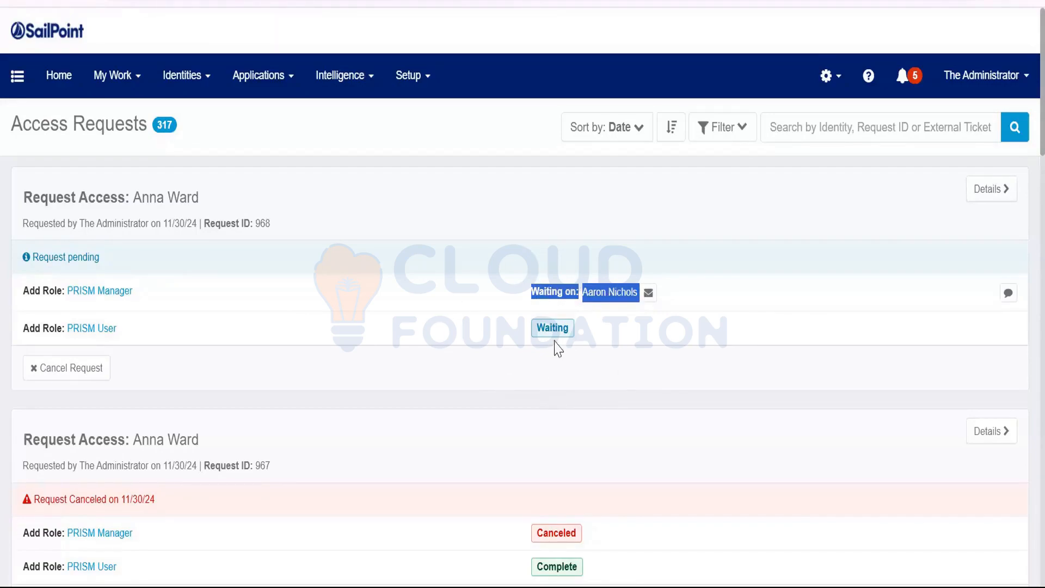
click(474, 352)
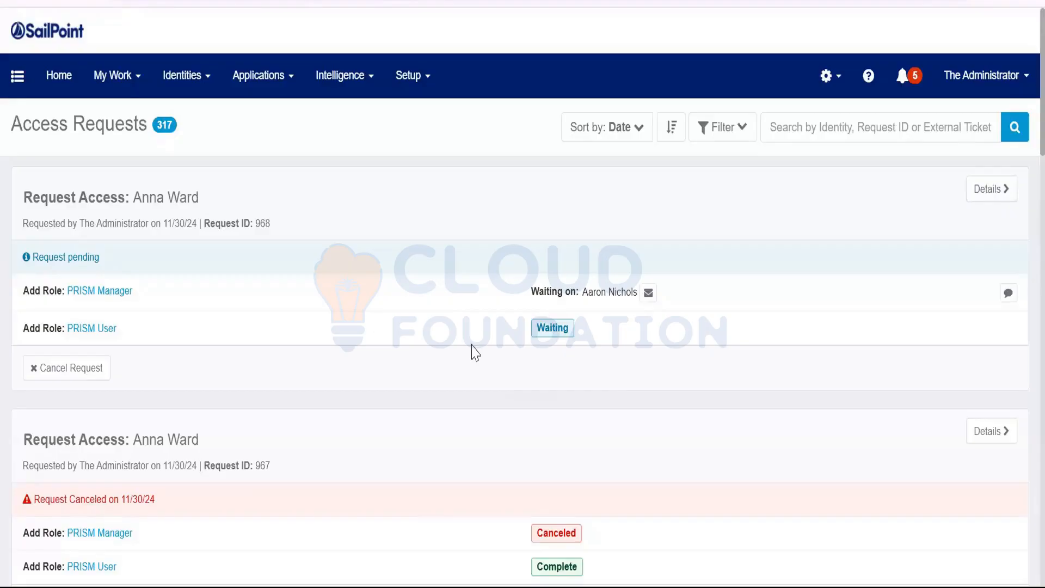
drag(474, 353, 67, 328)
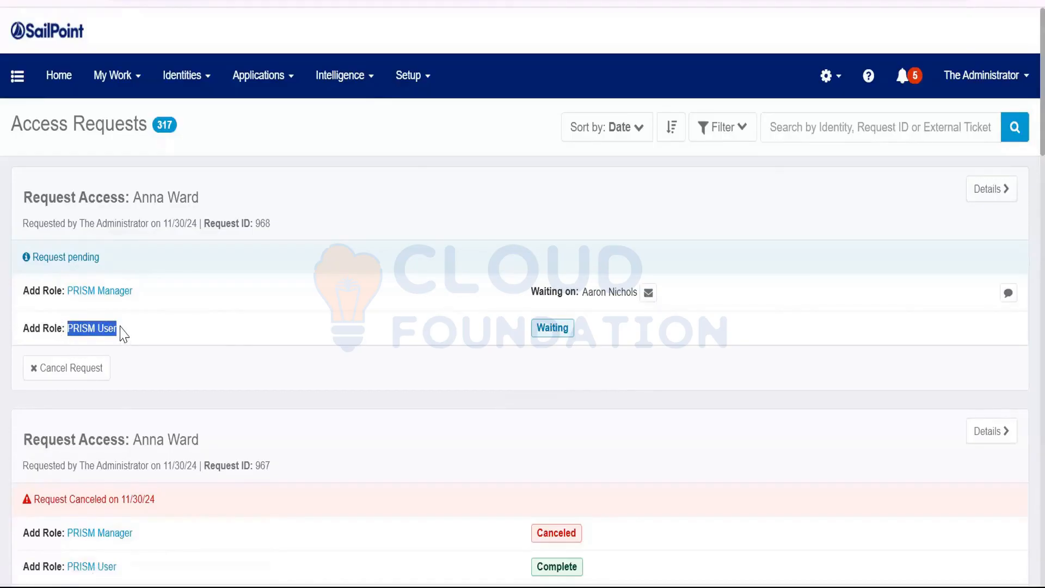
drag(538, 328, 597, 337)
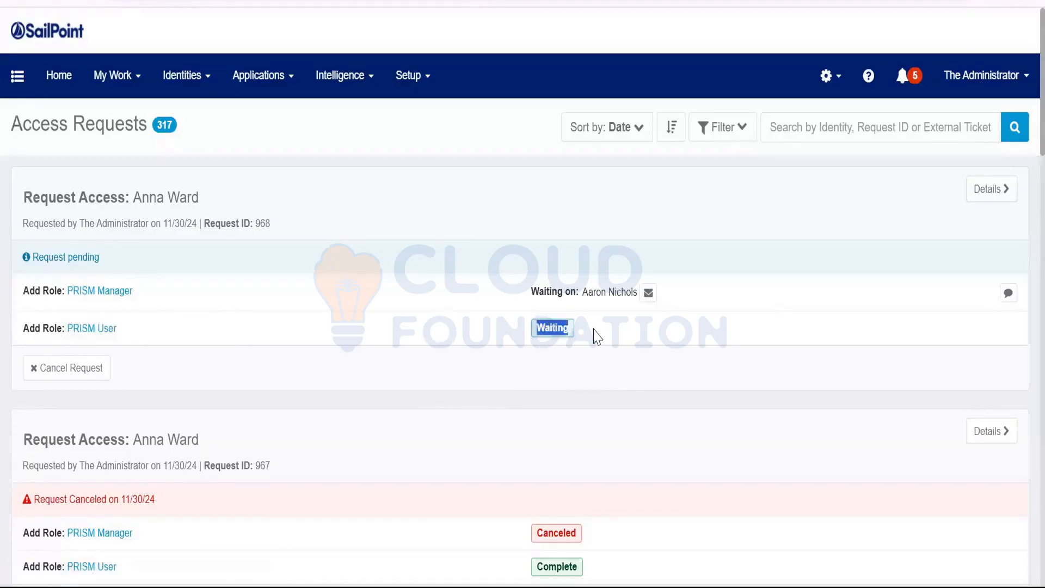
drag(523, 293, 758, 289)
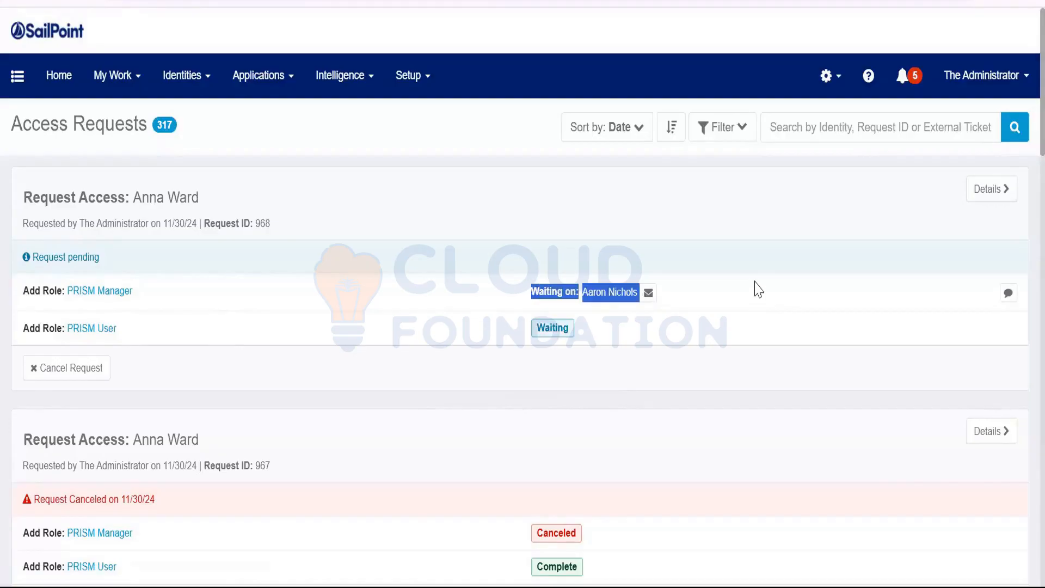
click(466, 333)
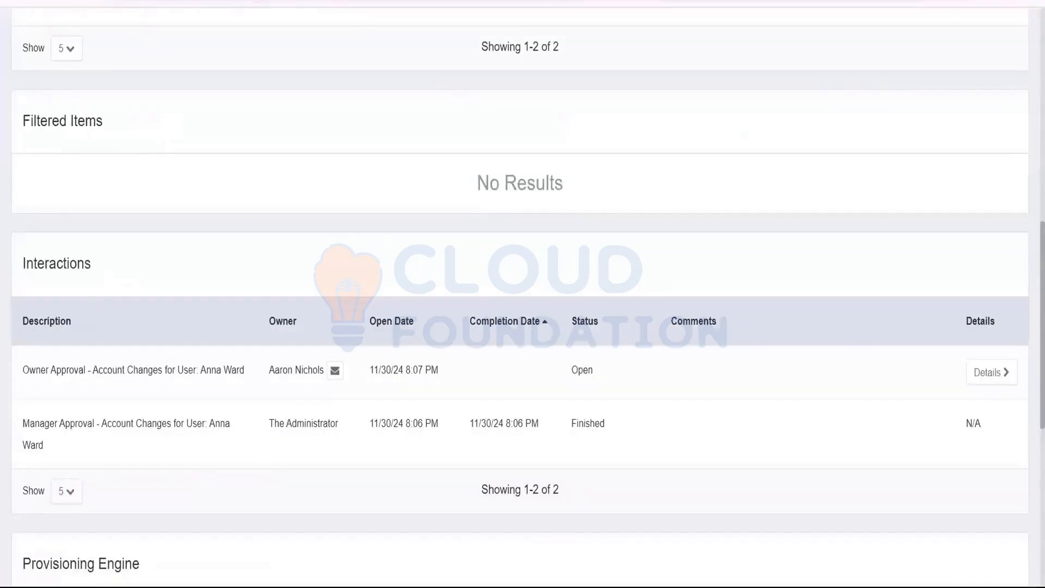
Go to the localhost:8080/identityiq/debug Object Browser page.
drag(657, 1, 267, 1)
text(debug)
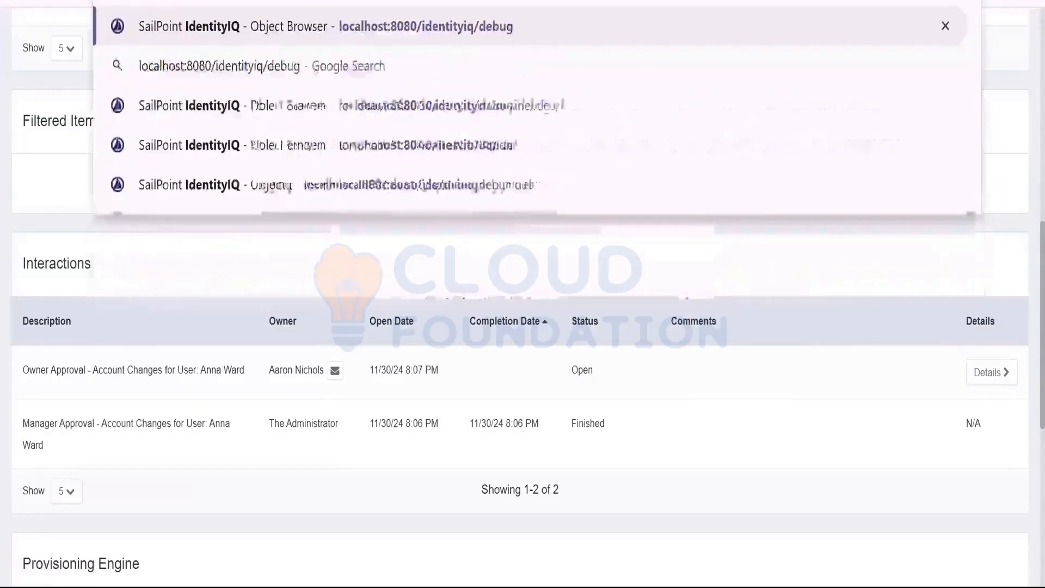
key(Return)
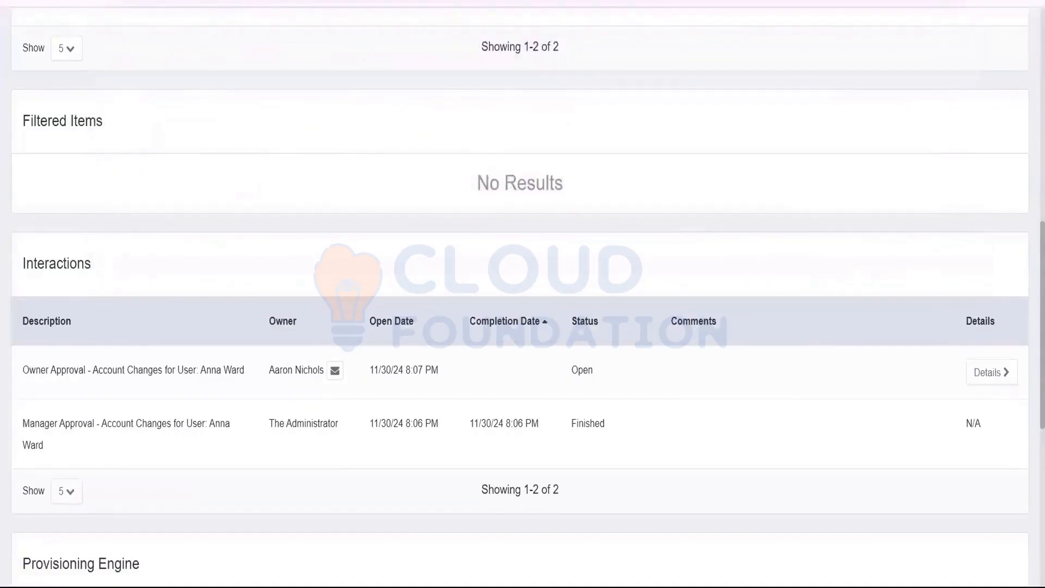
Filter Workflow objects by 'lcm p' and open LCM Provisioning in the Object Editor.
text(W)
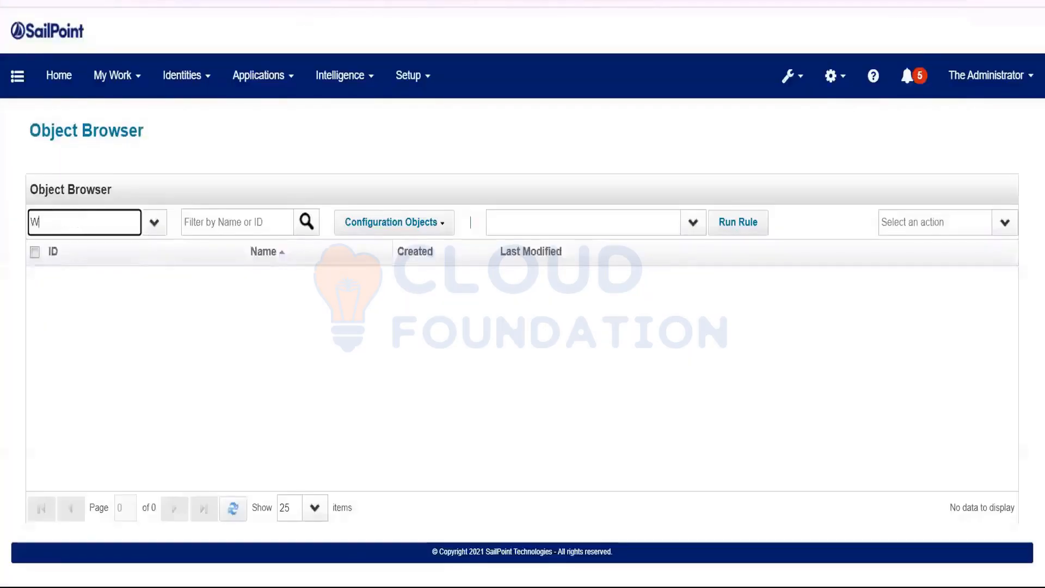
text(ork)
key(Tab)
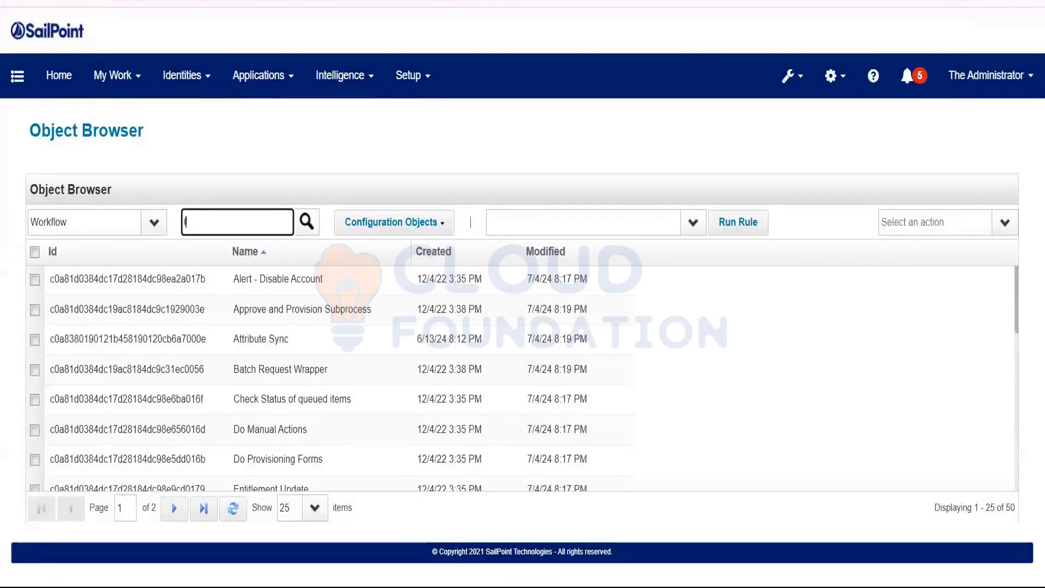
text(lcm p)
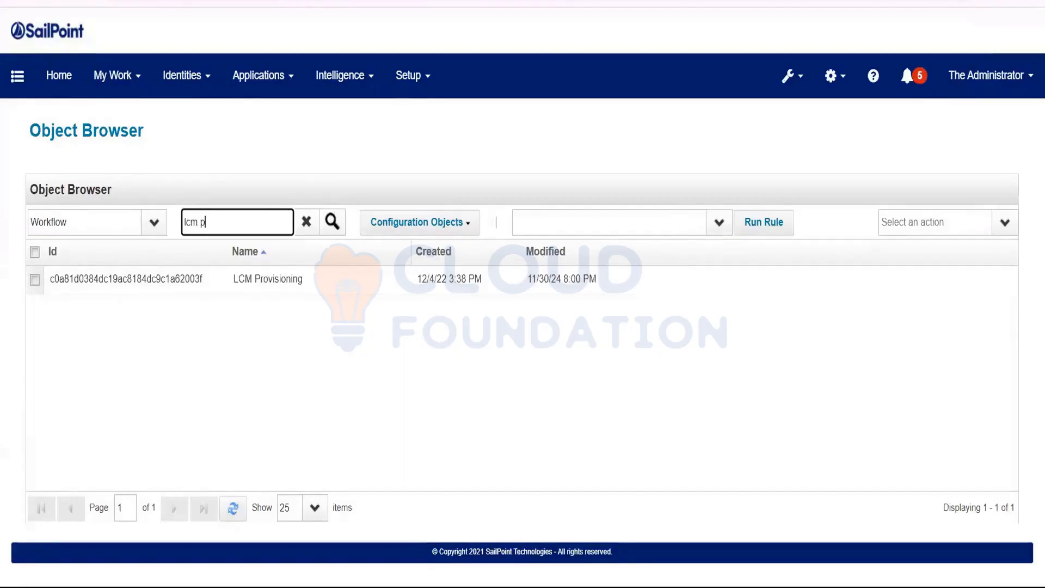
click(256, 279)
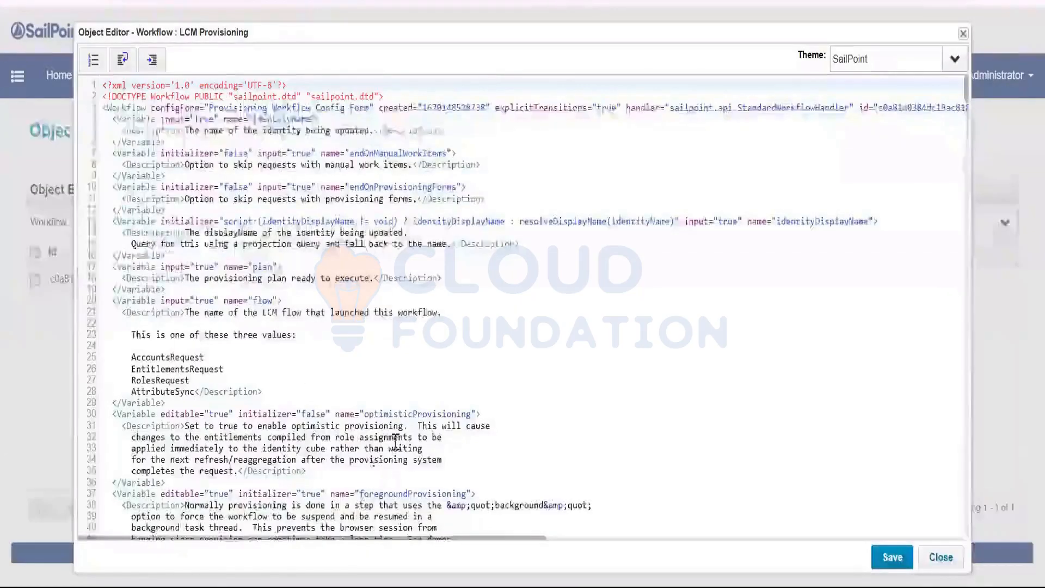
Find approvalSplitPoint, paste initializer="true" into its Variable tag, and add a blank line after it.
scroll(396, 440, down, 15)
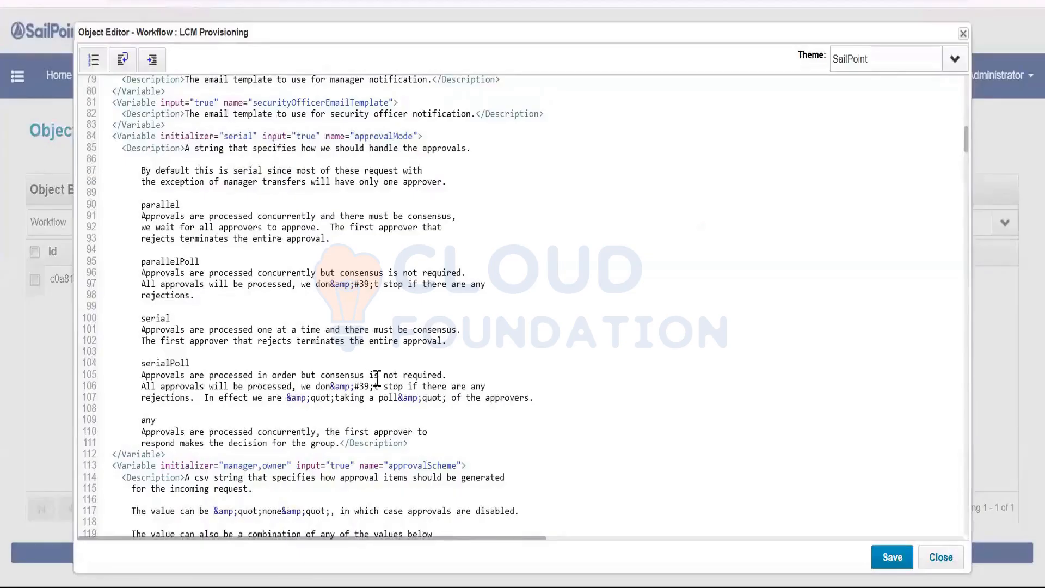
scroll(377, 380, down, 5)
key(ctrl+f)
text(app)
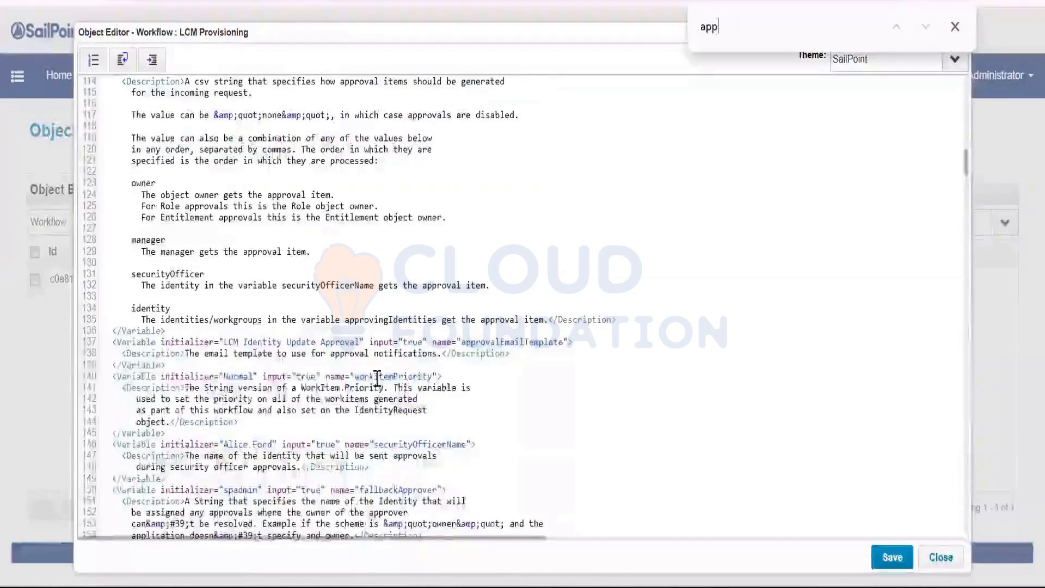
text(rovalspl)
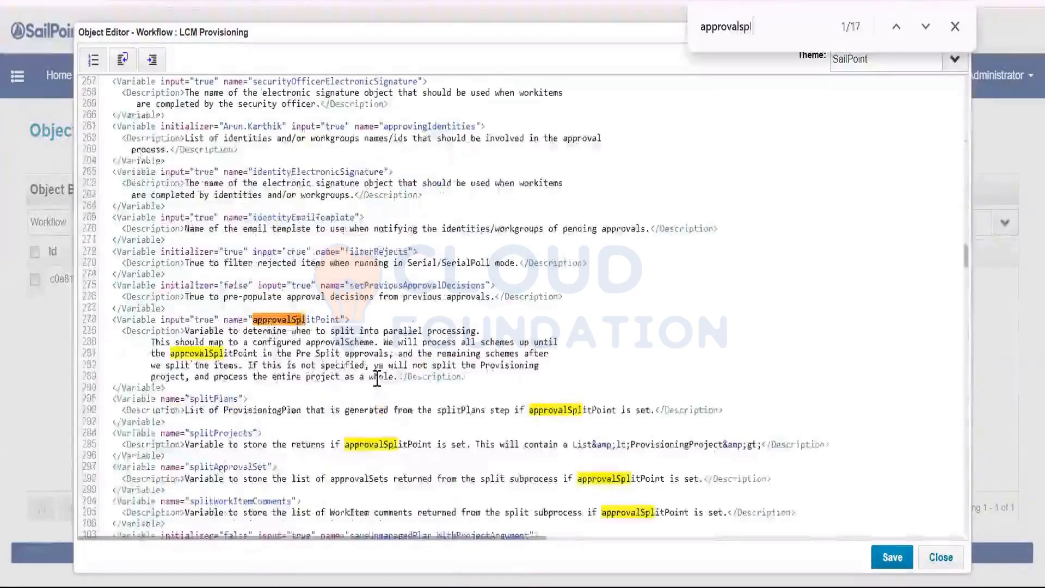
click(288, 320)
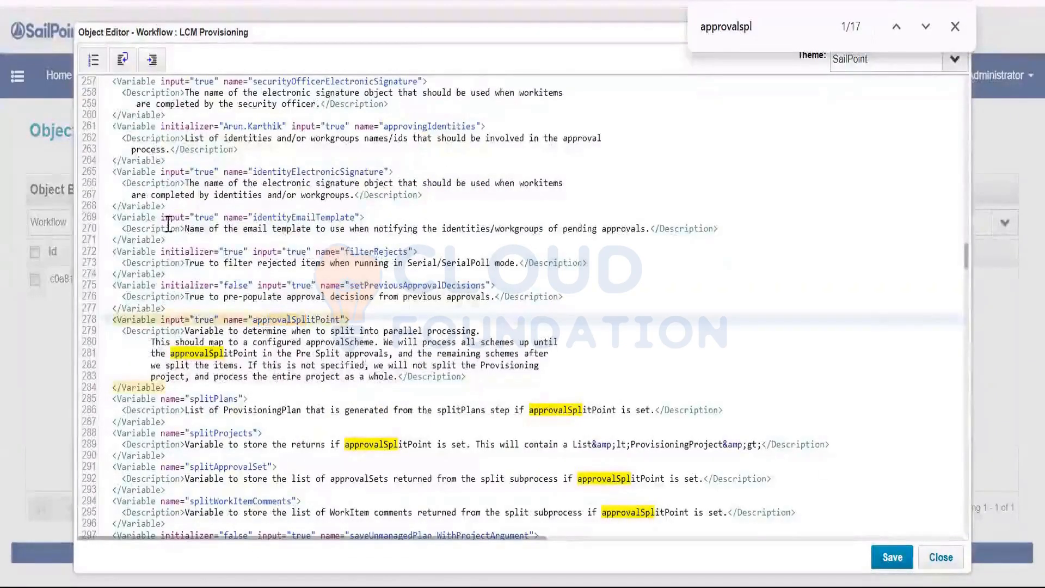
click(171, 251)
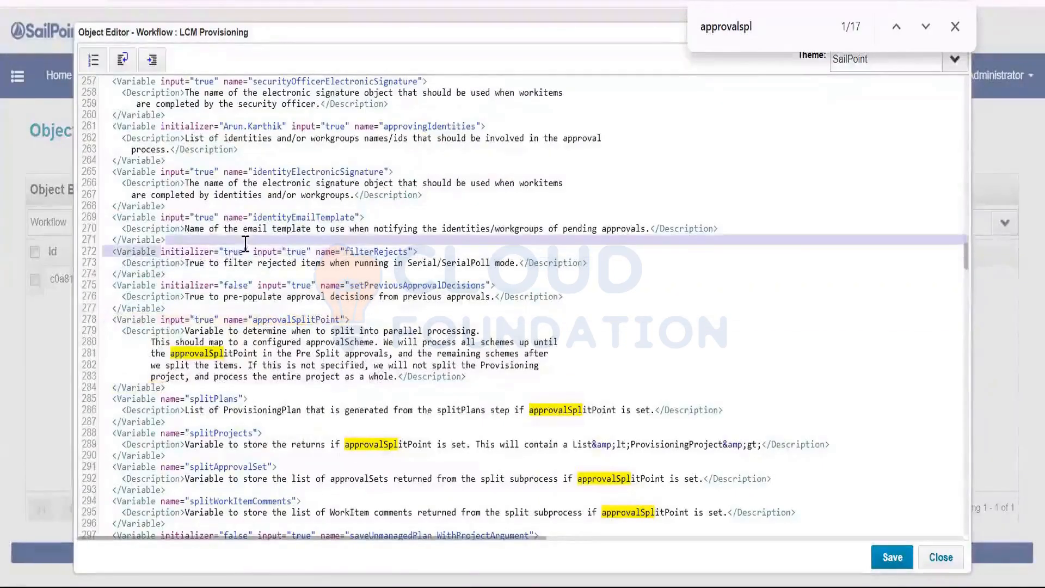
click(172, 320)
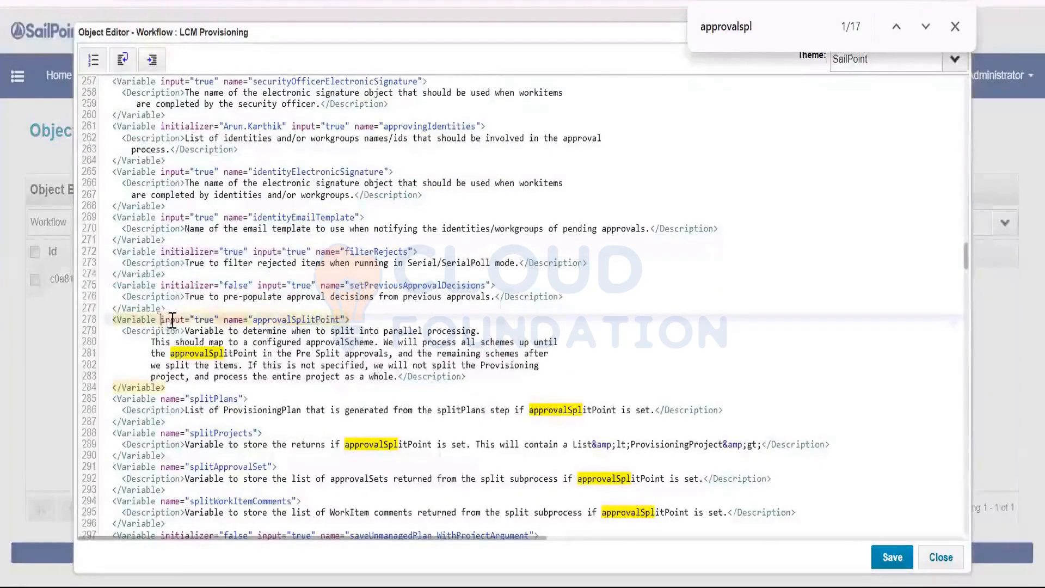
text(initializer="true")
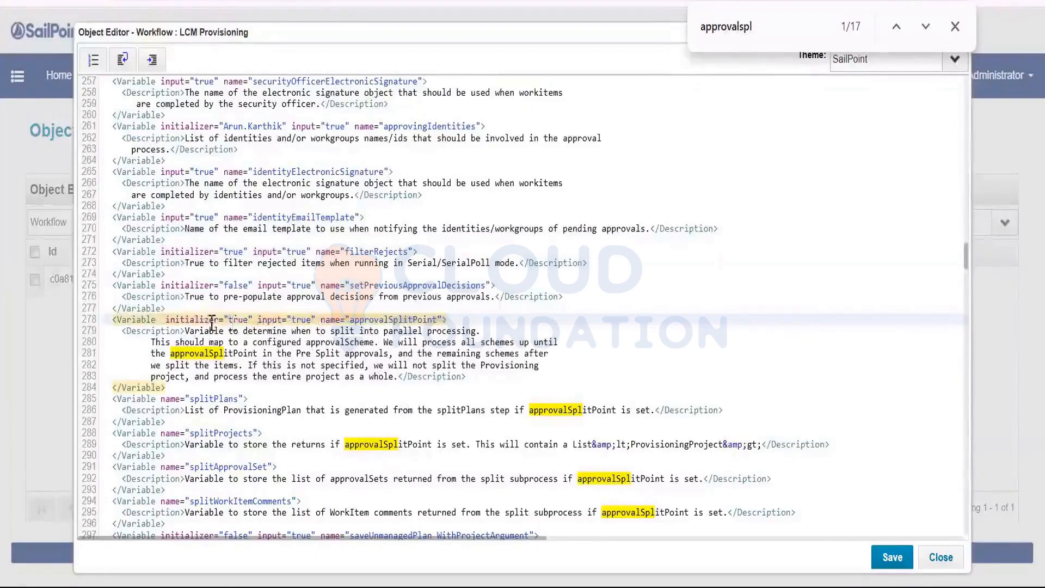
click(387, 320)
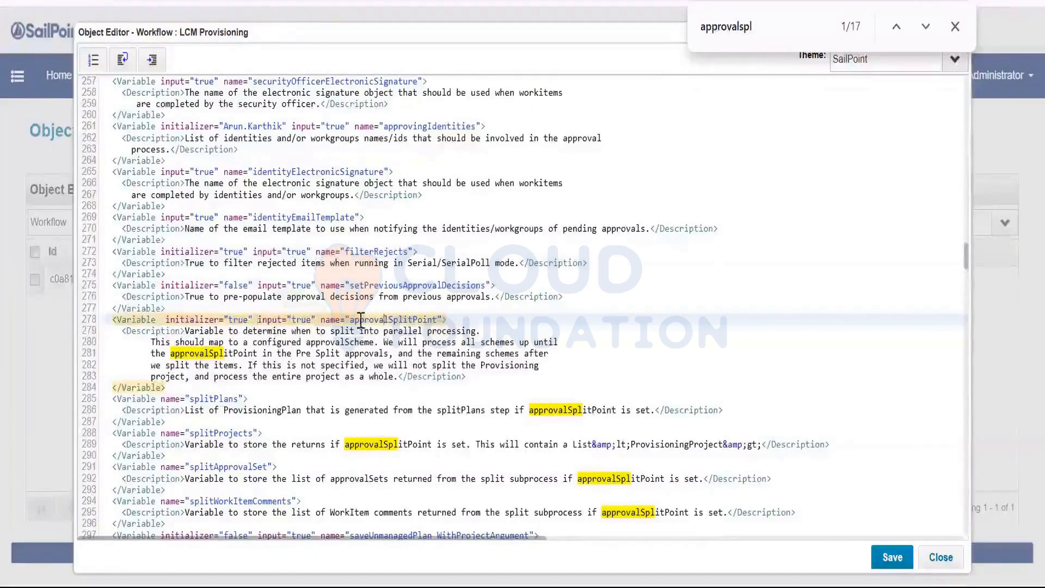
click(244, 386)
key(Return)
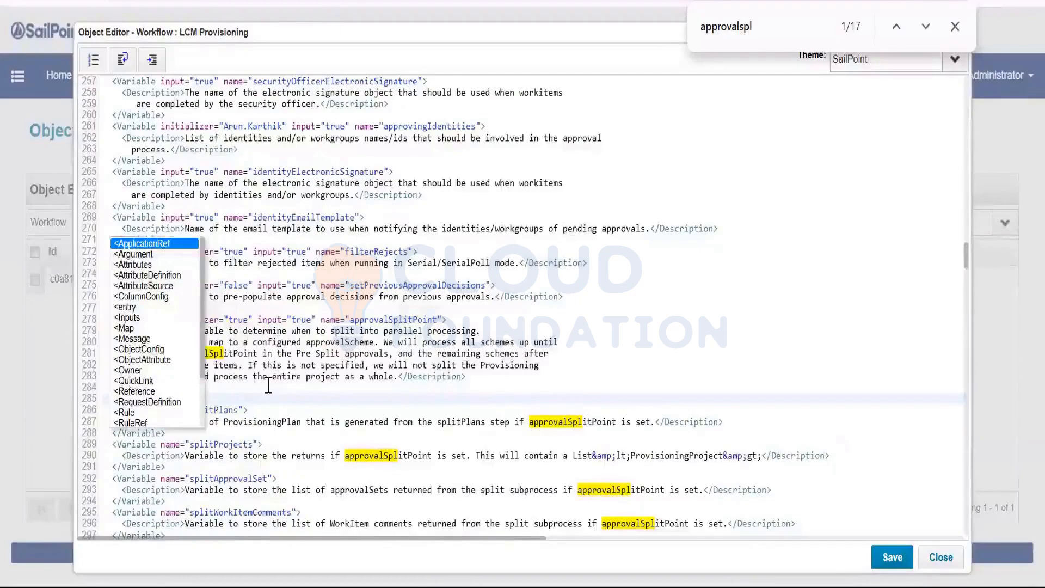
Add a self-closing splitDisableCombineCreates Variable with initializer="true" and input="true".
key(BackSpace)
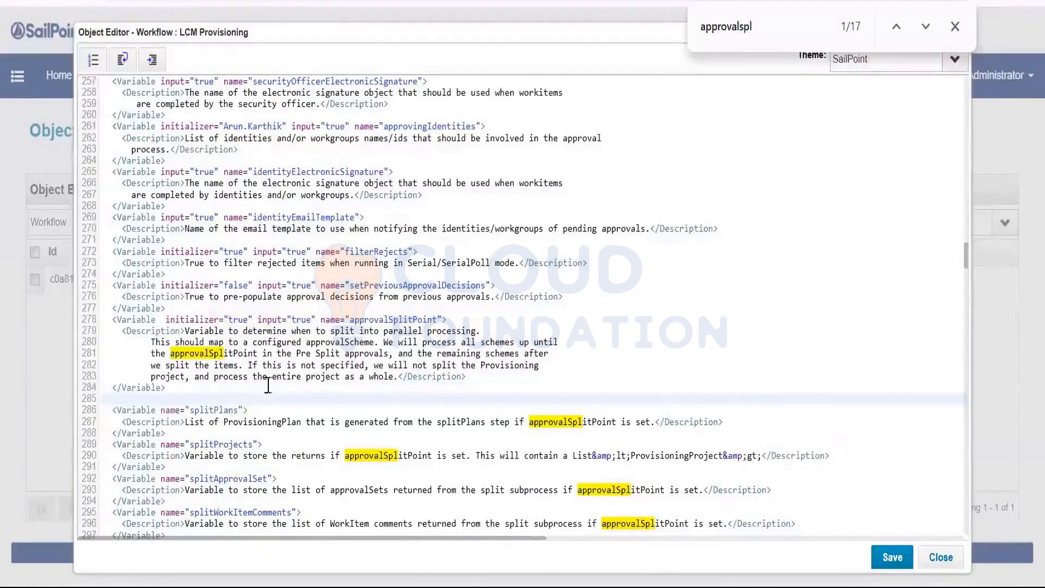
drag(113, 409, 263, 412)
key(ctrl+c)
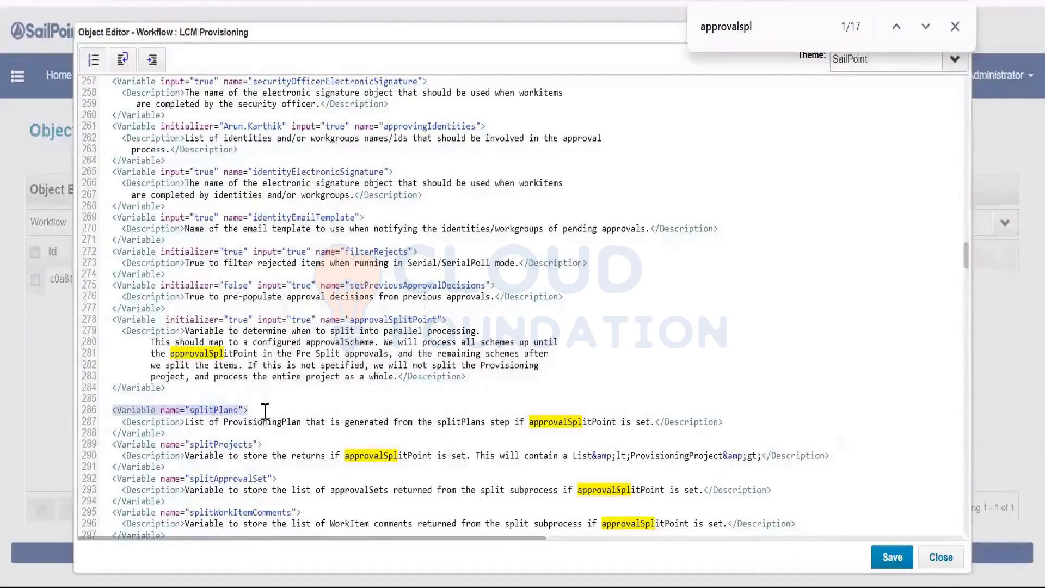
click(166, 395)
key(ctrl+v)
double_click(218, 399)
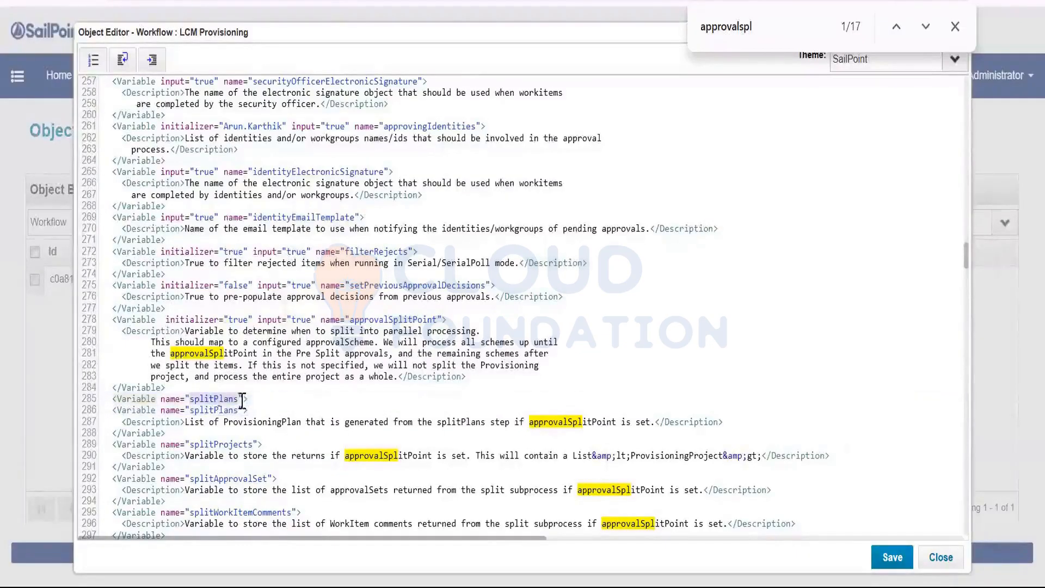
text(splitDisab)
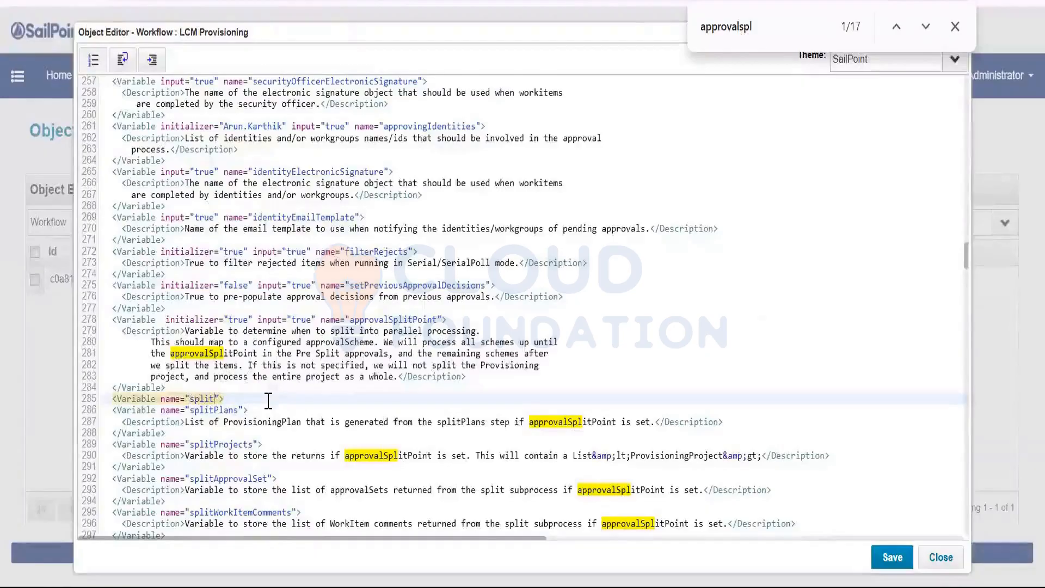
text(leCom)
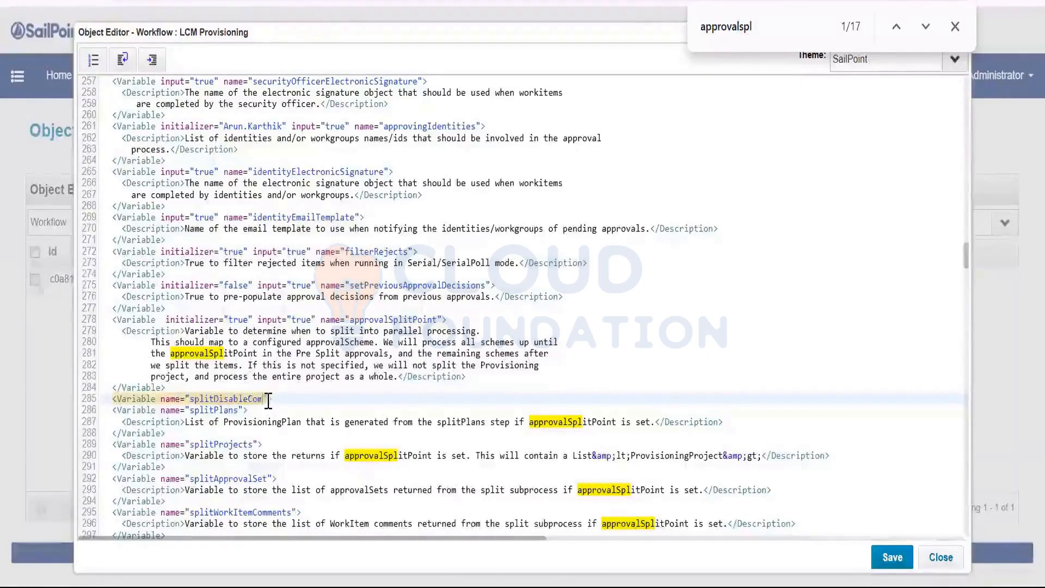
text(bineCreates">)
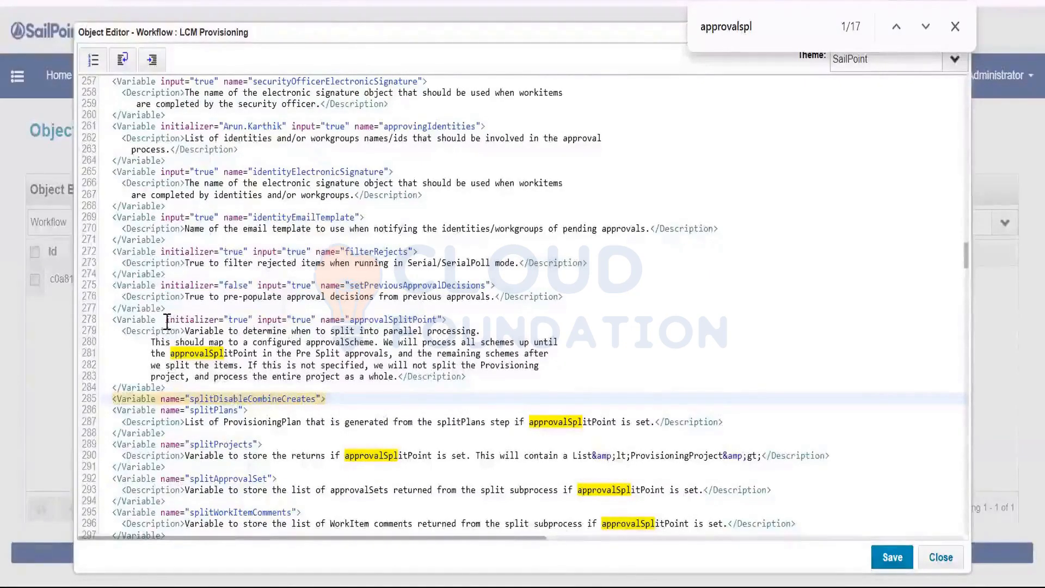
drag(166, 320, 315, 321)
key(ctrl+c)
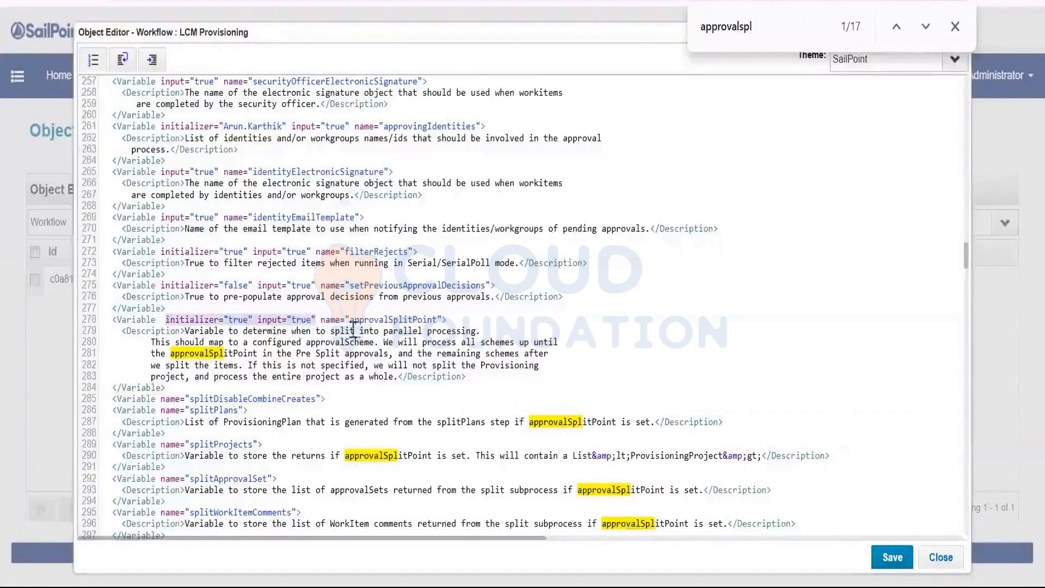
click(156, 399)
key(ctrl+v)
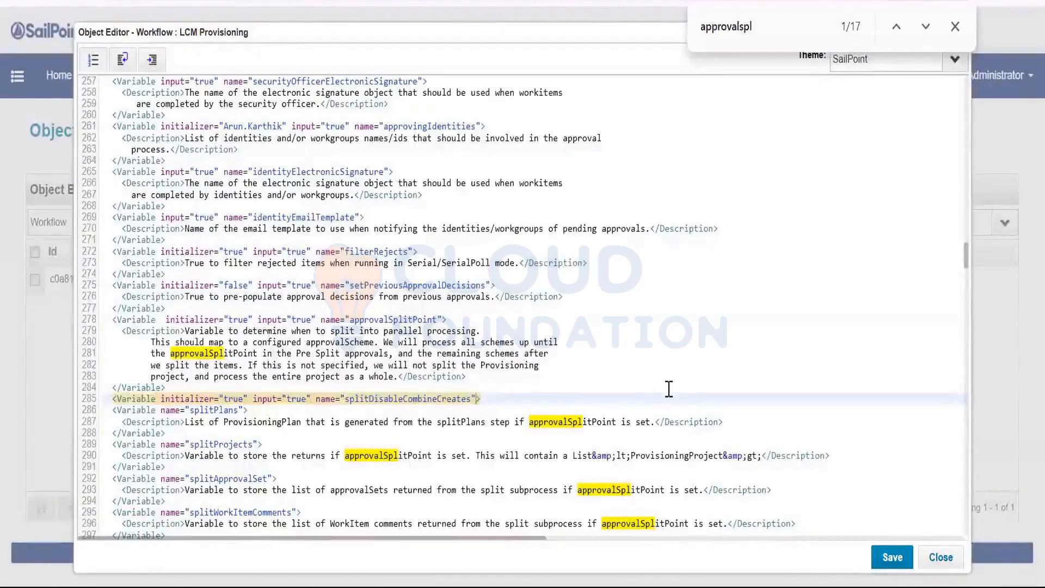
text(/)
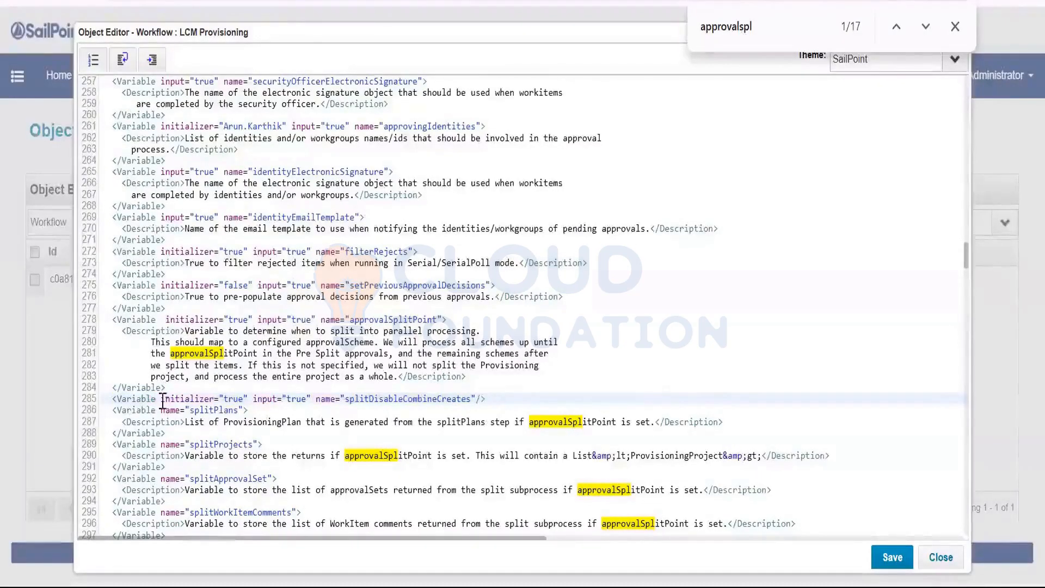
Check the new variable against approvalSplitPoint and save the LCM Provisioning workflow.
drag(163, 401, 471, 399)
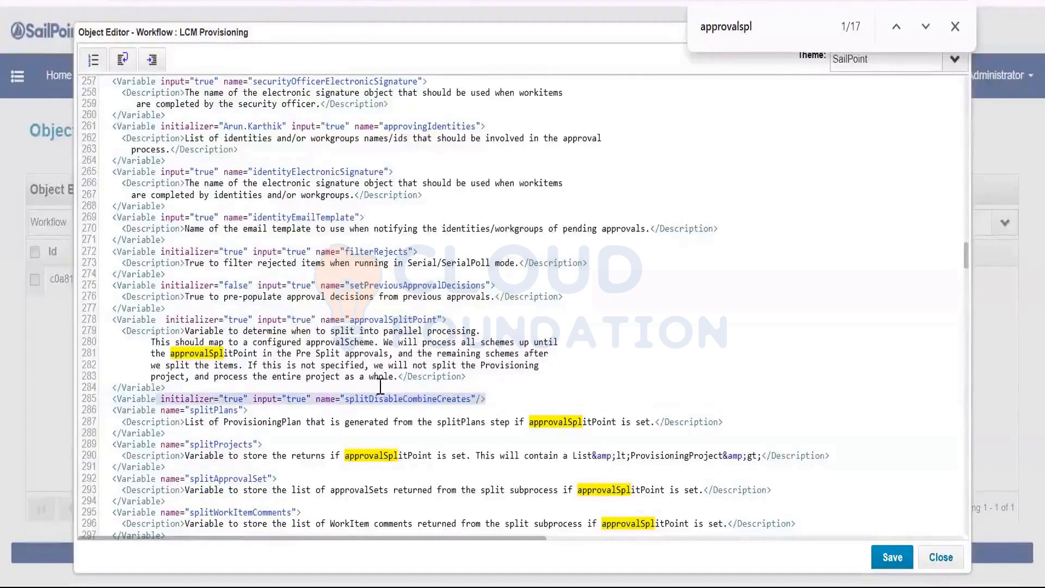
click(360, 320)
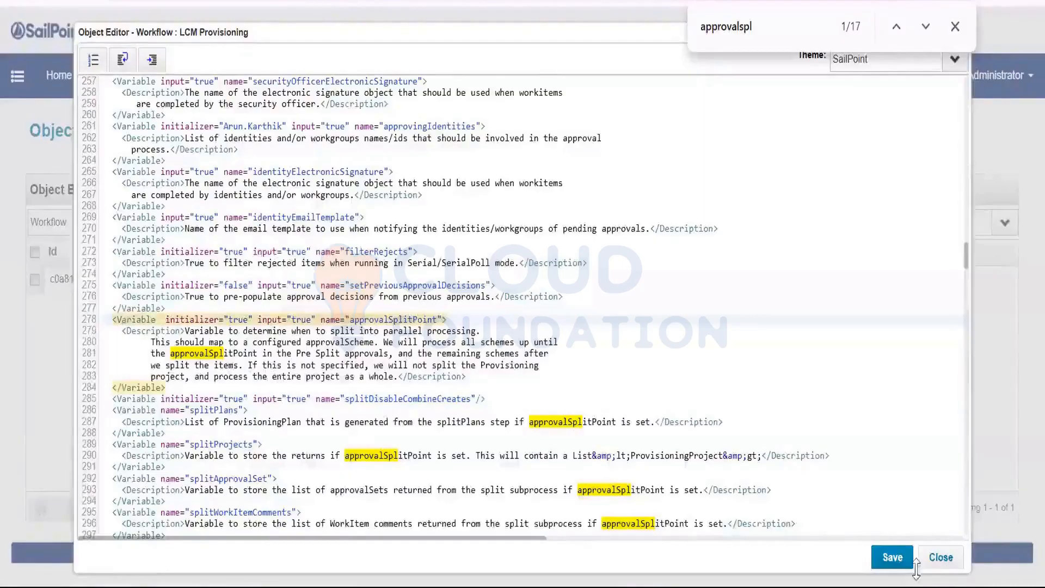
click(897, 560)
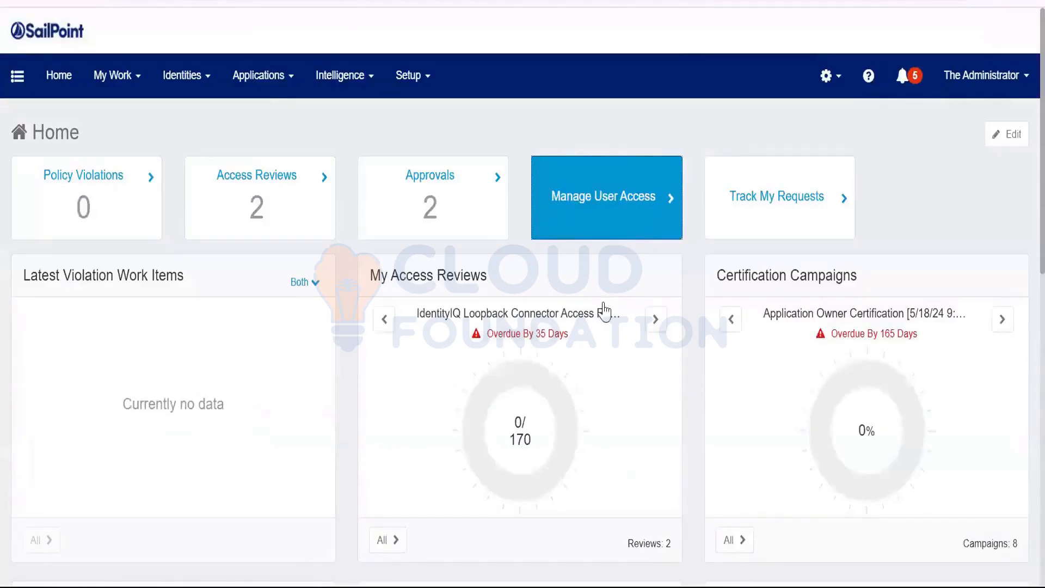
Start a Manage User Access request for the last user on the first page.
click(604, 313)
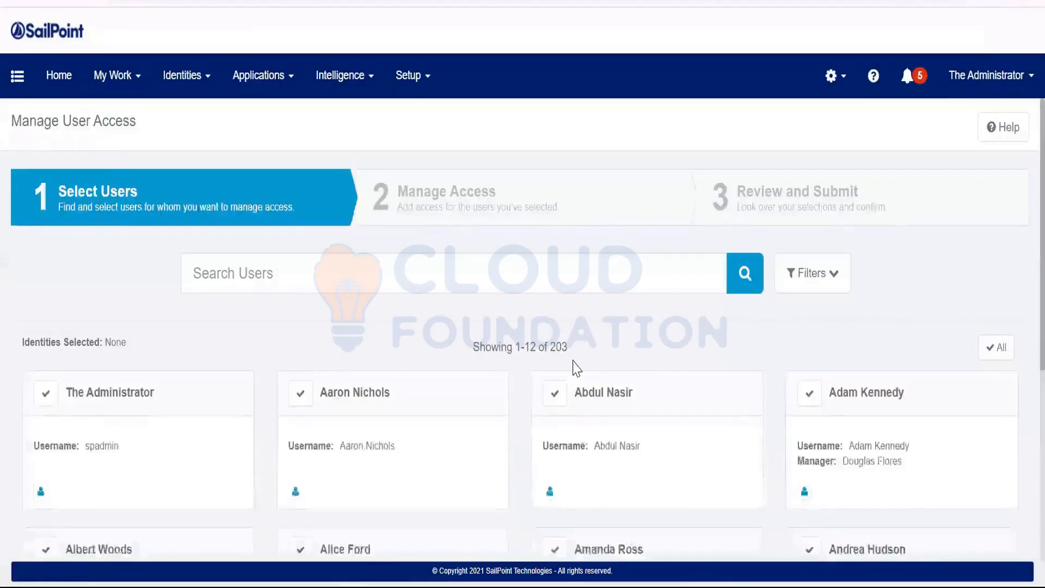
scroll(577, 369, down, 5)
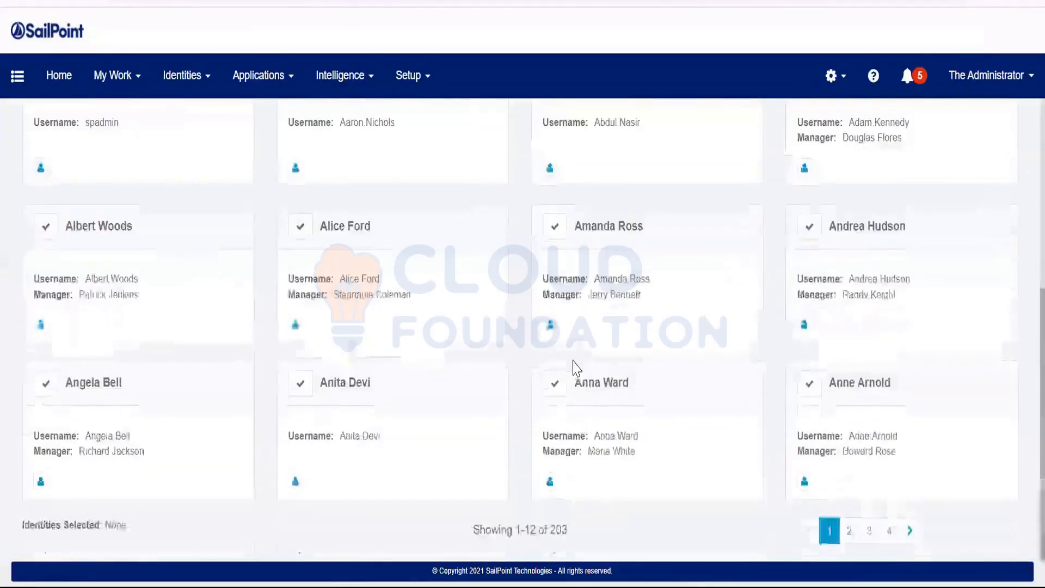
click(812, 390)
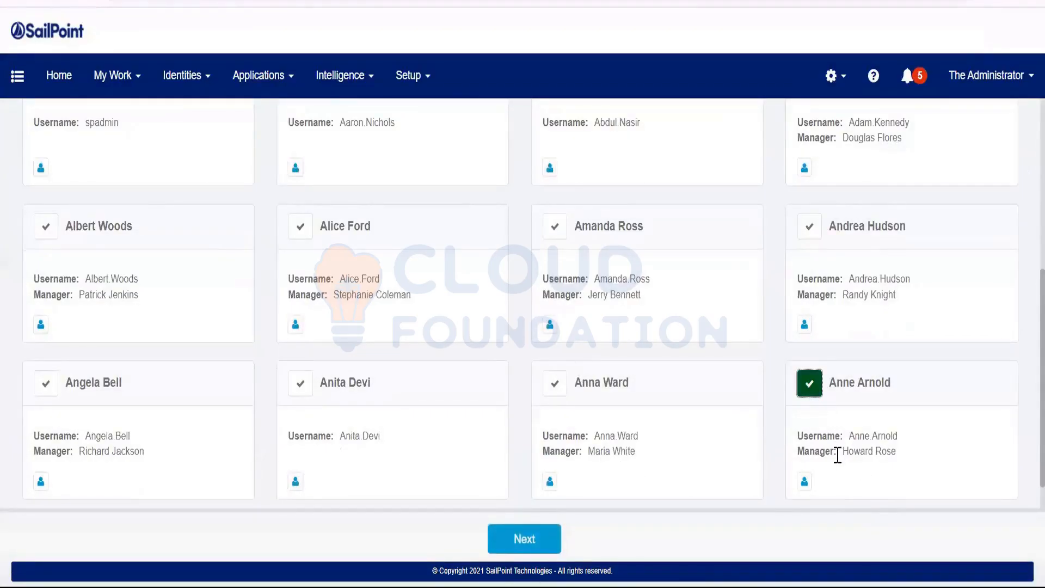
drag(843, 452, 891, 453)
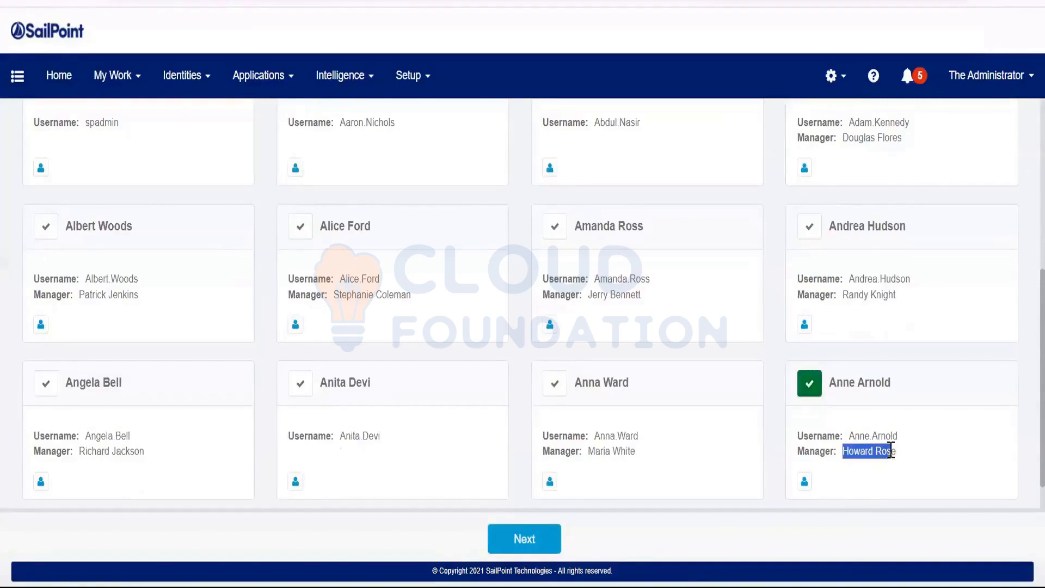
click(543, 541)
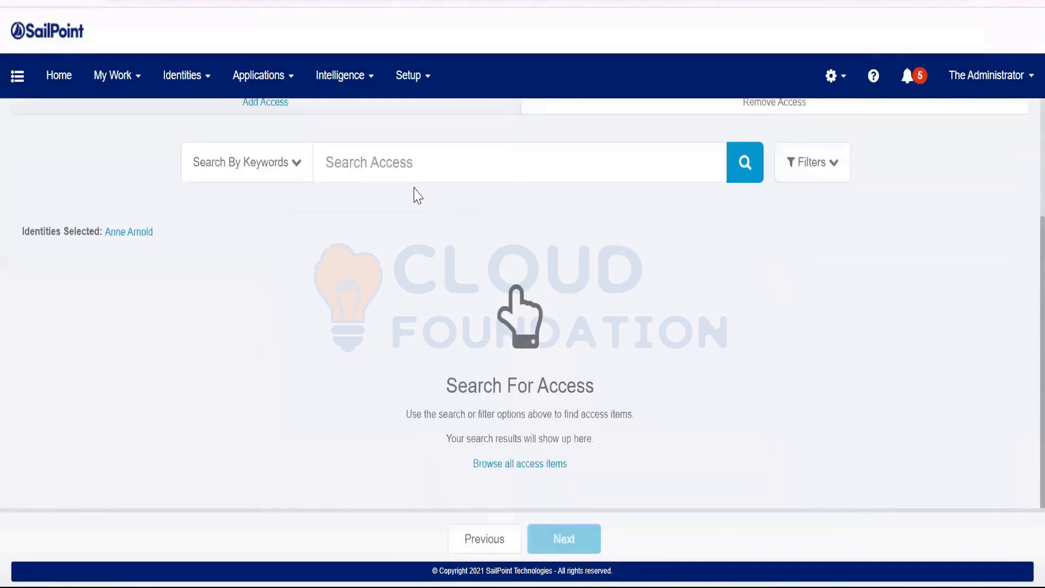
Search 'prism' and add PRISM User, dismiss the already-assigned warning, and return to users.
click(437, 167)
click(425, 262)
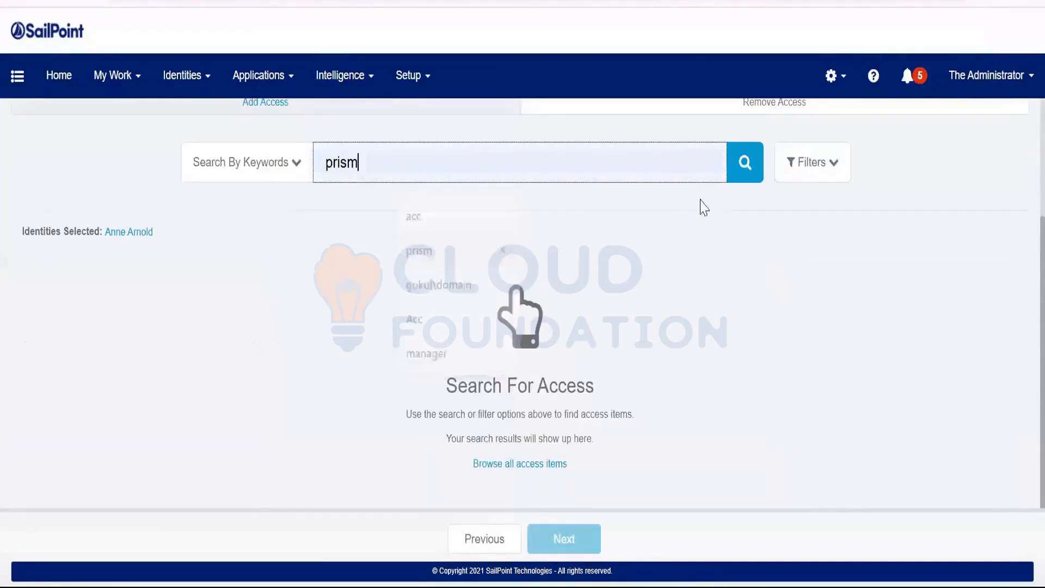
click(748, 168)
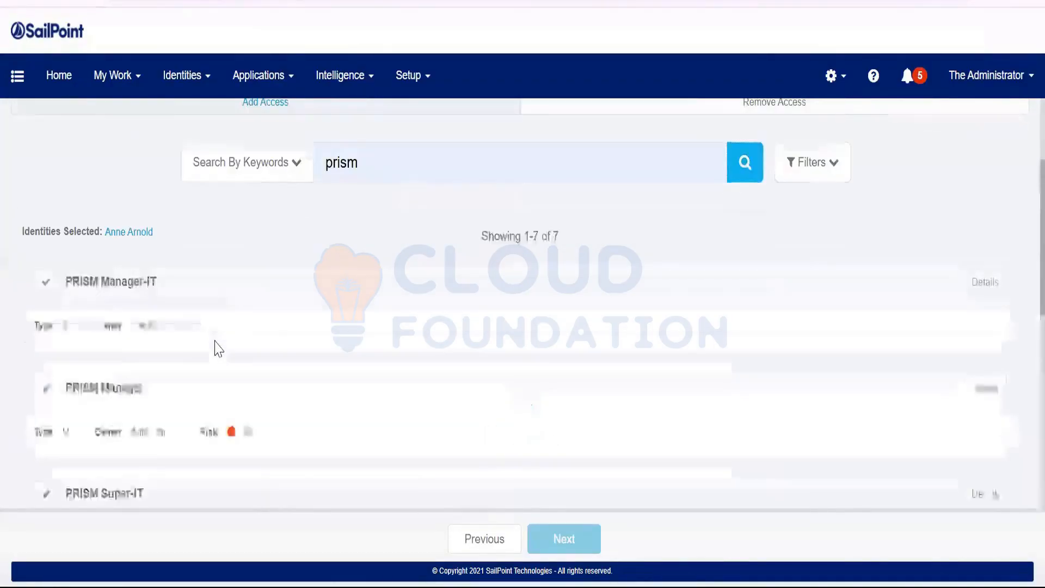
scroll(48, 208, down, 4)
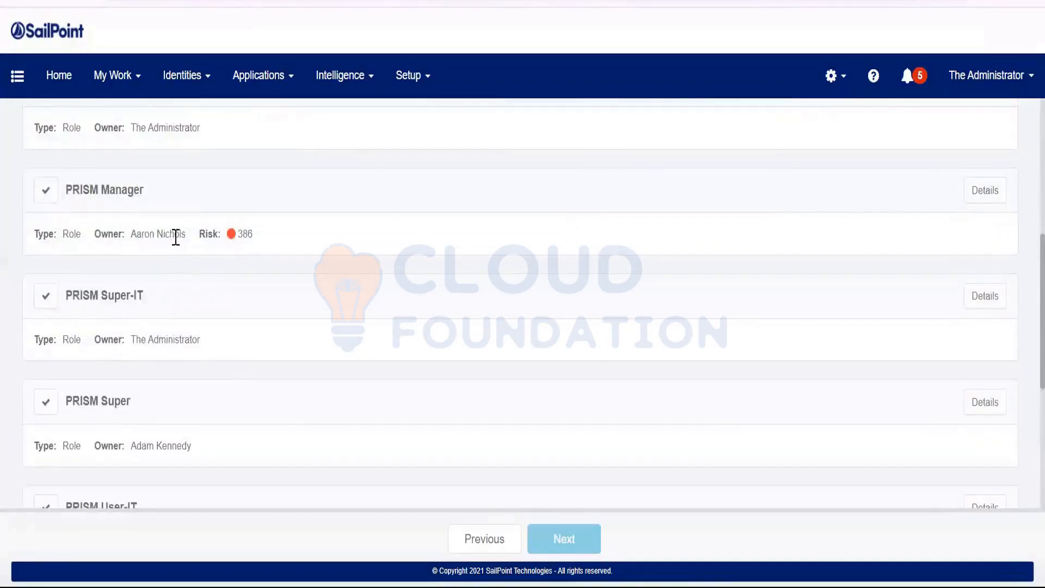
drag(175, 234, 131, 234)
scroll(81, 370, down, 2)
scroll(87, 381, down, 3)
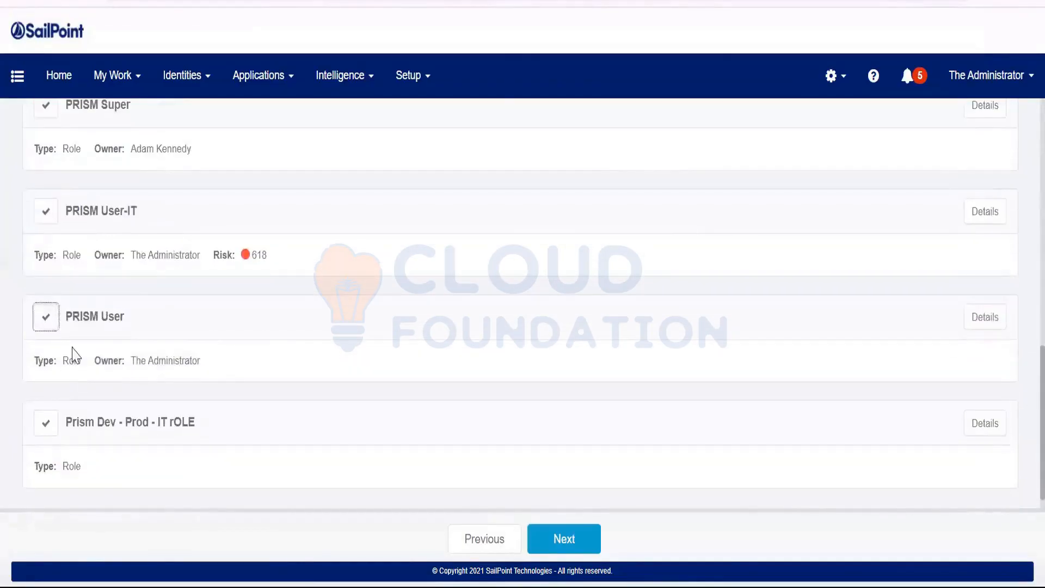
click(73, 351)
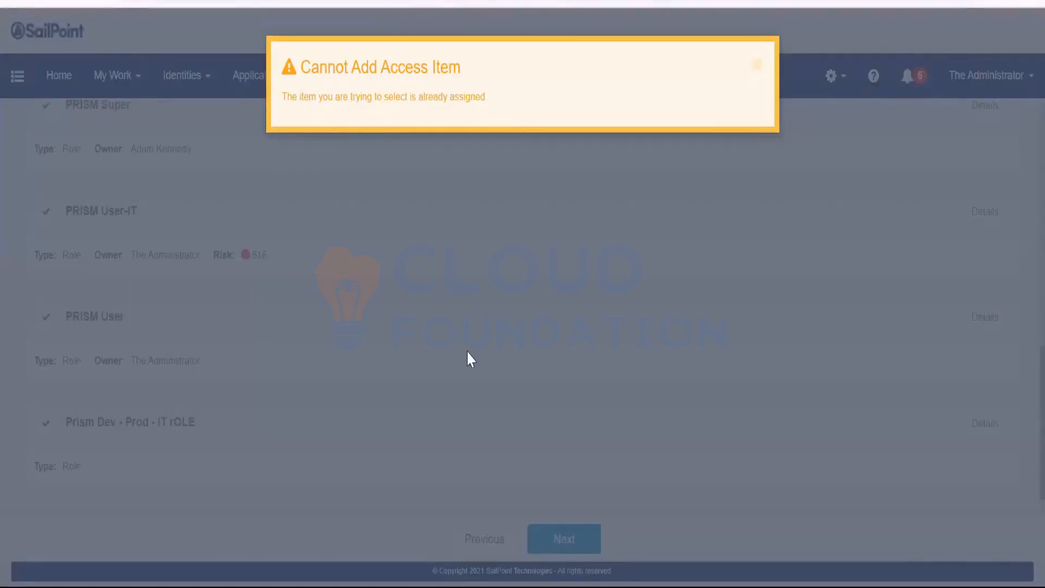
click(757, 64)
click(498, 539)
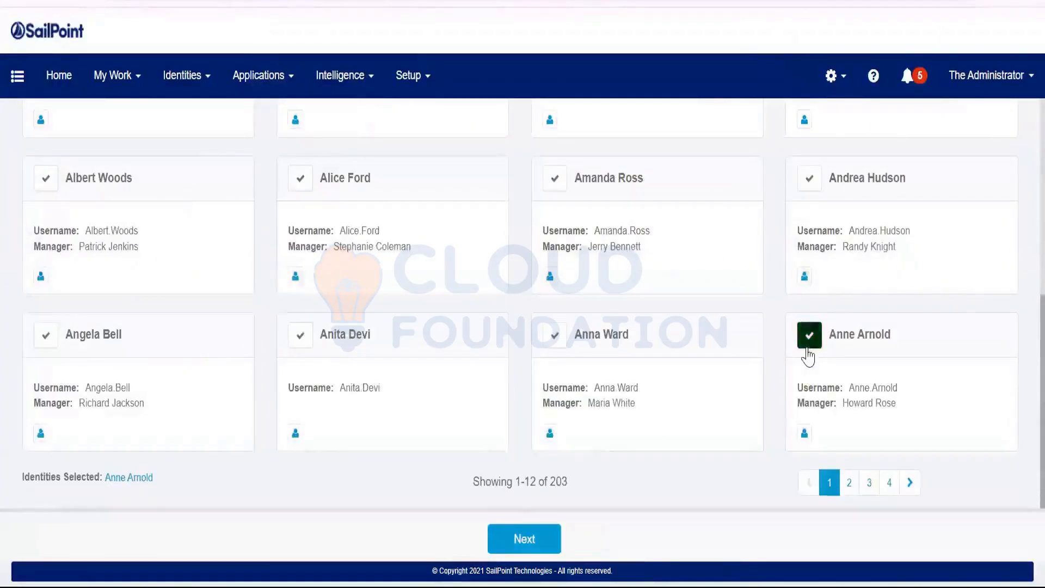
Replace the selected user with the third user on page 4 of the list.
click(809, 335)
click(749, 225)
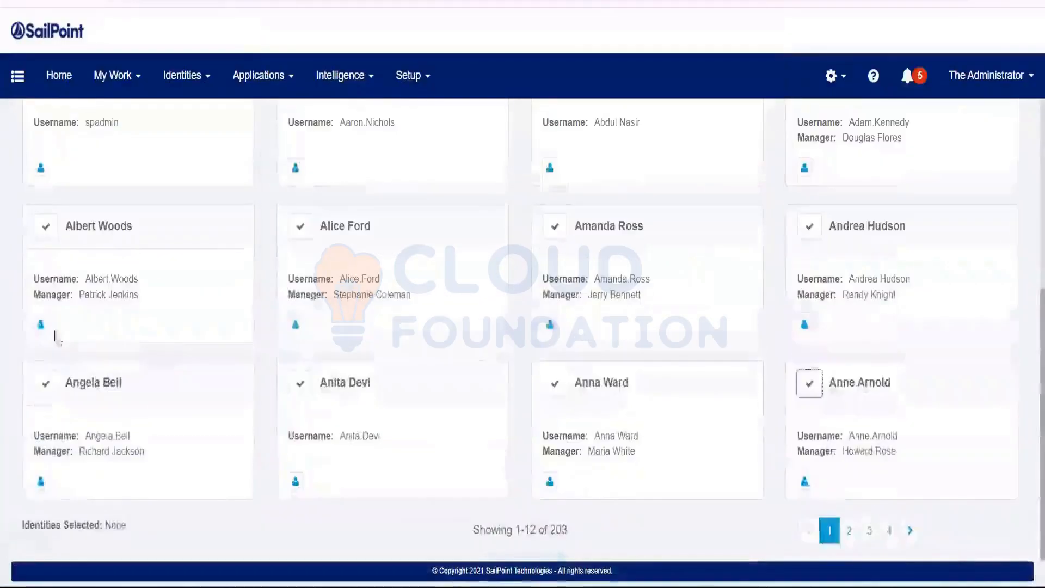
click(889, 536)
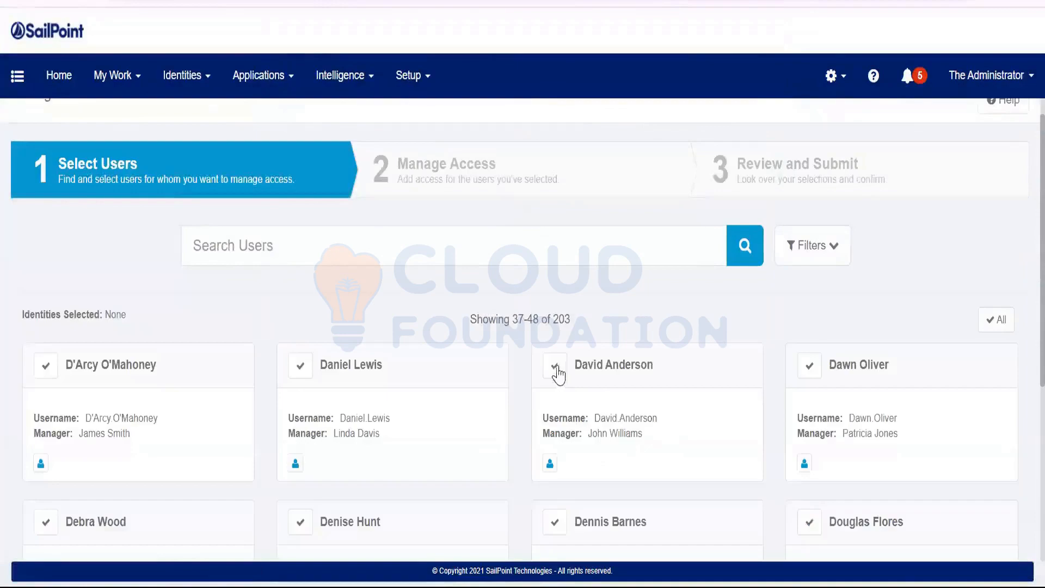
click(555, 366)
click(518, 539)
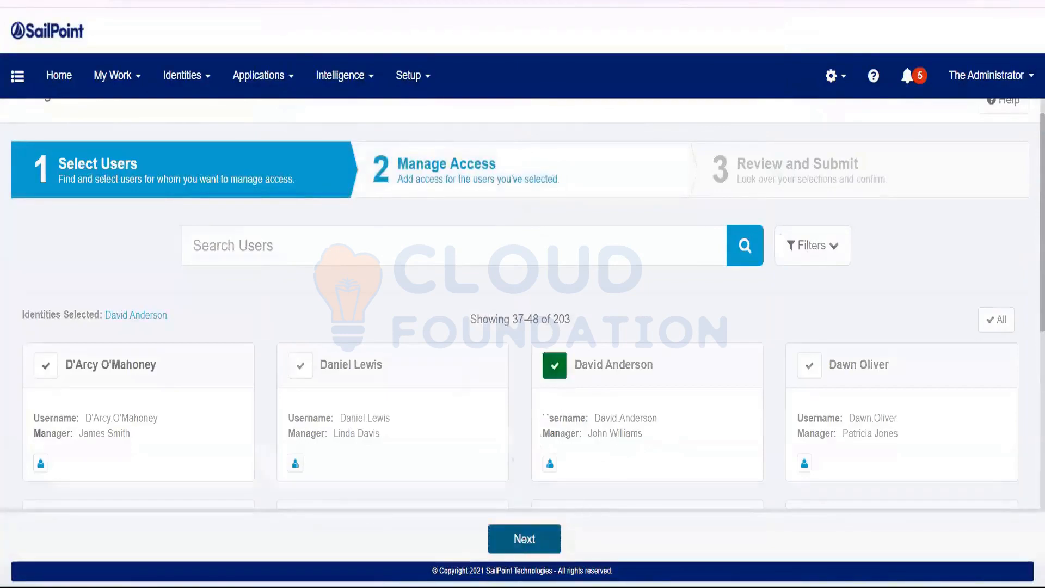
Request PRISM Manager and PRISM User for that user and submit the request.
scroll(154, 488, down, 4)
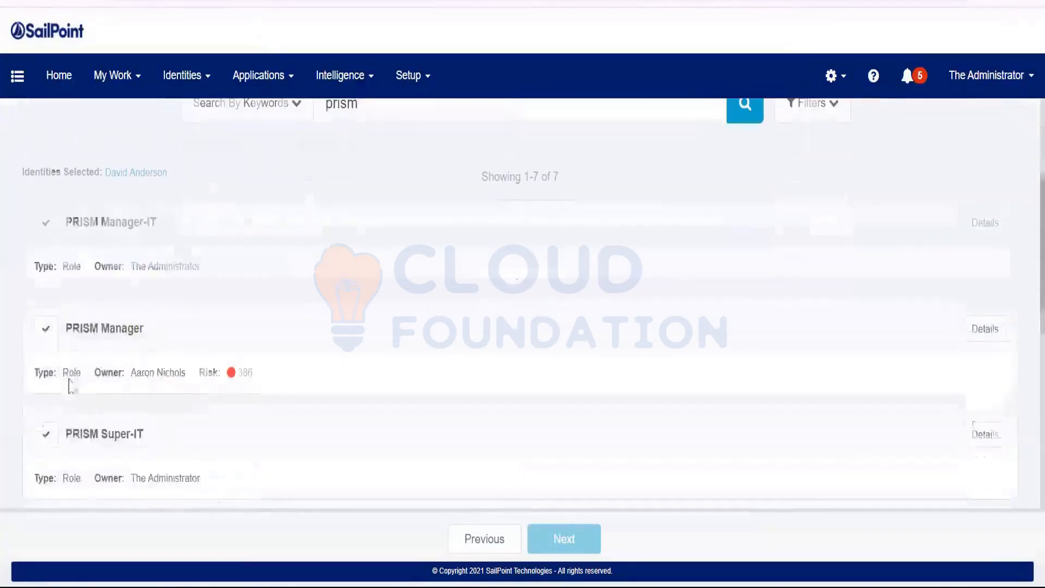
click(45, 329)
scroll(326, 337, down, 4)
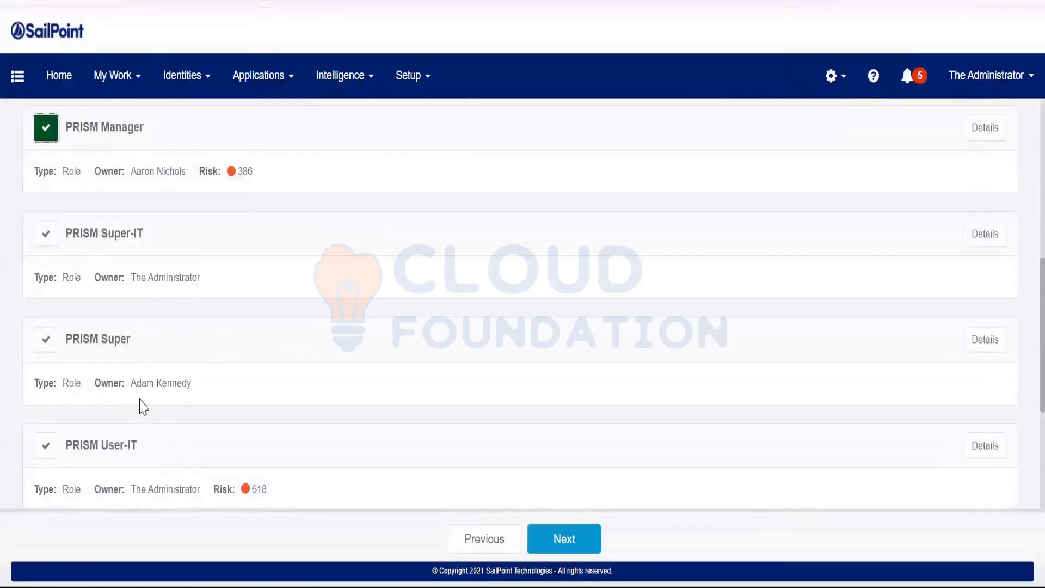
scroll(140, 406, down, 2)
click(45, 451)
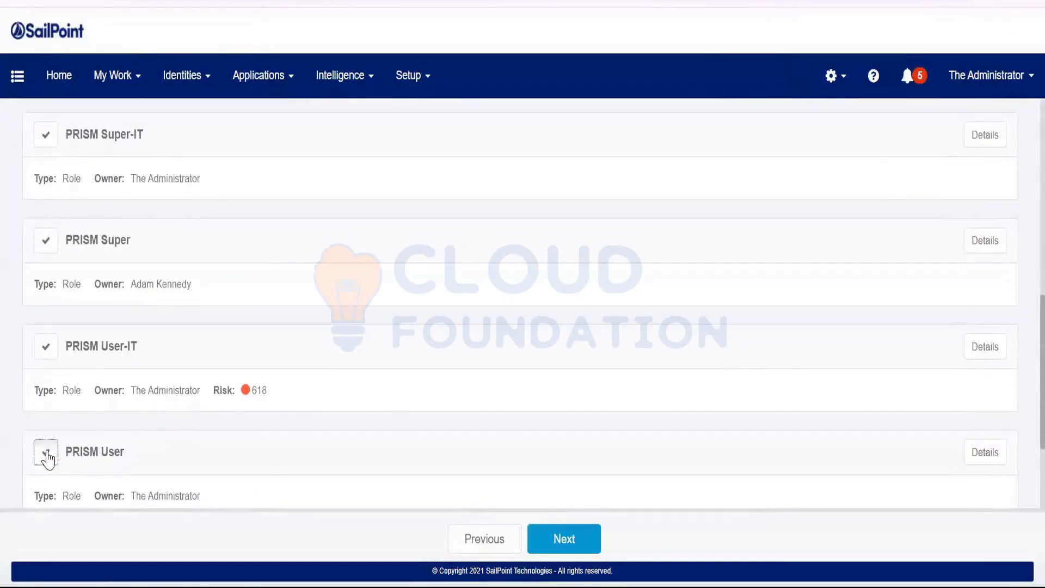
click(536, 536)
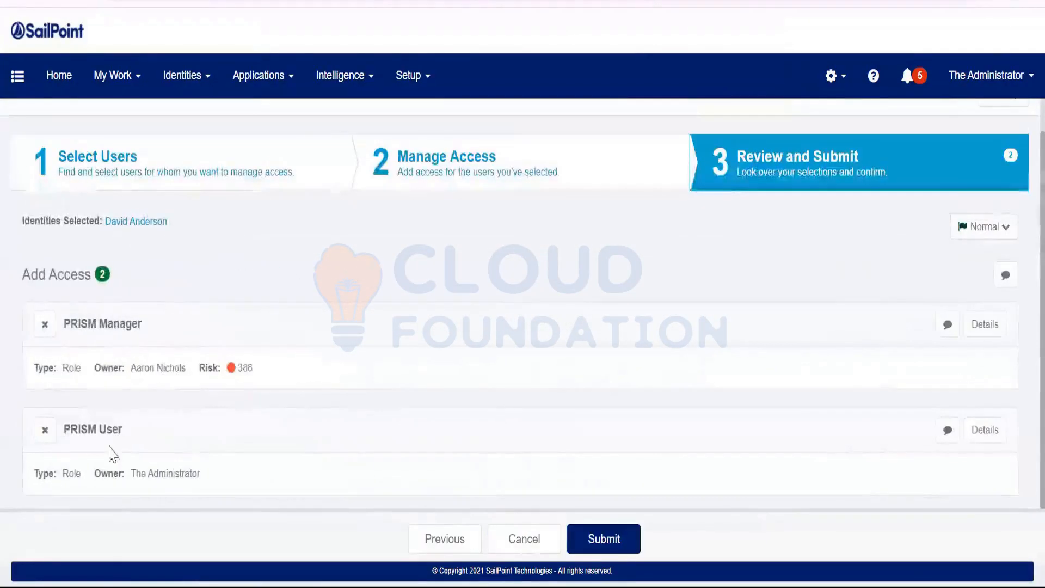
click(595, 536)
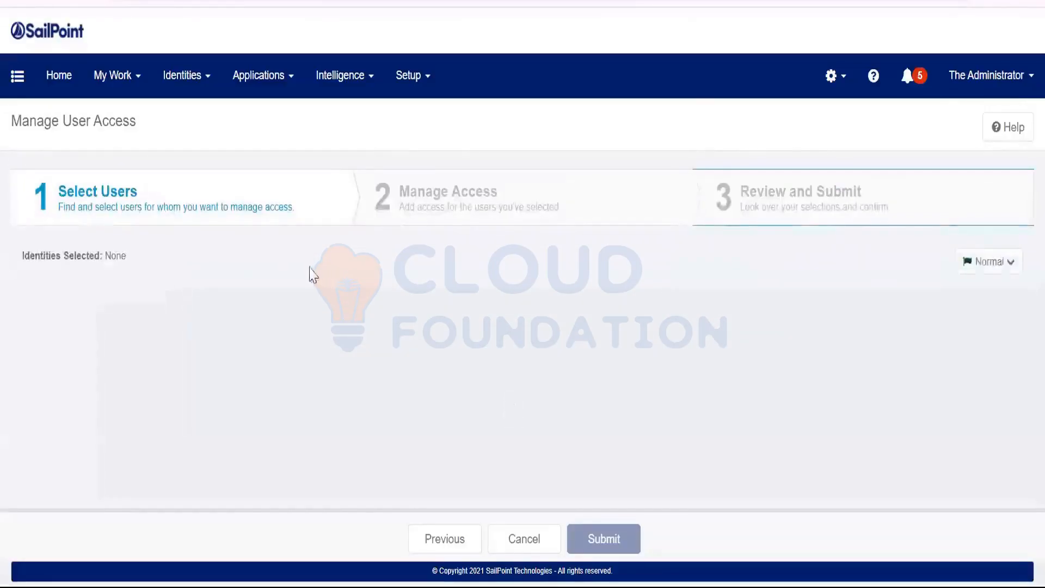
Confirm request 969's two PRISM roles both wait on manager approval, then go to Work Items.
click(113, 96)
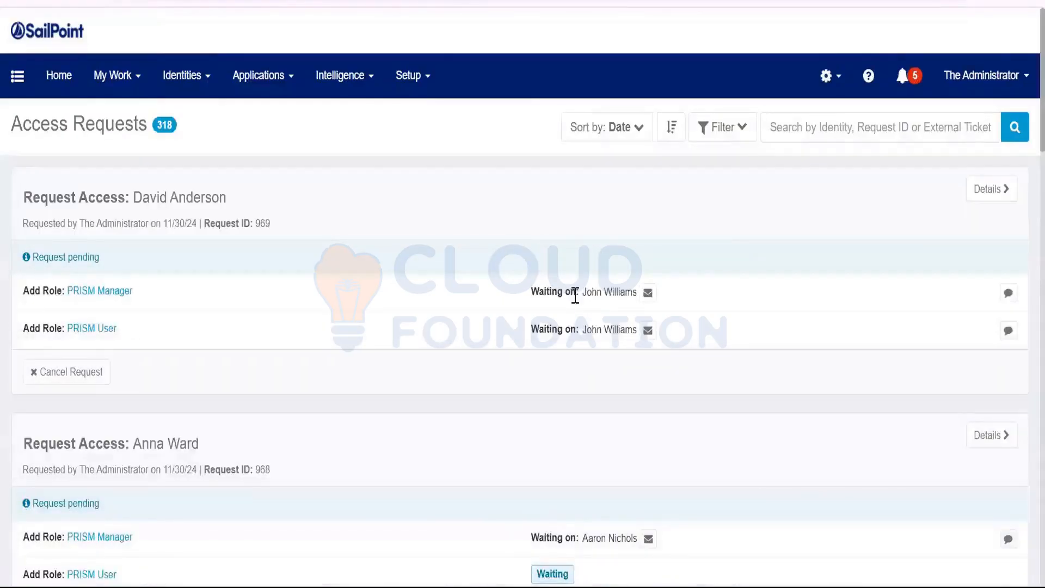
drag(576, 294, 618, 296)
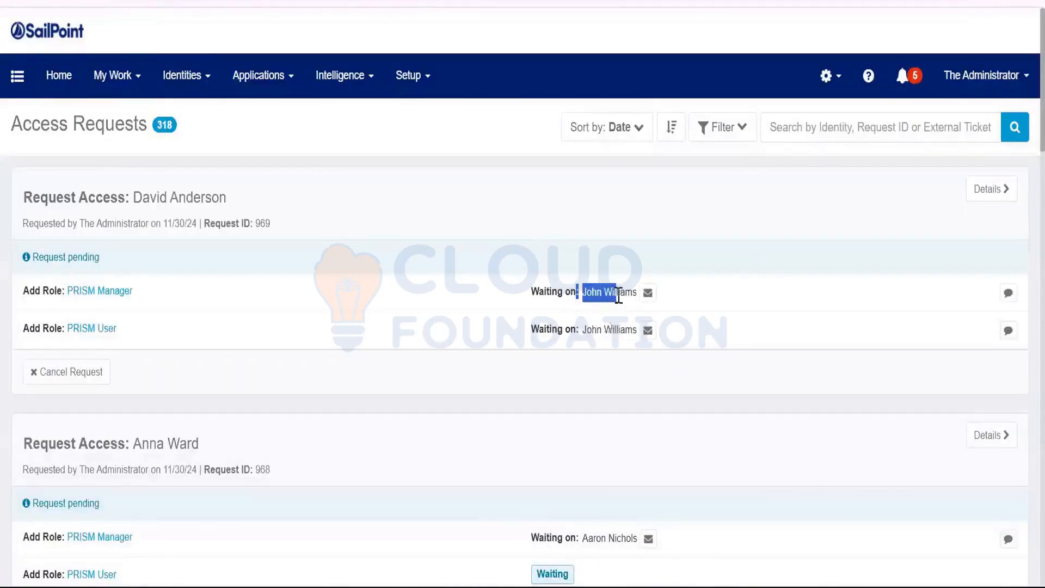
drag(575, 329, 632, 330)
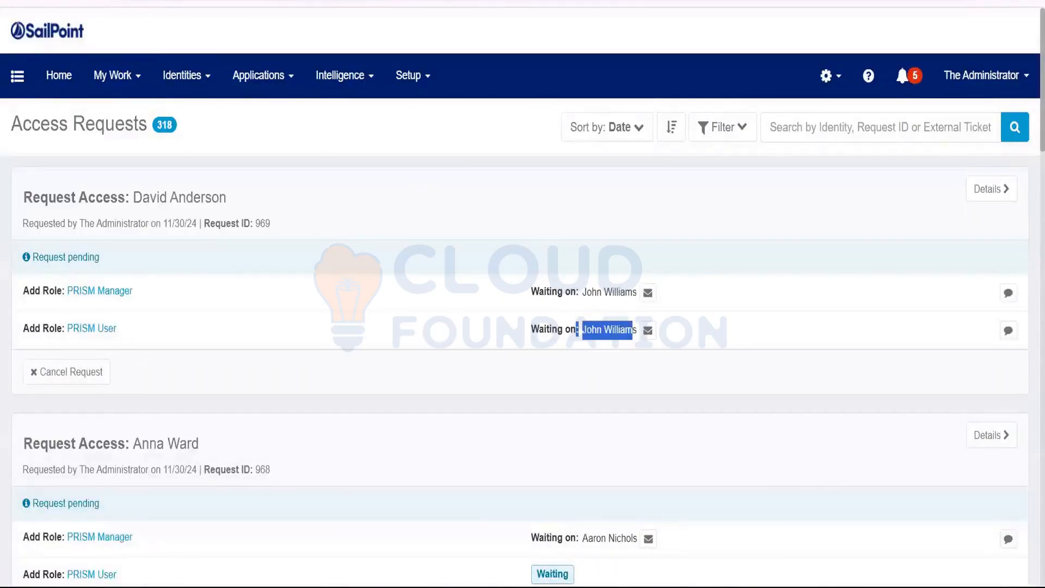
click(129, 80)
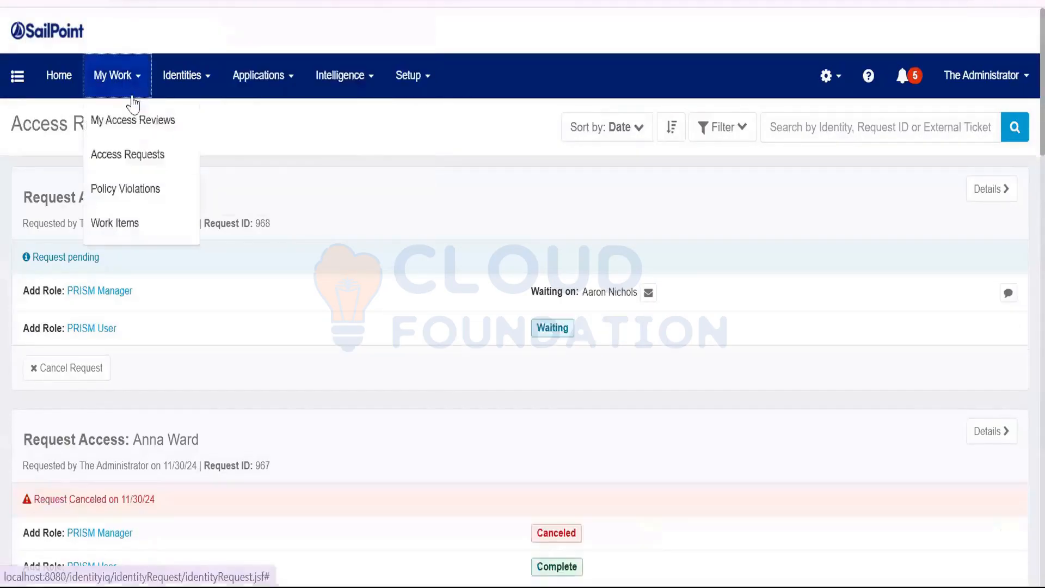
click(137, 236)
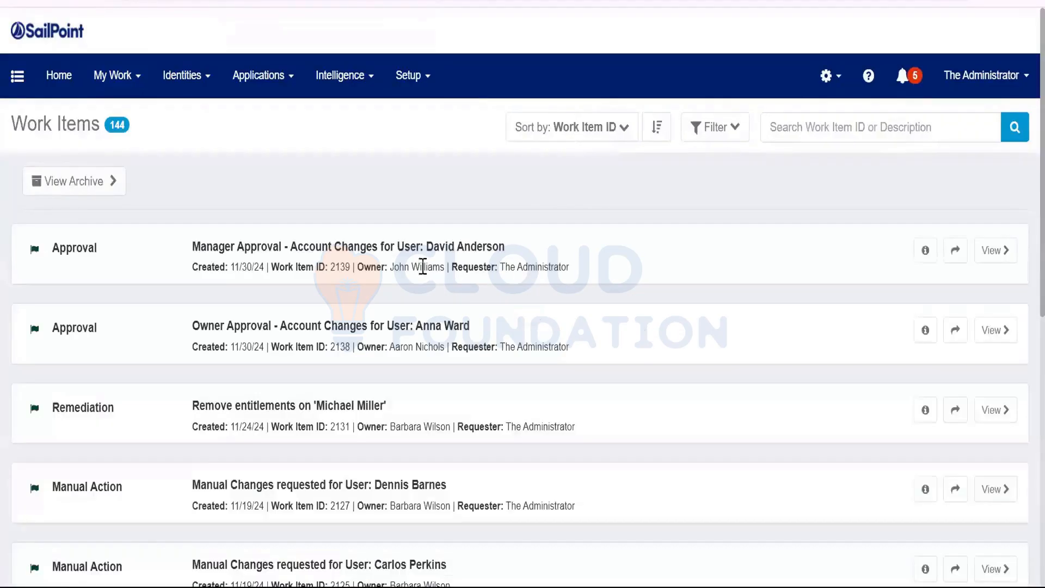
Forward the first approval work item to The Administrator.
click(954, 251)
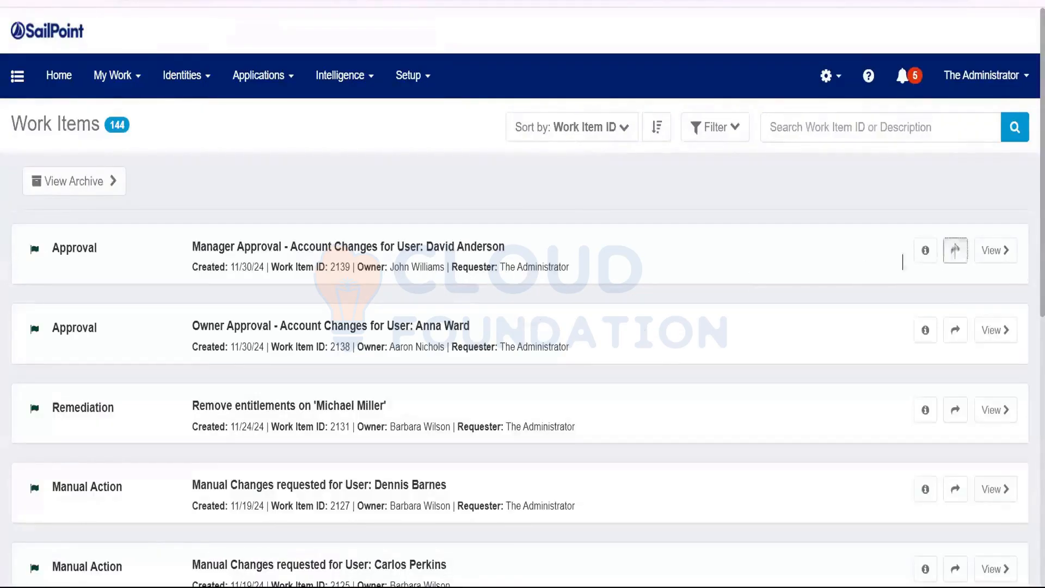
click(394, 146)
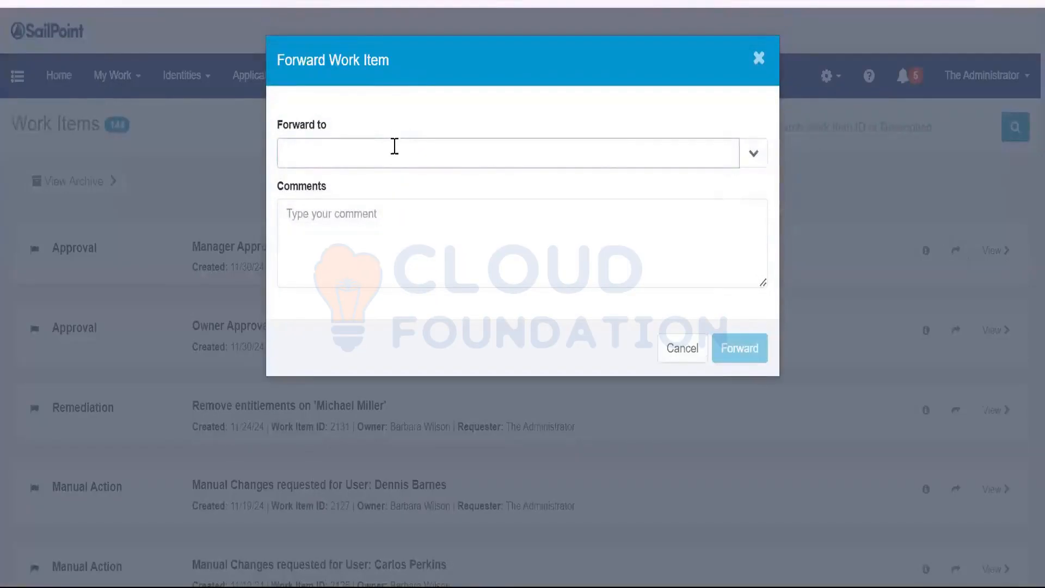
text(spad)
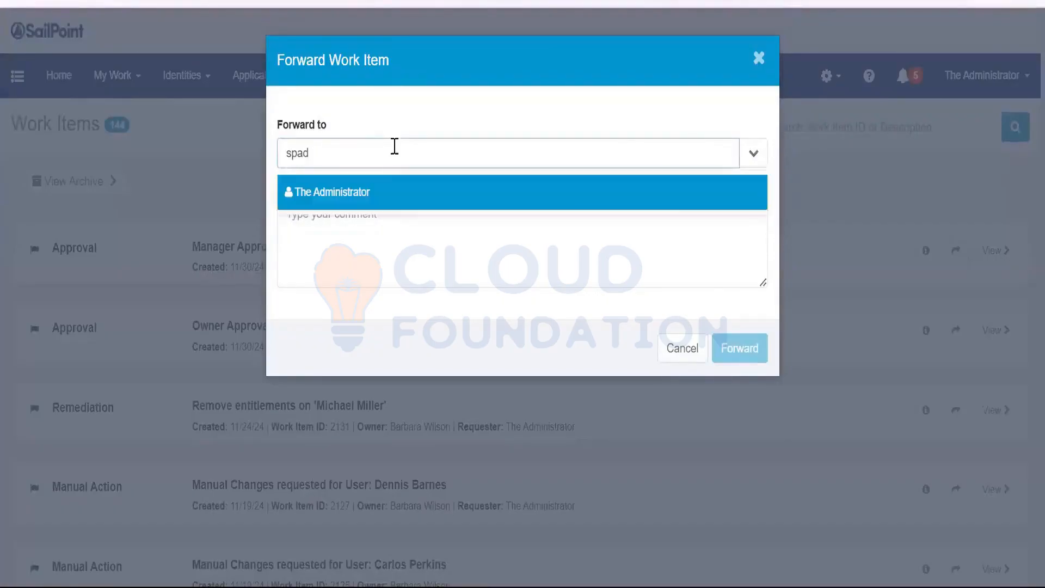
click(371, 198)
click(753, 356)
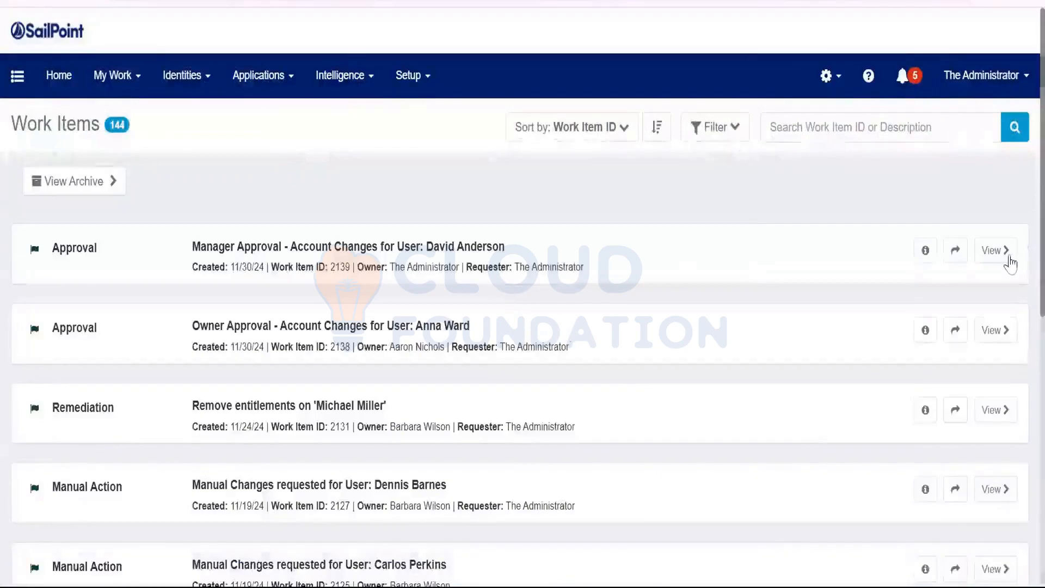
Approve All for PRISM Manager and PRISM User in work item 2139 and complete it.
click(1006, 257)
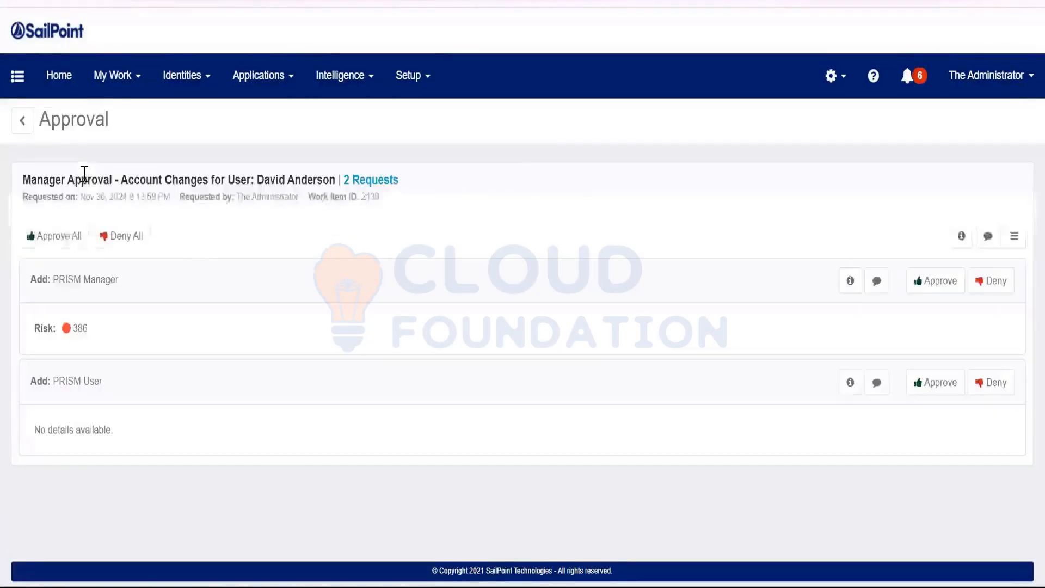
click(63, 236)
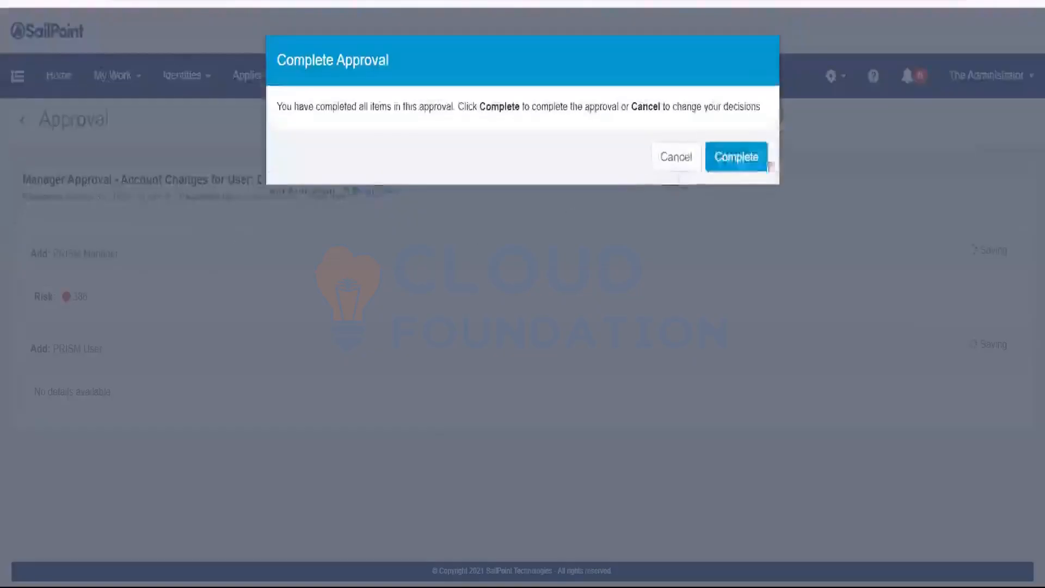
click(746, 167)
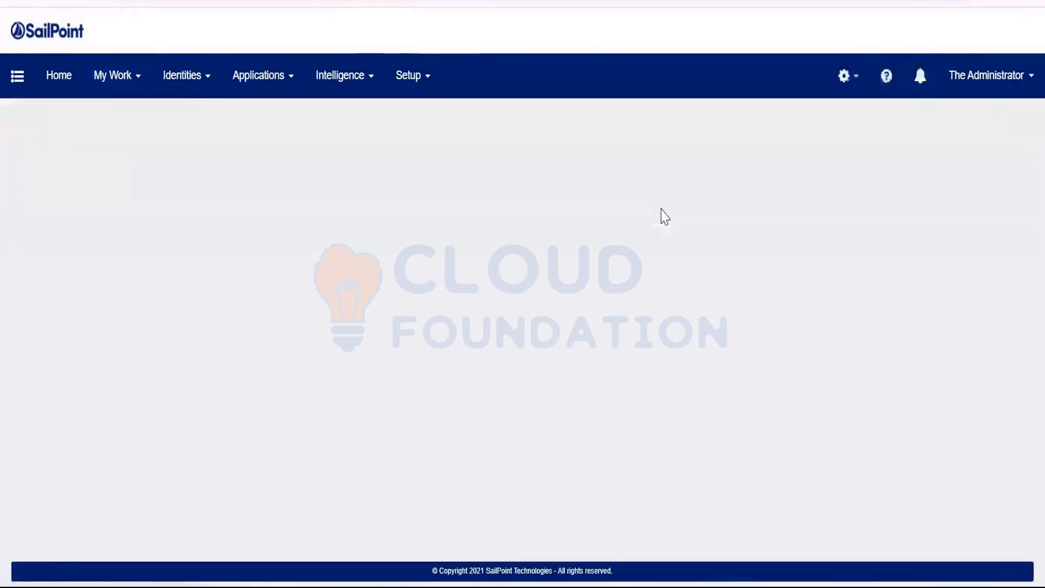
Confirm request 969's PRISM User item is still waiting on its approver.
scroll(664, 216, down, 2)
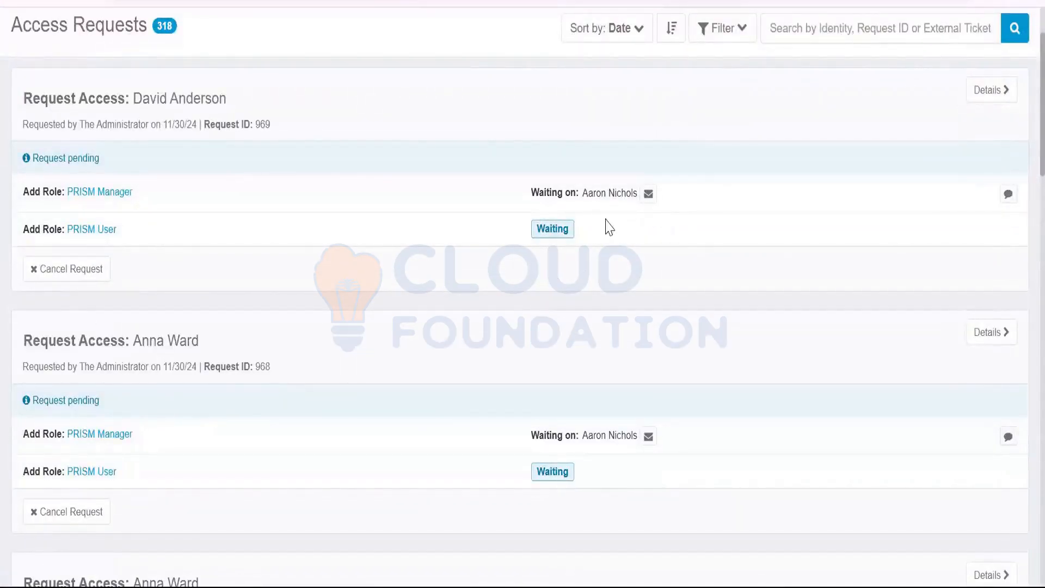
drag(581, 199, 636, 196)
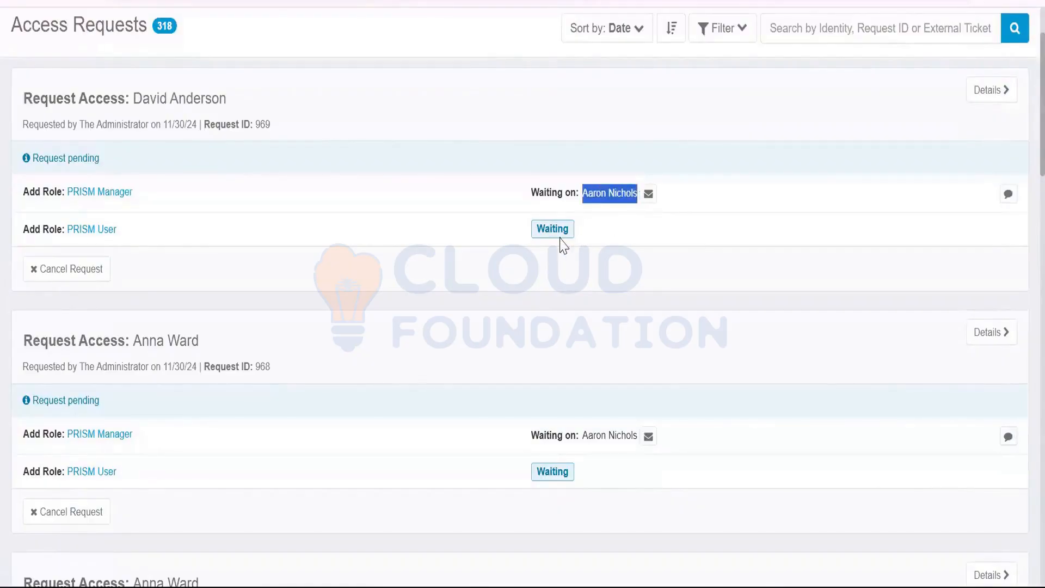
drag(534, 228, 570, 229)
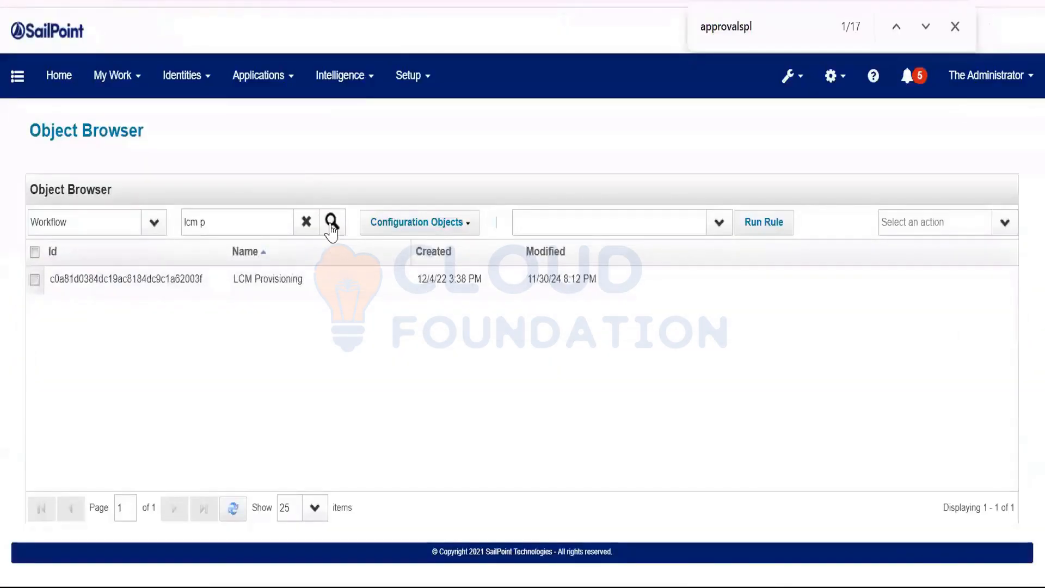
Open the LCM Provisioning workflow XML and locate the 'serial' approvalMode initializer.
click(288, 281)
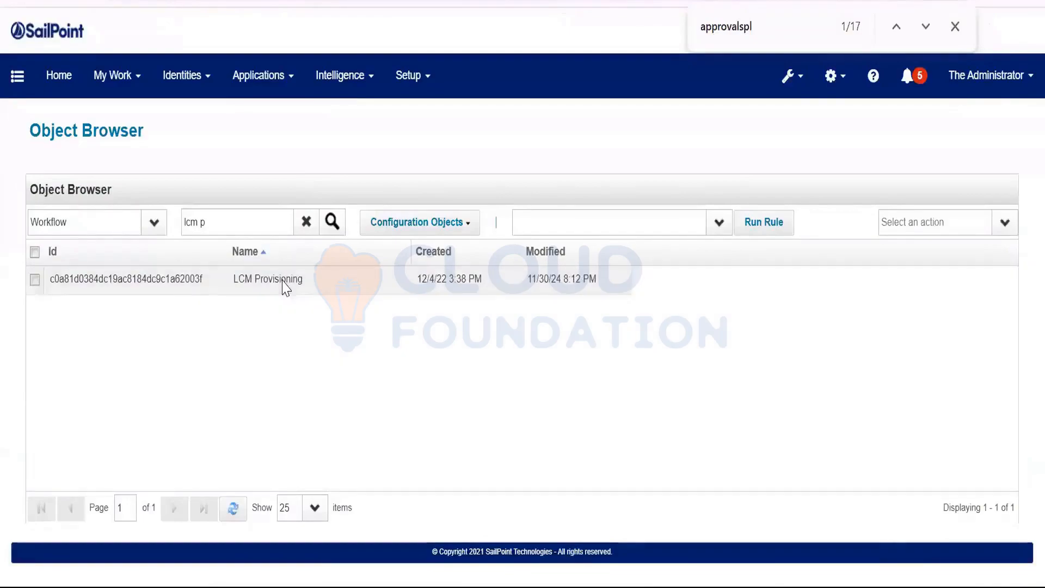
click(283, 282)
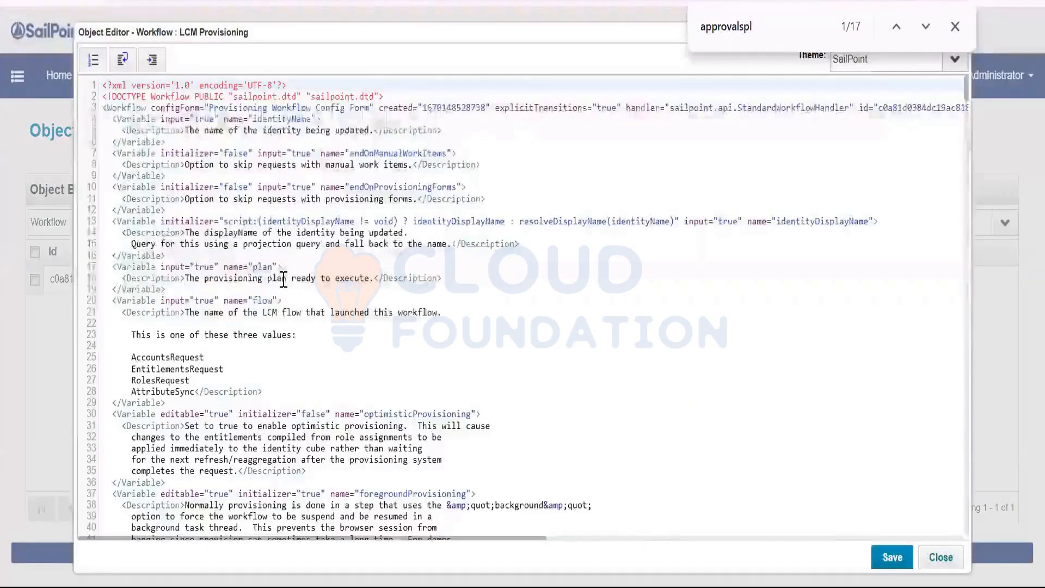
scroll(283, 282, down, 10)
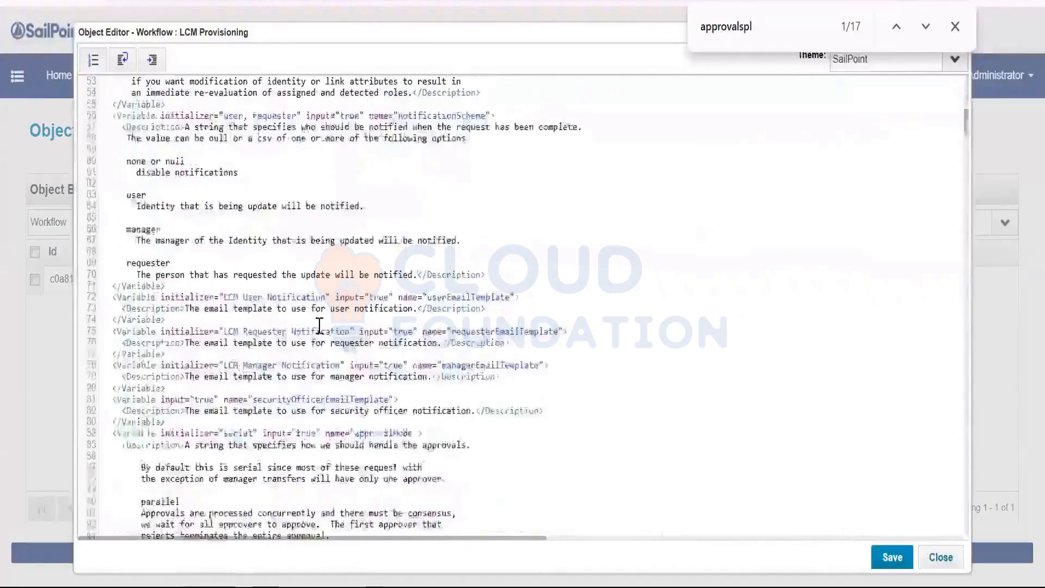
scroll(320, 325, down, 2)
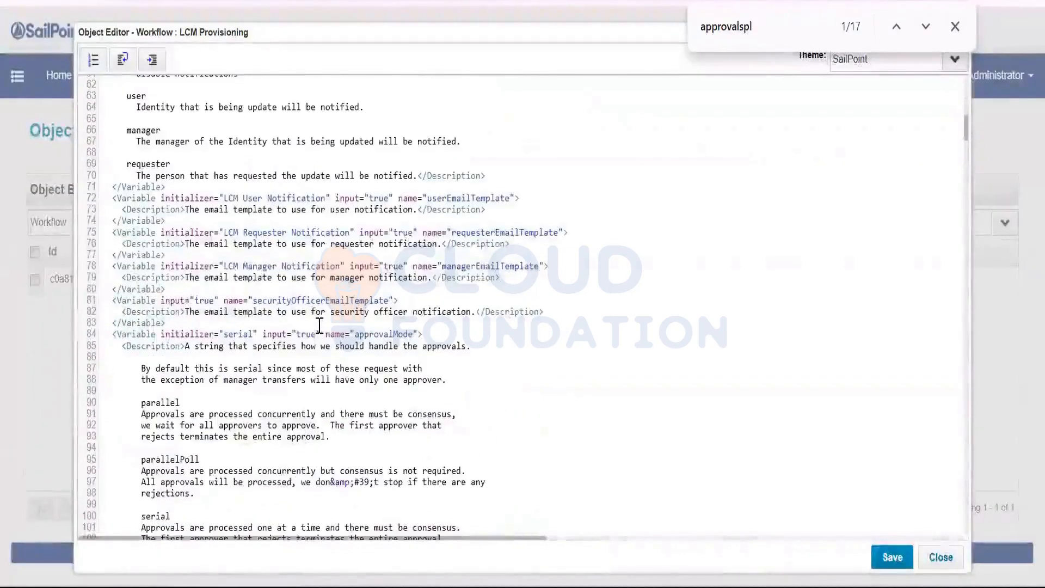
double_click(243, 336)
scroll(158, 416, down, 4)
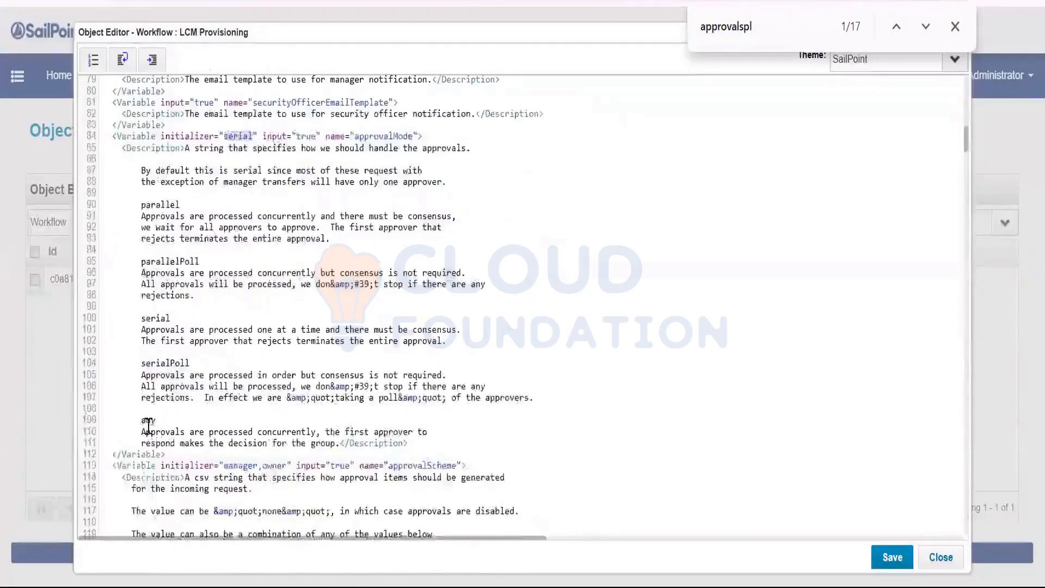
Copy 'any' from the description and paste it over 'serial' in approvalMode.
double_click(148, 420)
key(ctrl+c)
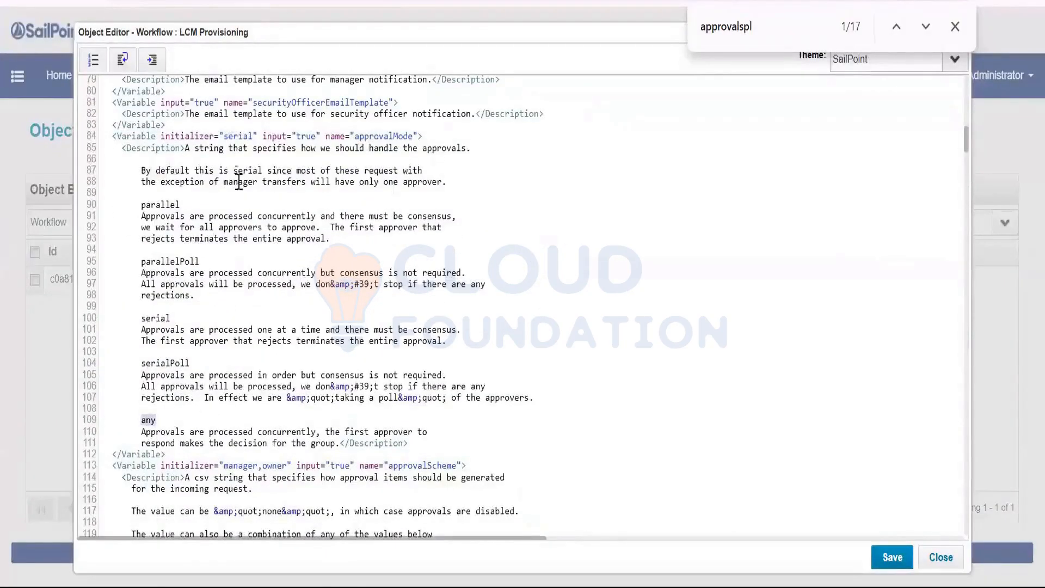
double_click(238, 136)
key(ctrl+v)
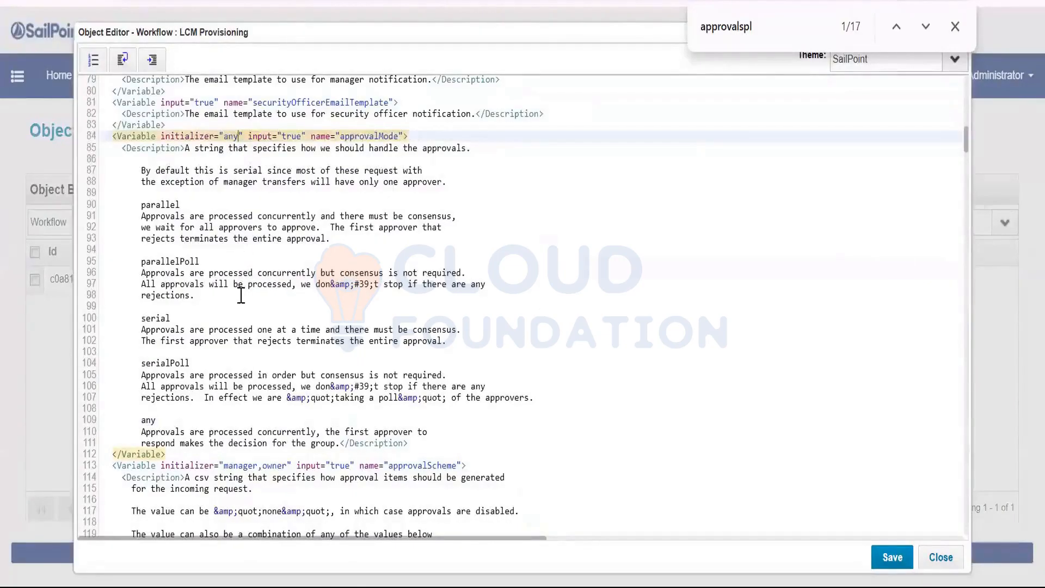
scroll(312, 173, down, 5)
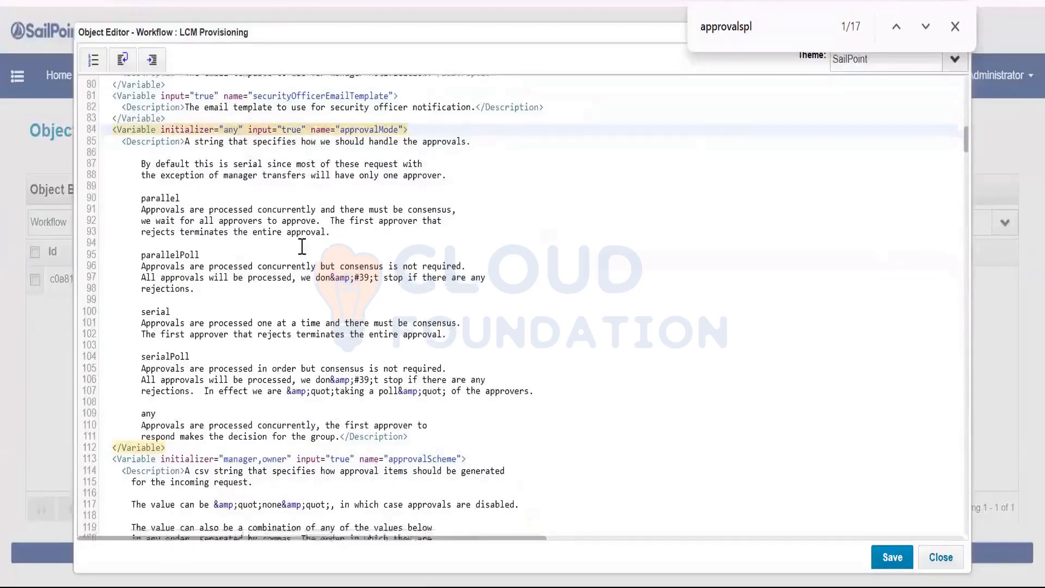
scroll(301, 285, down, 10)
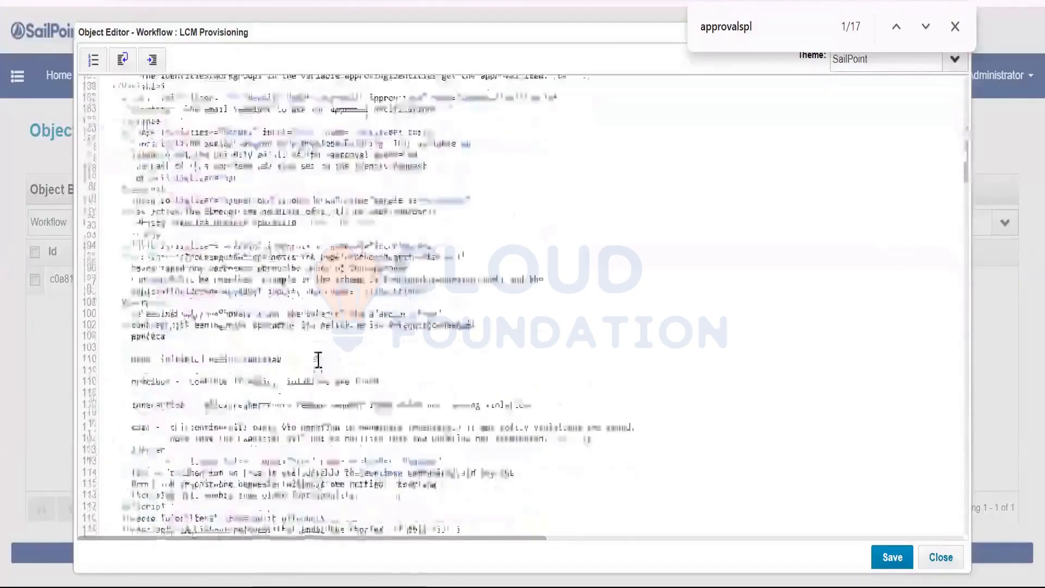
scroll(319, 359, down, 10)
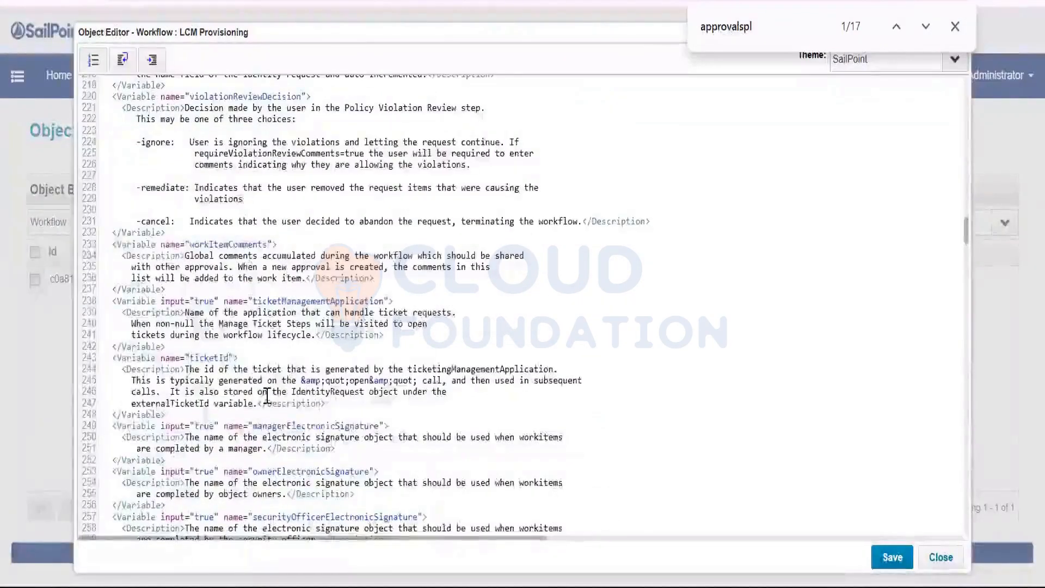
scroll(267, 396, up, 3)
scroll(267, 396, up, 3)
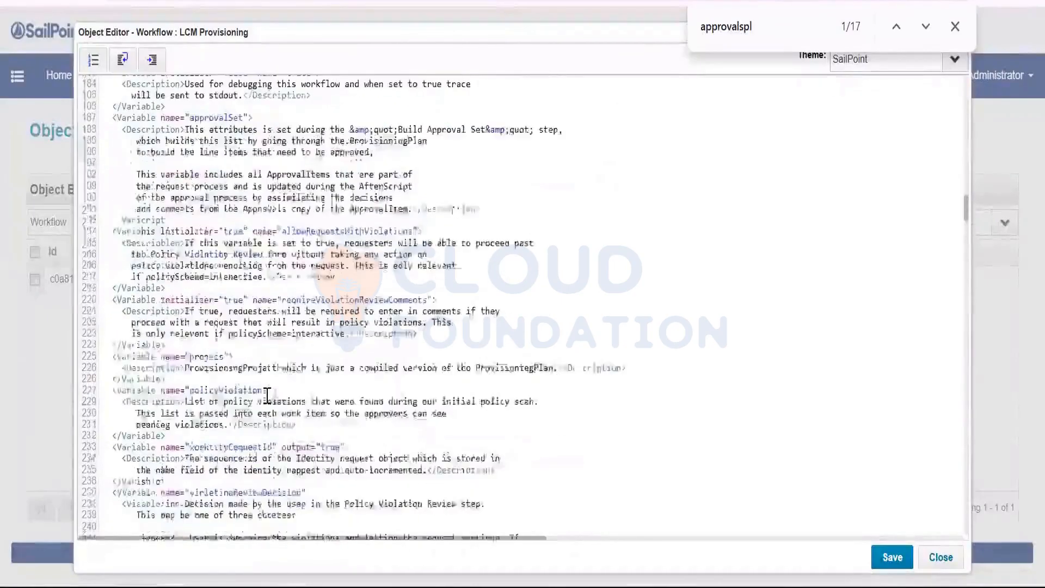
scroll(267, 396, down, 10)
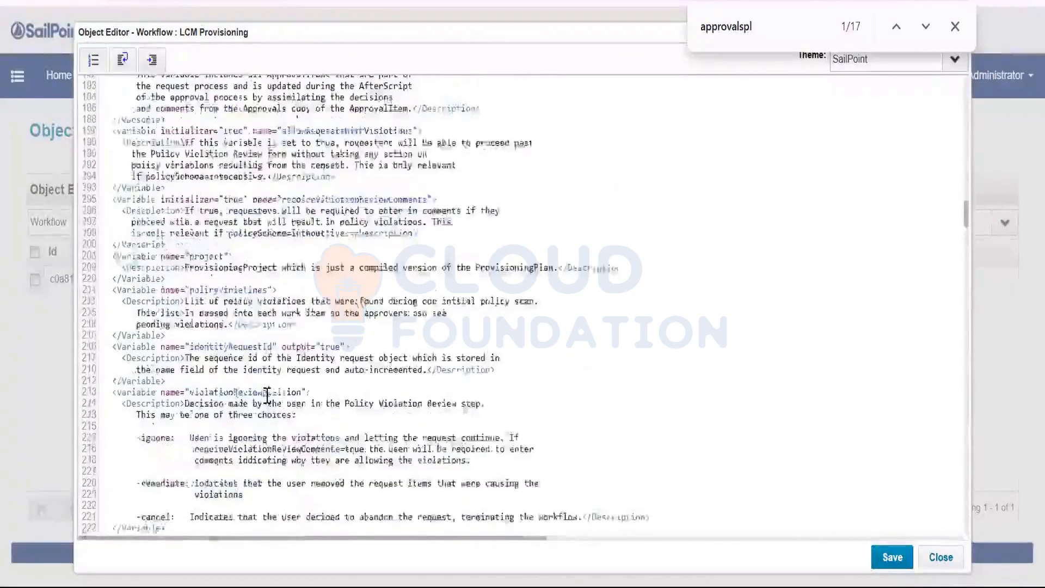
scroll(268, 396, down, 6)
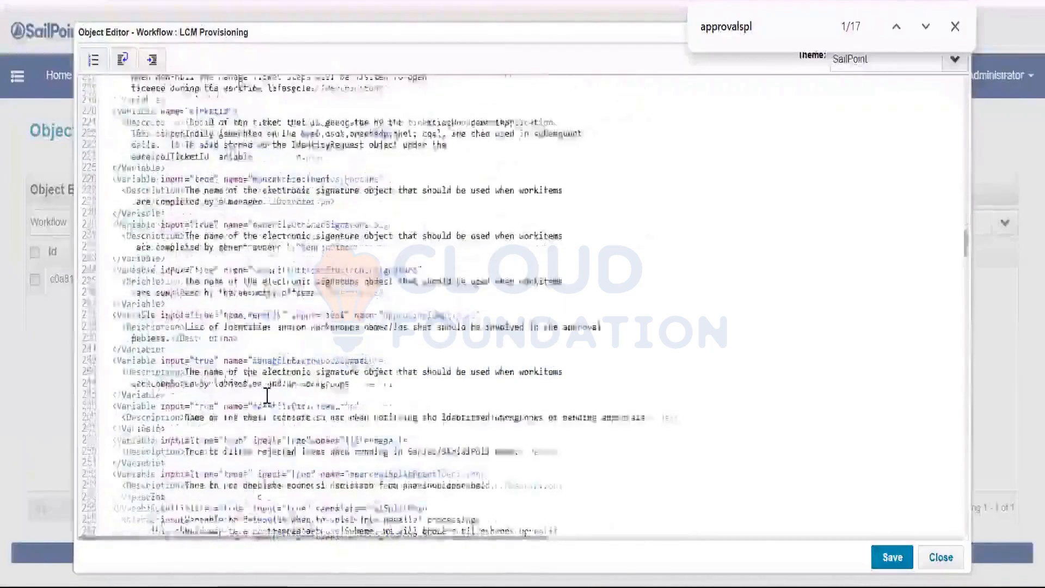
click(362, 359)
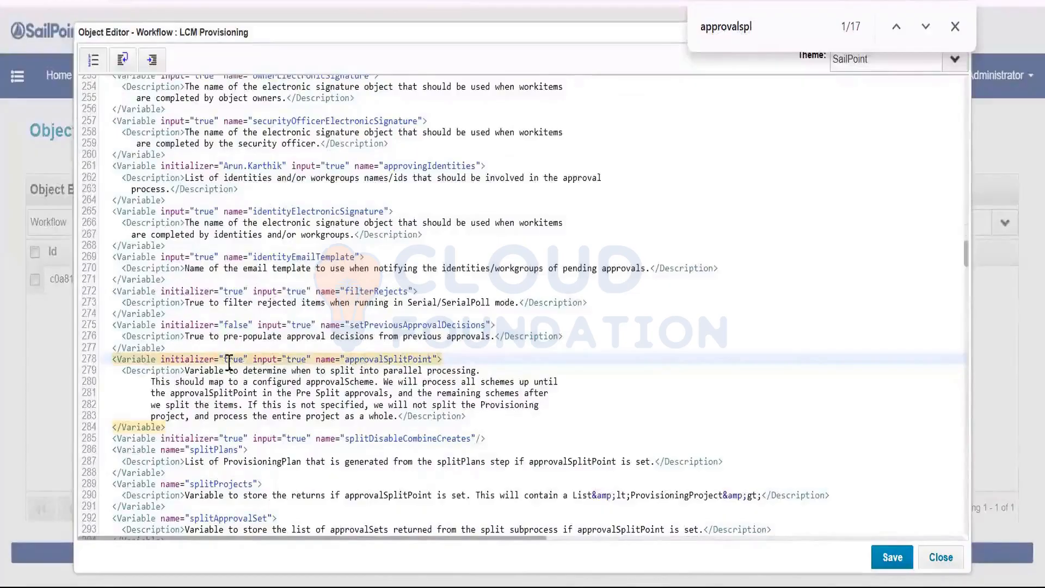
Change the approvalSplitPoint initializer from 'true' to 'owner'.
double_click(239, 360)
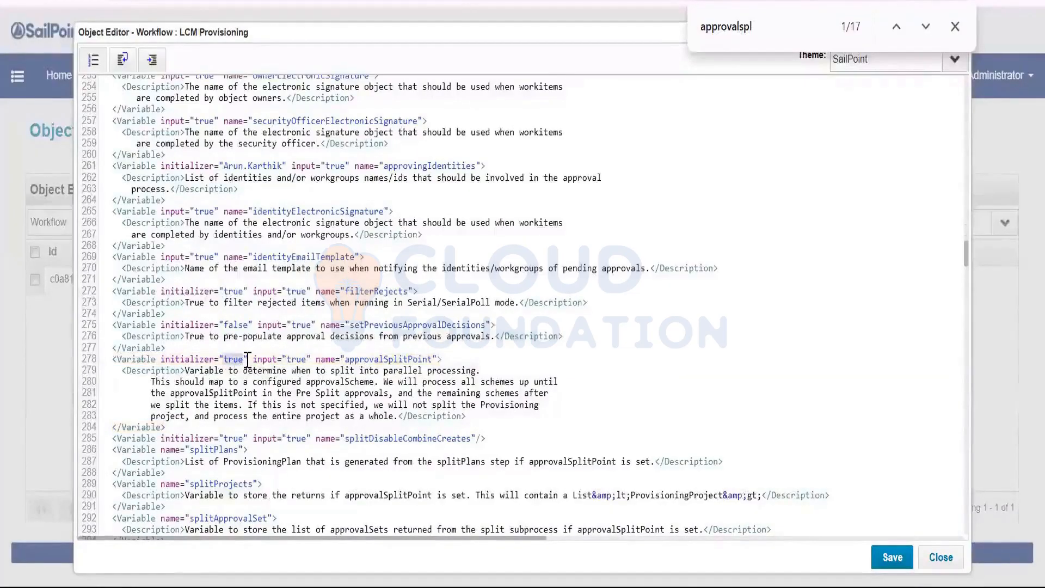
text(owner)
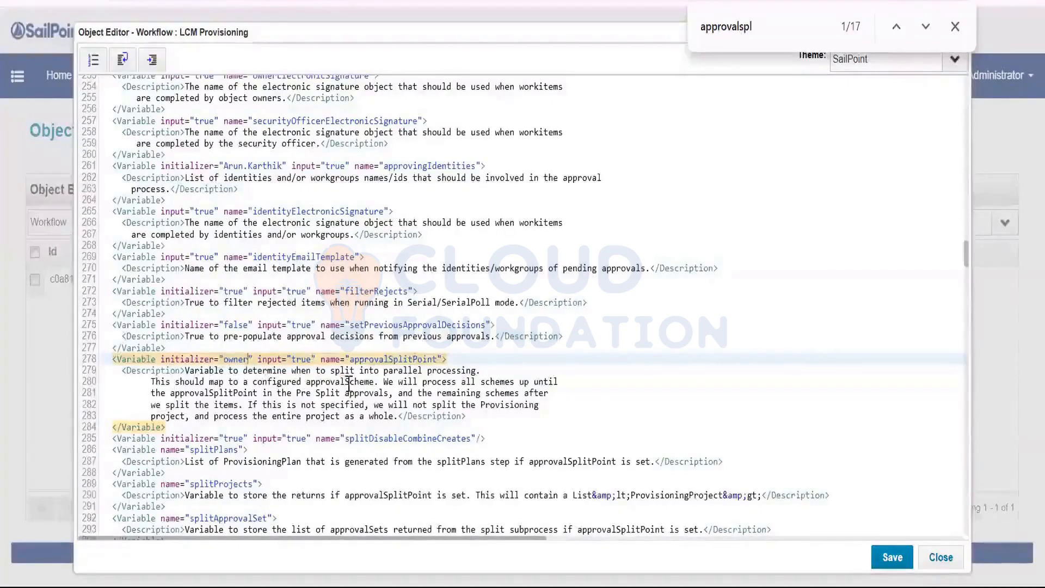
click(385, 359)
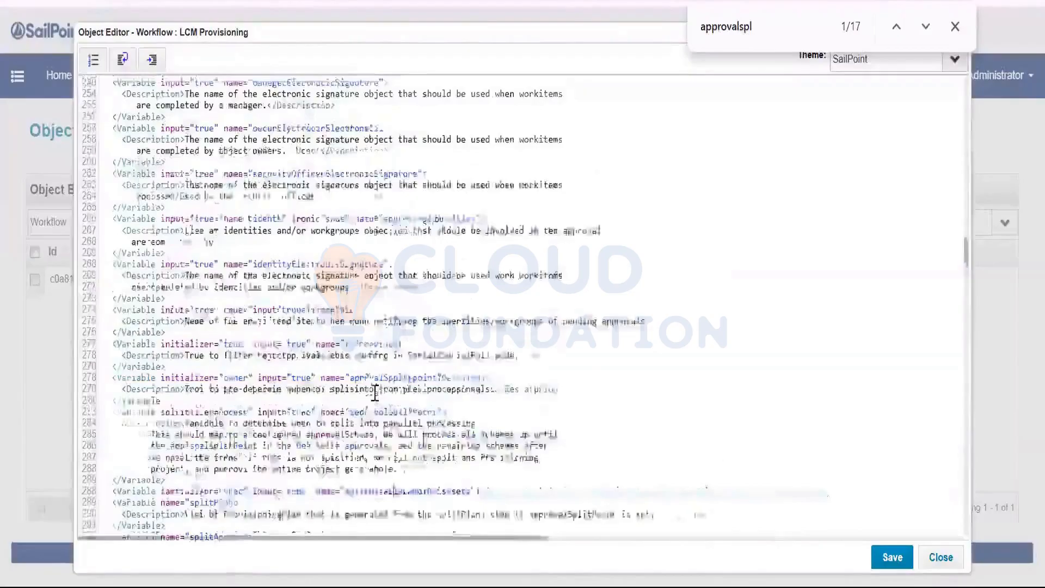
Verify approvalMode reads 'any' and save the LCM Provisioning workflow.
scroll(374, 392, up, 20)
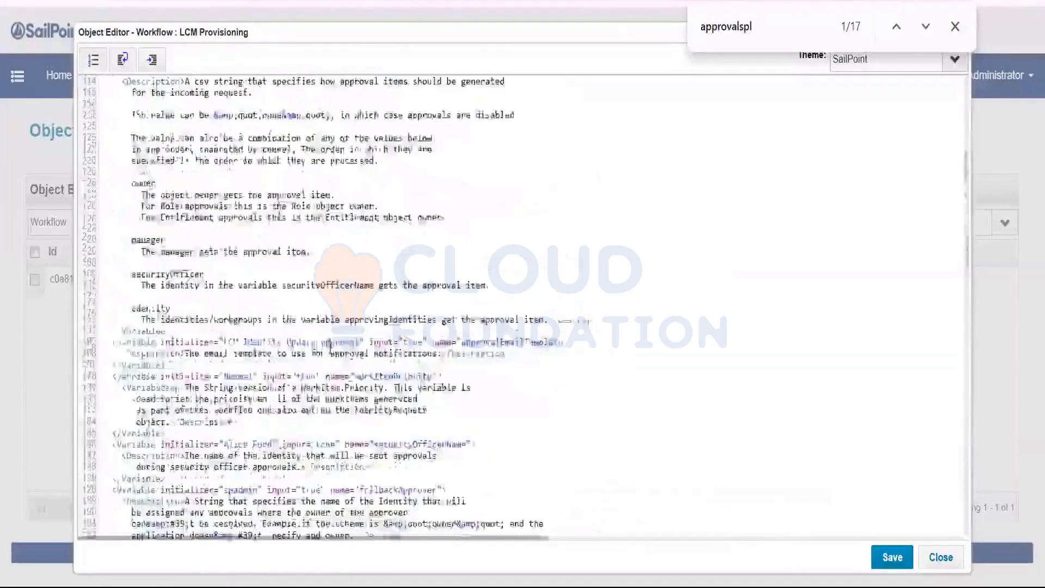
scroll(328, 340, up, 10)
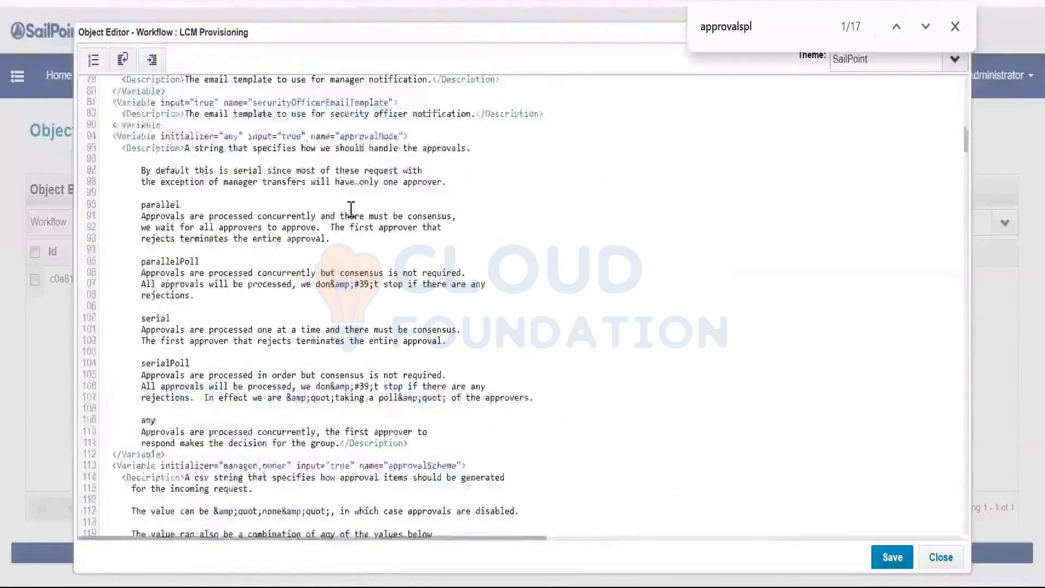
click(363, 136)
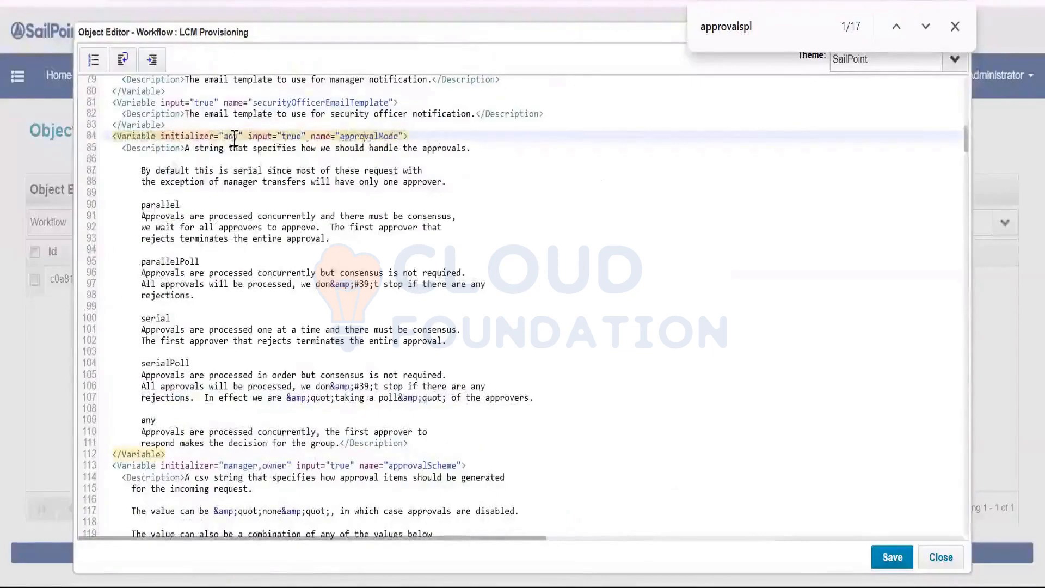
double_click(234, 137)
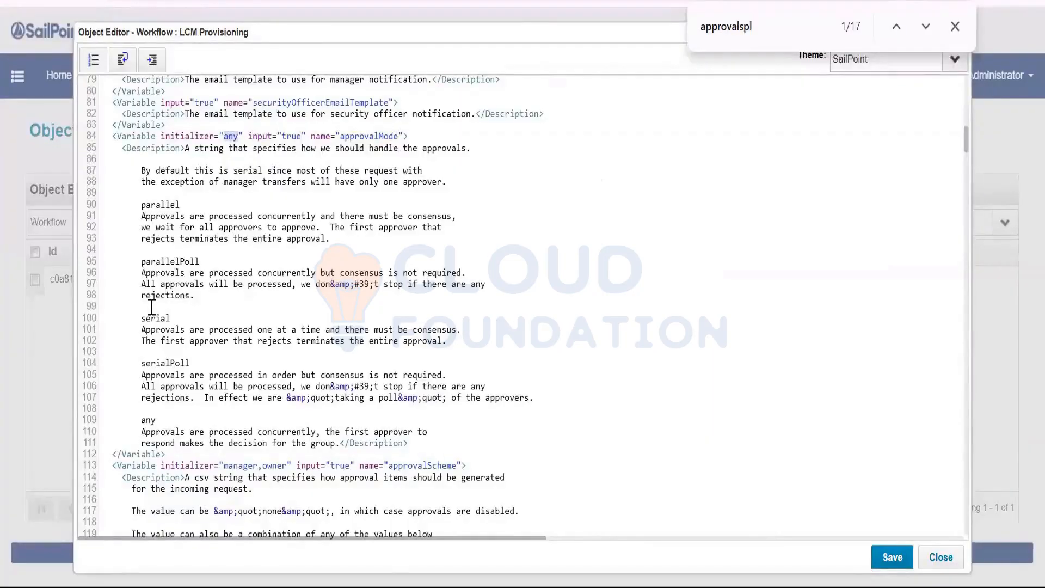
click(892, 557)
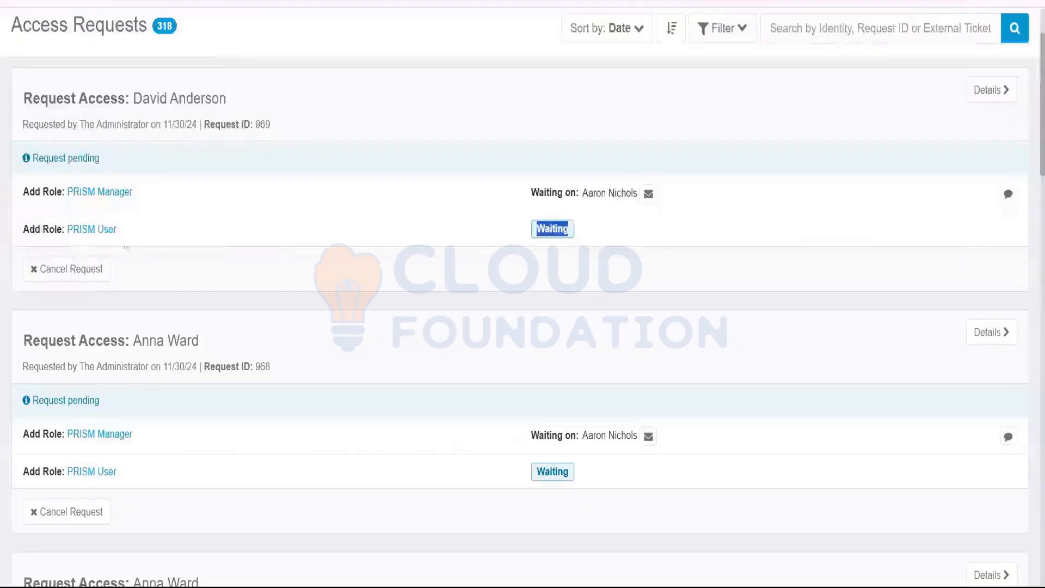
Cancel PRISM access request 969, confirming in the dialog.
click(70, 269)
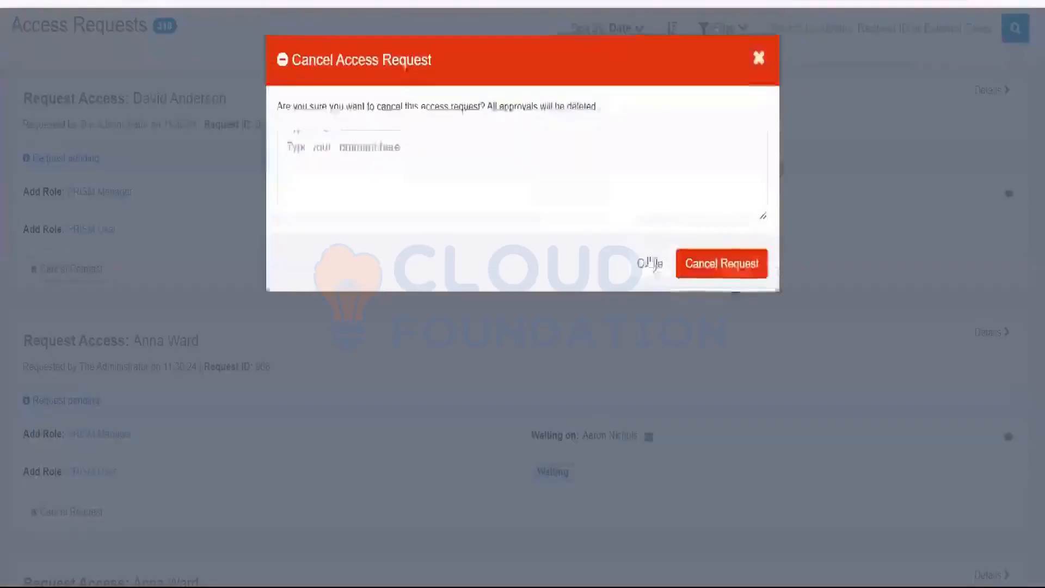
click(727, 272)
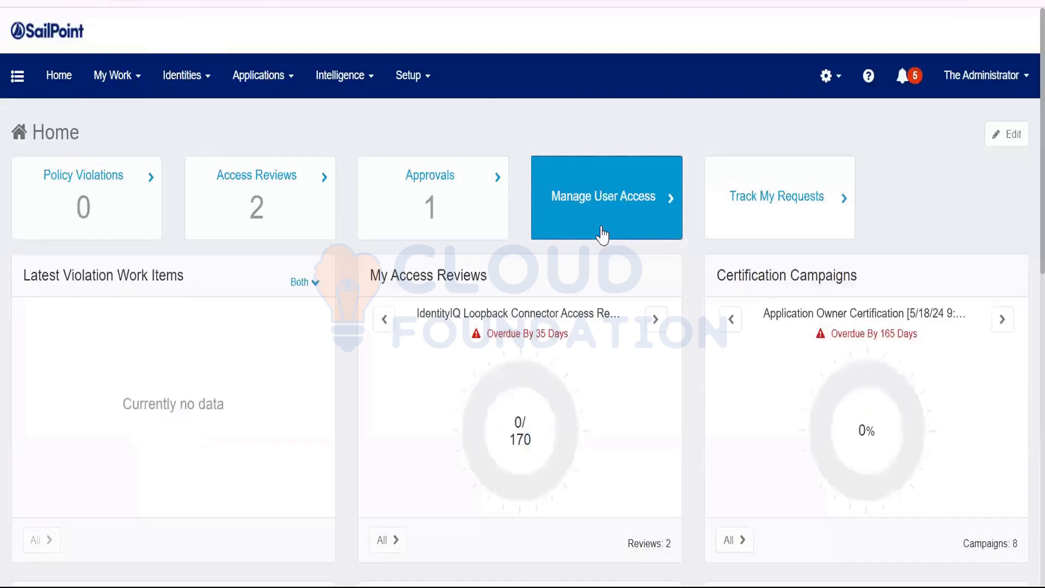
Start a Manage User Access request and select the target user by name search.
click(601, 234)
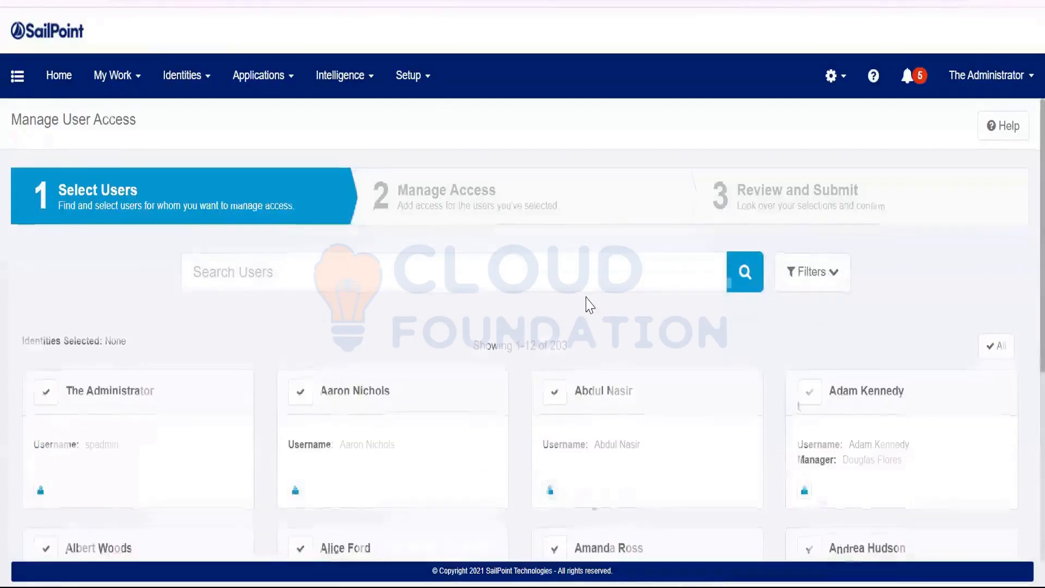
scroll(588, 300, down, 5)
scroll(385, 221, up, 5)
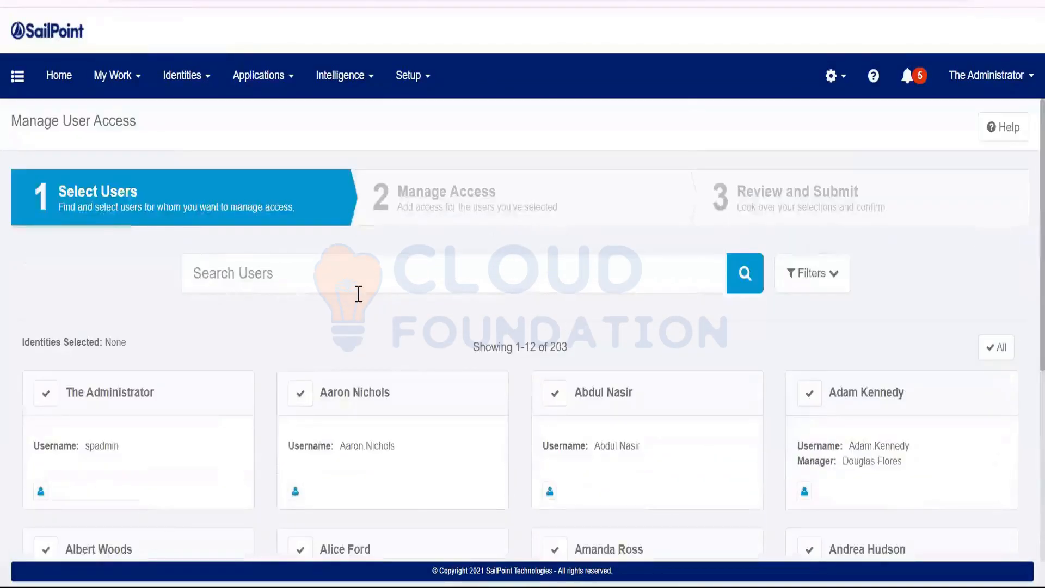
click(364, 284)
text(David)
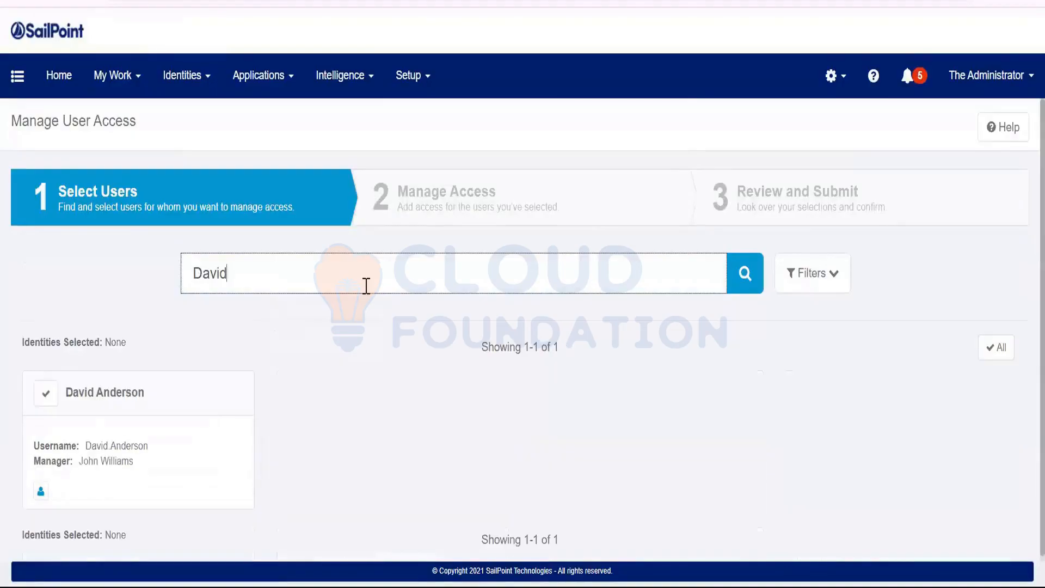
click(43, 398)
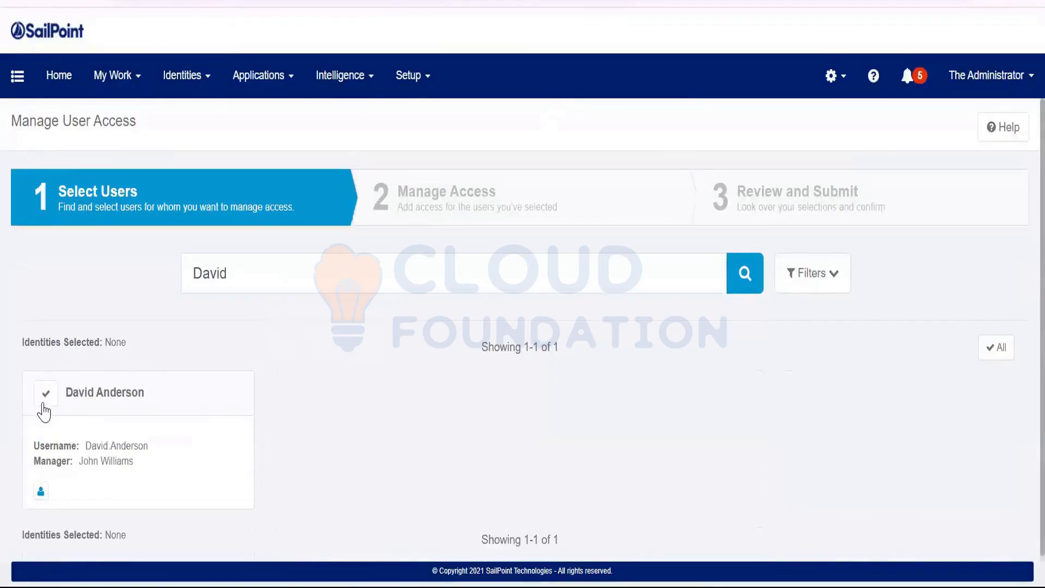
click(523, 539)
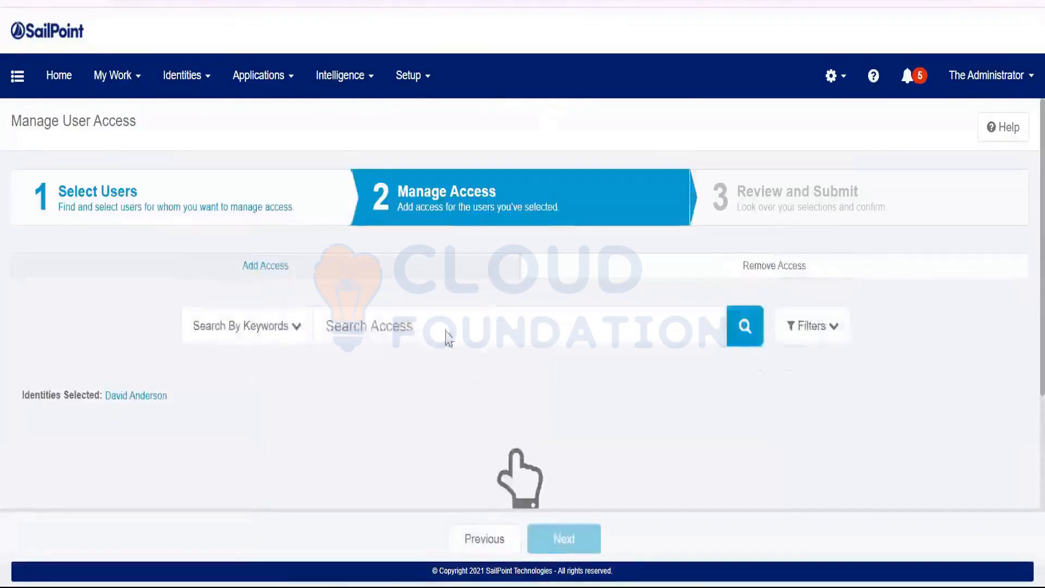
Search 'prism', add the PRISM Manager and PRISM User roles, and submit the request.
click(449, 337)
click(439, 413)
key(Return)
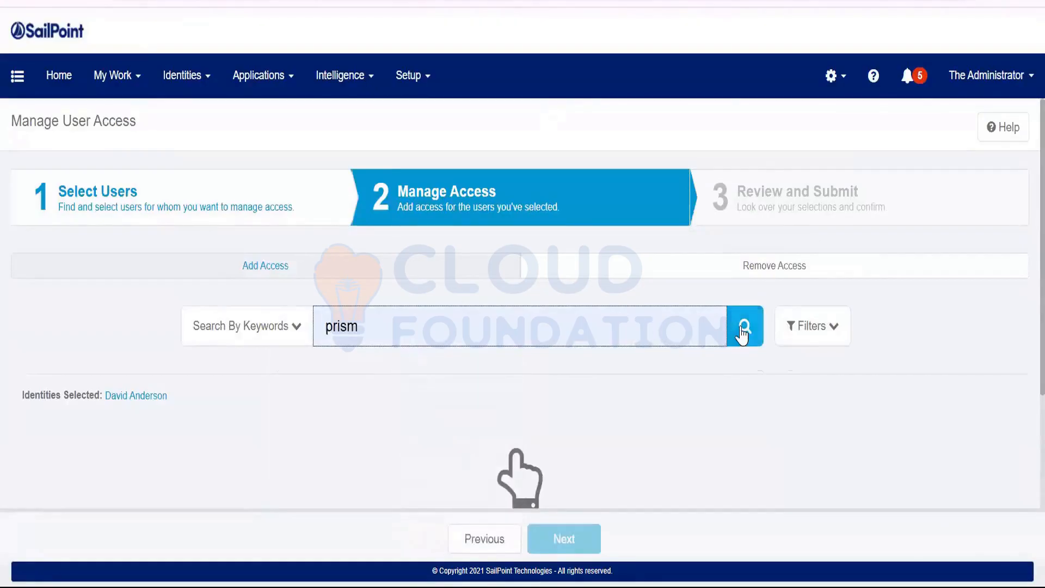
scroll(273, 422, down, 4)
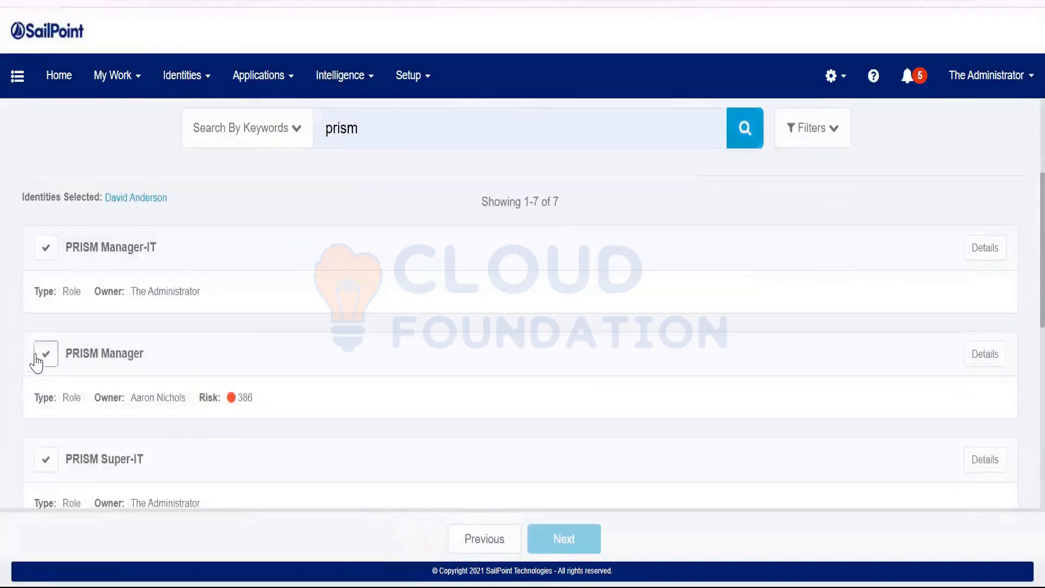
click(138, 354)
scroll(138, 353, down, 8)
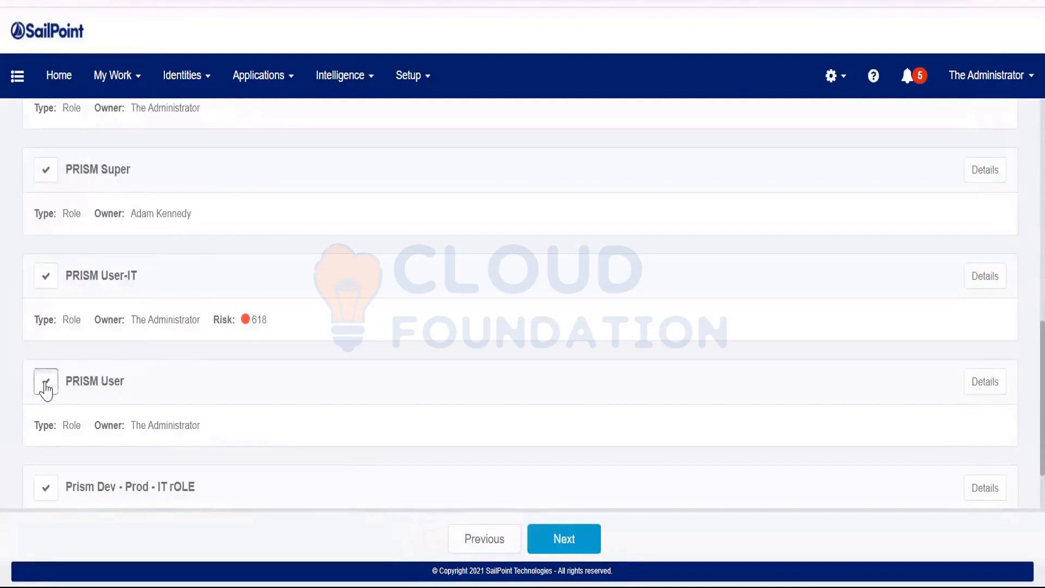
click(46, 381)
click(560, 541)
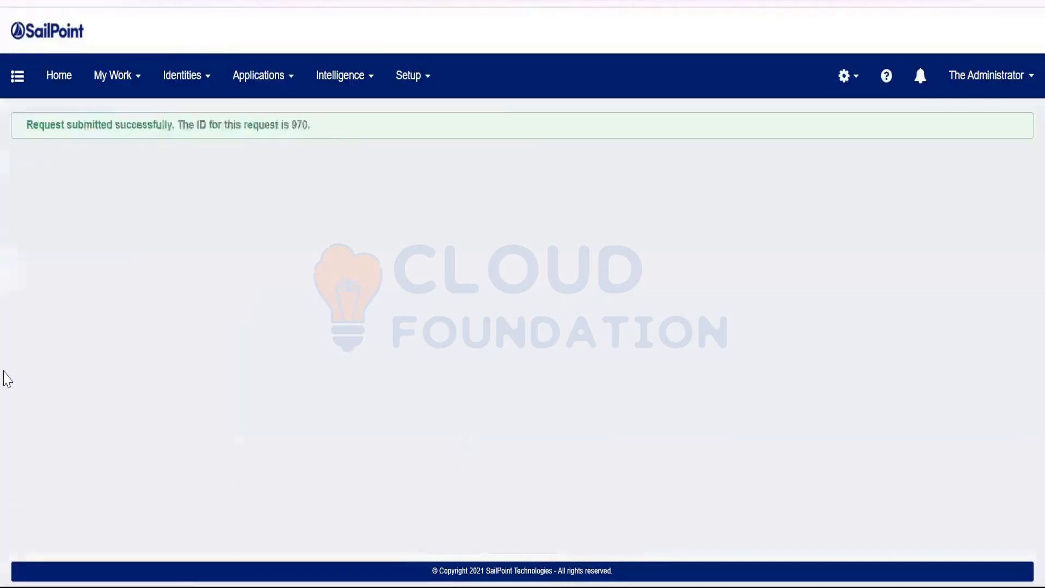
click(113, 75)
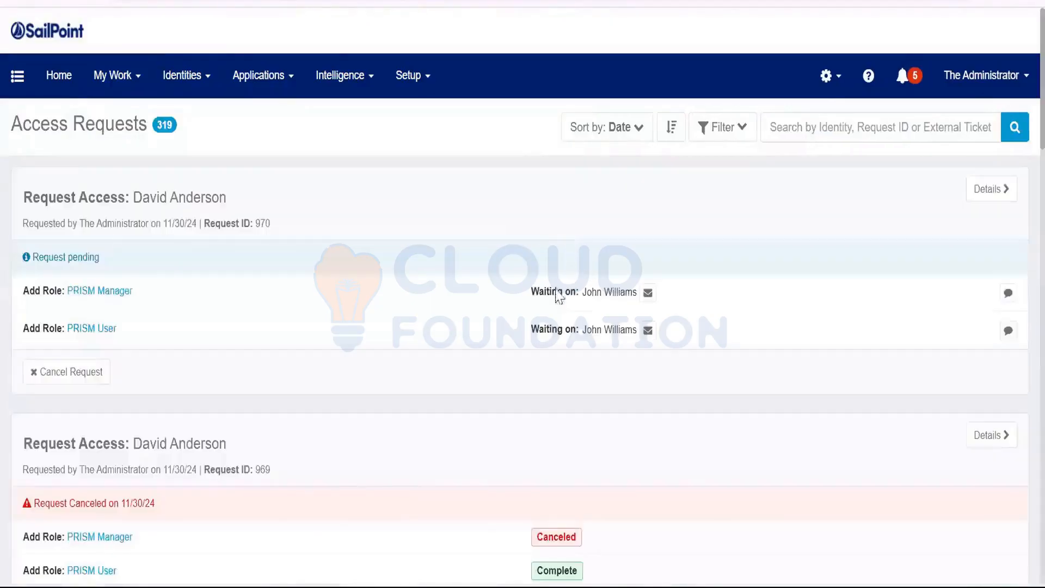
Confirm request 970 is waiting on manager approval, then go to Work Items.
double_click(590, 293)
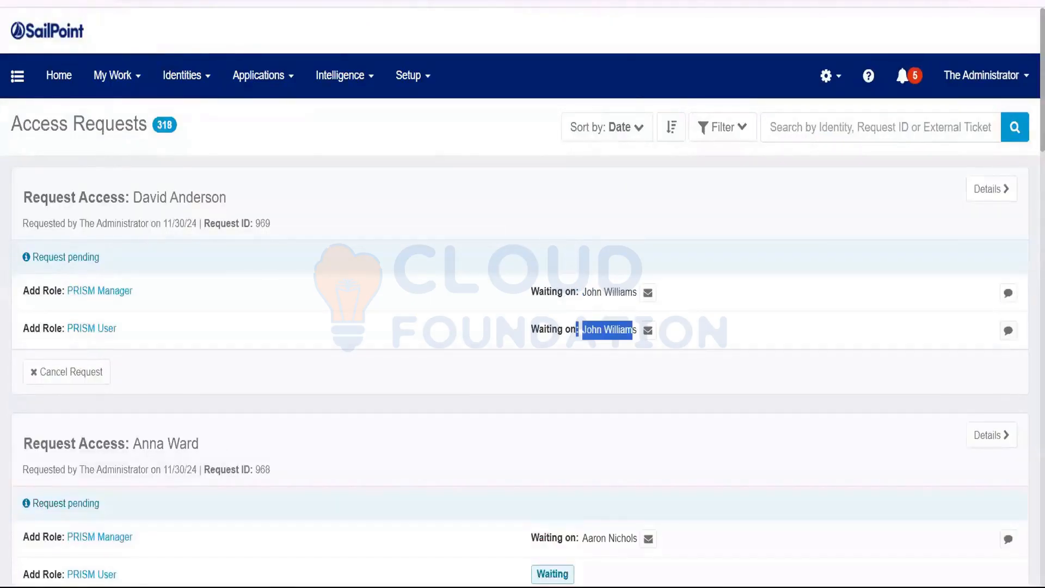
click(114, 76)
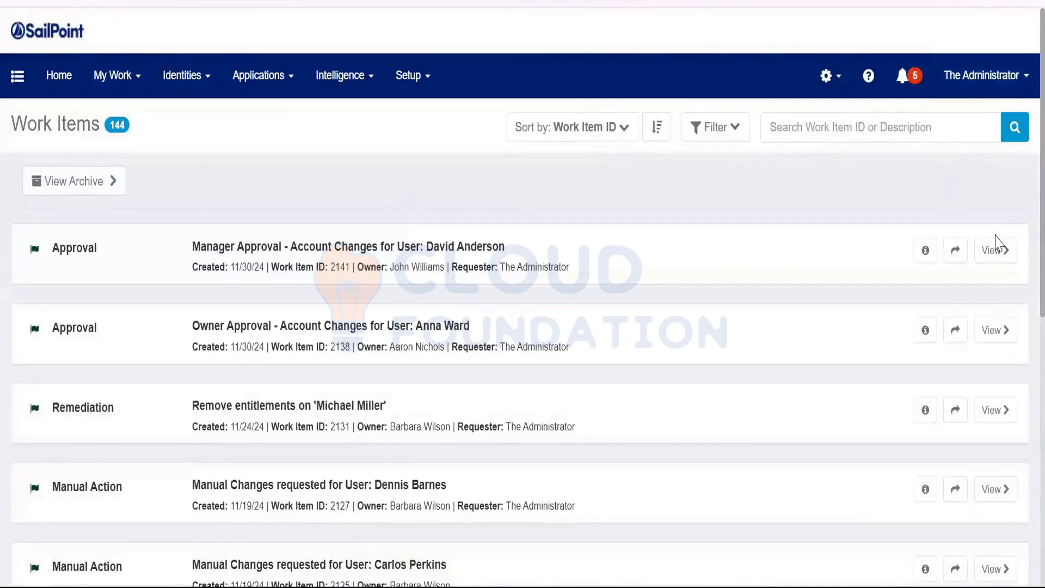
Forward Manager Approval work item 2141 to The Administrator via 'spadmin' search, then open it.
click(995, 251)
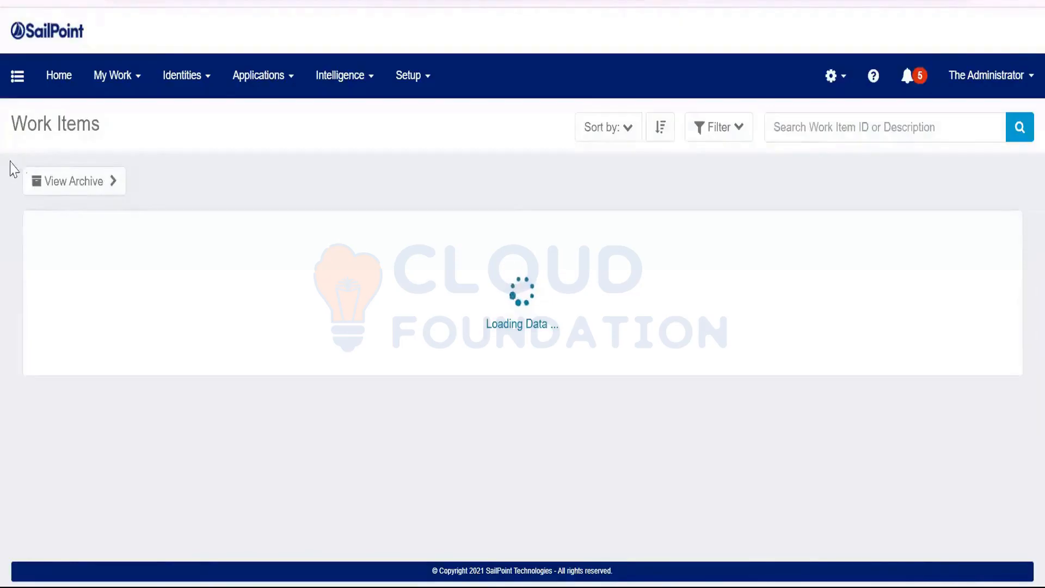
drag(350, 267, 428, 268)
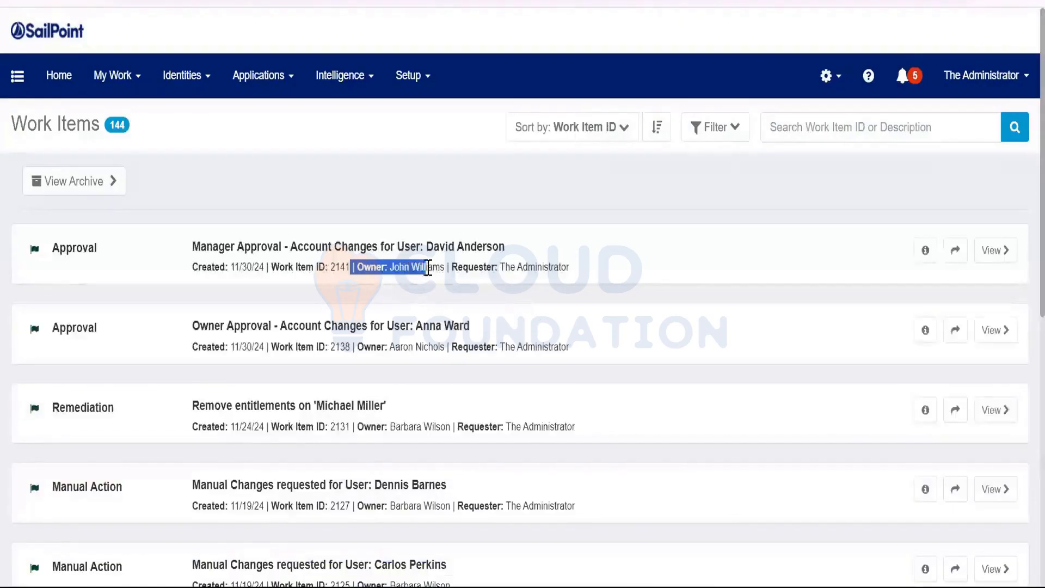
click(955, 250)
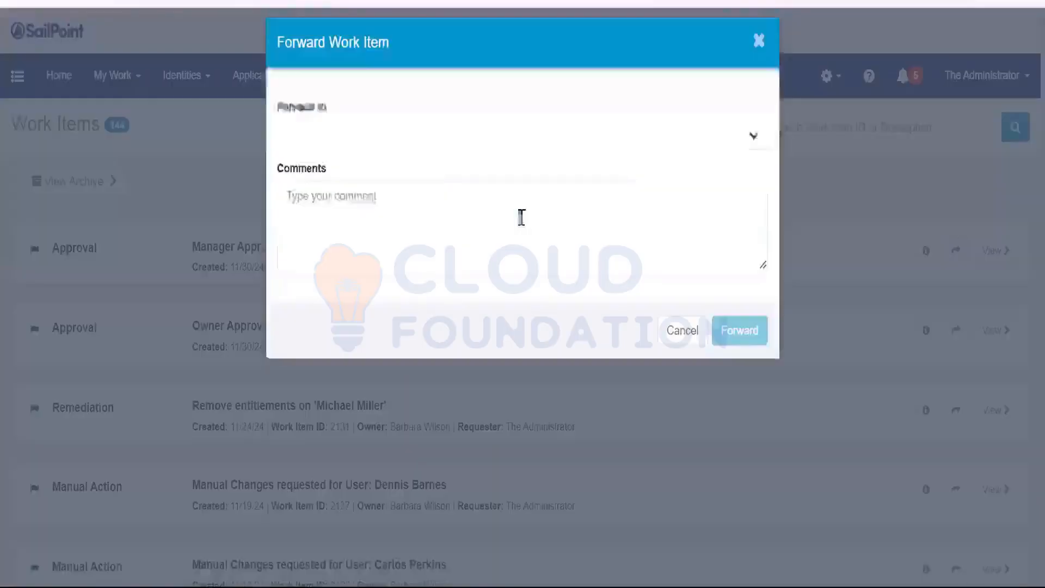
click(427, 149)
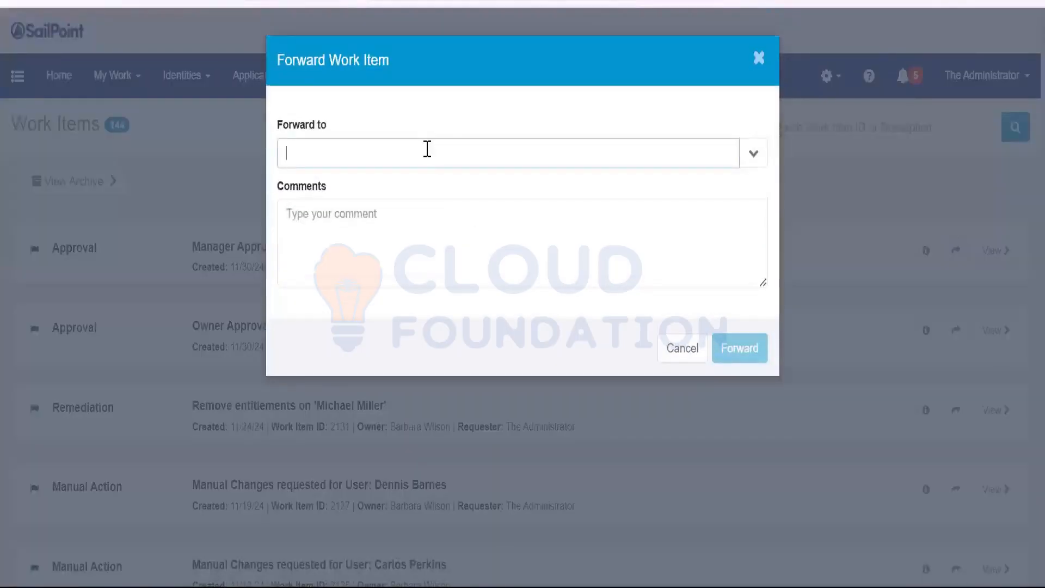
text(so)
key(BackSpace)
text(padmin)
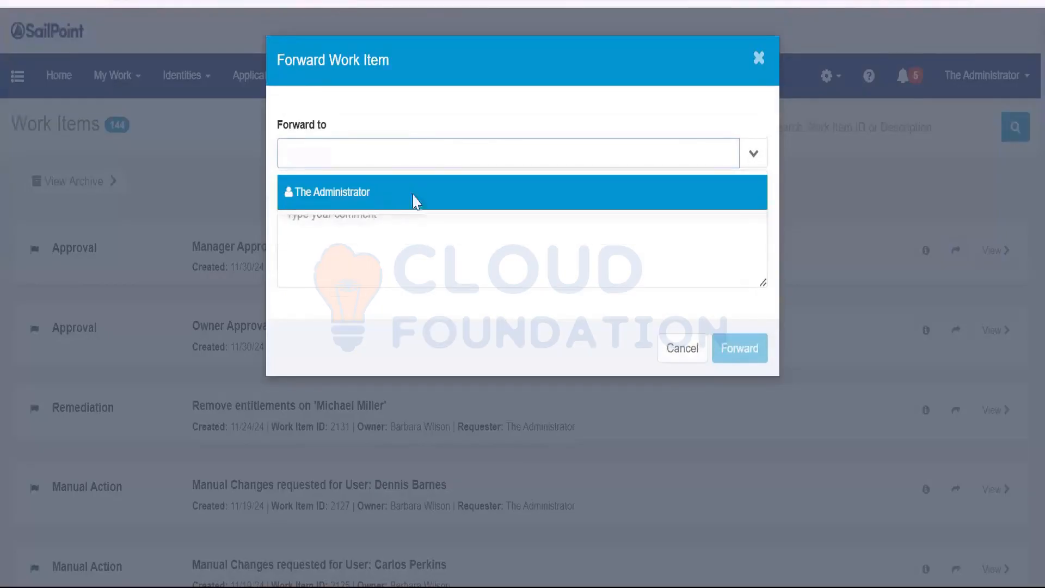
click(415, 199)
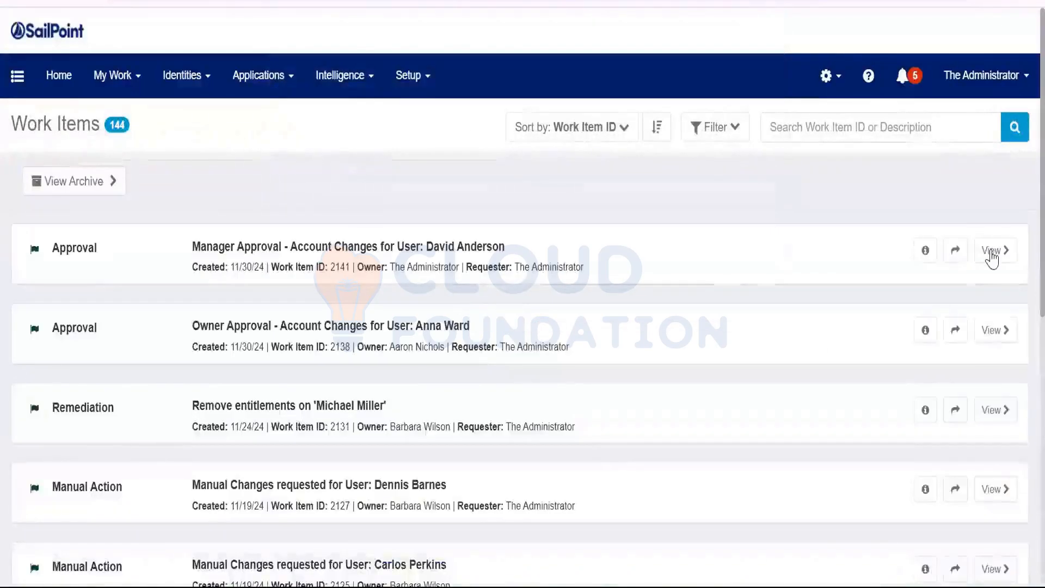
click(991, 251)
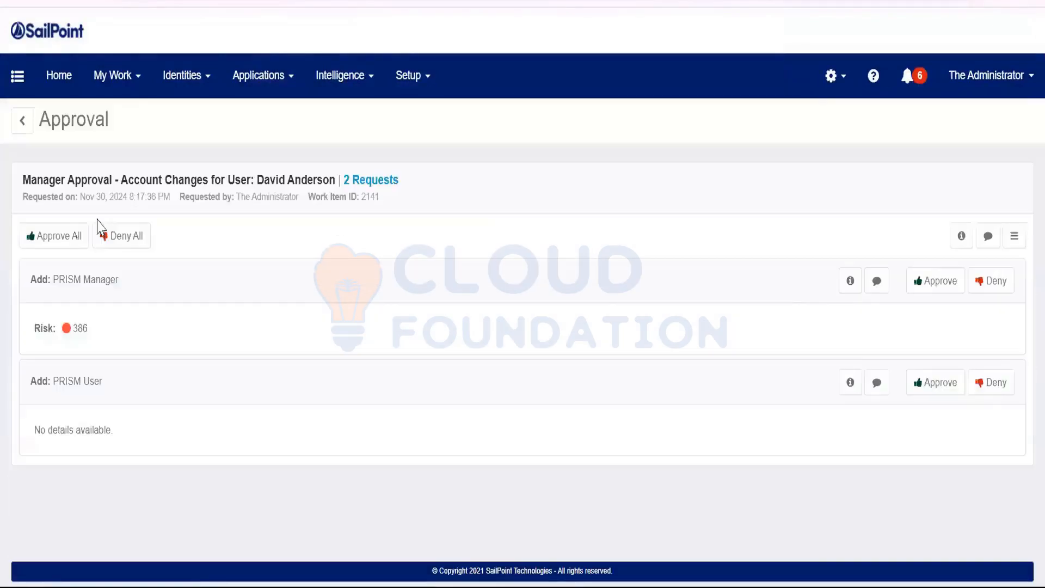
Approve All for both PRISM roles in work item 2141 and complete the approval.
click(64, 237)
click(67, 254)
click(738, 159)
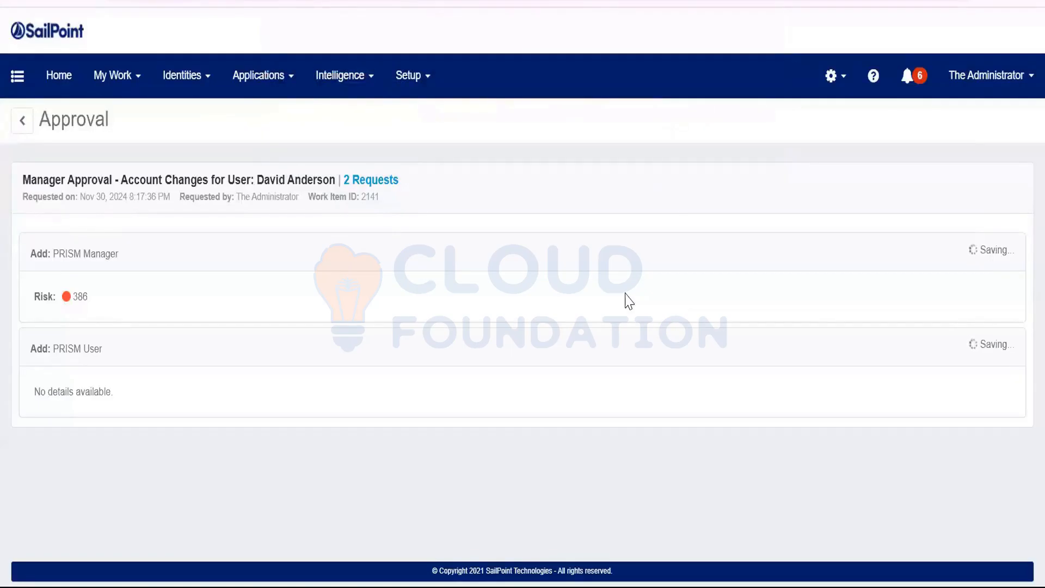
double_click(1000, 249)
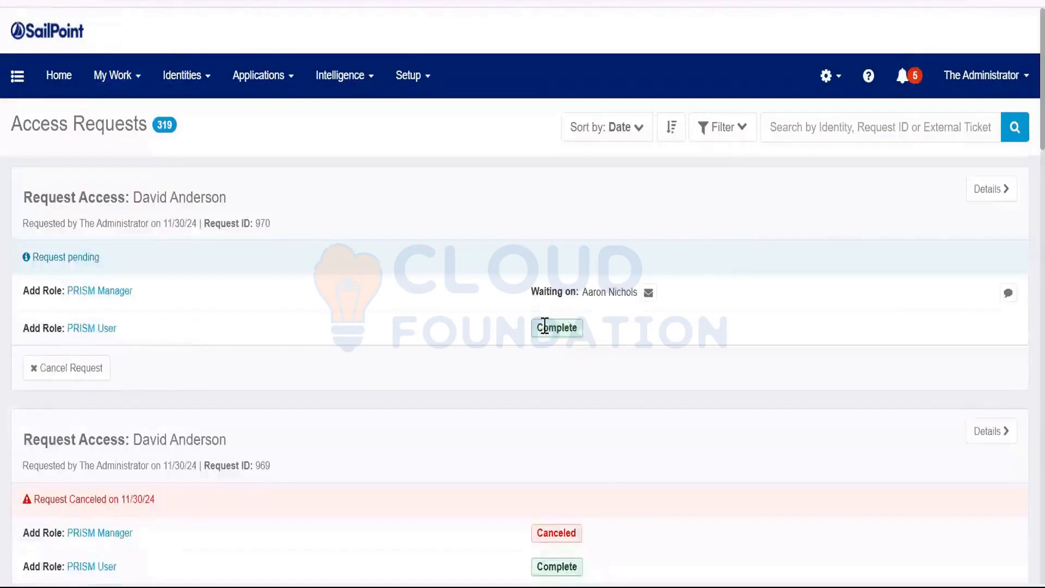
drag(544, 326, 646, 326)
click(602, 347)
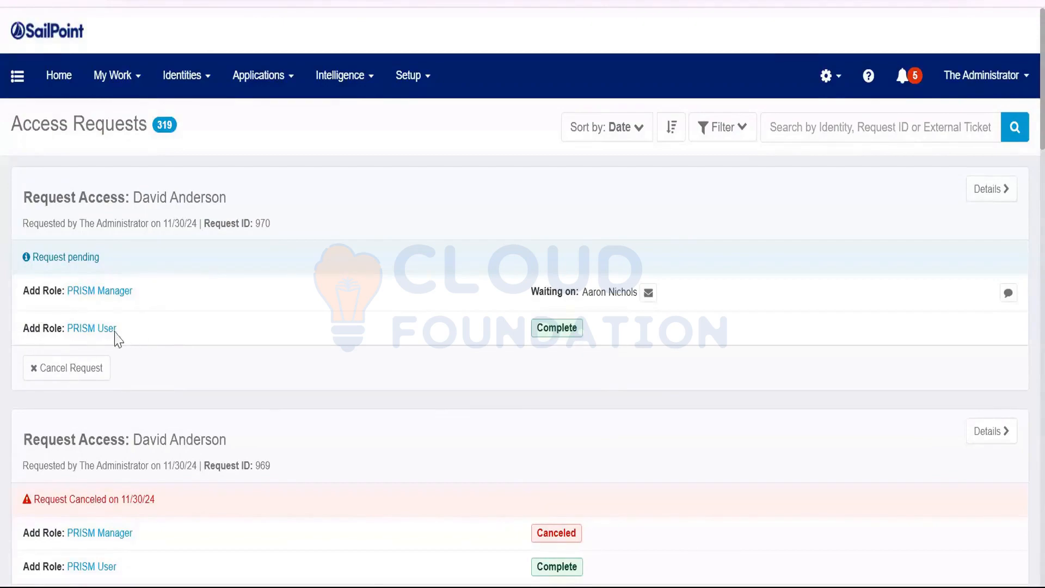
drag(115, 330, 89, 331)
drag(88, 330, 68, 328)
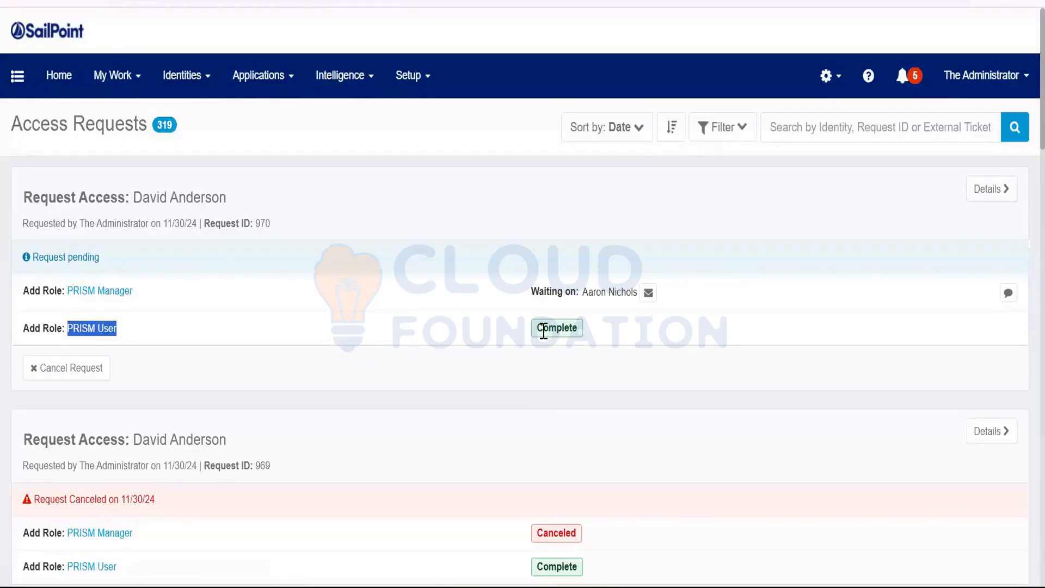
drag(543, 328, 595, 339)
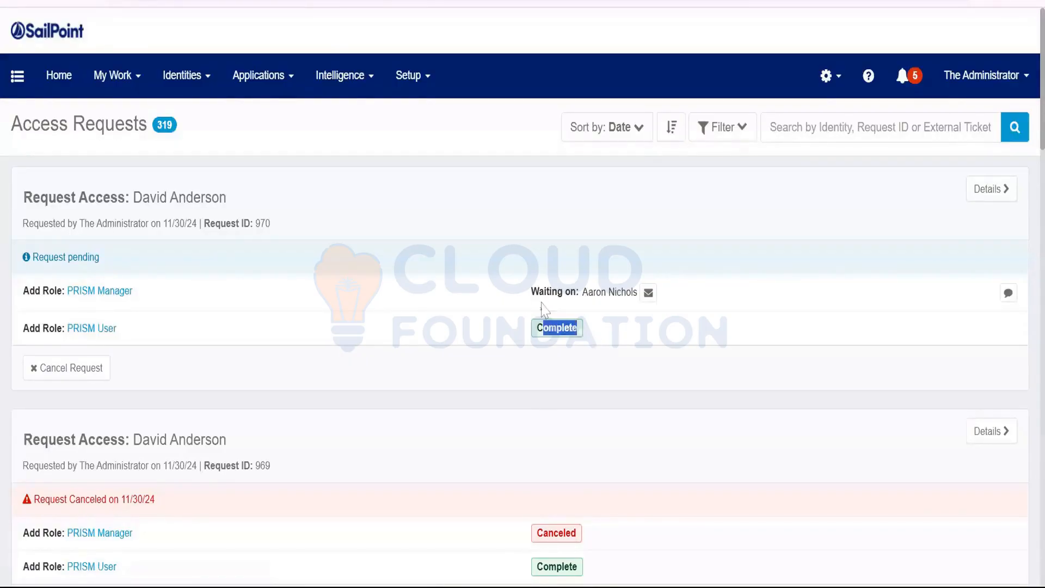
drag(531, 293, 633, 305)
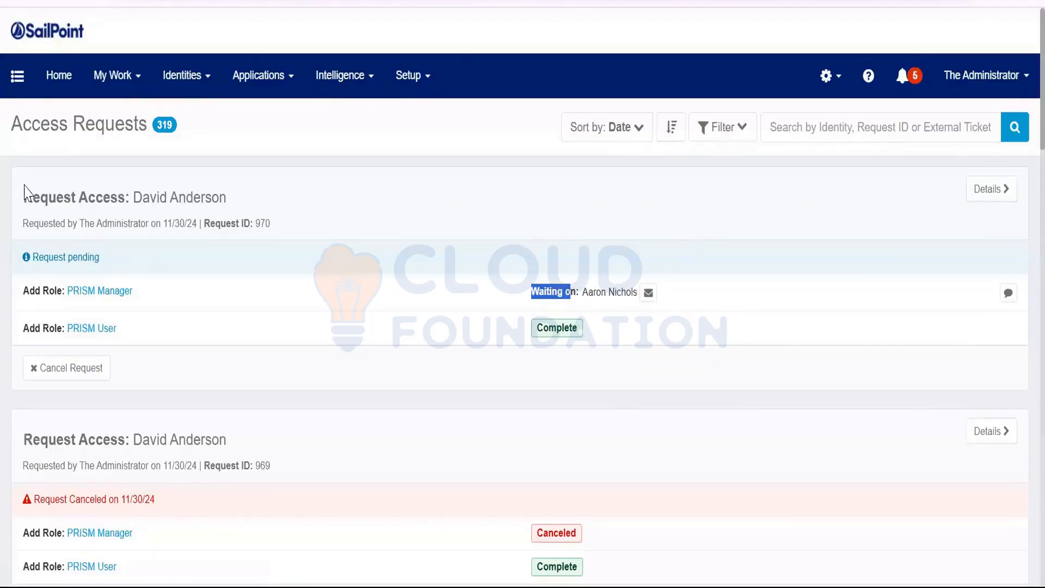
drag(24, 193, 665, 345)
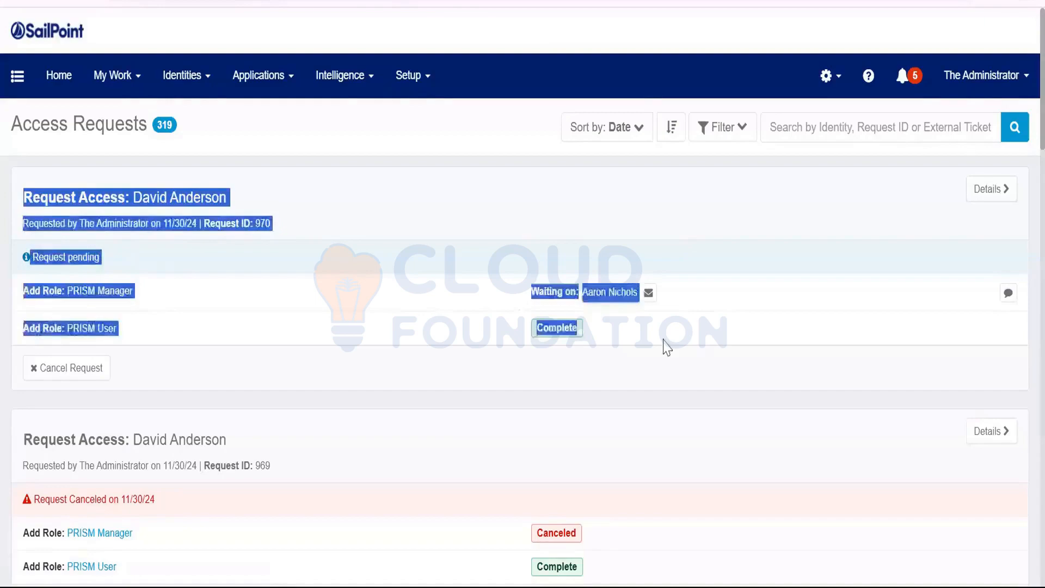
click(666, 346)
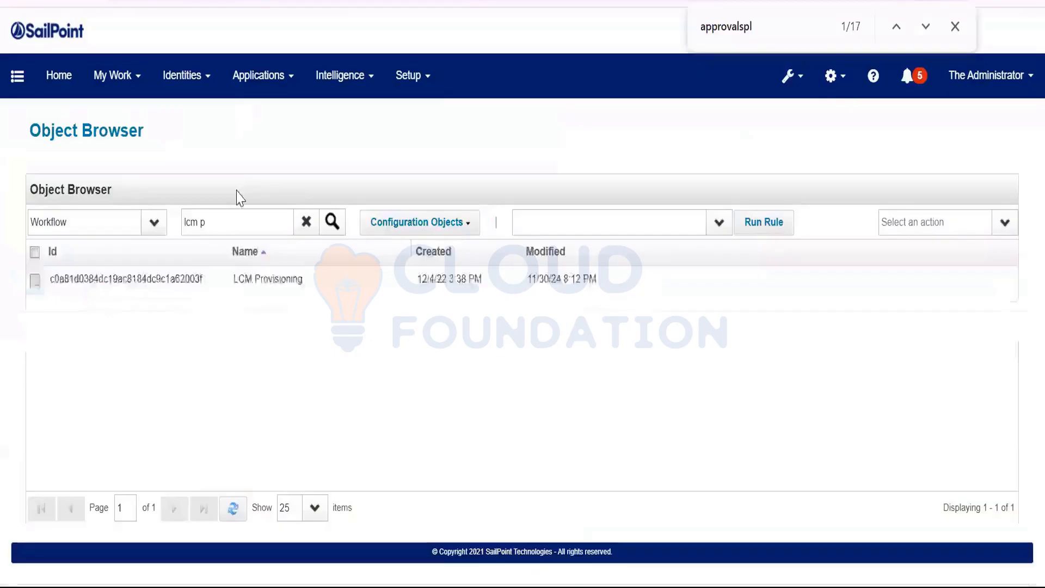
Filter the workflows by 'identity req' and open the Identity Request Approve workflow XML.
drag(210, 222, 177, 233)
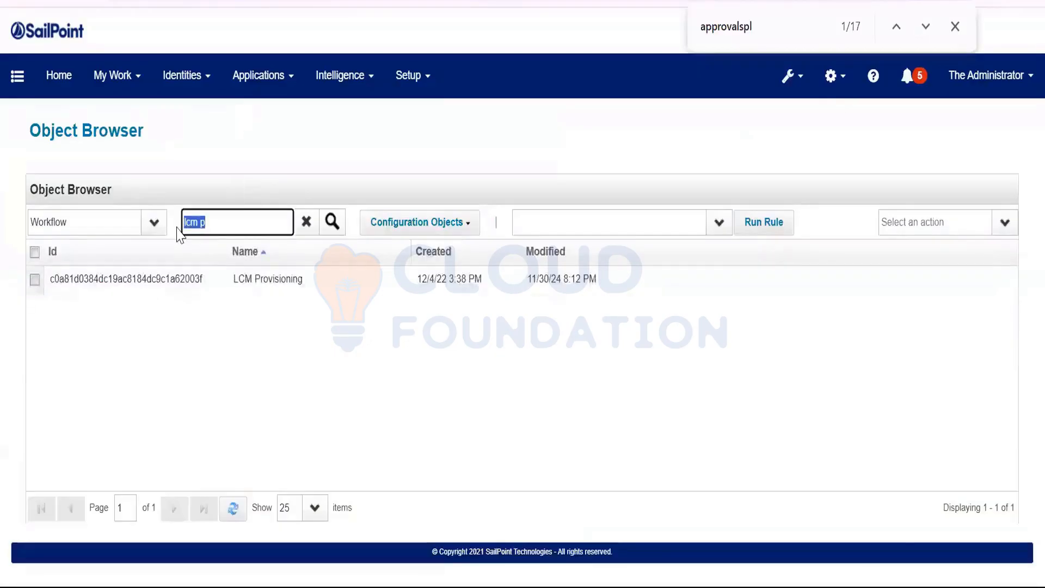
key(BackSpace)
text(identity)
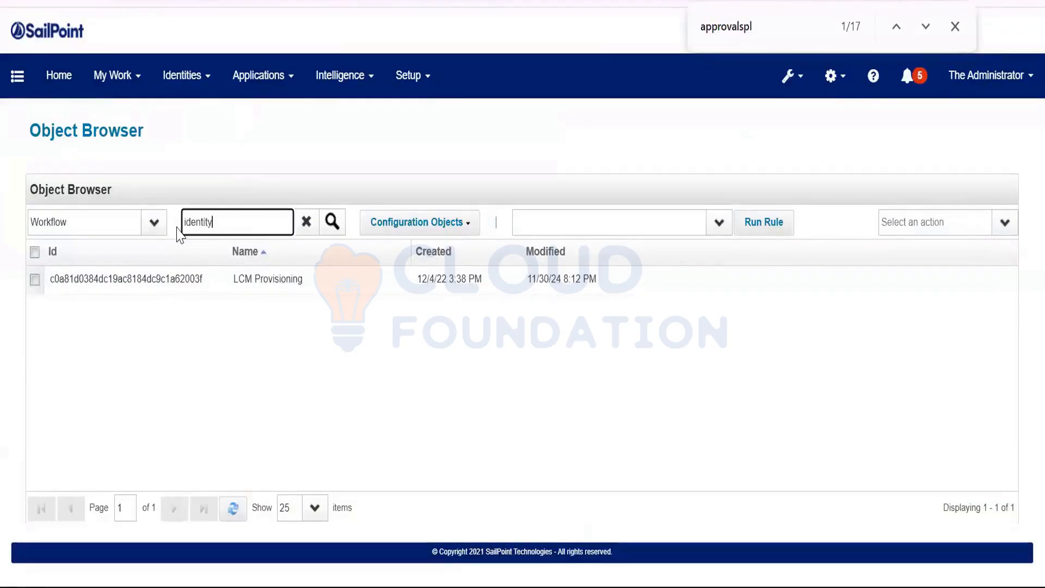
text( req)
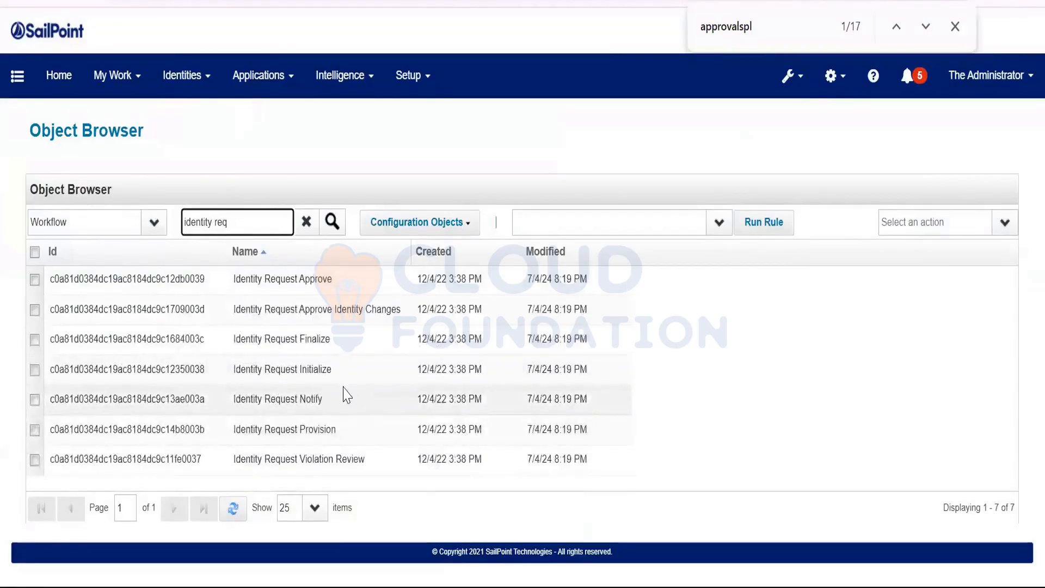
click(303, 343)
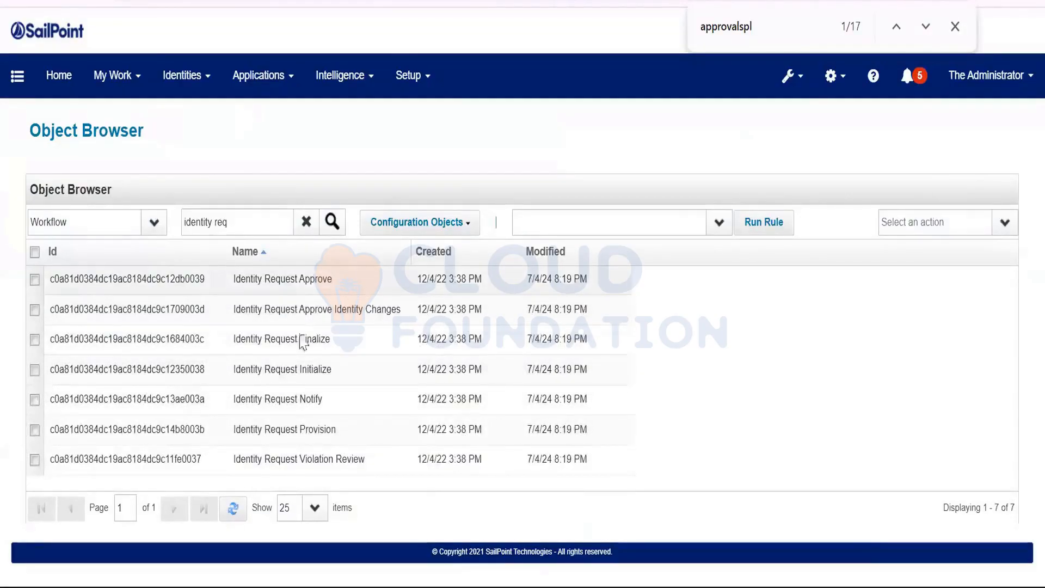
click(321, 280)
Scroll down through the Identity Request Approve XML to the approval steps.
click(294, 450)
key(ctrl+a)
scroll(316, 349, down, 20)
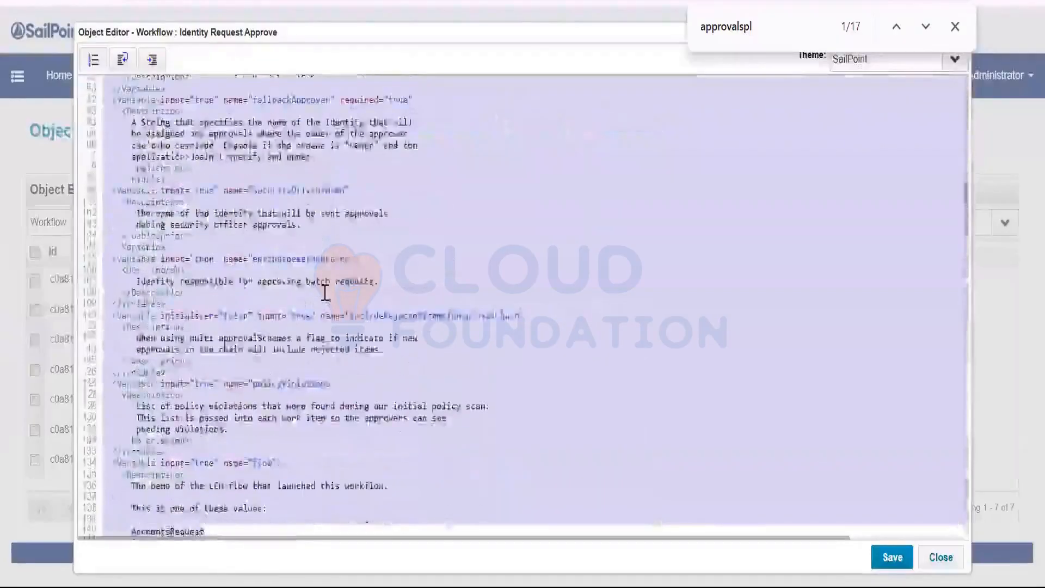
click(325, 292)
scroll(325, 292, down, 7)
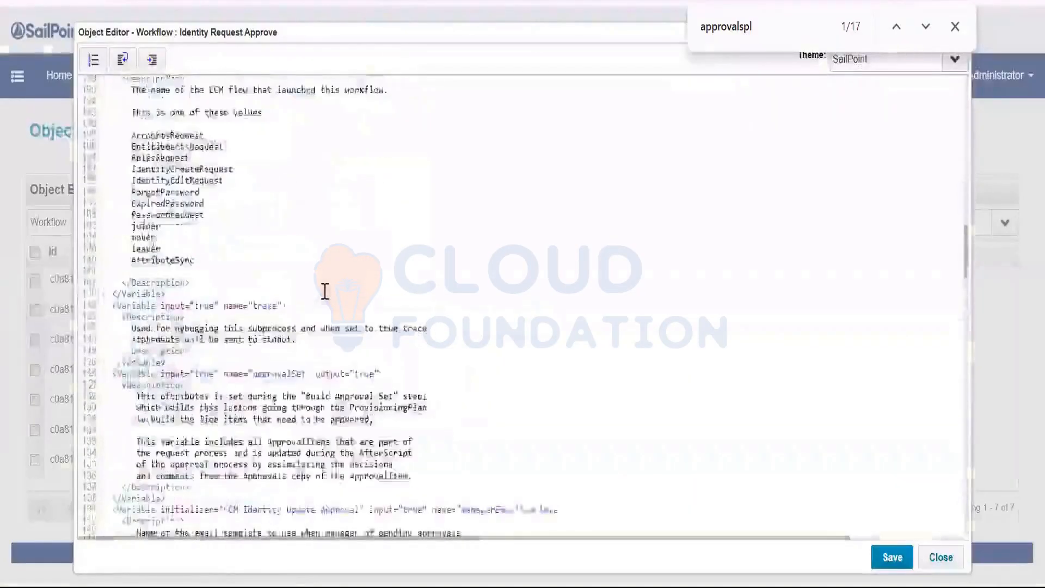
scroll(325, 293, down, 20)
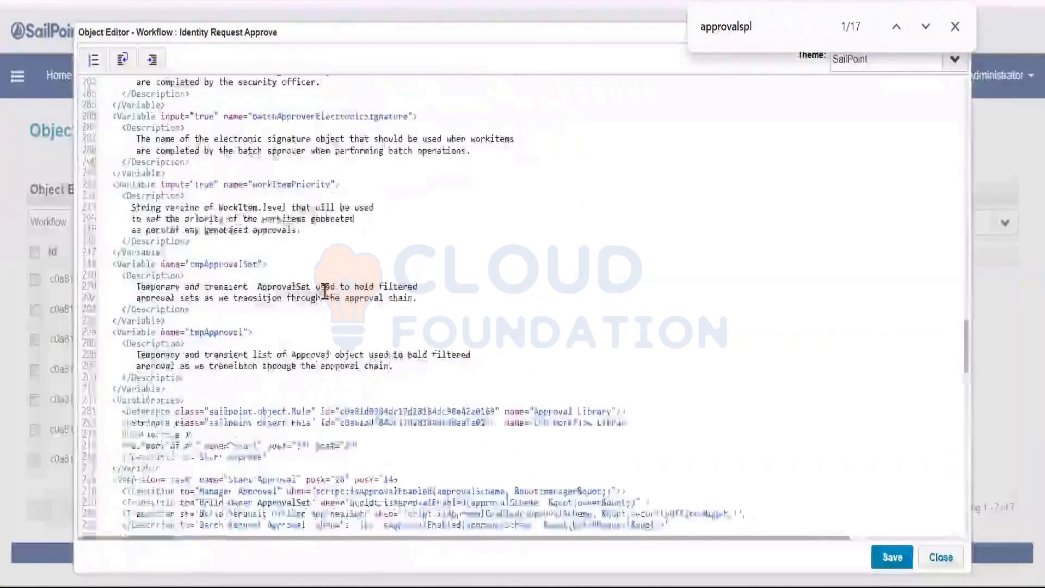
scroll(325, 292, down, 12)
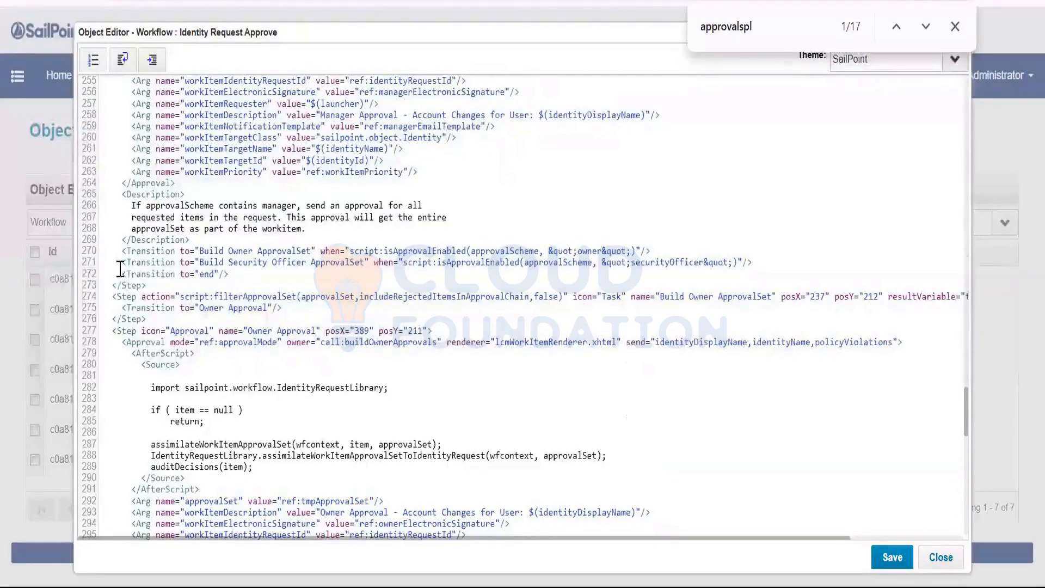
Highlight the <Transition to="end"/> lines of the manager and owner approval steps, then close the editor.
drag(117, 274, 586, 275)
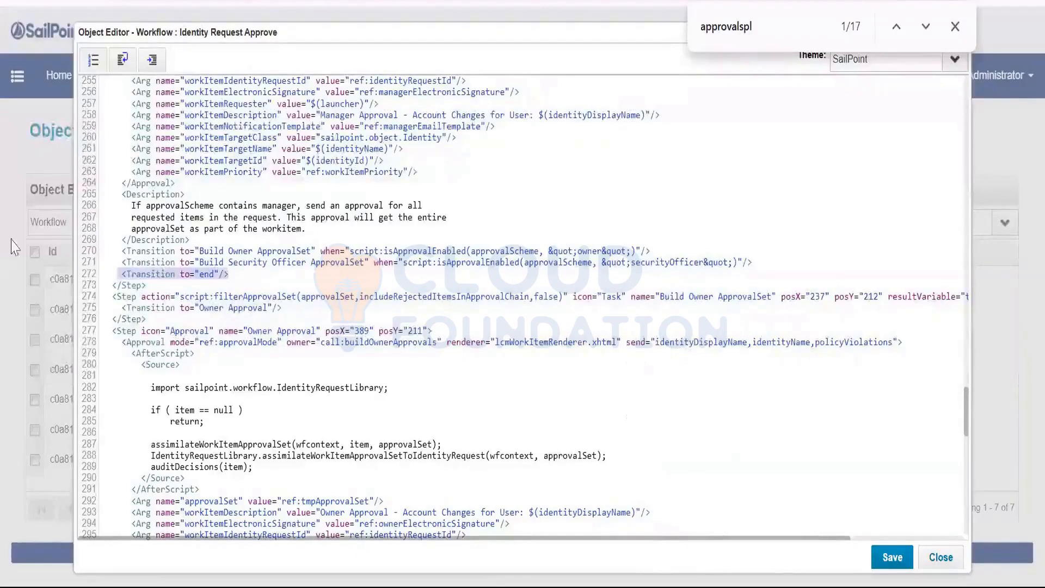
click(109, 227)
drag(128, 186, 245, 241)
click(155, 286)
drag(116, 274, 313, 275)
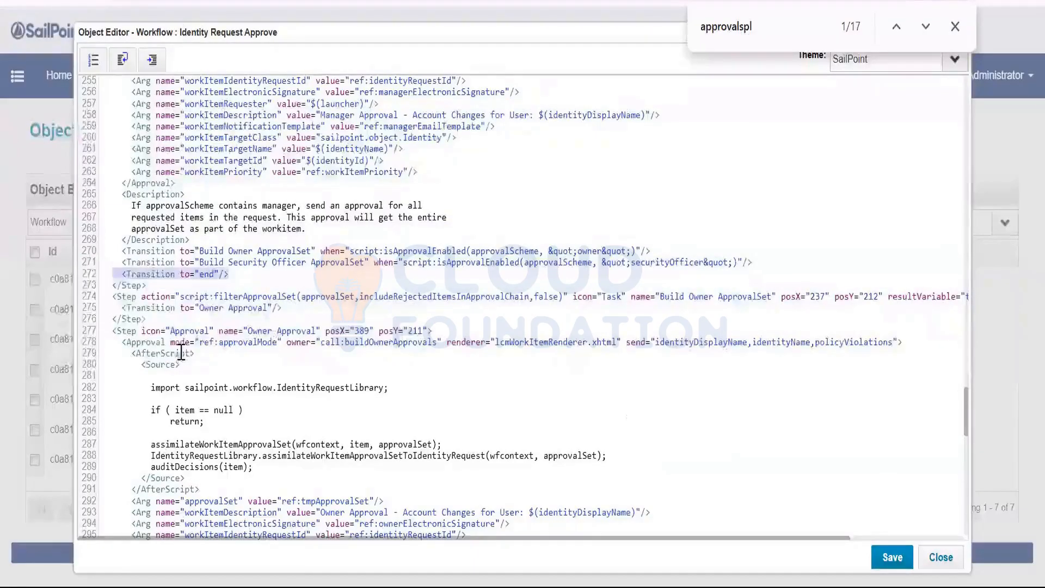
scroll(236, 369, down, 10)
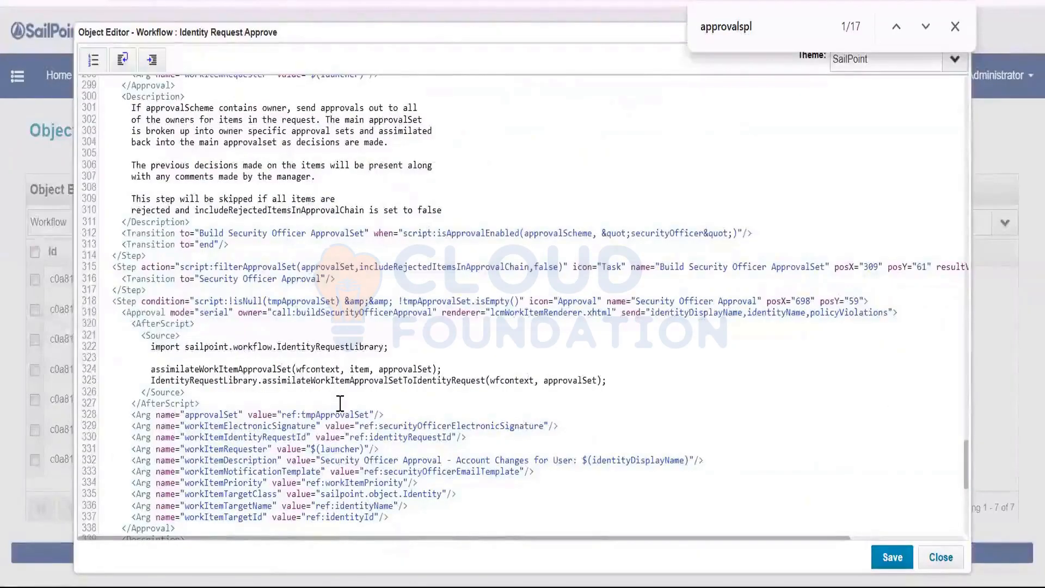
click(233, 243)
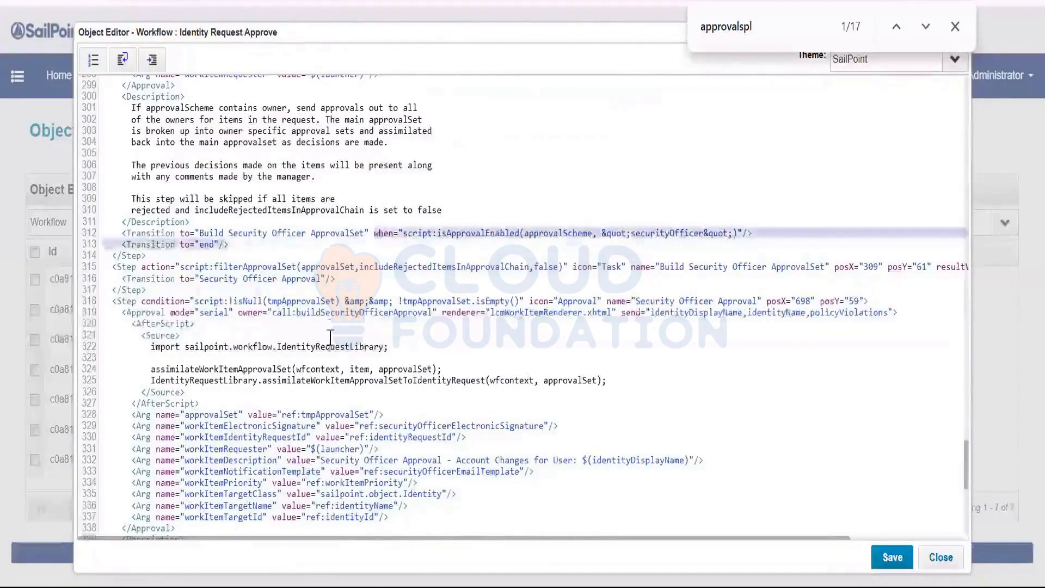
scroll(327, 348, down, 10)
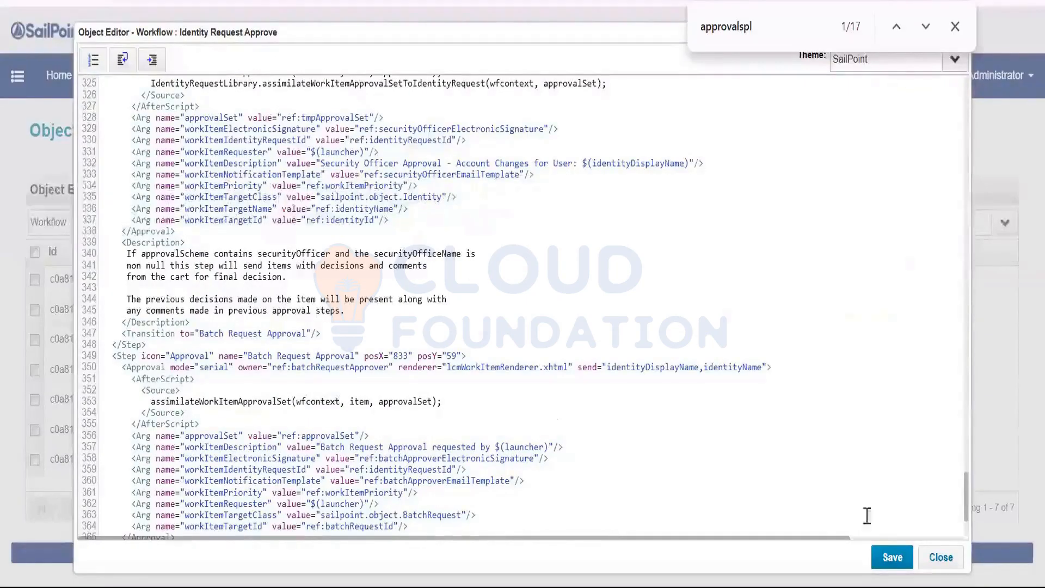
click(940, 557)
Switch the object type to Custom and clear the 'identity req' name filter.
double_click(71, 226)
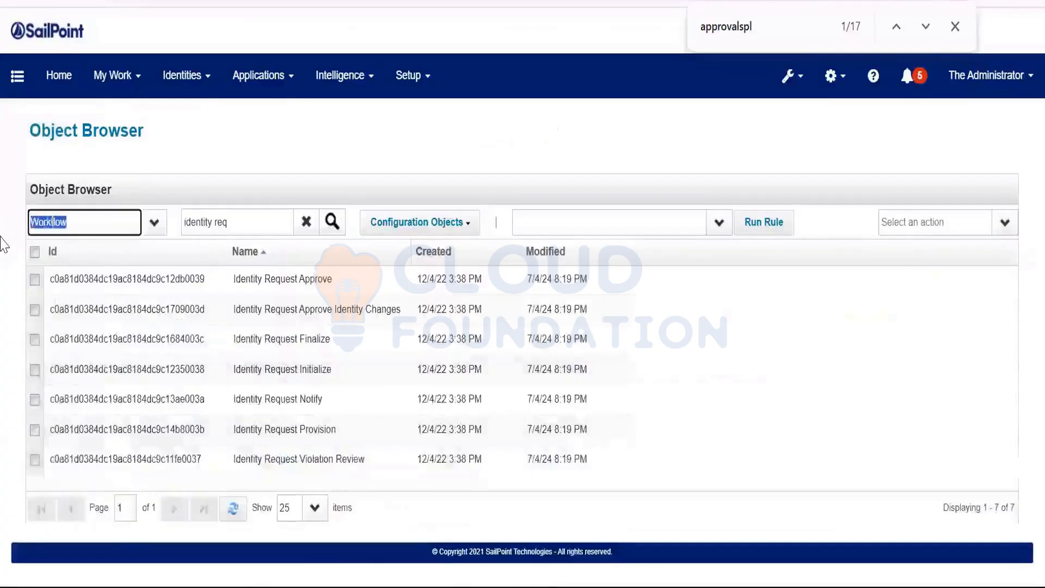
text(Cus)
key(Tab)
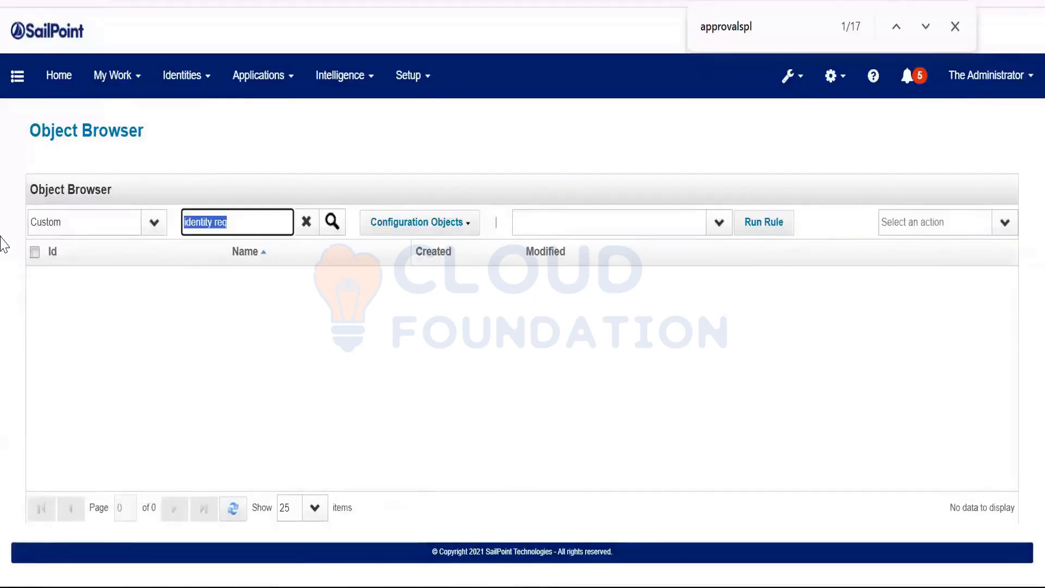
click(308, 227)
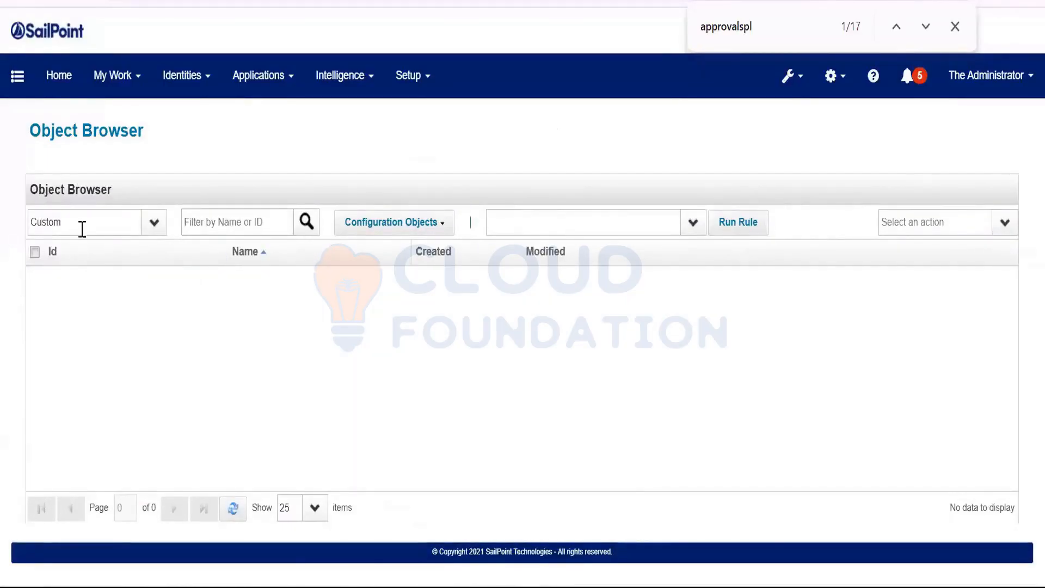
click(82, 229)
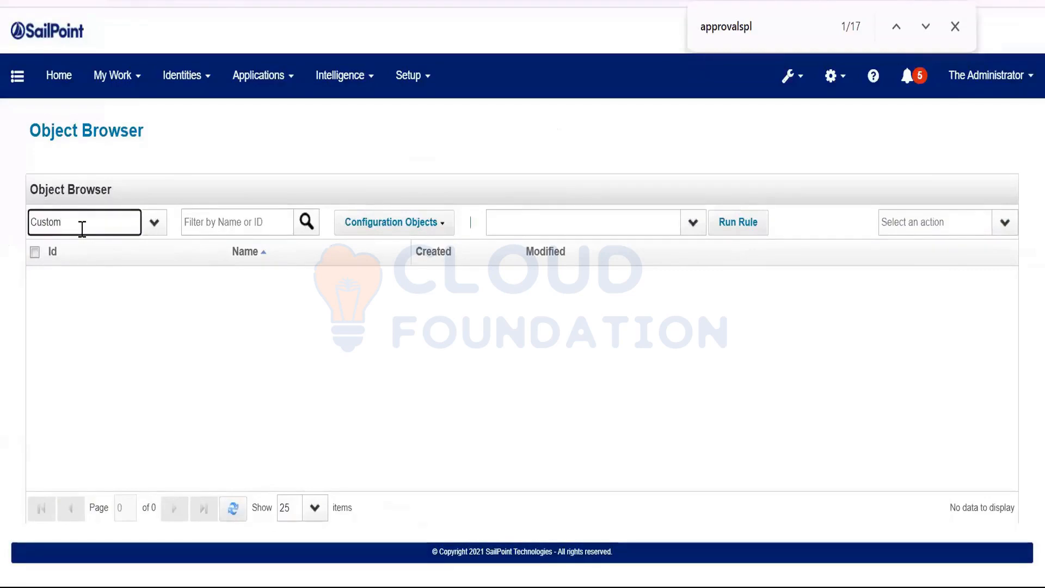
double_click(82, 229)
click(691, 119)
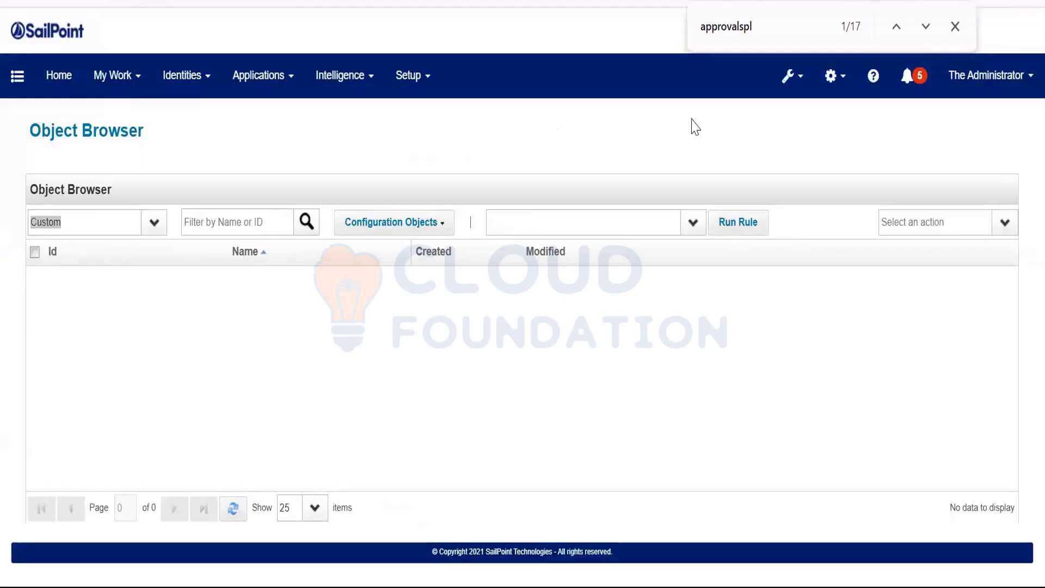
Set the object type to Workflow and search names for 'lcm p'.
click(68, 227)
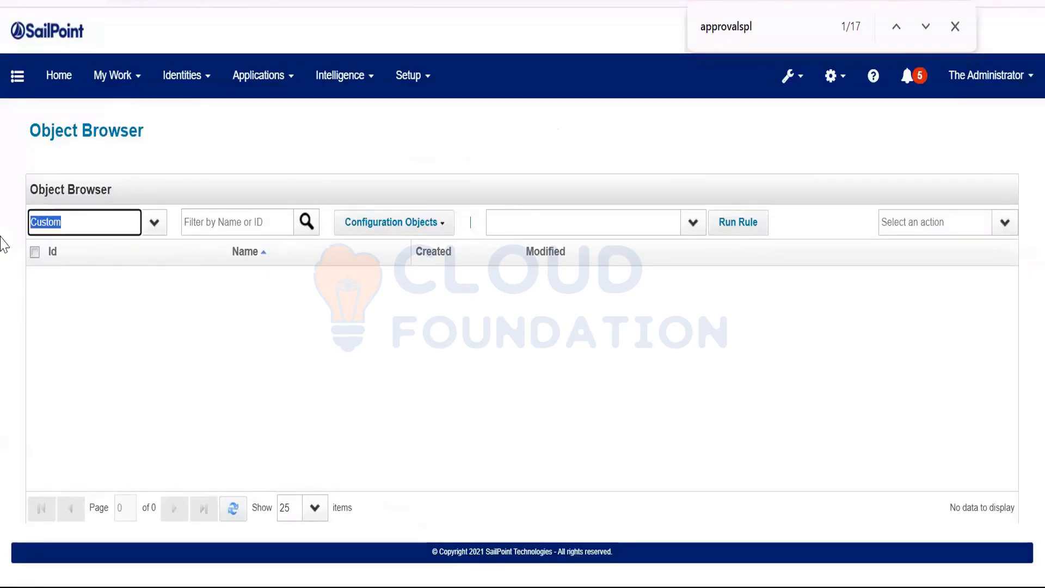
text(Wor)
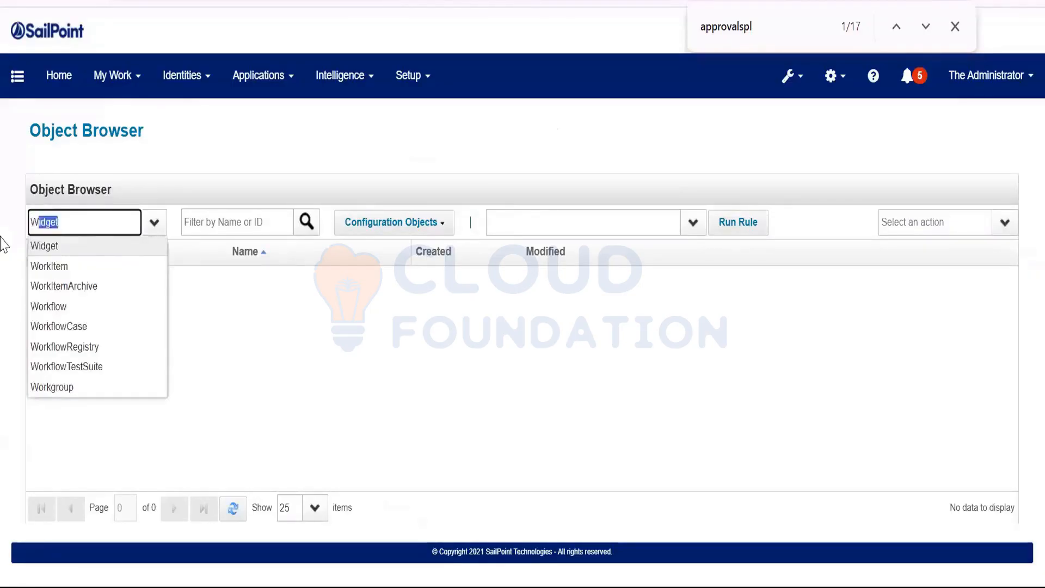
text(kflow)
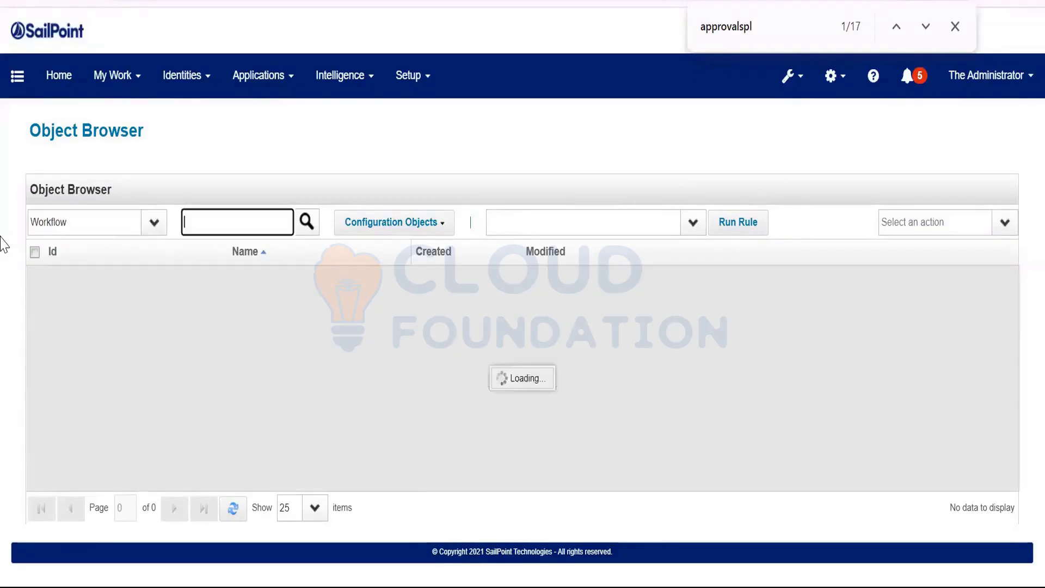
key(Tab)
text(lcm)
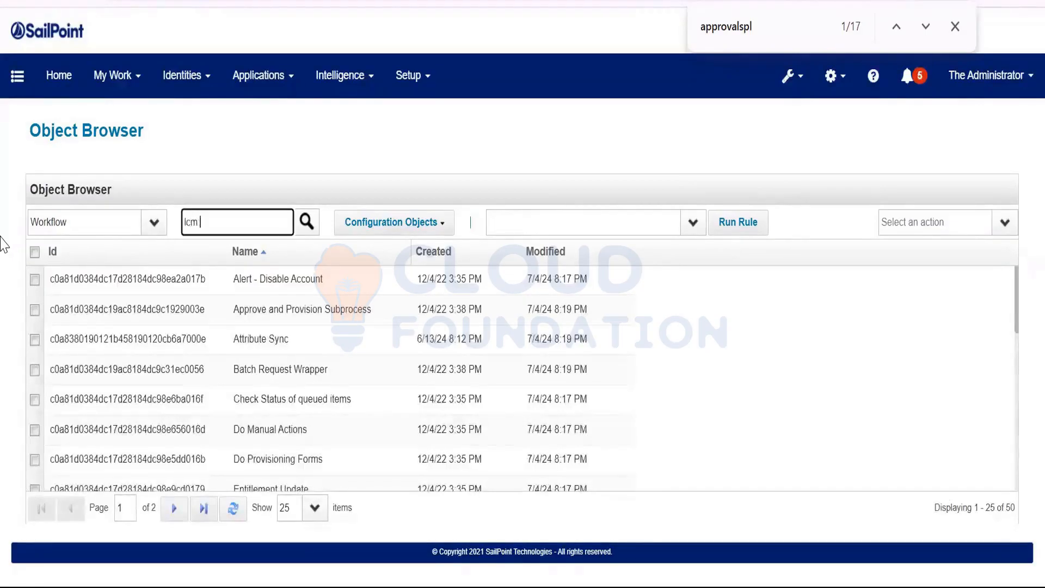
text( p)
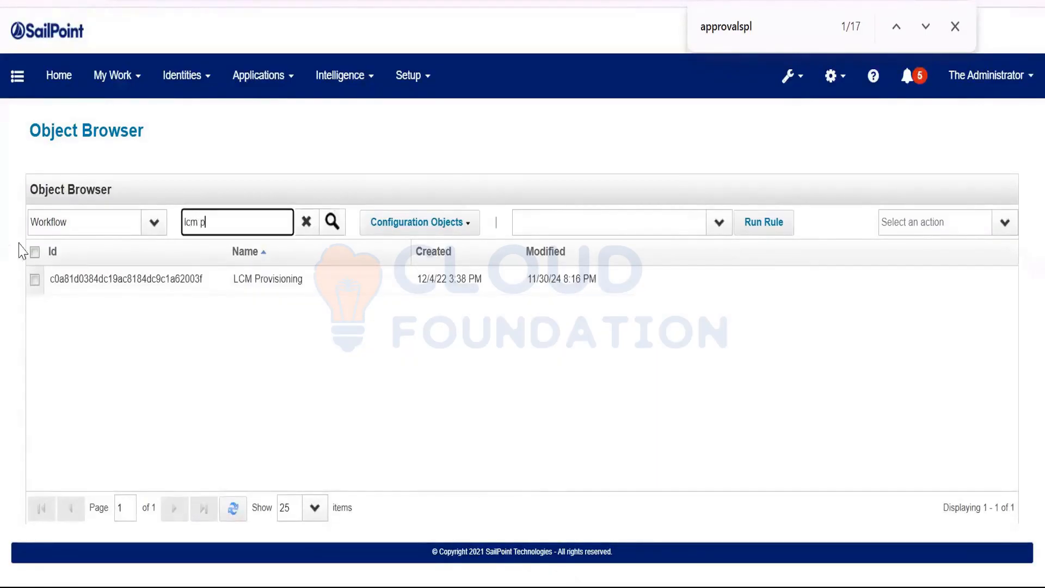
click(332, 223)
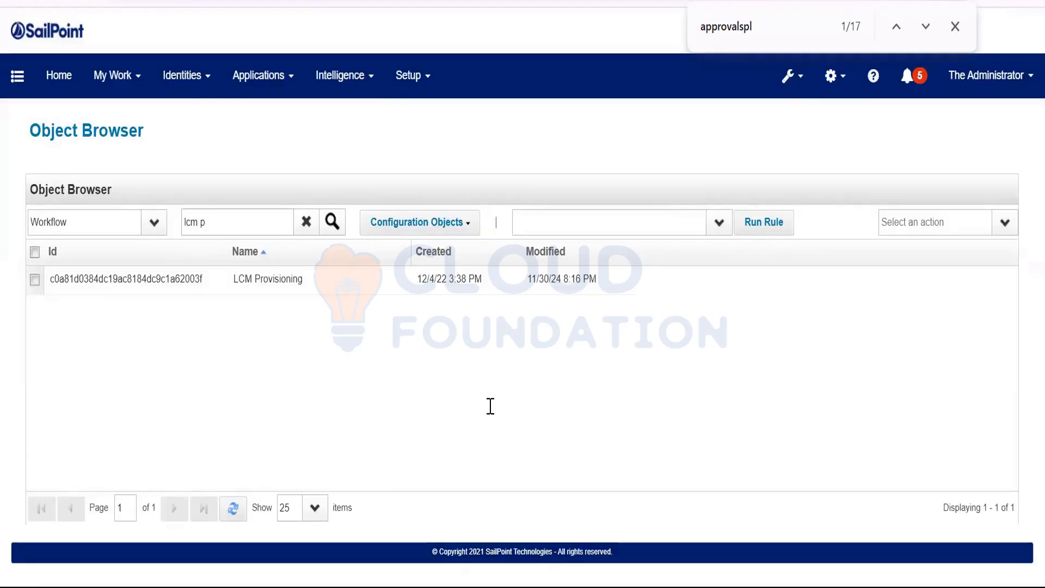
key(alt+Tab)
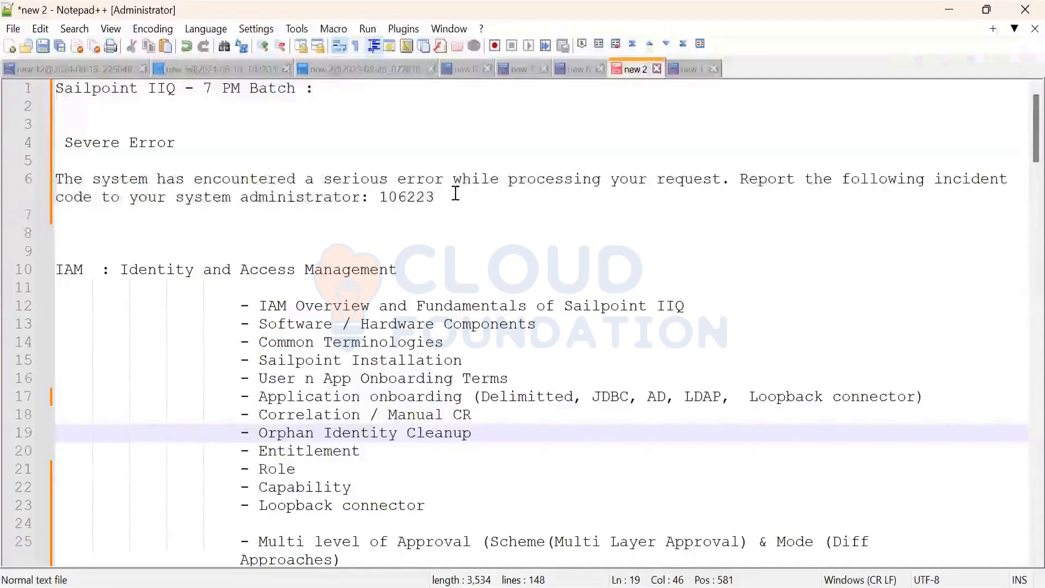
Select the pasted error message and its incident code number in the notes.
drag(456, 195, 16, 143)
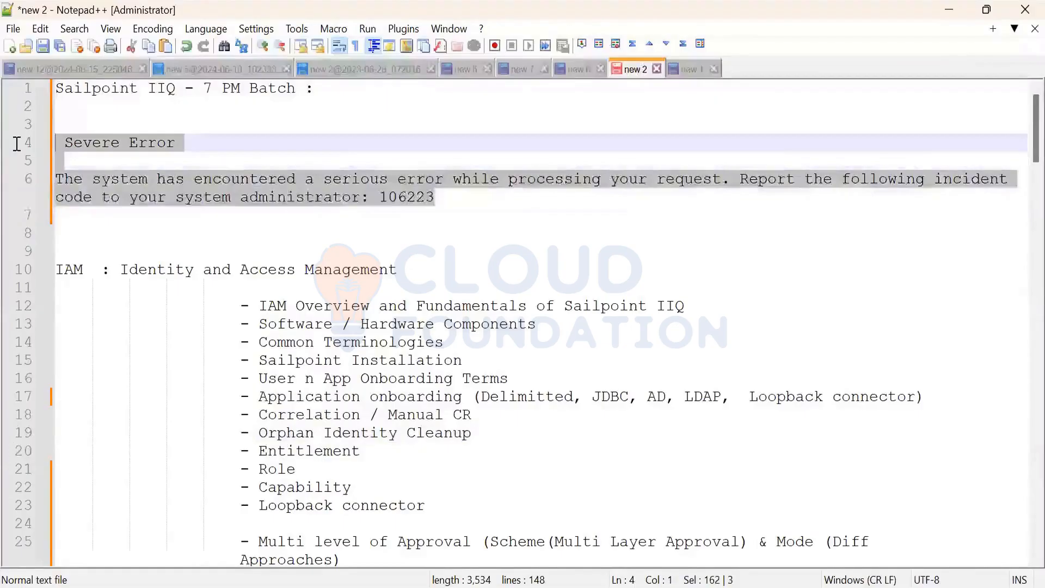
click(417, 197)
double_click(419, 198)
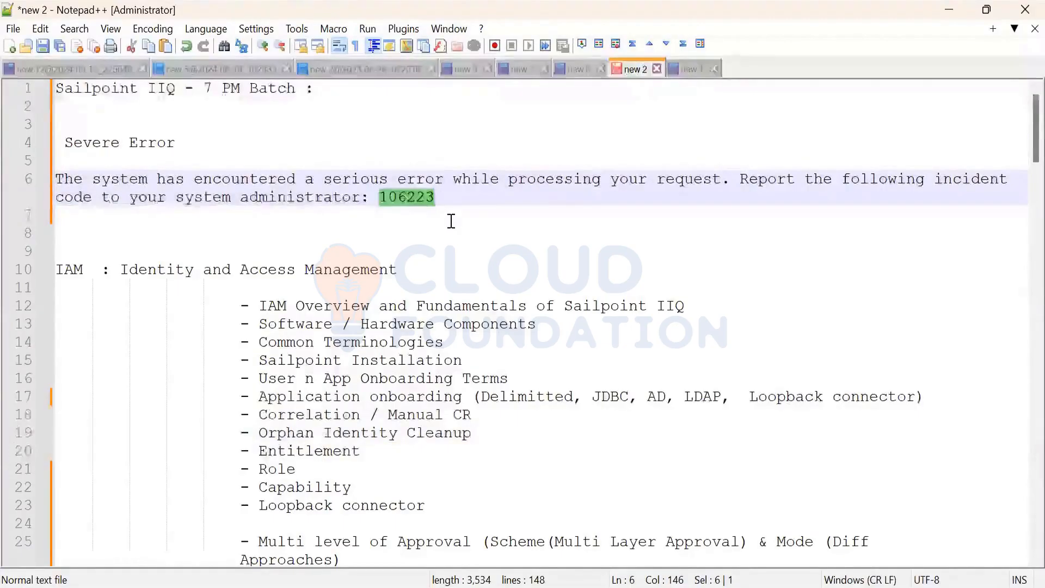
scroll(452, 221, down, 3)
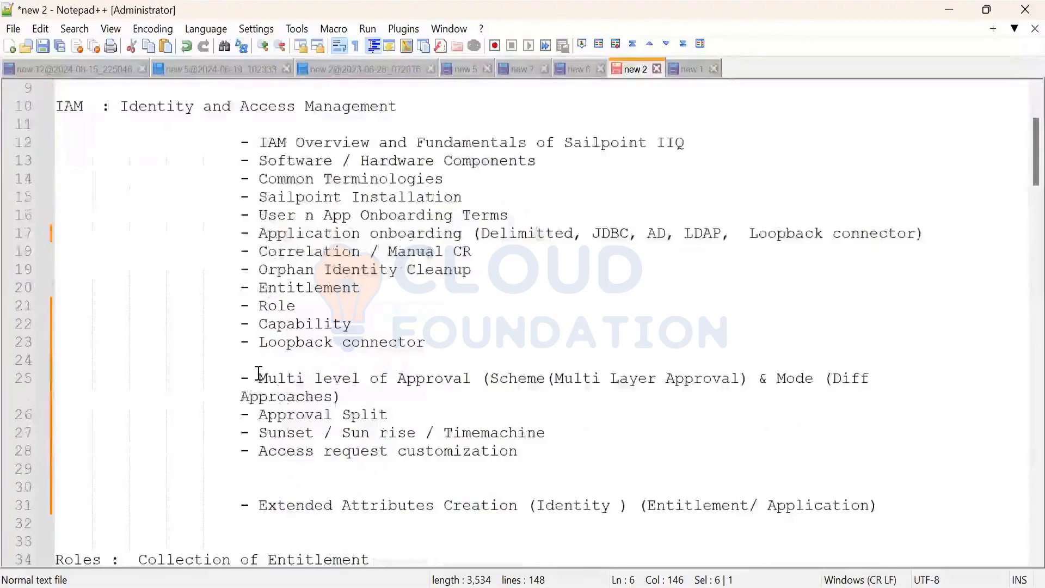
Indent the 'Approaches)' text on line 25 with two tabs.
click(252, 395)
key(Tab)
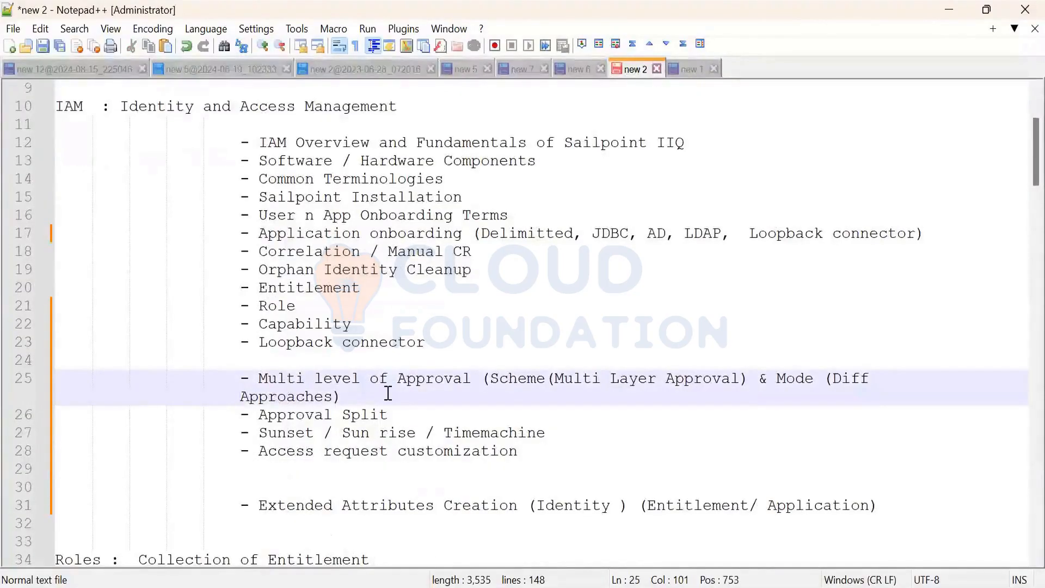
key(Tab)
drag(775, 379, 781, 394)
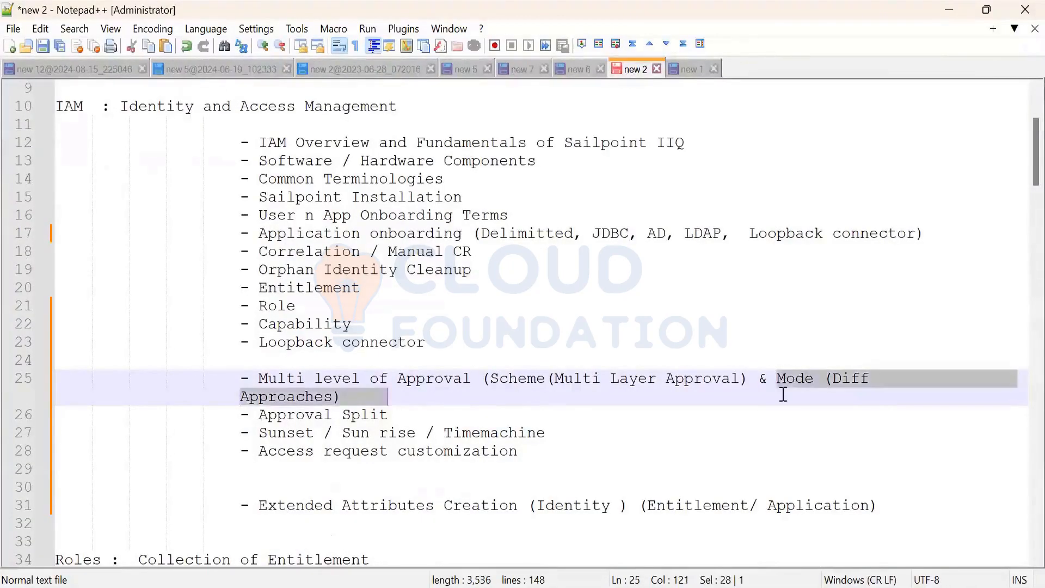
Add blank lines after the Approval Split topic, before Access request customization.
scroll(532, 412, down, 1)
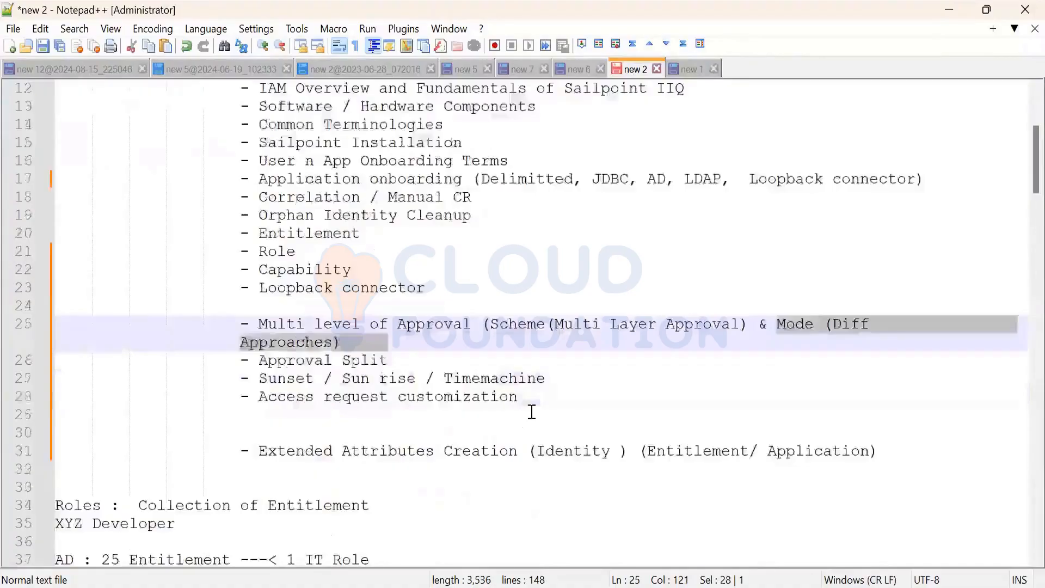
click(431, 357)
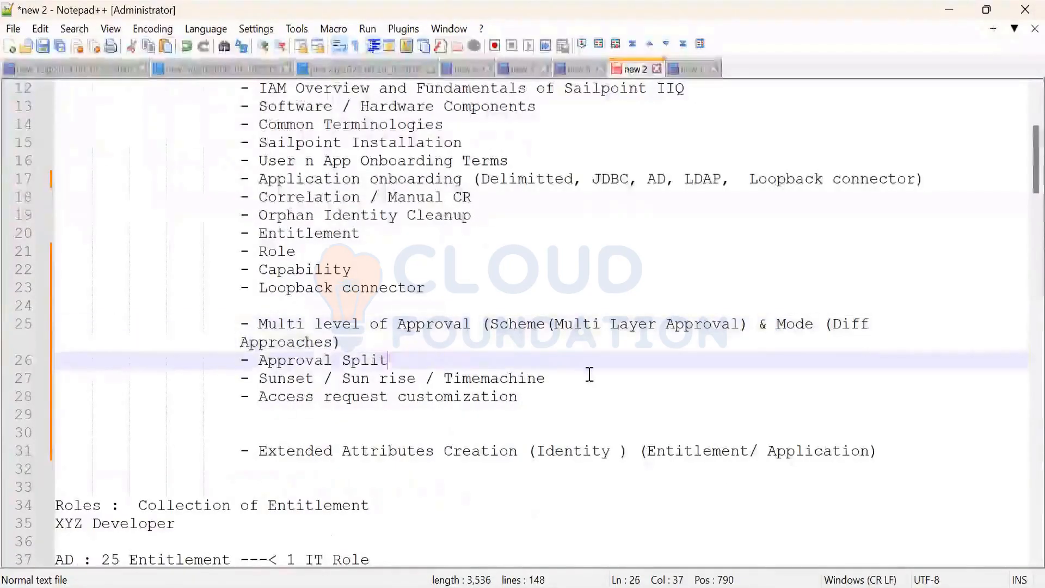
key(Return)
key(Return)
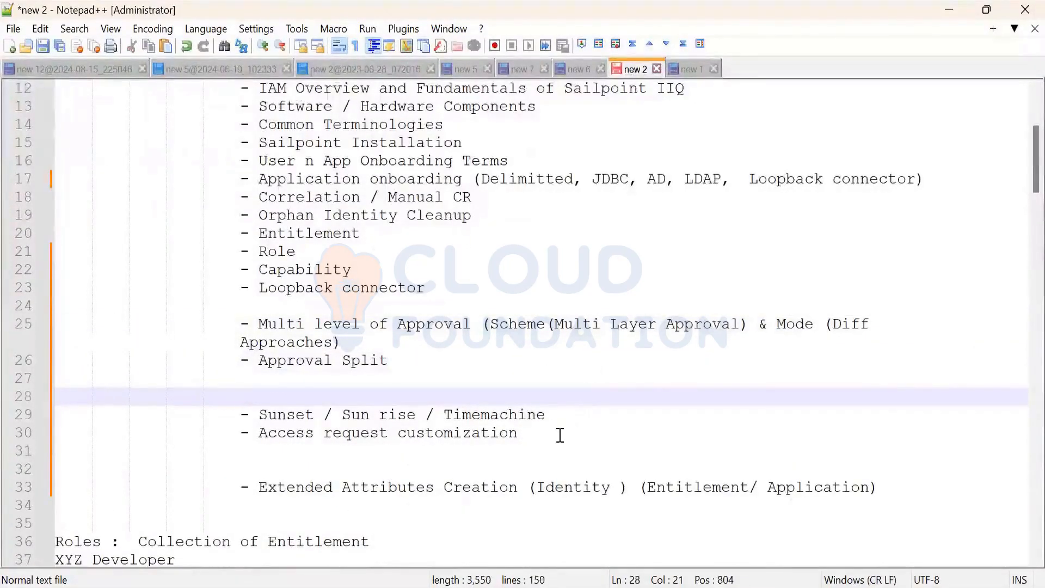
click(560, 435)
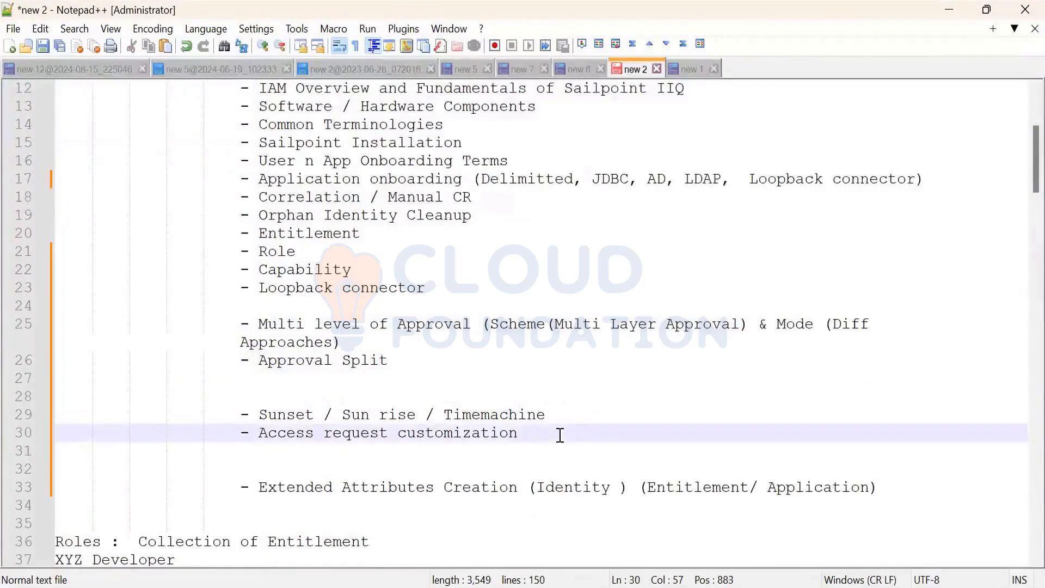